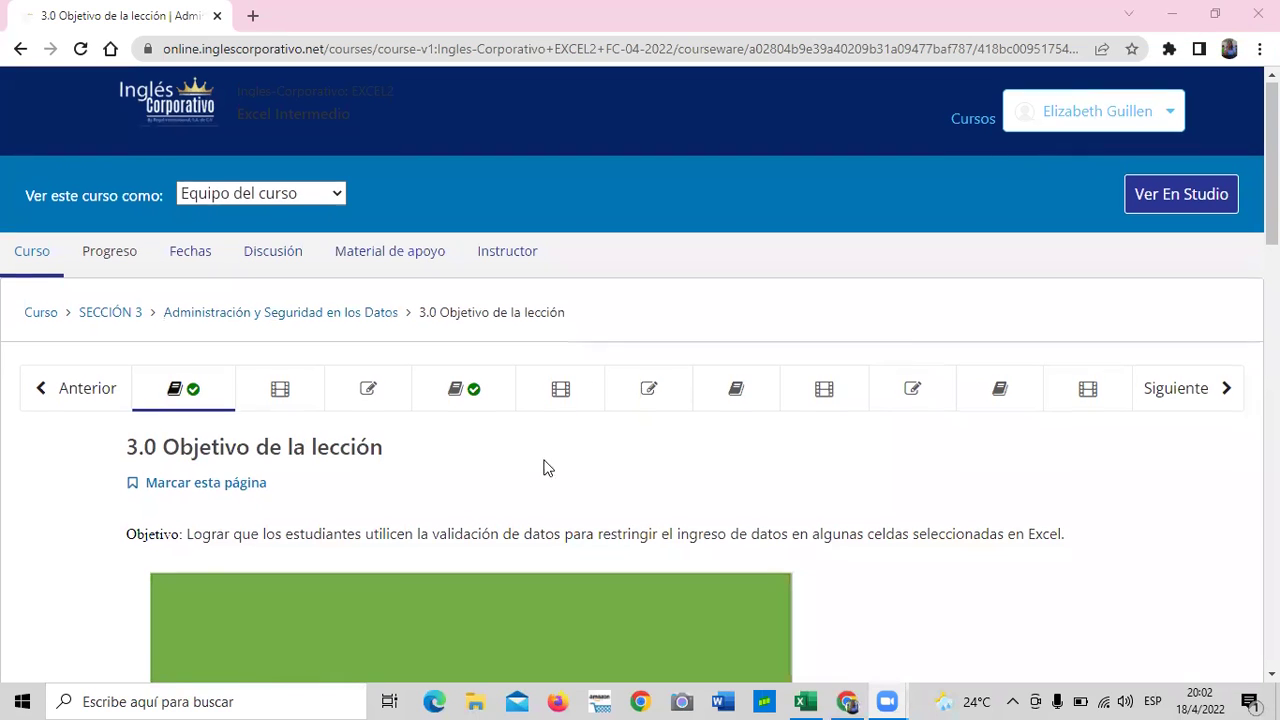
Step: Bring the Inglés Corporativo course browser window into focus
scroll(542, 466, "down", 6)
scroll(542, 466, "up", 4)
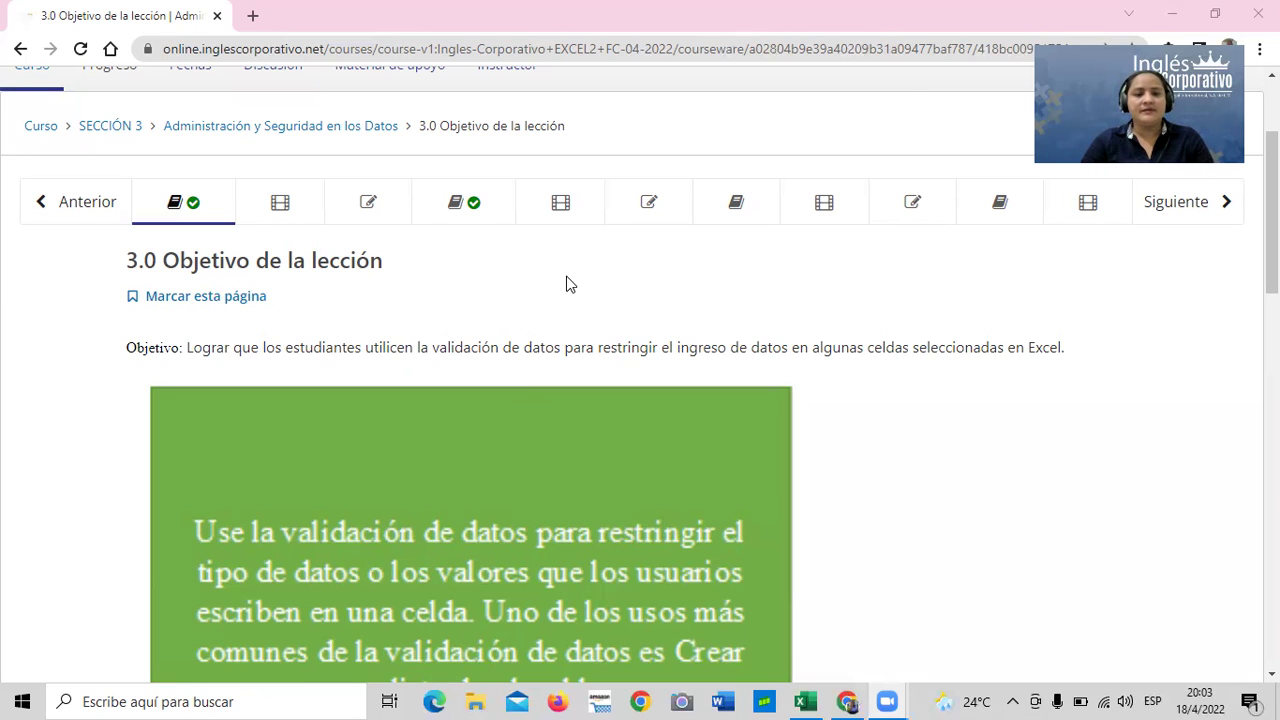
left_click(545, 290)
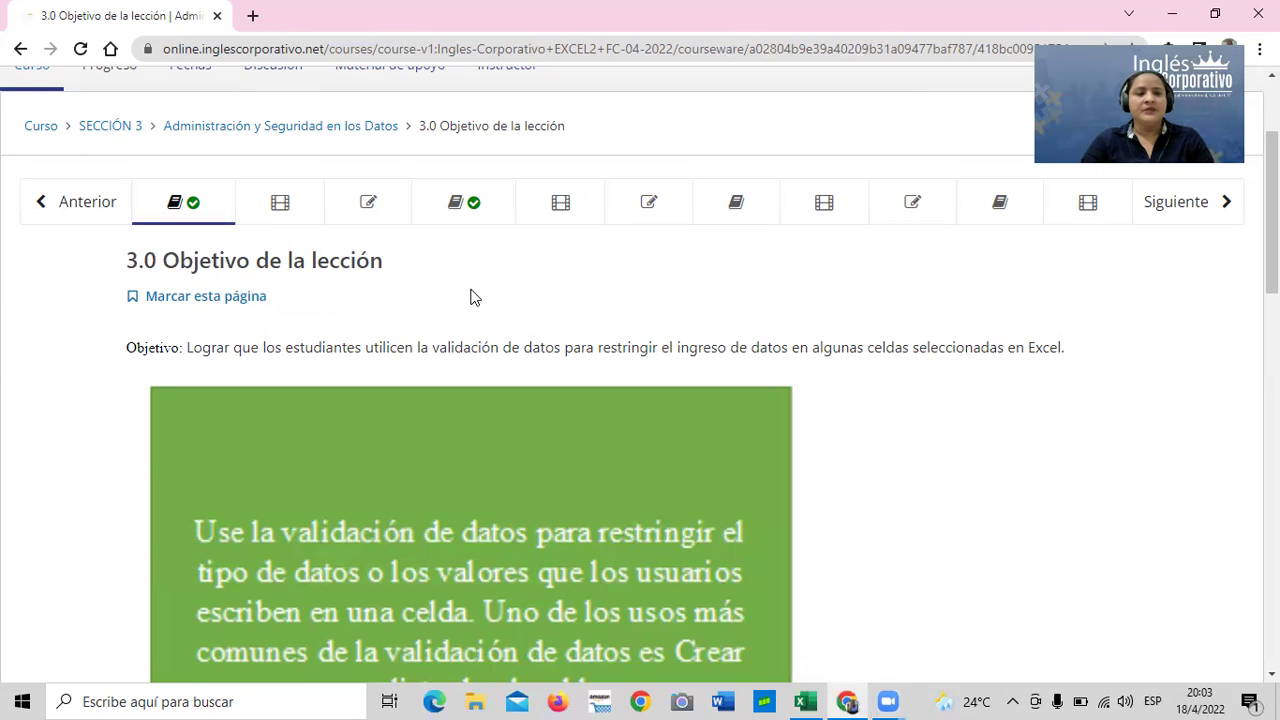
scroll(472, 290, "down", 3)
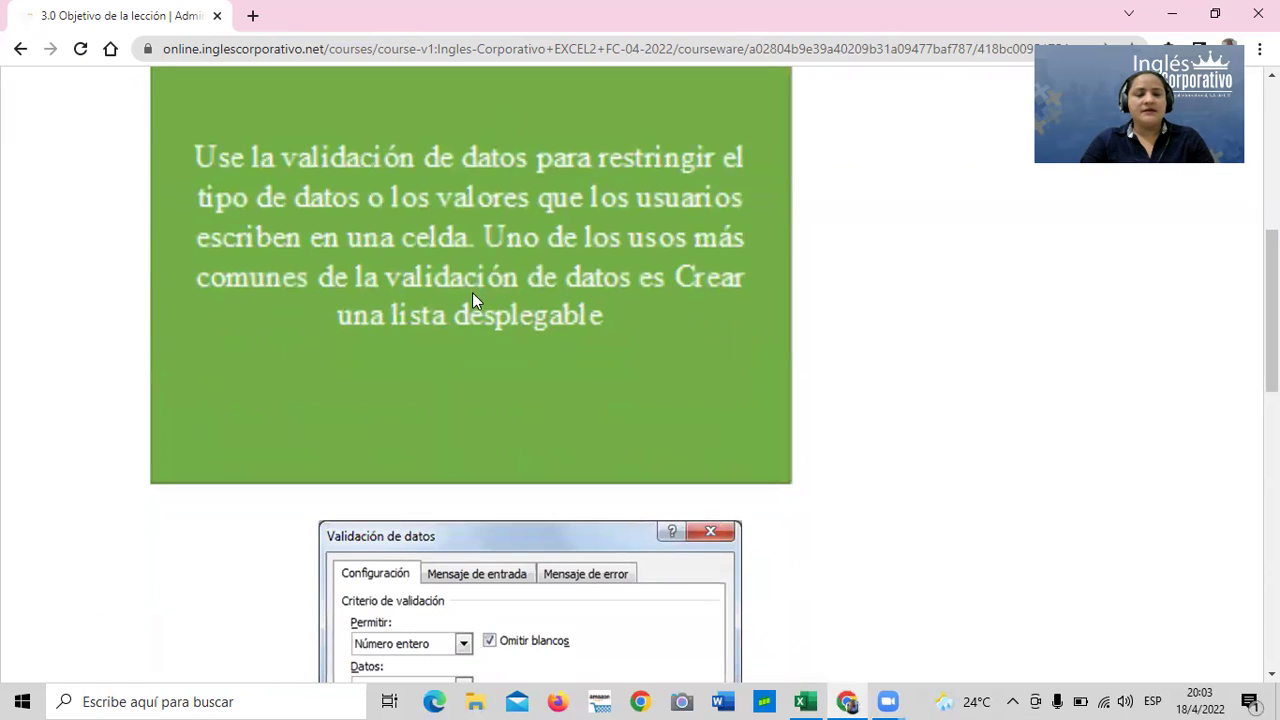
scroll(472, 292, "up", 3)
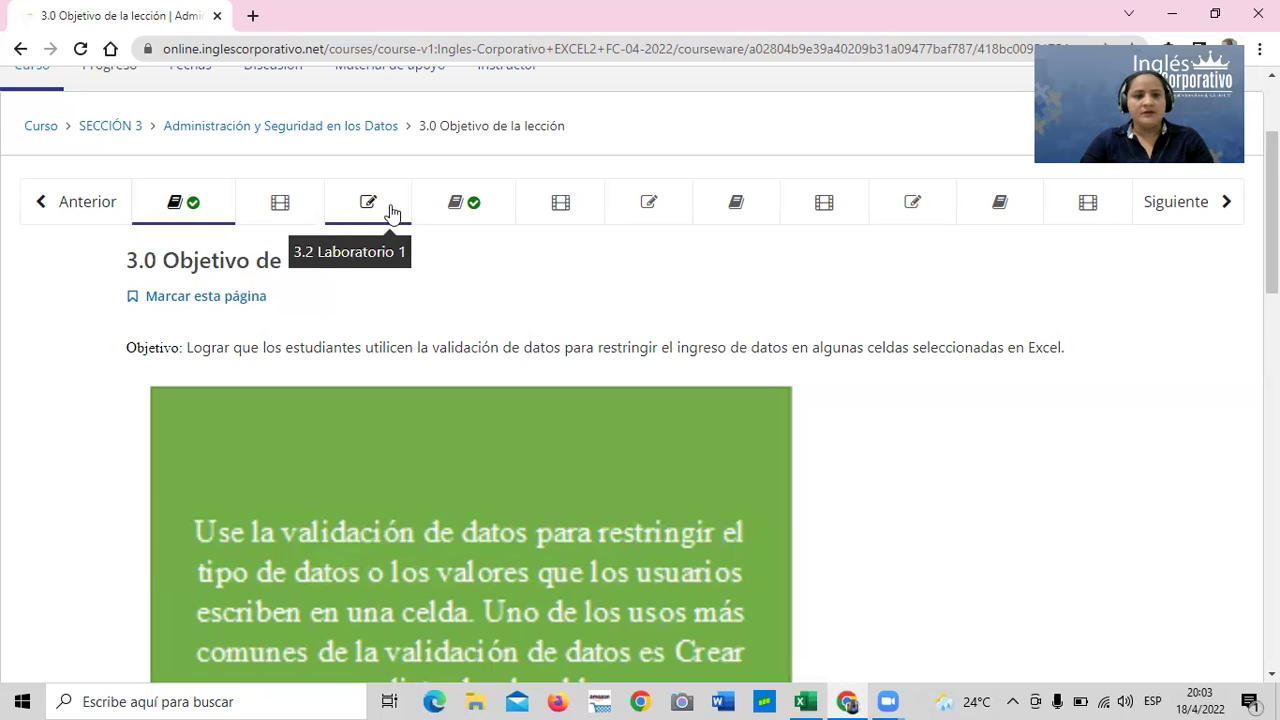
Step: Open lesson 3.3 on building a hyperlinked sheet index and read through it
left_click(461, 201)
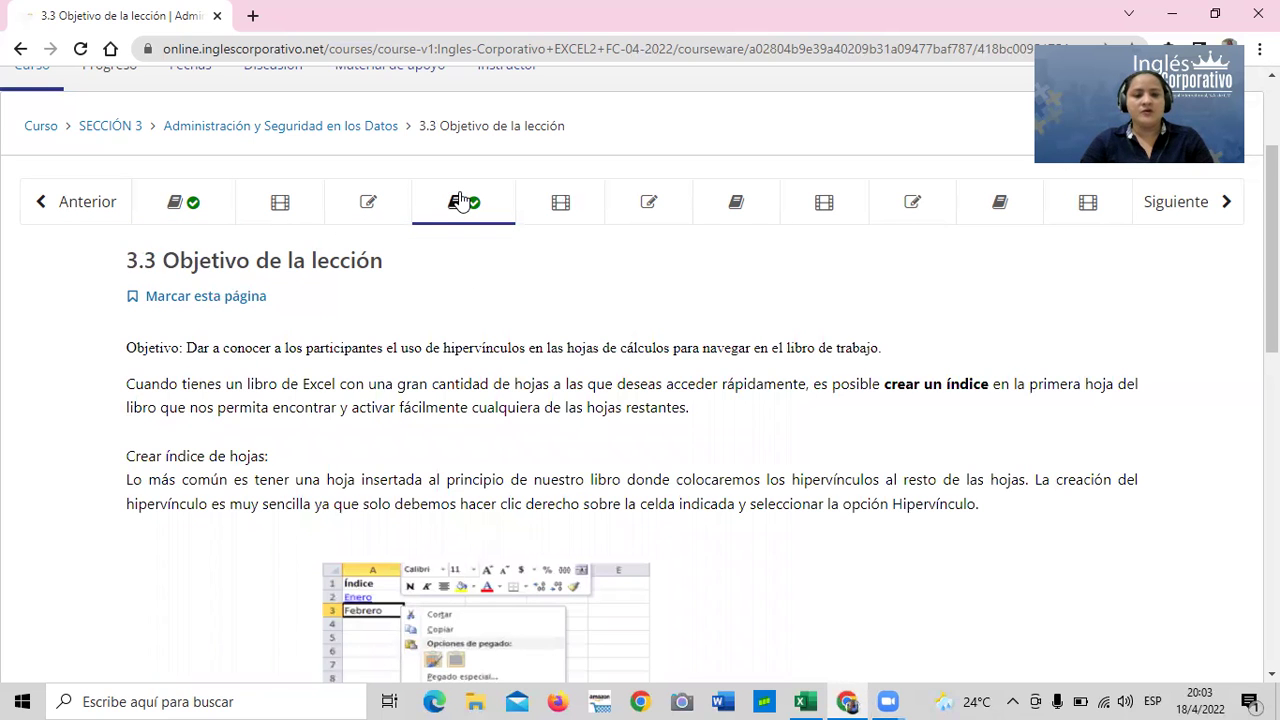
scroll(558, 349, "down", 1)
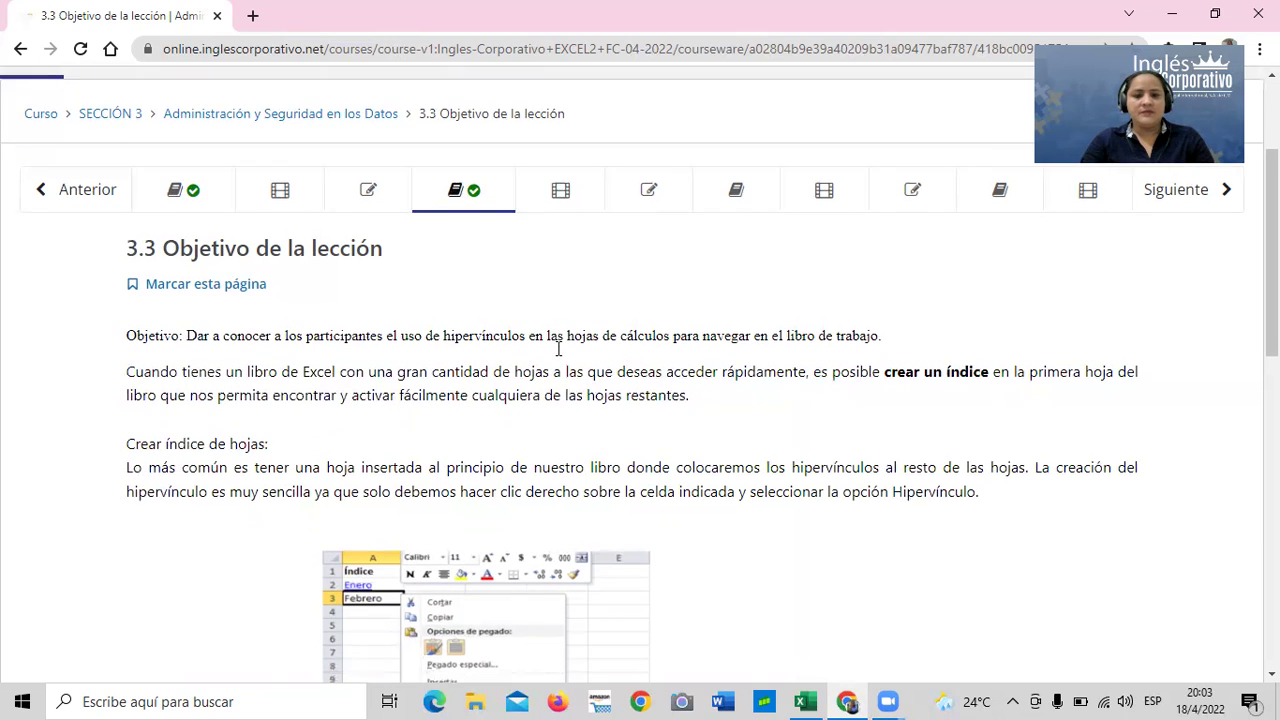
scroll(558, 349, "down", 1)
scroll(558, 349, "down", 2)
scroll(557, 350, "down", 2)
scroll(557, 354, "down", 1)
scroll(557, 355, "down", 1)
scroll(557, 360, "down", 3)
scroll(555, 418, "up", 1)
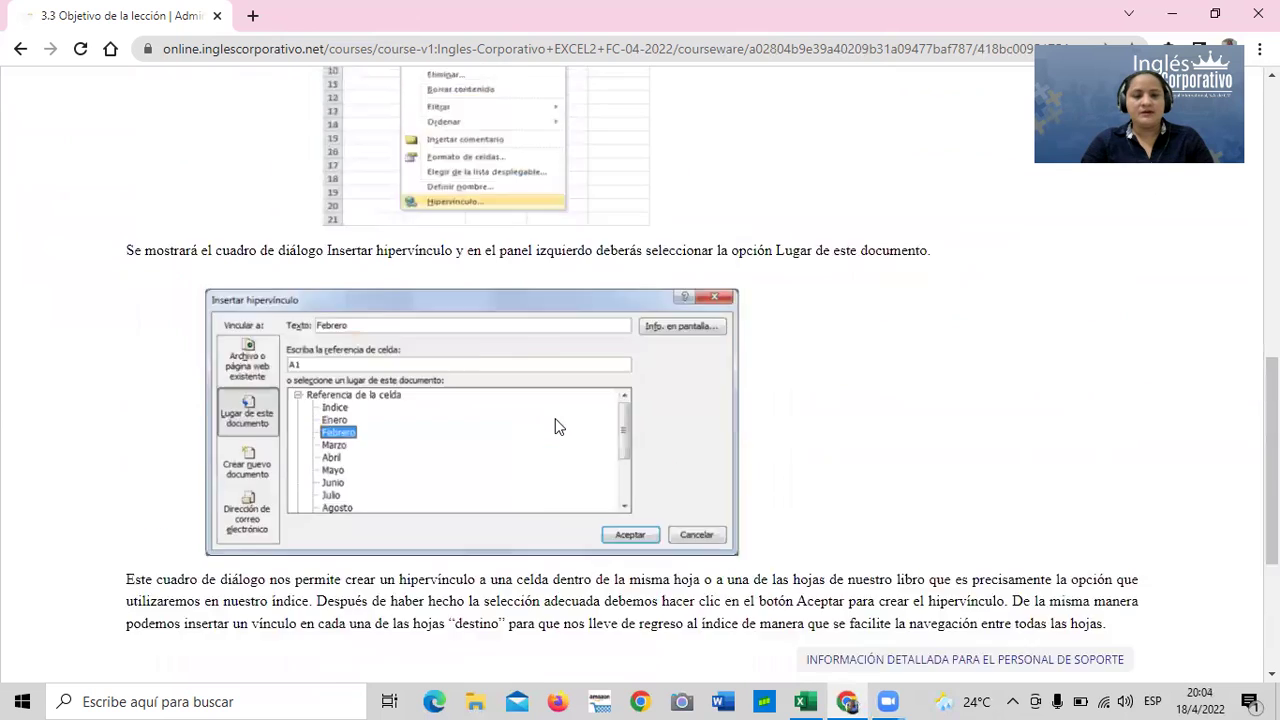
scroll(555, 418, "up", 3)
scroll(550, 412, "up", 5)
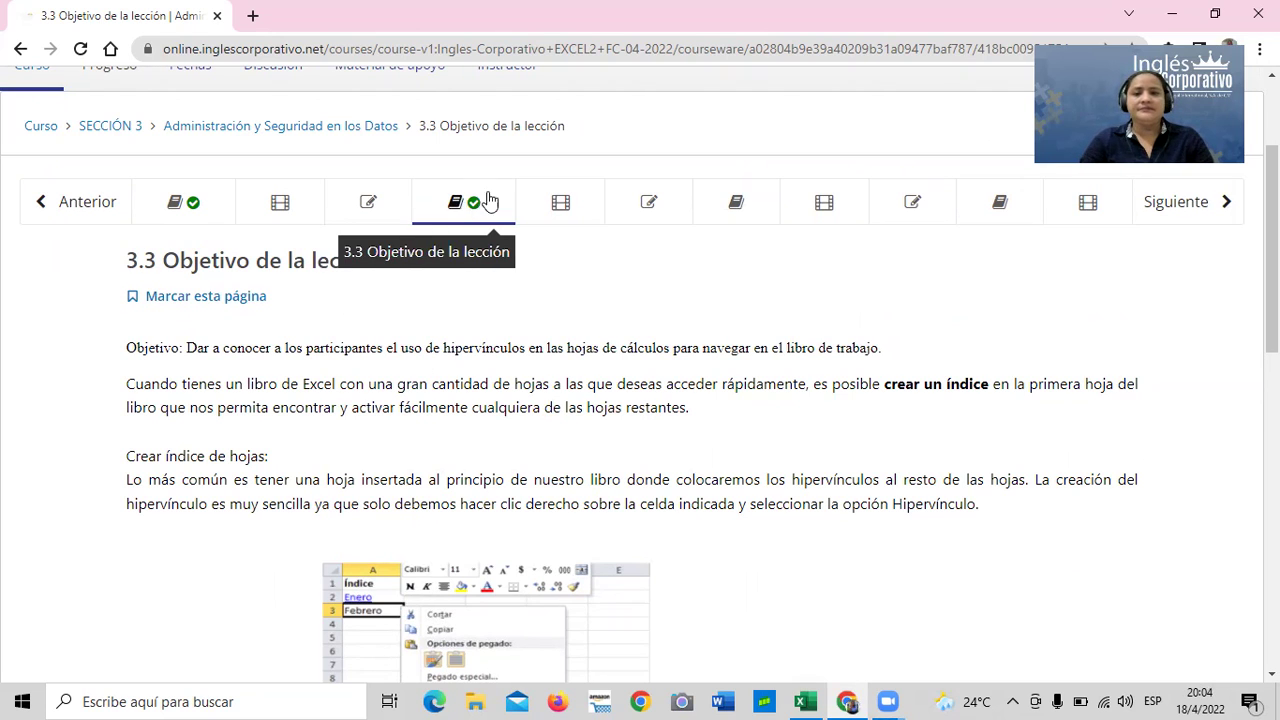
Step: Open lesson 3.6 on protecting worksheets and workbooks and scroll through its page
left_click(736, 202)
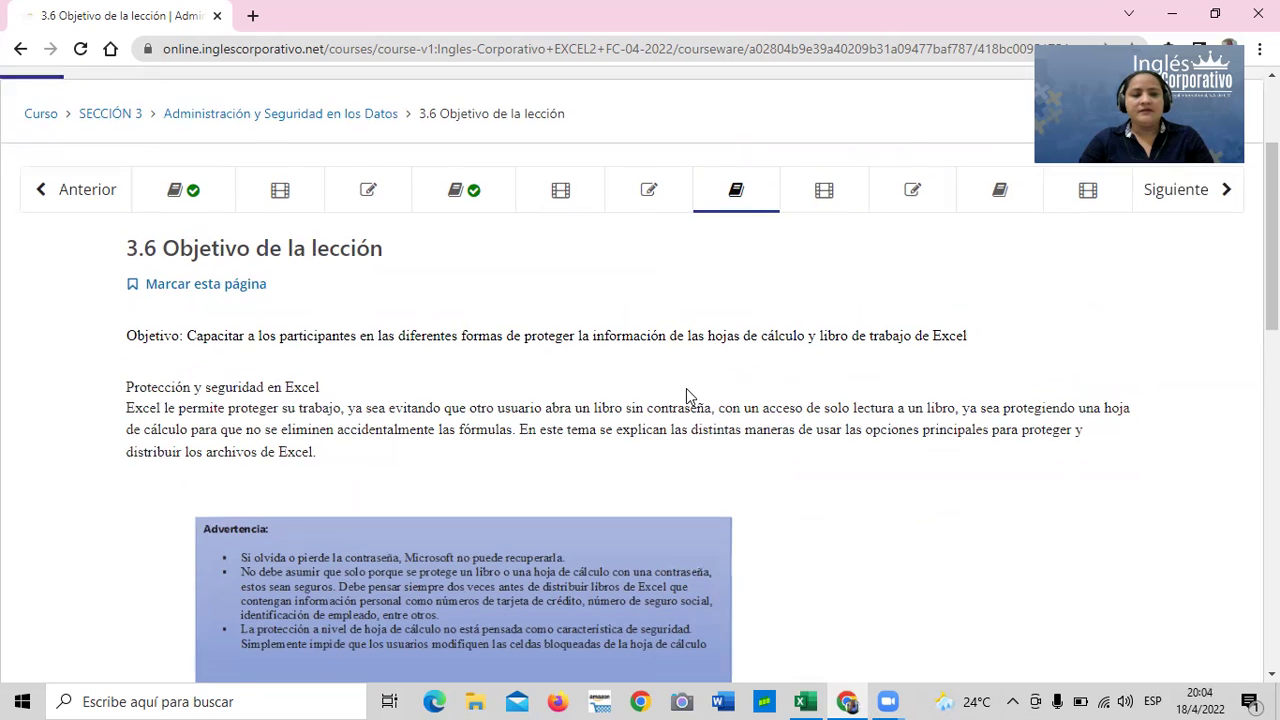
scroll(686, 394, "down", 3)
scroll(686, 396, "down", 5)
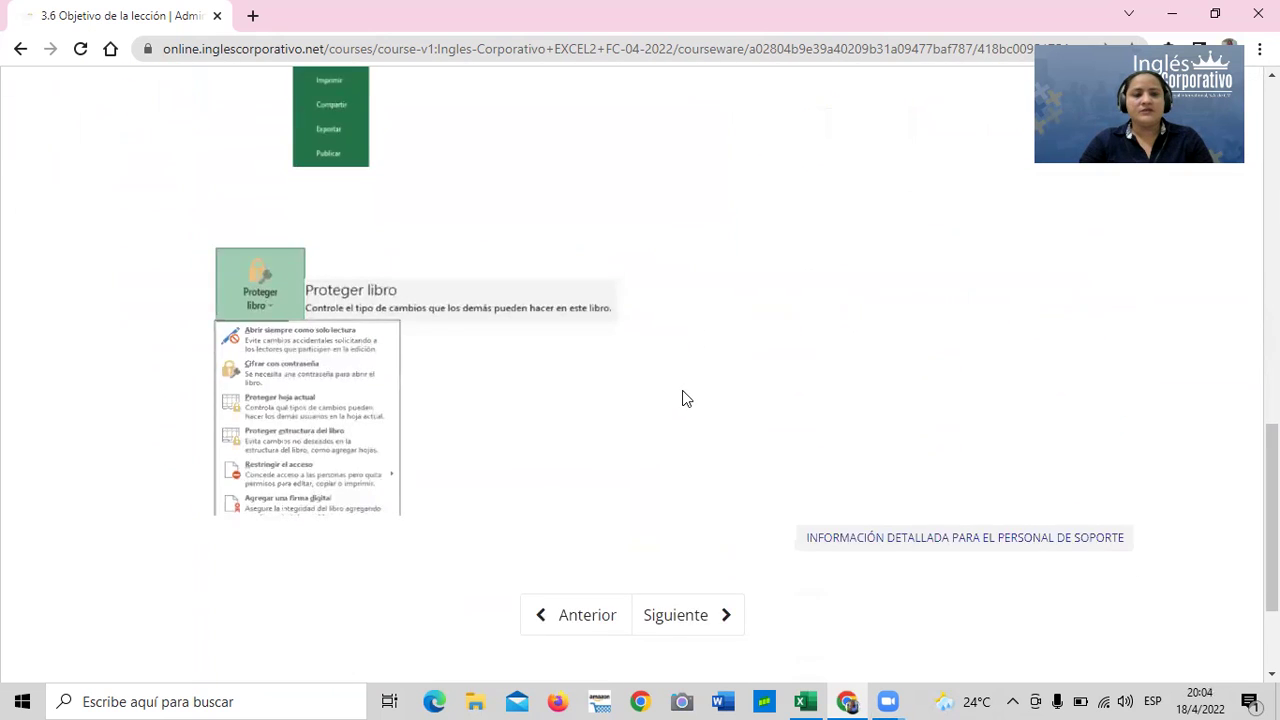
scroll(686, 396, "down", 2)
scroll(686, 396, "up", 4)
scroll(686, 396, "up", 4)
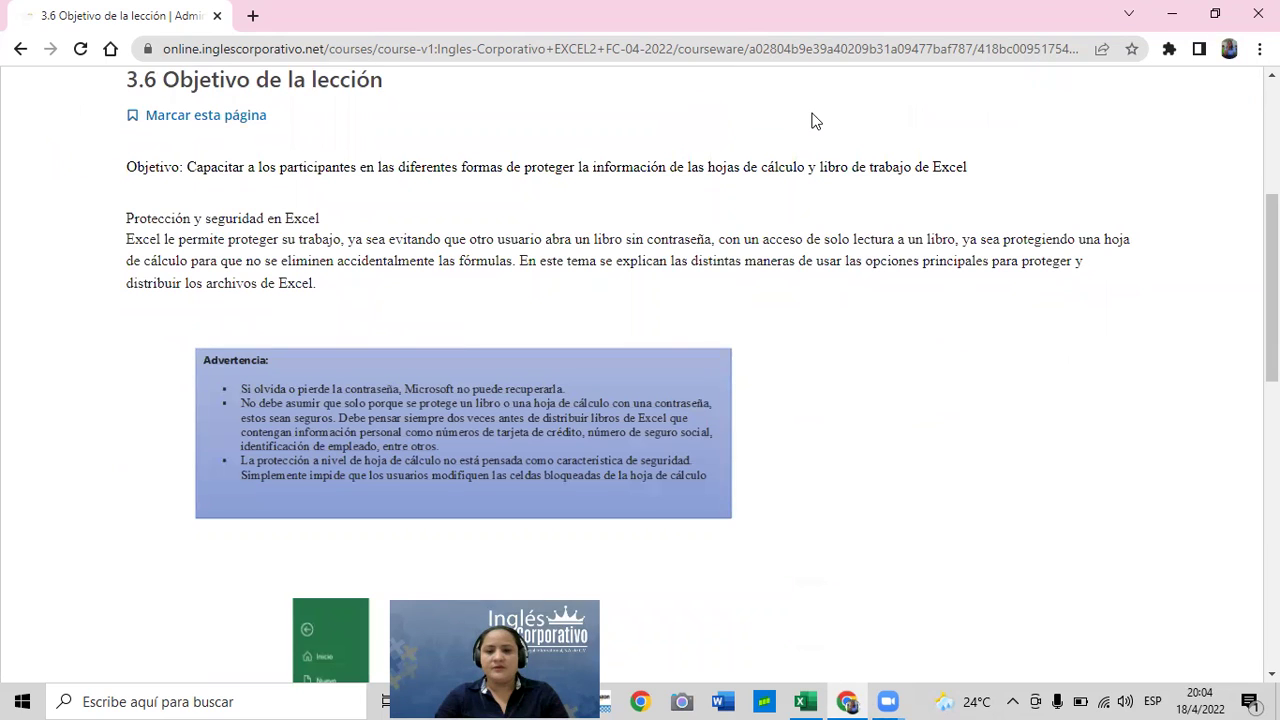
scroll(1080, 355, "up", 2)
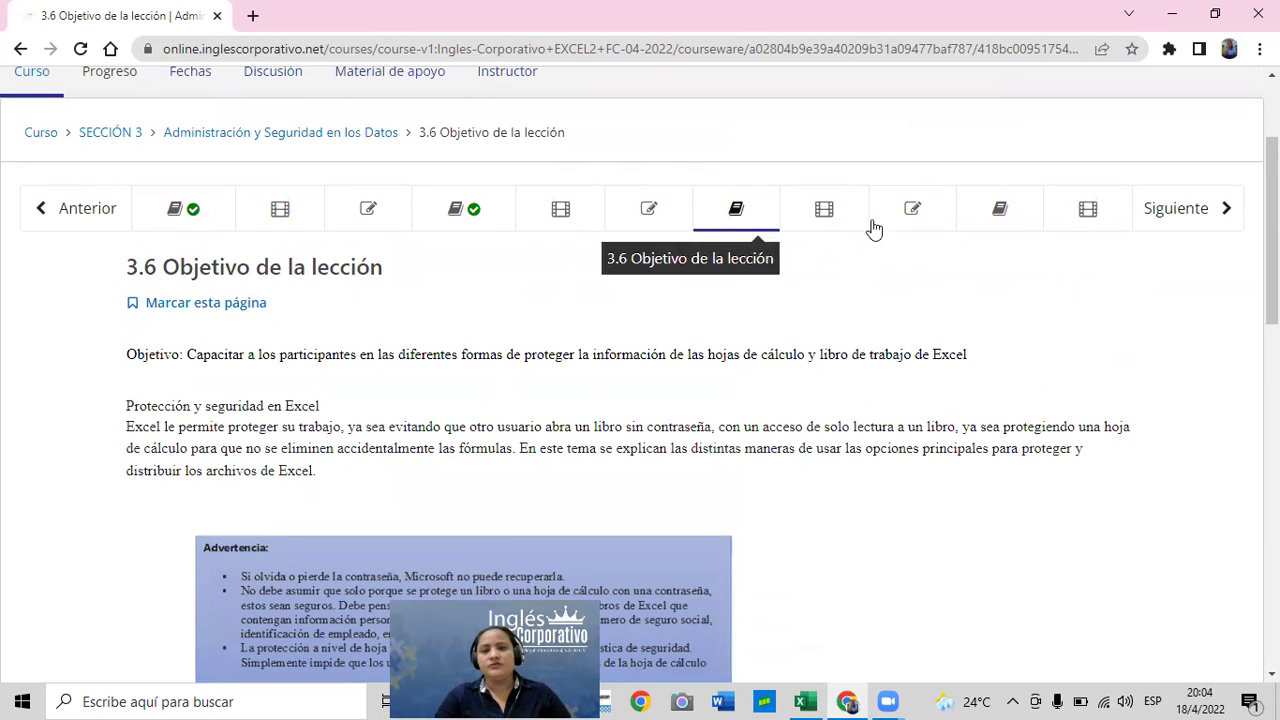
Step: Open lesson 3.9 on consolidating data from multiple worksheets and scroll through its steps
left_click(1000, 210)
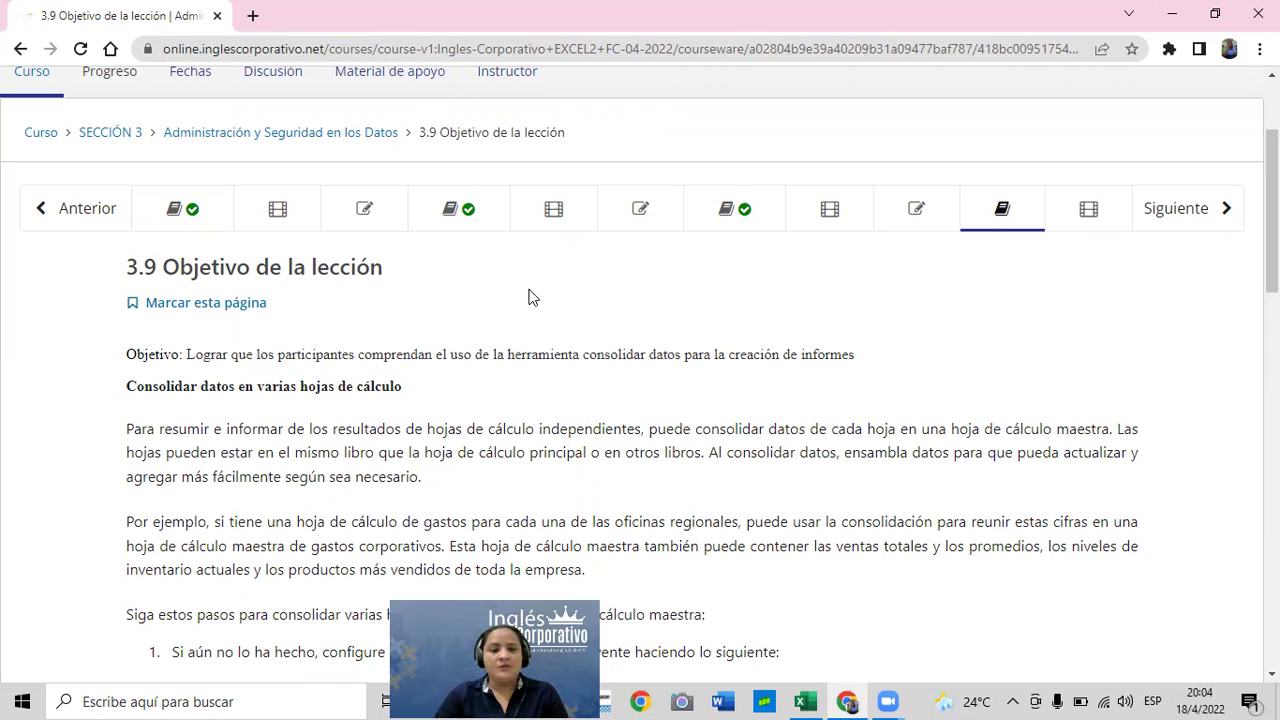
scroll(528, 293, "down", 2)
scroll(527, 295, "down", 2)
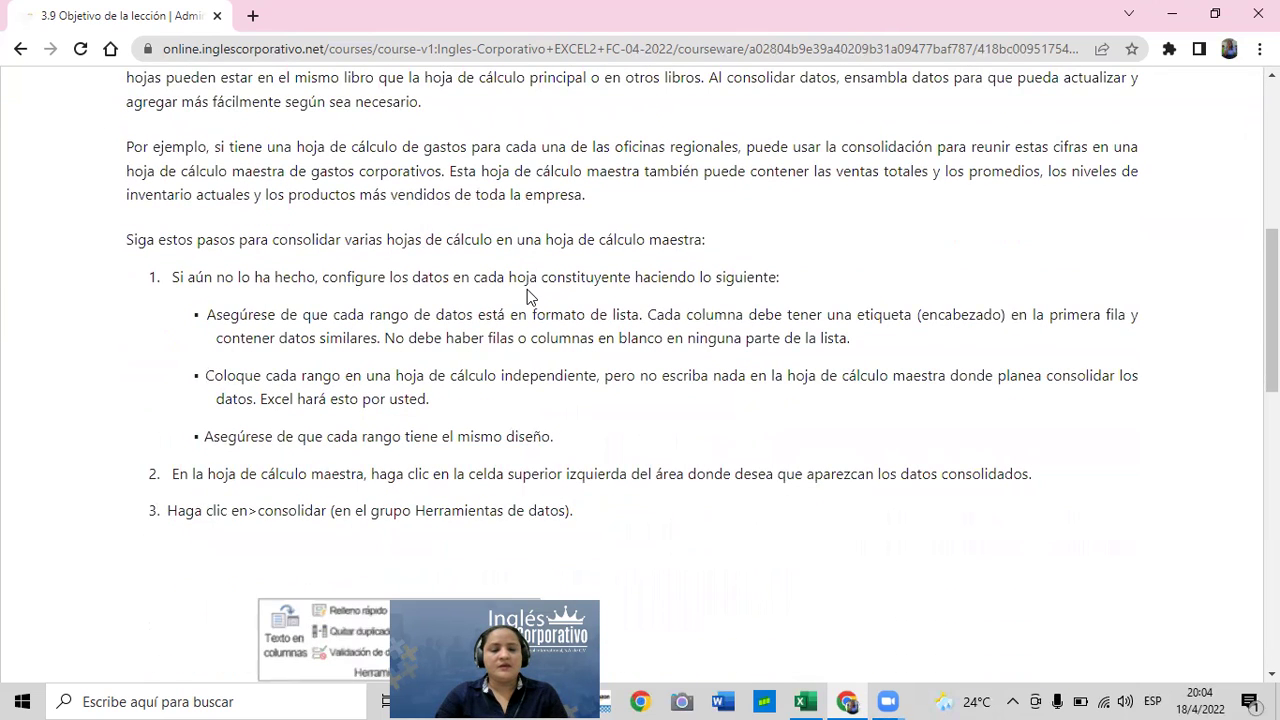
scroll(527, 289, "down", 1)
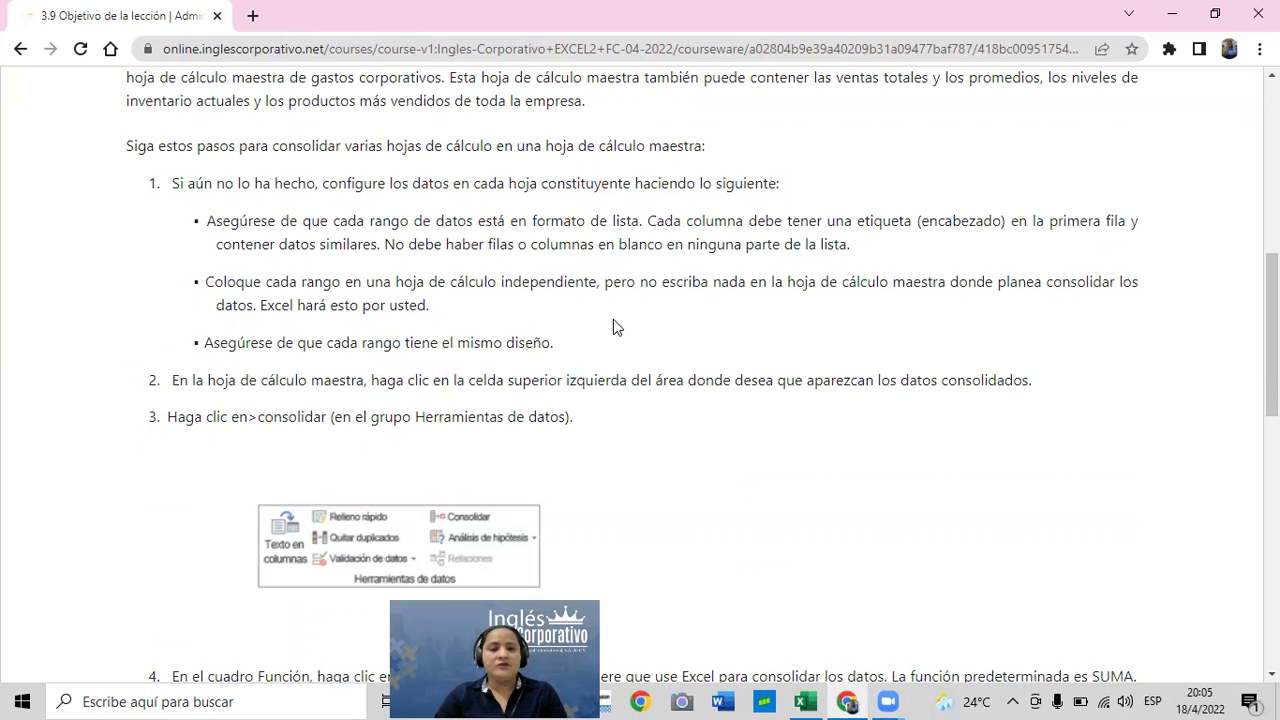
scroll(701, 392, "up", 3)
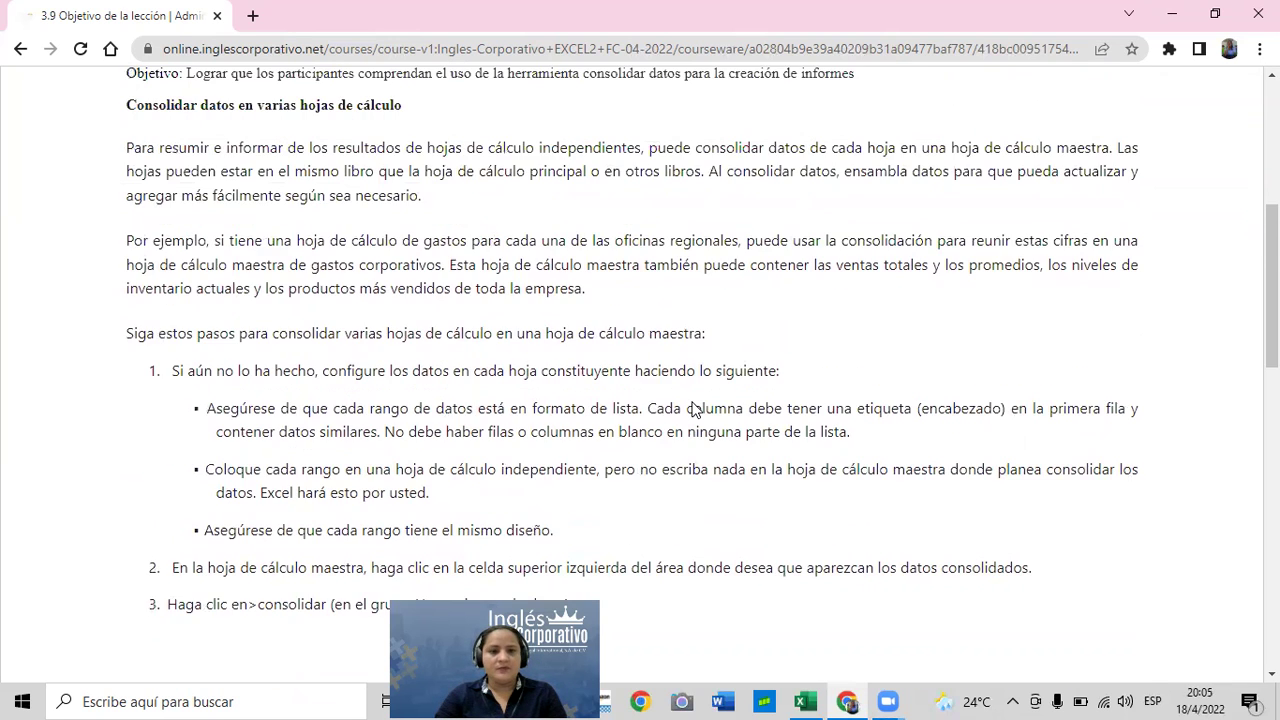
scroll(697, 408, "up", 1)
scroll(697, 409, "up", 2)
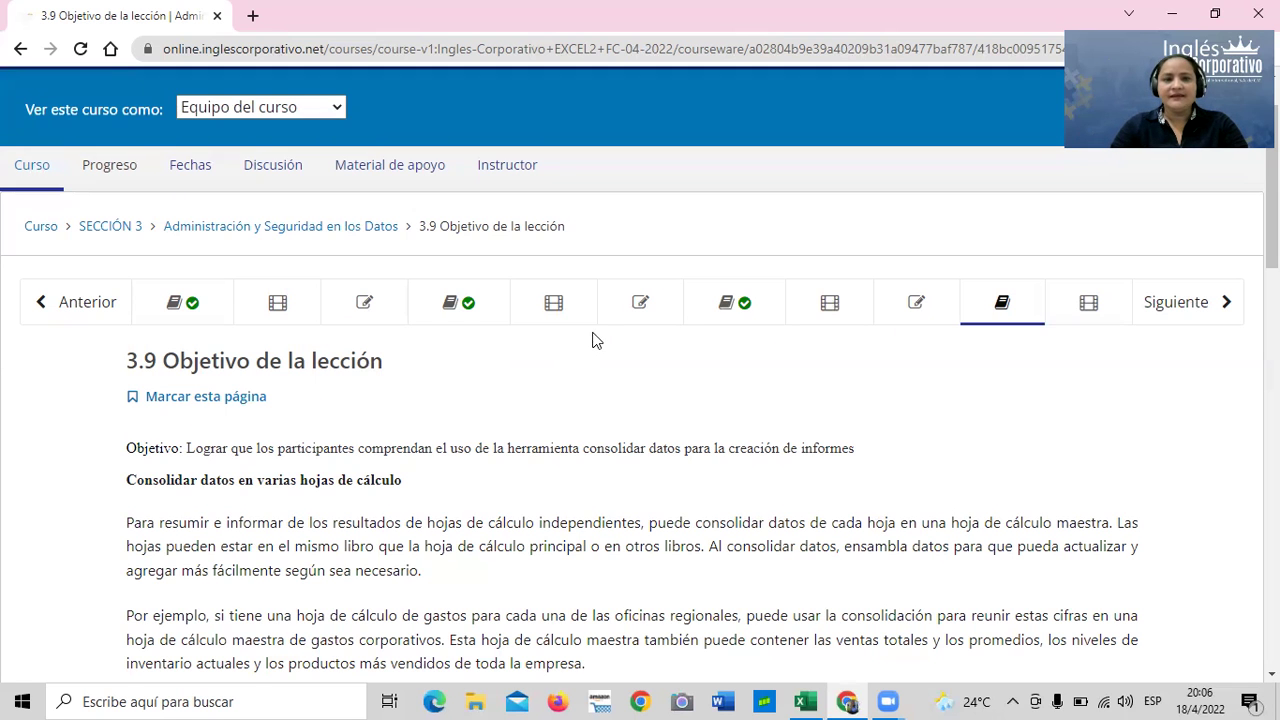
scroll(558, 393, "down", 2)
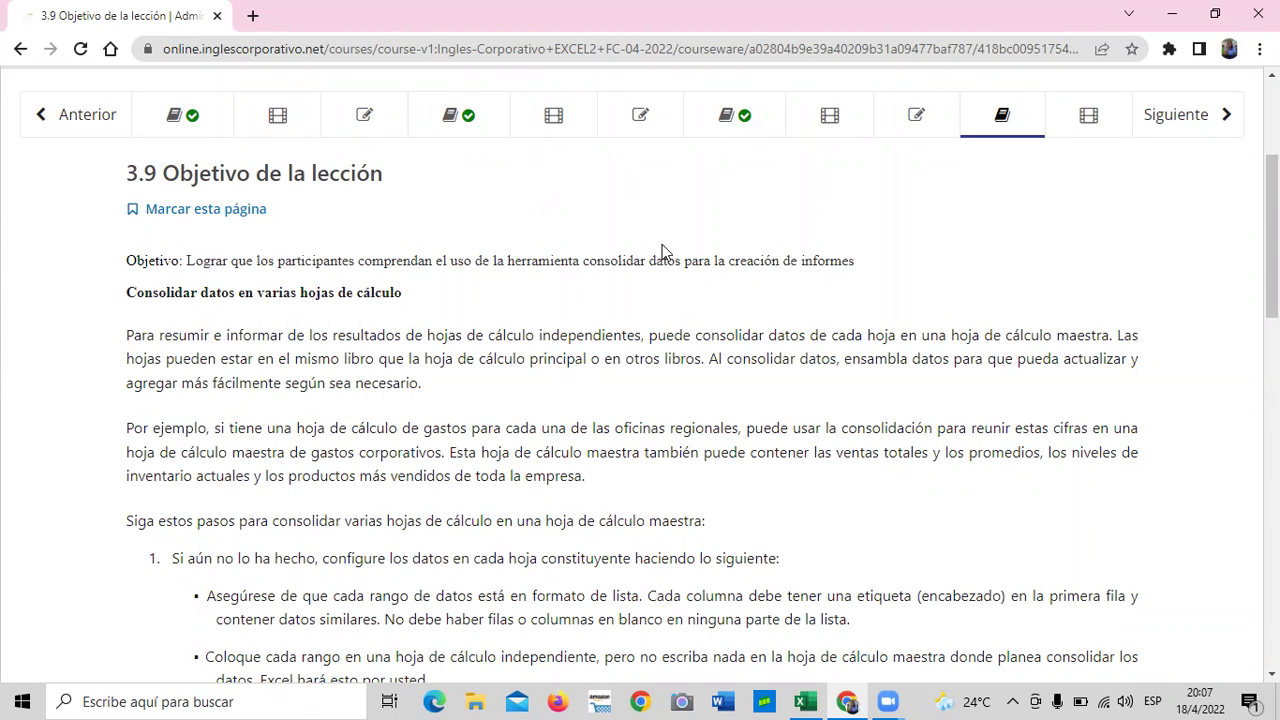
scroll(654, 253, "down", 3)
scroll(654, 281, "down", 5)
scroll(652, 313, "down", 4)
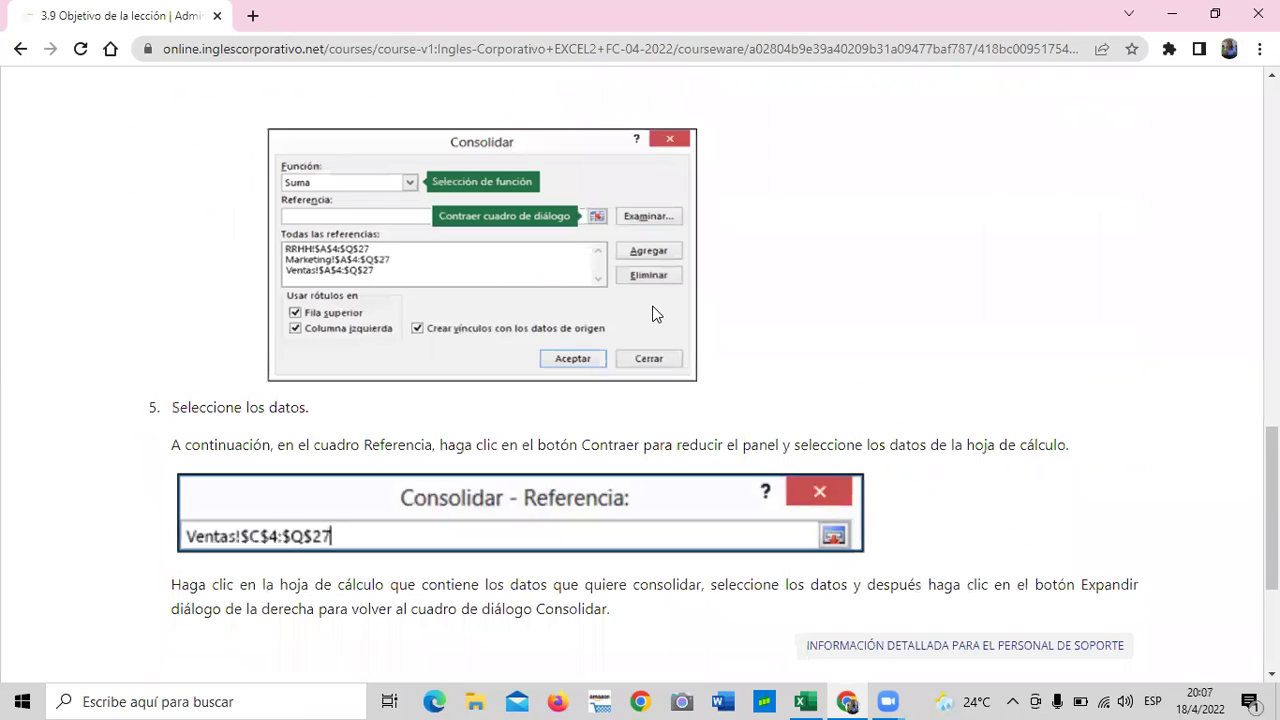
scroll(654, 314, "up", 2)
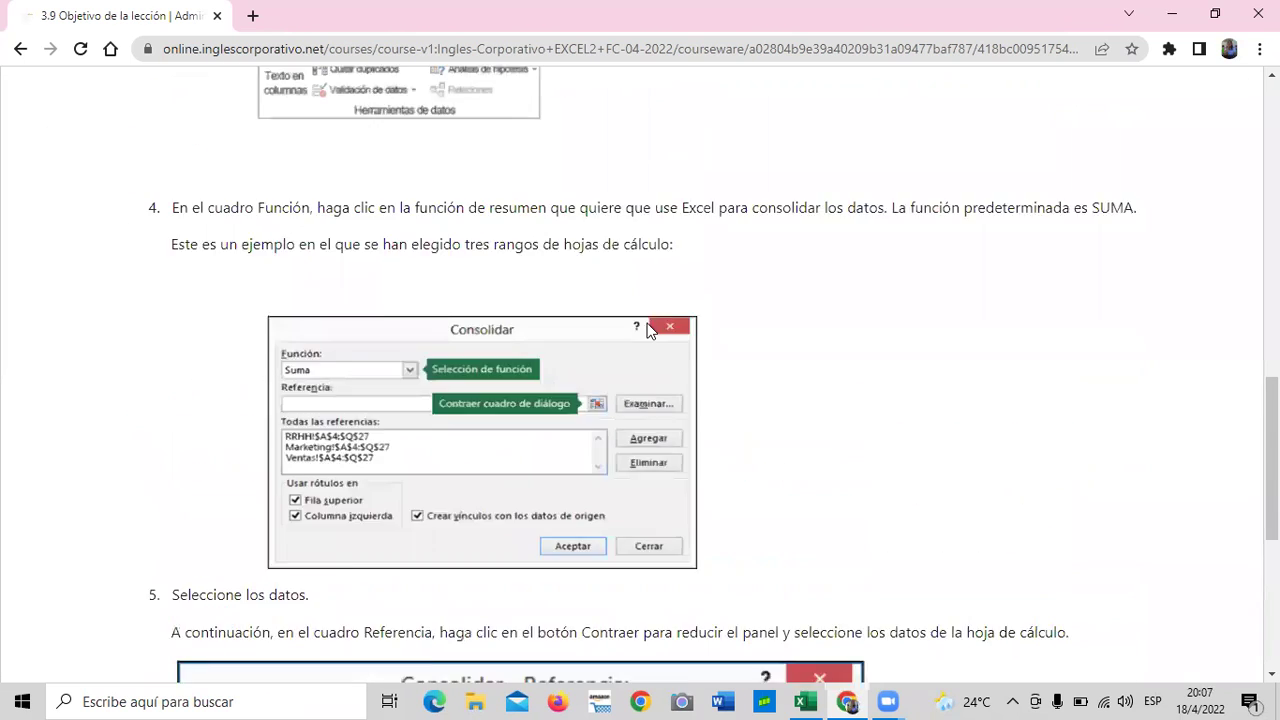
scroll(654, 314, "up", 3)
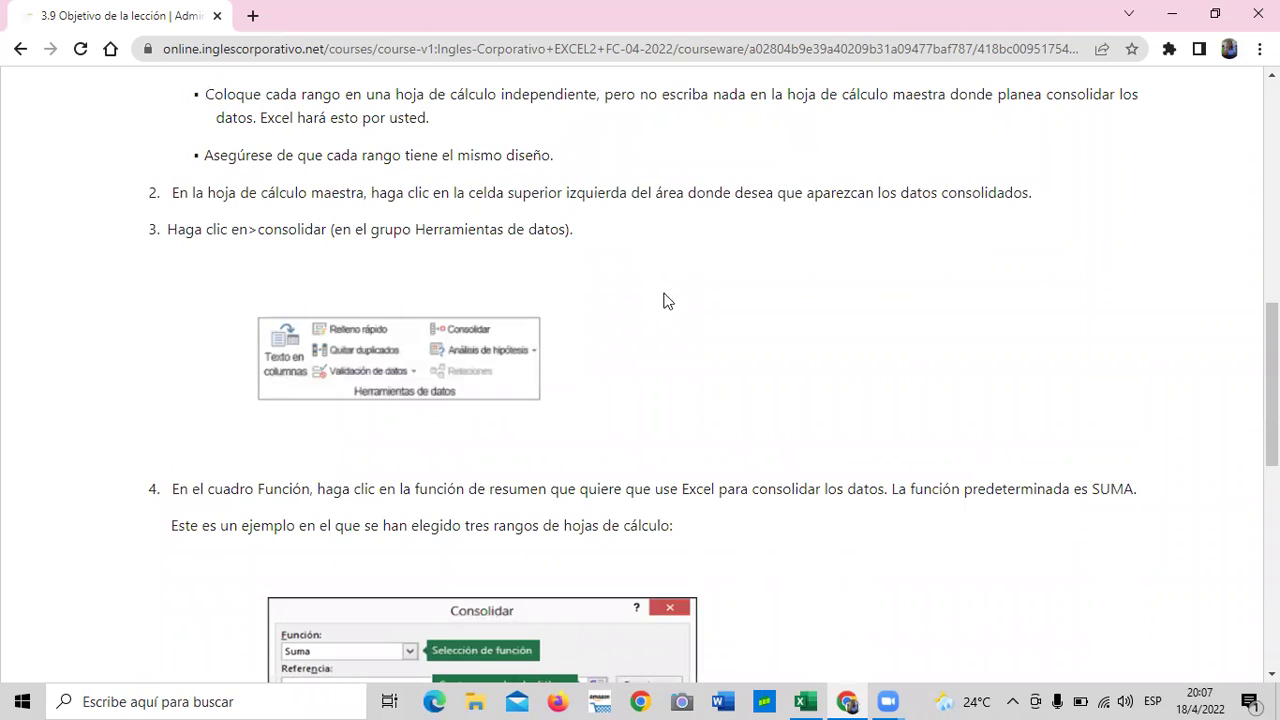
scroll(663, 297, "up", 8)
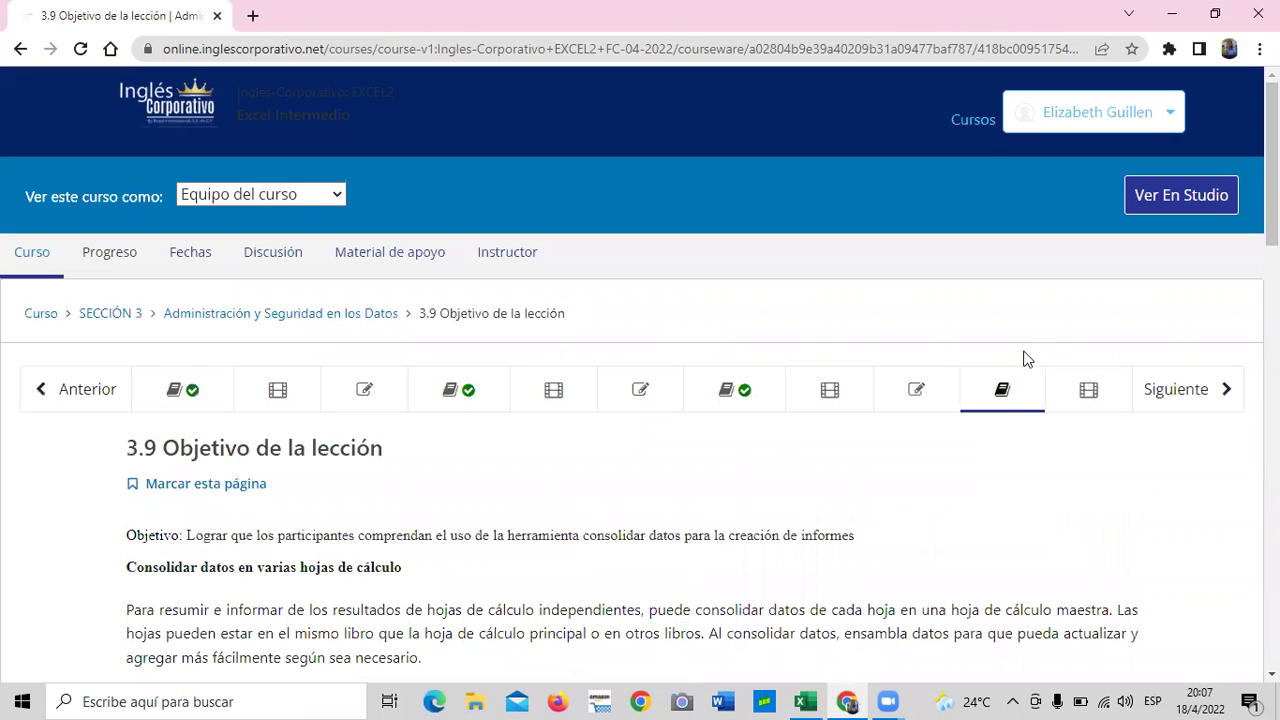
Step: Go back to lesson 3.0 and scroll down to the green data validation slide
left_click(207, 389)
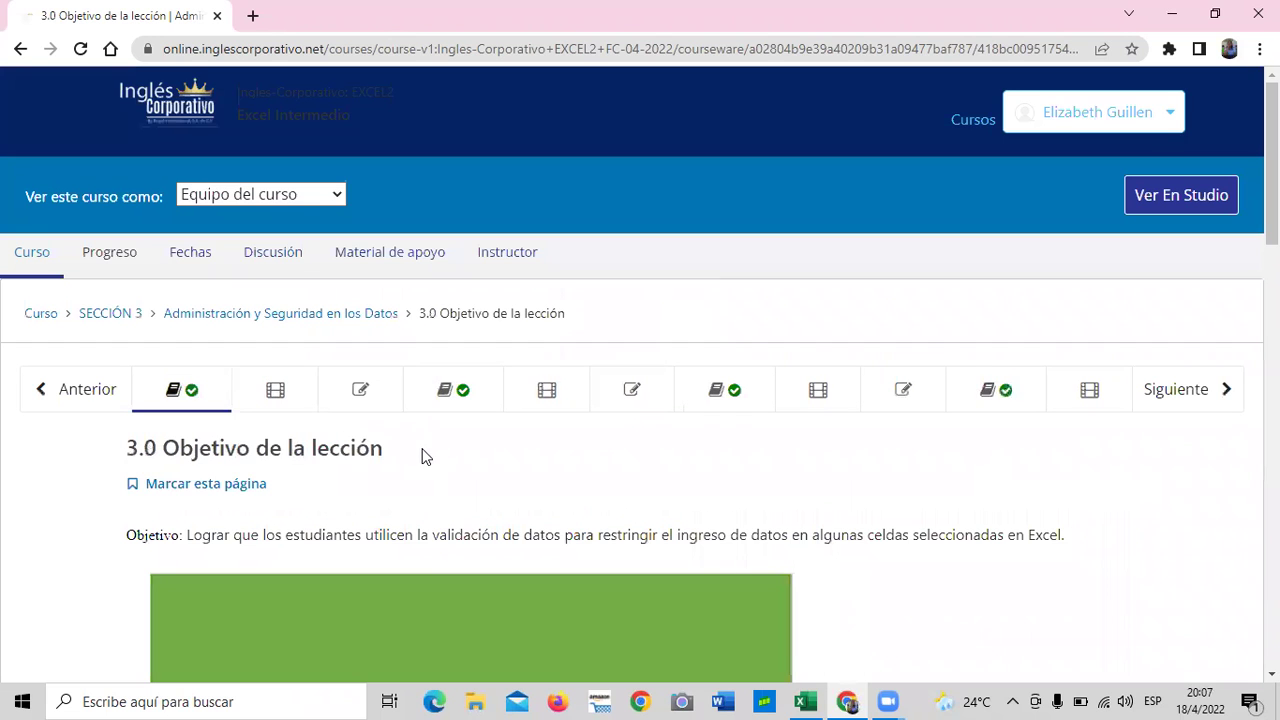
scroll(431, 403, "down", 1)
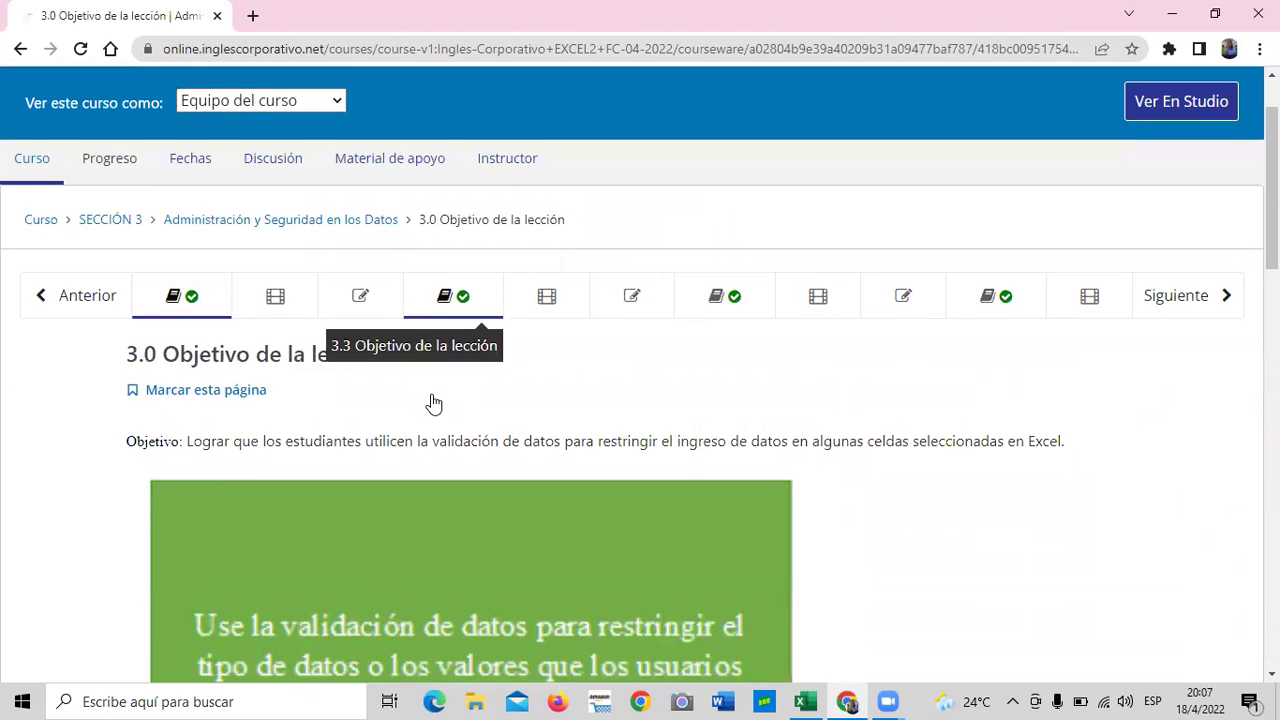
scroll(776, 516, "down", 1)
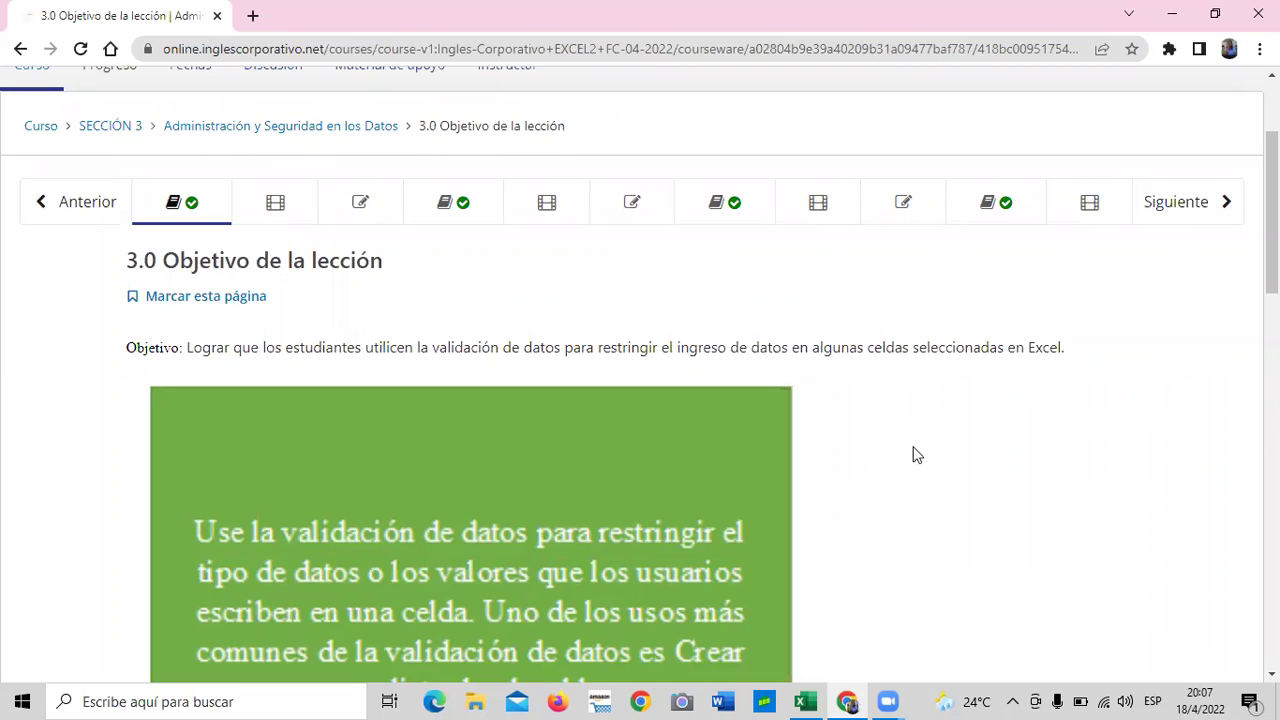
scroll(954, 379, "down", 1)
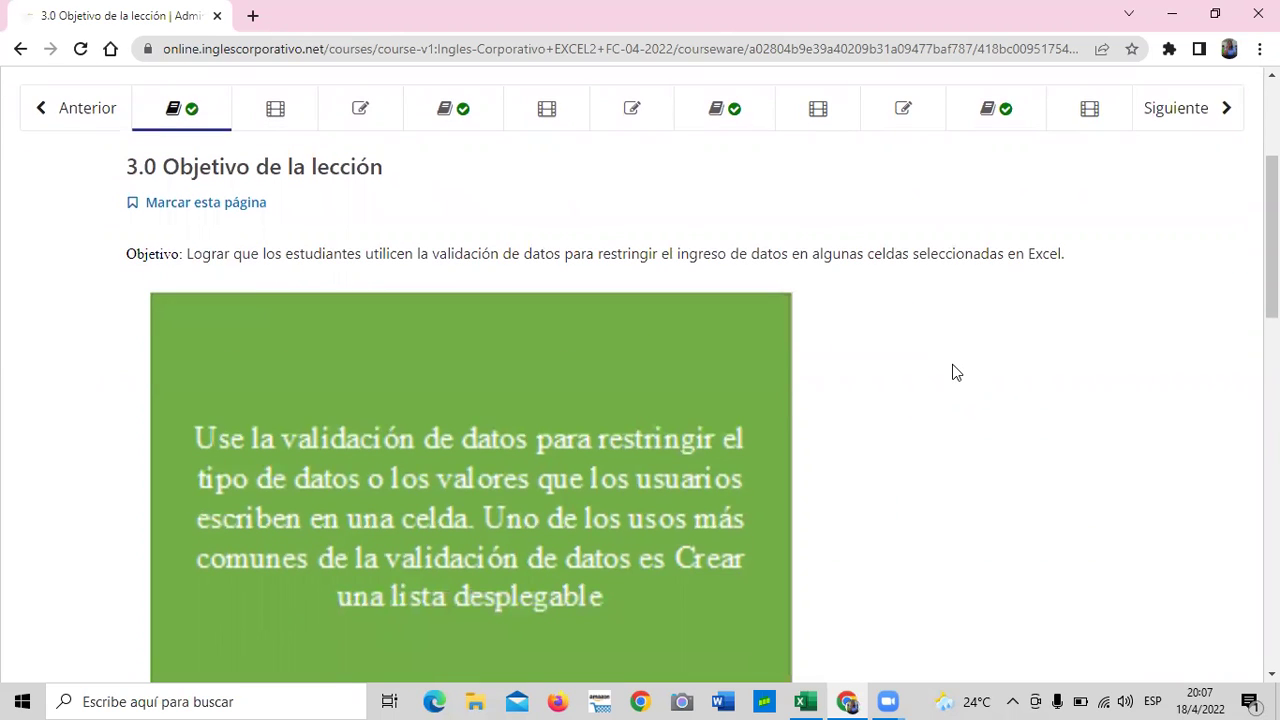
scroll(954, 372, "down", 1)
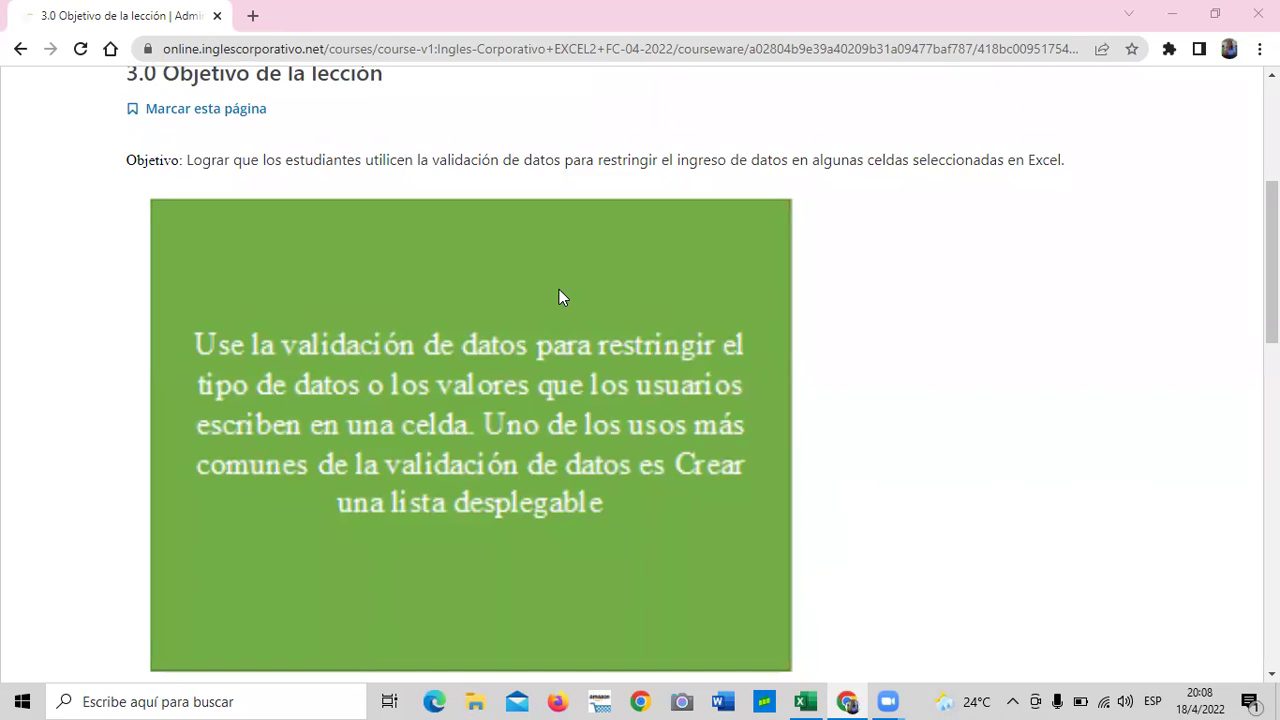
scroll(559, 289, "down", 2)
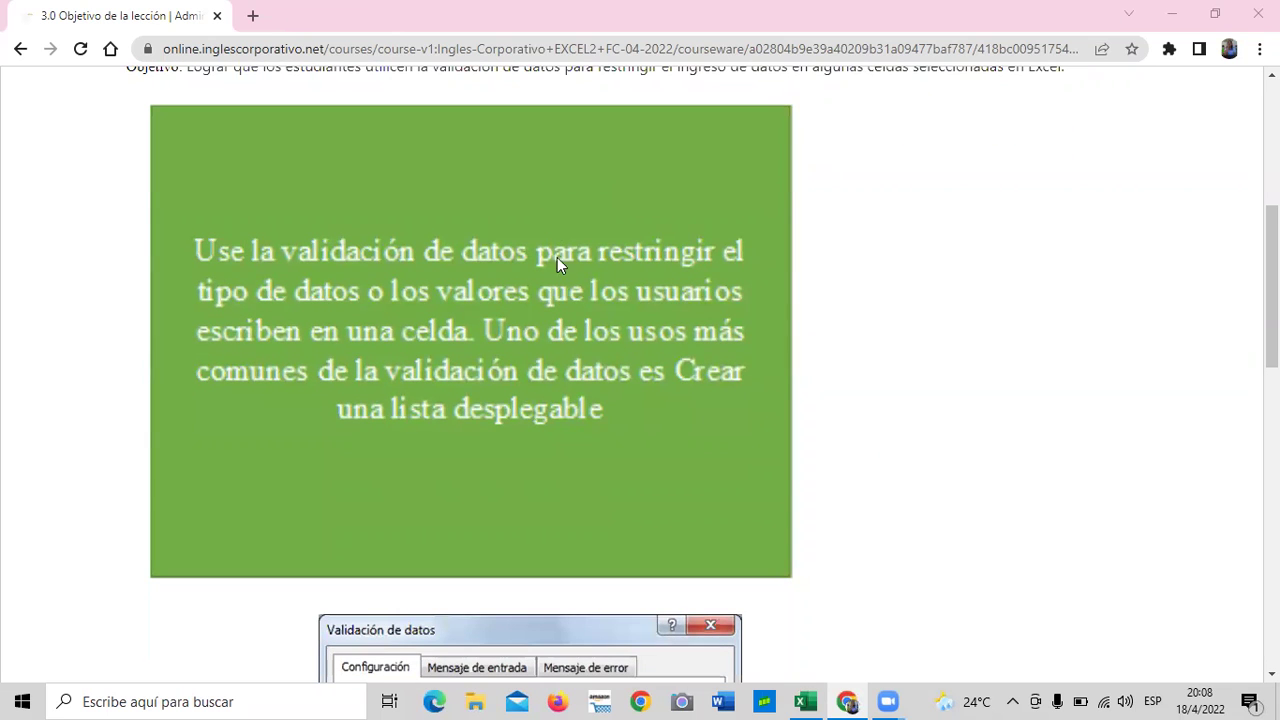
scroll(557, 250, "down", 1)
scroll(557, 250, "down", 1)
scroll(557, 250, "down", 1)
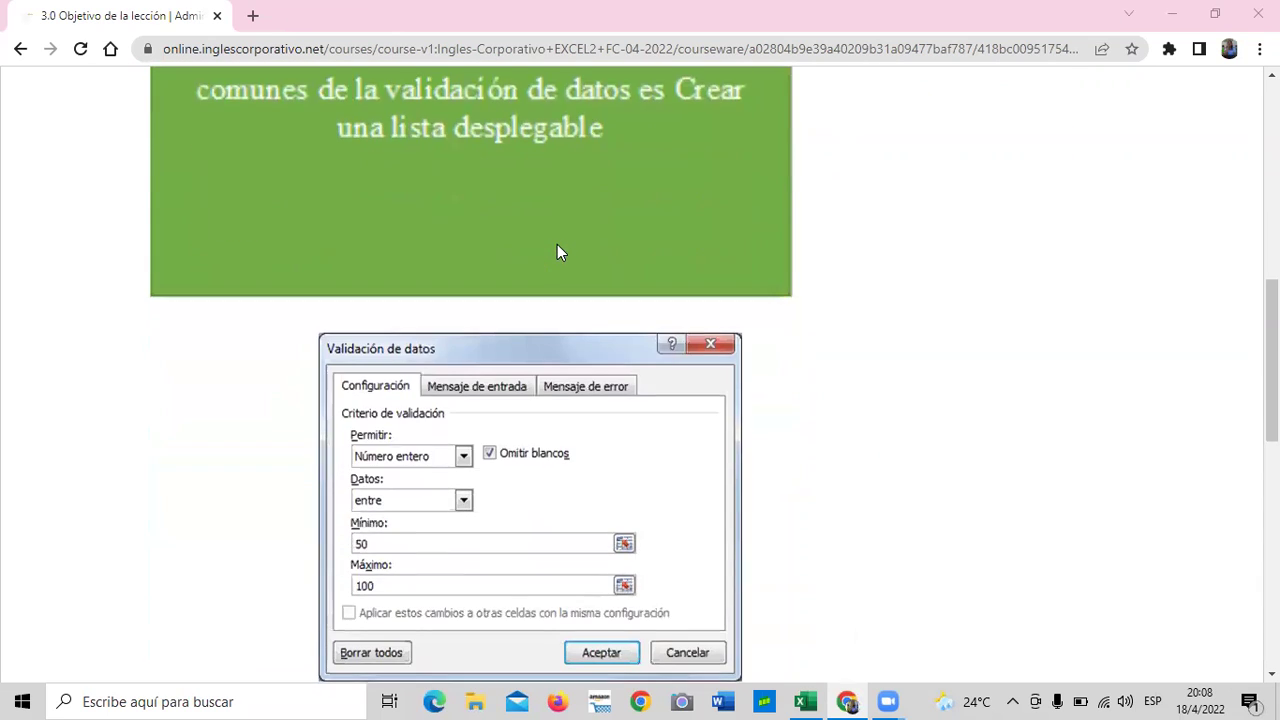
scroll(553, 258, "up", 2)
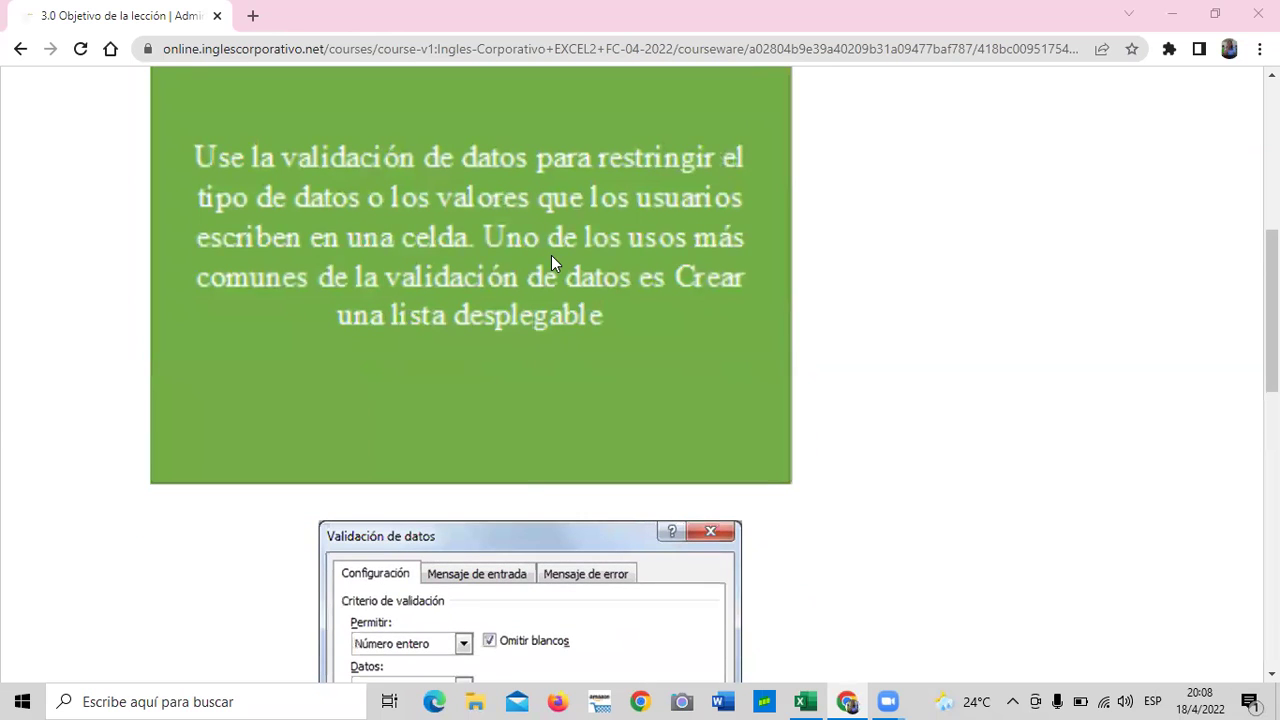
scroll(550, 255, "down", 1)
scroll(545, 250, "down", 1)
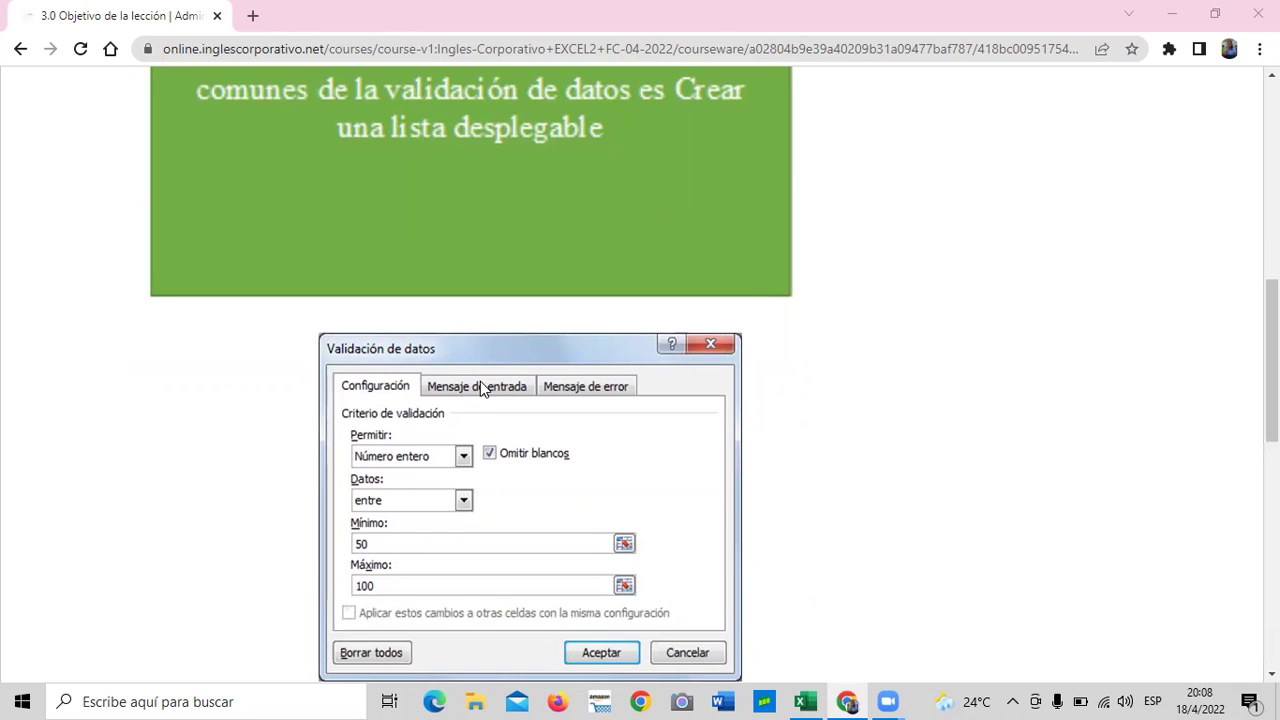
scroll(578, 386, "down", 1)
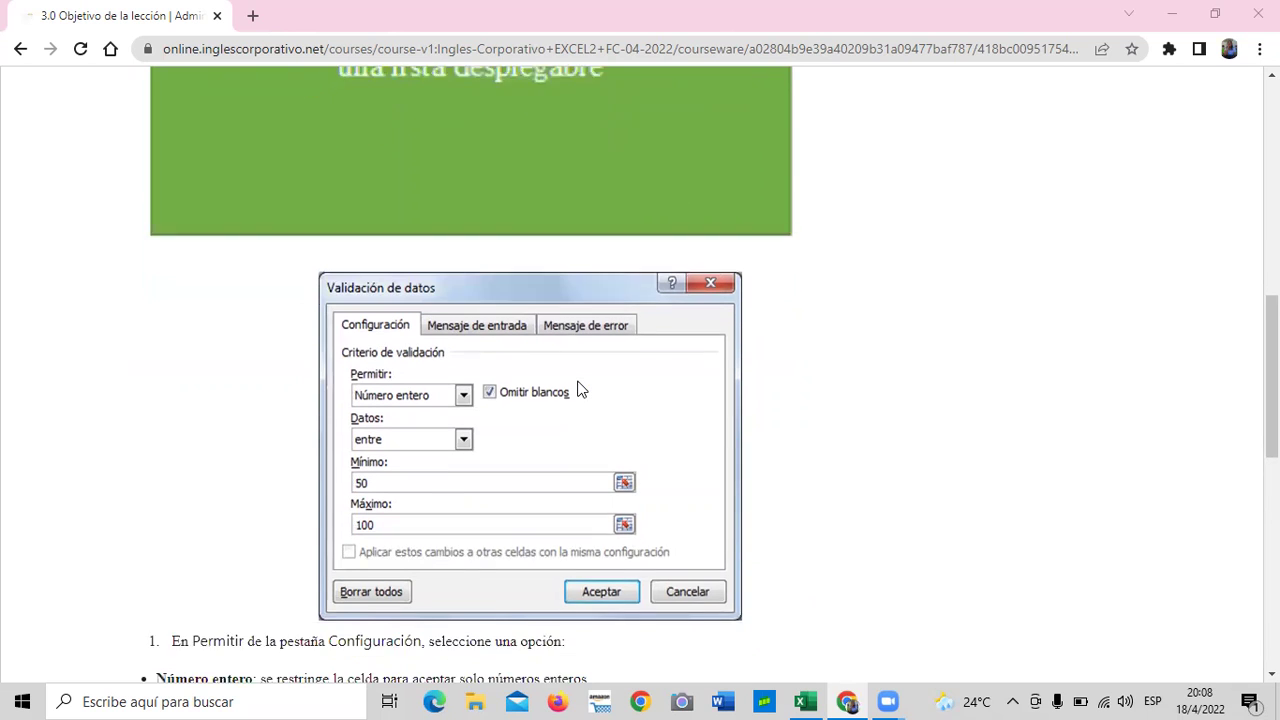
scroll(580, 389, "down", 1)
scroll(566, 376, "down", 3)
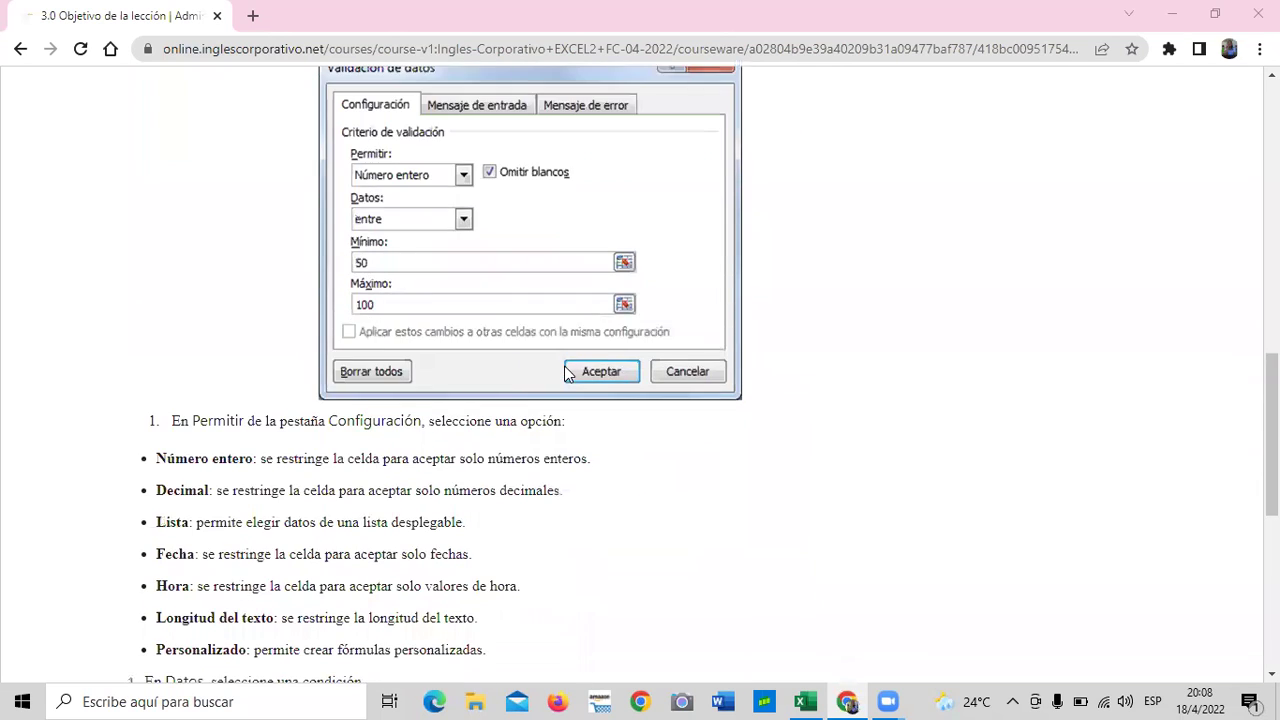
scroll(566, 373, "down", 1)
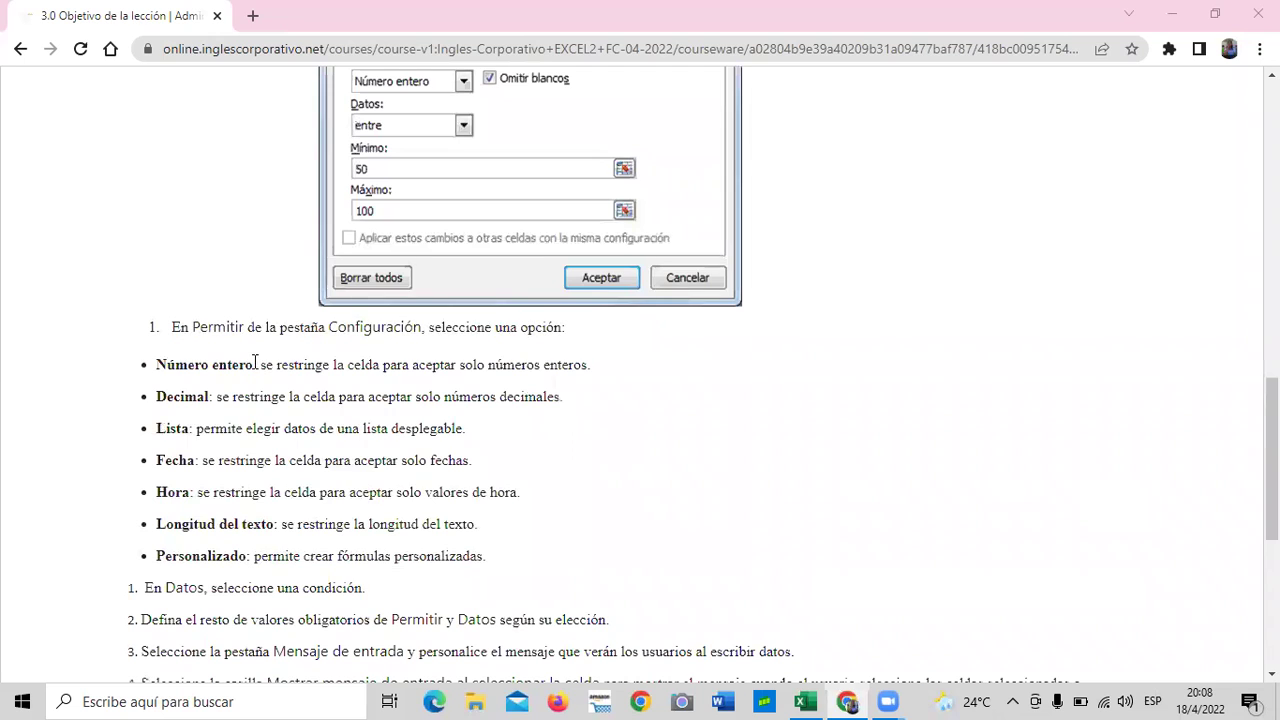
scroll(290, 380, "up", 2)
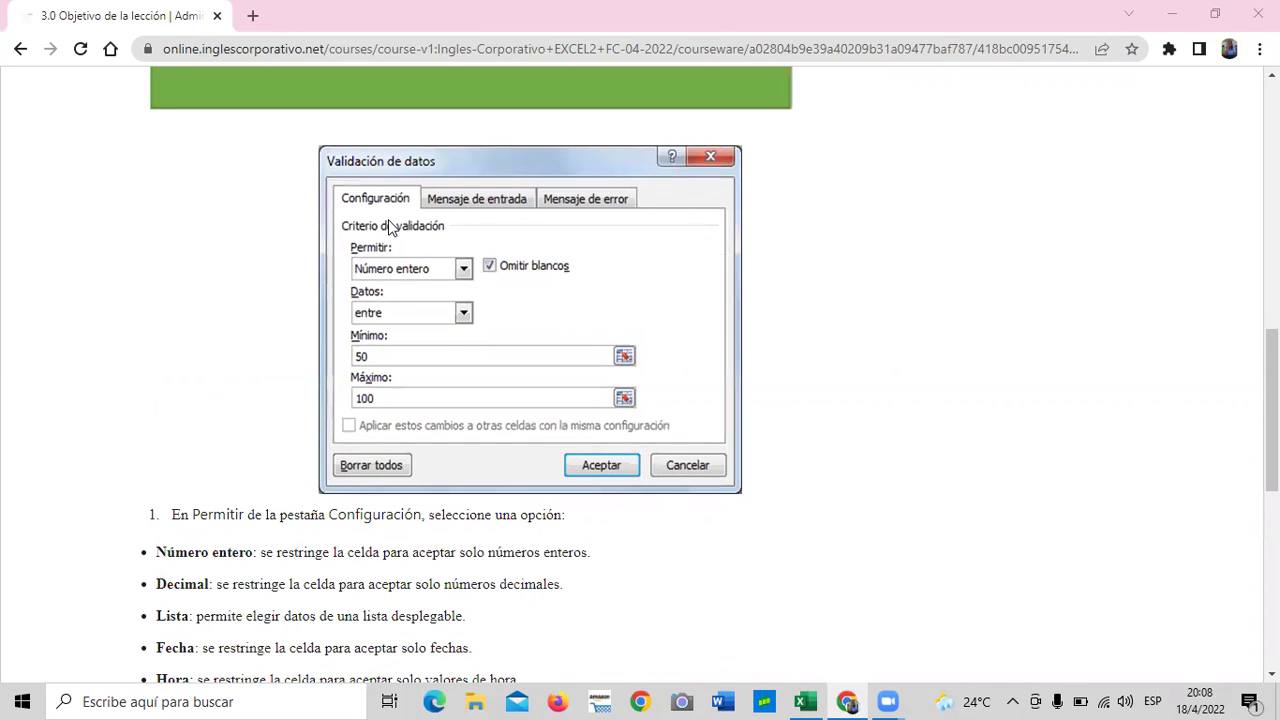
scroll(508, 330, "down", 2)
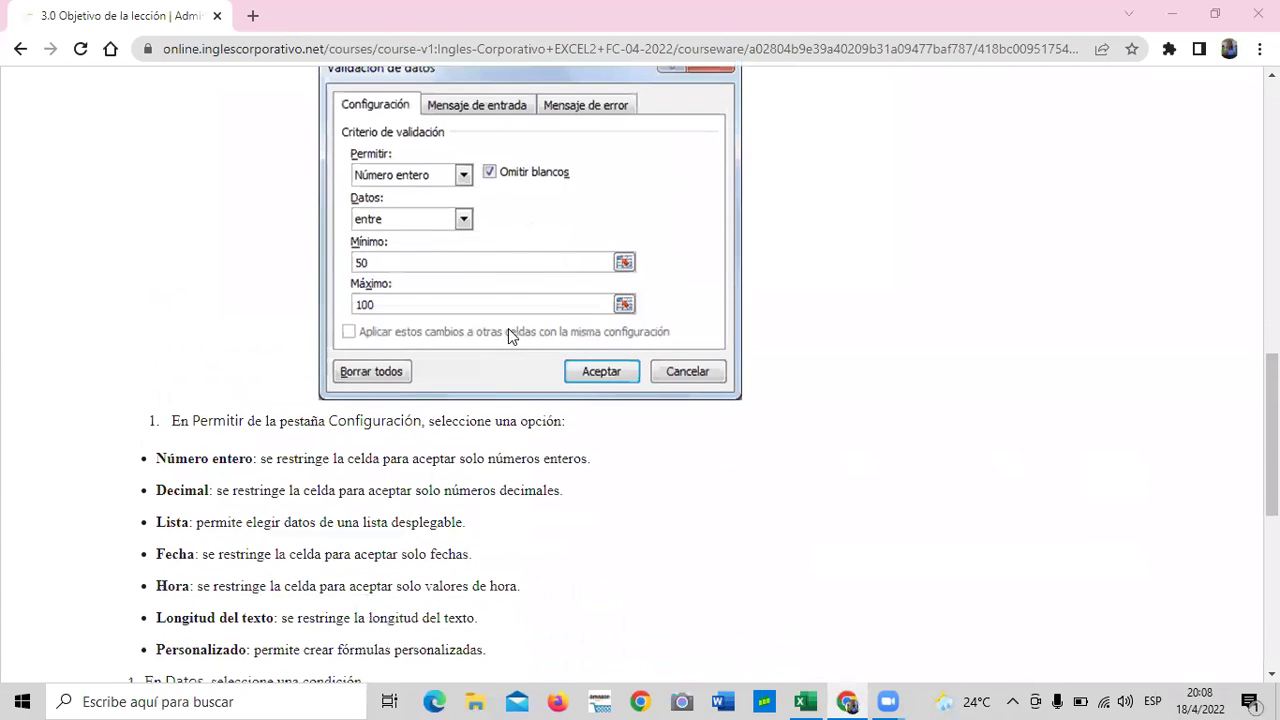
scroll(468, 366, "down", 1)
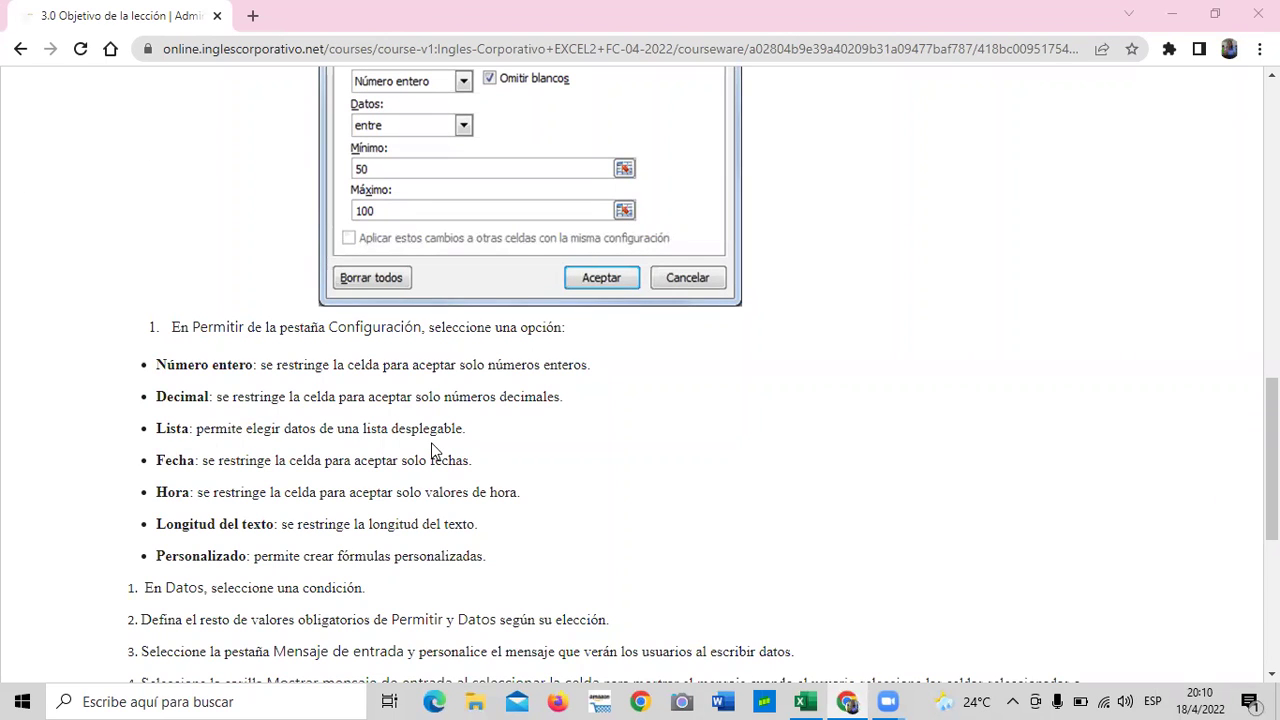
scroll(552, 582, "down", 2)
scroll(556, 520, "down", 1)
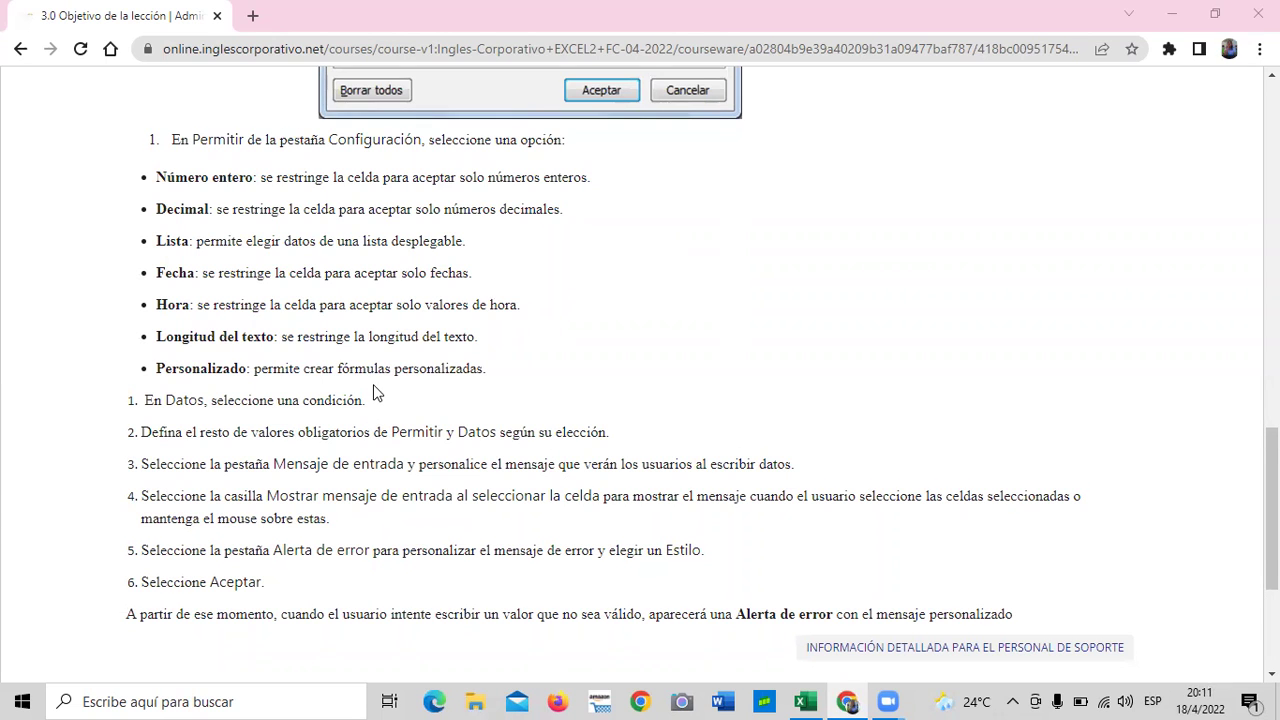
scroll(374, 392, "down", 2)
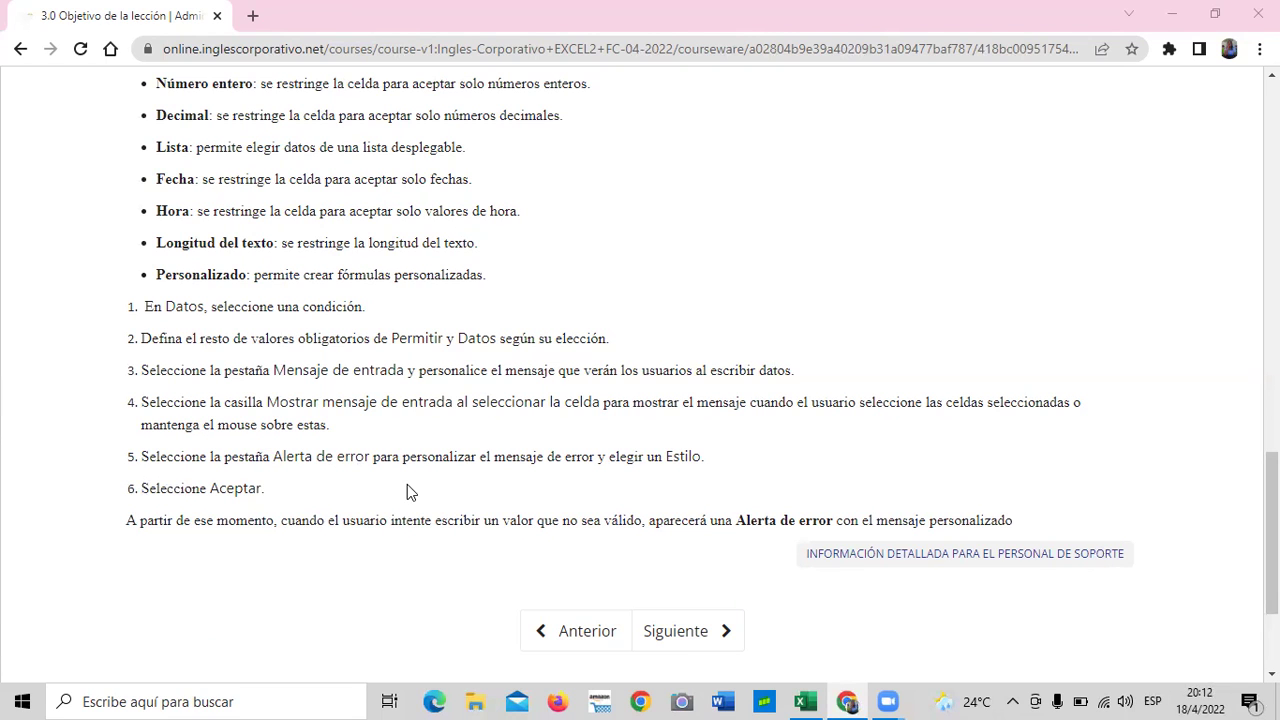
scroll(433, 490, "down", 2)
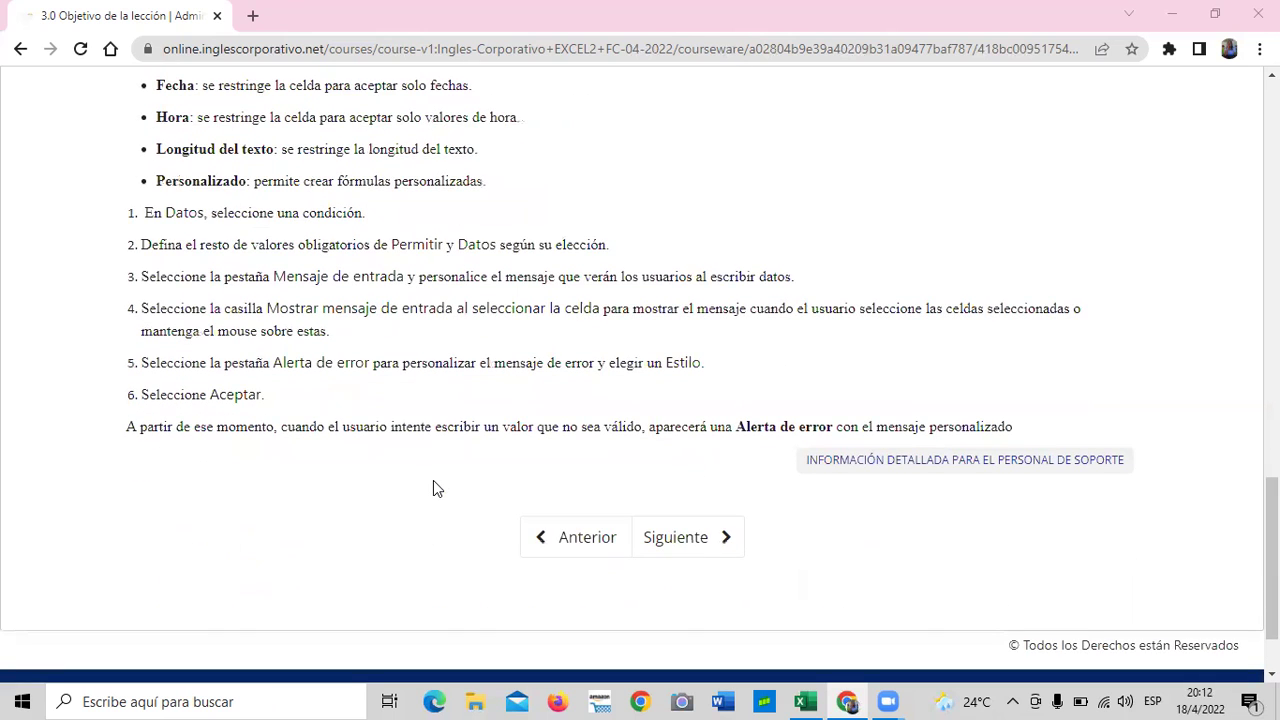
Step: Advance with Siguiente to lesson 3.1 Validación de datos and scroll to its embedded video
left_click(678, 542)
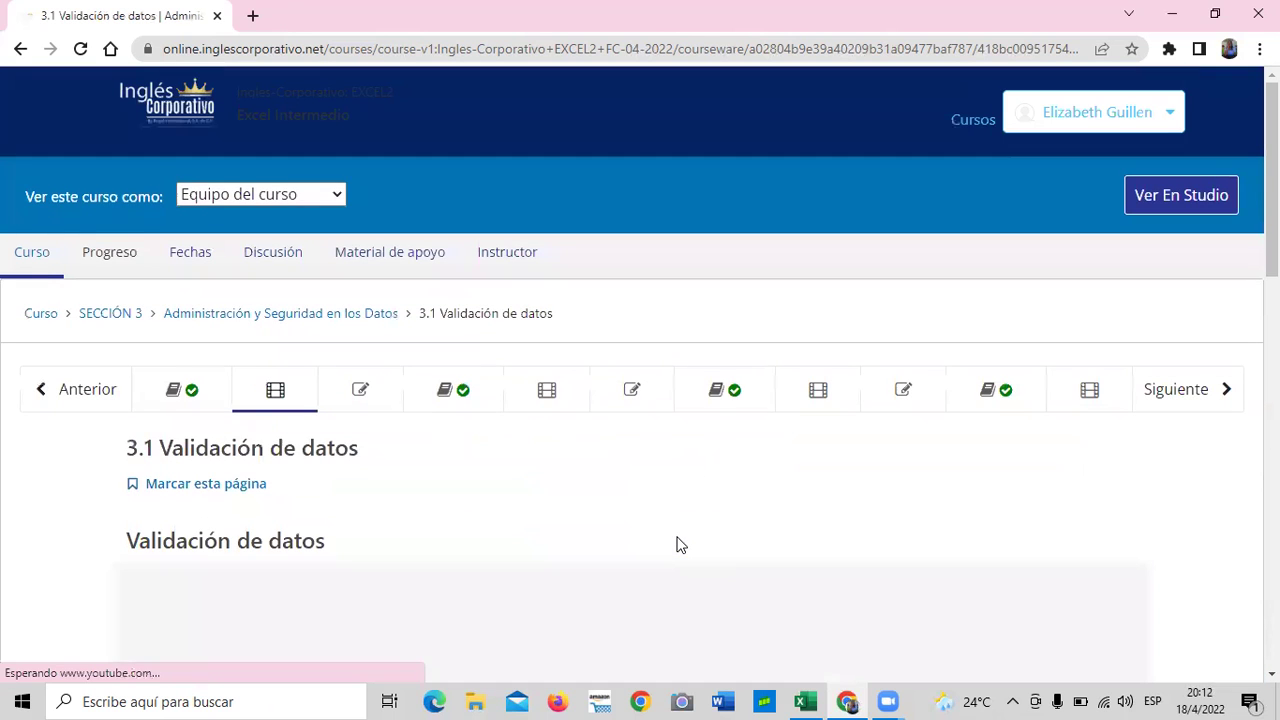
scroll(660, 530, "down", 4)
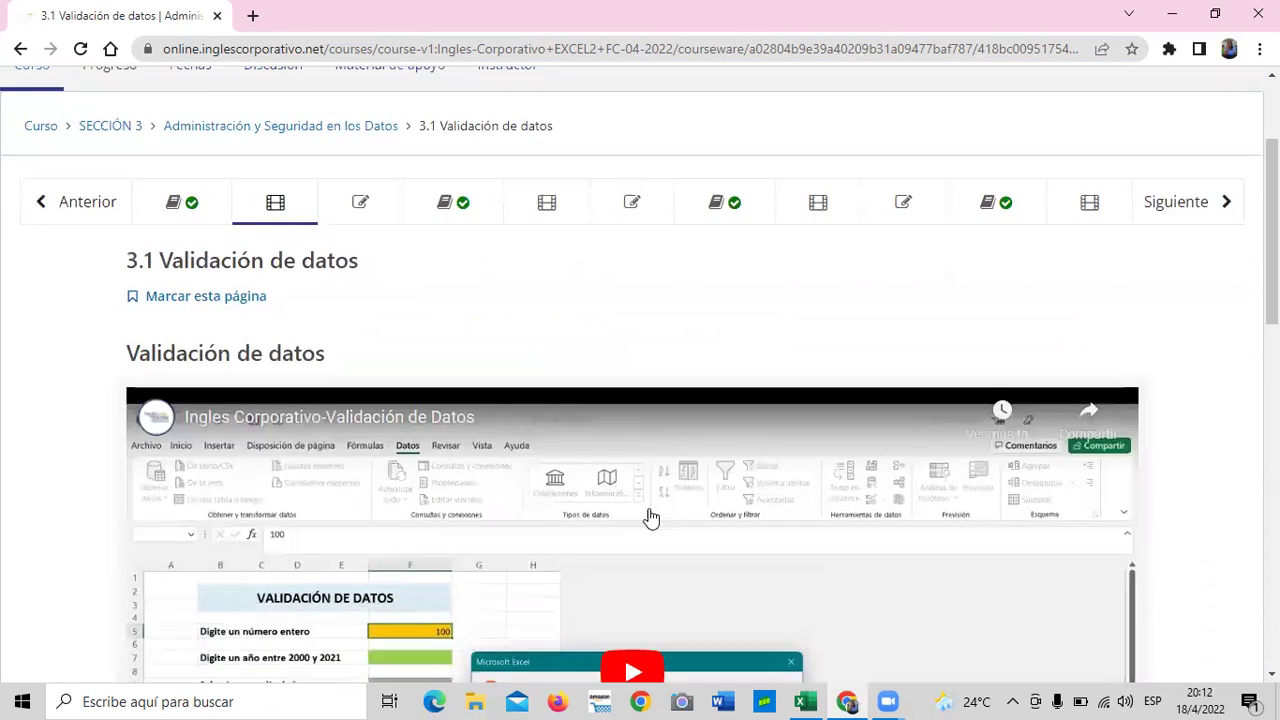
scroll(651, 518, "down", 6)
scroll(645, 516, "down", 2)
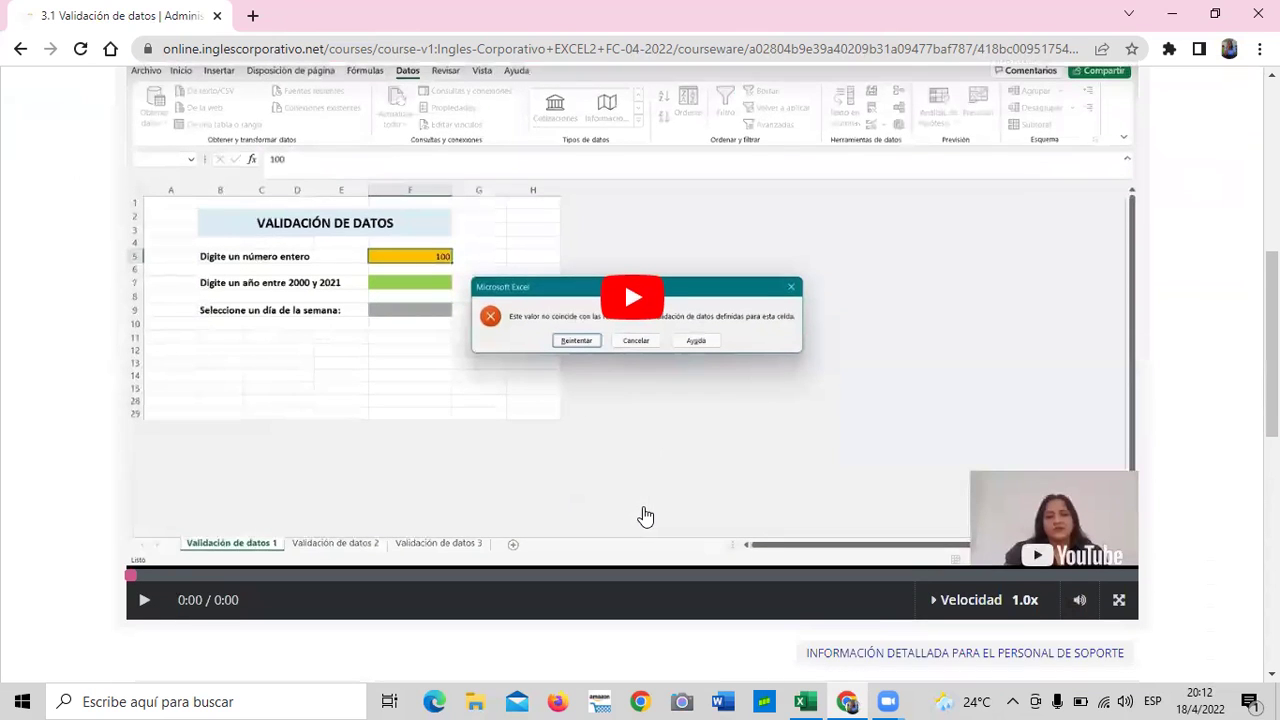
scroll(645, 516, "down", 2)
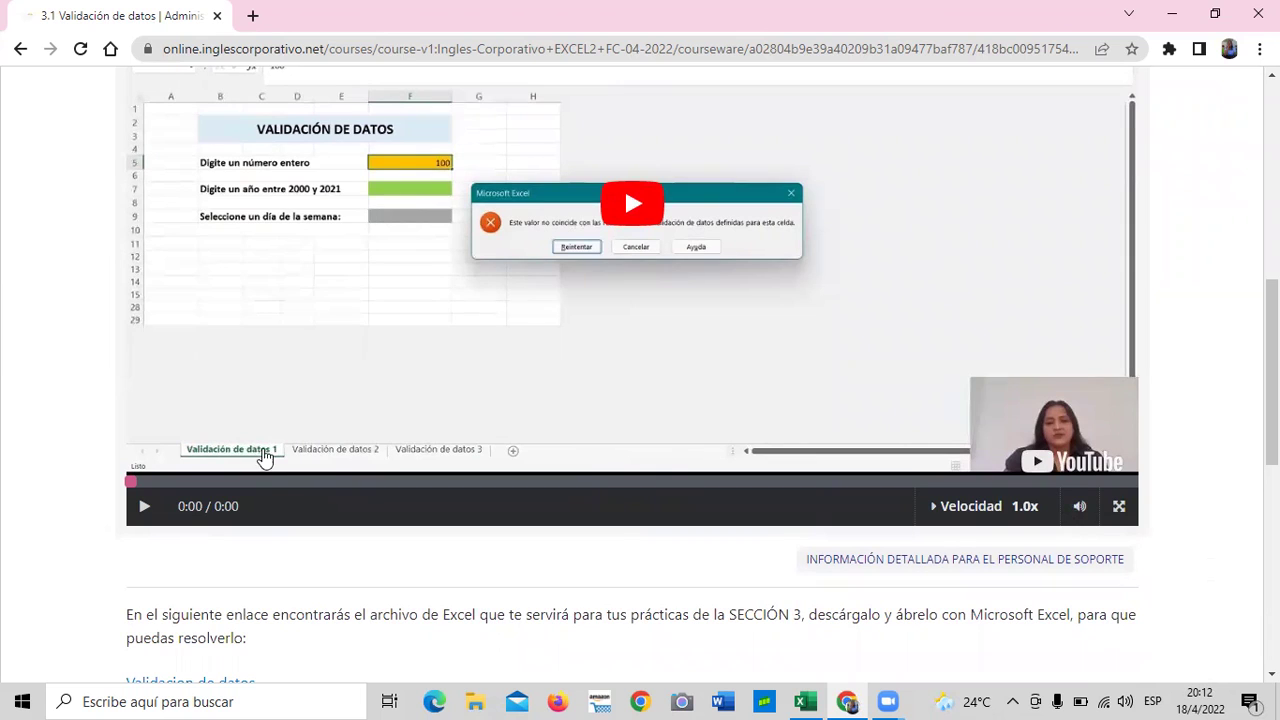
scroll(500, 515, "down", 2)
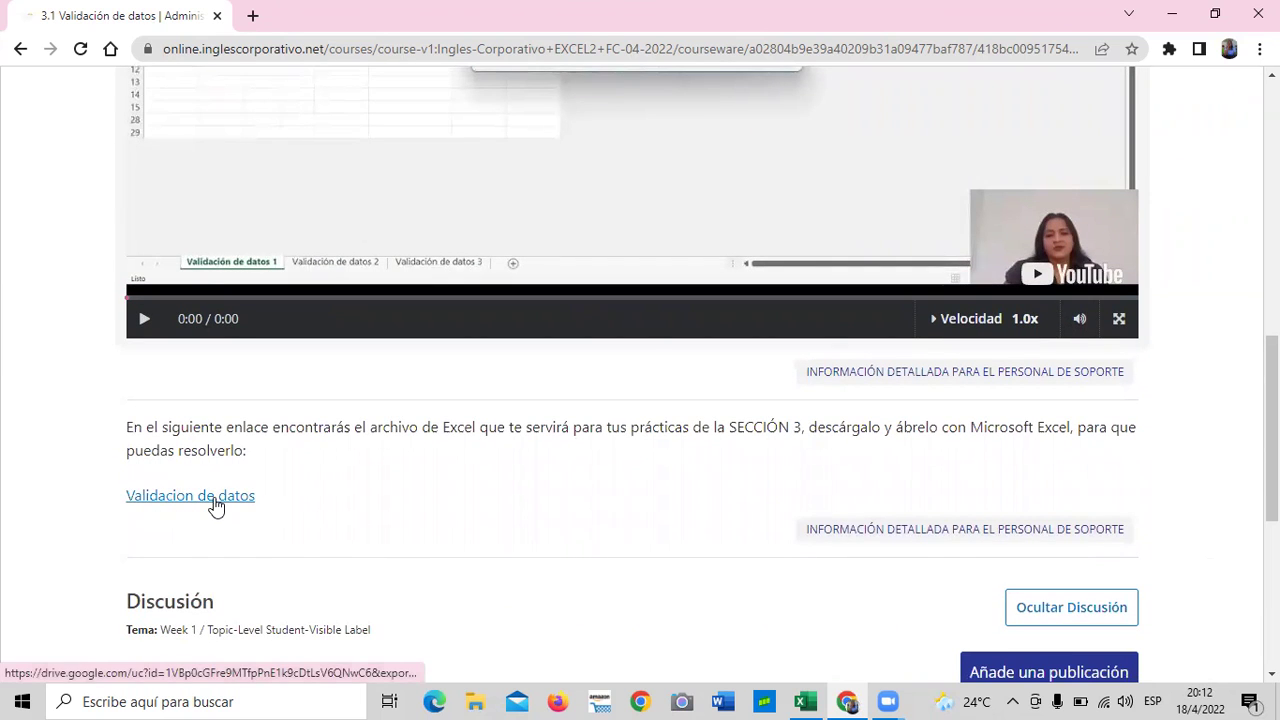
scroll(360, 508, "up", 1)
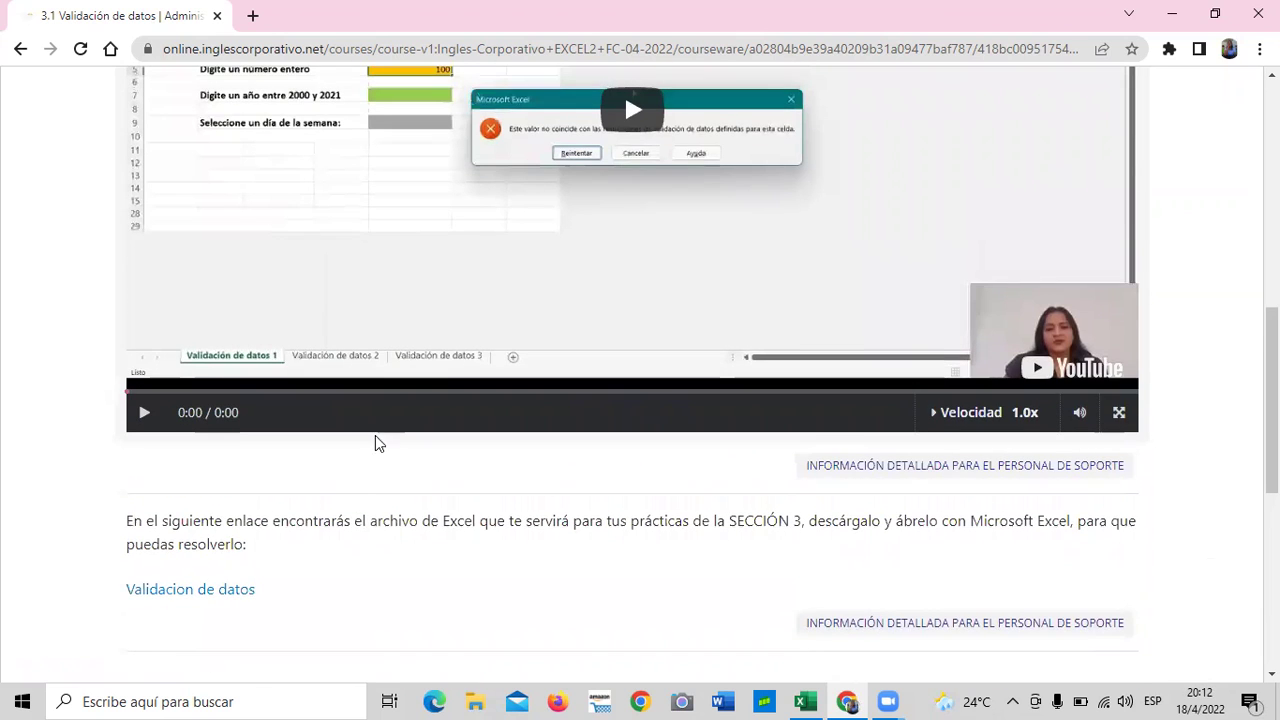
scroll(354, 534, "up", 1)
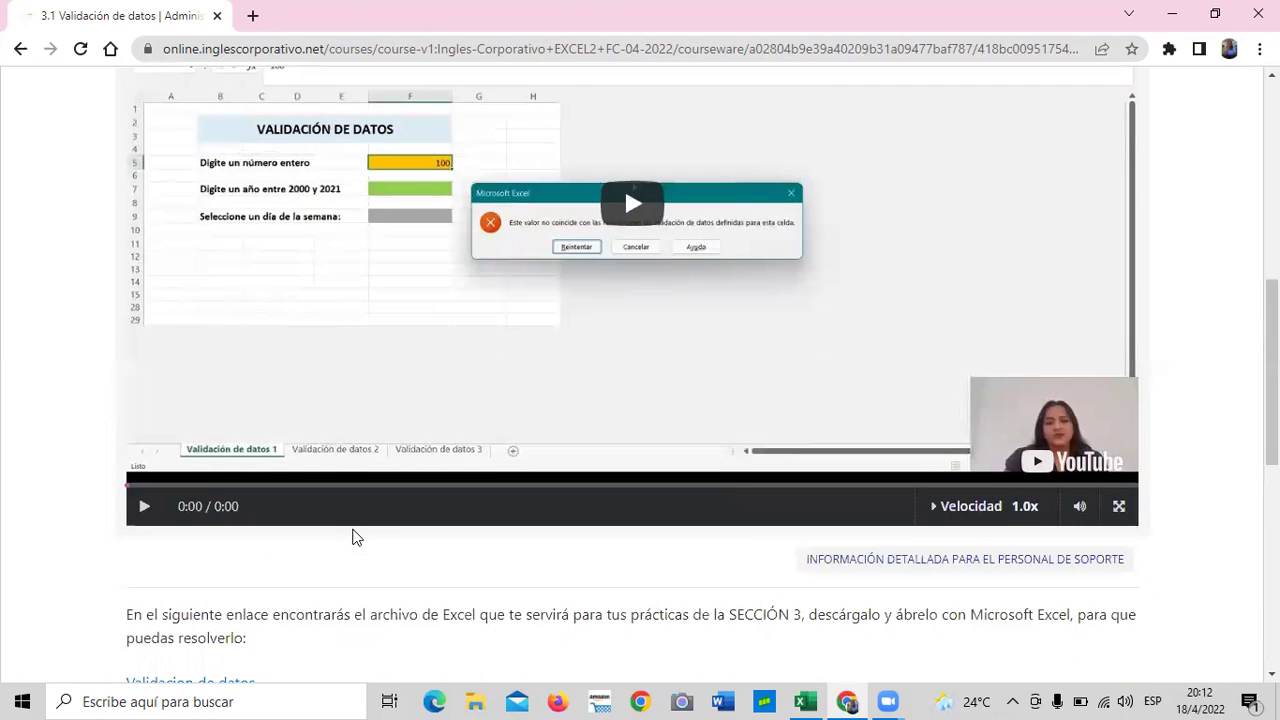
scroll(354, 534, "up", 1)
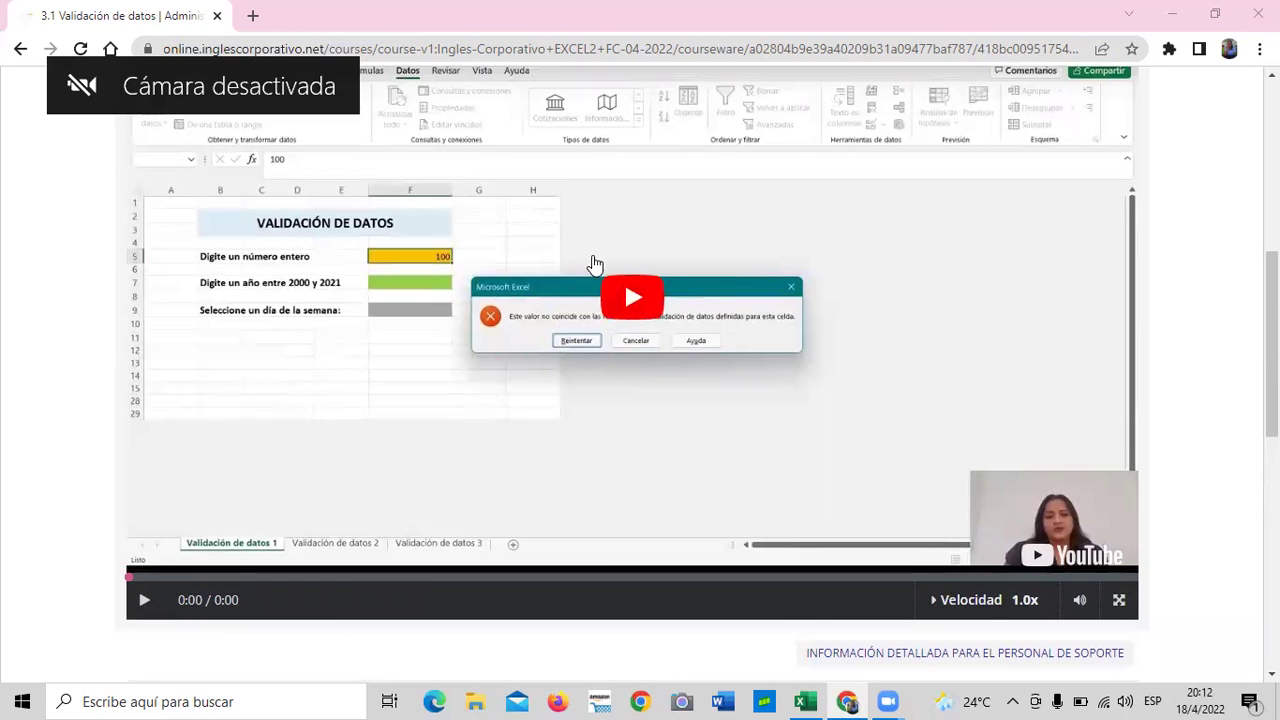
Step: Play the Validación de datos video to its 8:07 end, lowering the volume
left_click(636, 294)
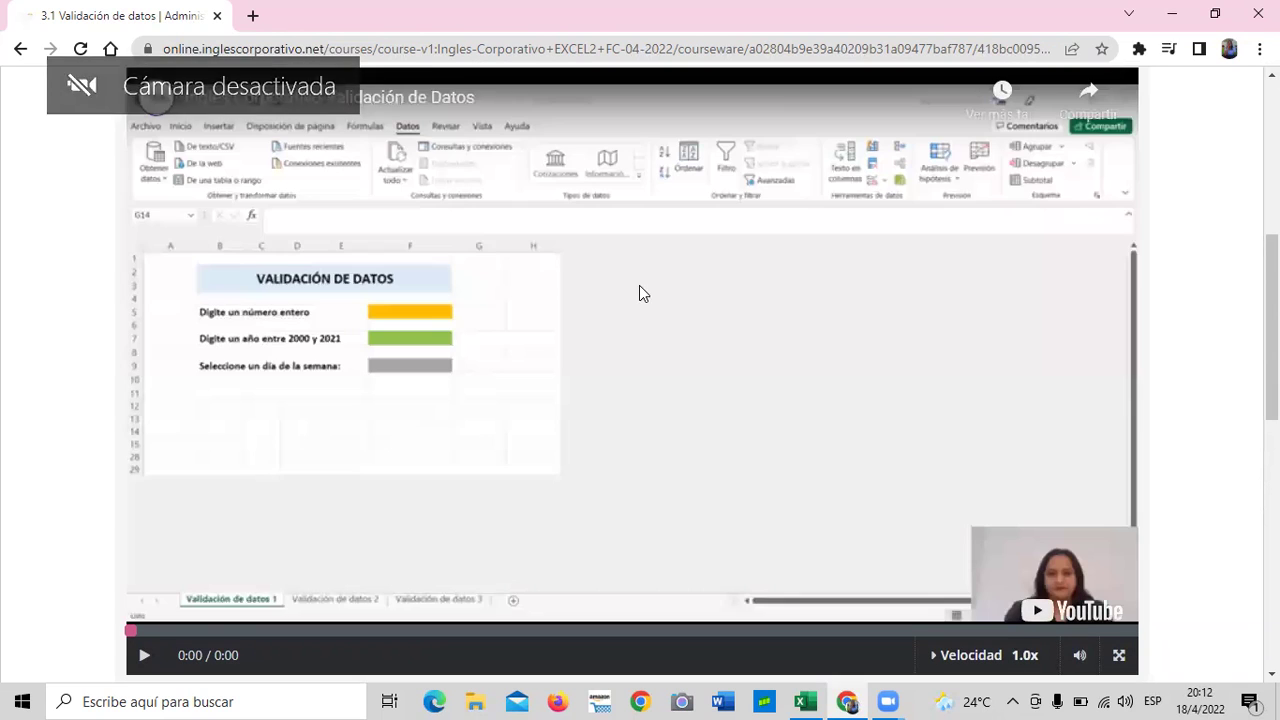
key("XF86AudioLowerVolume")
key("XF86AudioLowerVolume")
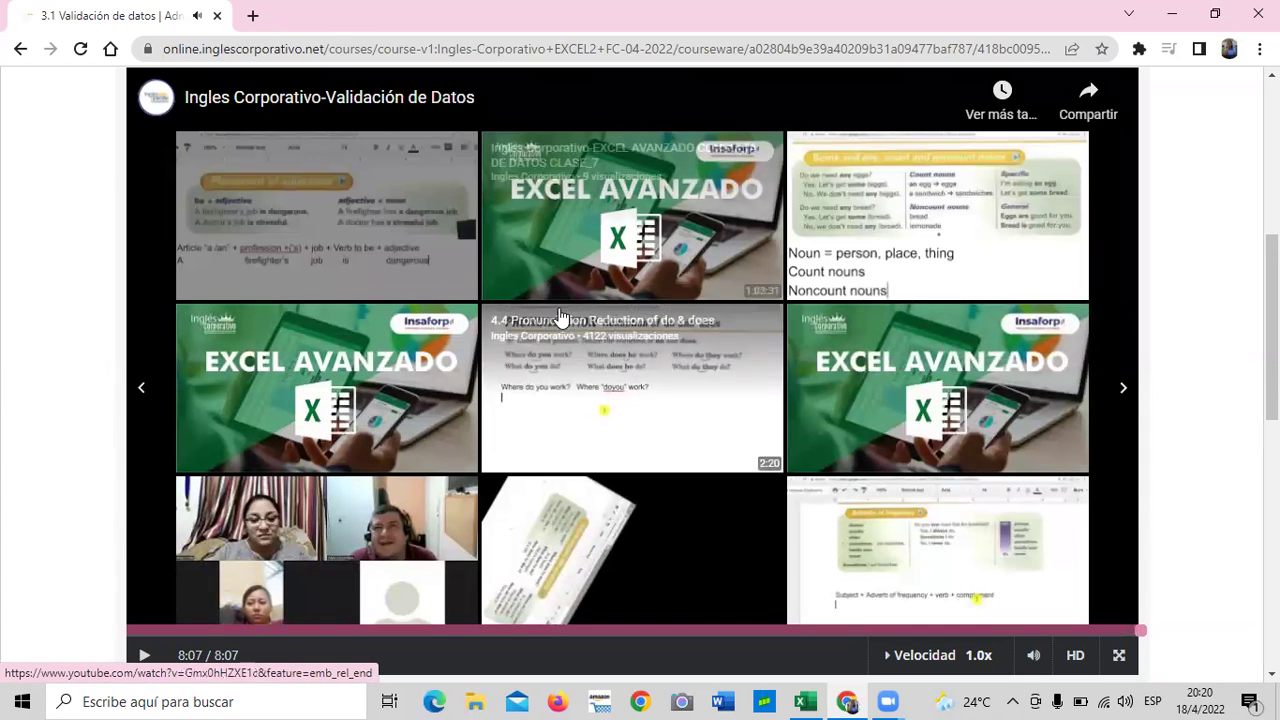
Step: Scroll below the finished video to the Validacion de datos practice-file link and Discusión section
scroll(560, 320, "down", 1)
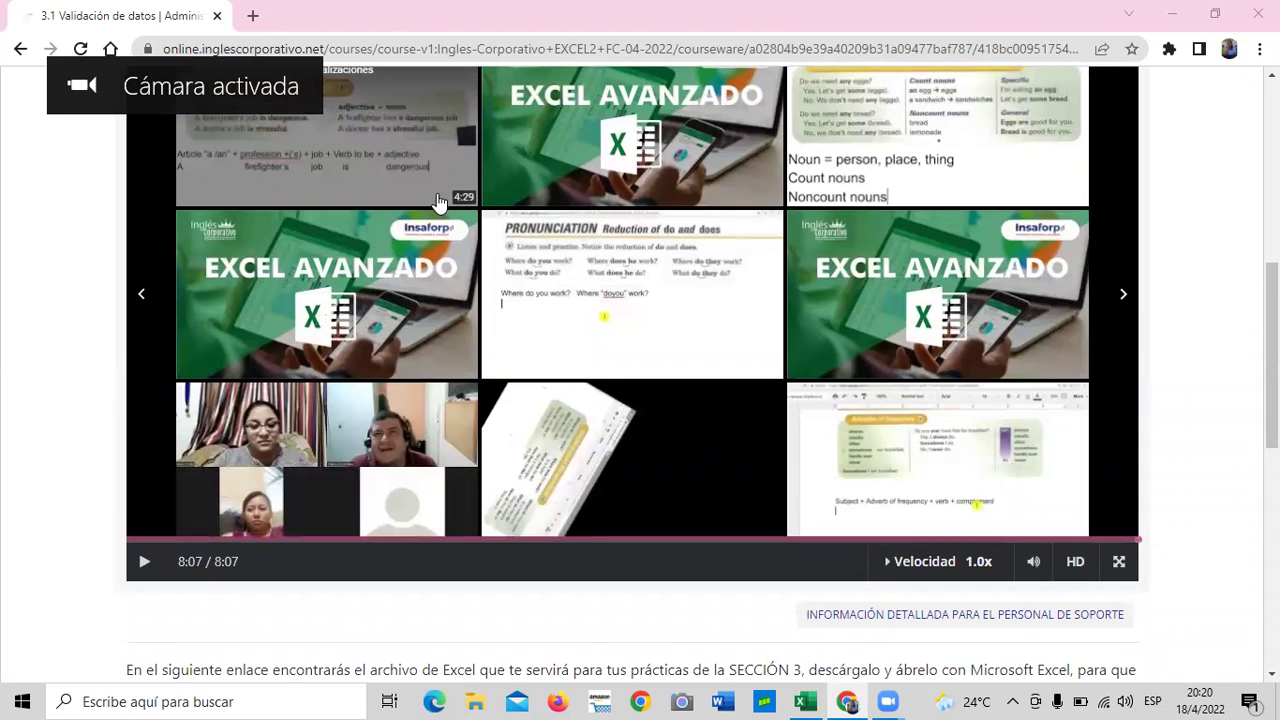
scroll(479, 240, "down", 1)
scroll(479, 240, "up", 2)
scroll(486, 300, "down", 1)
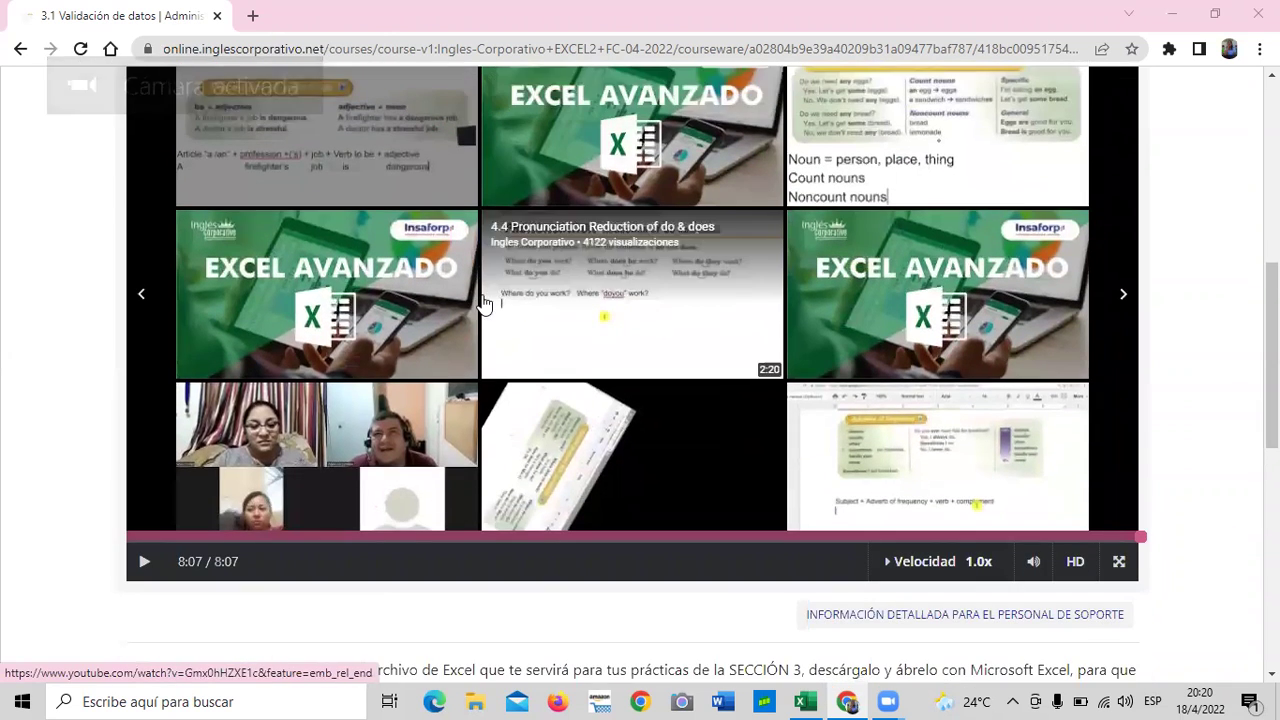
scroll(320, 631, "down", 4)
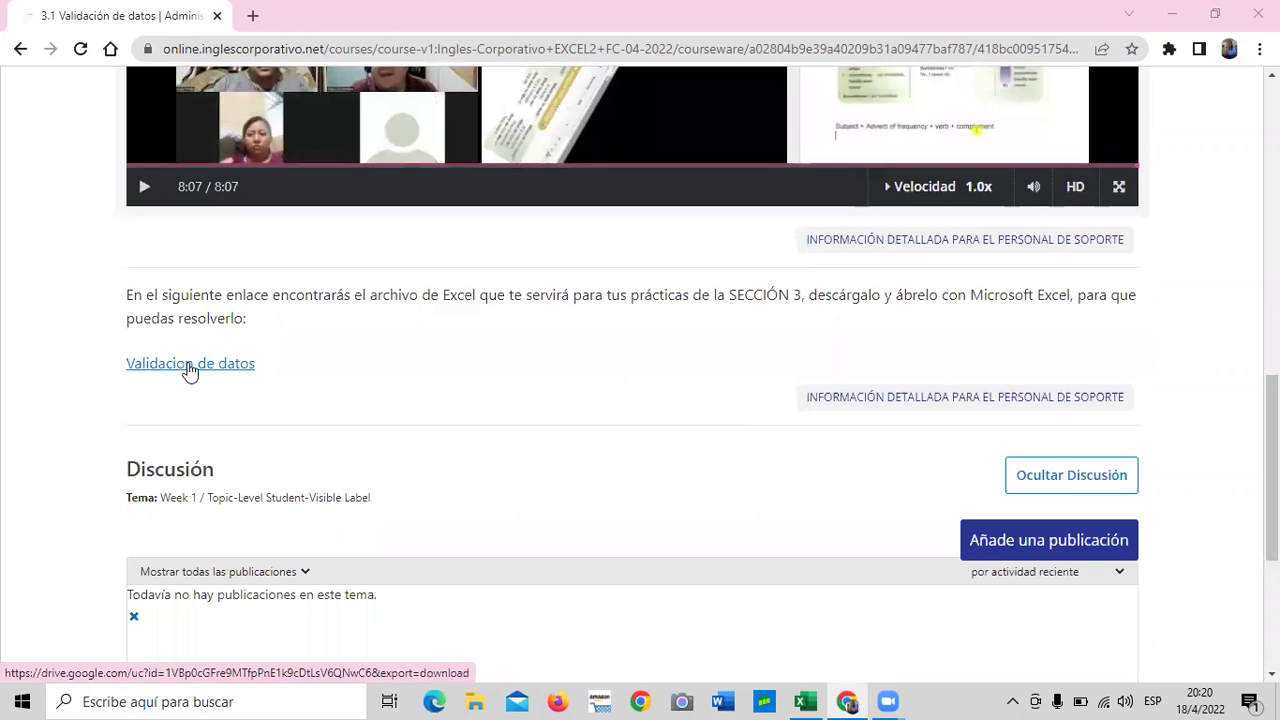
Step: Switch to the Validacion de datos - copia (3) workbook, browse sheets 2 and 3, then return to sheet 1
left_click(806, 700)
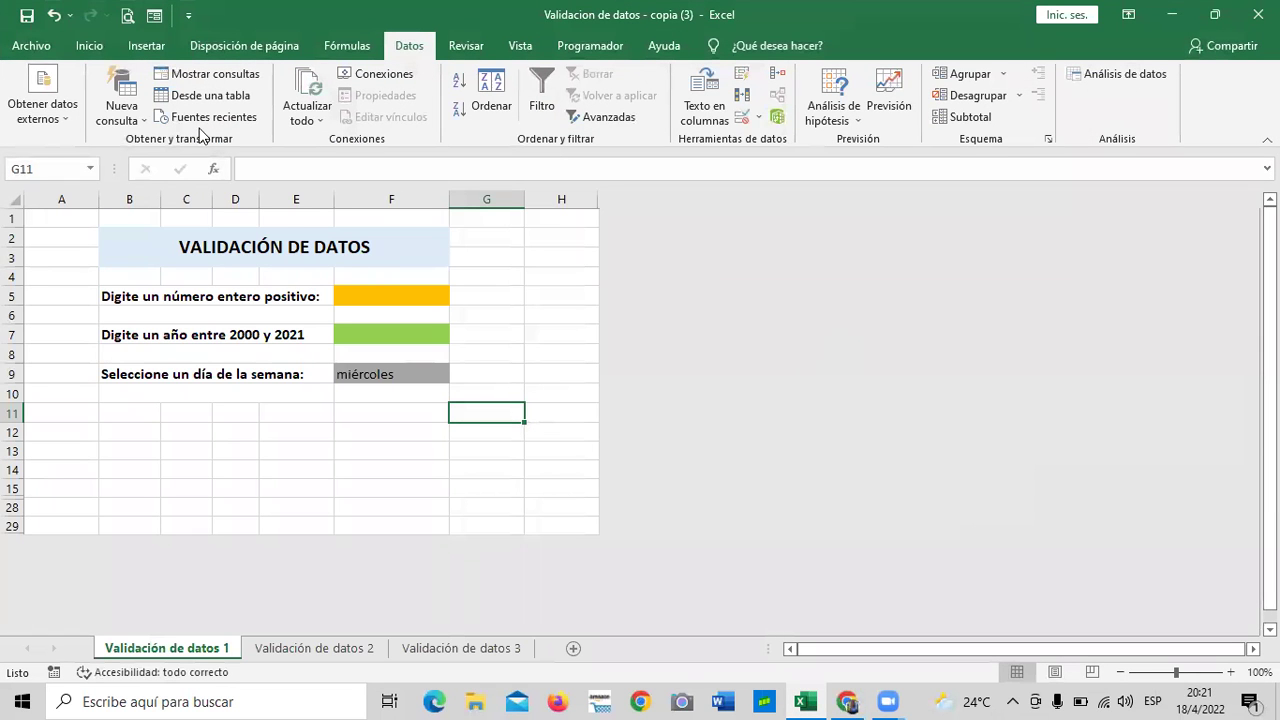
left_click(300, 649)
left_click(463, 648)
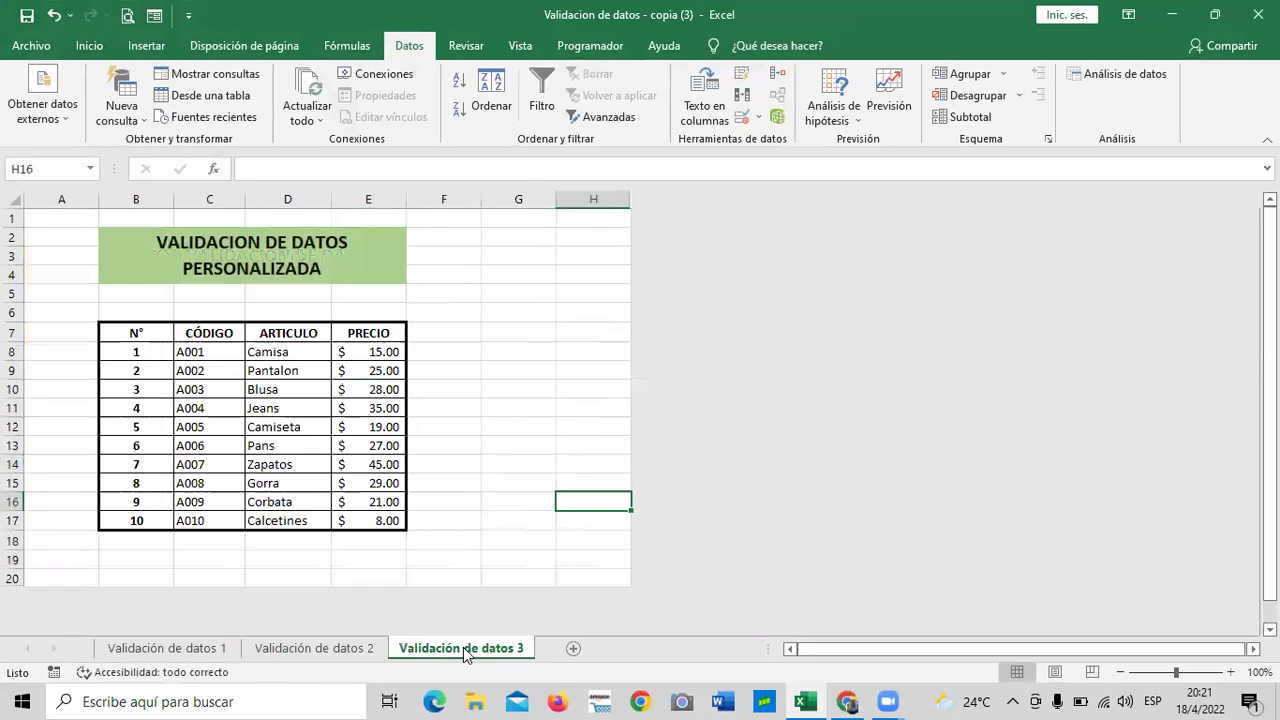
left_click(186, 650)
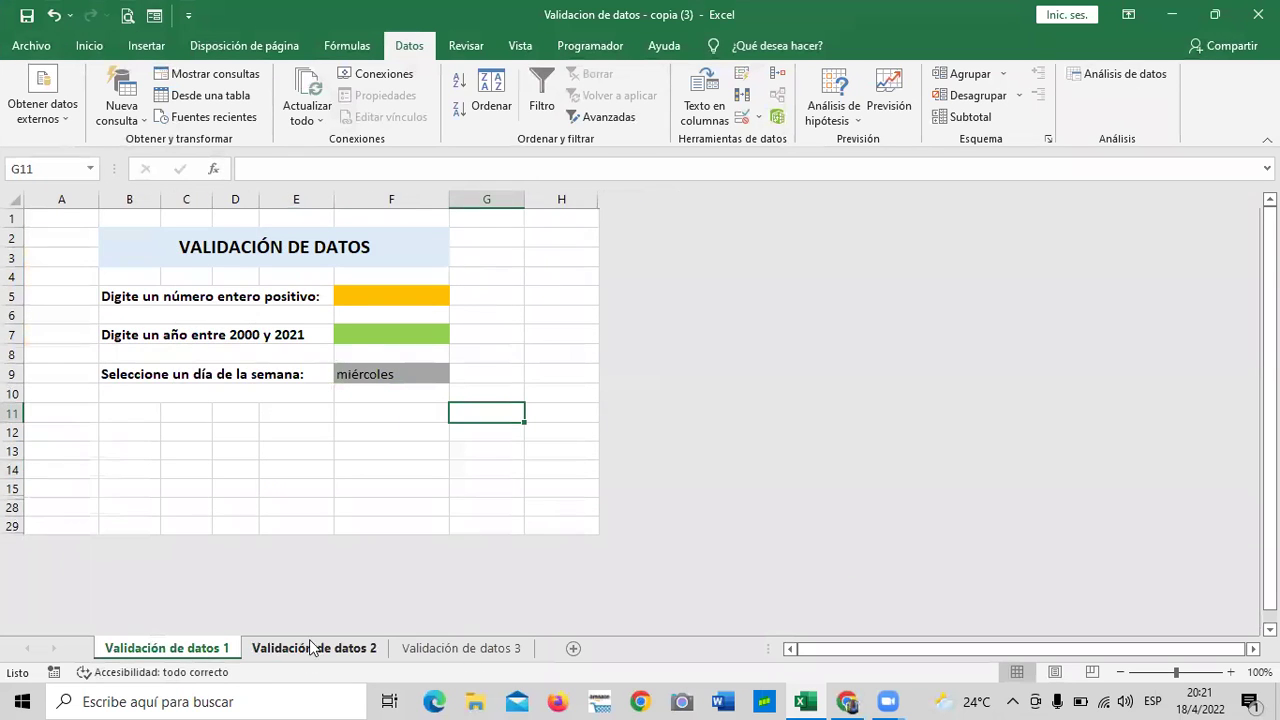
left_click(308, 650)
left_click(425, 652)
left_click(182, 649)
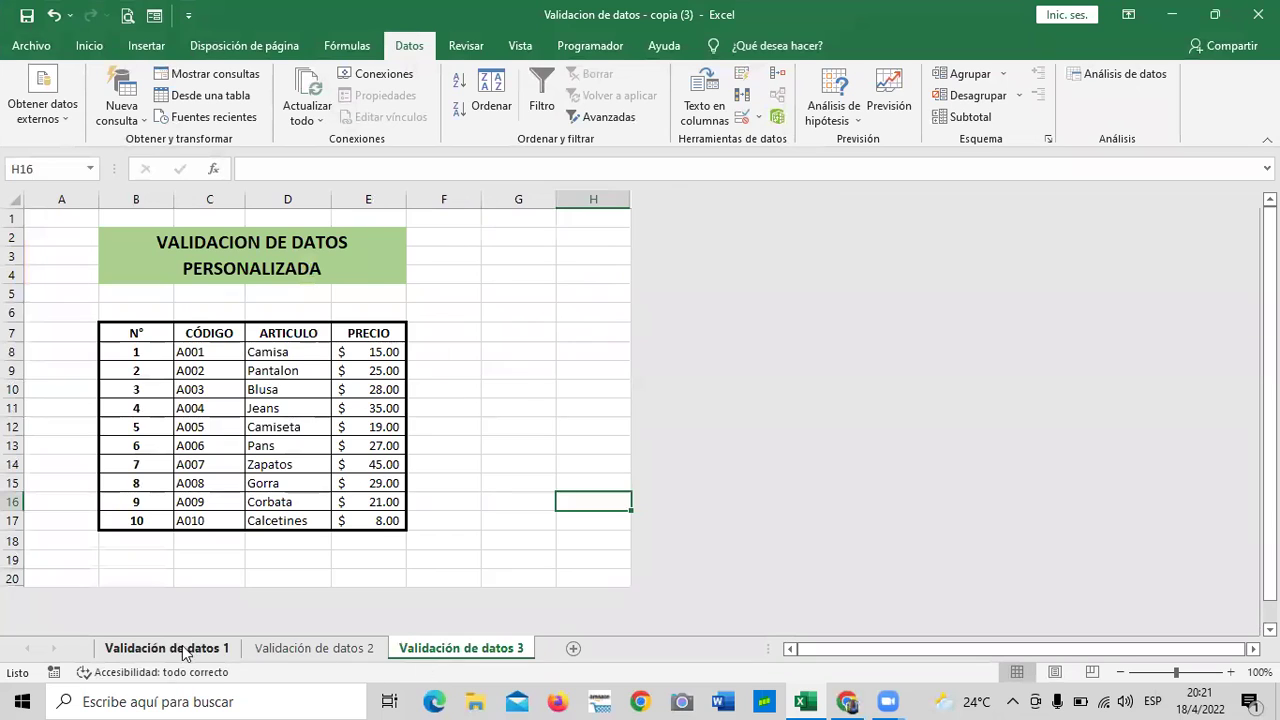
left_click(427, 449)
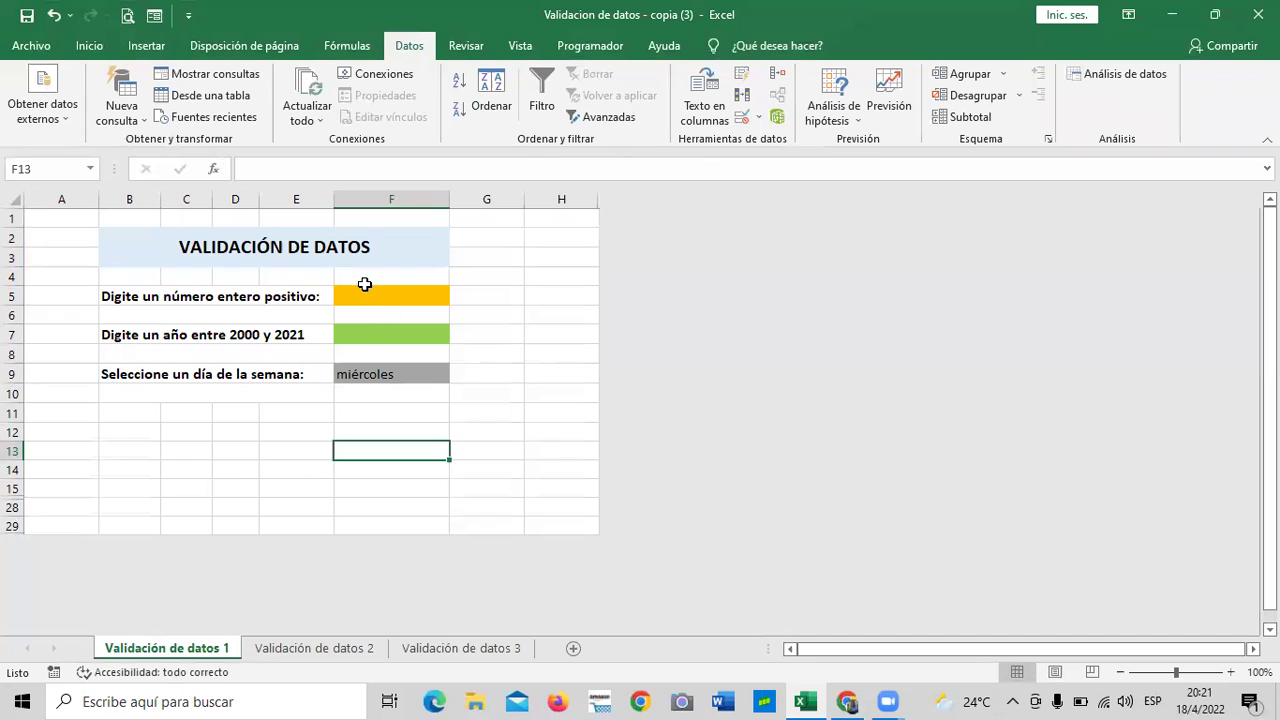
Step: Select F4:G11 and clear all its validation rules with Borrar todos, accepting the mixed-settings warning
left_click_drag(363, 280, 383, 393)
left_click(516, 413)
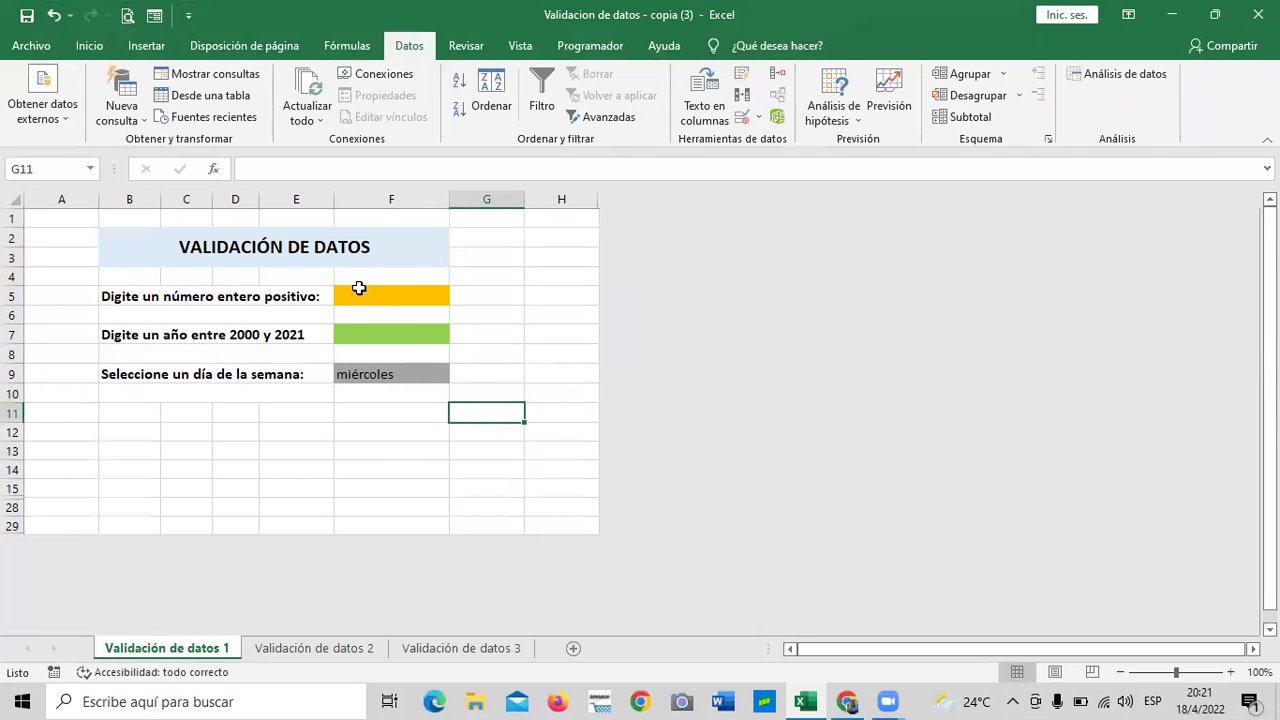
left_click_drag(360, 286, 467, 406)
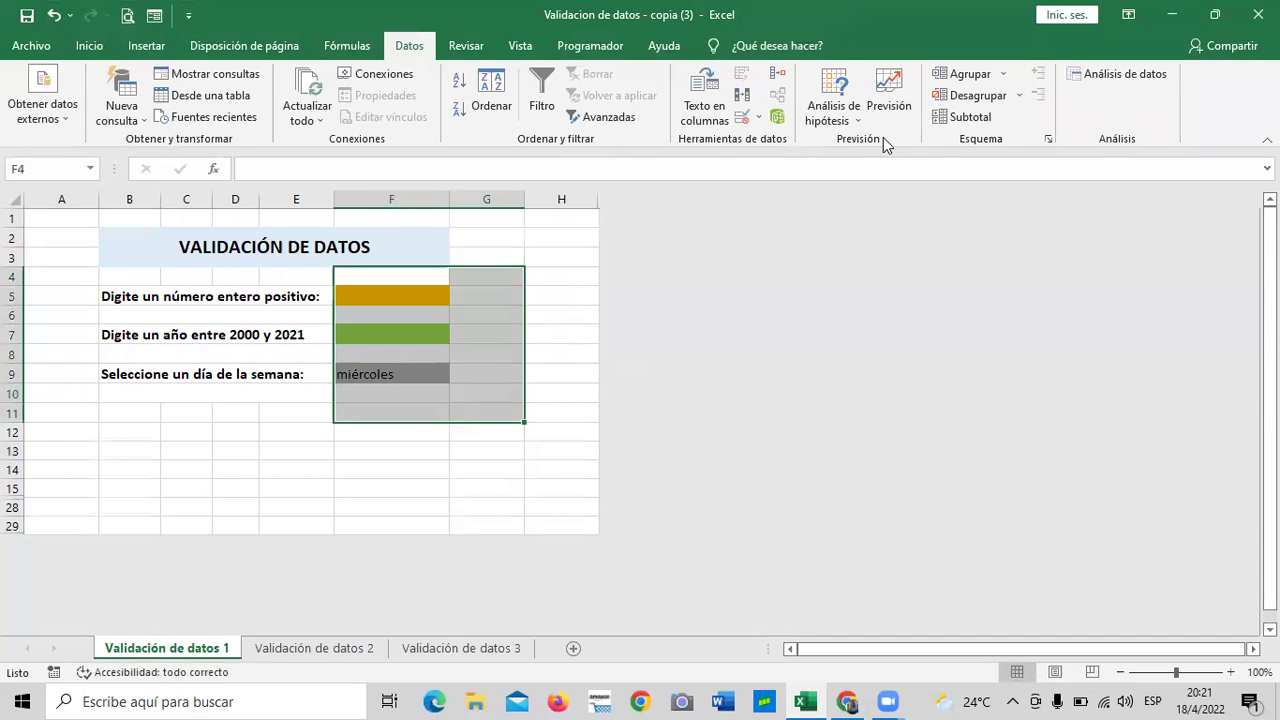
left_click(744, 120)
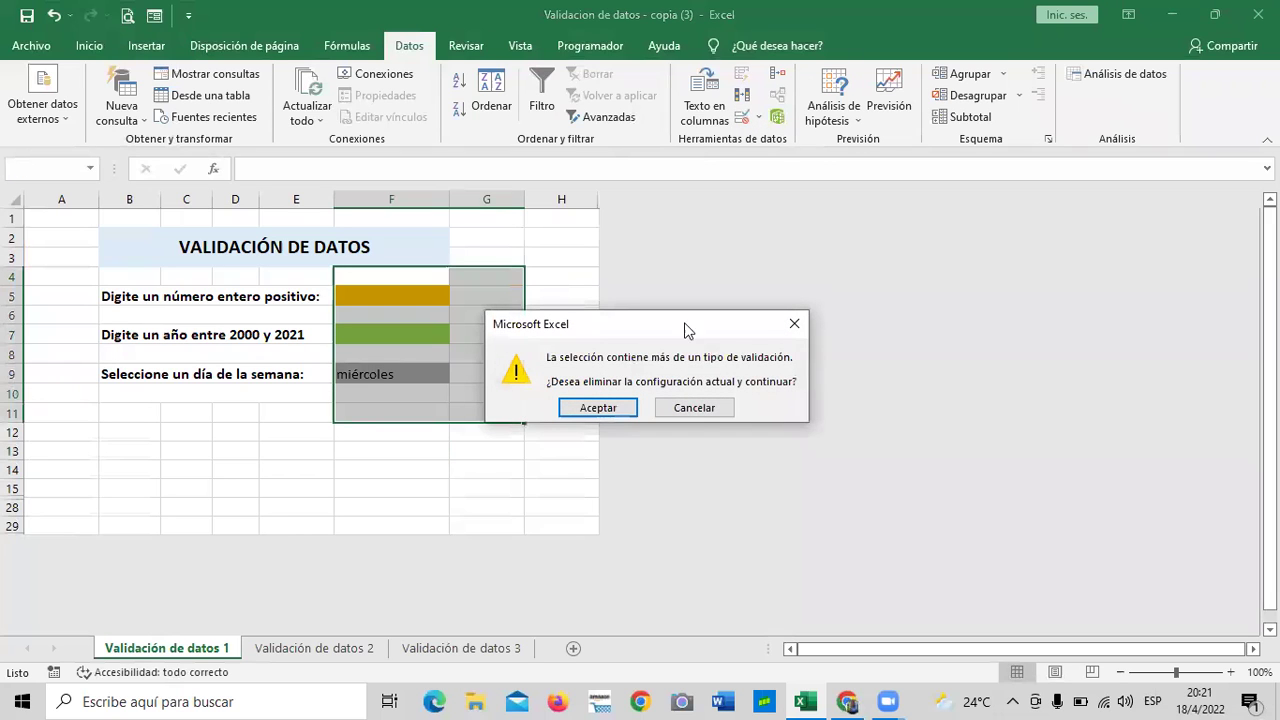
left_click(622, 408)
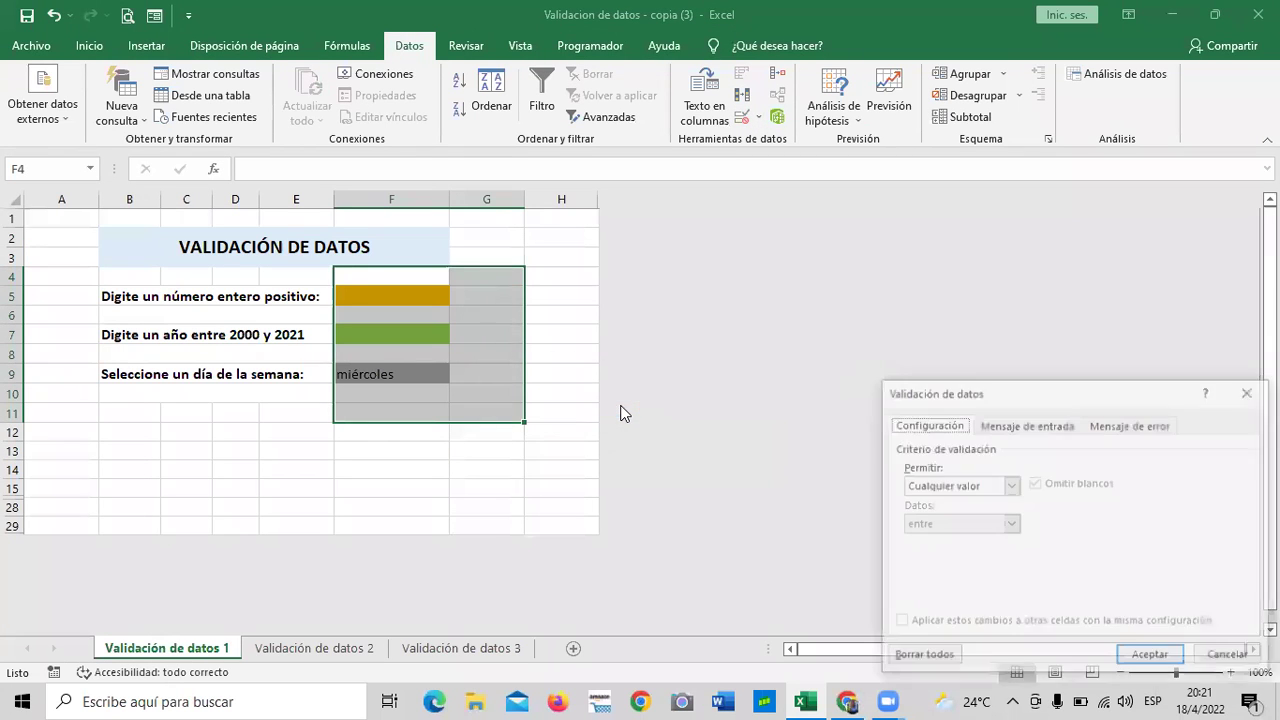
left_click_drag(1057, 388, 841, 172)
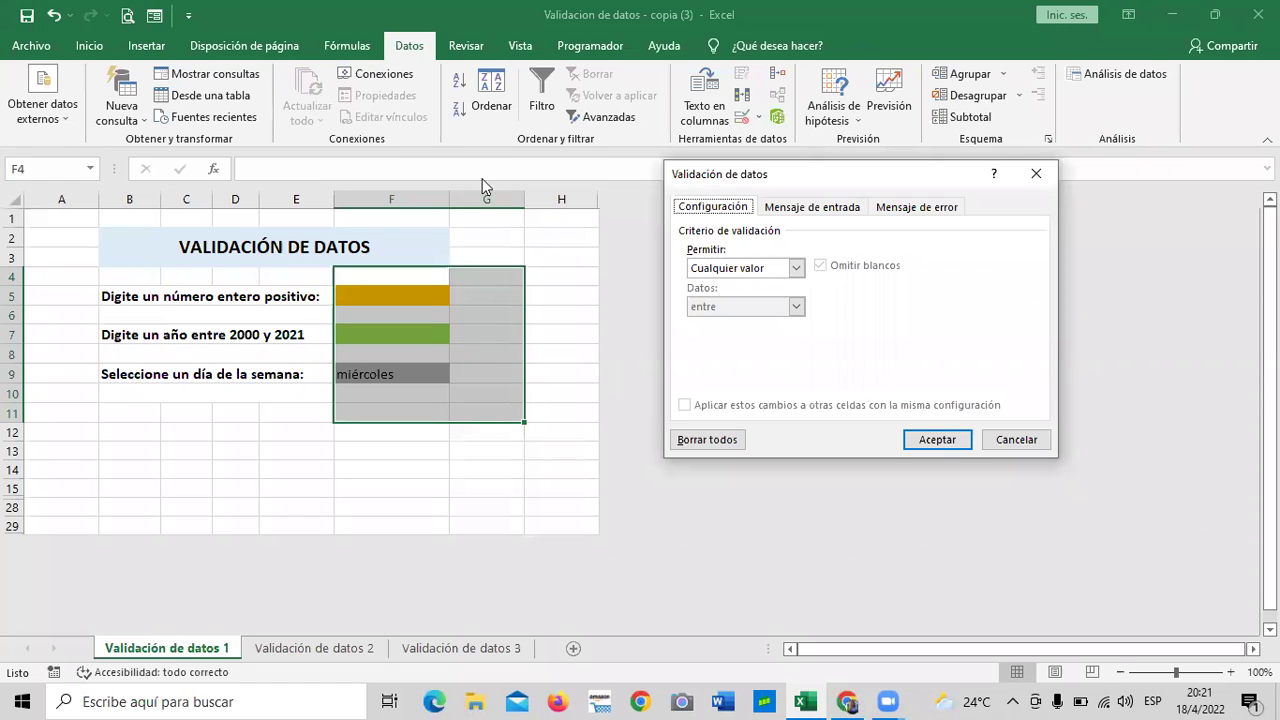
left_click_drag(815, 180, 770, 152)
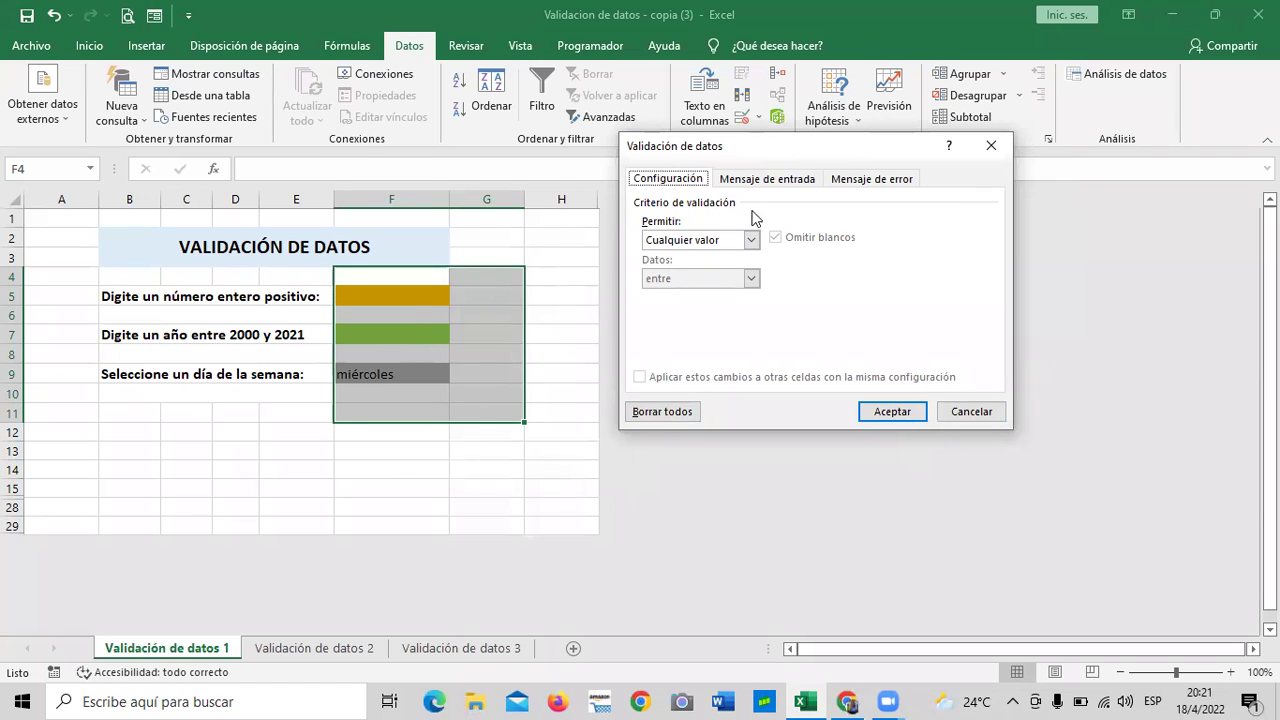
left_click(647, 412)
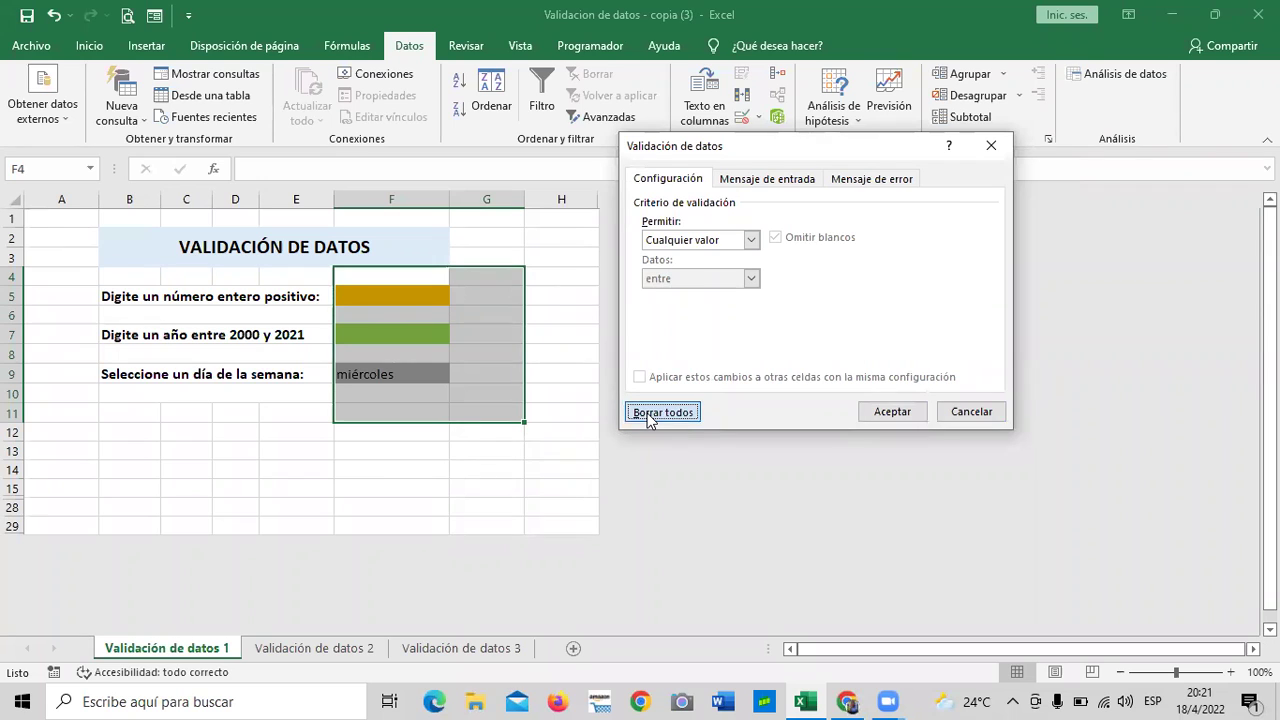
left_click(898, 414)
Step: Clear the weekday miércoles from cell F9
left_click(512, 488)
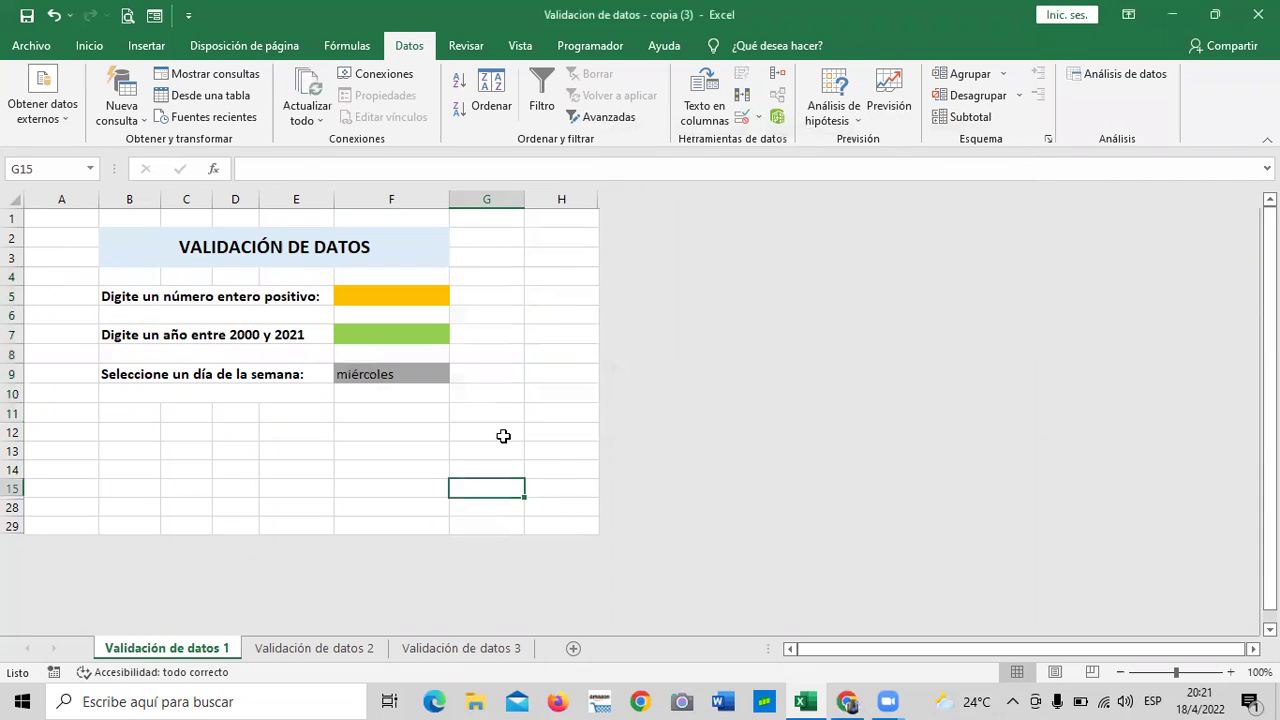
left_click(371, 373)
left_click(371, 342)
left_click(380, 294)
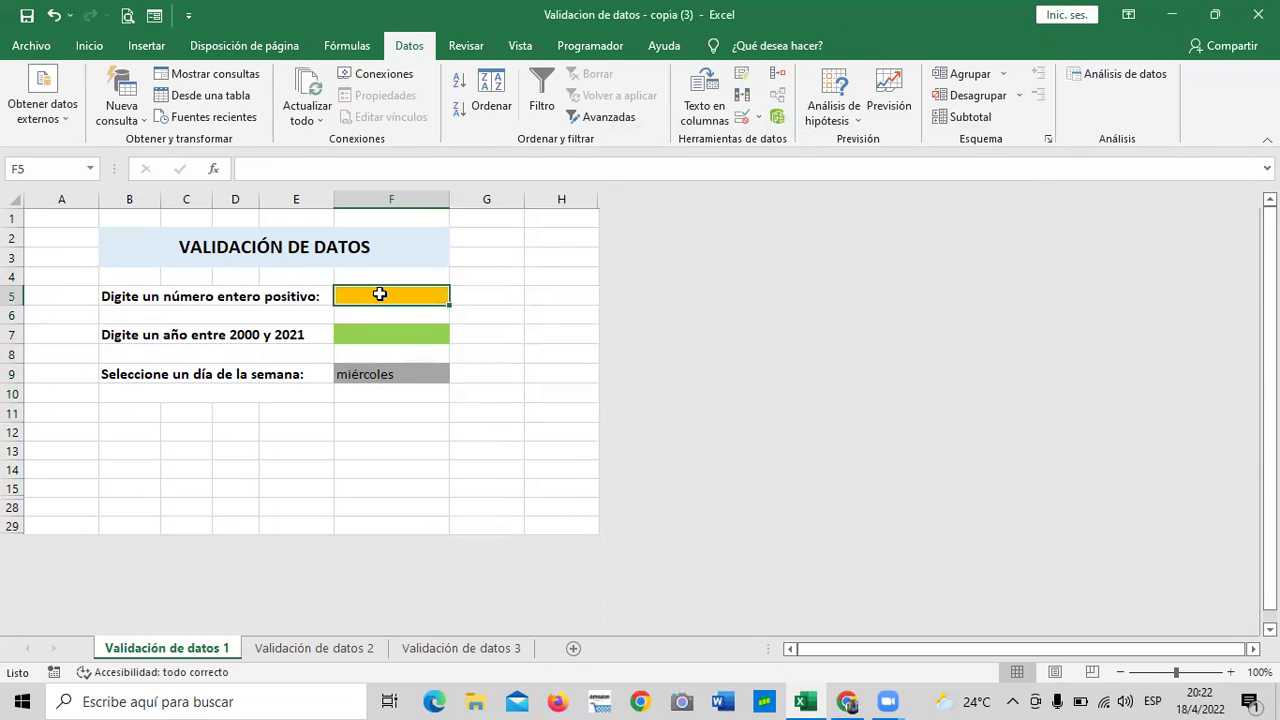
left_click(382, 373)
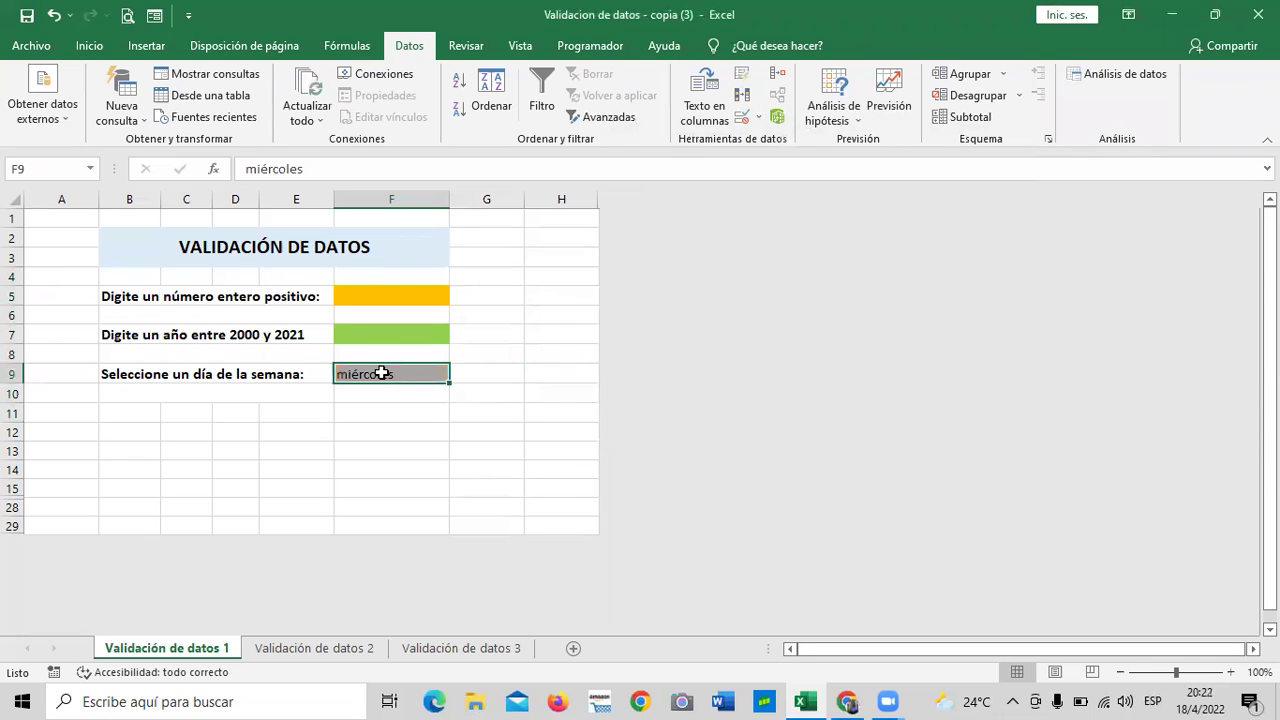
key("Delete")
left_click(497, 373)
left_click(419, 373)
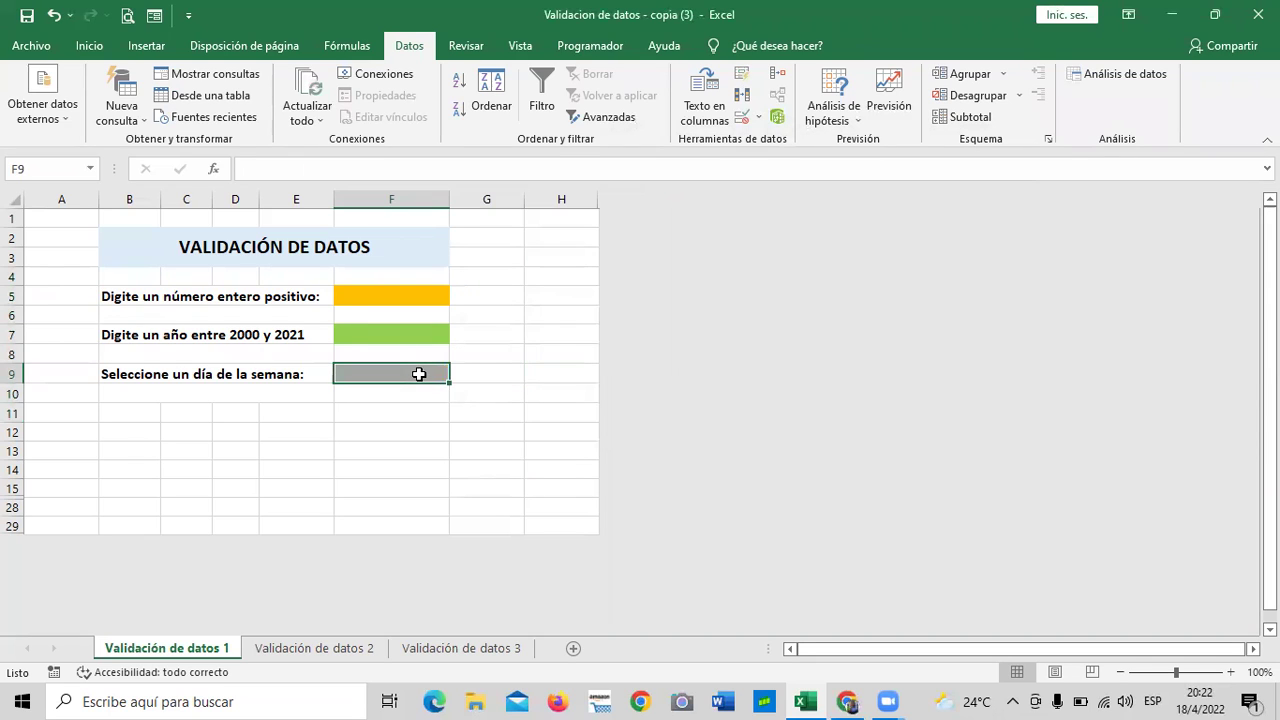
left_click(495, 314)
left_click(421, 294)
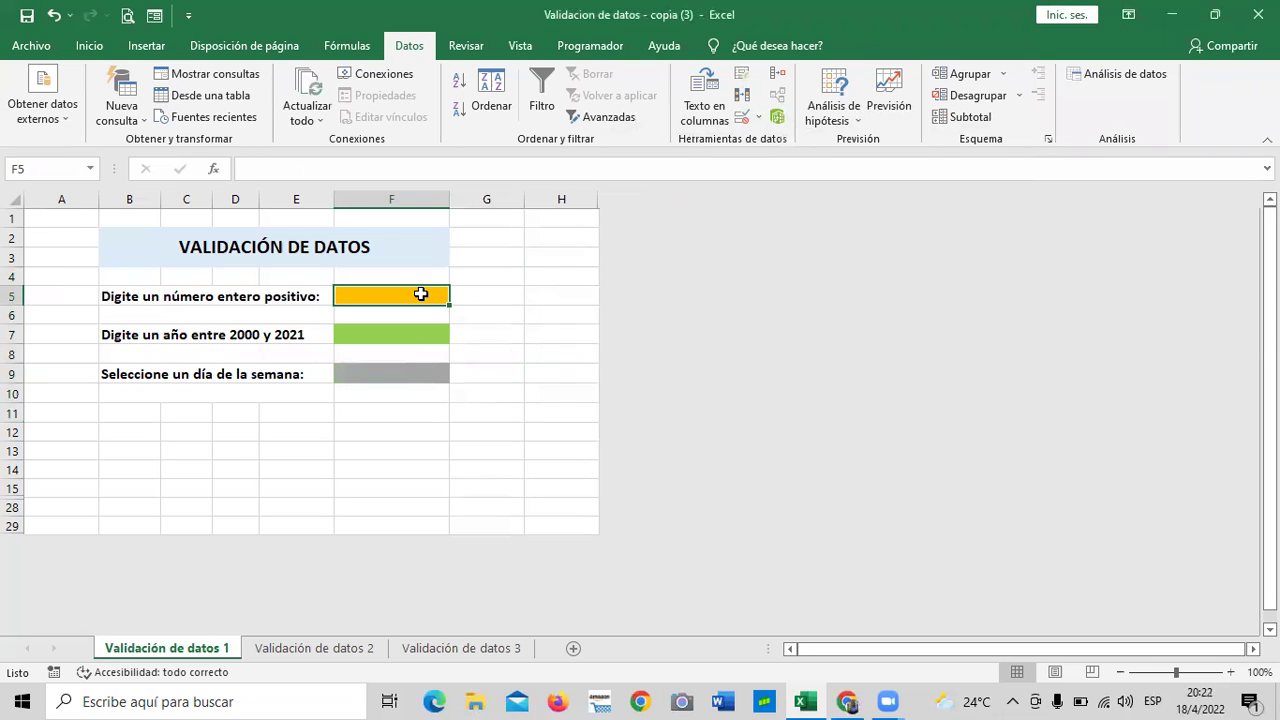
left_click(365, 370)
Step: Enter 2025 in F7 to confirm the year cell accepts it, then delete the test value
left_click(376, 332)
type("2")
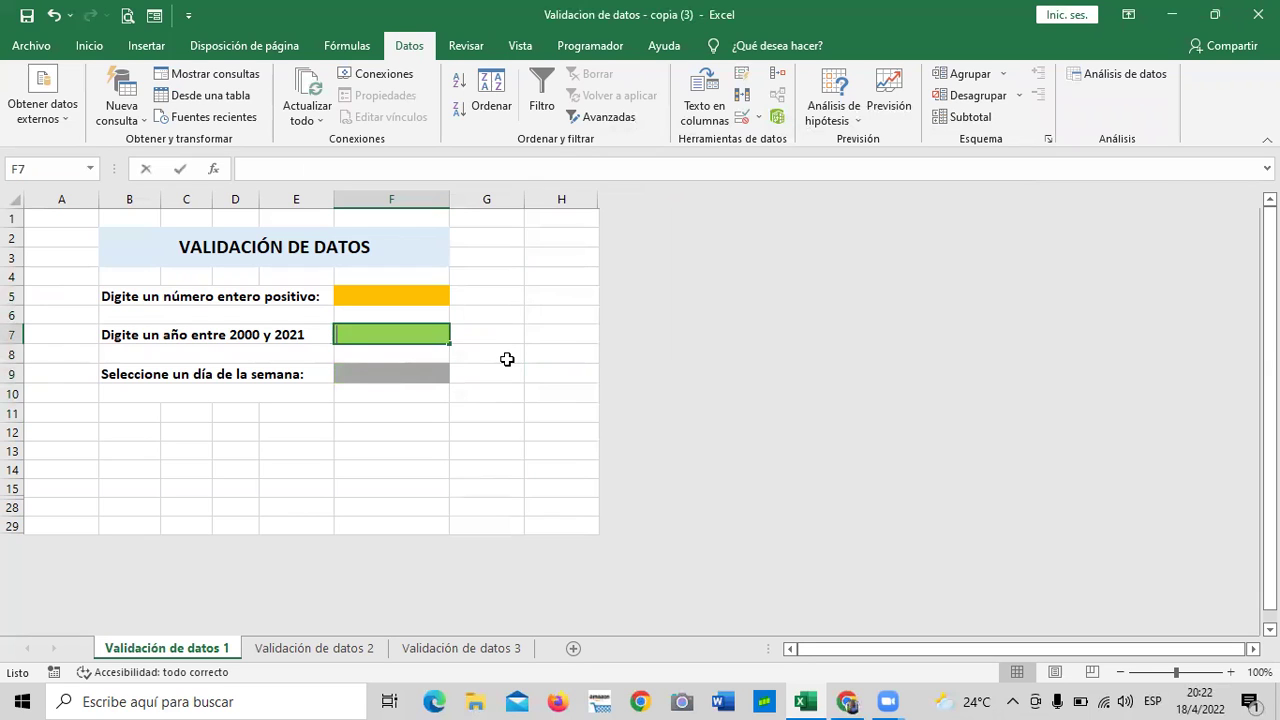
type("025")
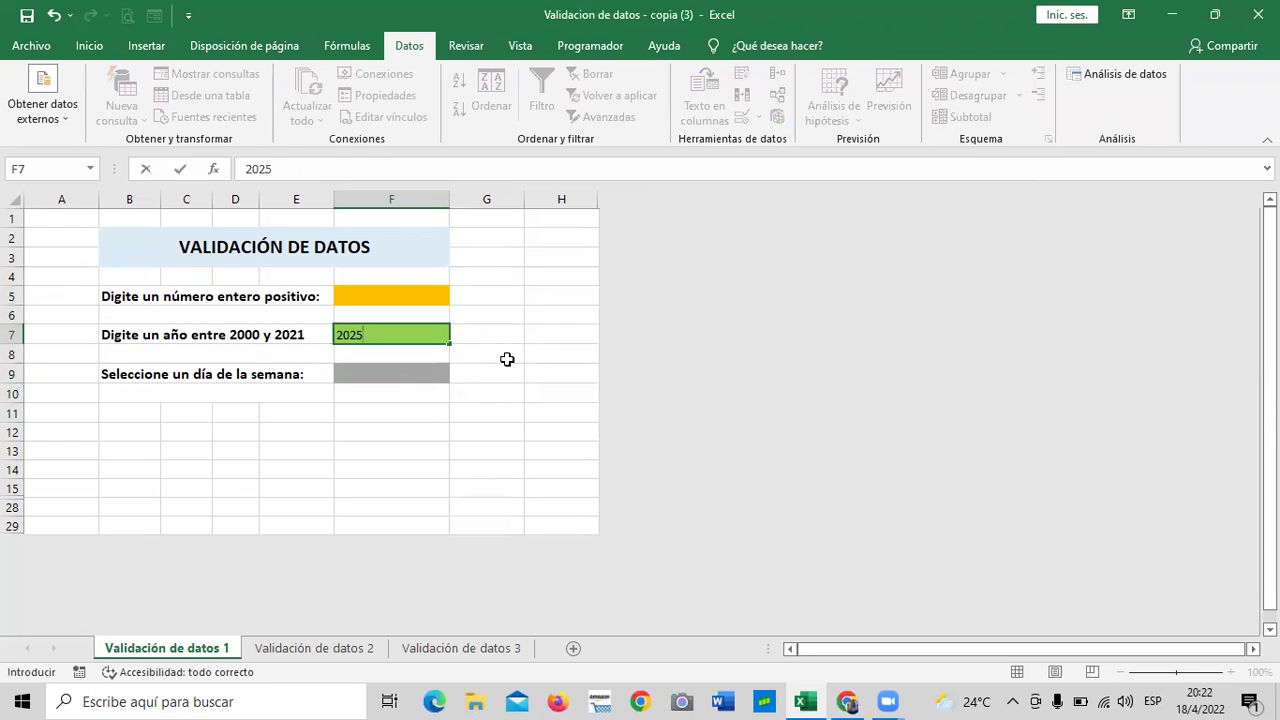
key("Return")
left_click(526, 343)
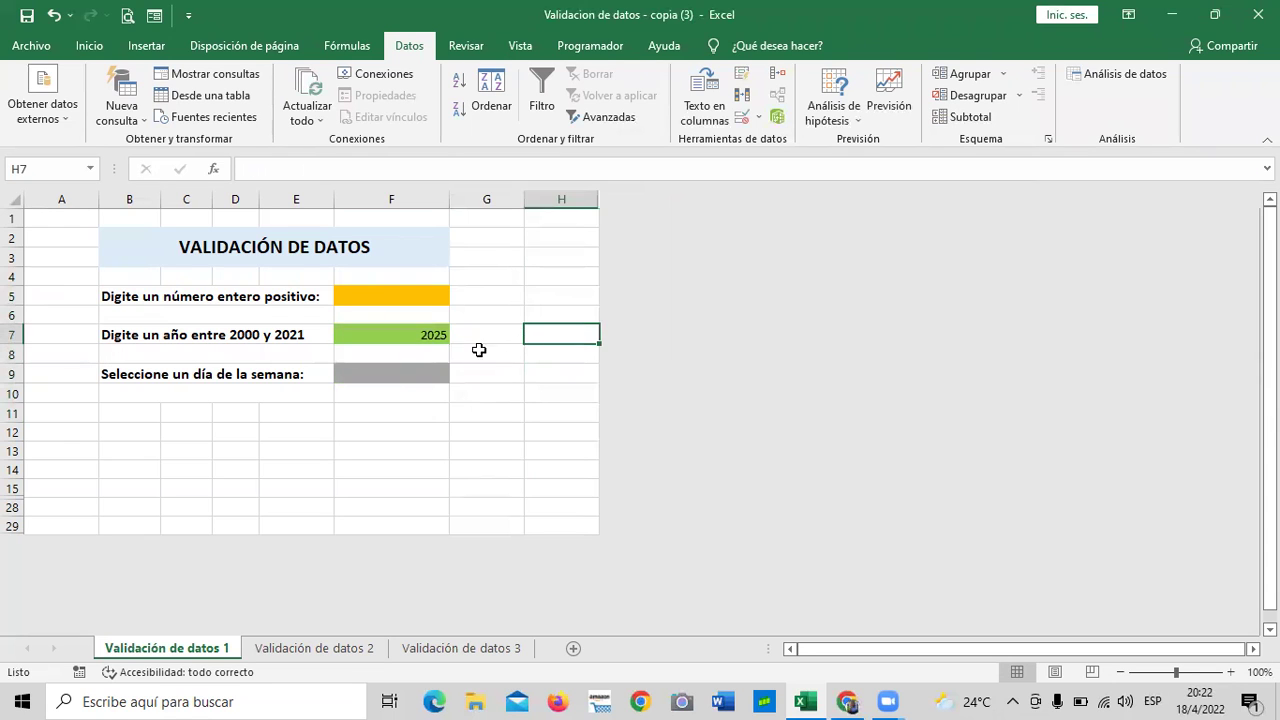
left_click(420, 338)
key("Delete")
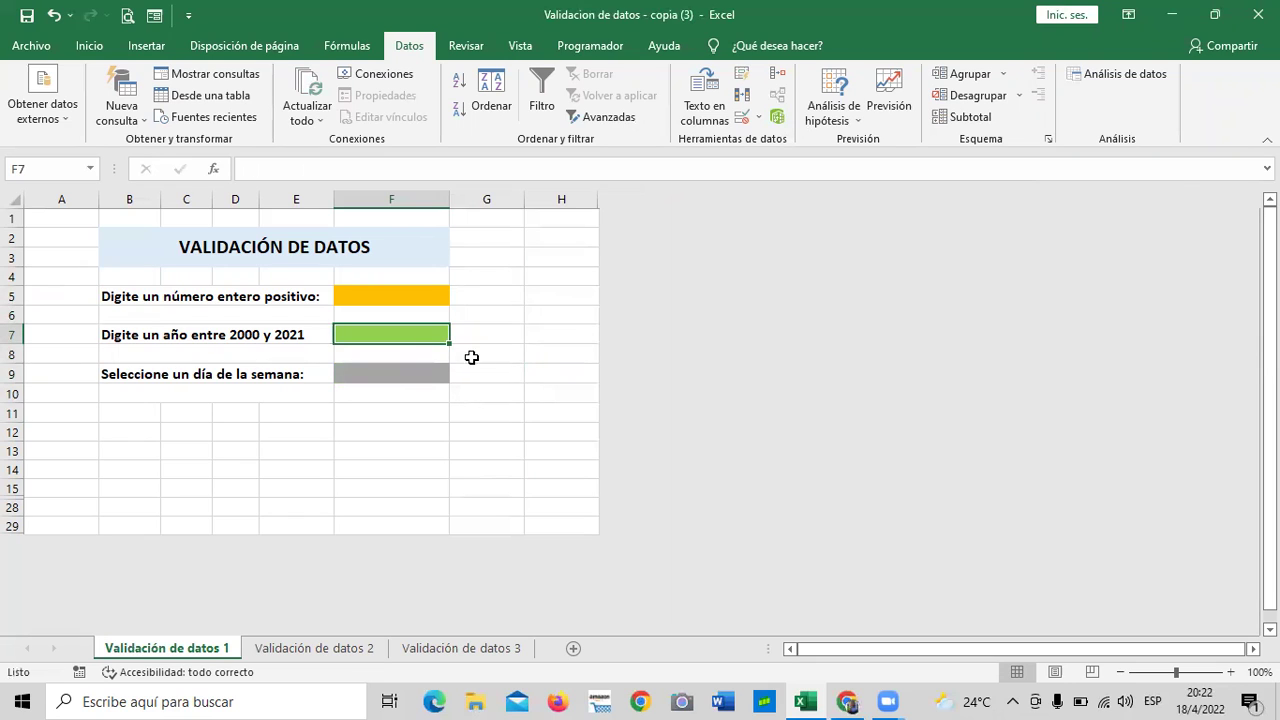
Step: Open the data validation settings for F5, currently allowing Cualquier valor
left_click_drag(471, 357, 484, 338)
left_click(462, 296)
left_click(414, 297)
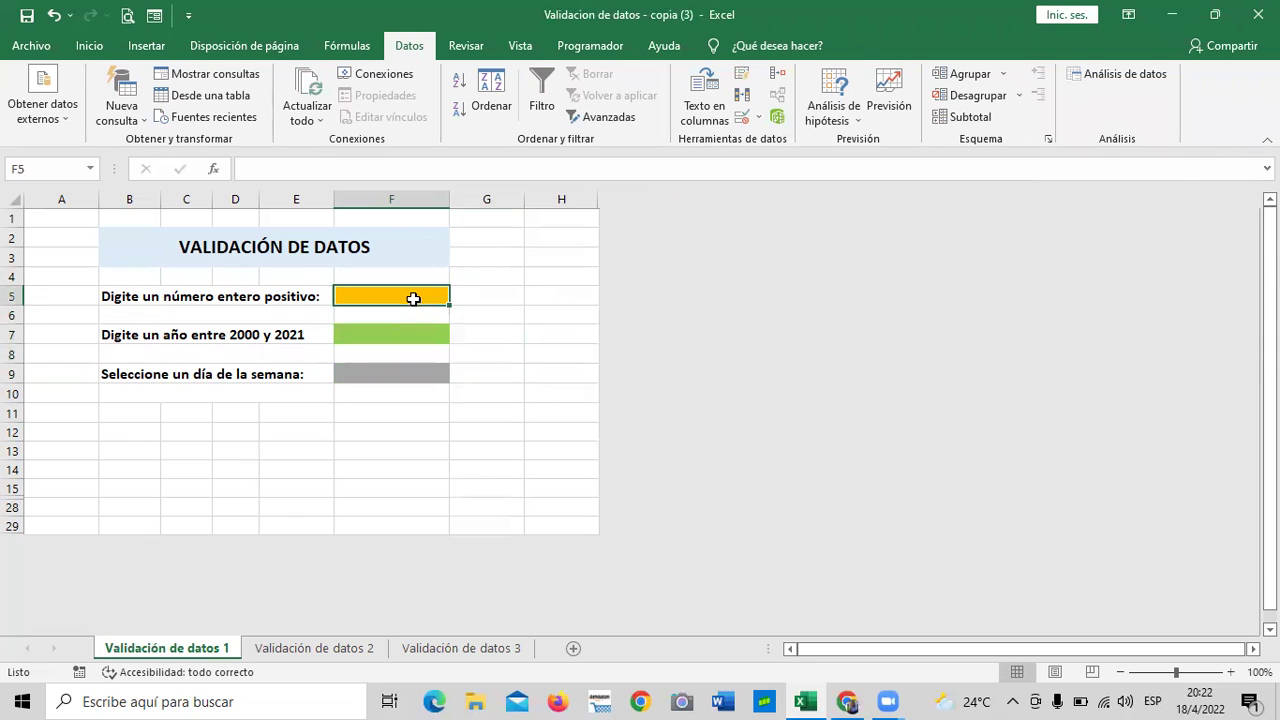
left_click(399, 335)
left_click(406, 372)
left_click(398, 340)
left_click(398, 292)
left_click(546, 410)
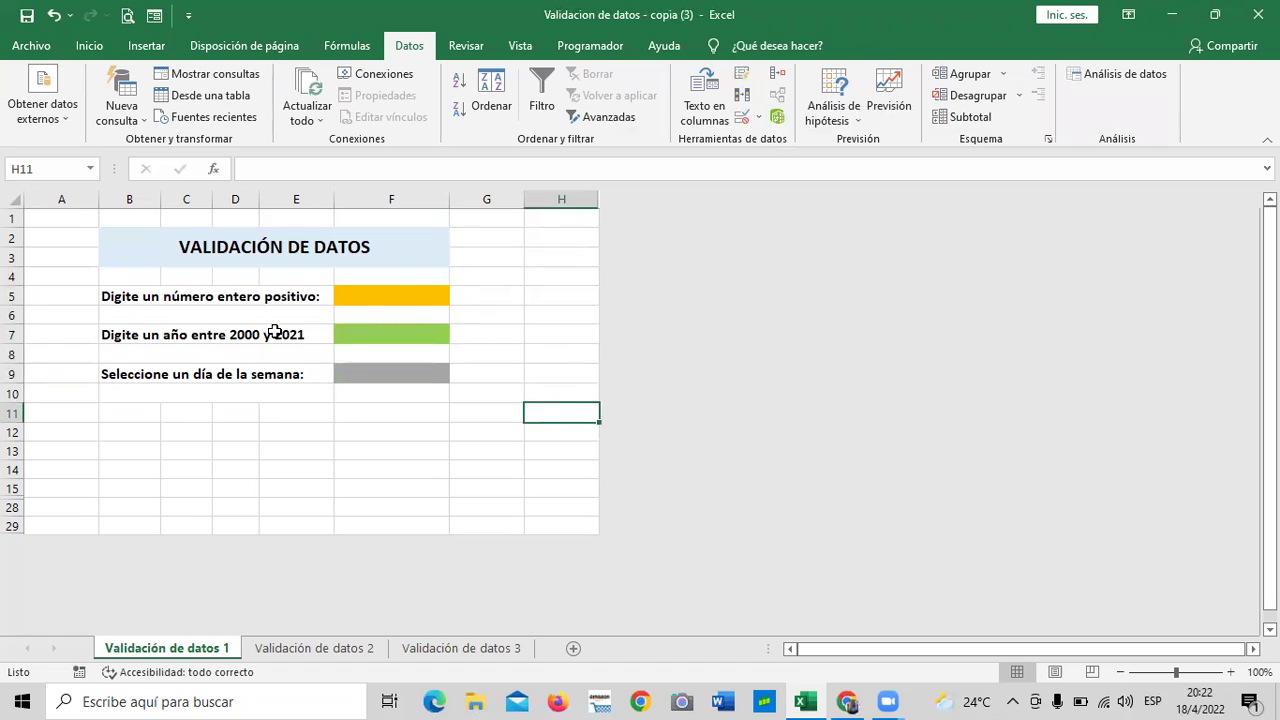
left_click(378, 297)
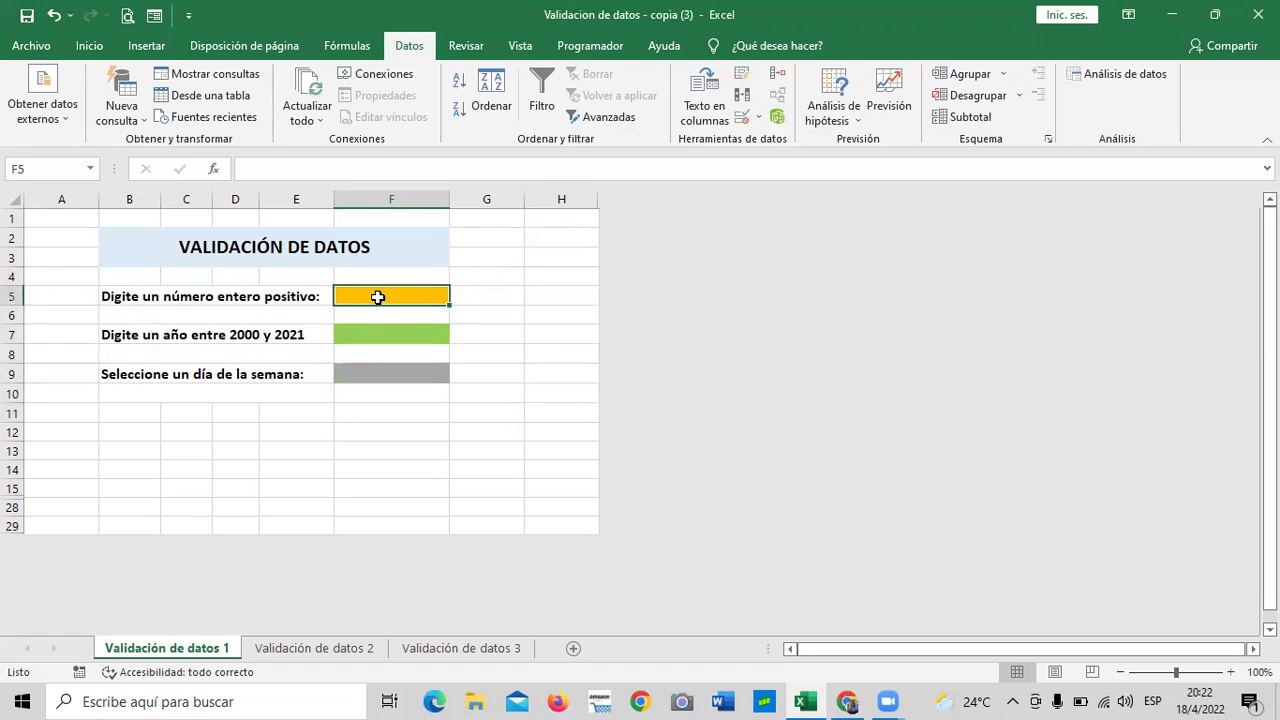
left_click(516, 314)
left_click(430, 292)
left_click(742, 118)
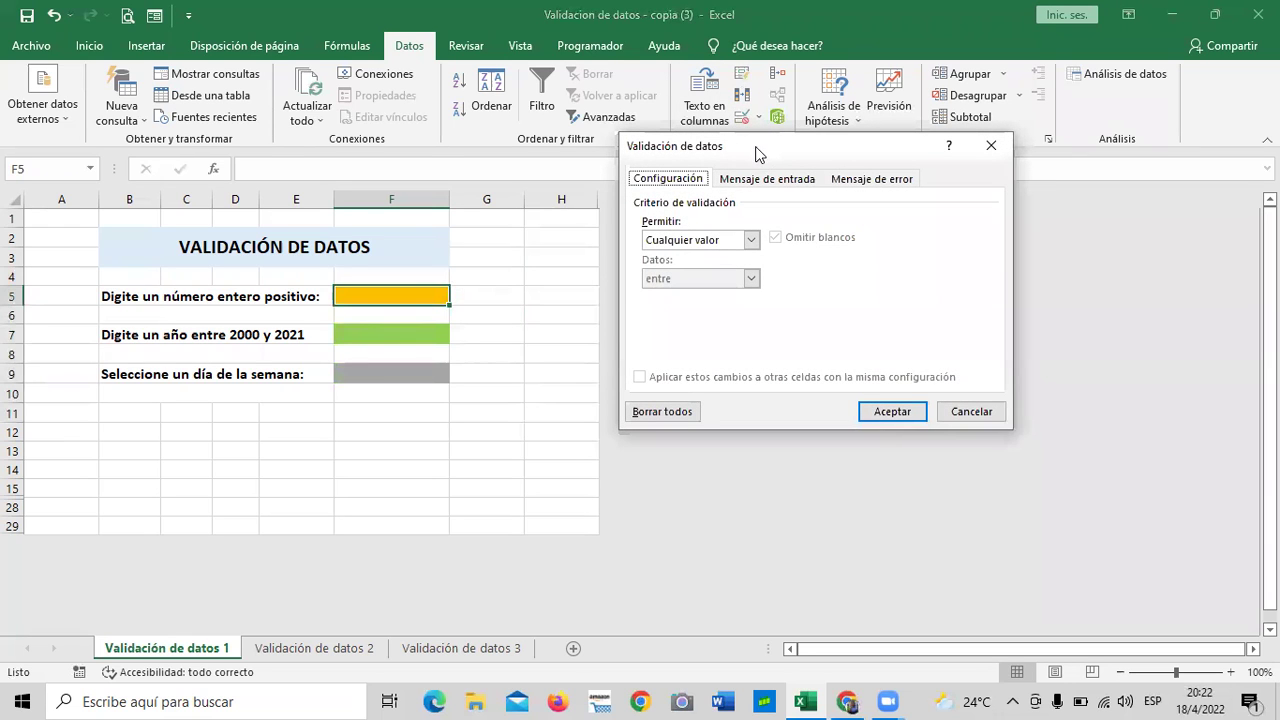
Step: Keep F5's allowed data as Cualquier valor and bring up the empty Mensaje de entrada settings
left_click_drag(755, 147, 721, 146)
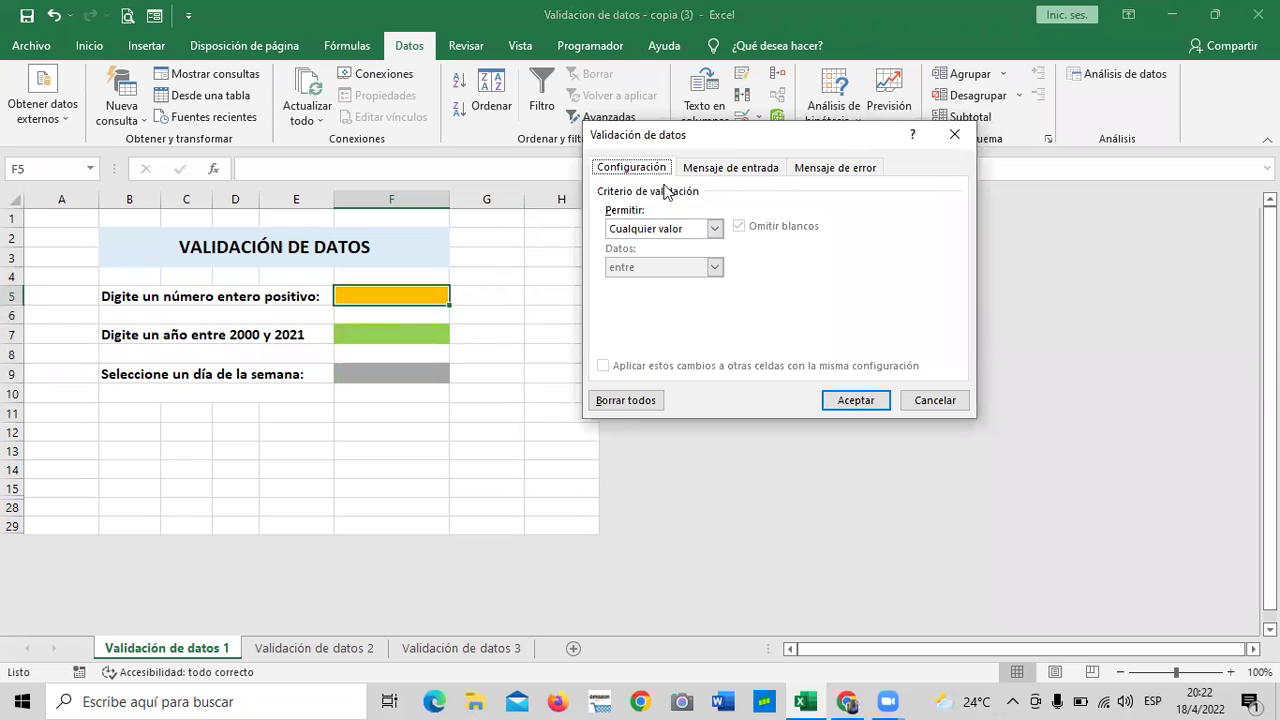
left_click(715, 229)
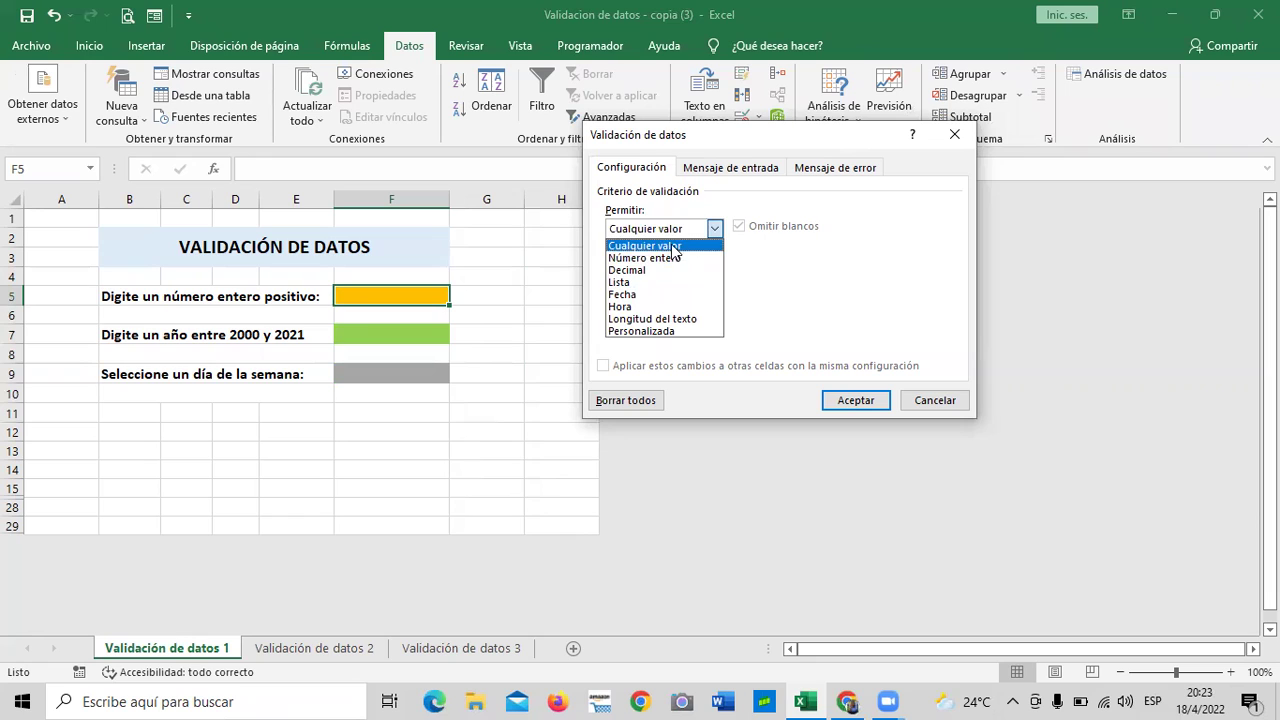
left_click(672, 246)
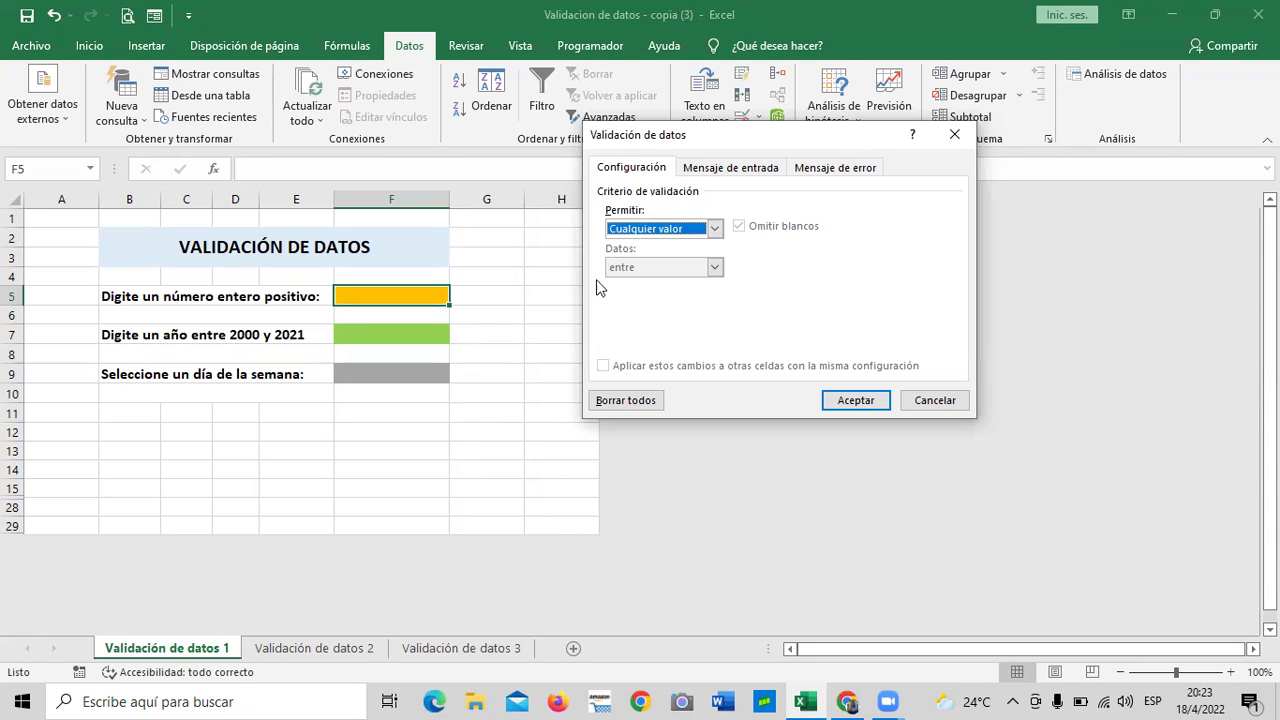
left_click(743, 169)
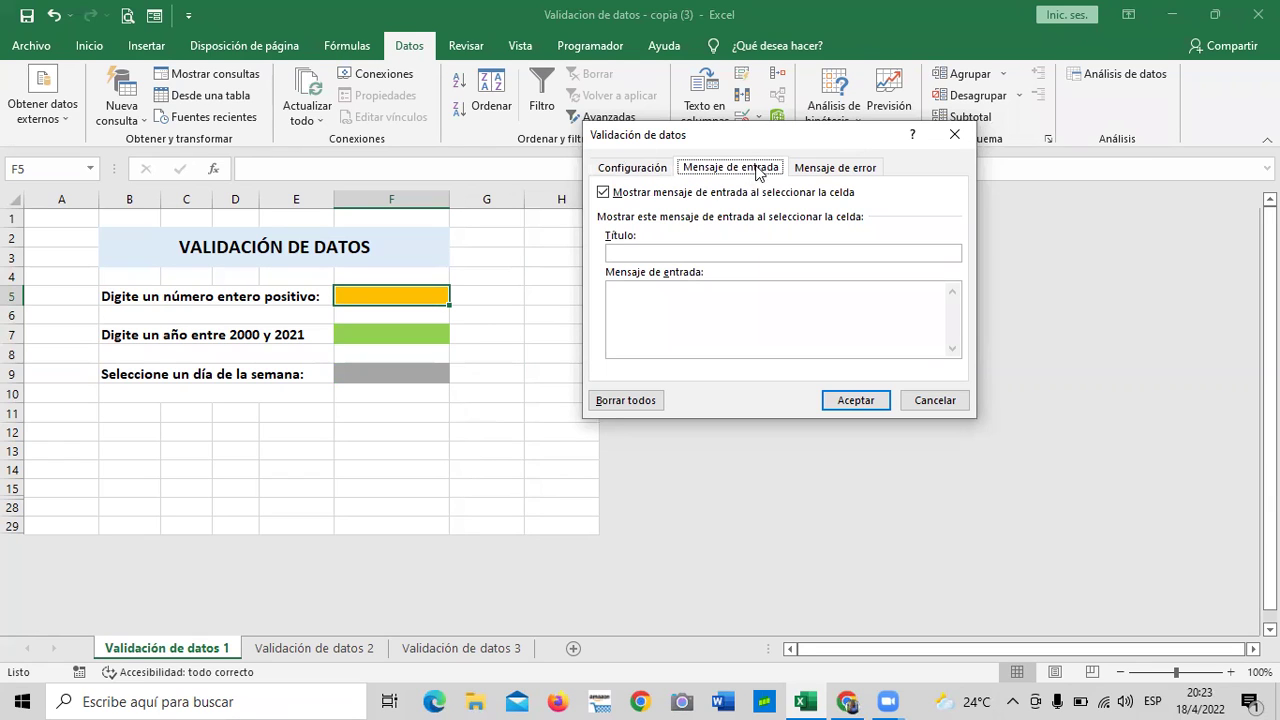
Step: Show F5's Mensaje de error page and list the Alto, Advertencia and Información styles
left_click(821, 170)
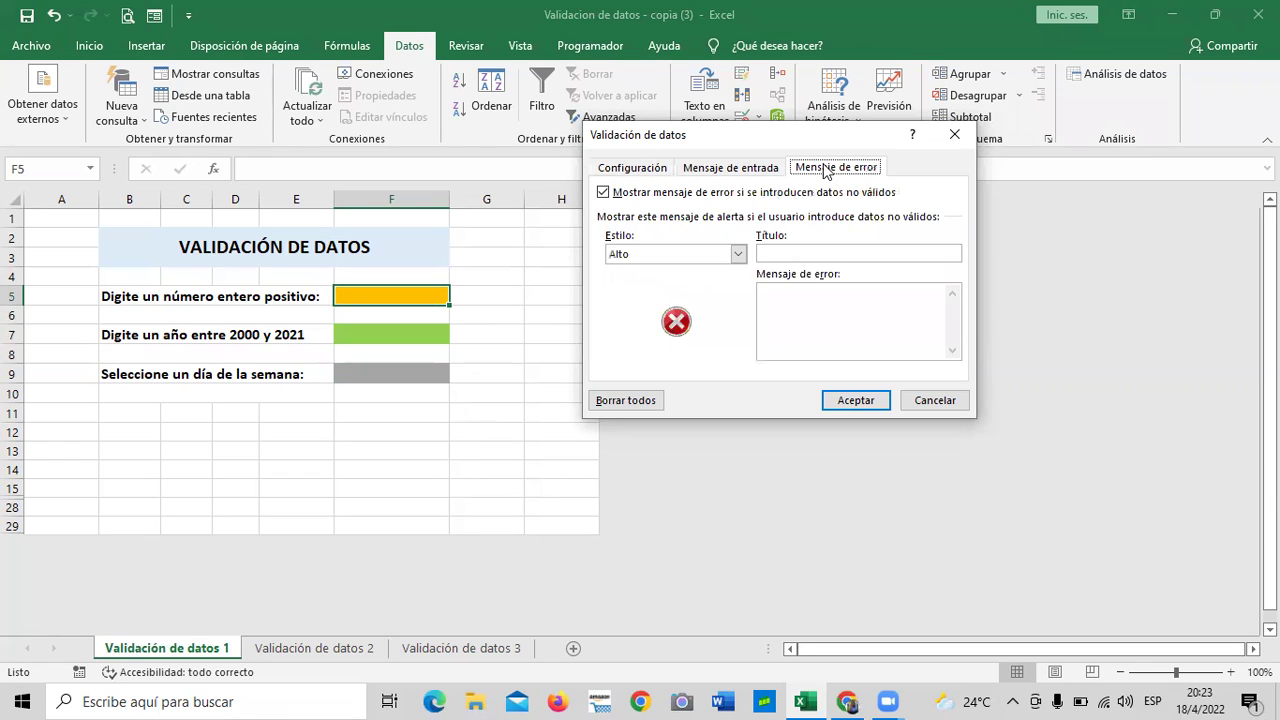
left_click(742, 170)
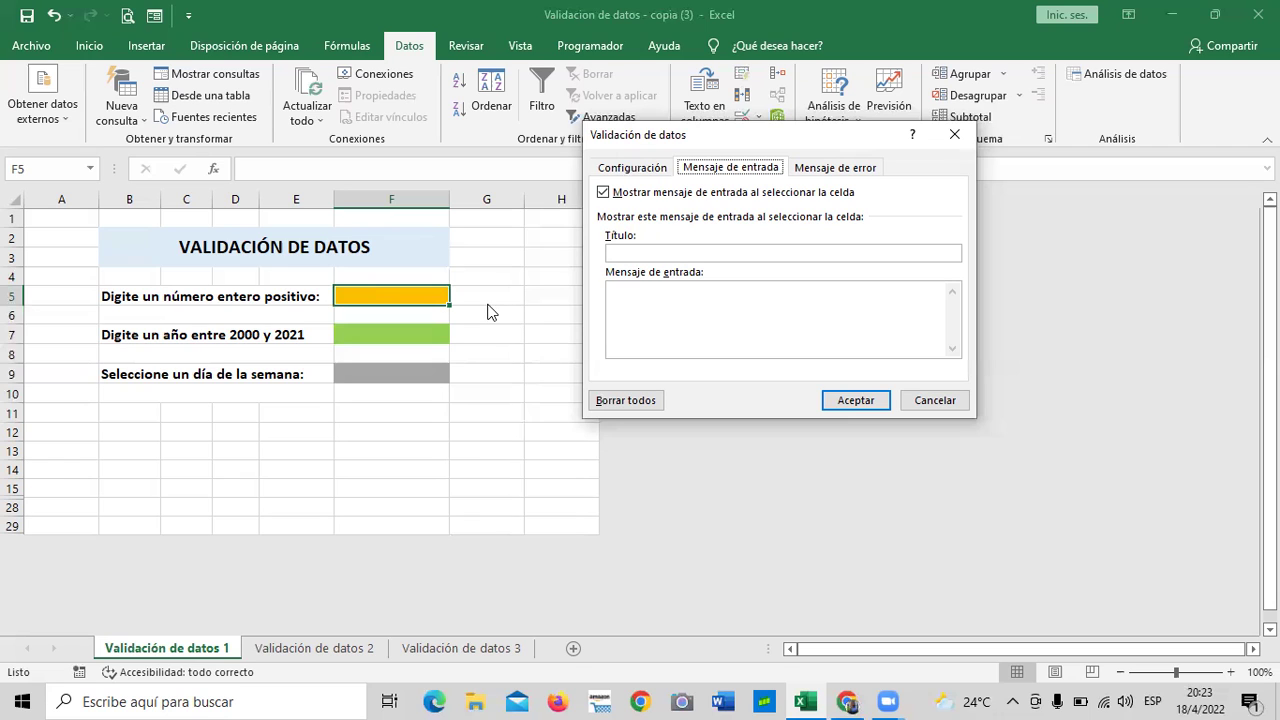
left_click(823, 176)
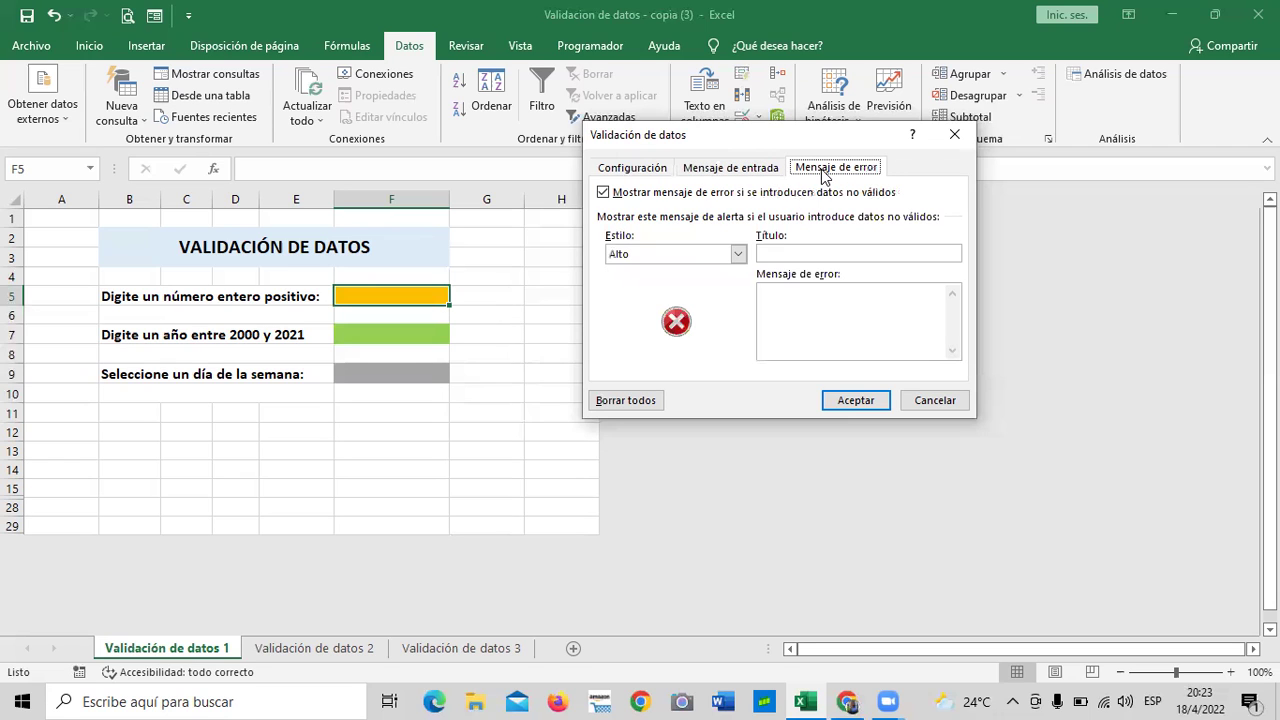
left_click(739, 256)
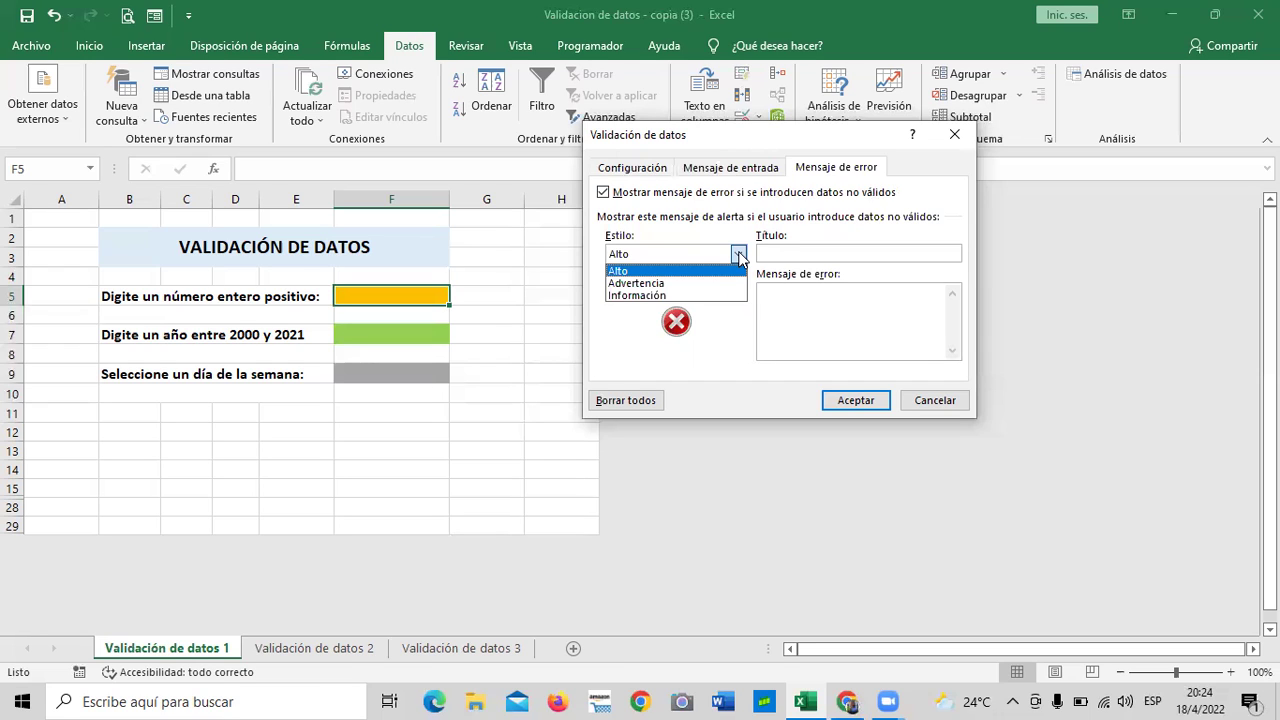
Step: Try the Advertencia and Información alert styles, then settle on Alto for F5
left_click(672, 283)
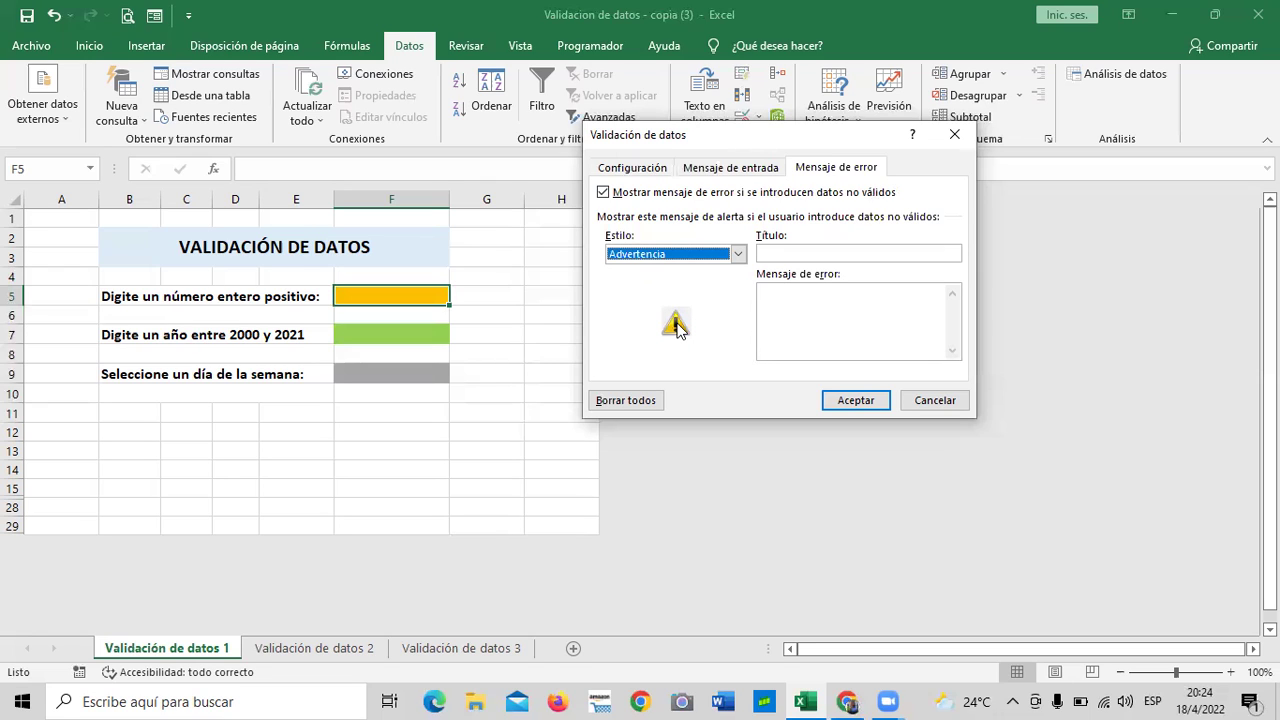
left_click(738, 254)
left_click(659, 296)
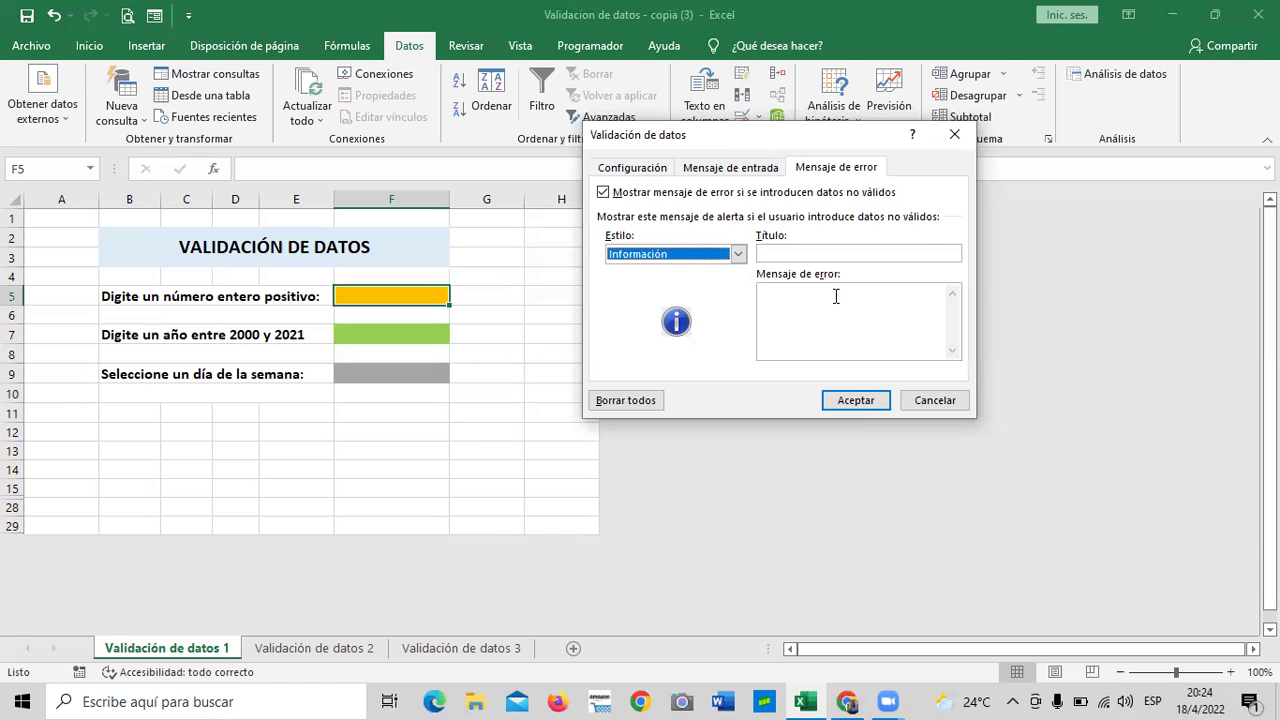
left_click(740, 255)
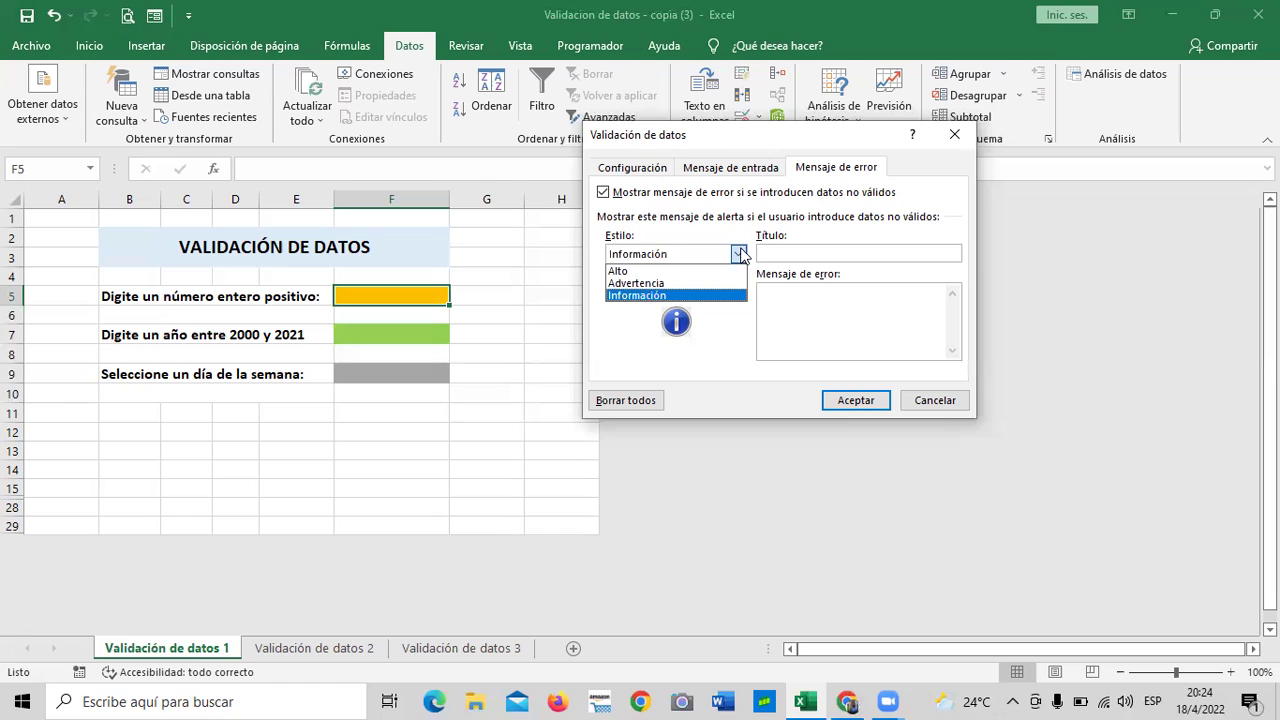
left_click(673, 271)
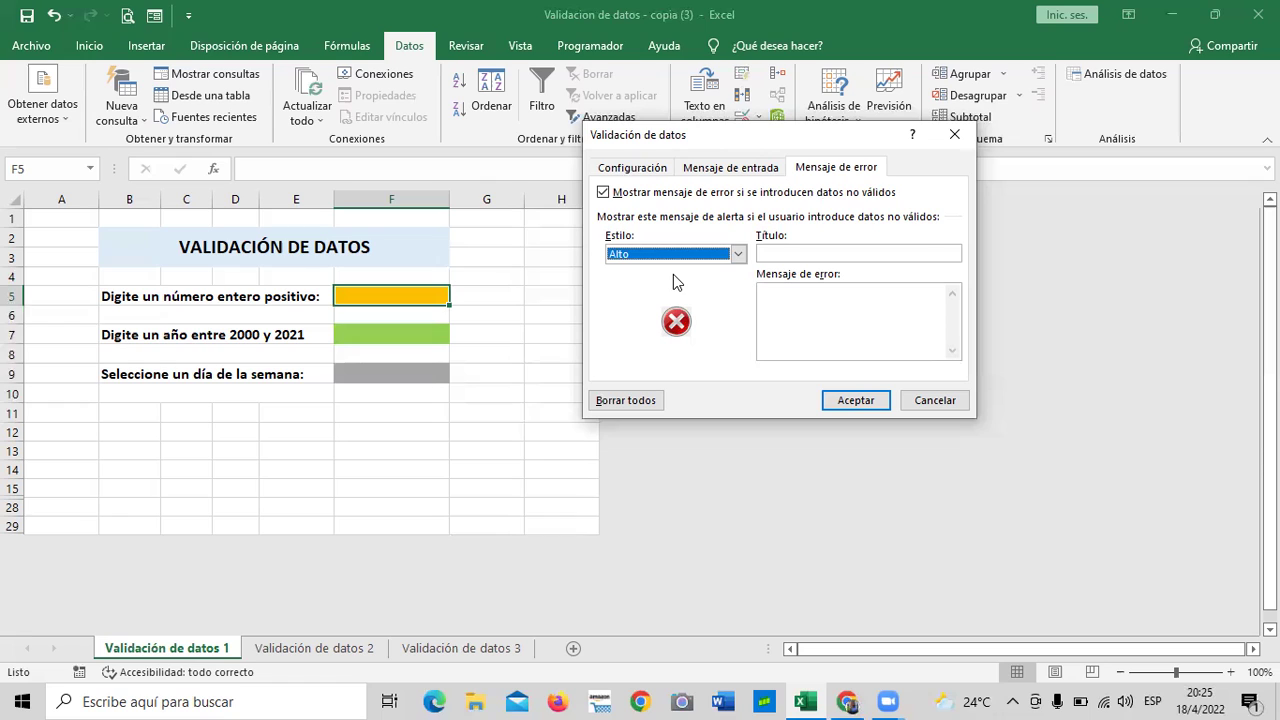
Step: Visit the blank Título and Mensaje de error fields, then return to Configuración
left_click(854, 251)
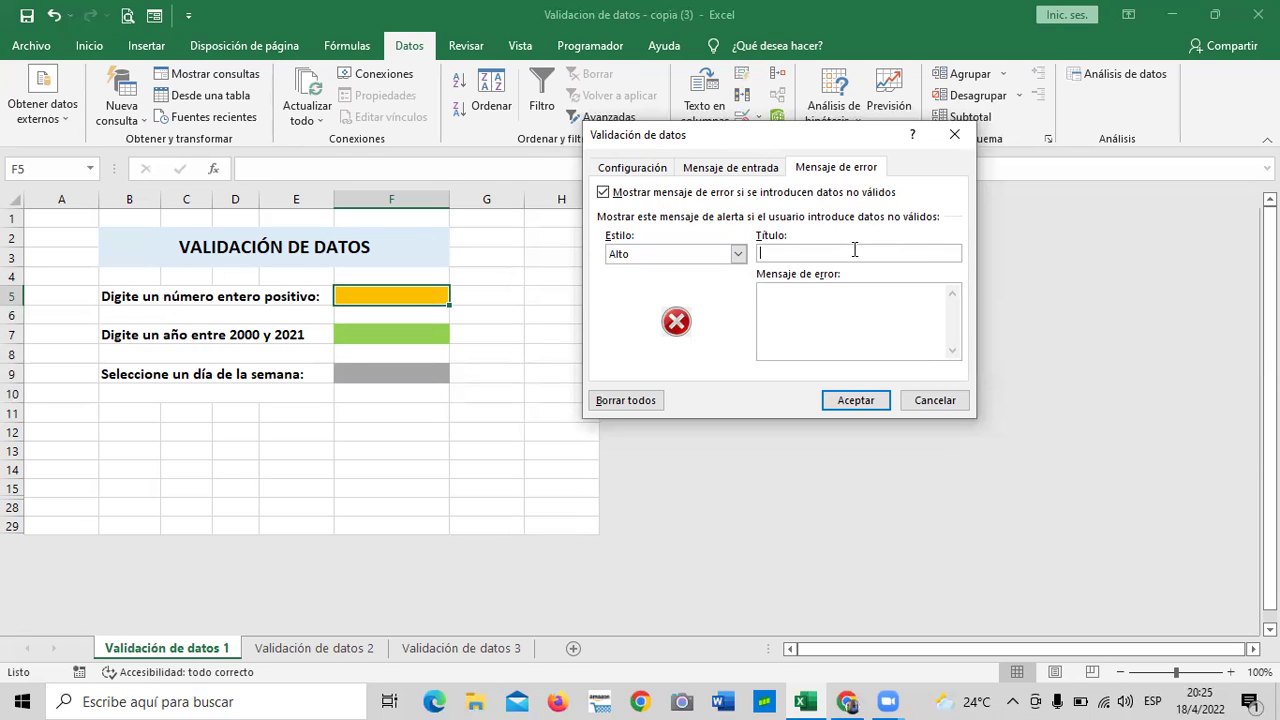
left_click(841, 311)
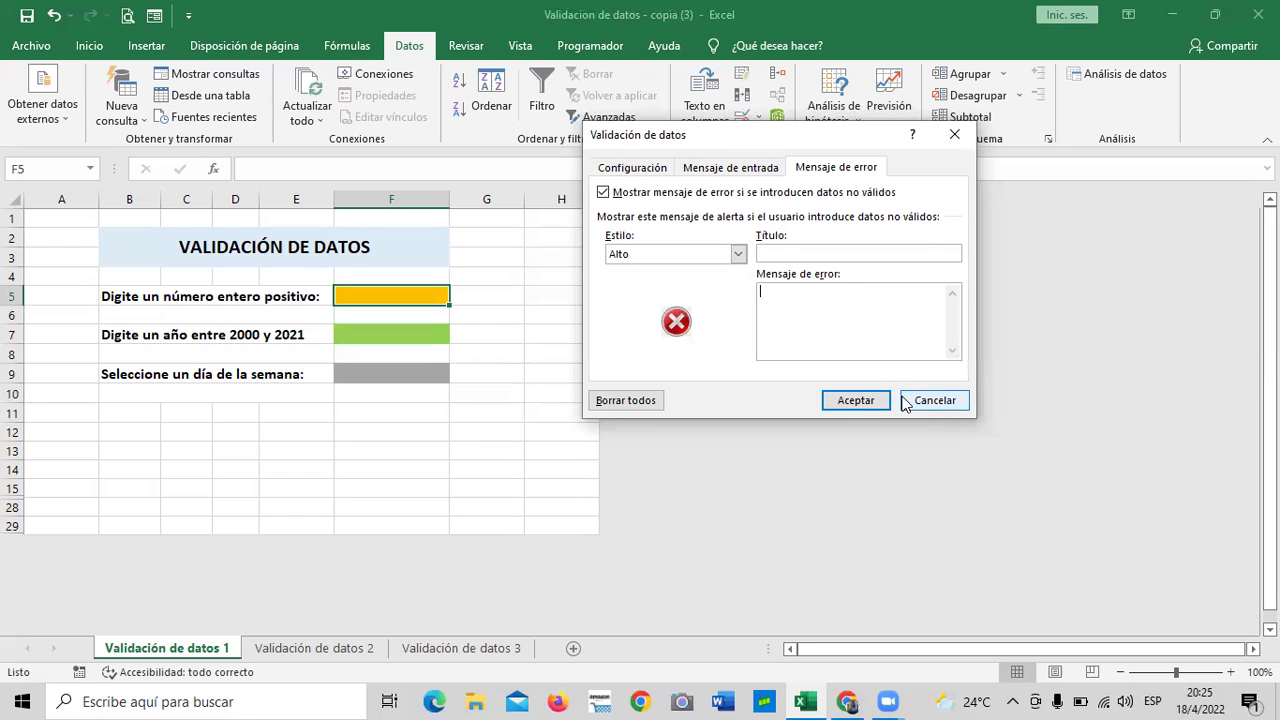
left_click(634, 170)
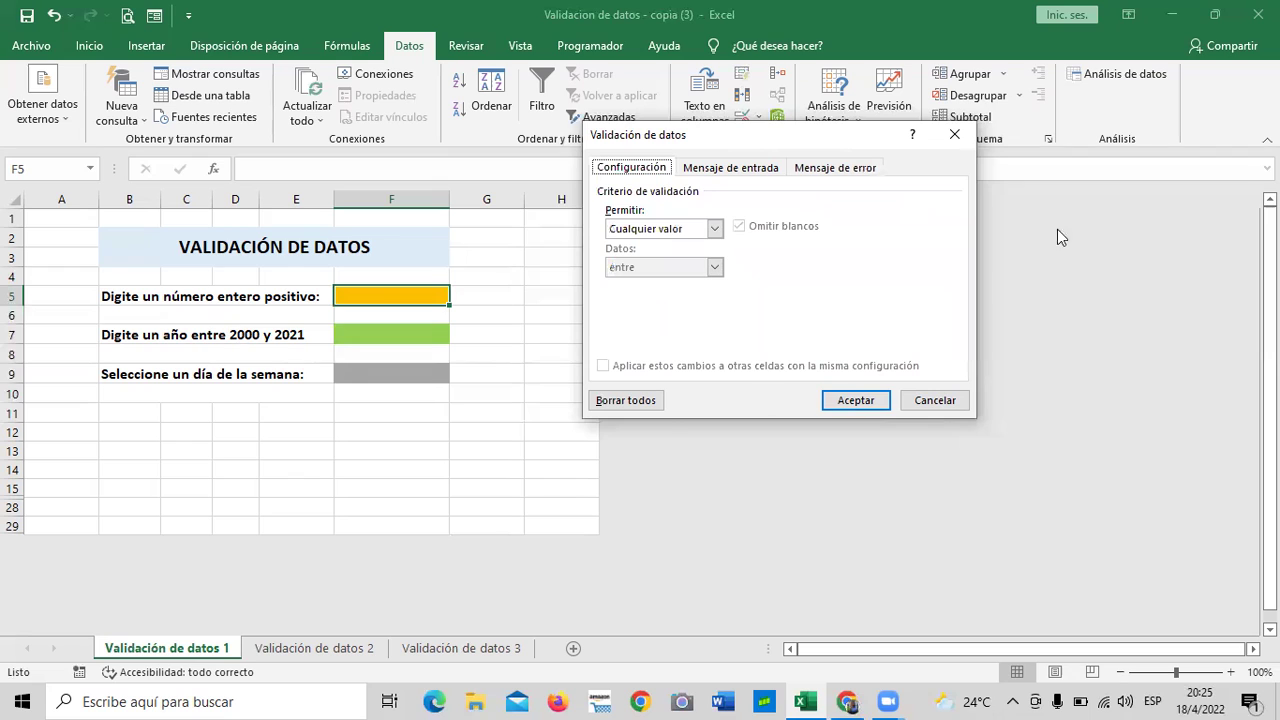
Step: Allow only Número entero in F5, entre a Mínimo of 1 and a Máximo of 10
left_click(715, 228)
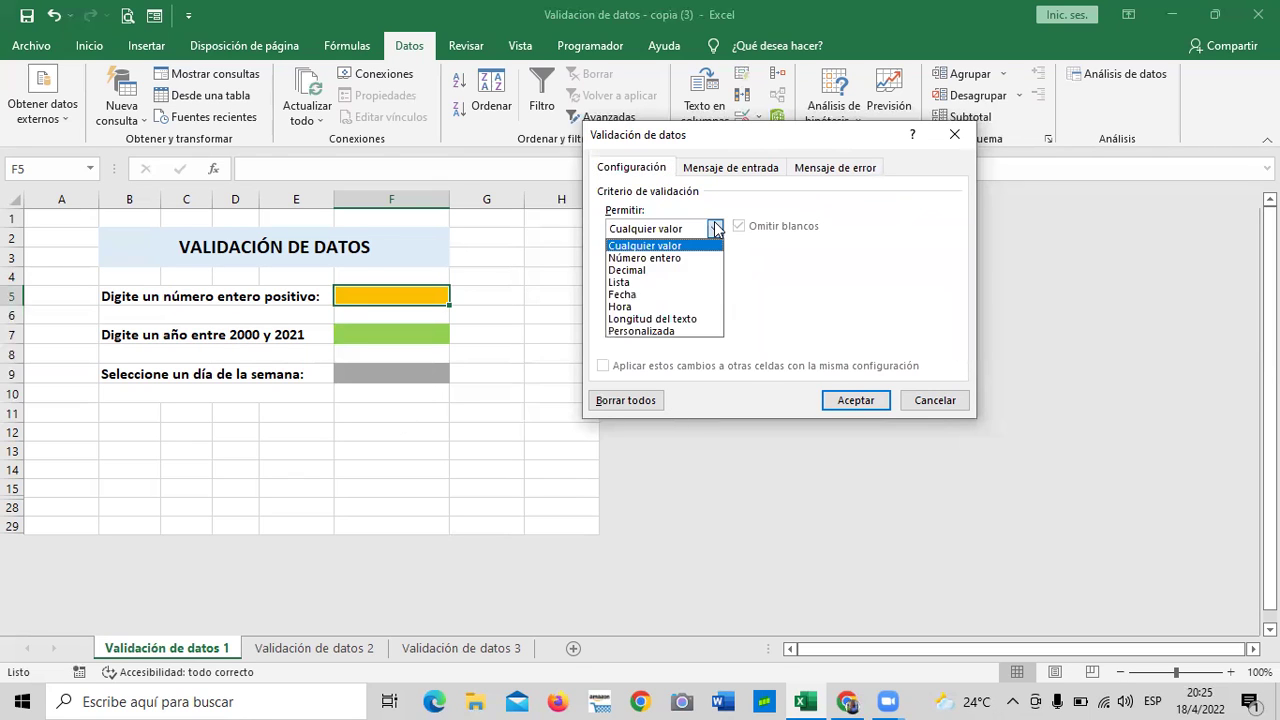
left_click(660, 258)
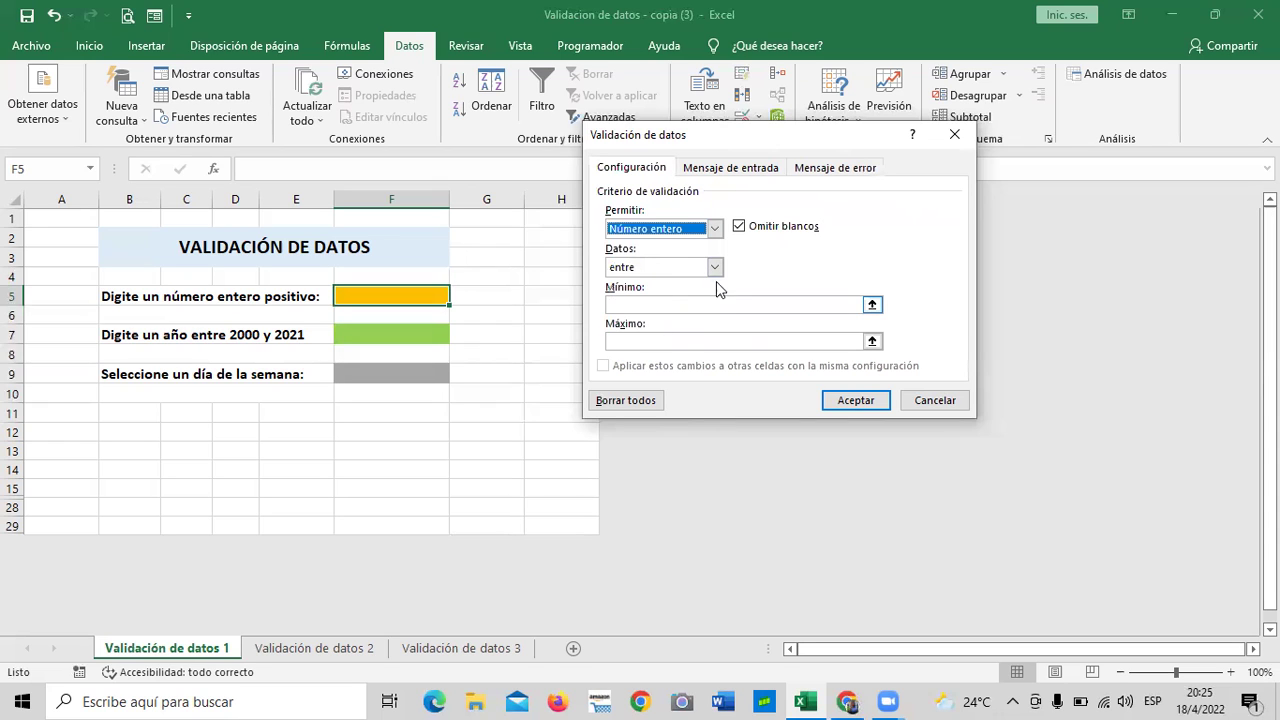
left_click(715, 267)
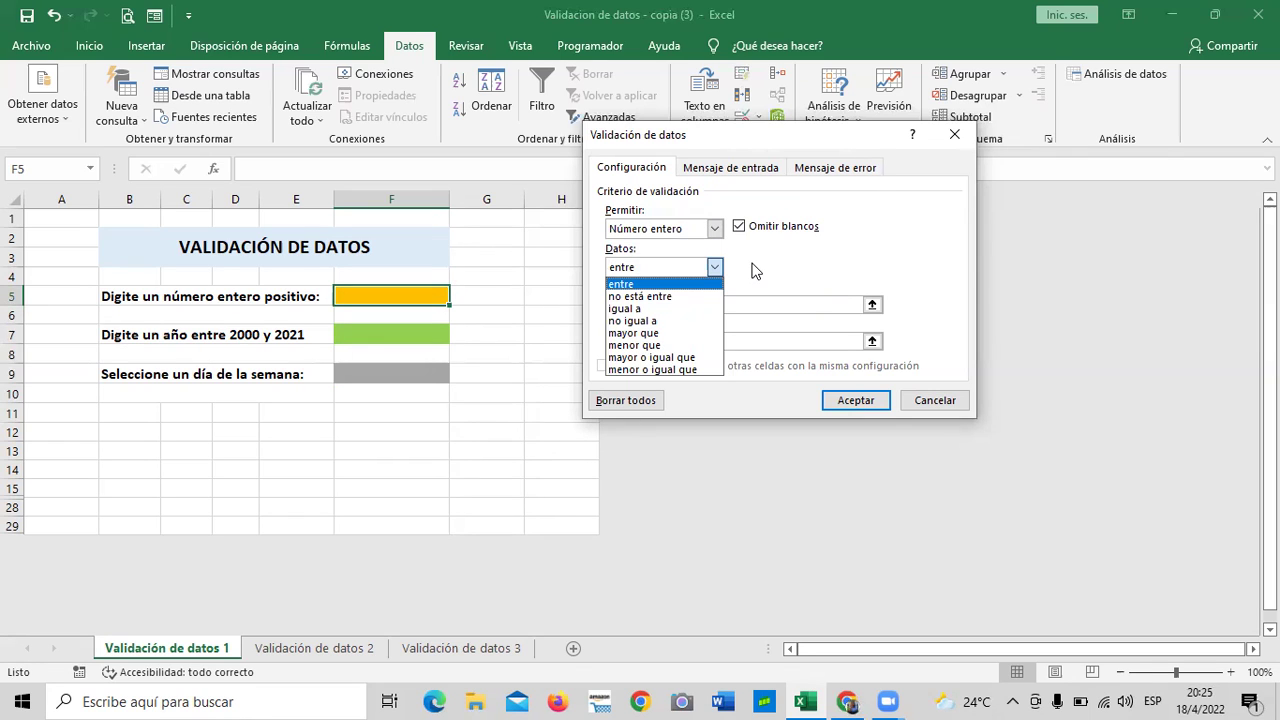
left_click(757, 270)
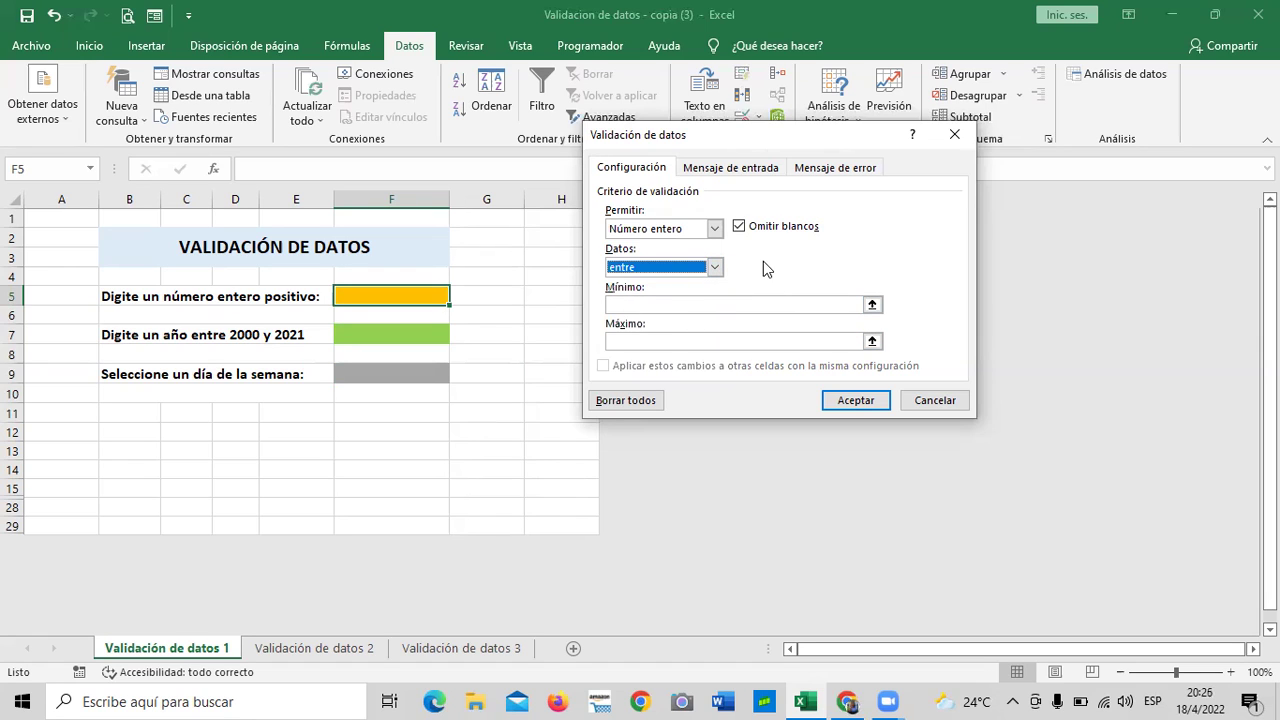
left_click(716, 267)
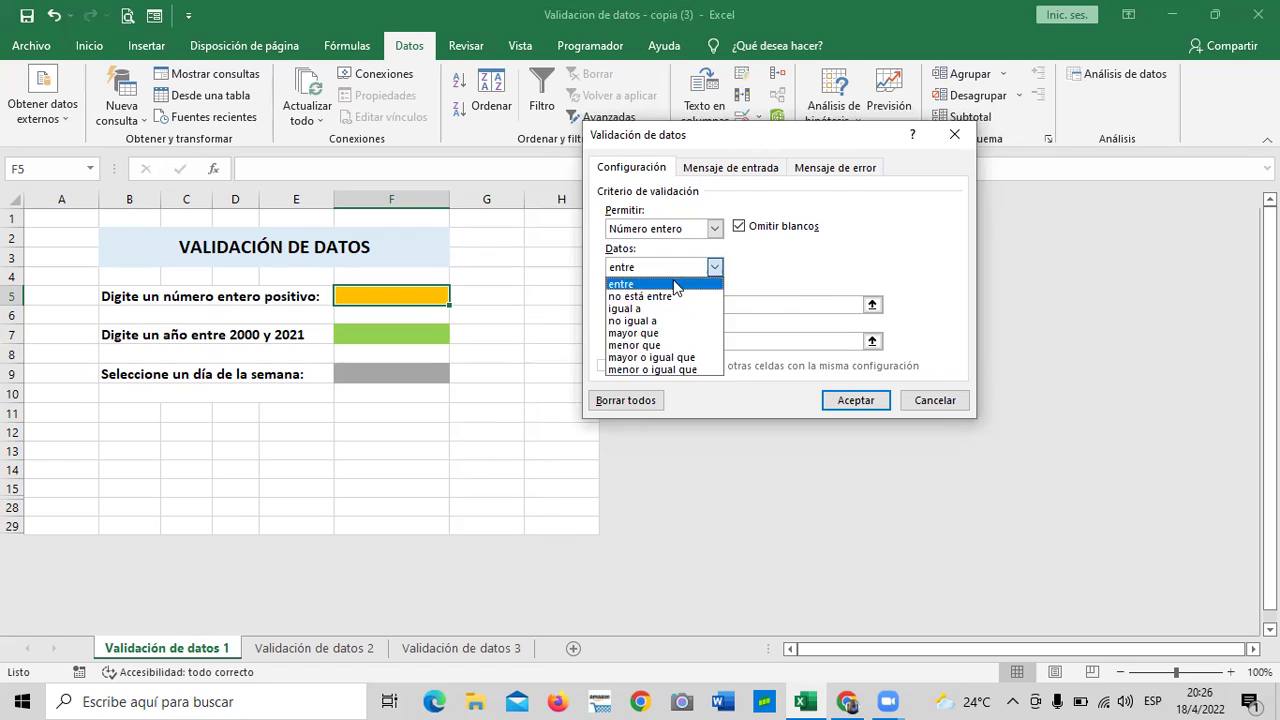
left_click(679, 281)
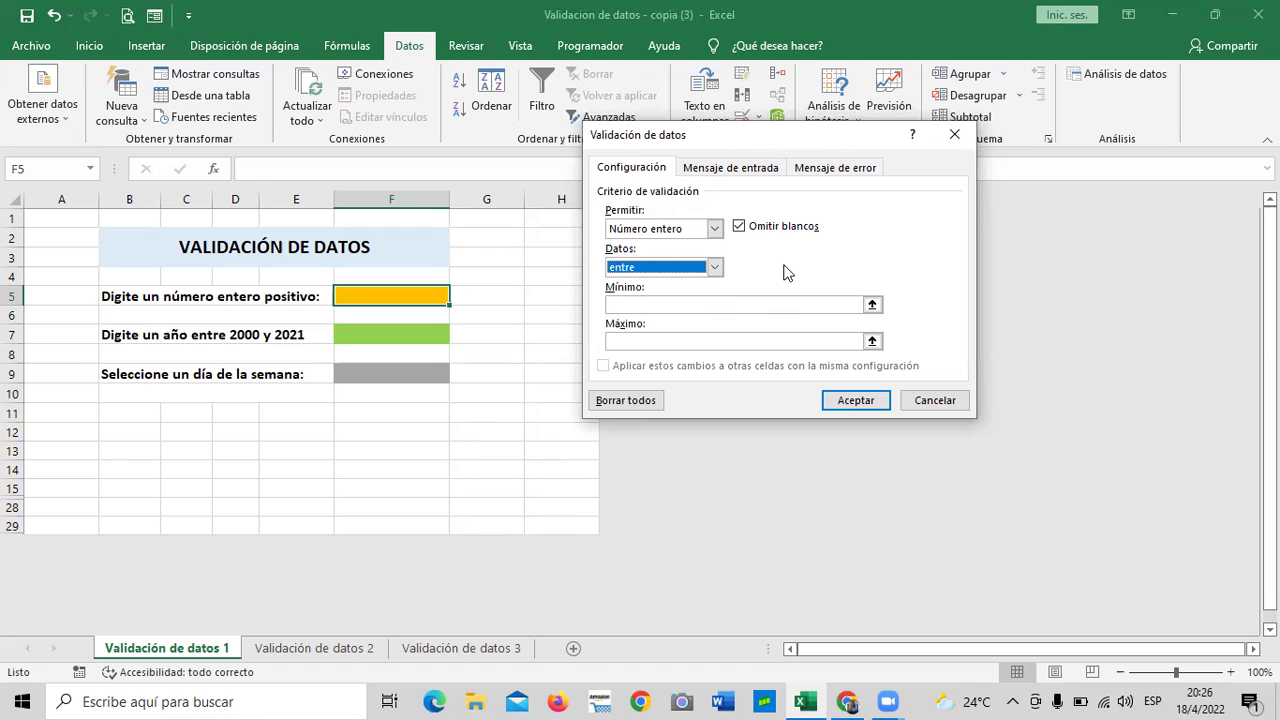
left_click(783, 304)
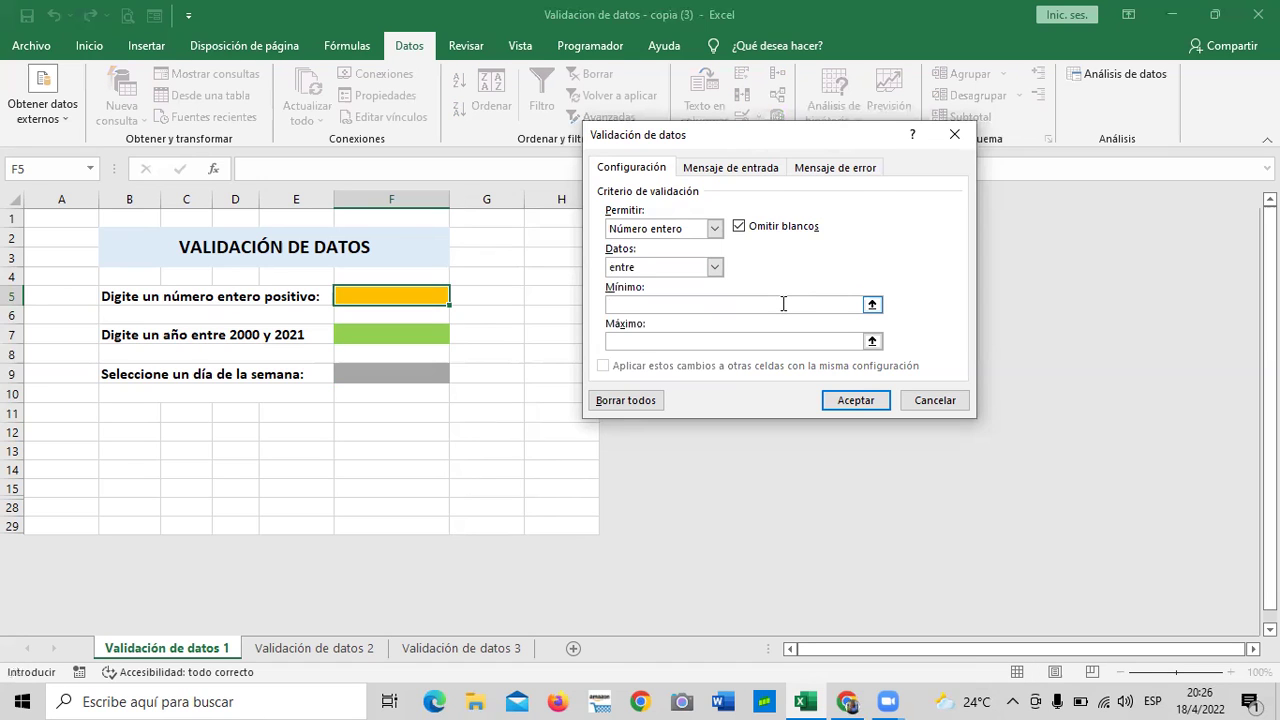
type("1")
left_click(716, 342)
type("10")
Step: Apply the rule and enter 8/1 in F5 to test it
left_click(837, 399)
left_click(526, 333)
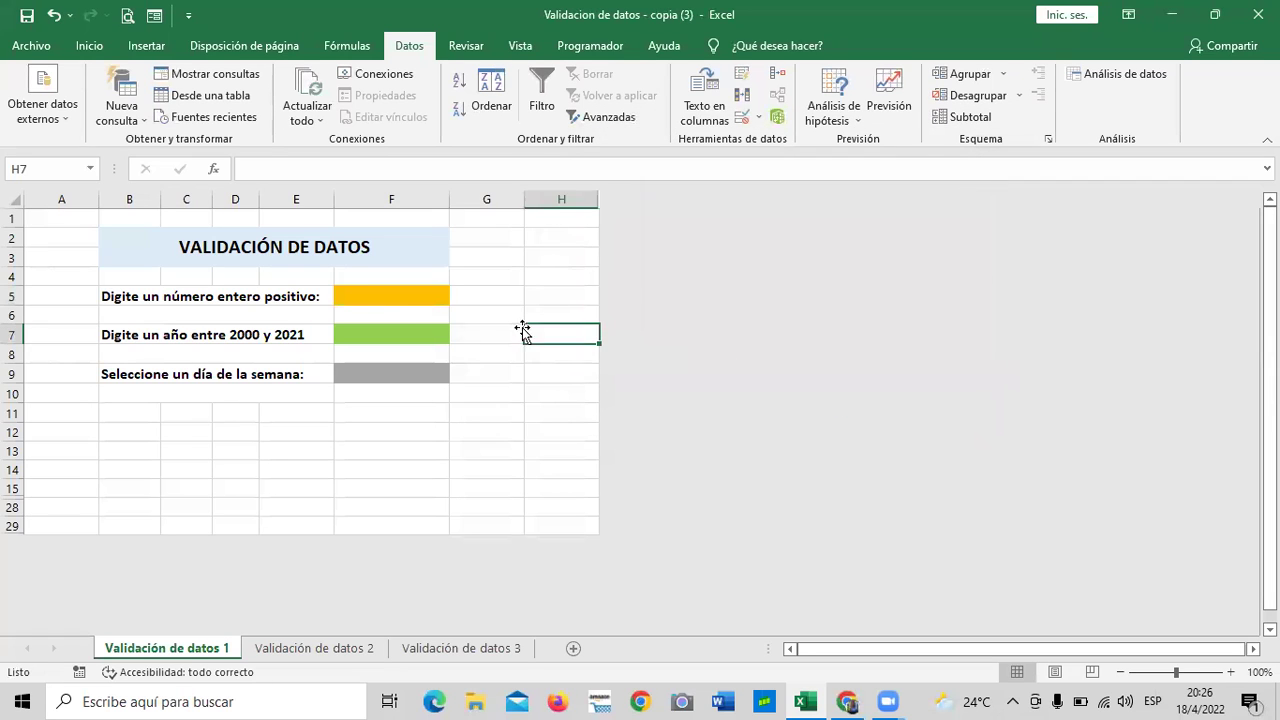
left_click(372, 294)
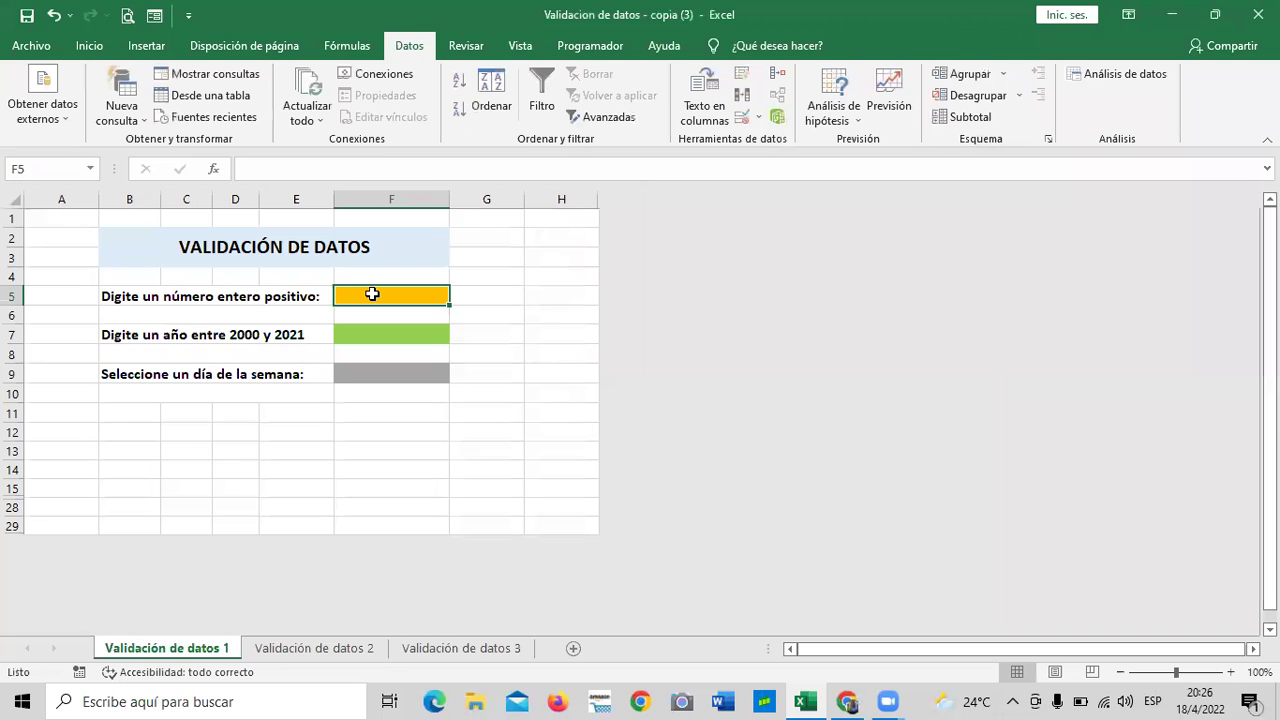
type("8/1")
key("Return")
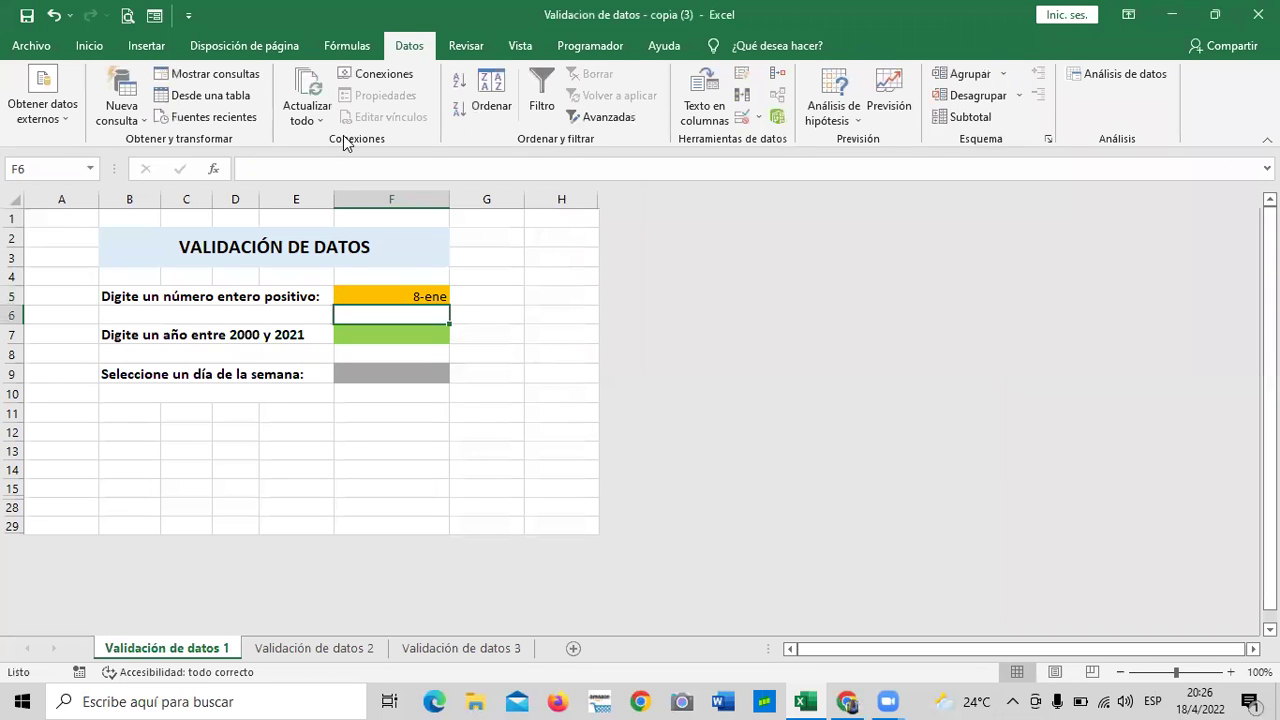
left_click(496, 368)
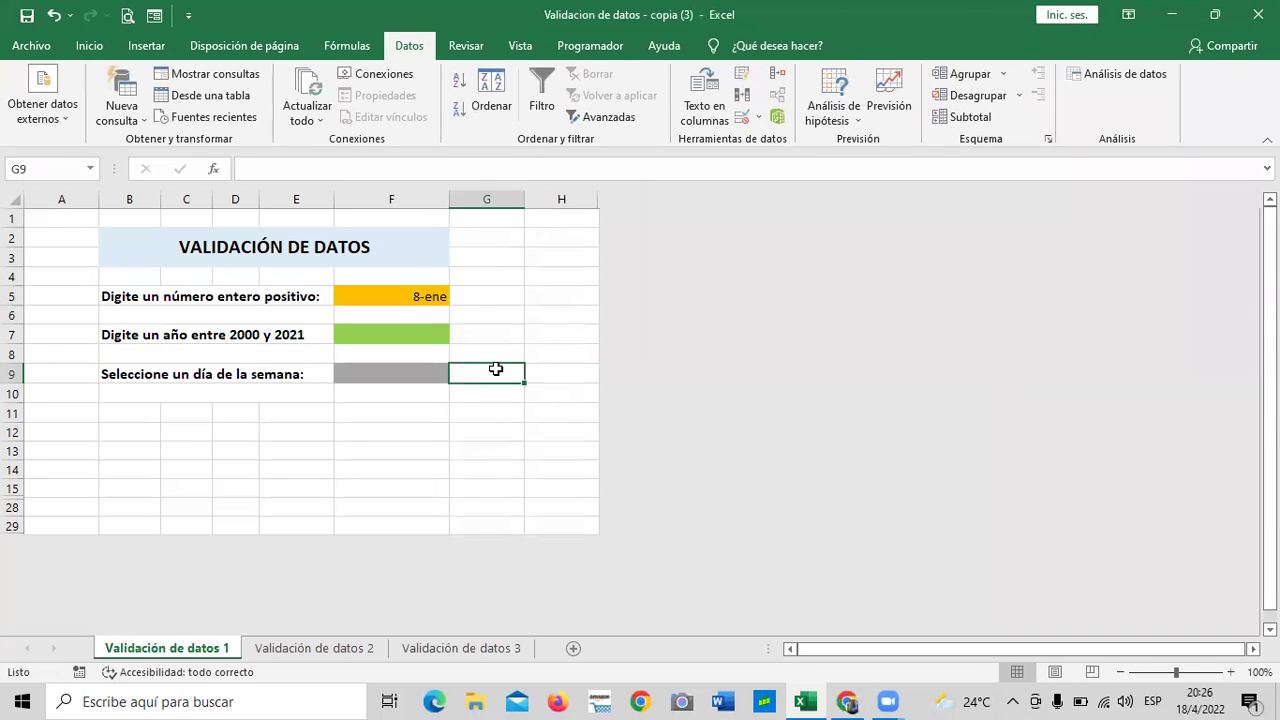
left_click(384, 300)
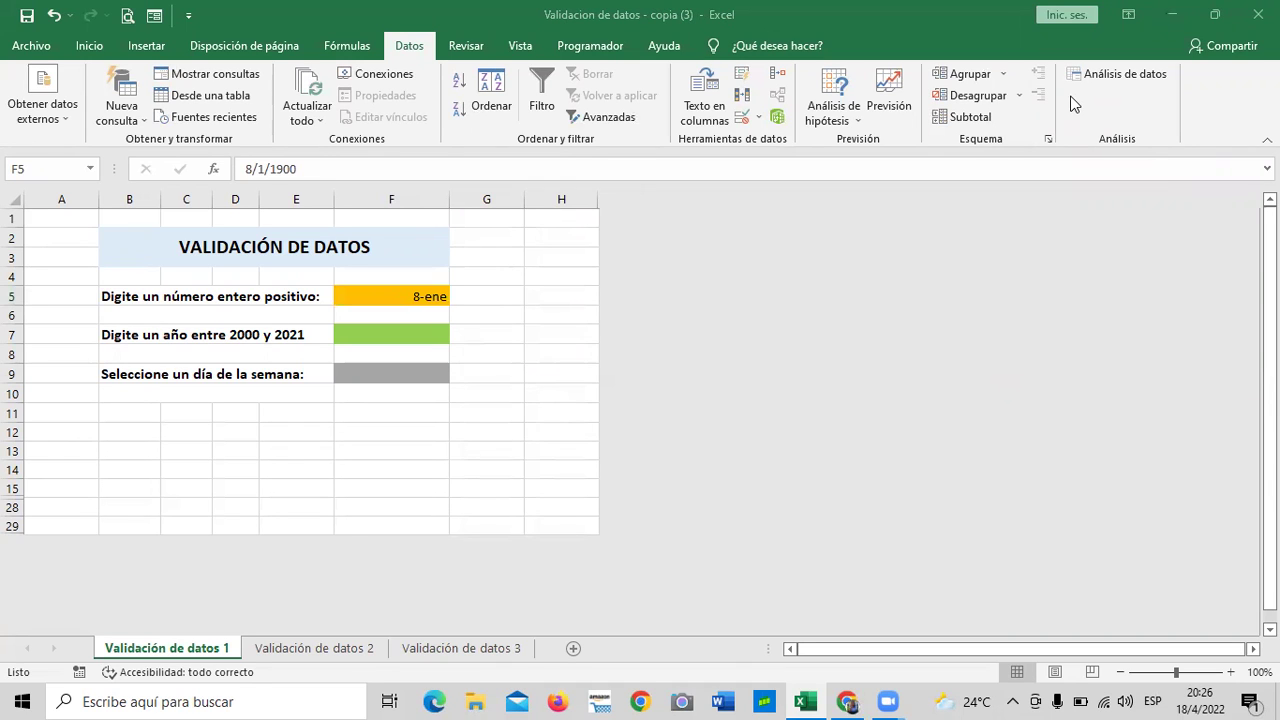
Step: Give F5 the General number format
left_click(86, 46)
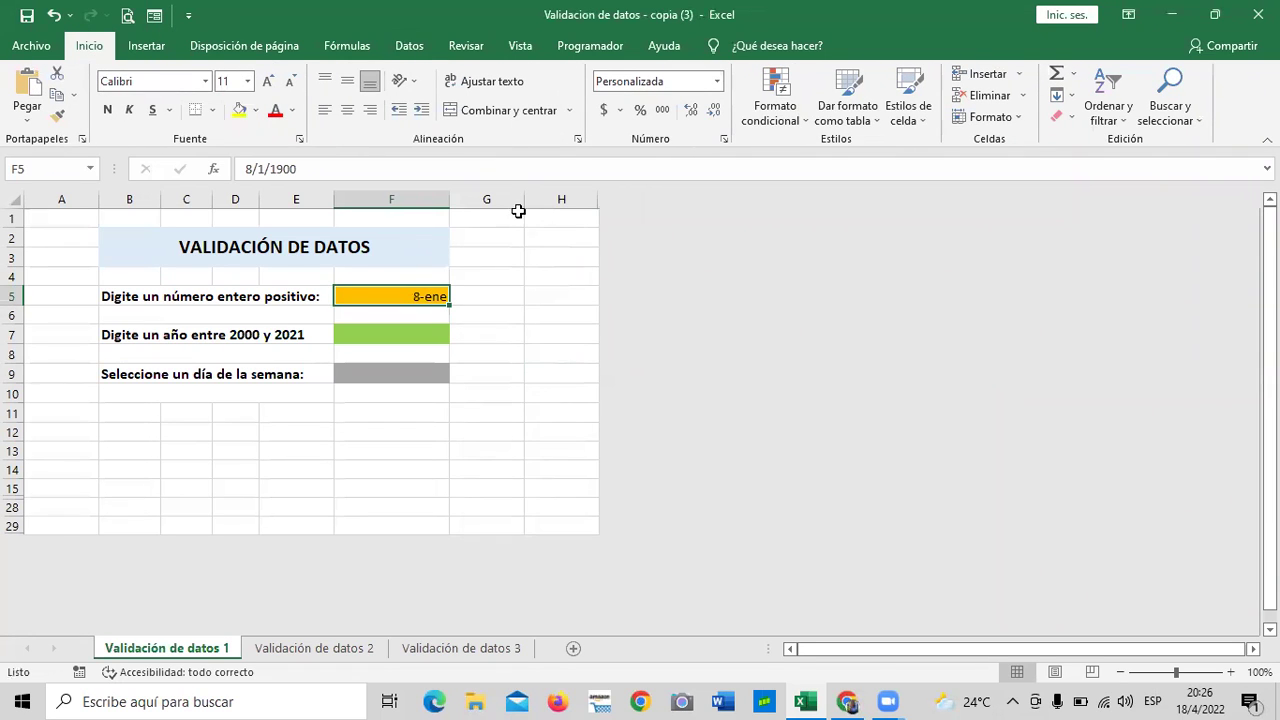
left_click(716, 81)
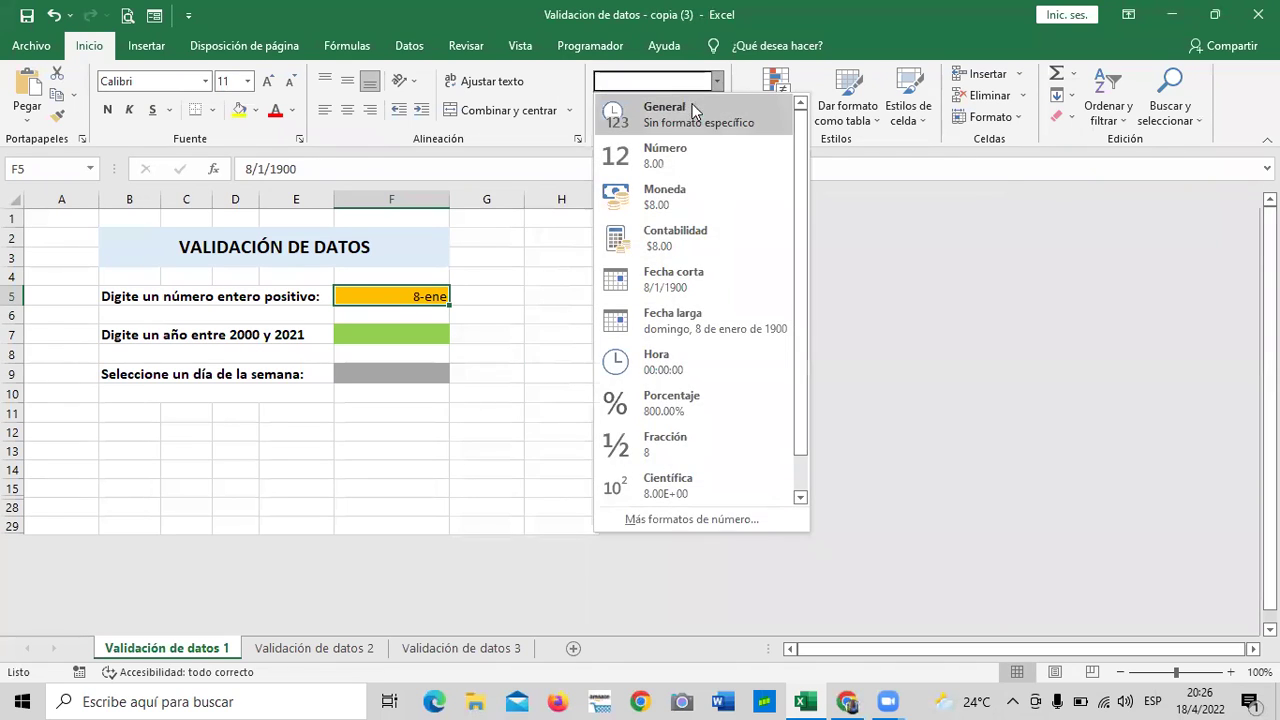
left_click(690, 112)
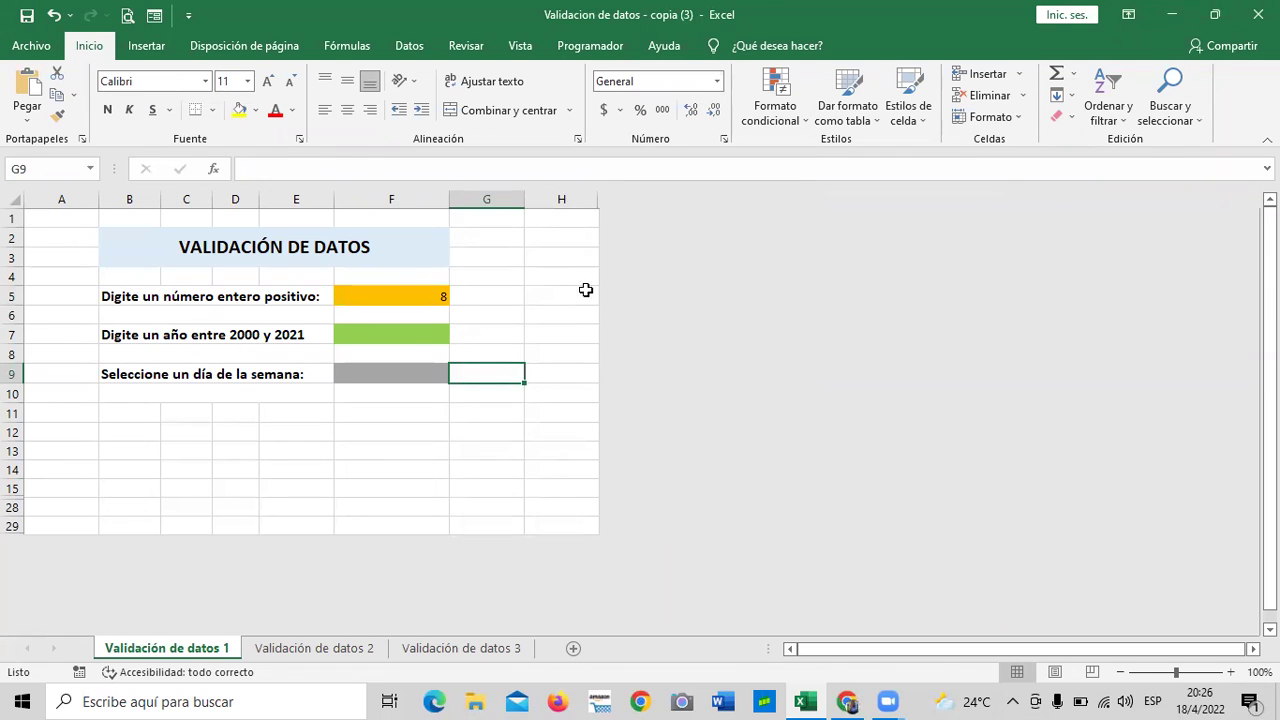
left_click(430, 334)
left_click(398, 379)
Step: Enter 9 in F5, then try 15 and cancel the rejection
left_click(406, 292)
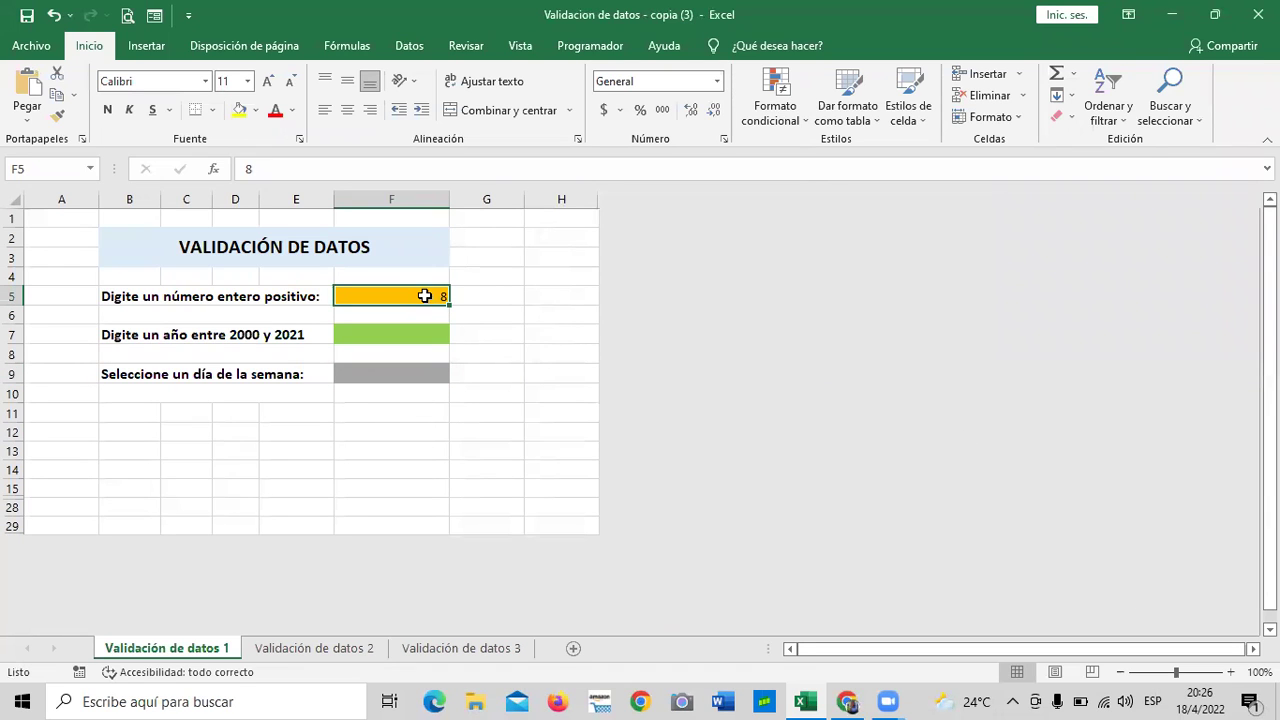
type("9")
key("Return")
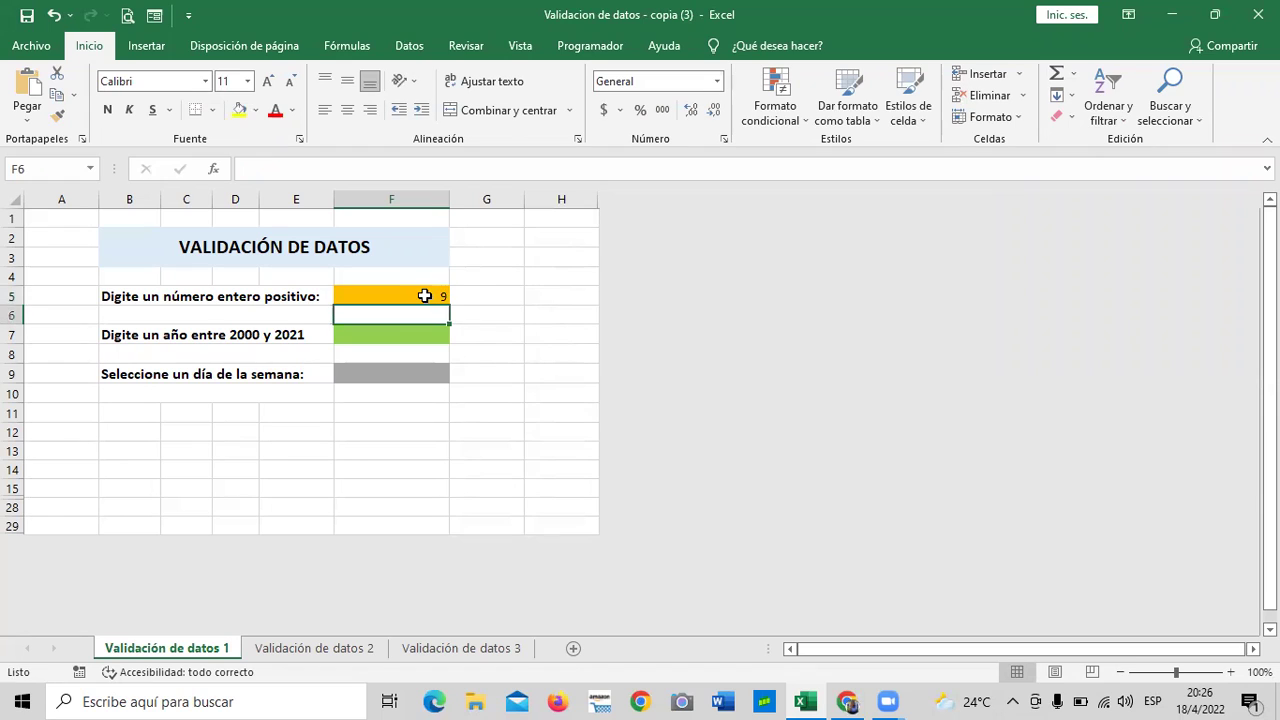
left_click(424, 296)
type("15")
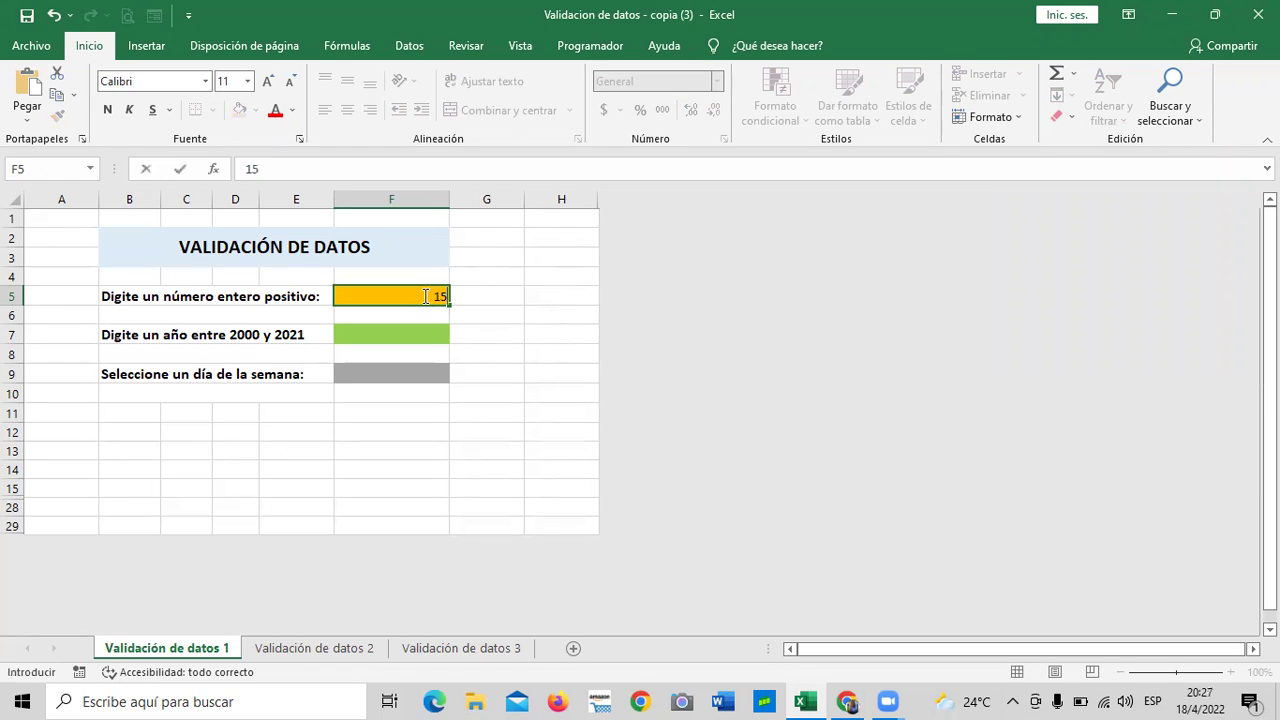
key("Return")
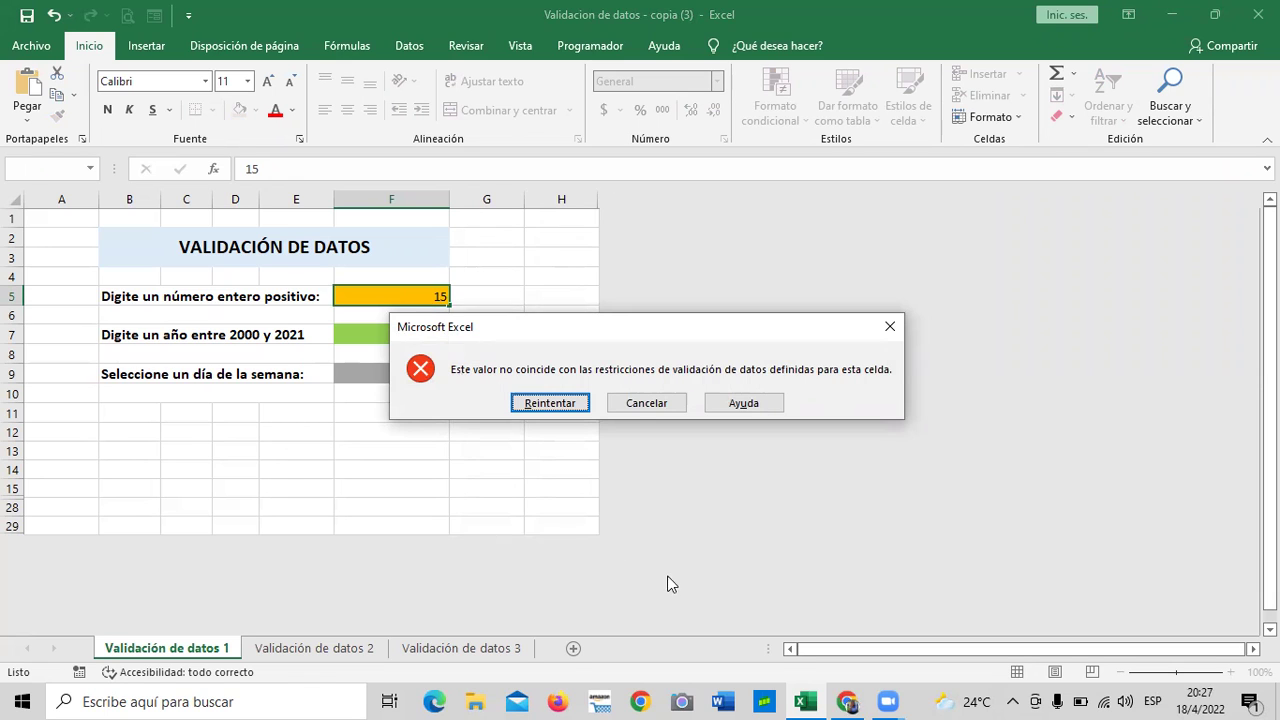
left_click(652, 403)
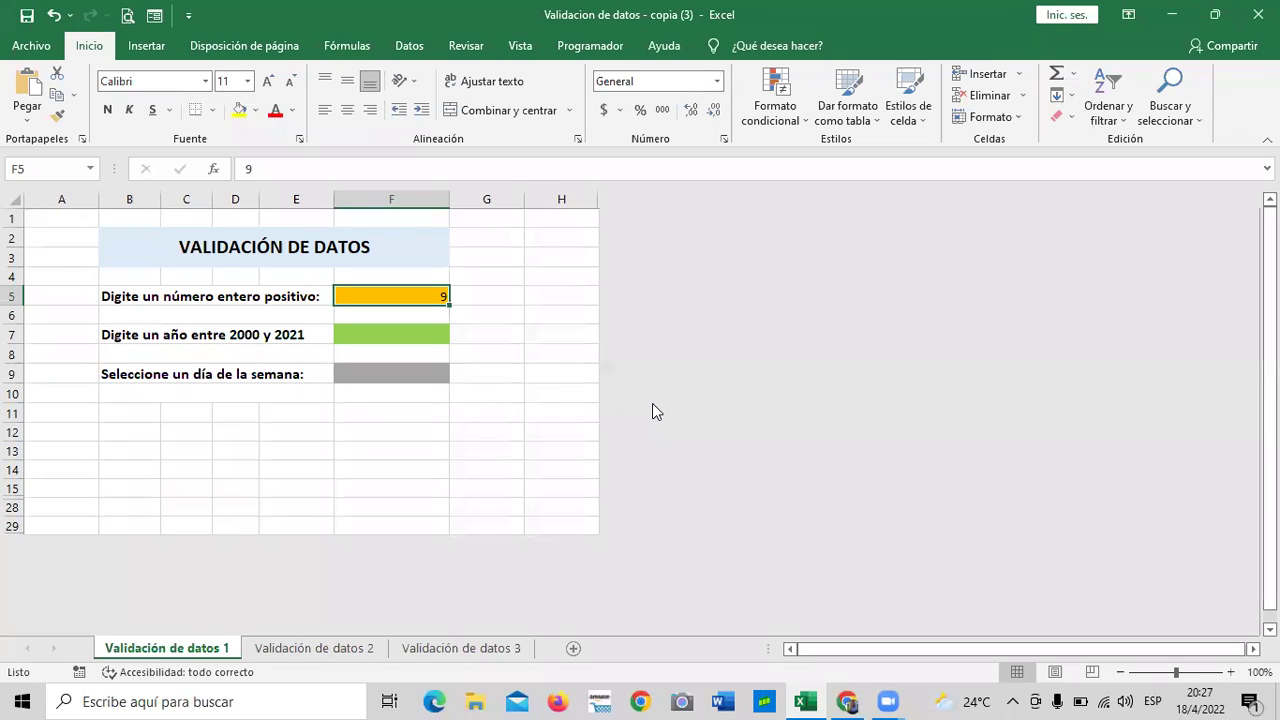
Step: Try 12 in F5 twice and cancel the rejection so F5 keeps 9
type("12")
key("Return")
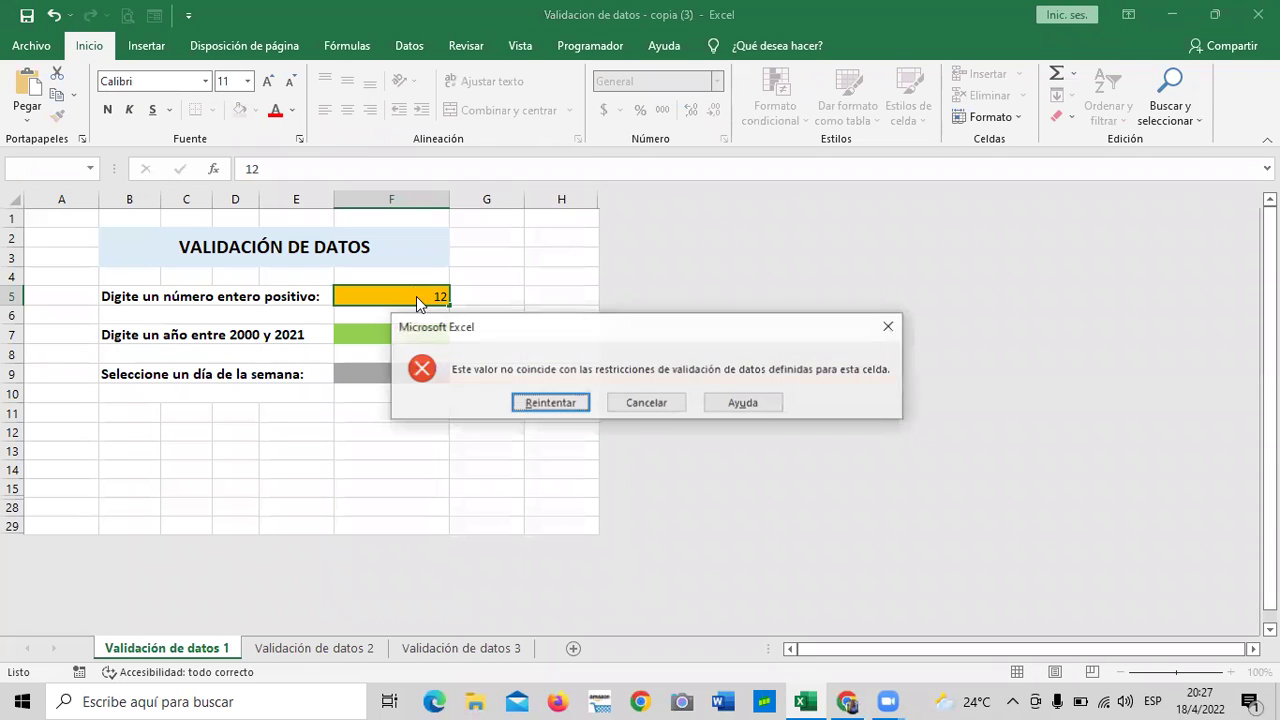
left_click(563, 401)
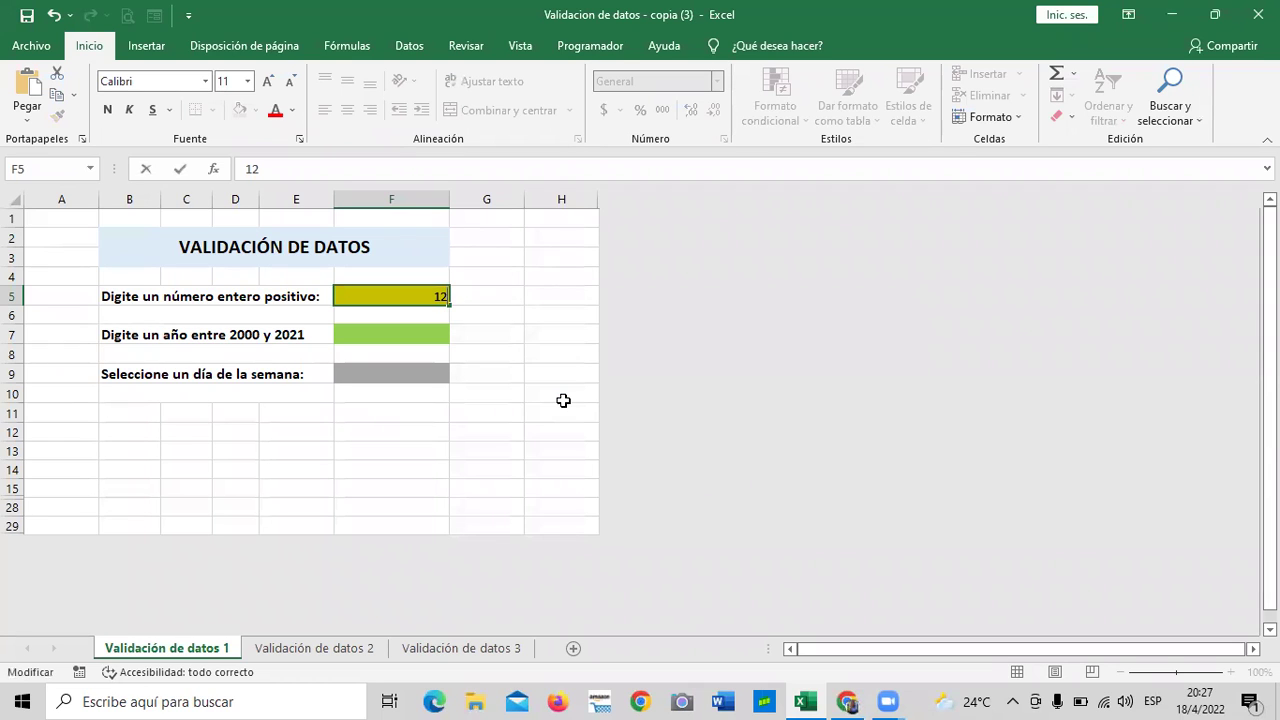
key("Return")
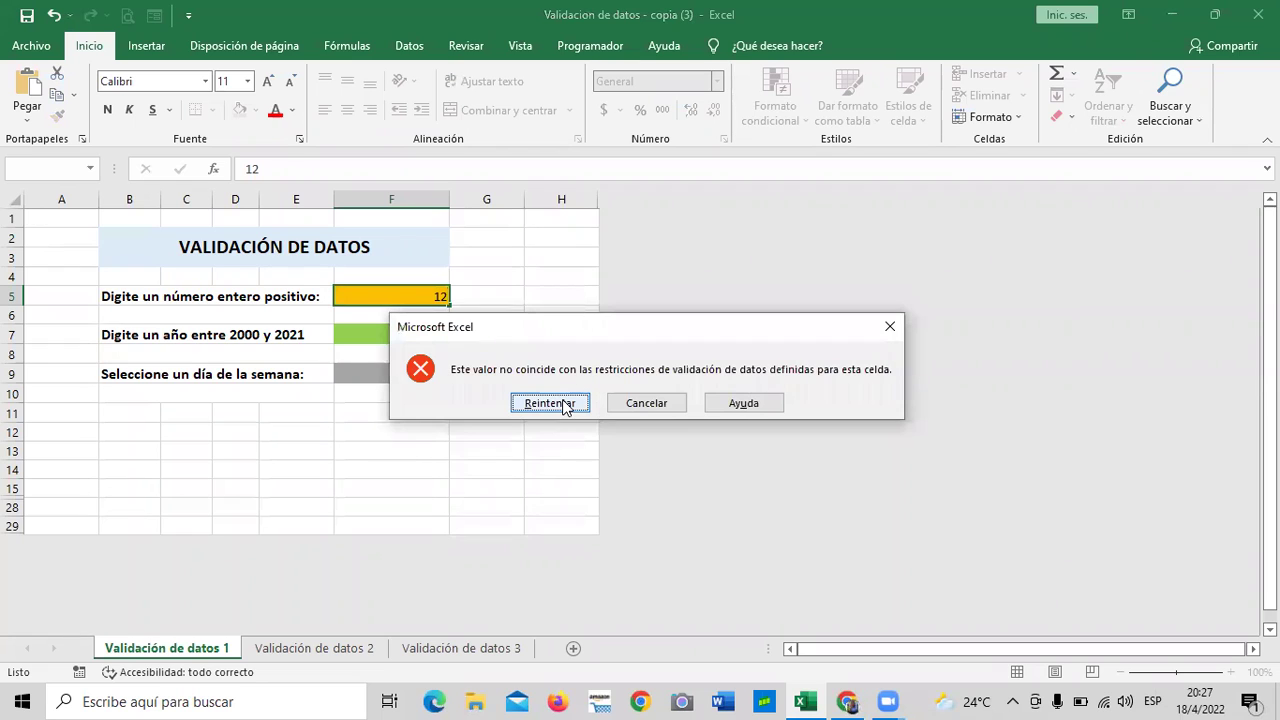
left_click(648, 403)
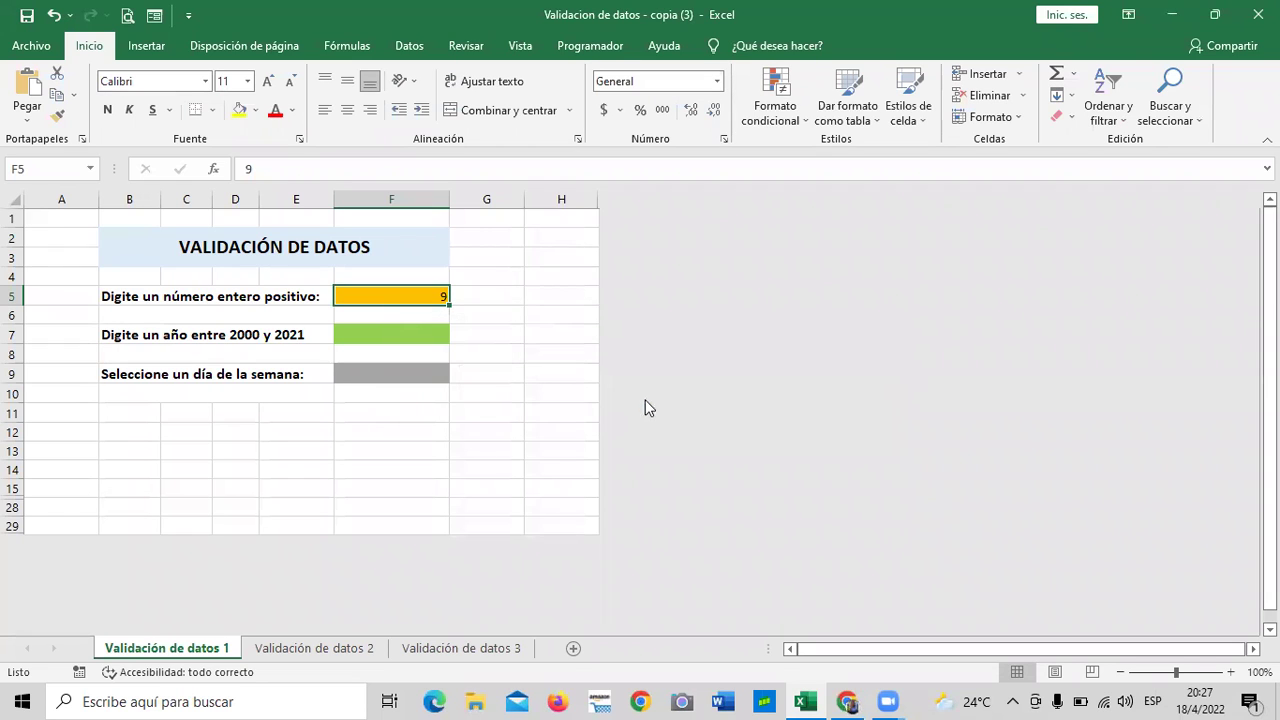
left_click(505, 389)
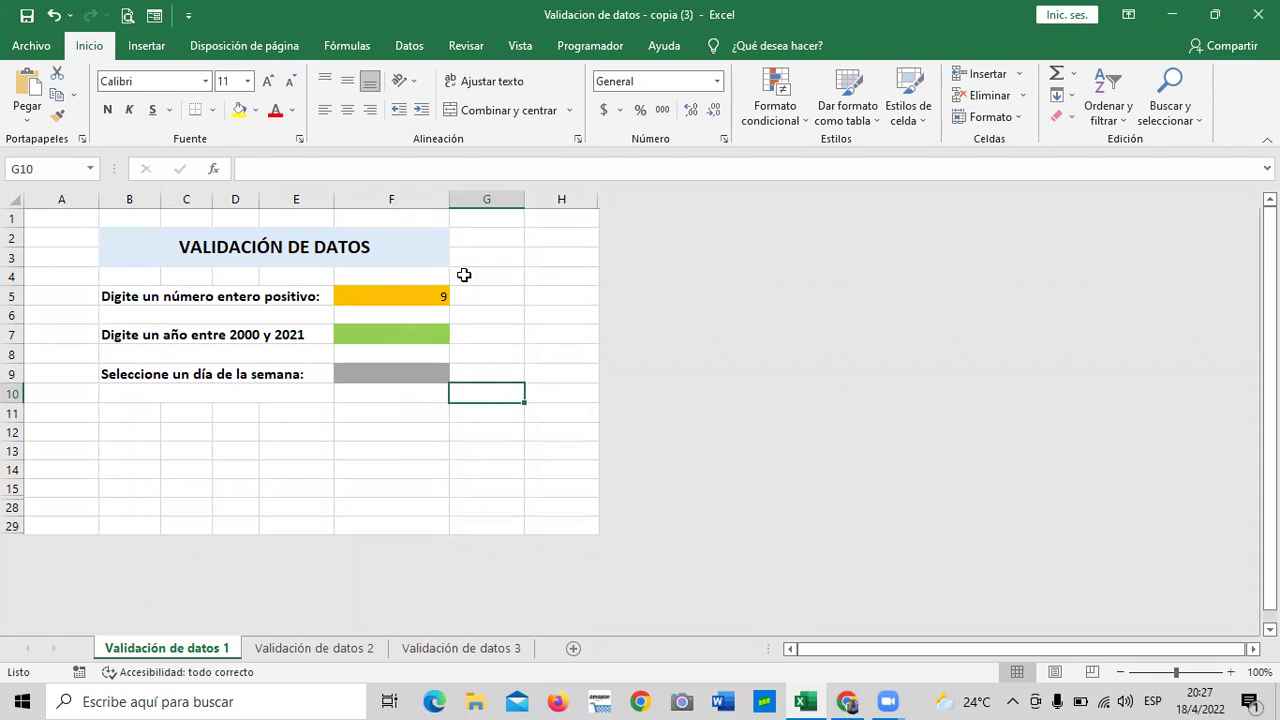
left_click(398, 294)
left_click(536, 362)
left_click(406, 298)
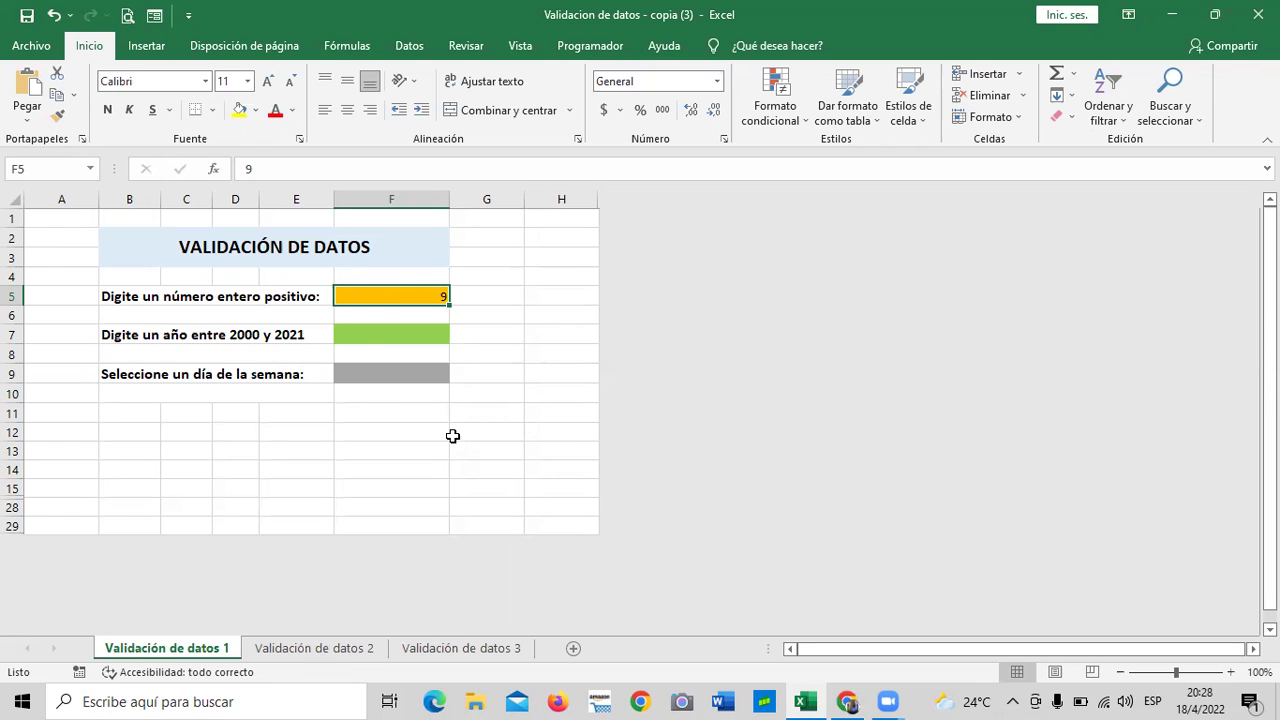
left_click(505, 404)
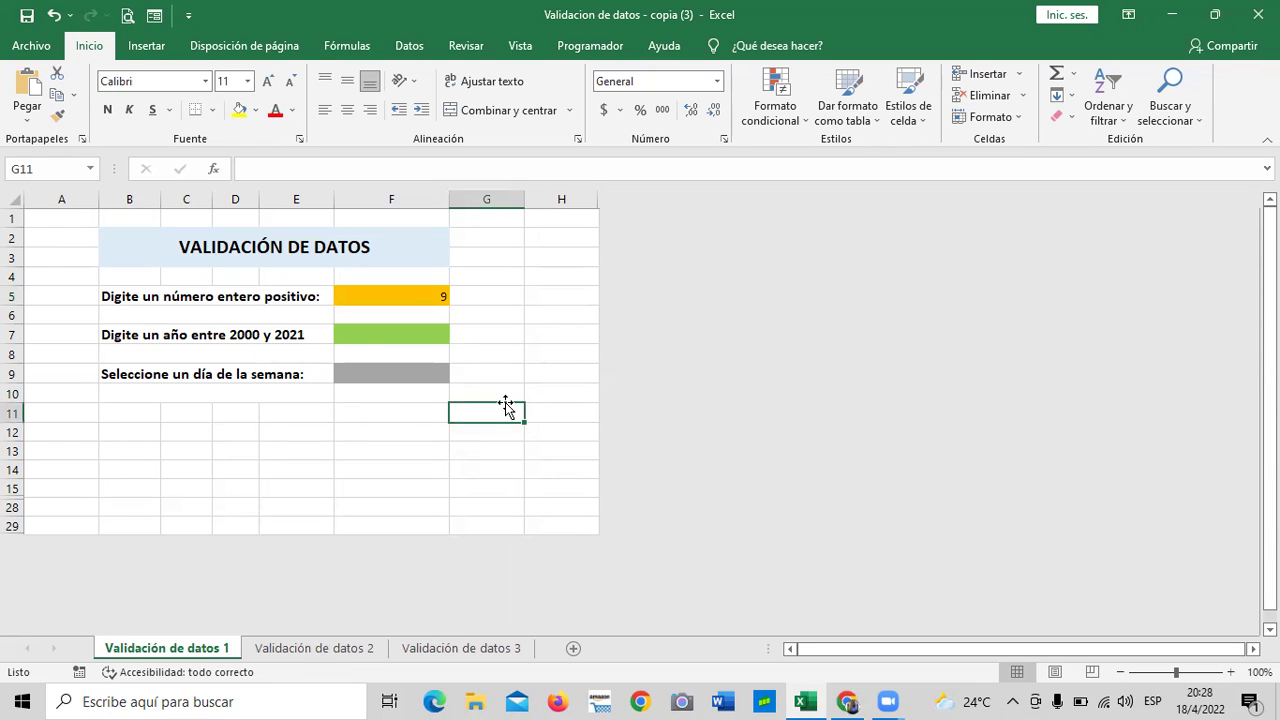
left_click(392, 333)
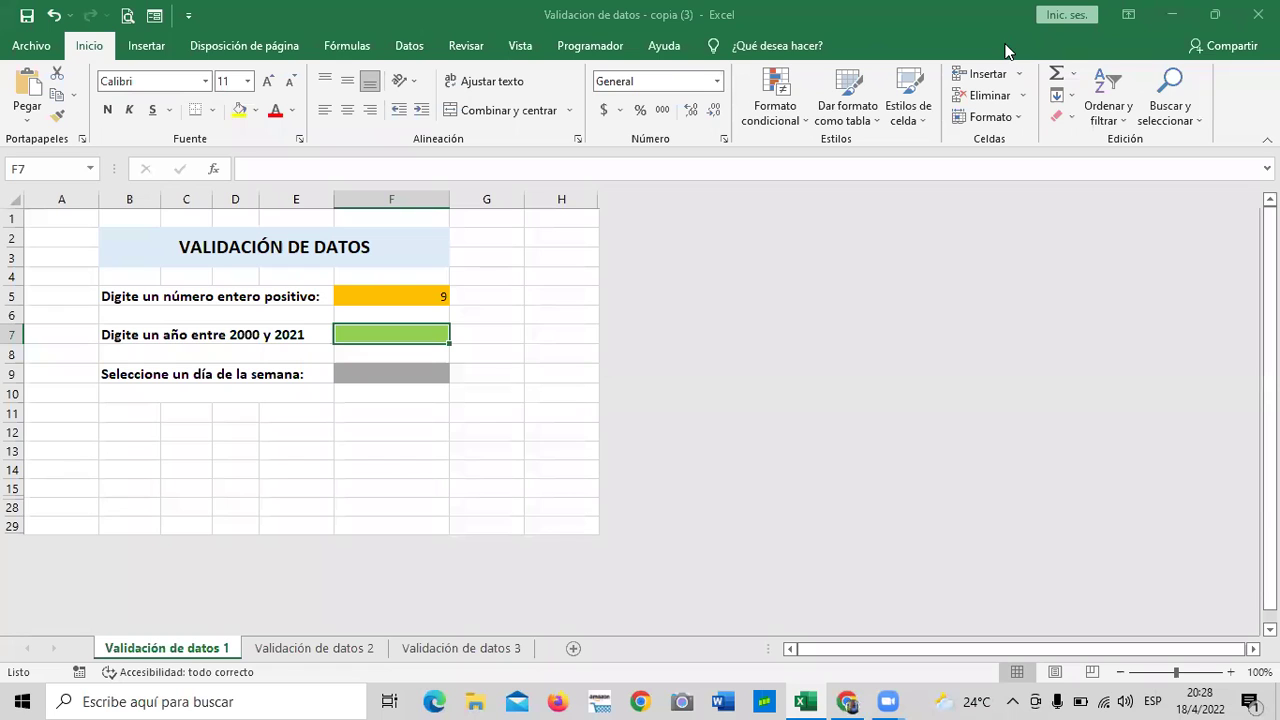
Step: Open Validación de datos for F7 and allow Fecha with the entre condition
left_click(406, 50)
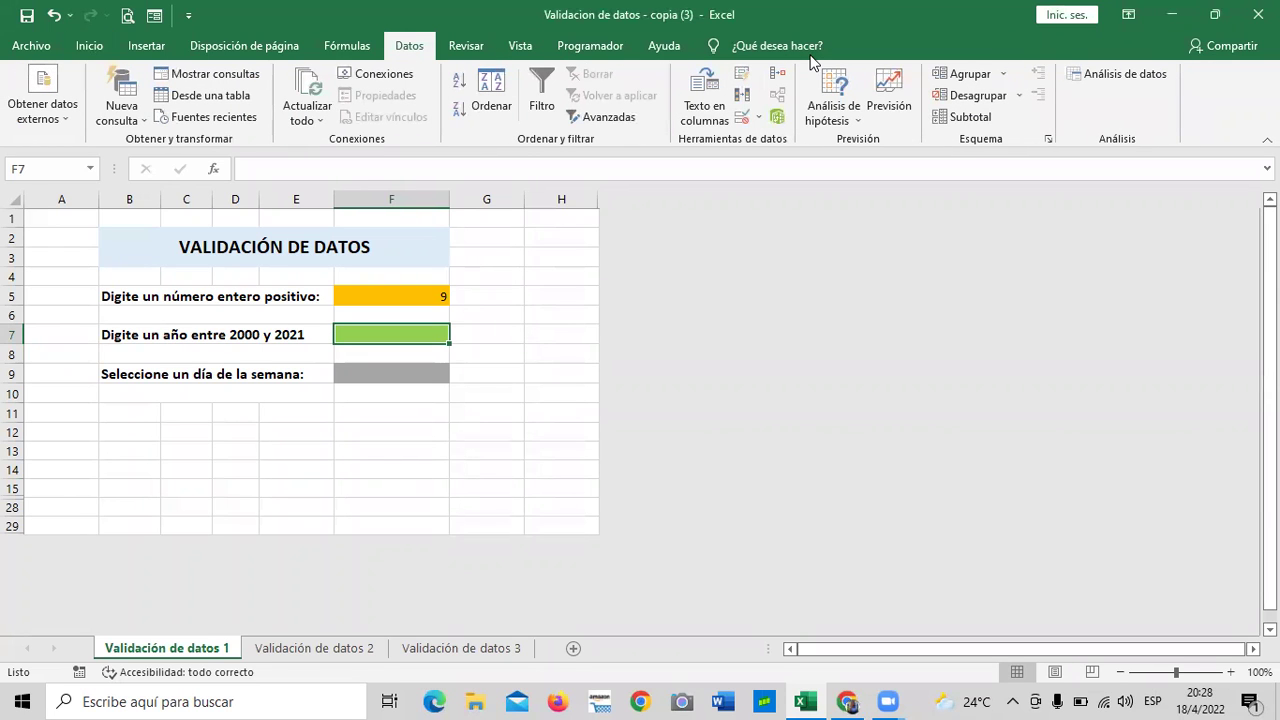
left_click(742, 118)
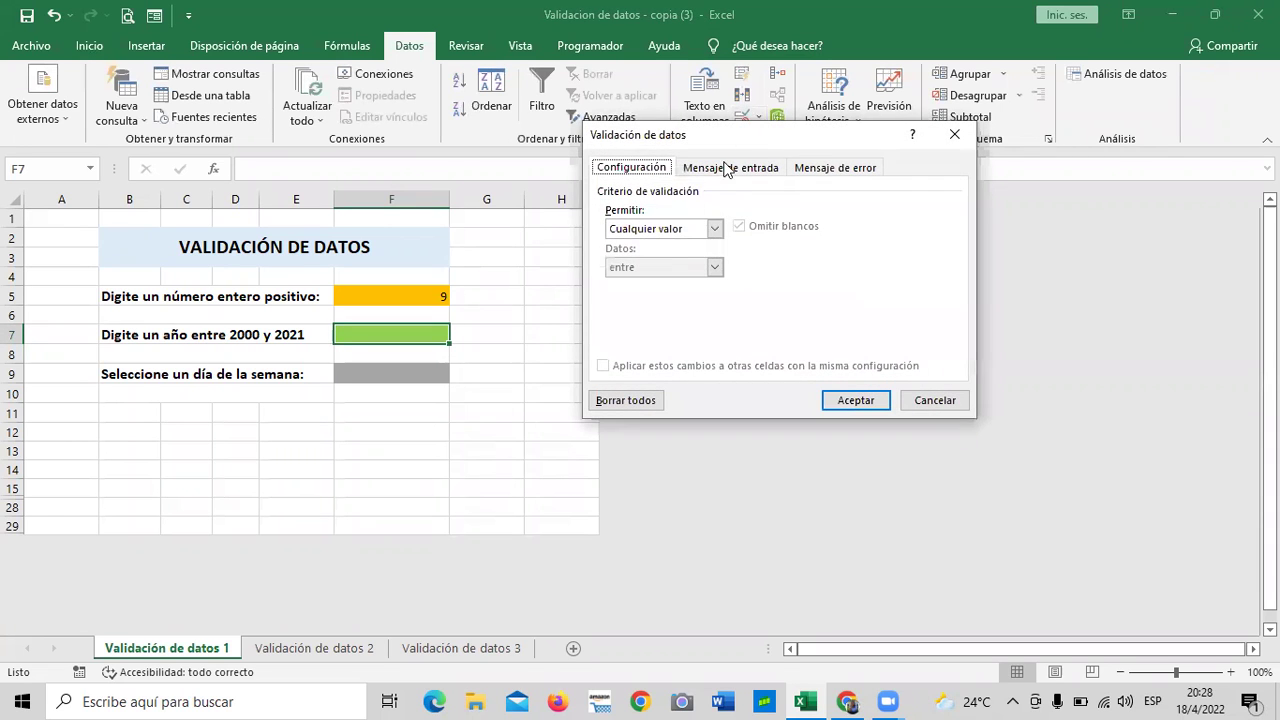
left_click(715, 228)
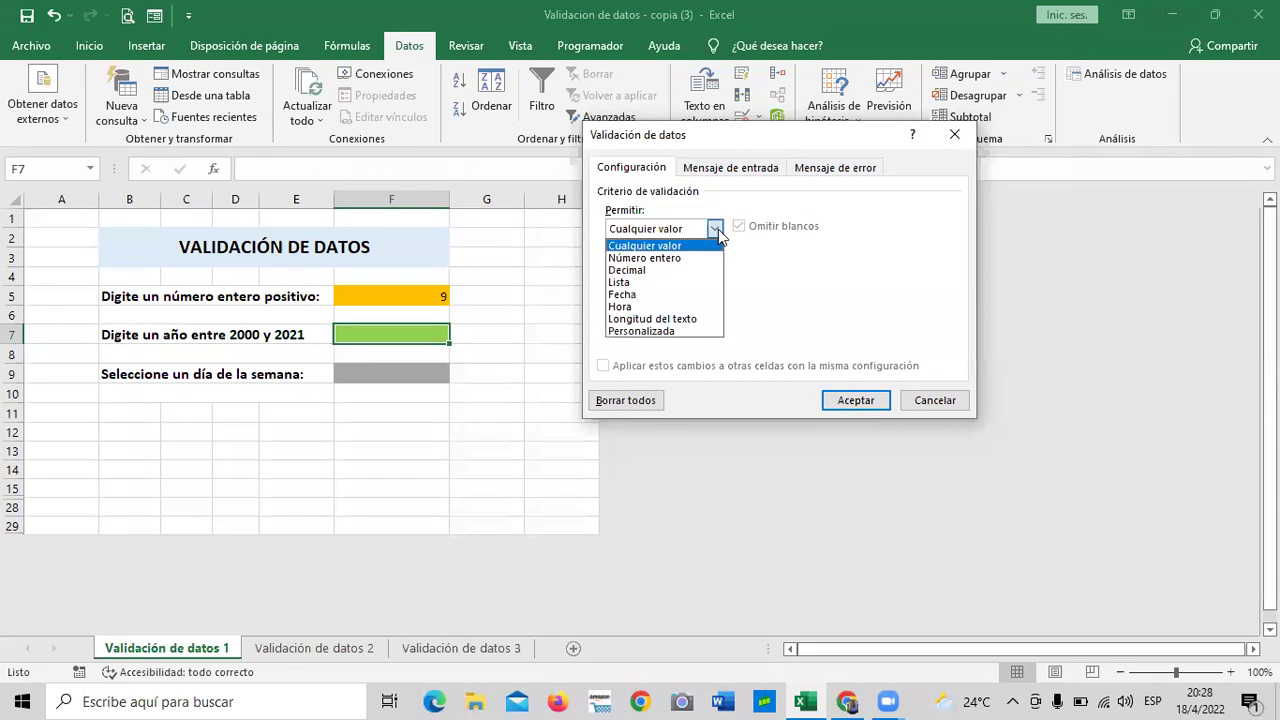
left_click(648, 295)
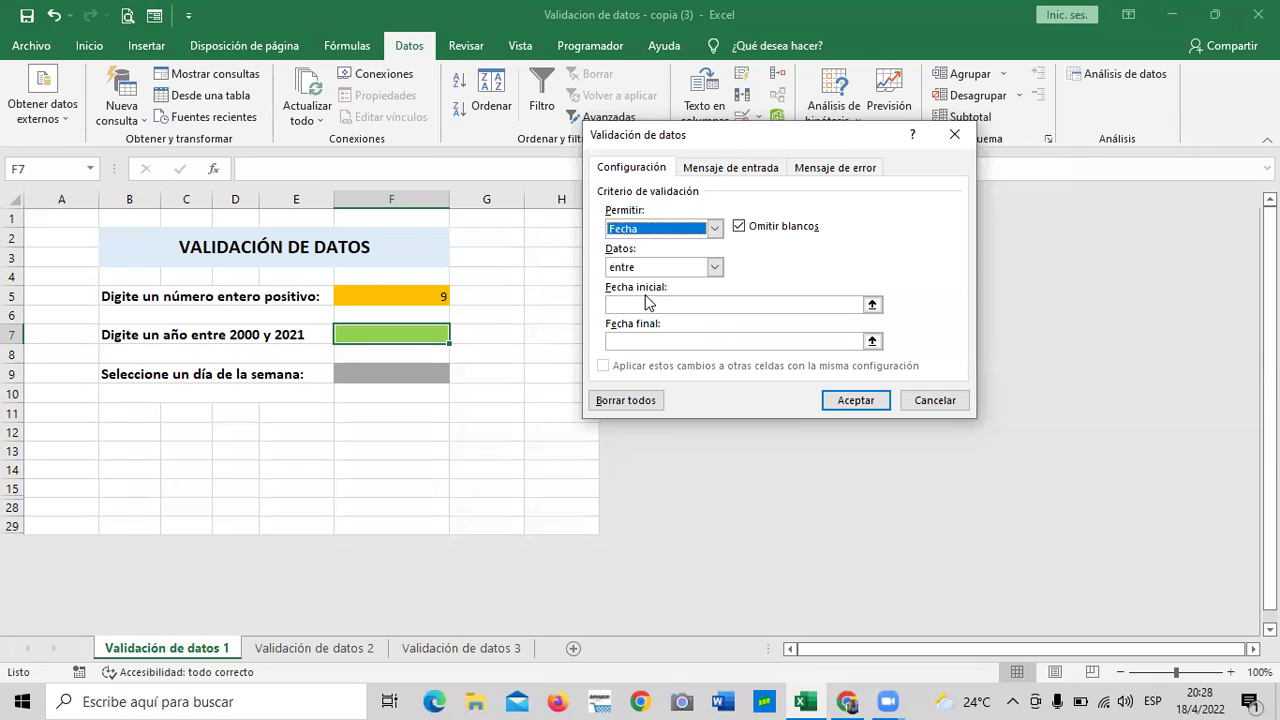
left_click(715, 267)
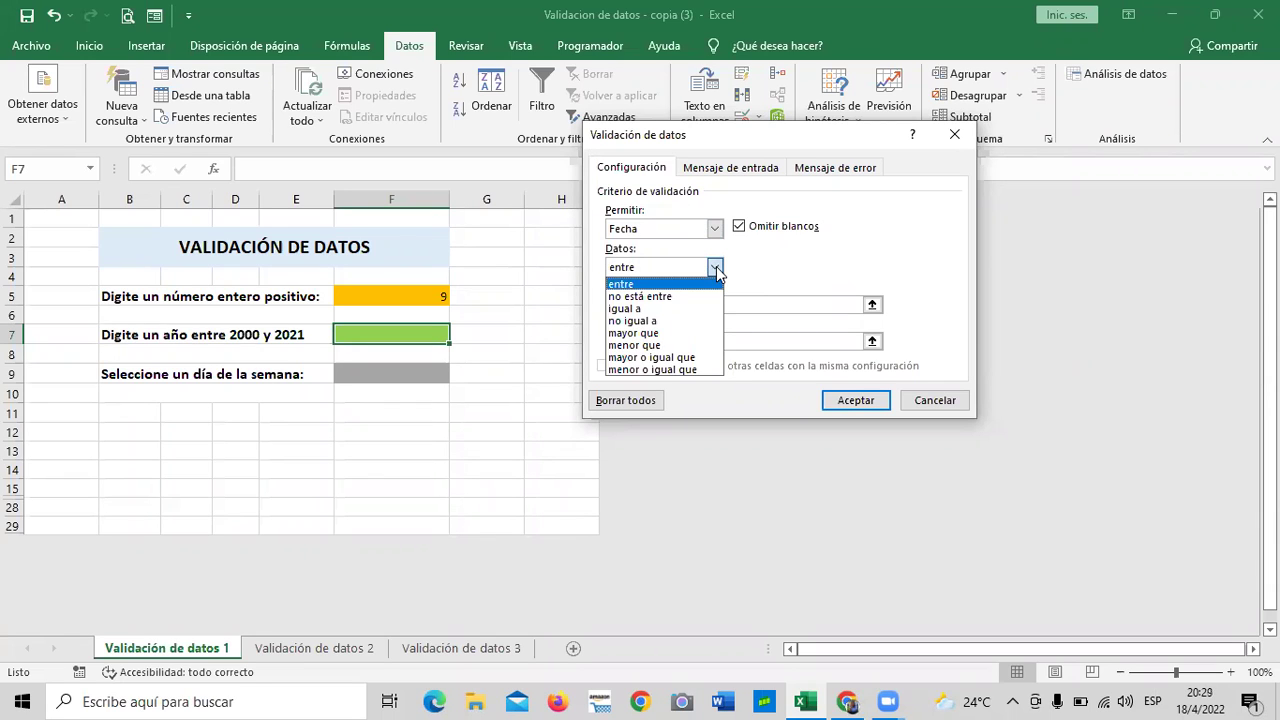
left_click(740, 260)
left_click(712, 266)
left_click(627, 284)
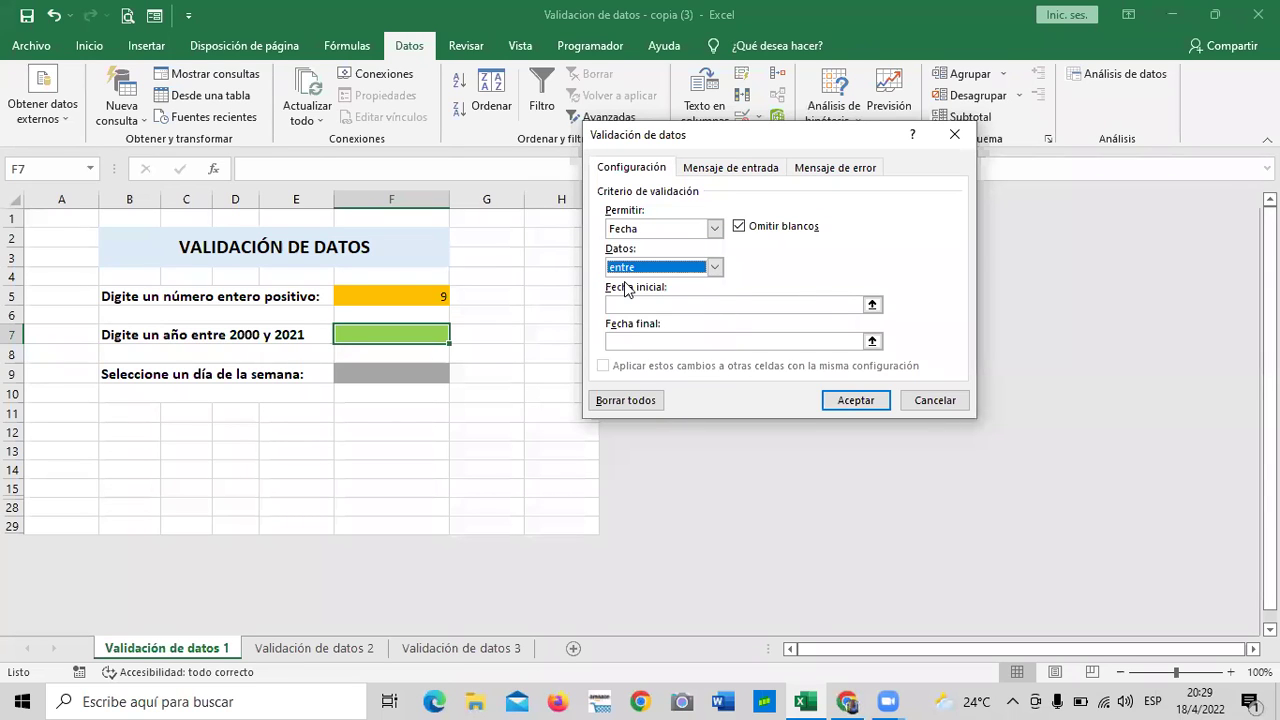
Step: Set Fecha inicial 1/1/2000 and Fecha final 31/12/2021, then accept the rule
left_click(705, 305)
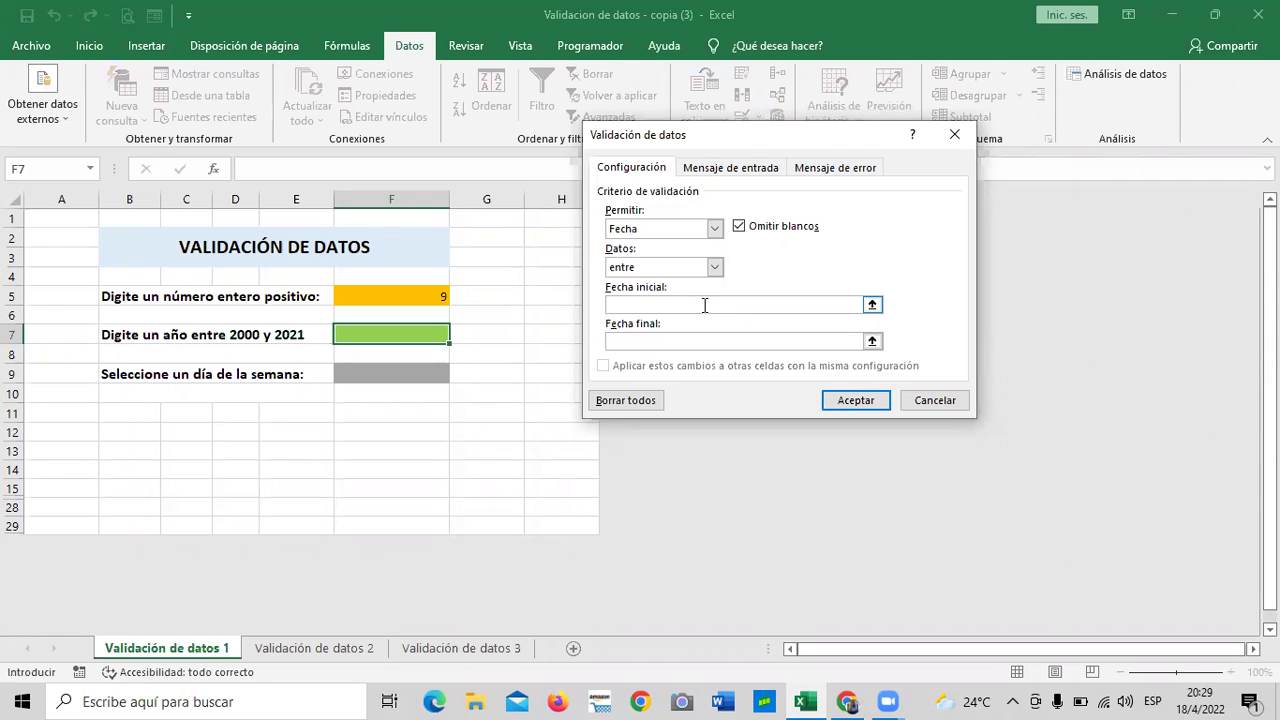
left_click(693, 341)
type("2")
key("BackSpace")
type("1/")
type("1")
type("/")
type("2000")
left_click(778, 338)
type("31/")
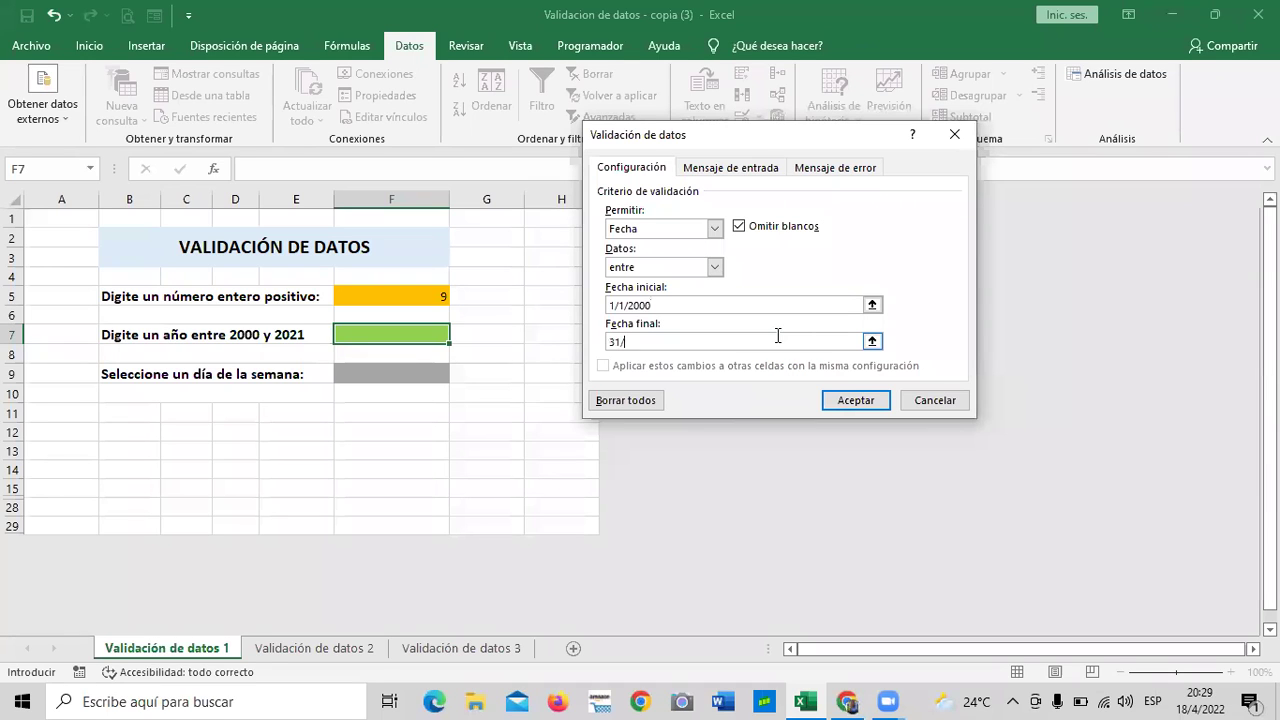
type("12/2021")
left_click(853, 399)
left_click(510, 455)
left_click(385, 329)
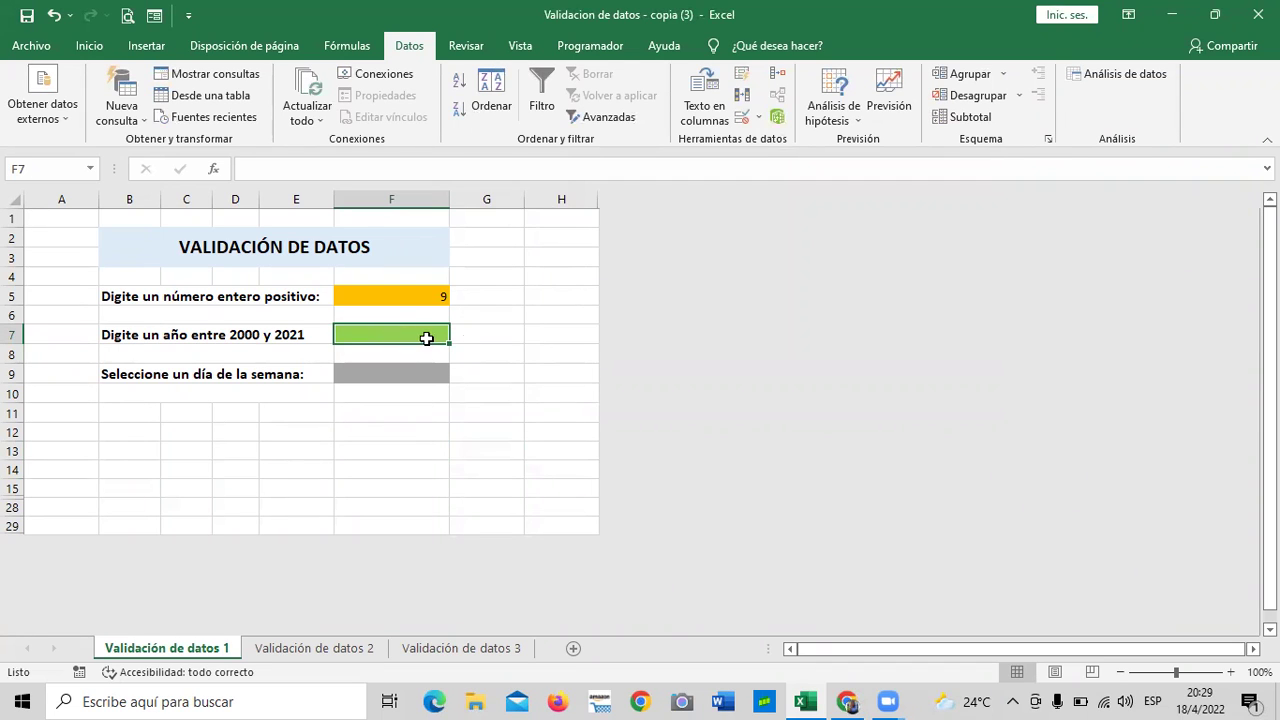
Step: Test F7 with 2022 and 2015, both rejected, and clear the cell
type("2022")
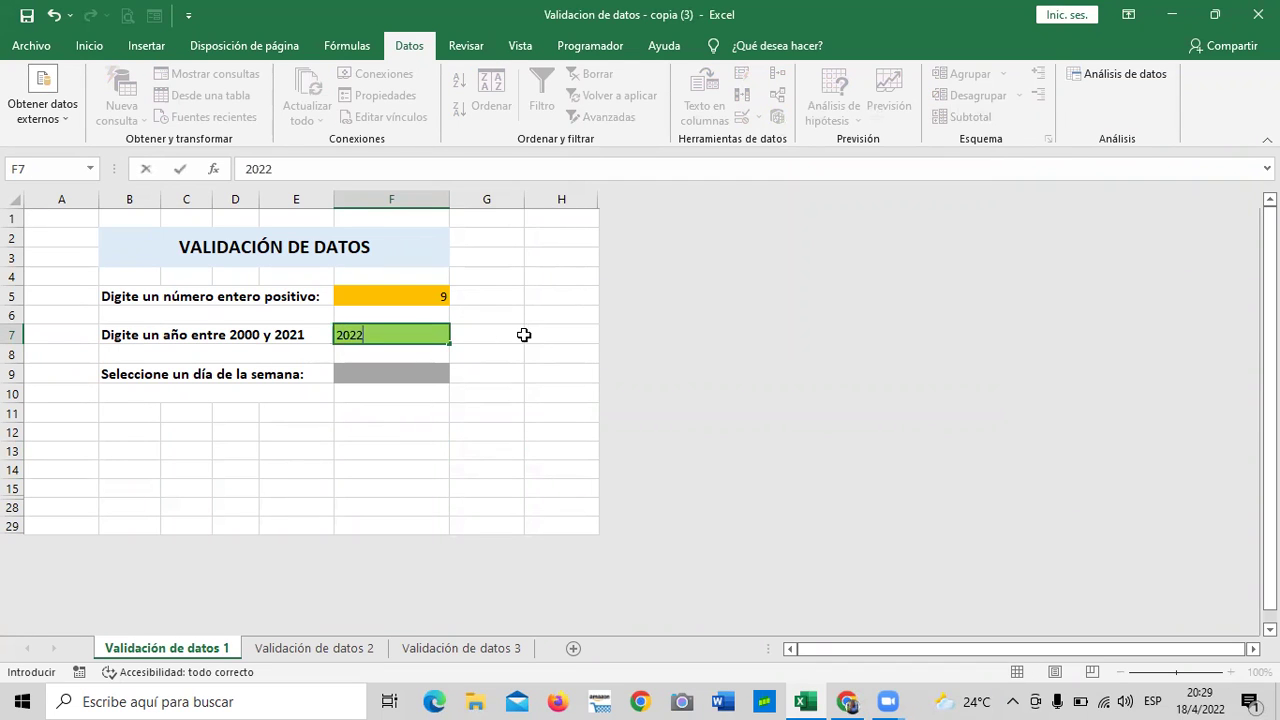
key("Return")
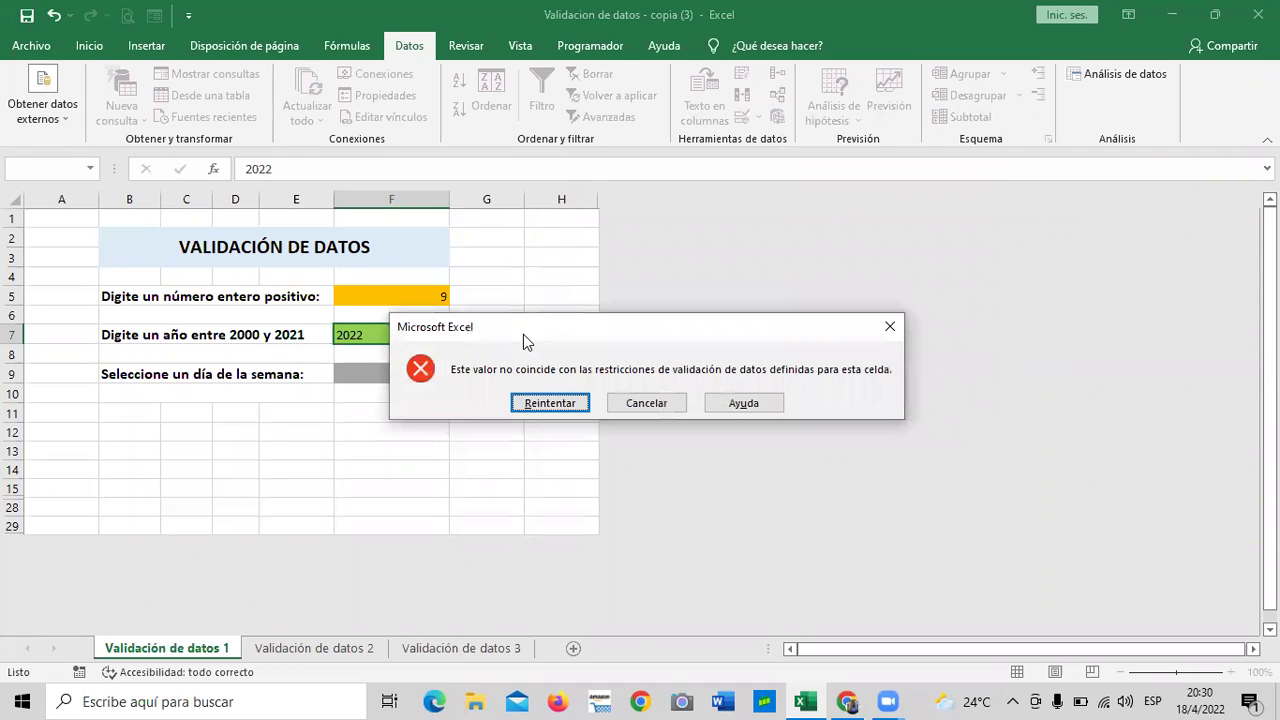
left_click(545, 403)
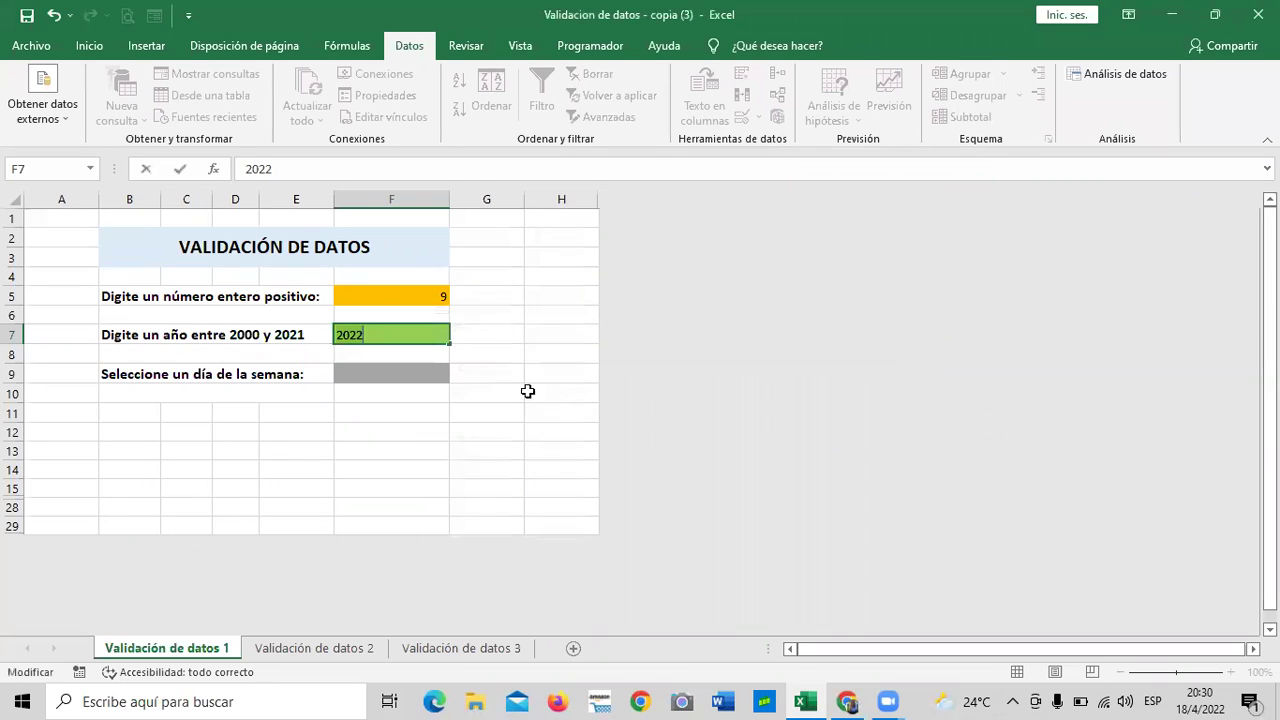
key("BackSpace")
type("2")
type("015")
key("Return")
double_click(422, 335)
key("BackSpace")
key("BackSpace")
key("BackSpace")
key("BackSpace")
key("Tab")
key("Down")
key("Down")
Step: Enter the date 10/10/2015 in F7
left_click(411, 335)
type("10/")
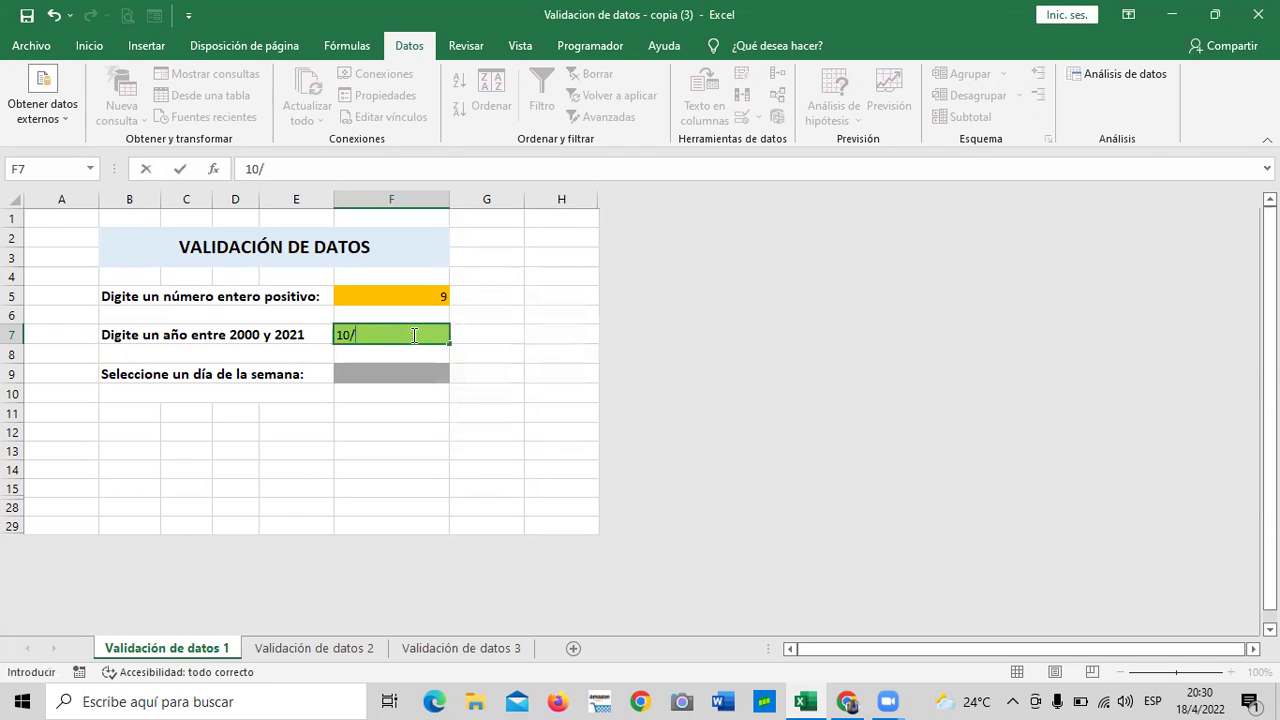
type("10/")
type("2015")
left_click(408, 354)
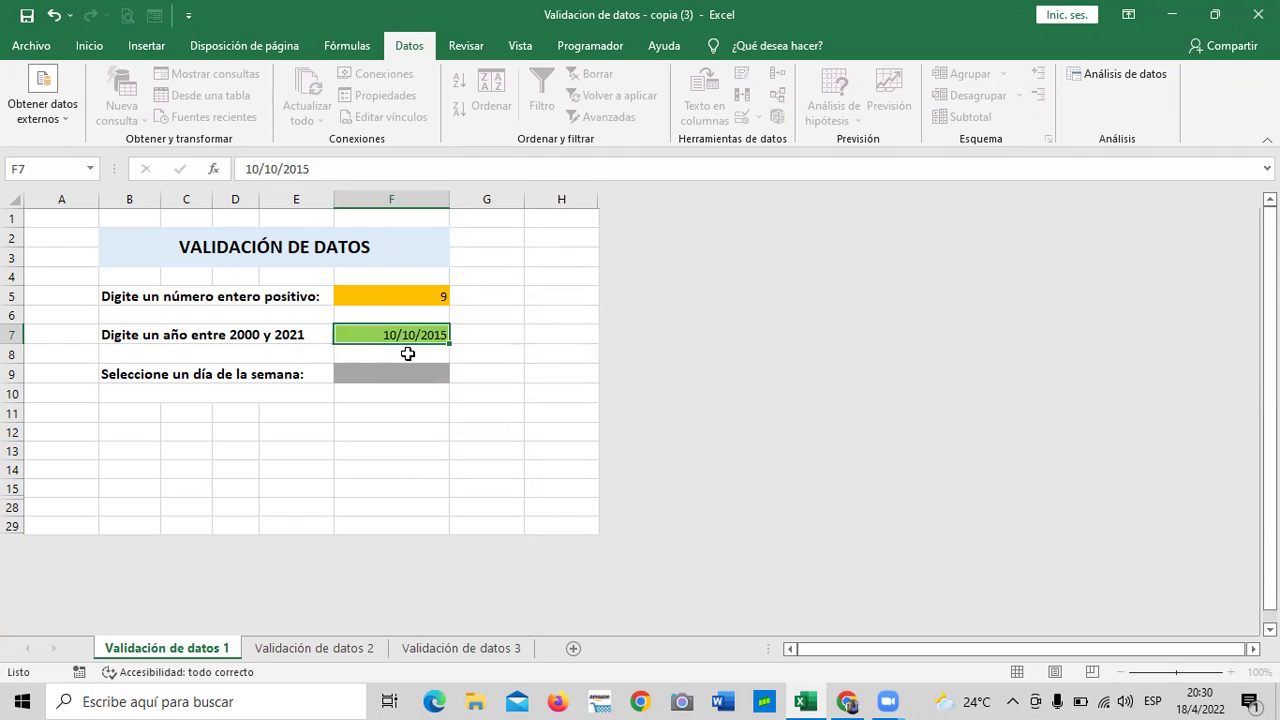
left_click(507, 357)
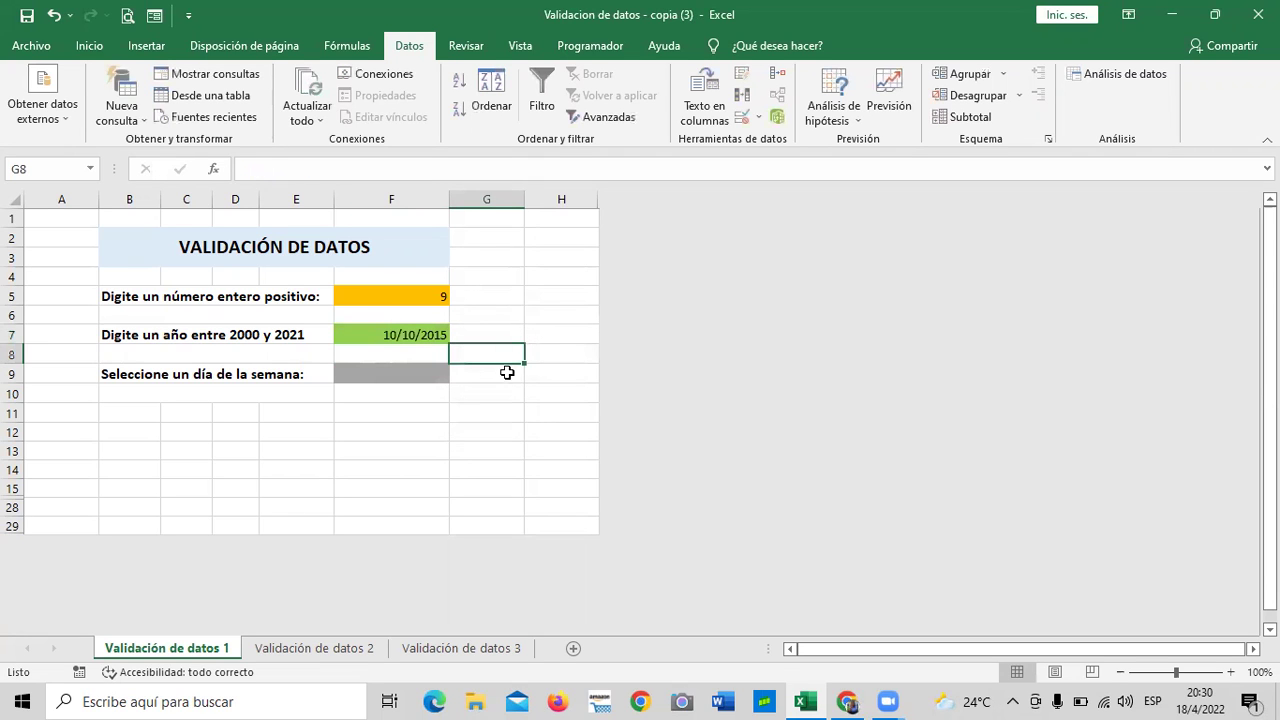
Step: Try changing F7 to 10/10/2022, then cancel the rejection so 10/10/2015 stays
left_click(411, 333)
left_click(352, 176)
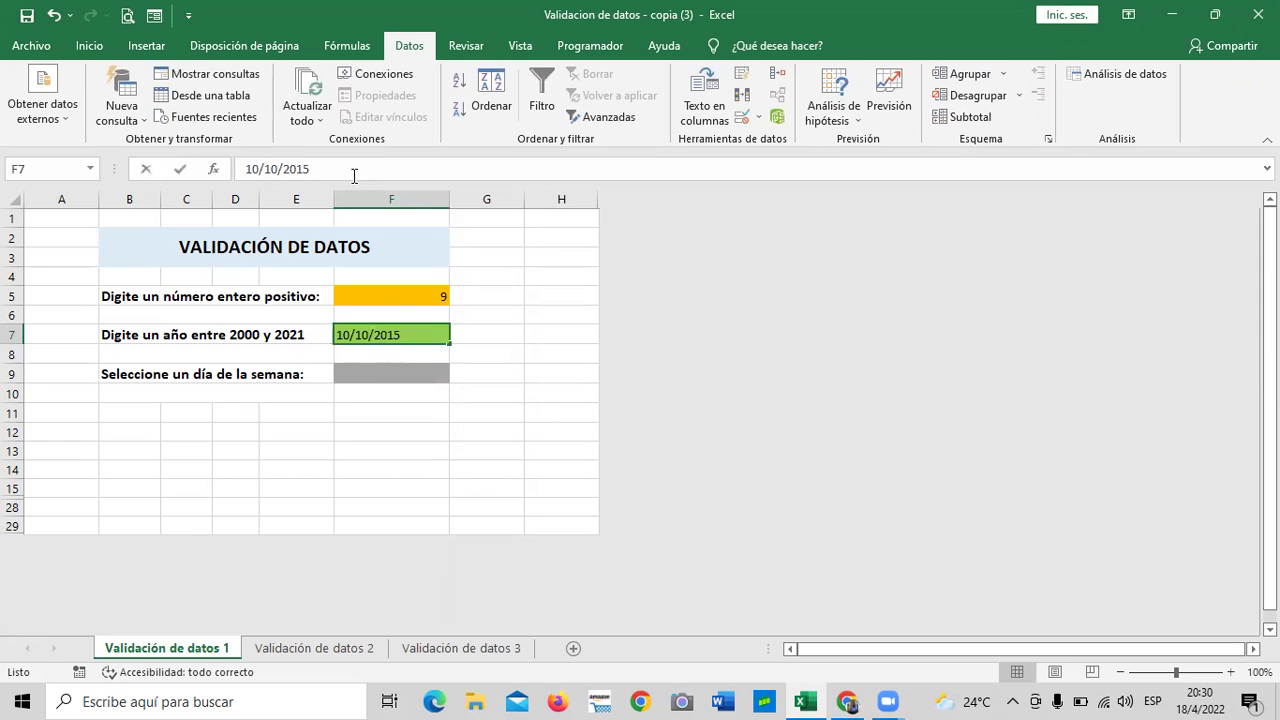
key("BackSpace")
key("BackSpace")
type("22")
key("Return")
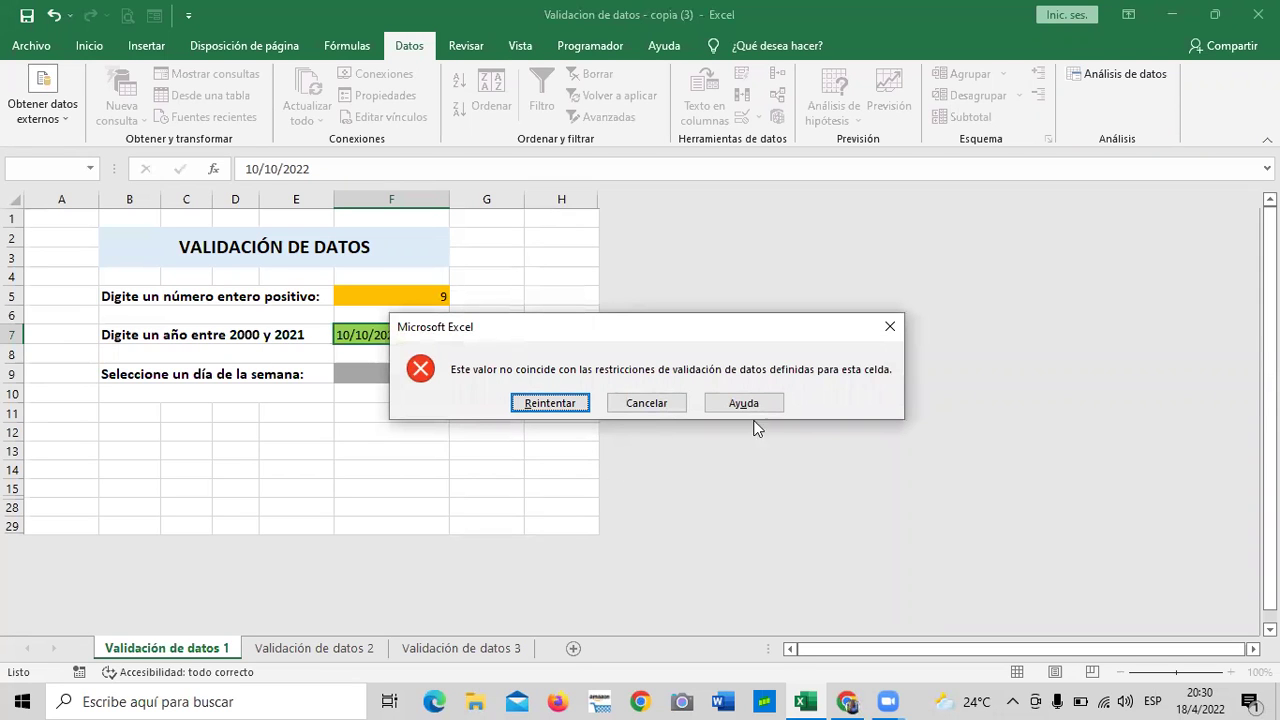
left_click(553, 400)
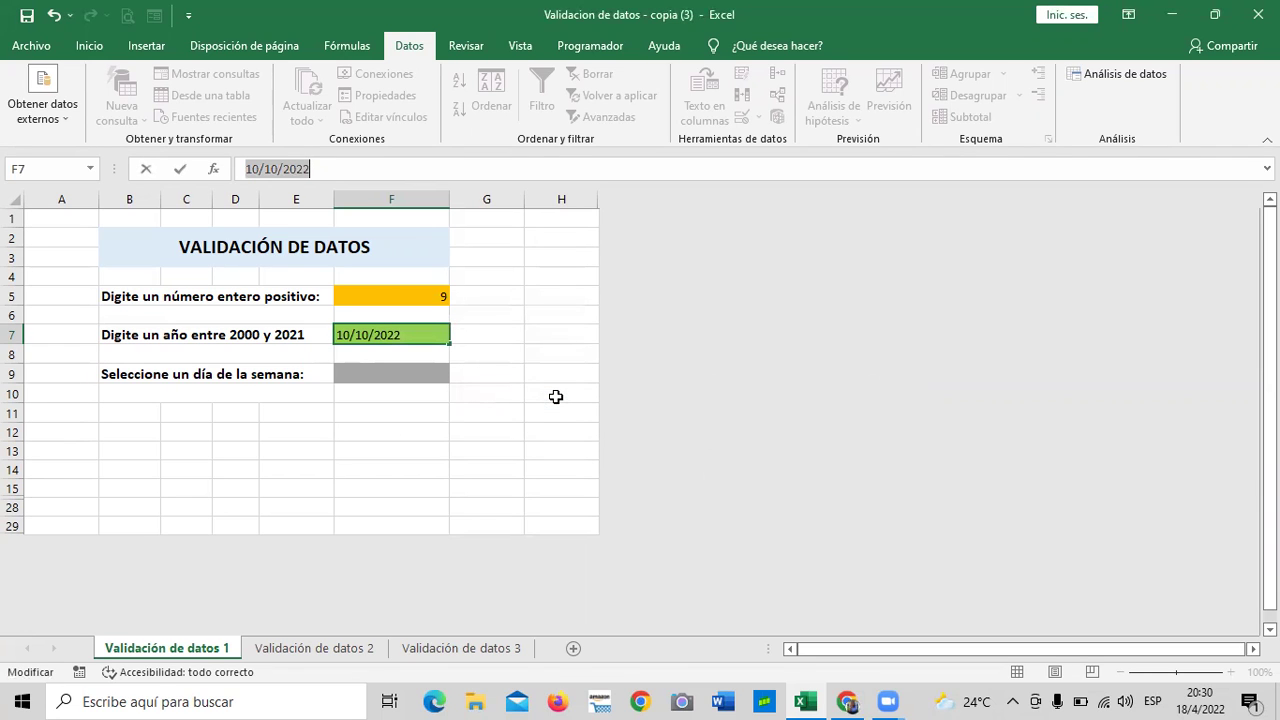
key("Return")
left_click(628, 403)
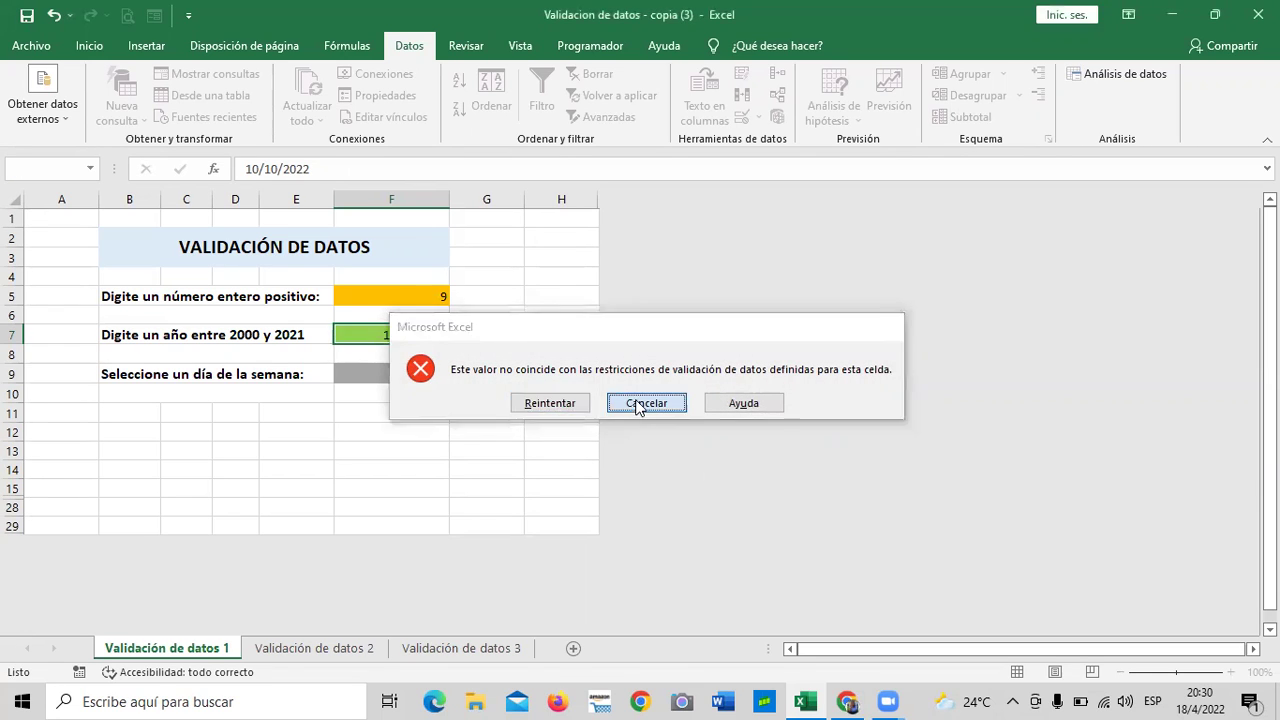
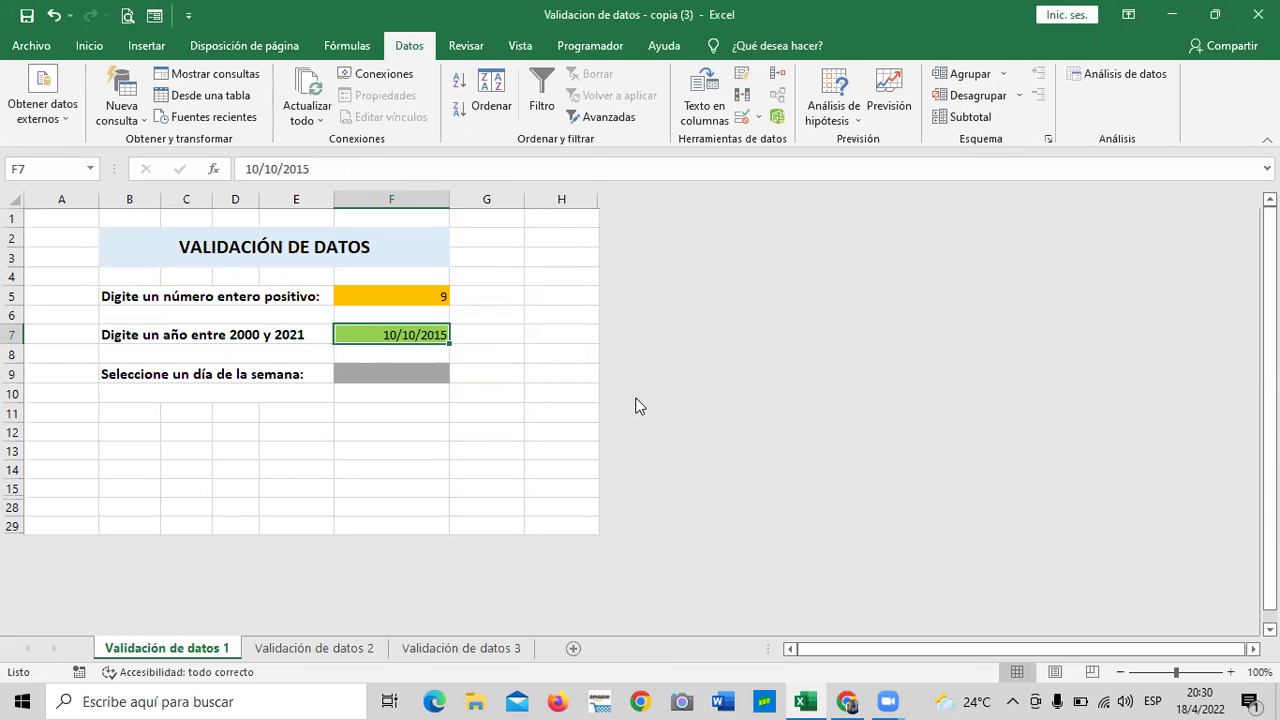
Step: Select F9 and start a Lista-type data validation rule, leaving the Origen box empty
left_click(514, 352)
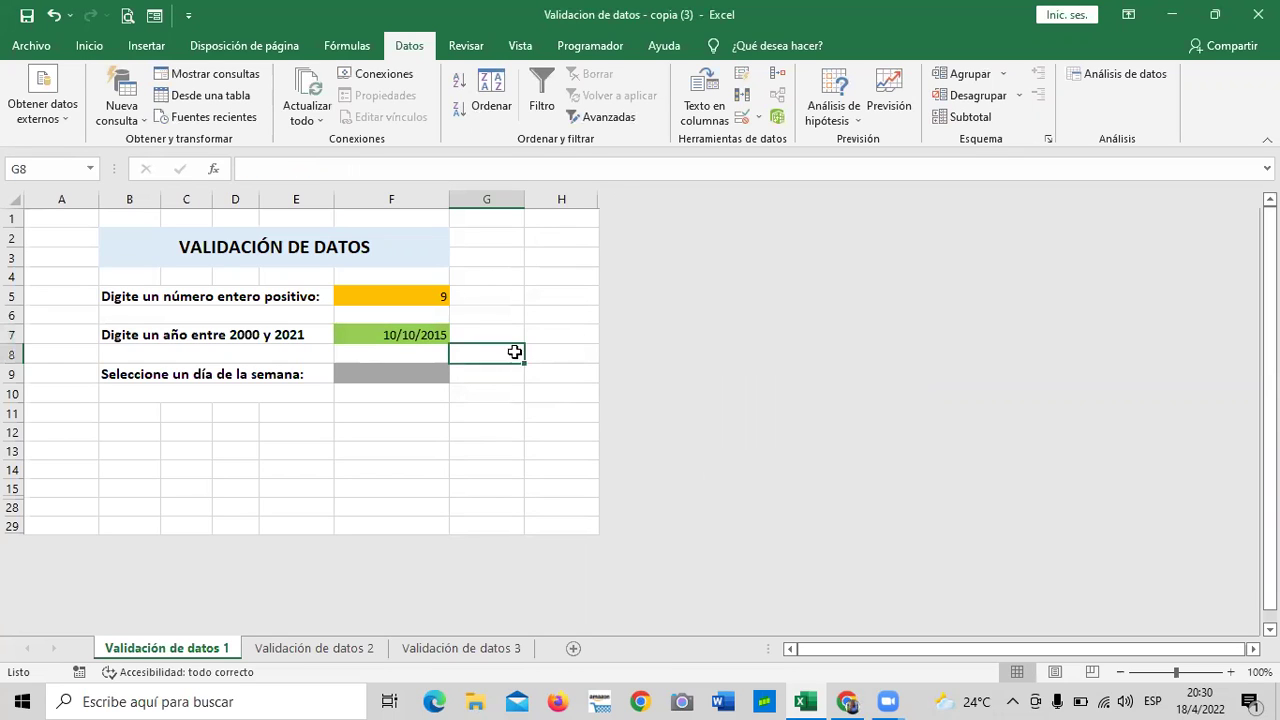
left_click(400, 376)
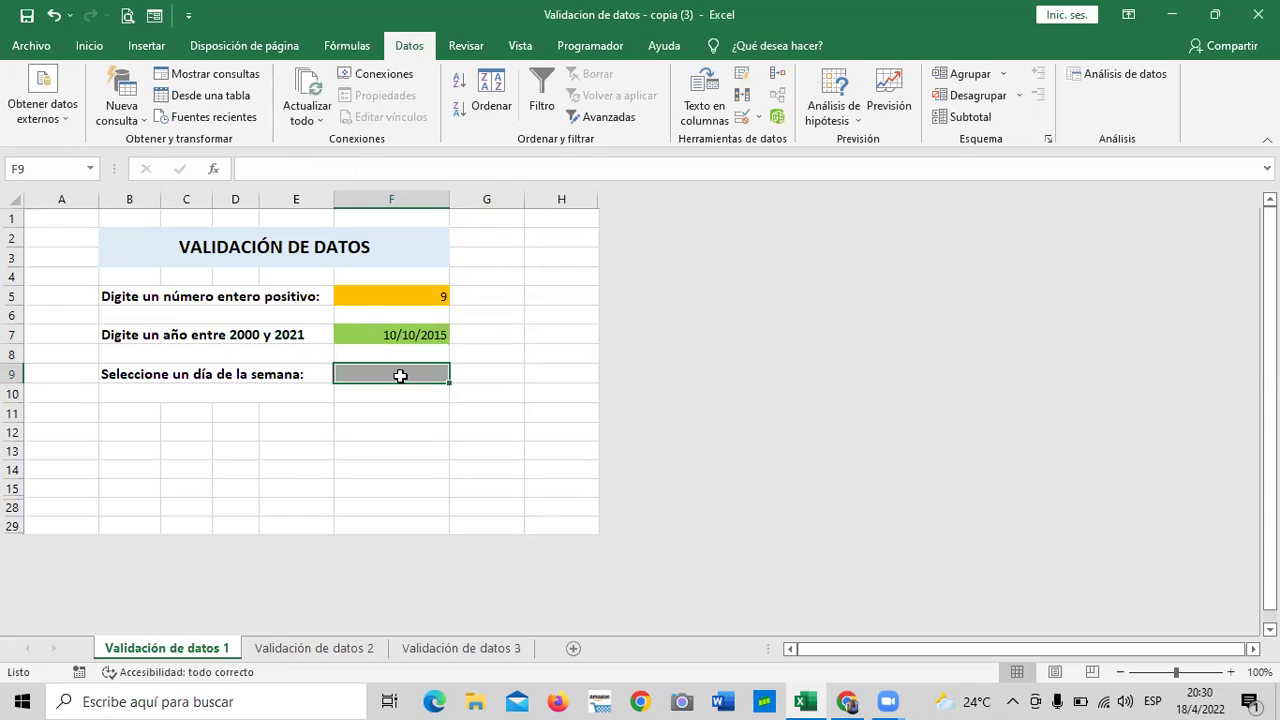
left_click(493, 414)
left_click(410, 376)
left_click(740, 118)
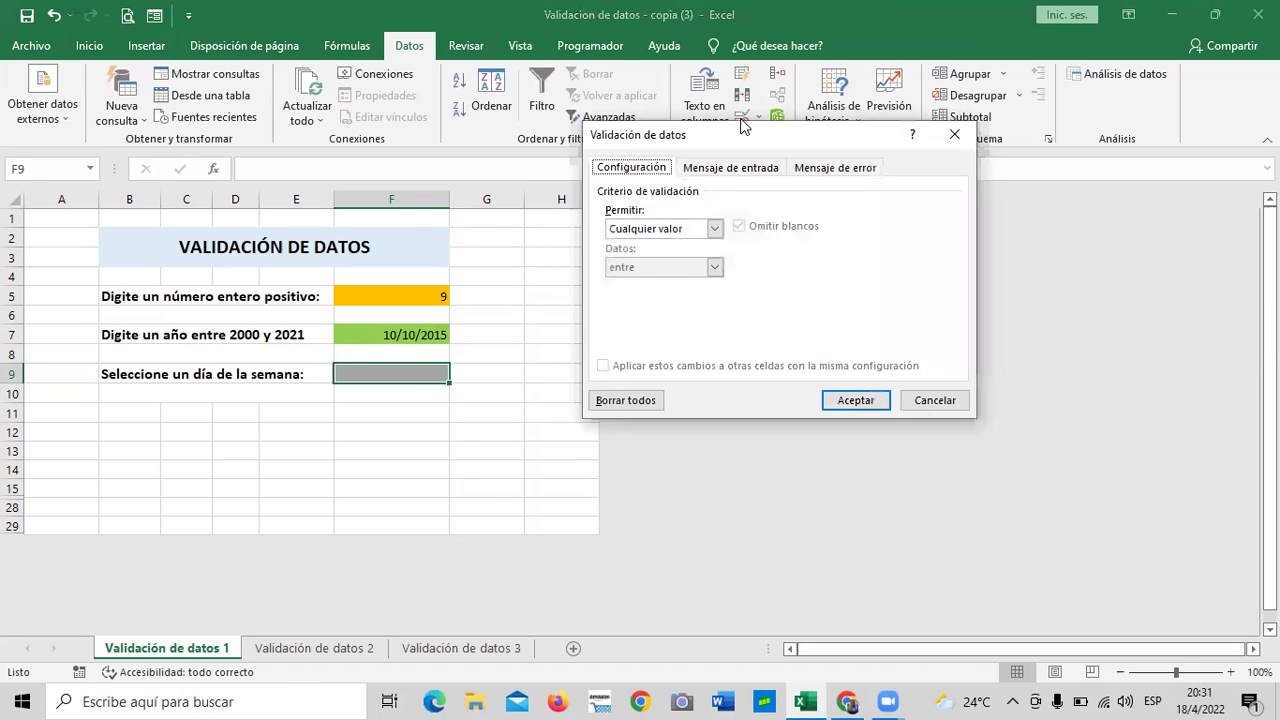
left_click(715, 228)
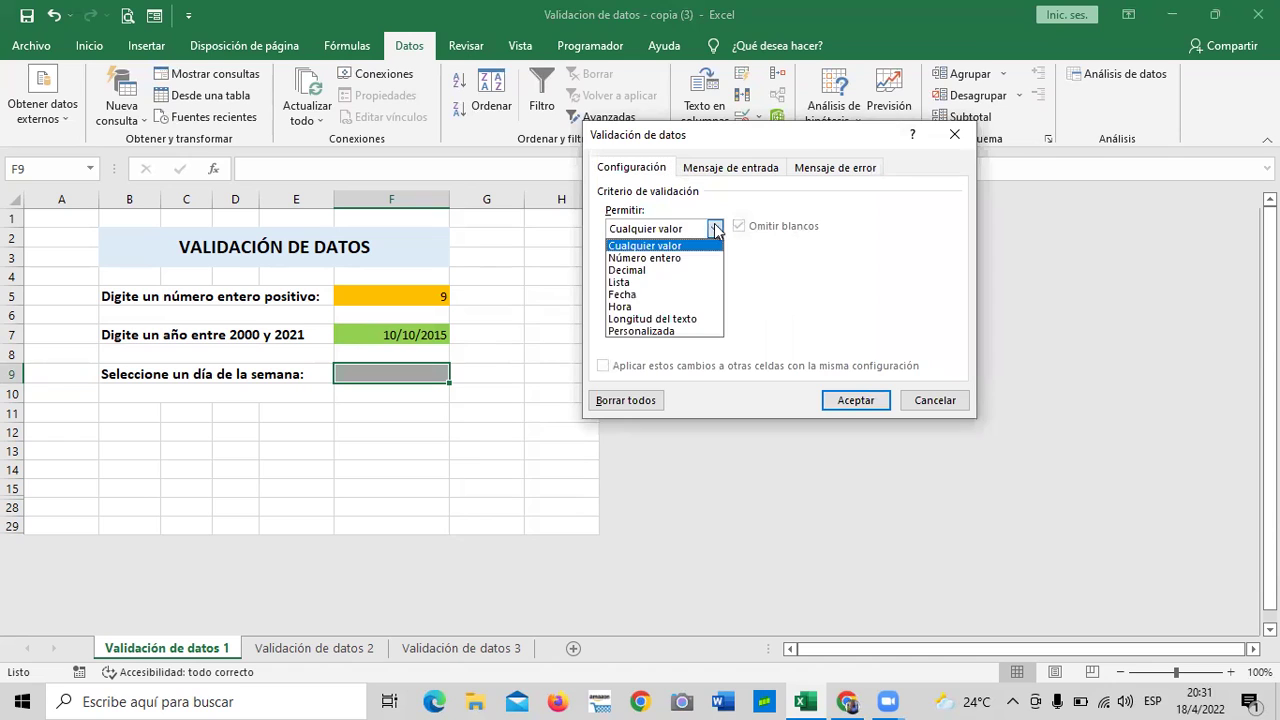
left_click(633, 282)
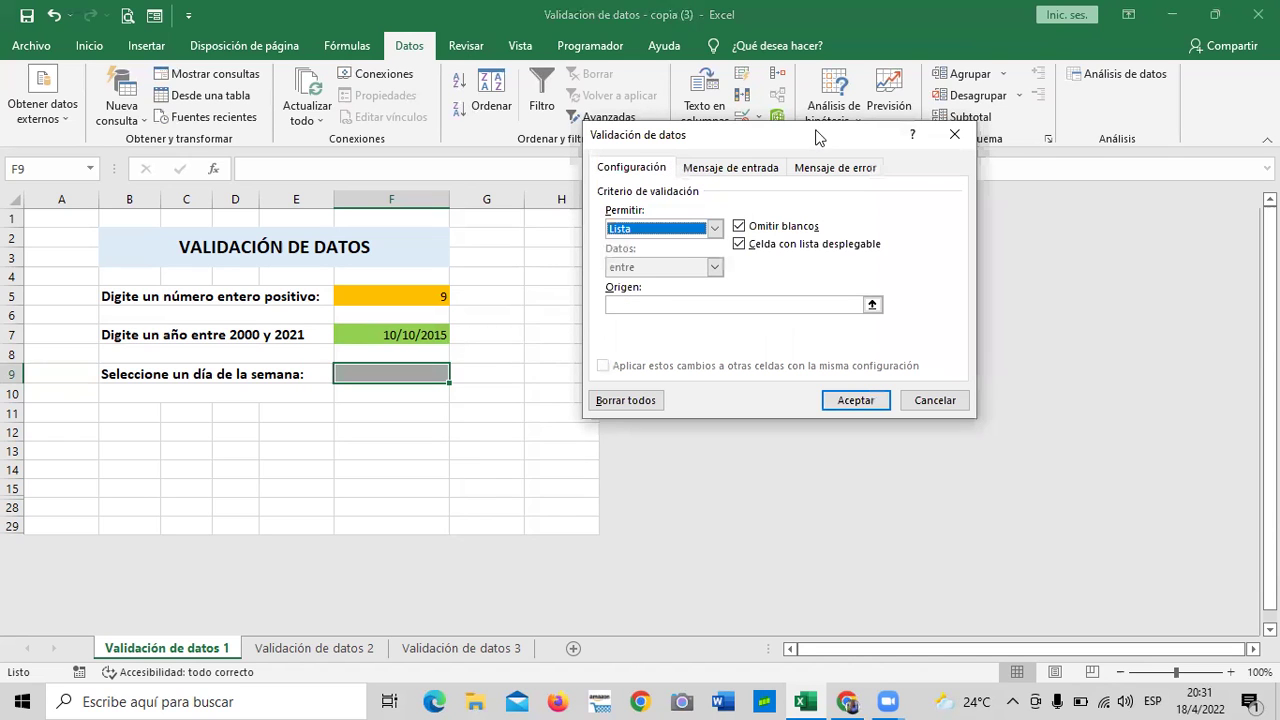
left_click_drag(800, 135, 868, 133)
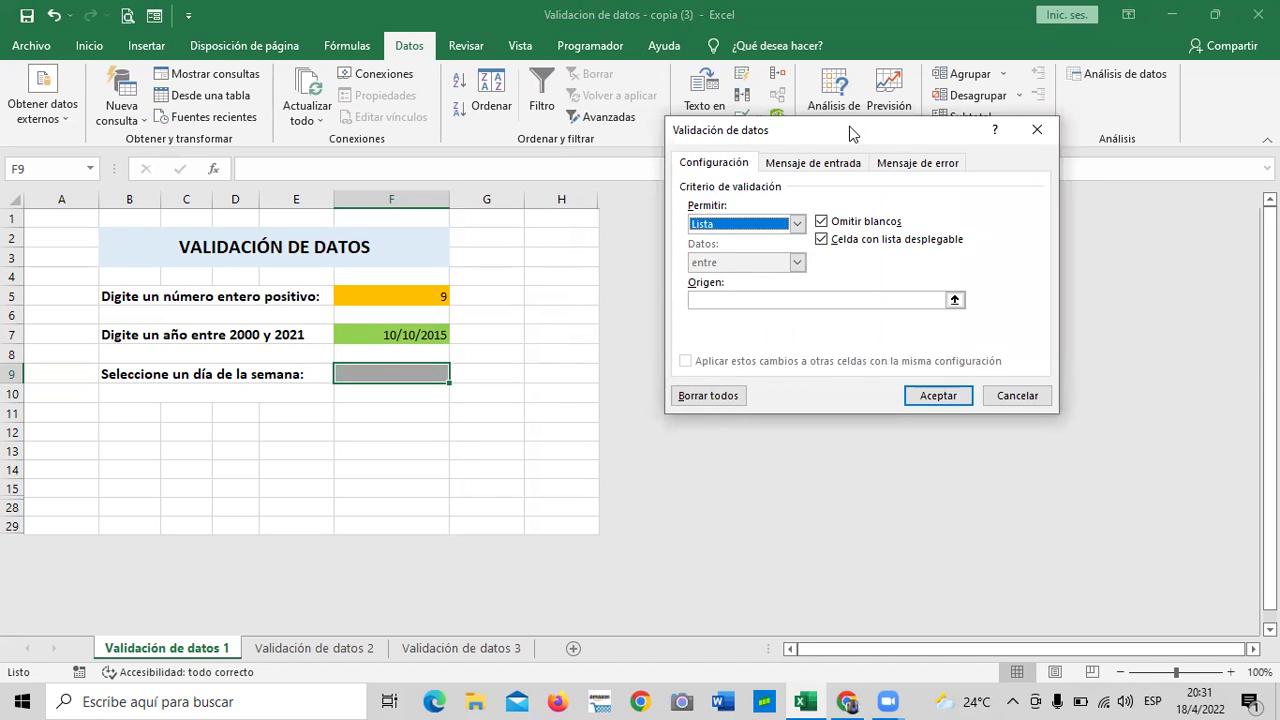
left_click_drag(849, 131, 838, 118)
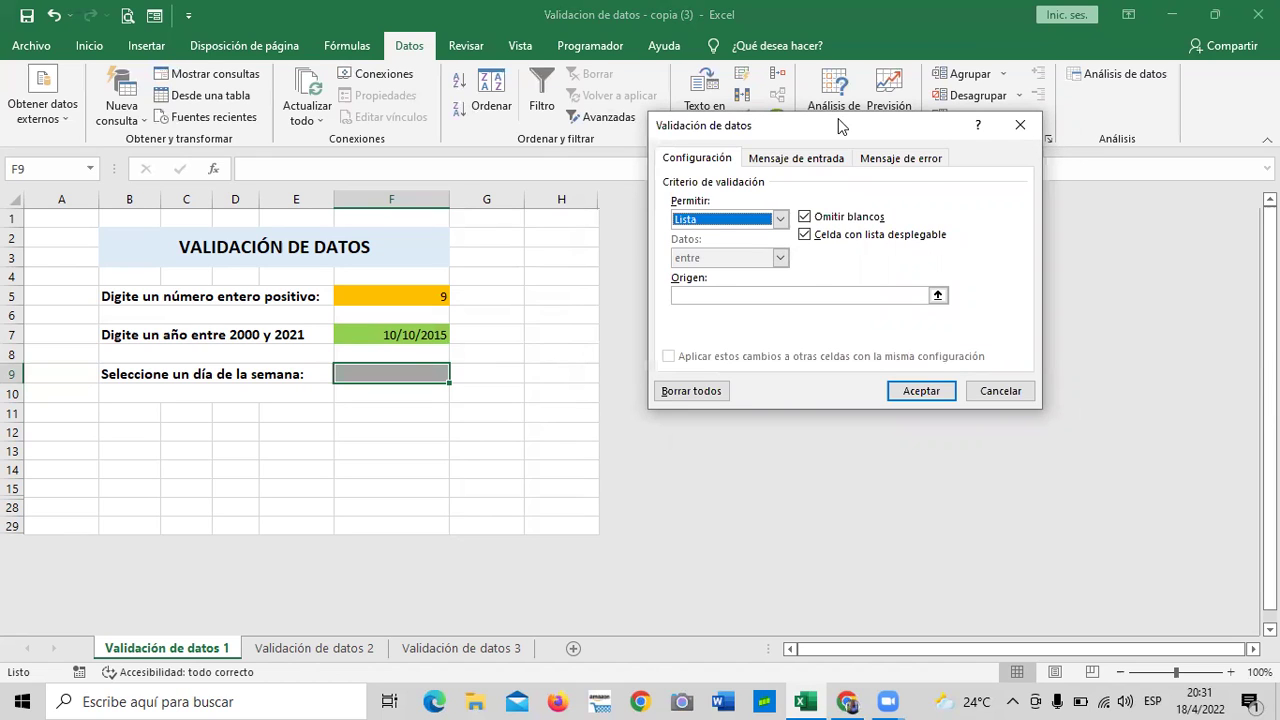
Step: Enter Lunes;Martes;Miercoles;Jueves;Viernes as the list source, fixing the martes and Jueve typos
left_click(817, 296)
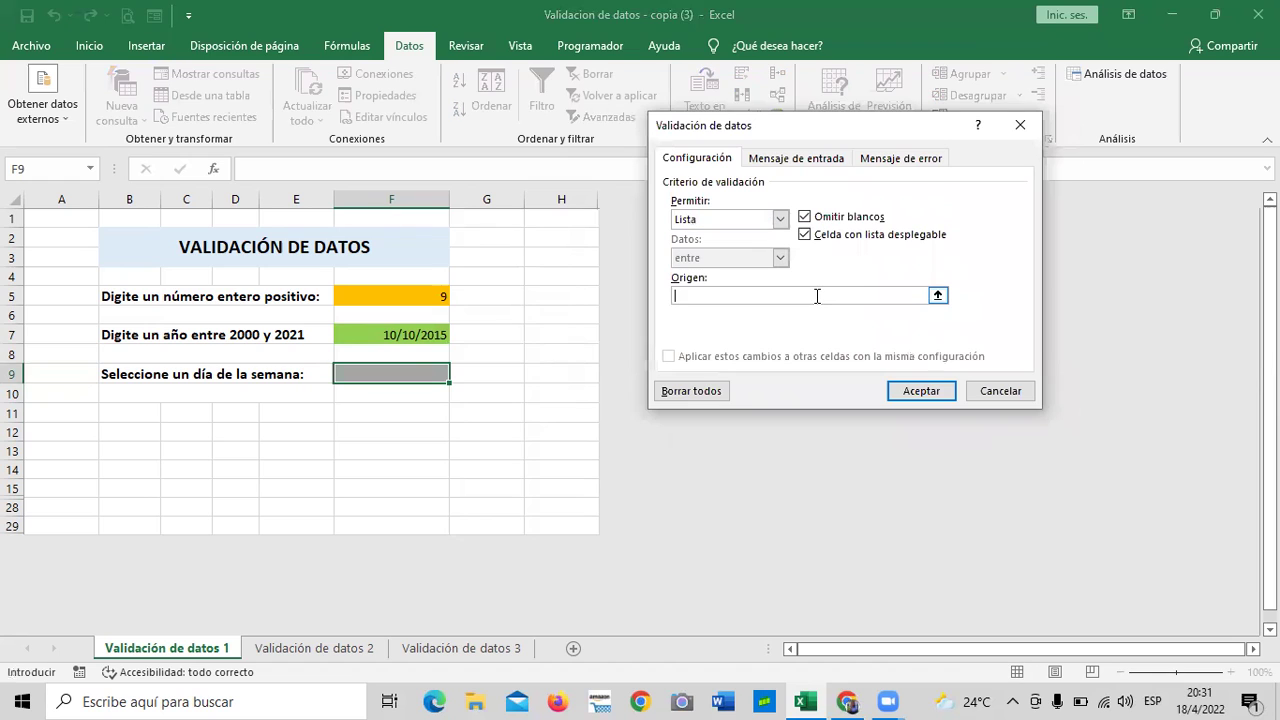
type("Lunes;")
type("marte")
key("BackSpace")
key("BackSpace")
key("BackSpace")
key("BackSpace")
key("BackSpace")
type("martes;")
type("Mierc")
type("oles;")
type("Jueve;")
type("Viernes")
left_click(818, 296)
type("s")
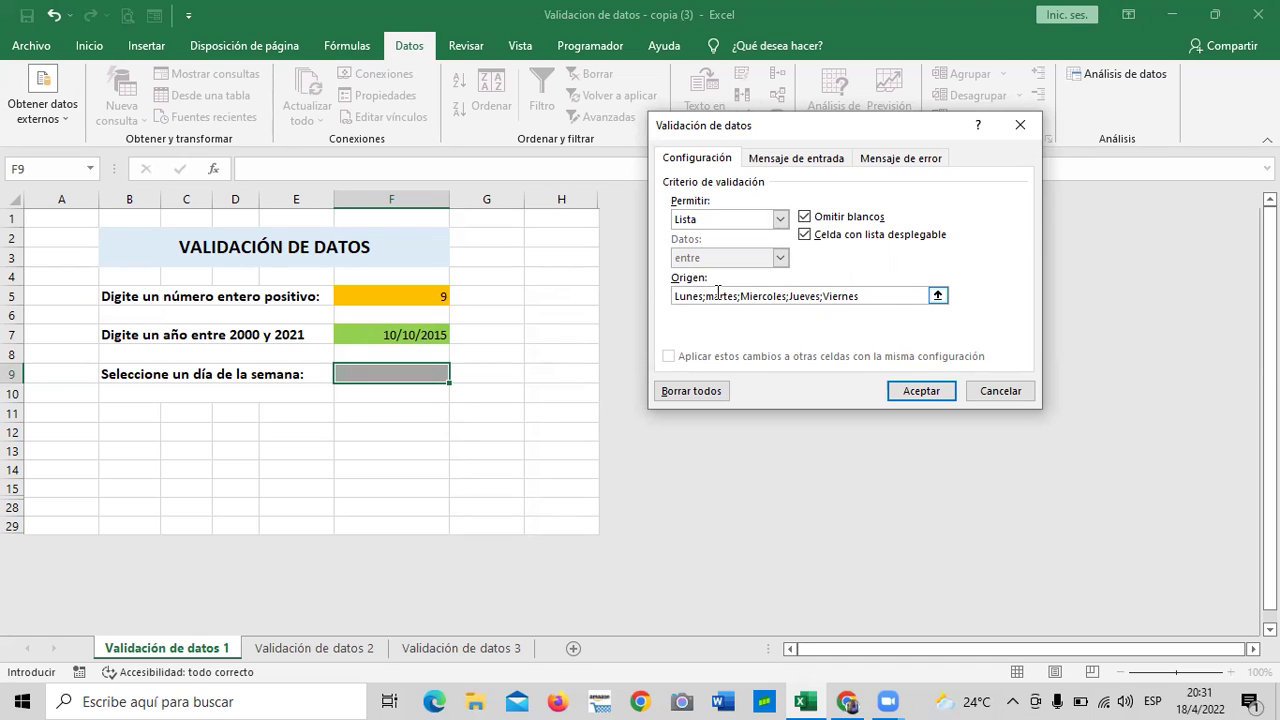
left_click(717, 296)
key("BackSpace")
type("M")
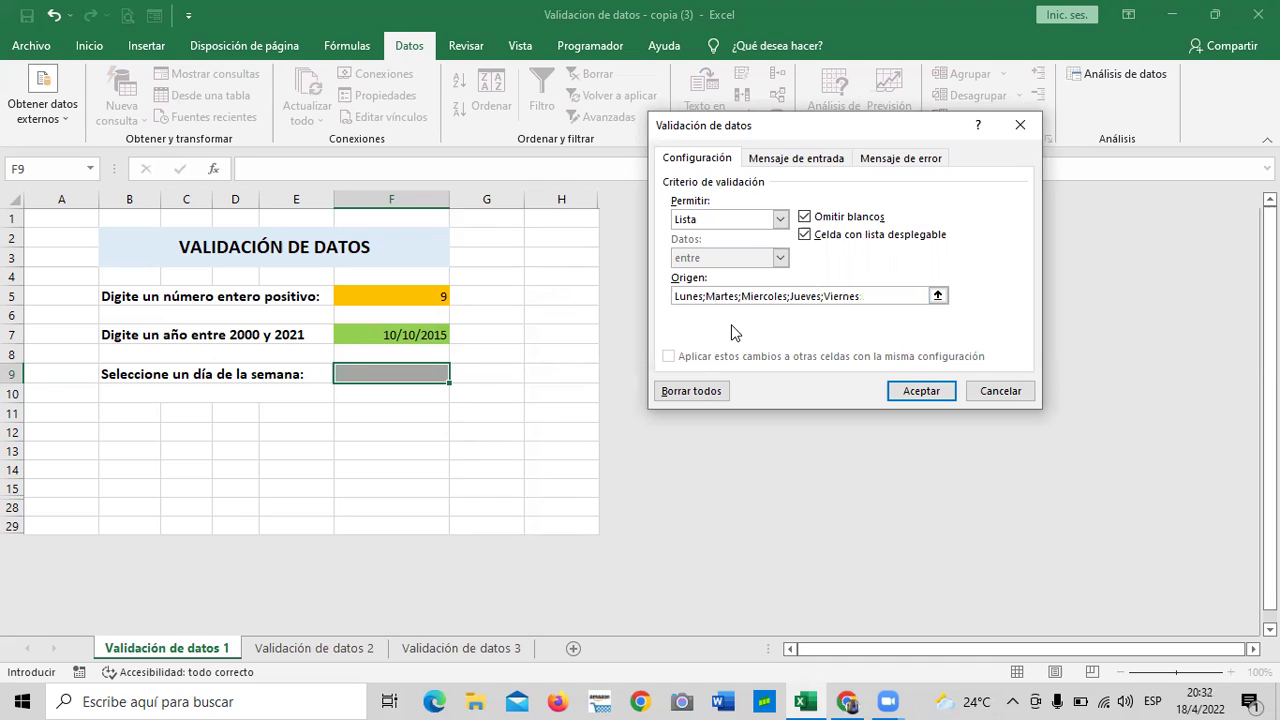
left_click(880, 296)
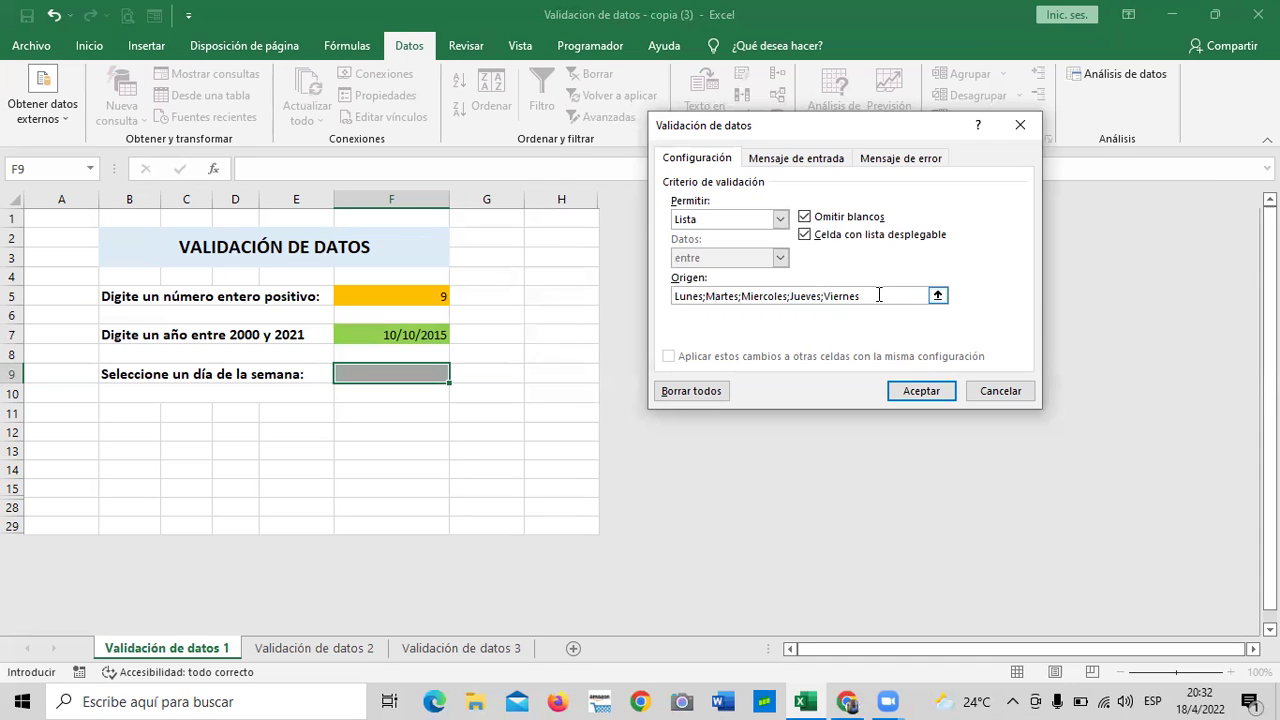
Step: Apply the weekday list to F9 and test it by choosing Martes, then Miercoles
left_click(913, 391)
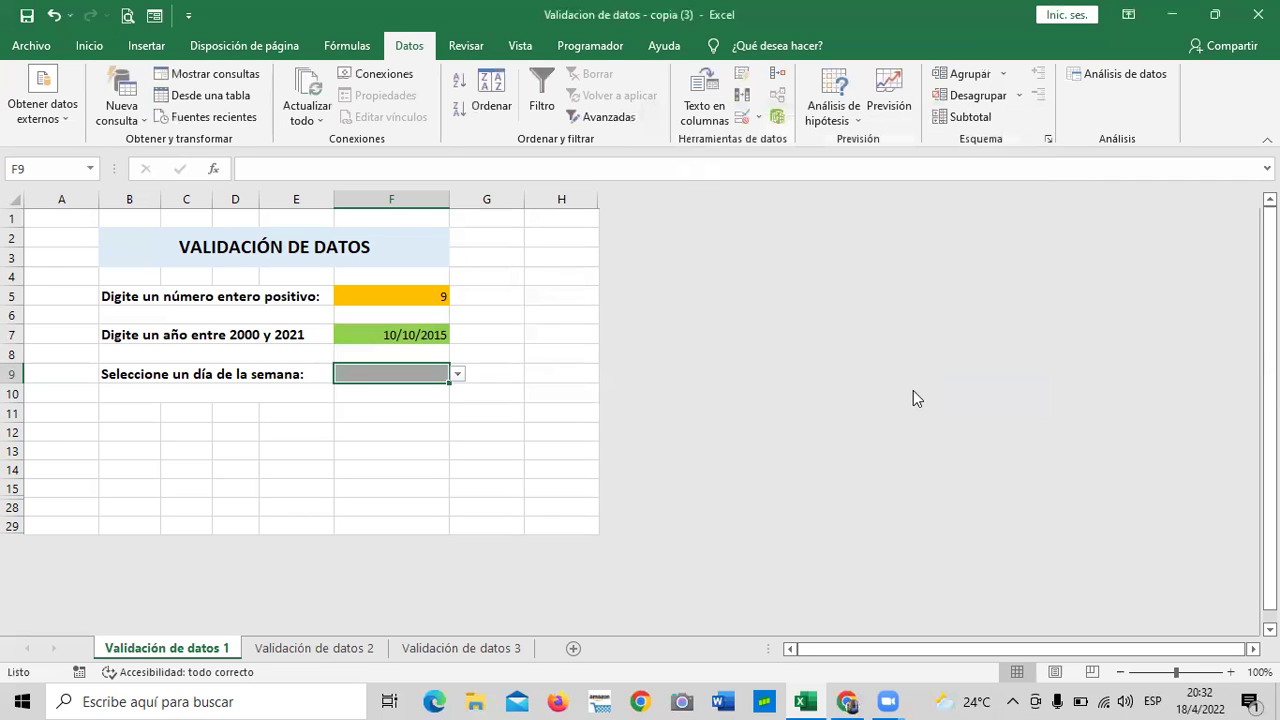
left_click(432, 467)
left_click(397, 374)
left_click(460, 375)
left_click(393, 402)
left_click(459, 374)
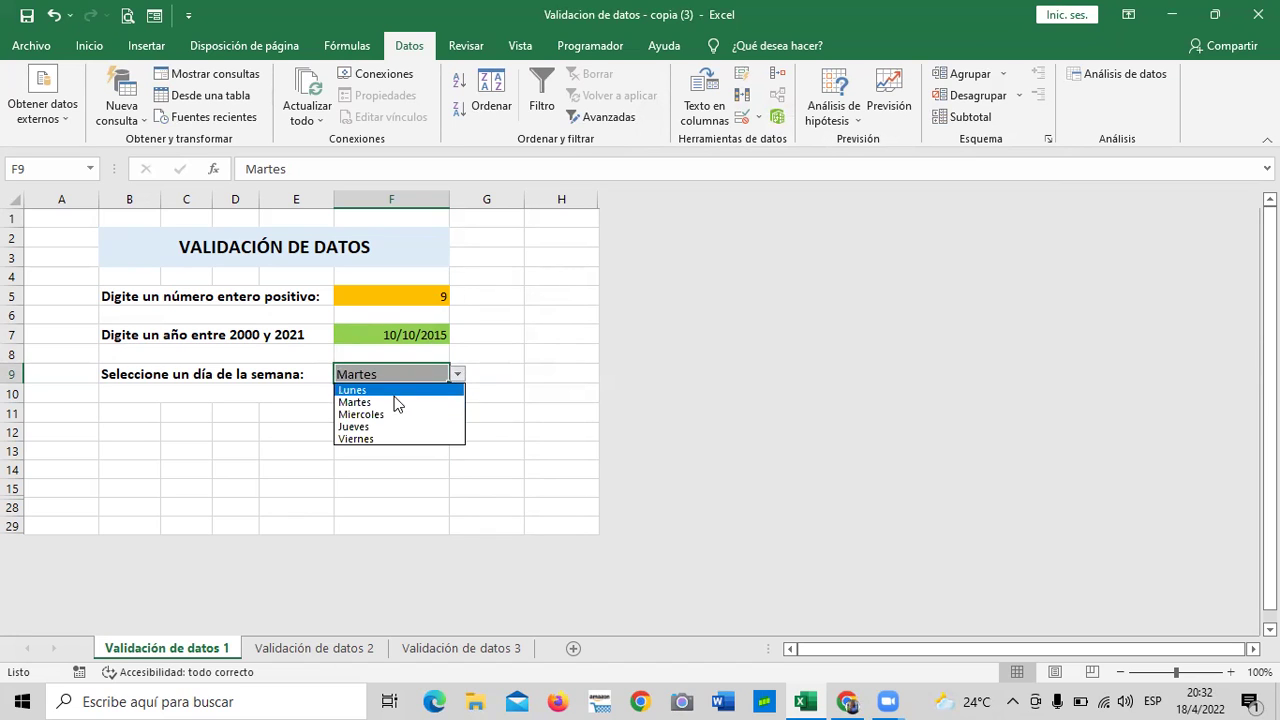
left_click(395, 412)
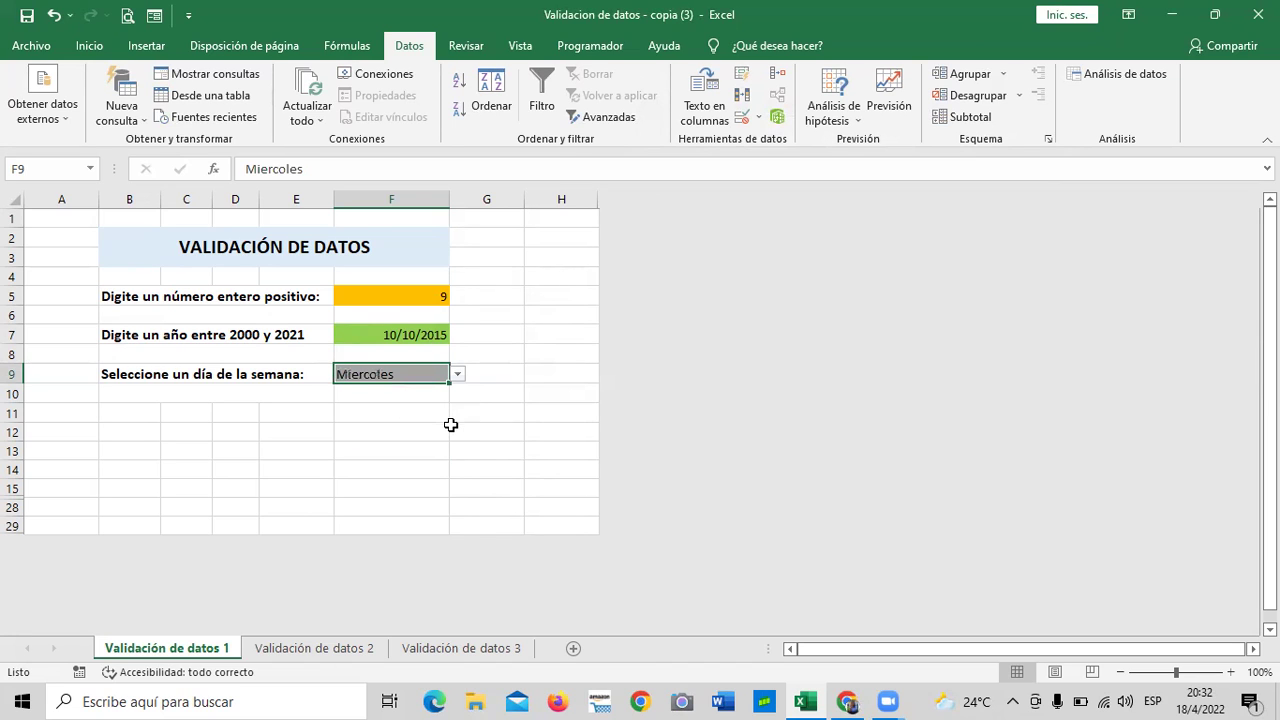
Step: Set F9 to Lunes from its dropdown and reopen its validation settings
left_click(440, 452)
left_click(409, 375)
left_click(457, 374)
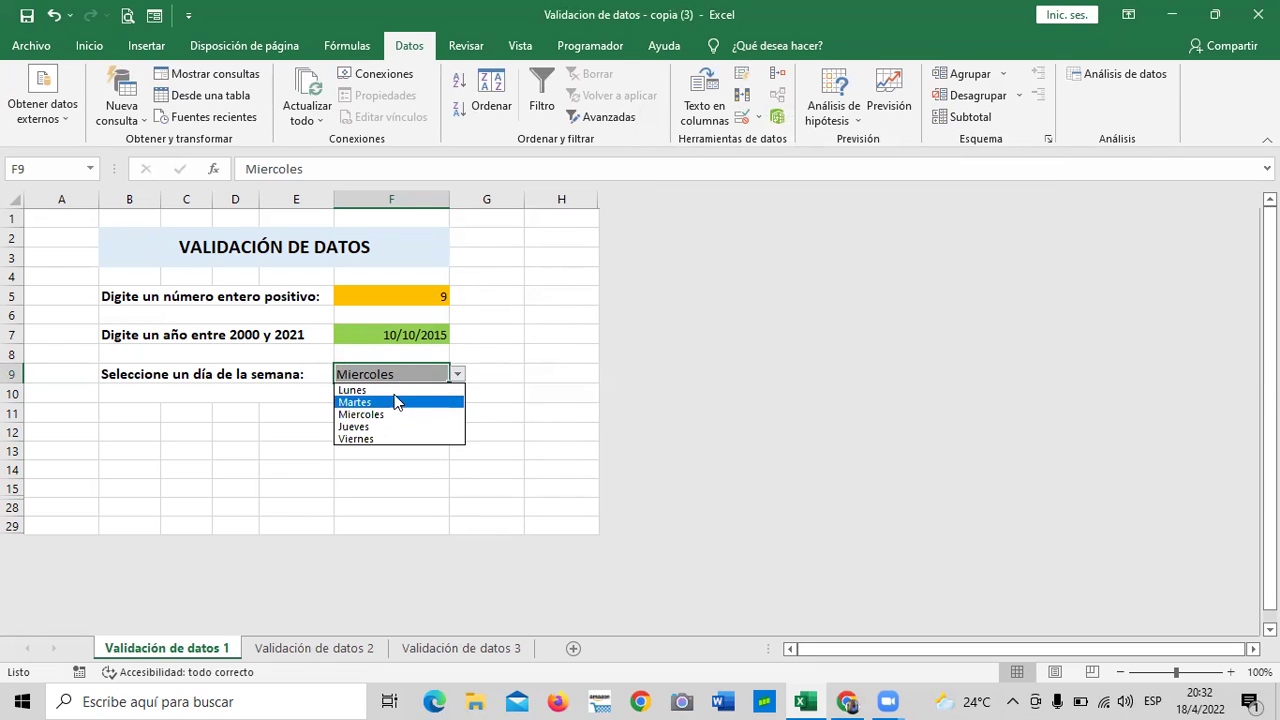
left_click(396, 393)
left_click(428, 432)
left_click(408, 379)
left_click(741, 116)
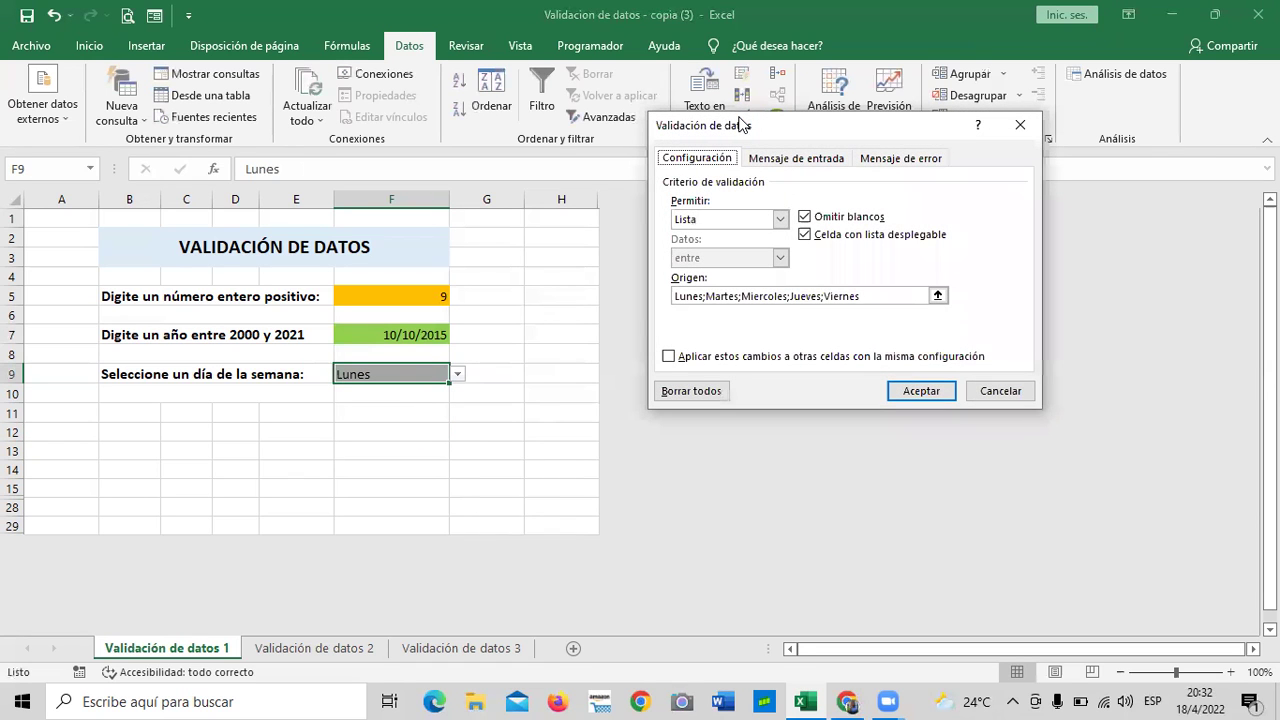
Step: Join Jueves and Viernes with a comma in the list source and confirm
left_click(824, 296)
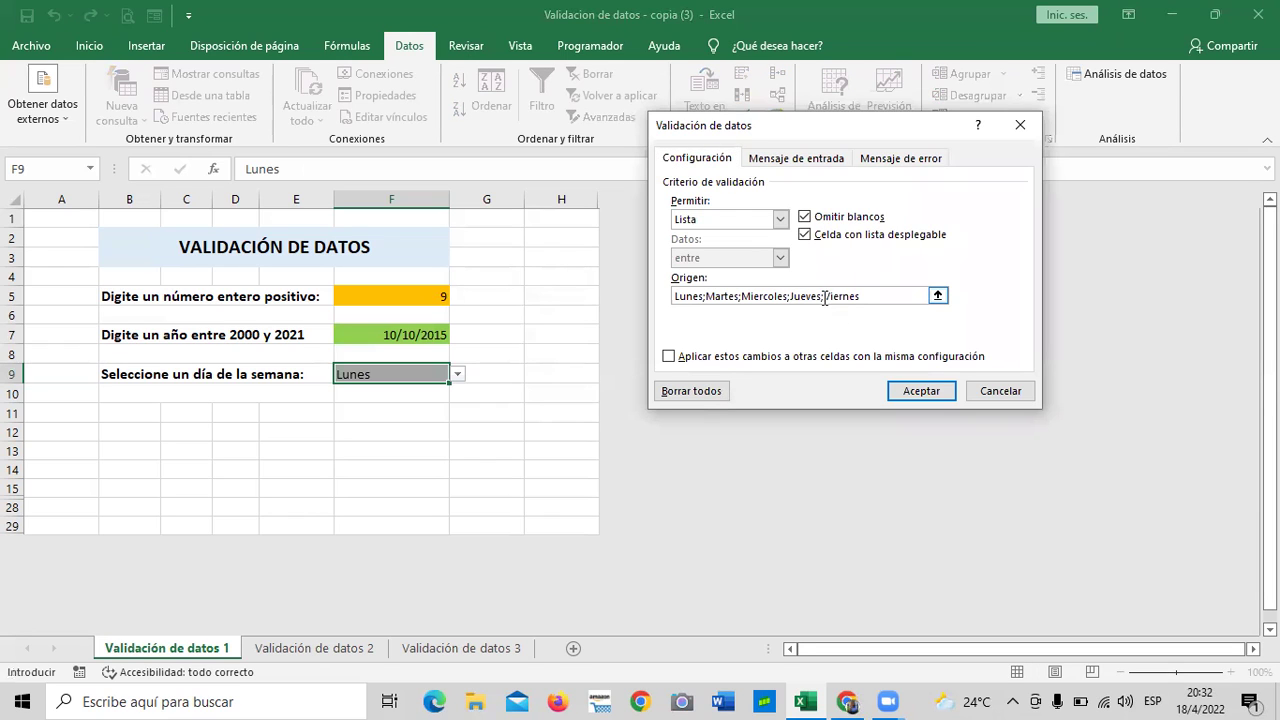
key("BackSpace")
type(";")
left_click(915, 396)
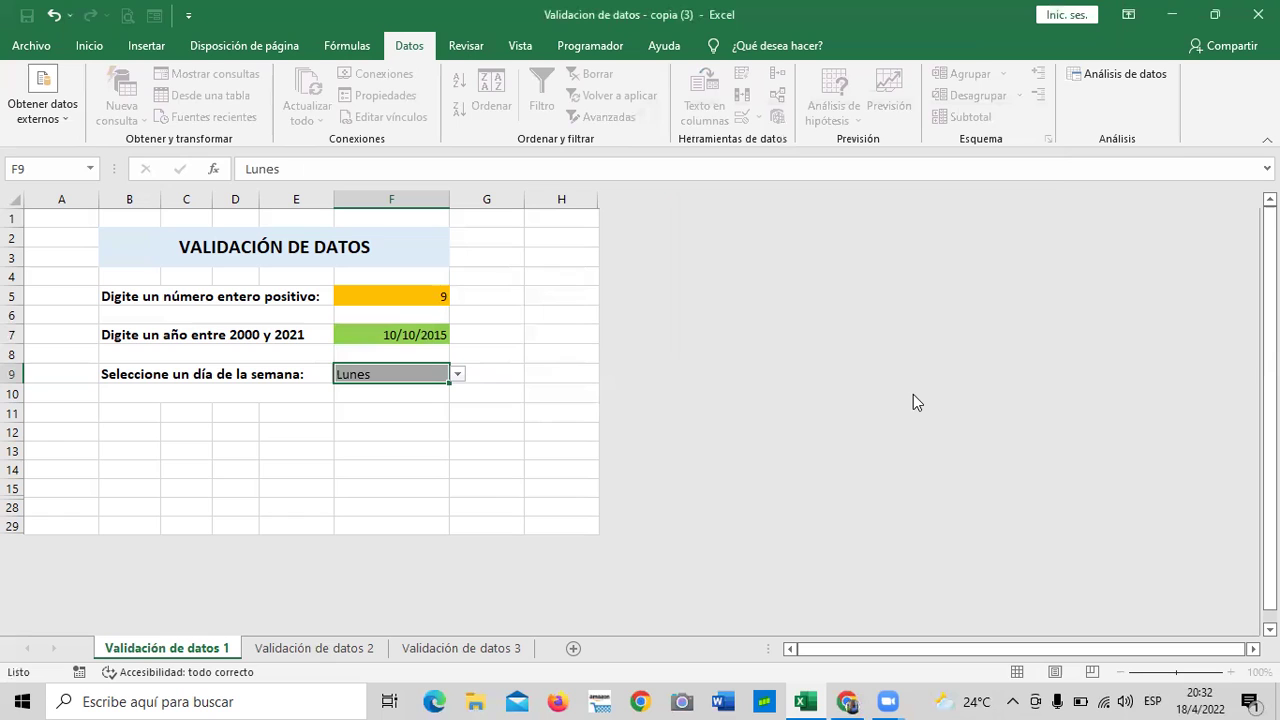
Step: Choose the combined Jueves,Viernes entry in F9 and reopen its validation settings
left_click(428, 469)
left_click(383, 375)
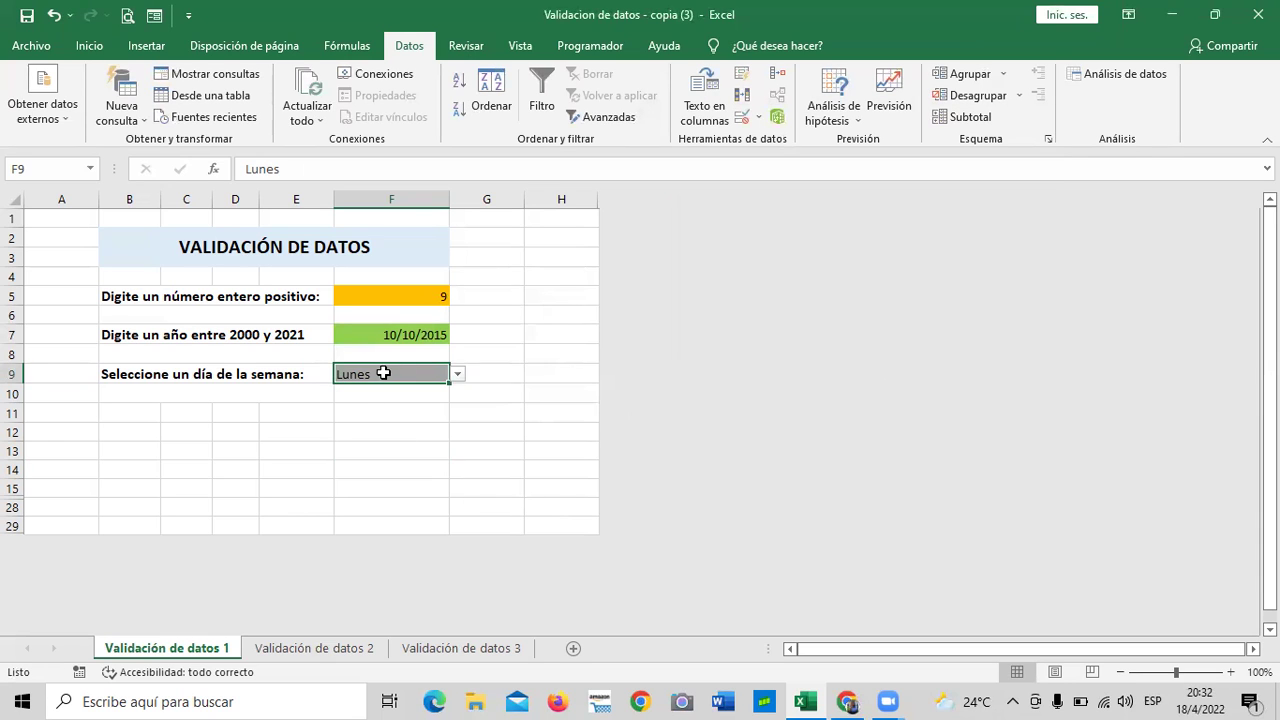
left_click(458, 373)
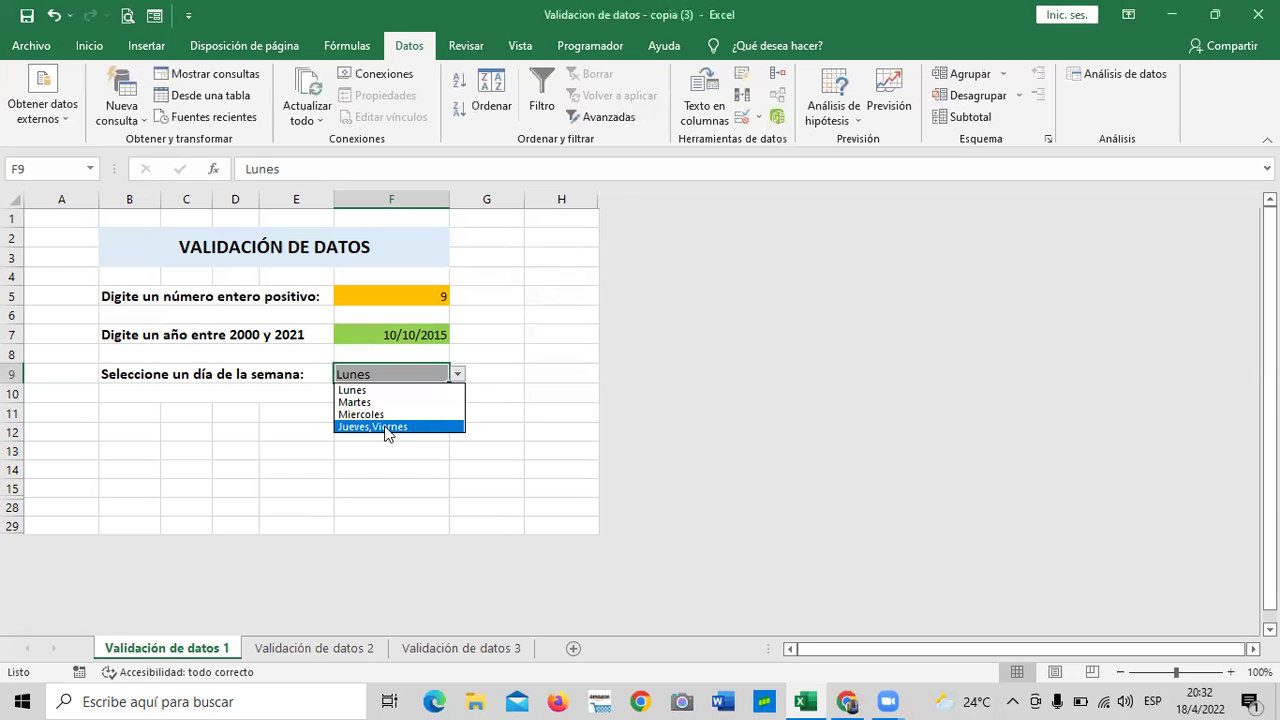
left_click(387, 428)
left_click(457, 374)
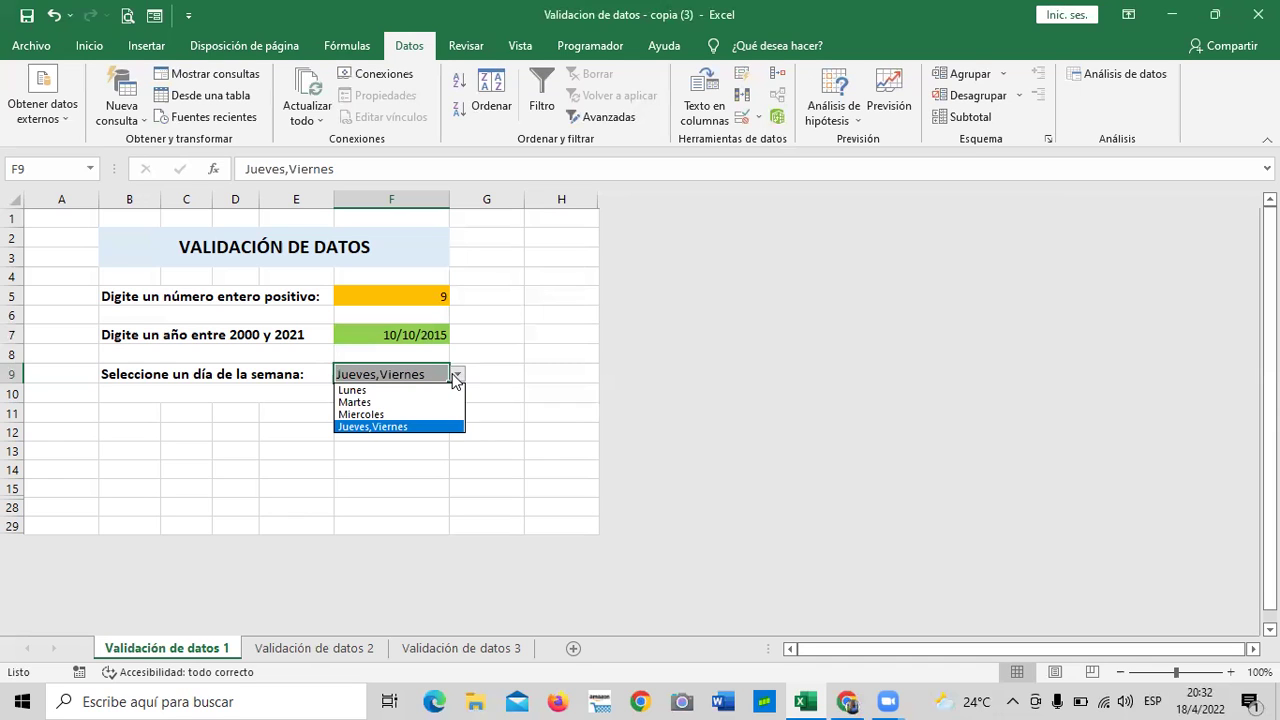
left_click(405, 427)
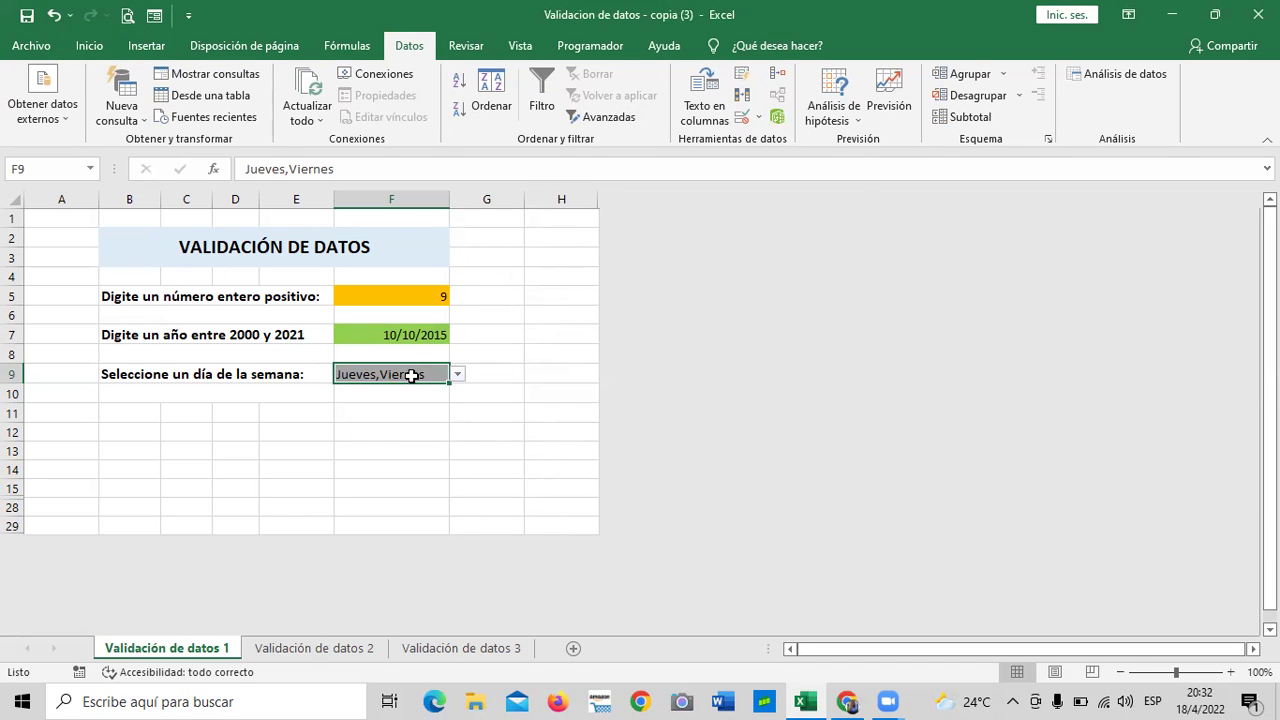
left_click(741, 116)
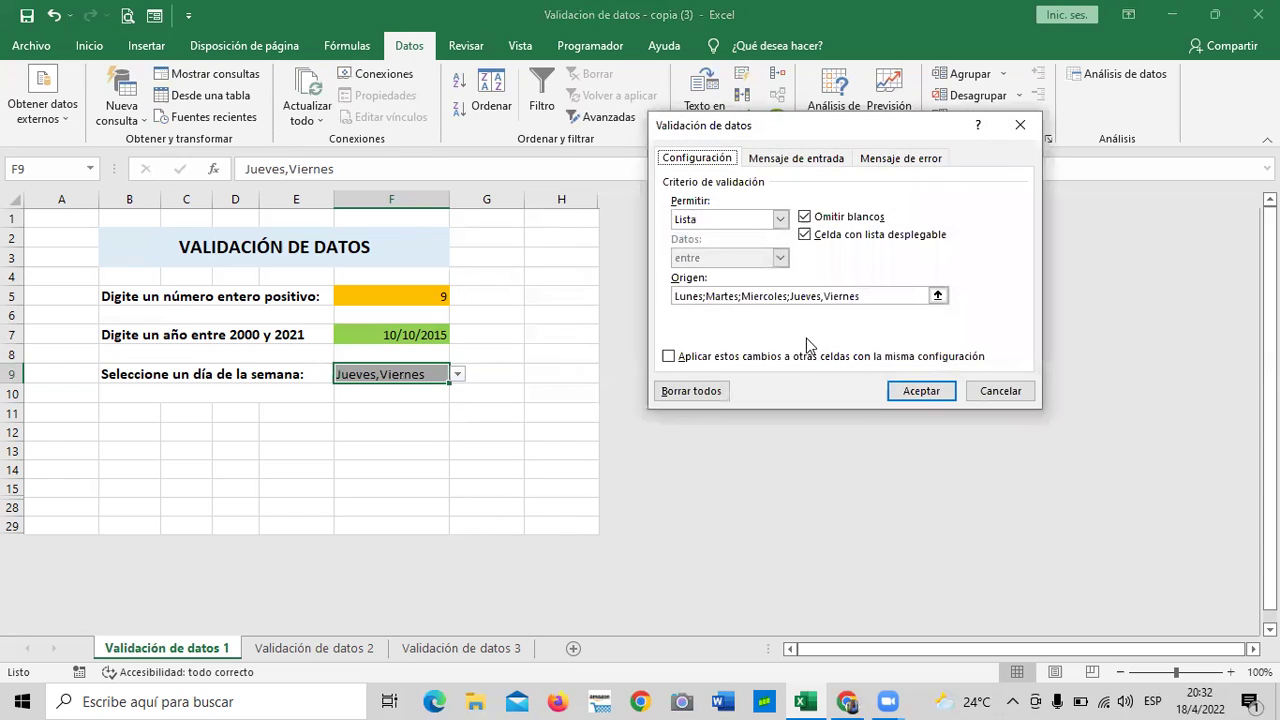
Step: Restore the semicolon between Jueves and Viernes in the list source and confirm
left_click(824, 296)
key("BackSpace")
type(";")
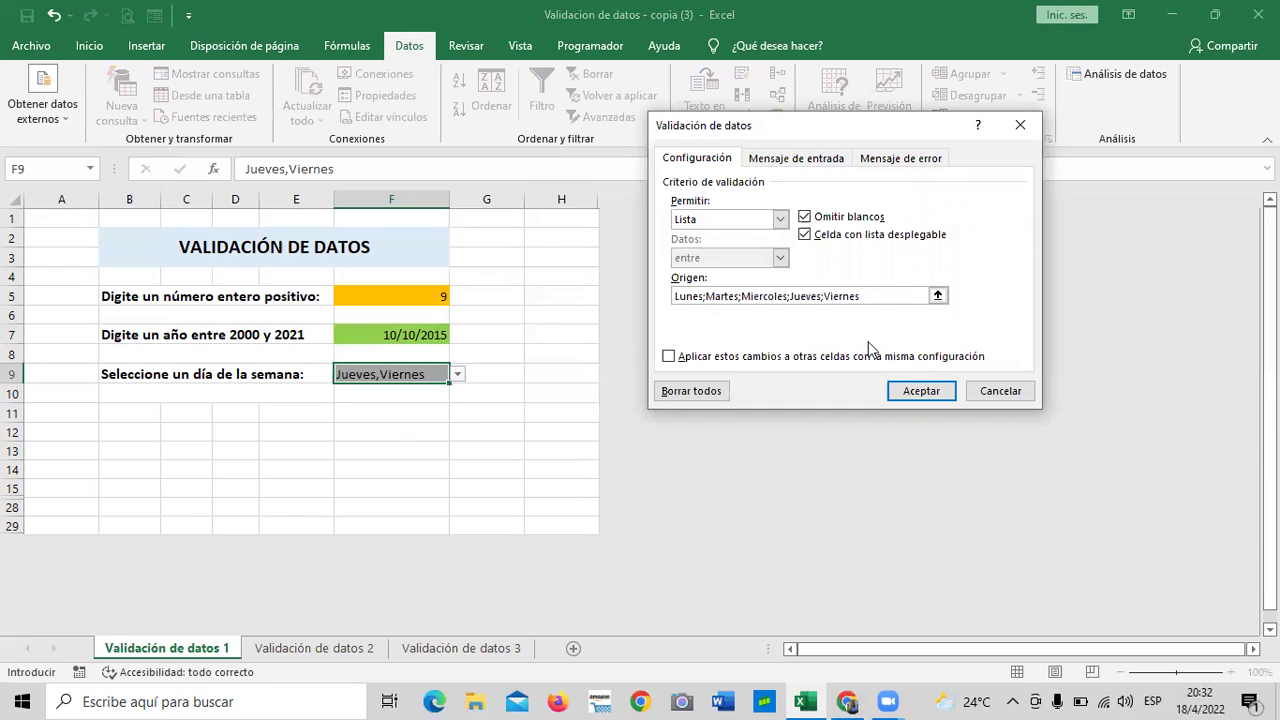
left_click(918, 394)
Step: Test F9's dropdown with Viernes, Jueves and Miercoles, leaving Lunes selected
left_click(480, 455)
left_click(408, 374)
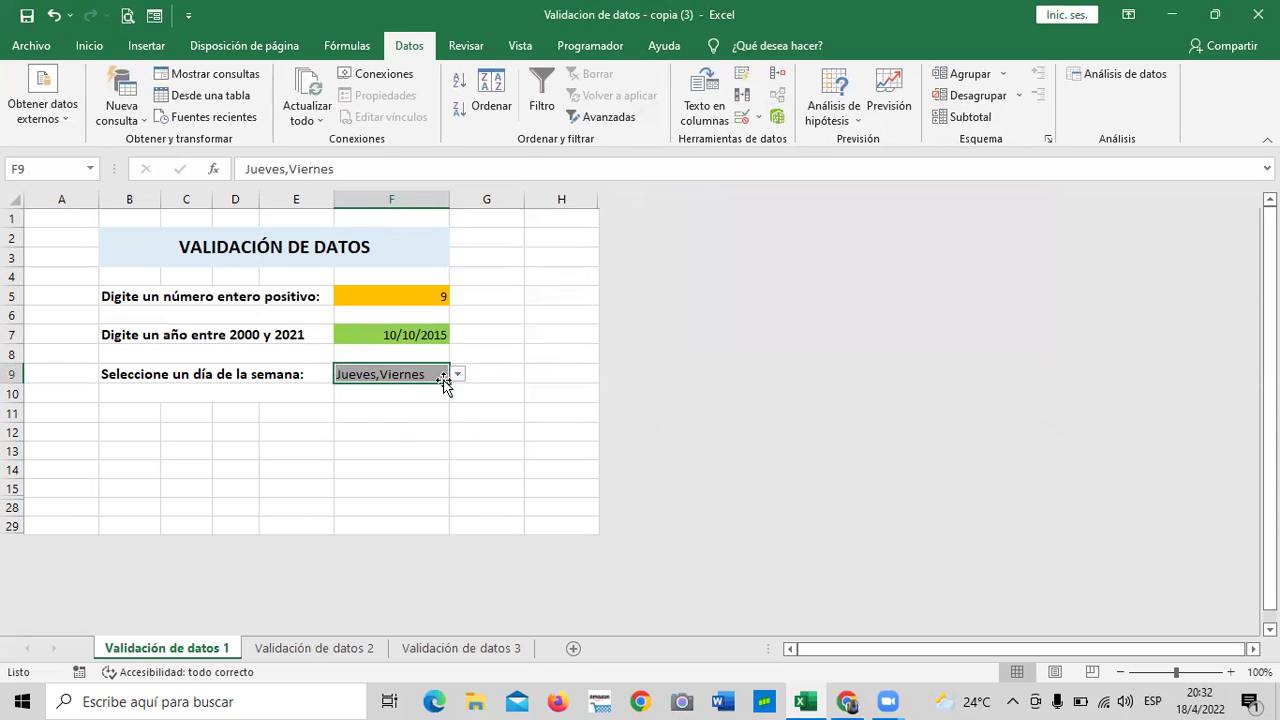
left_click(457, 374)
left_click(372, 440)
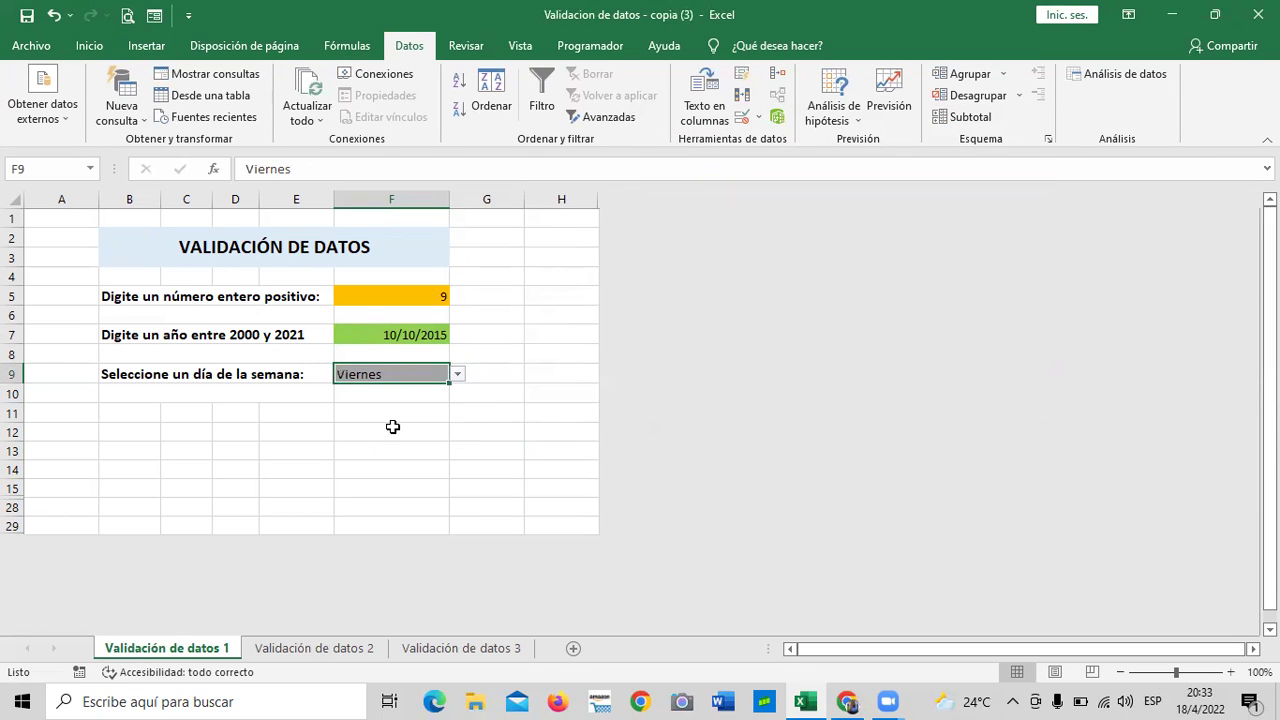
left_click(458, 374)
left_click(379, 428)
left_click(457, 374)
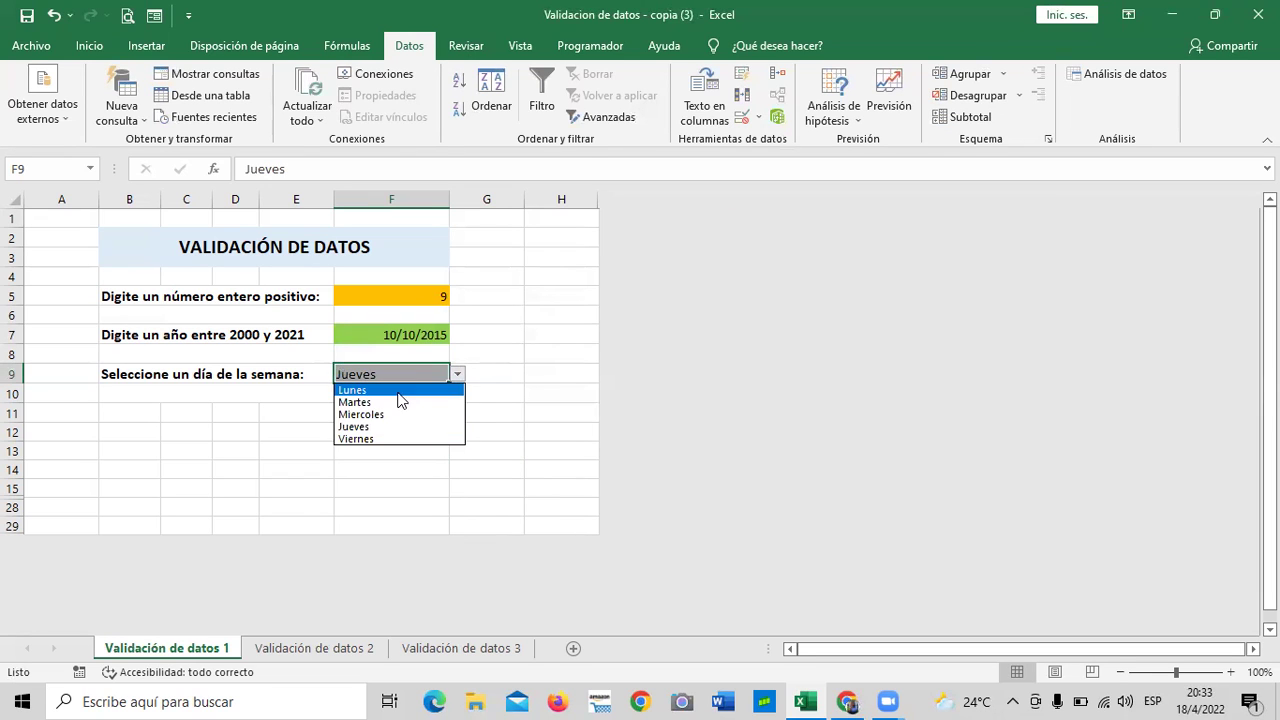
left_click(398, 414)
left_click(458, 375)
left_click(390, 389)
left_click(474, 458)
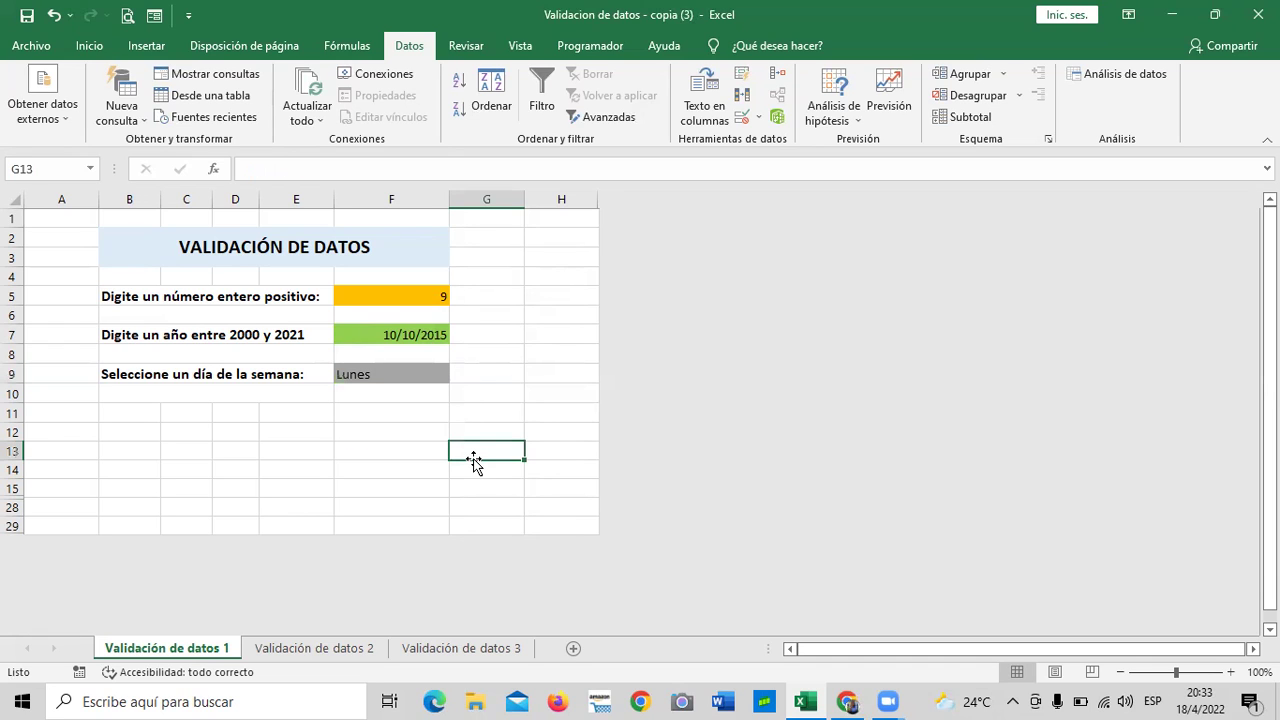
left_click(388, 371)
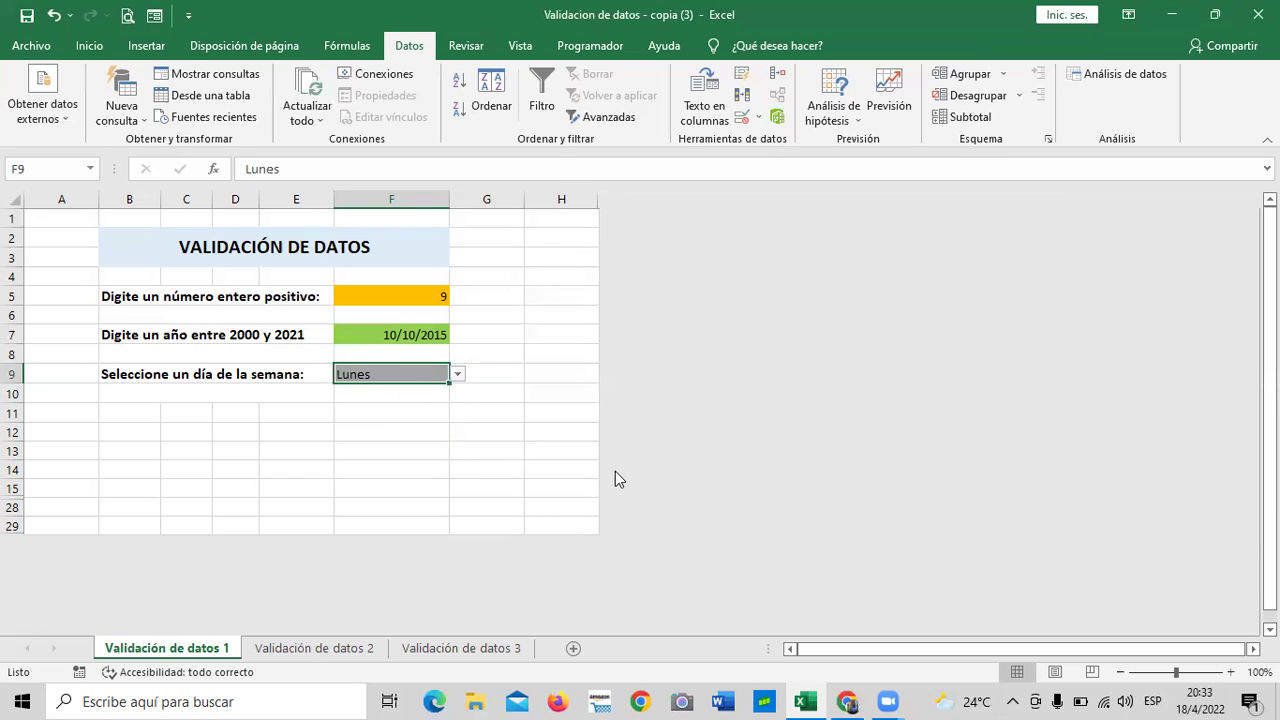
Step: Look through the sheet tabs and settle on Validación de datos 1
left_click(358, 423)
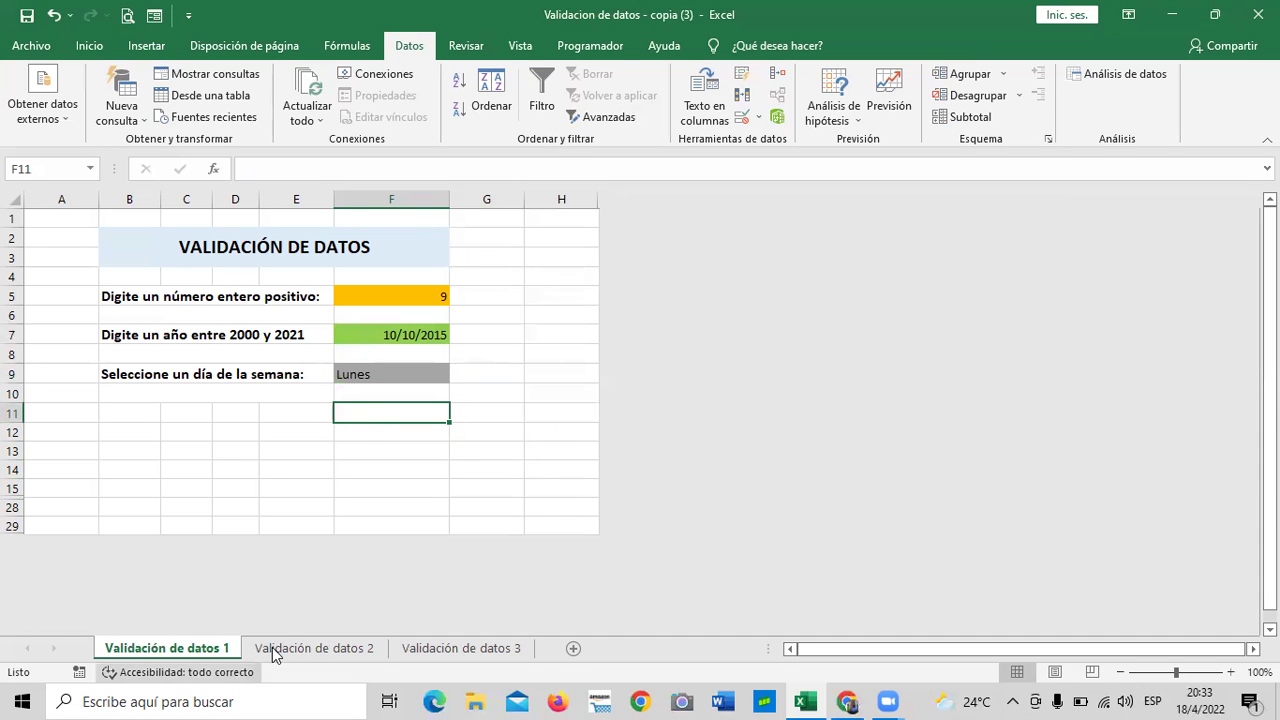
left_click(292, 648)
left_click(440, 648)
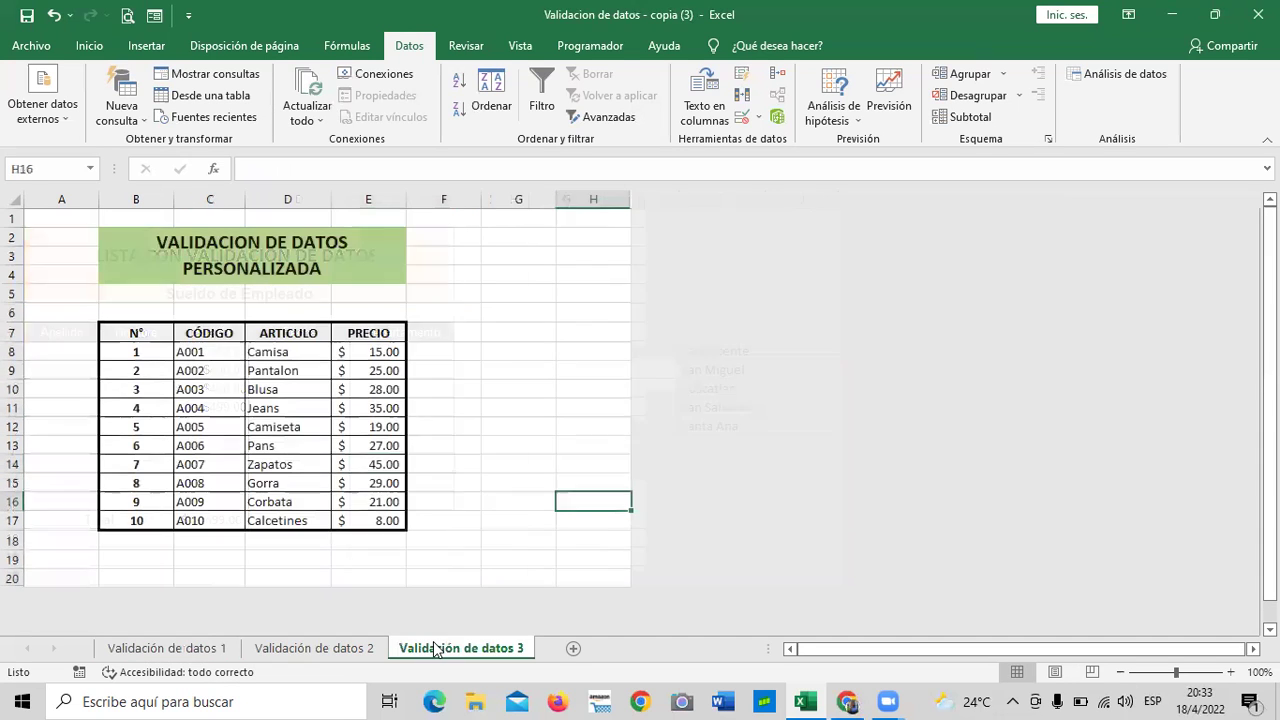
left_click(200, 648)
left_click(392, 525)
Step: Type the label Hora in E11, then check F11's validation settings without changing them
left_click(282, 413)
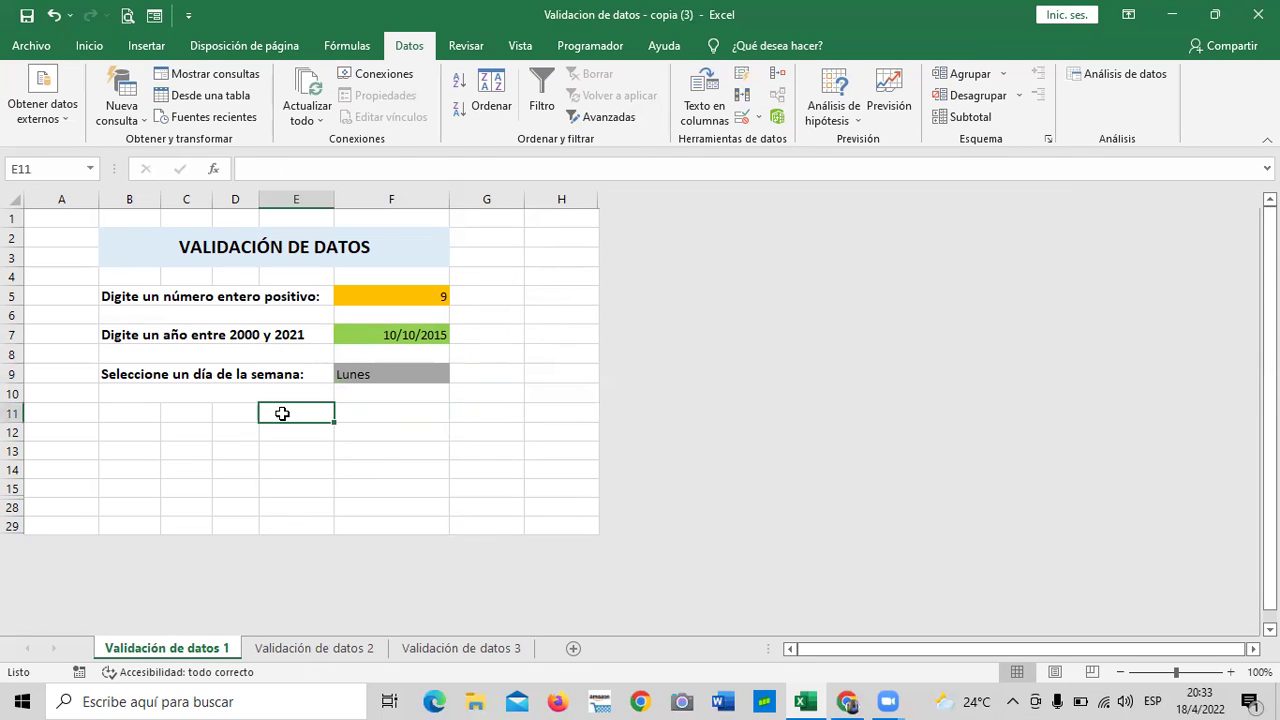
type("Hora")
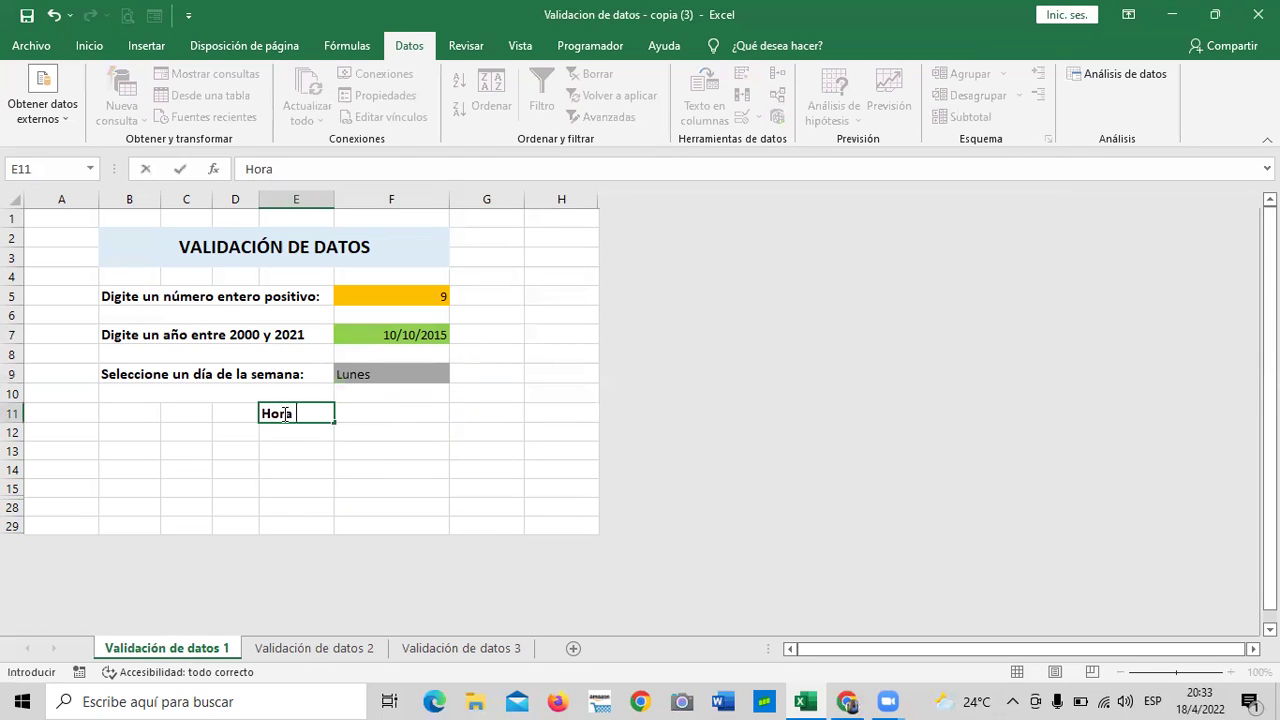
left_click(463, 465)
left_click(385, 412)
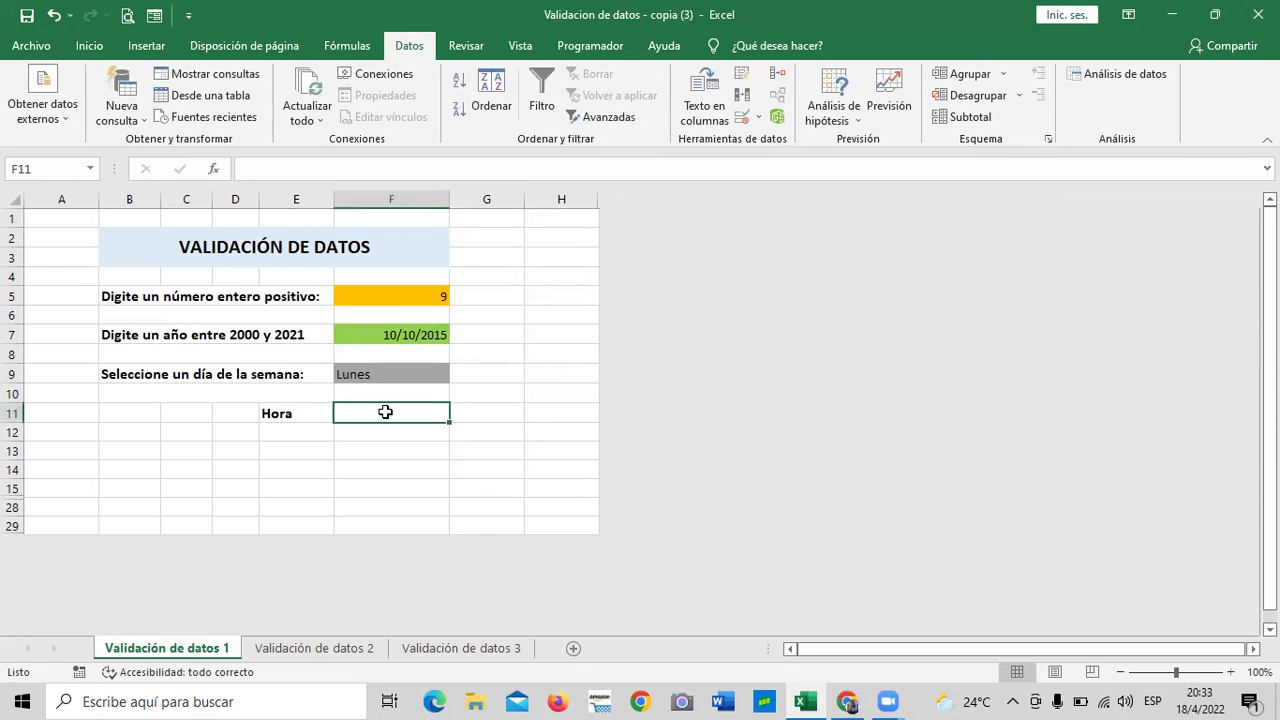
left_click(744, 118)
left_click(1000, 390)
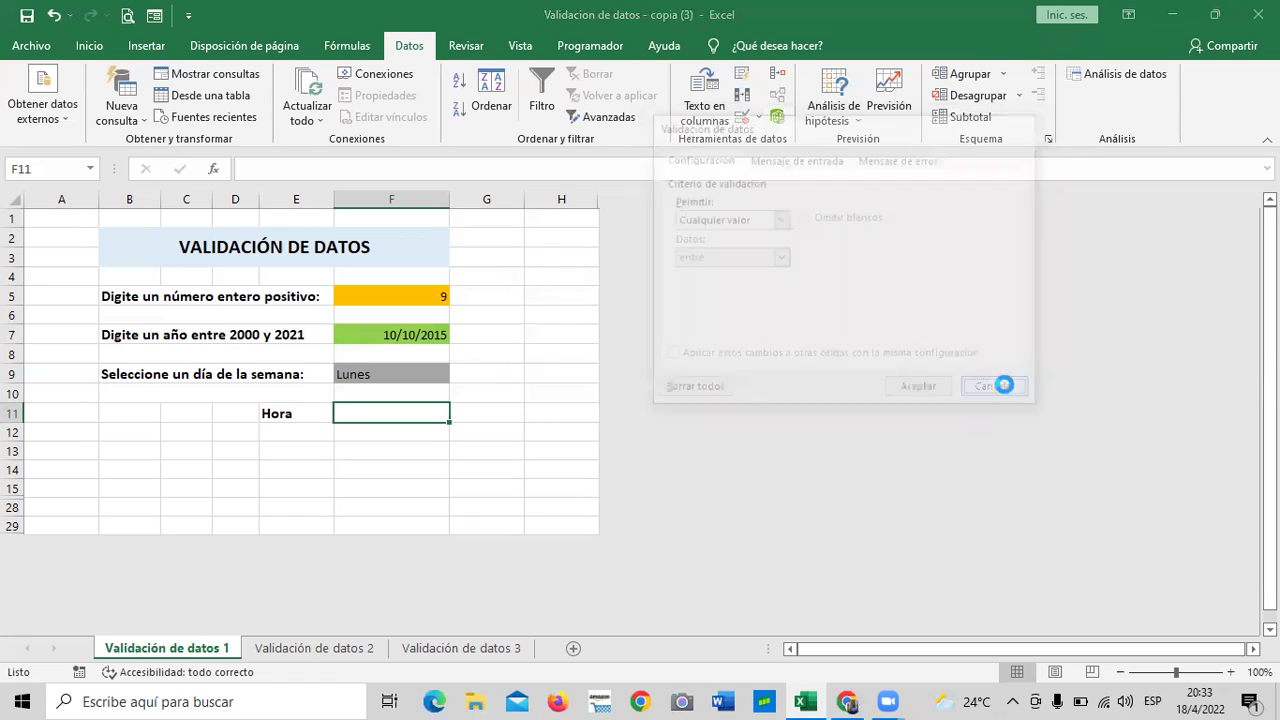
left_click(490, 473)
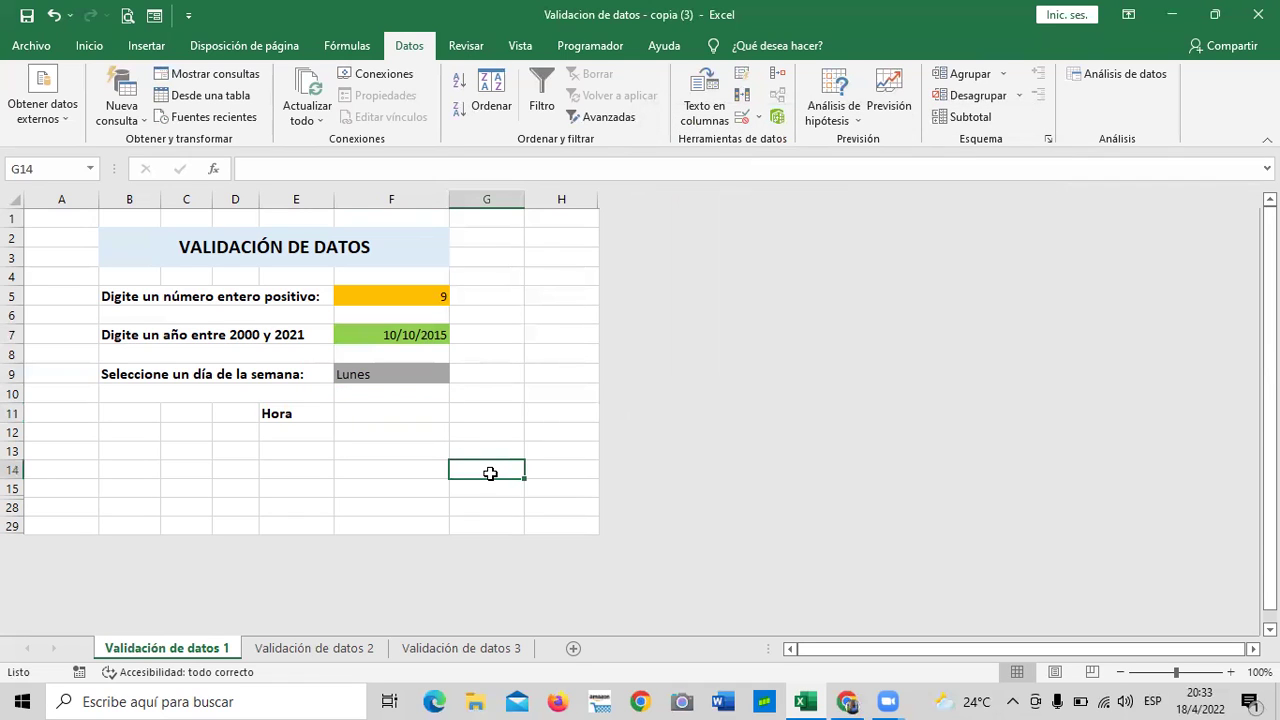
left_click(400, 292)
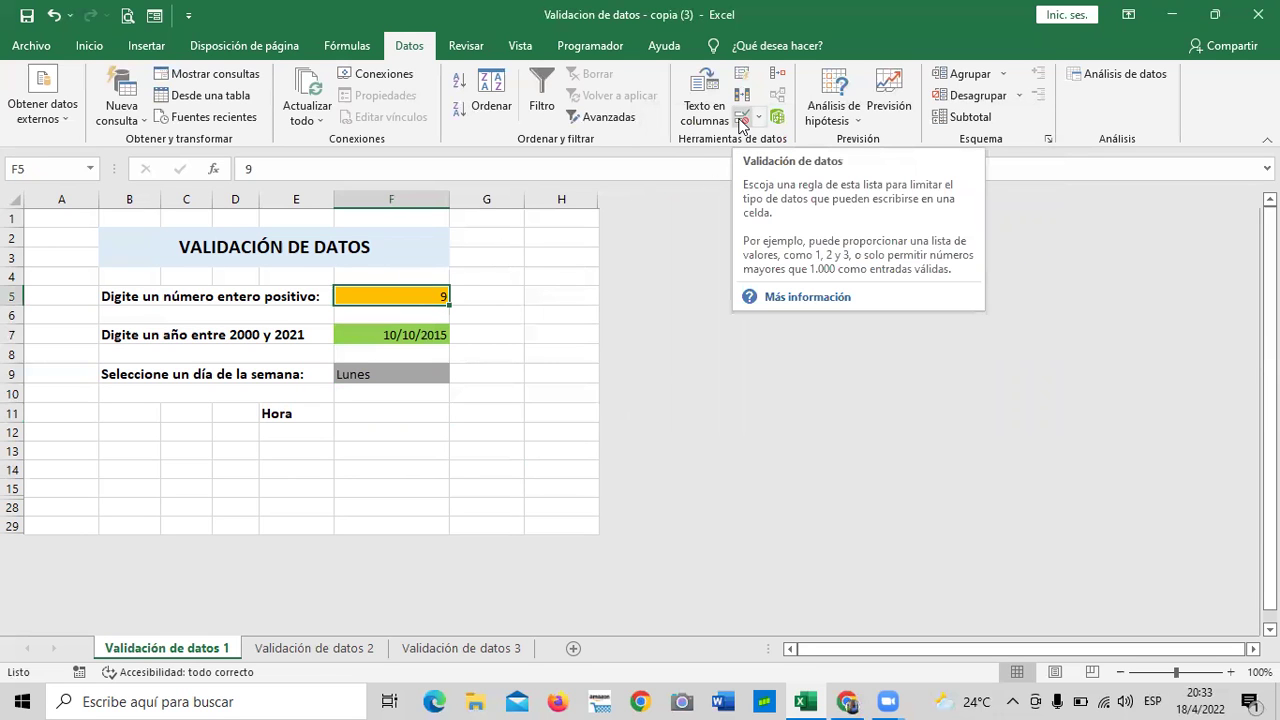
left_click(742, 118)
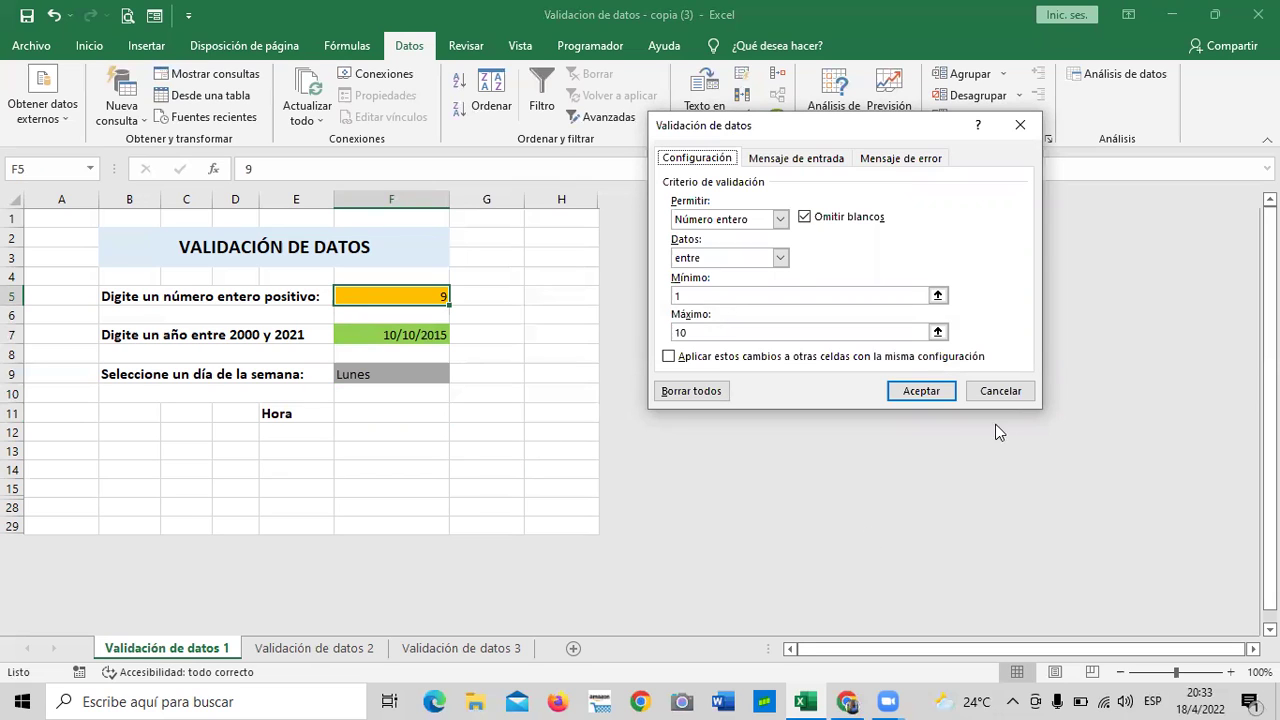
left_click(1000, 391)
left_click_drag(450, 436, 470, 452)
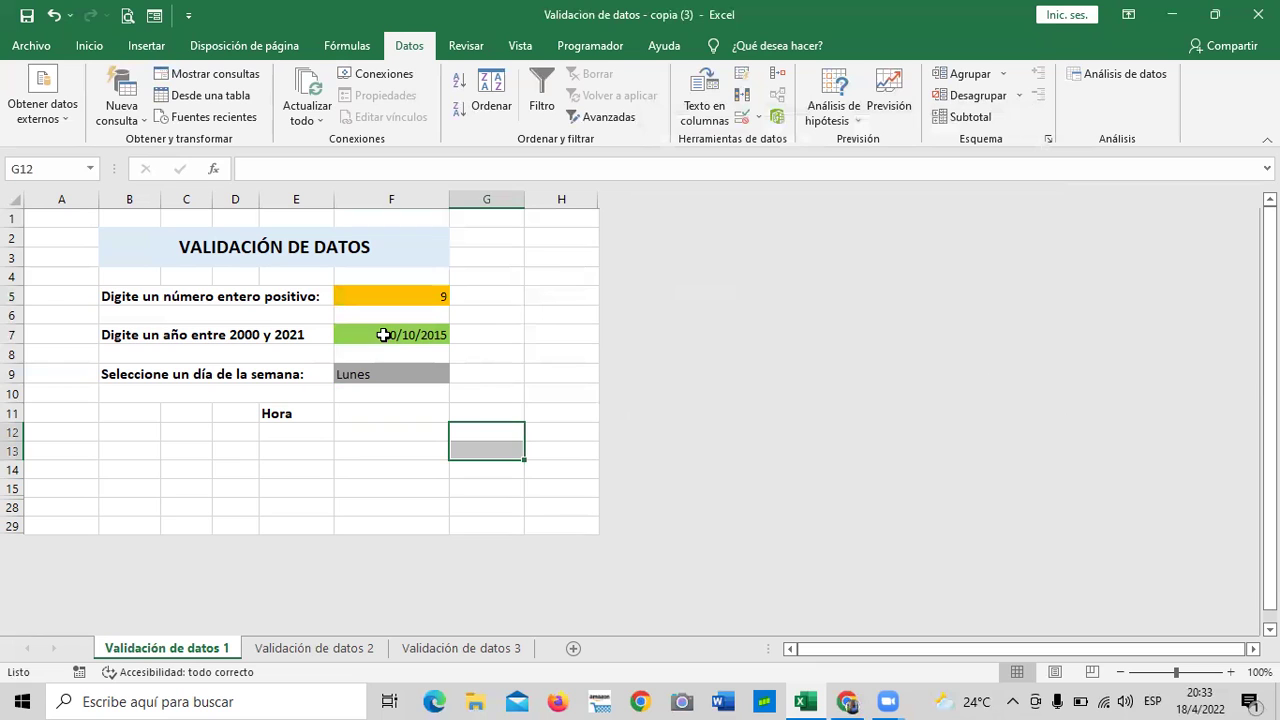
left_click(376, 372)
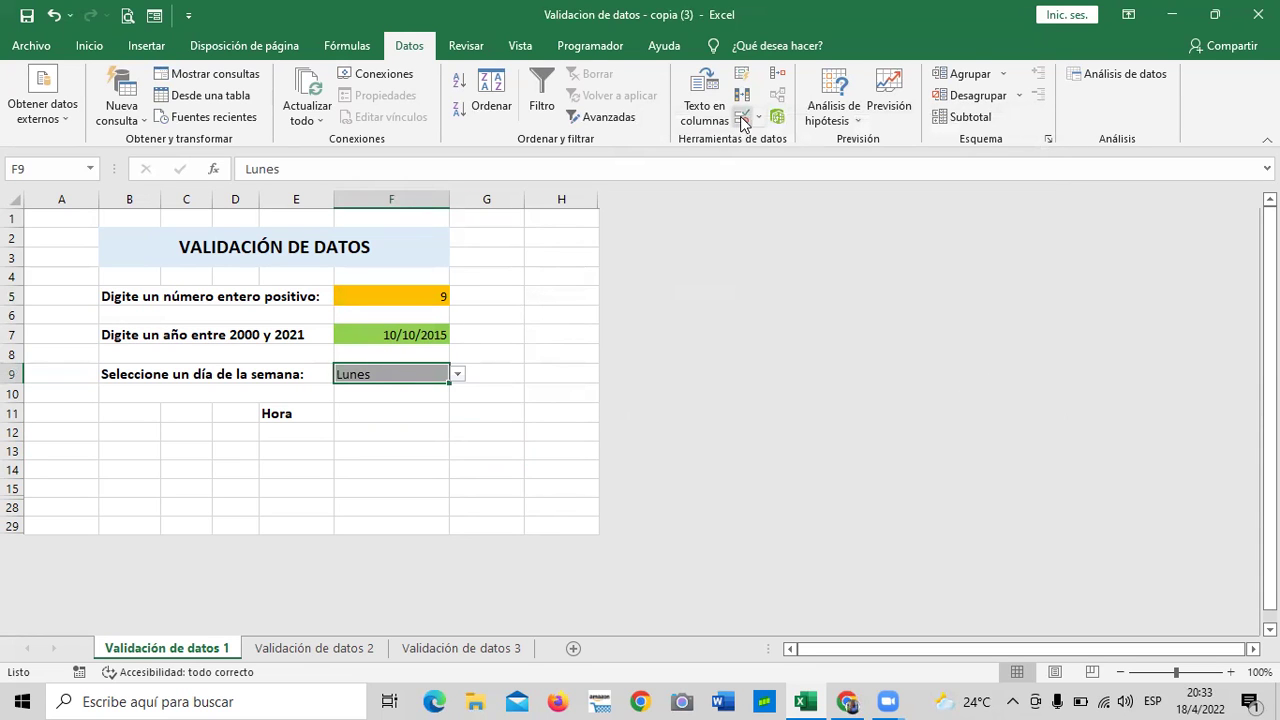
left_click(742, 118)
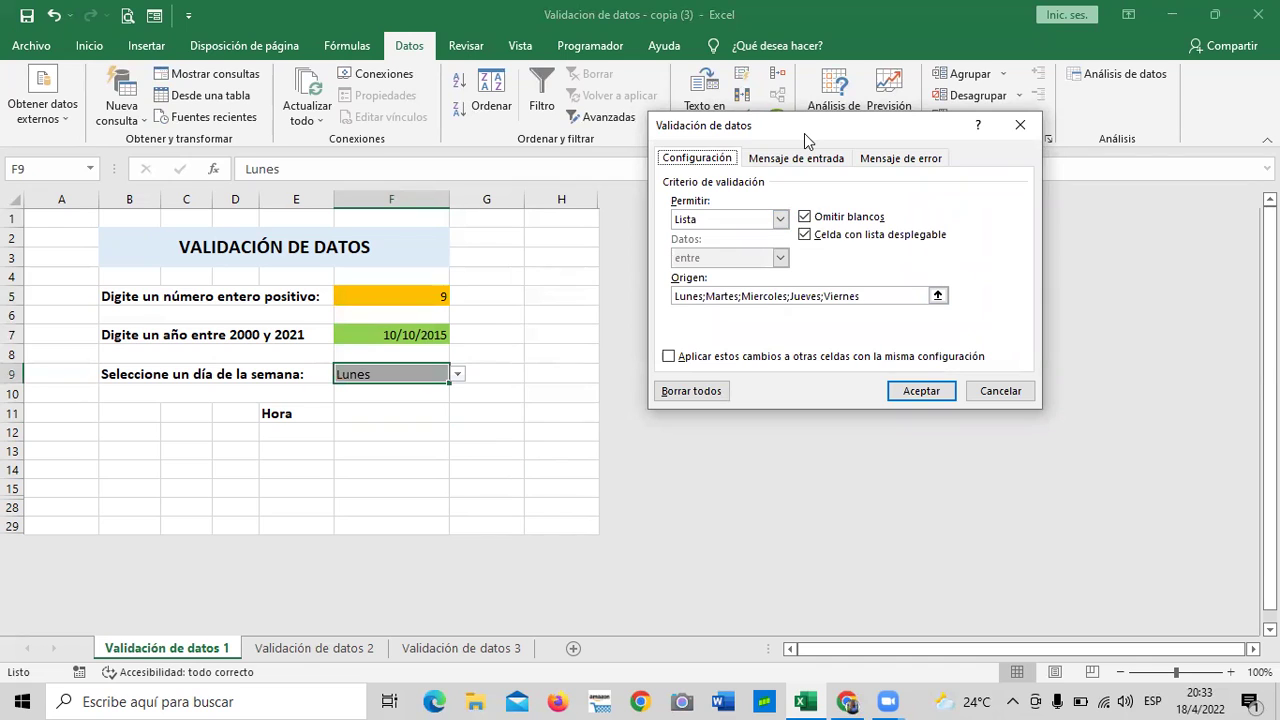
left_click(999, 391)
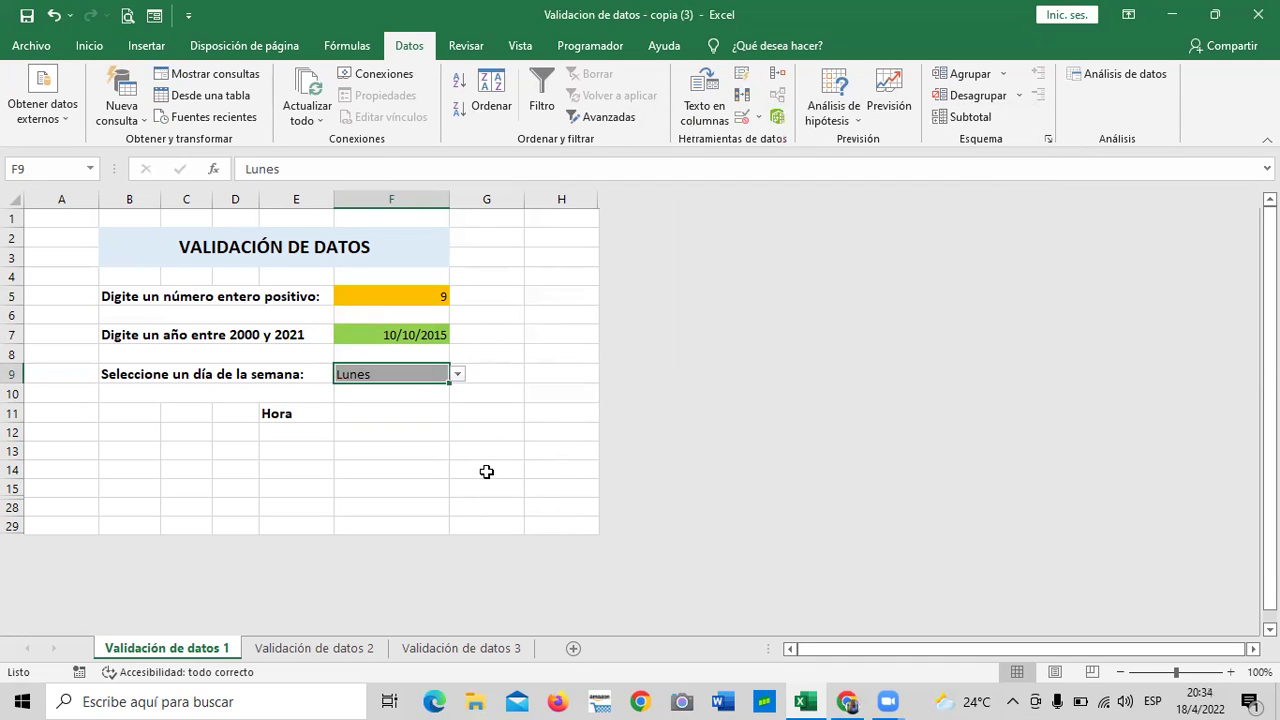
left_click_drag(486, 488, 486, 470)
left_click(423, 414)
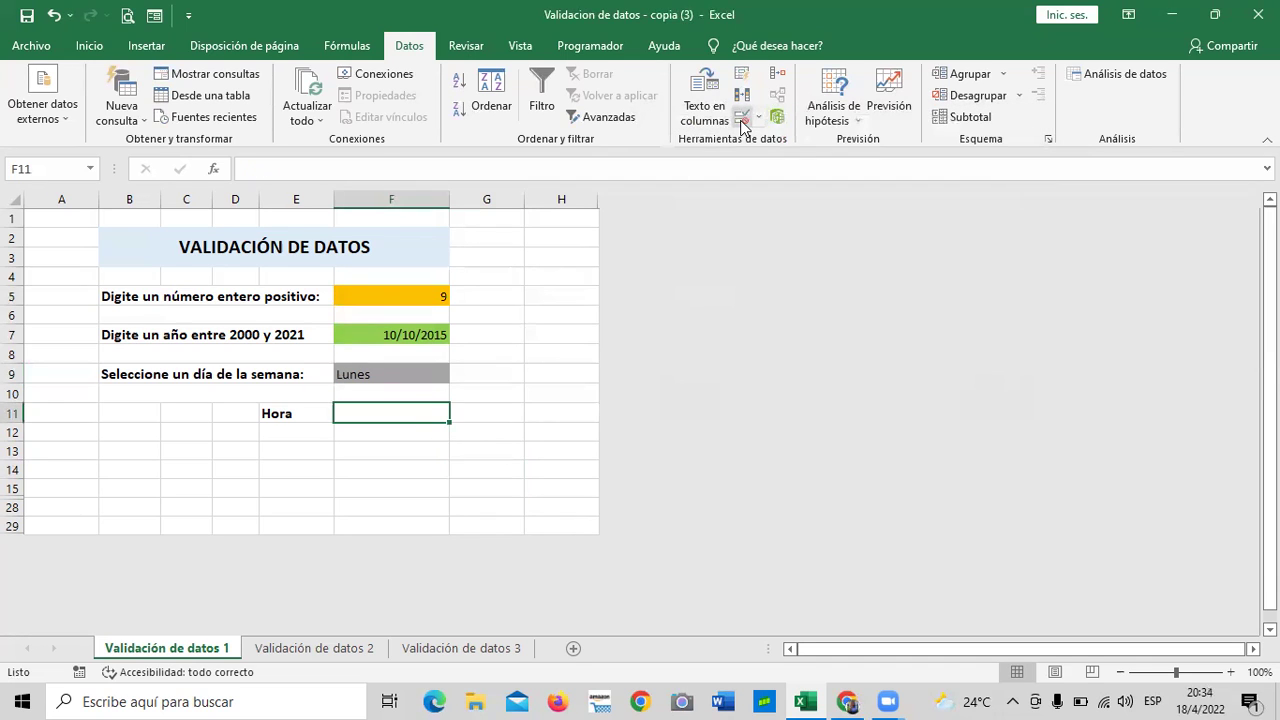
Step: Give F11 a Hora validation rule allowing times between 8:00 am and 5:00 pm
left_click(742, 117)
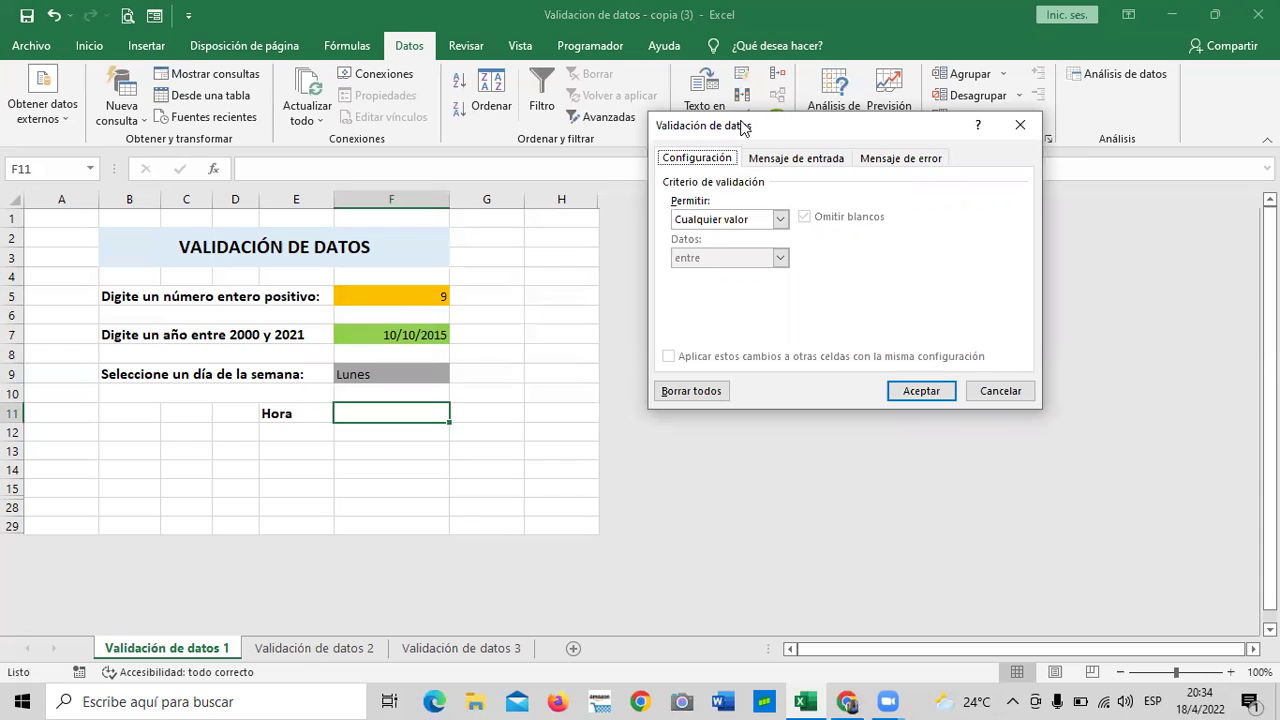
left_click(779, 219)
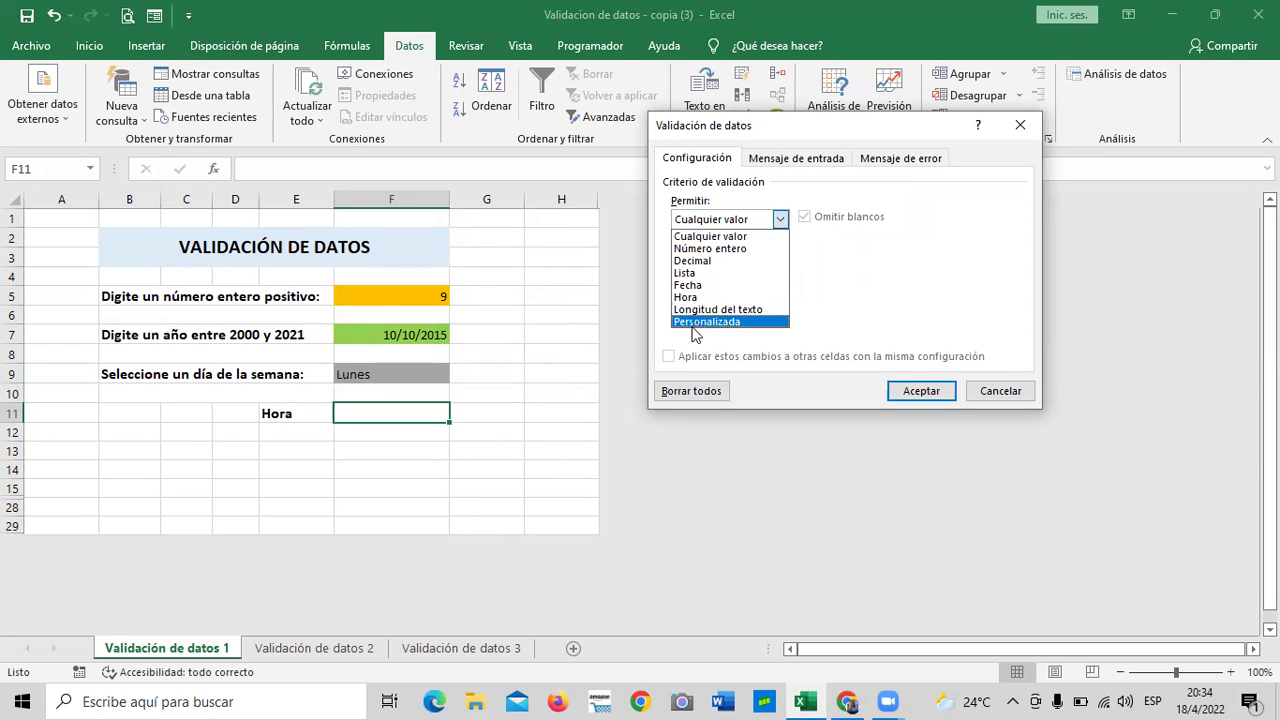
left_click(689, 286)
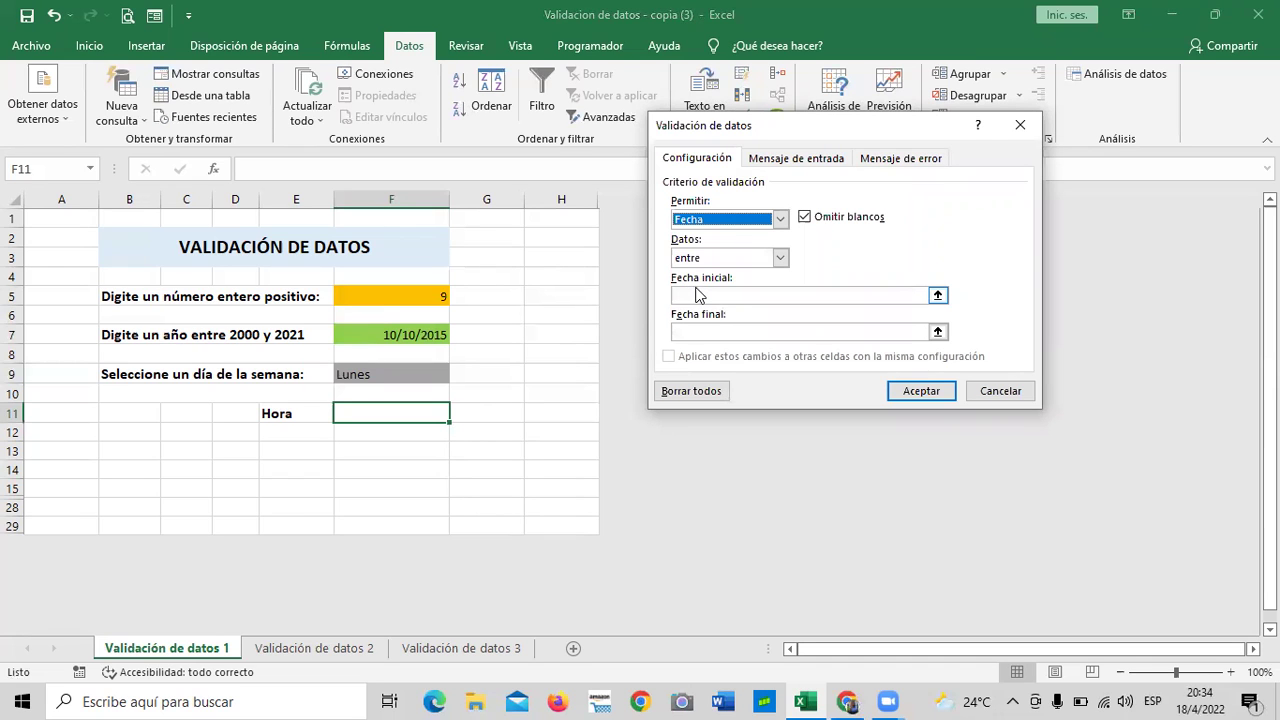
left_click(755, 293)
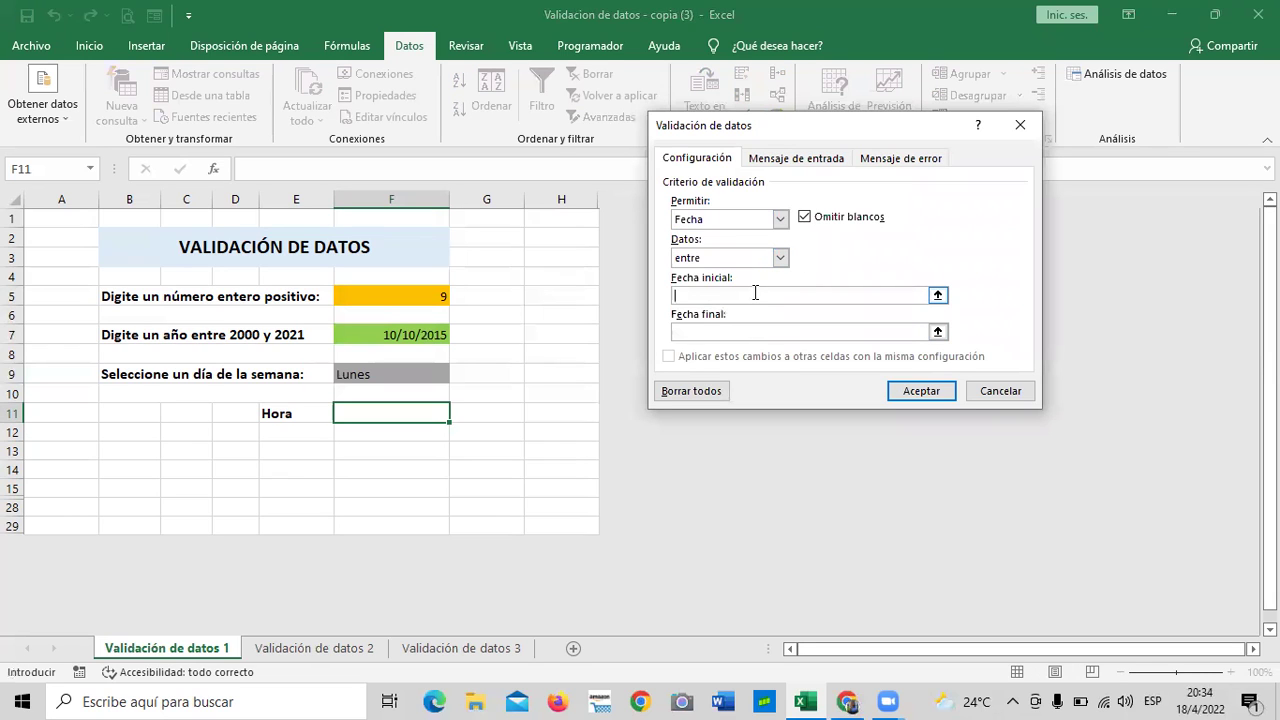
left_click(779, 218)
left_click(702, 300)
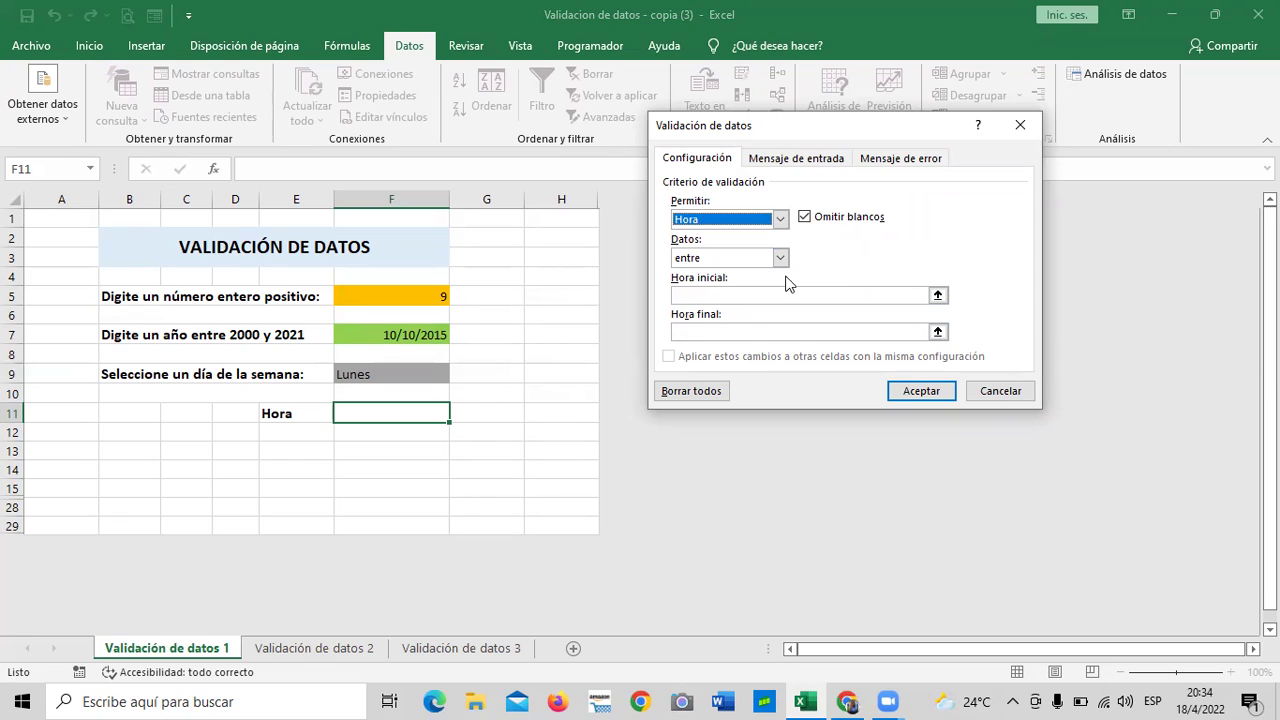
left_click(757, 294)
type("8:")
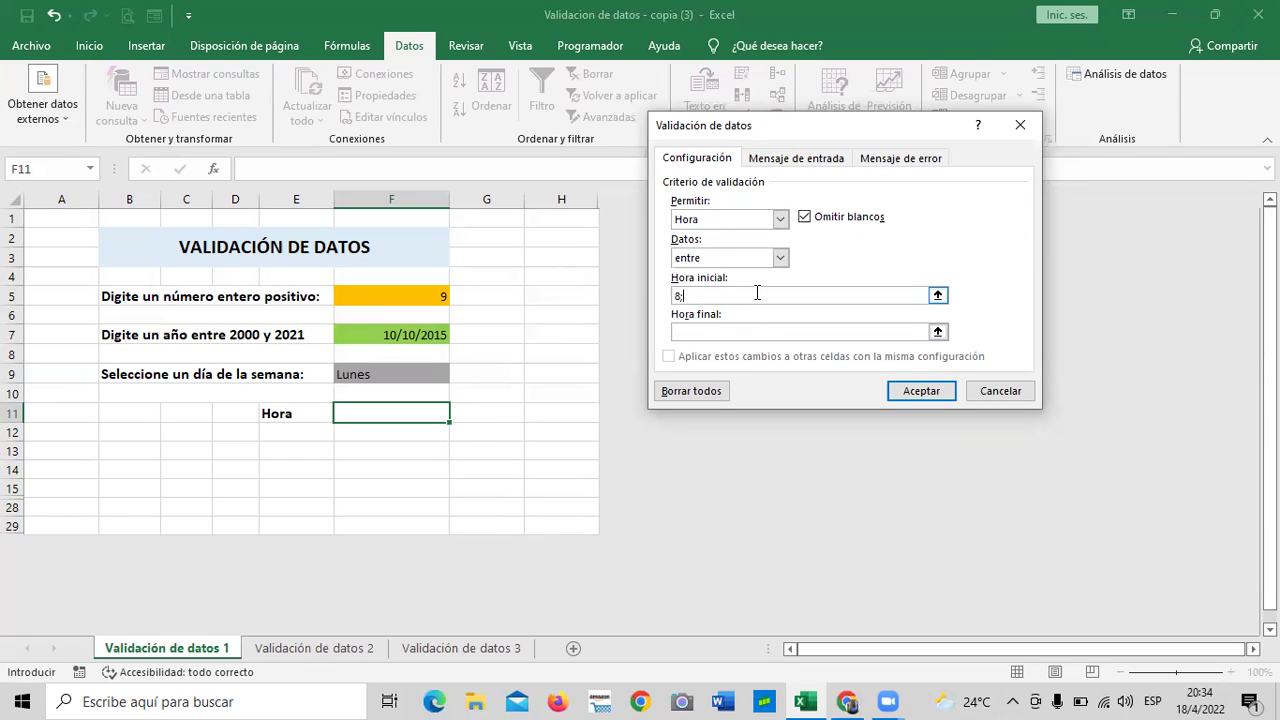
type("00")
type(" am")
left_click(725, 332)
type("5:")
type("00 ")
type("pm")
left_click(910, 391)
left_click(417, 415)
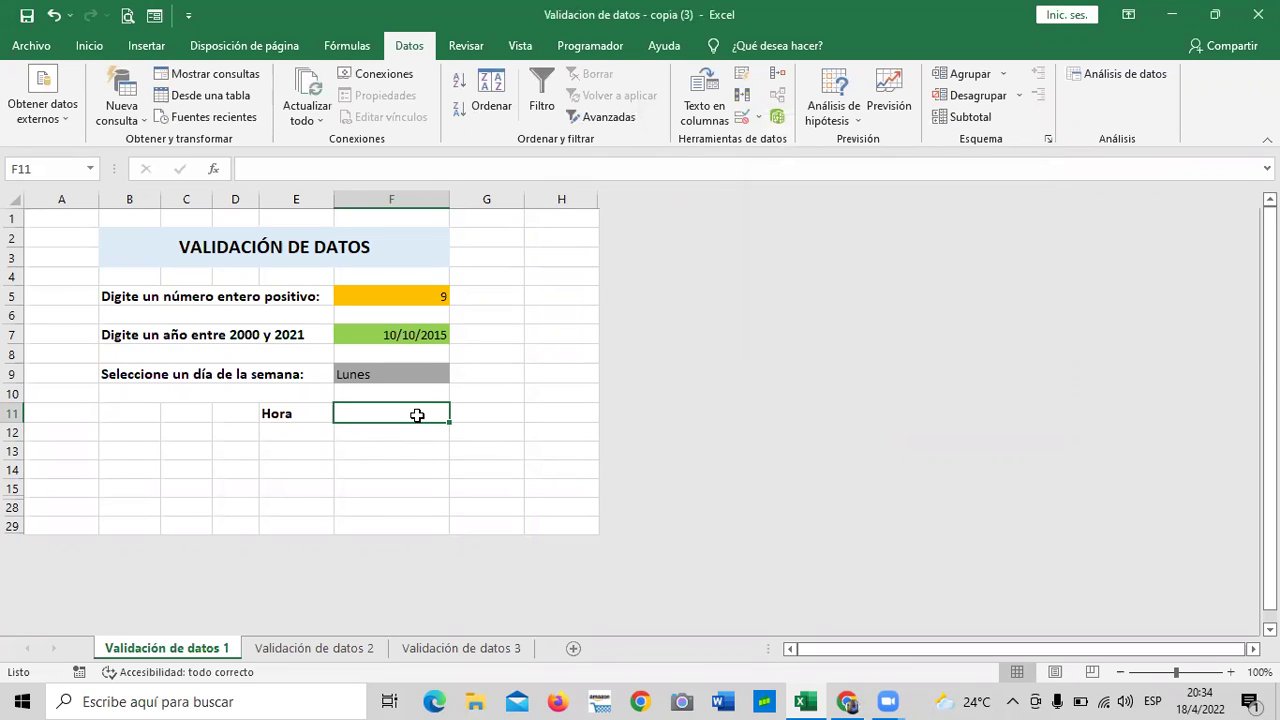
Step: Enter 9:00 in F11, then try 6:00, which the time rule rejects
left_click(395, 488)
left_click(393, 410)
type("9:00")
key("Return")
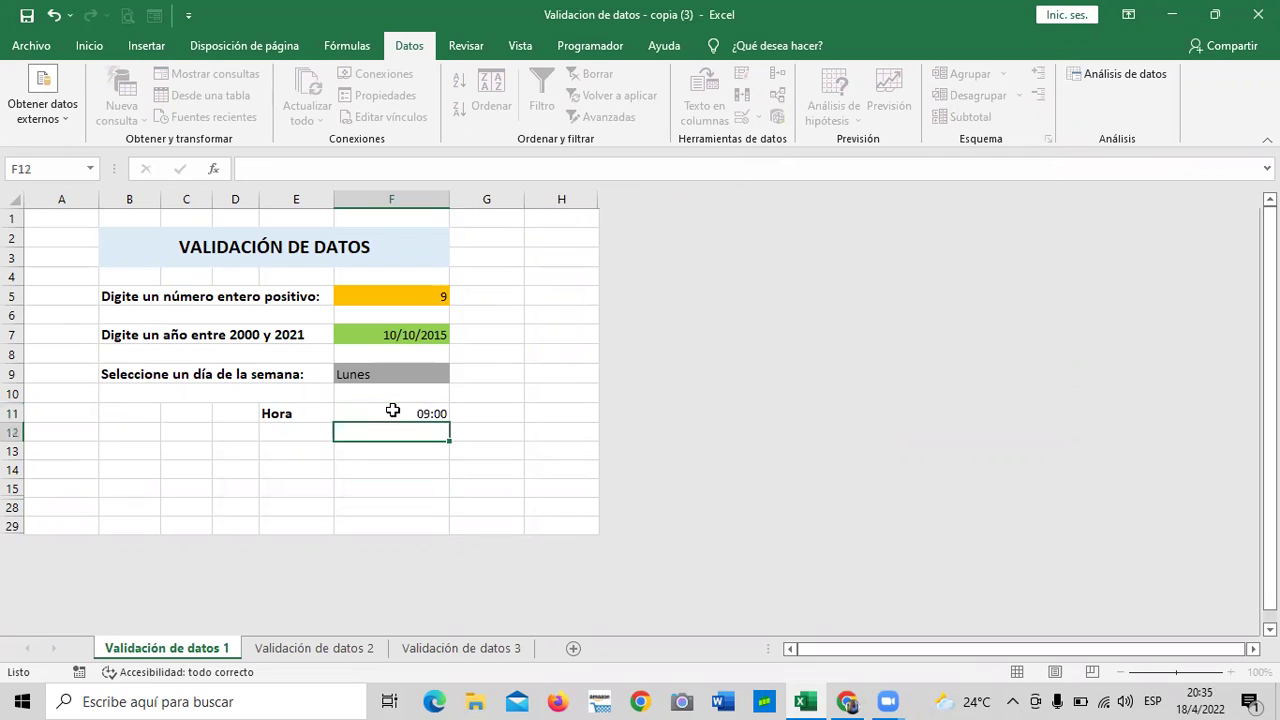
left_click(489, 444)
left_click(406, 414)
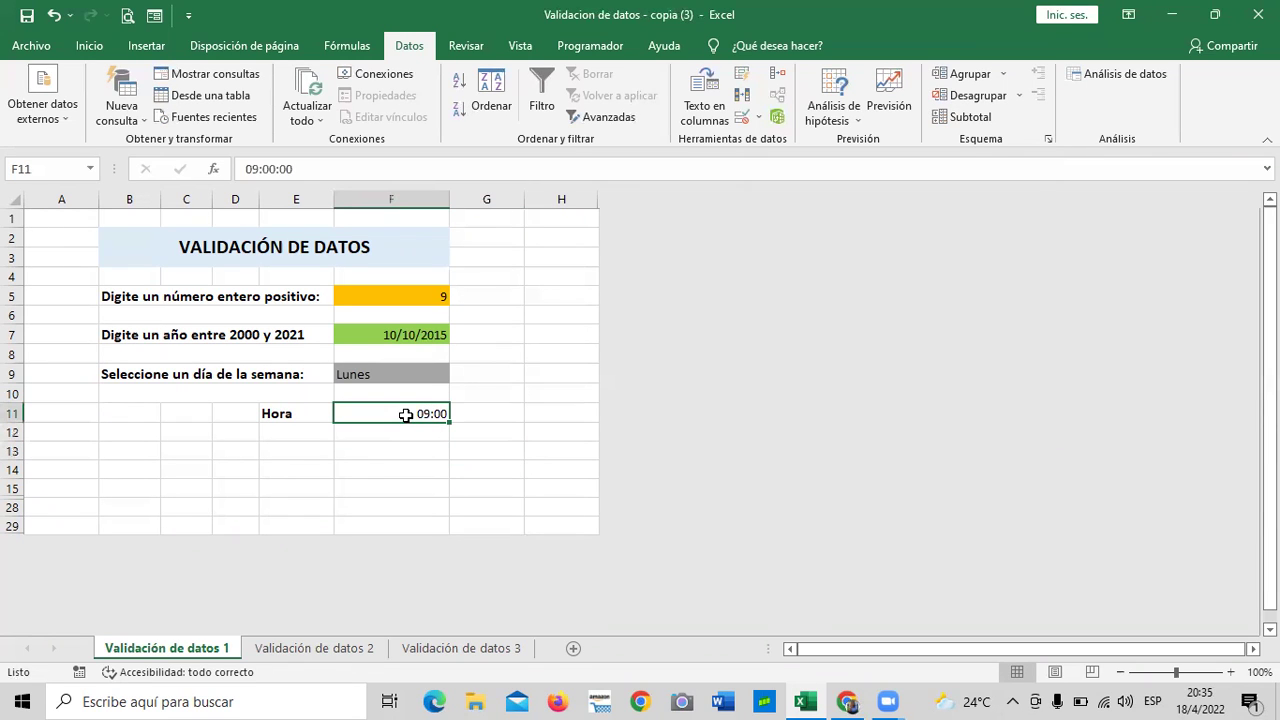
type("6:")
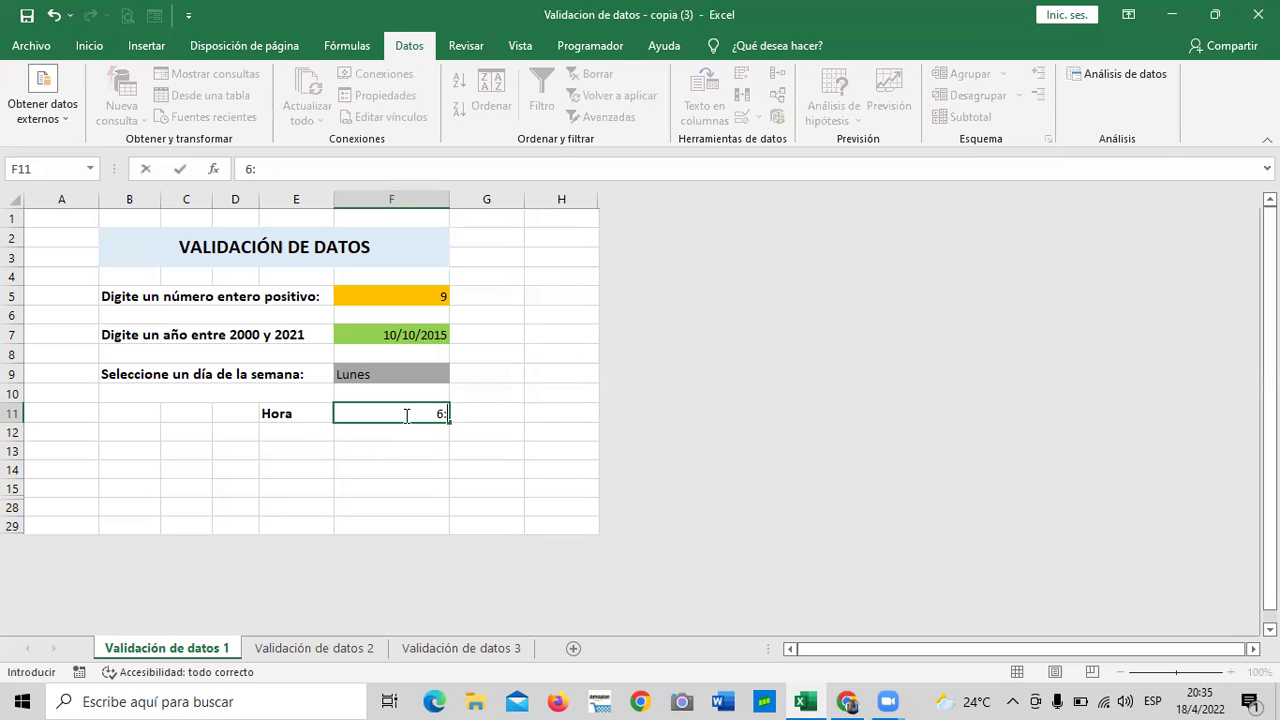
type("00")
key("Return")
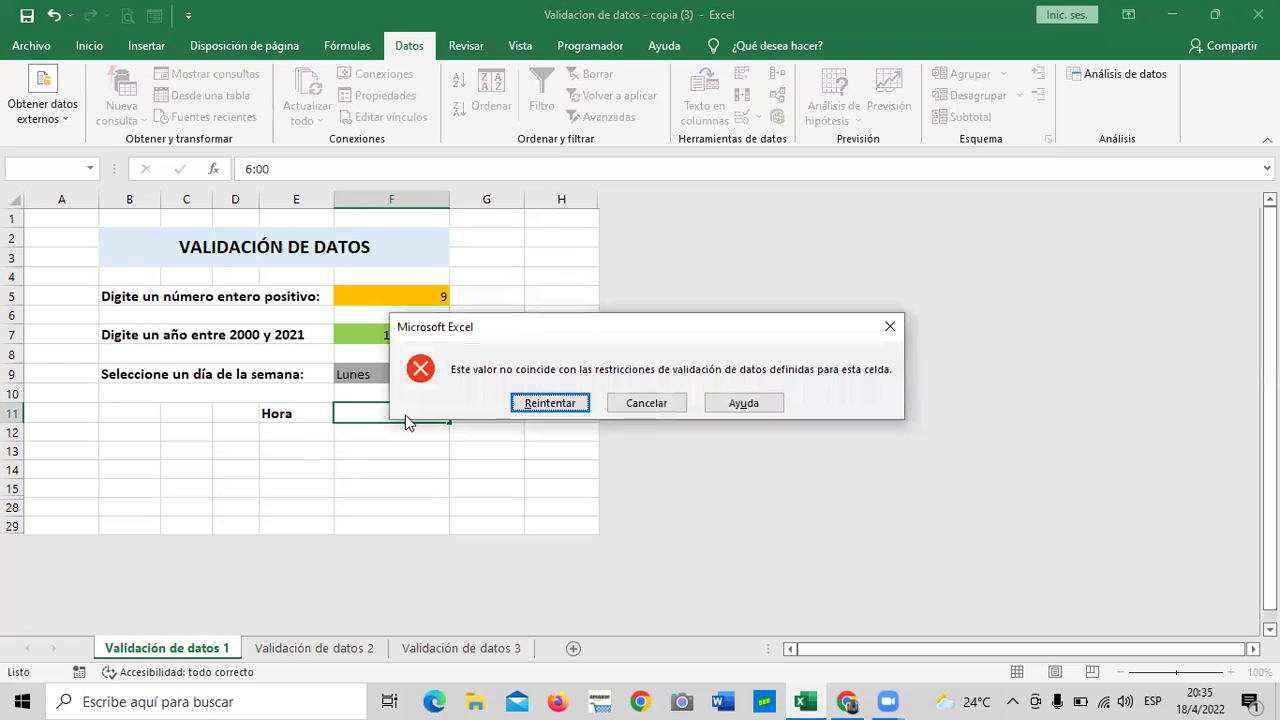
Step: After 5:00 is also rejected, enter 5:00 pm, which F11 stores as 17:00
left_click(571, 404)
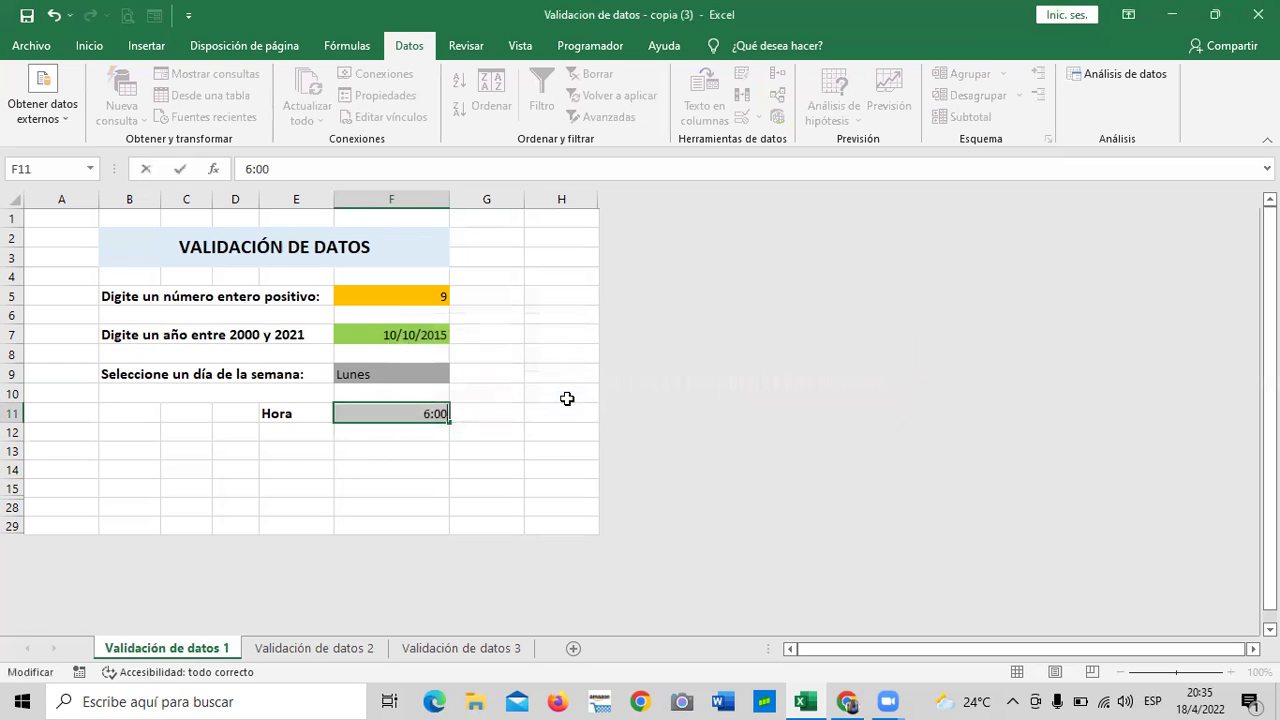
key("BackSpace")
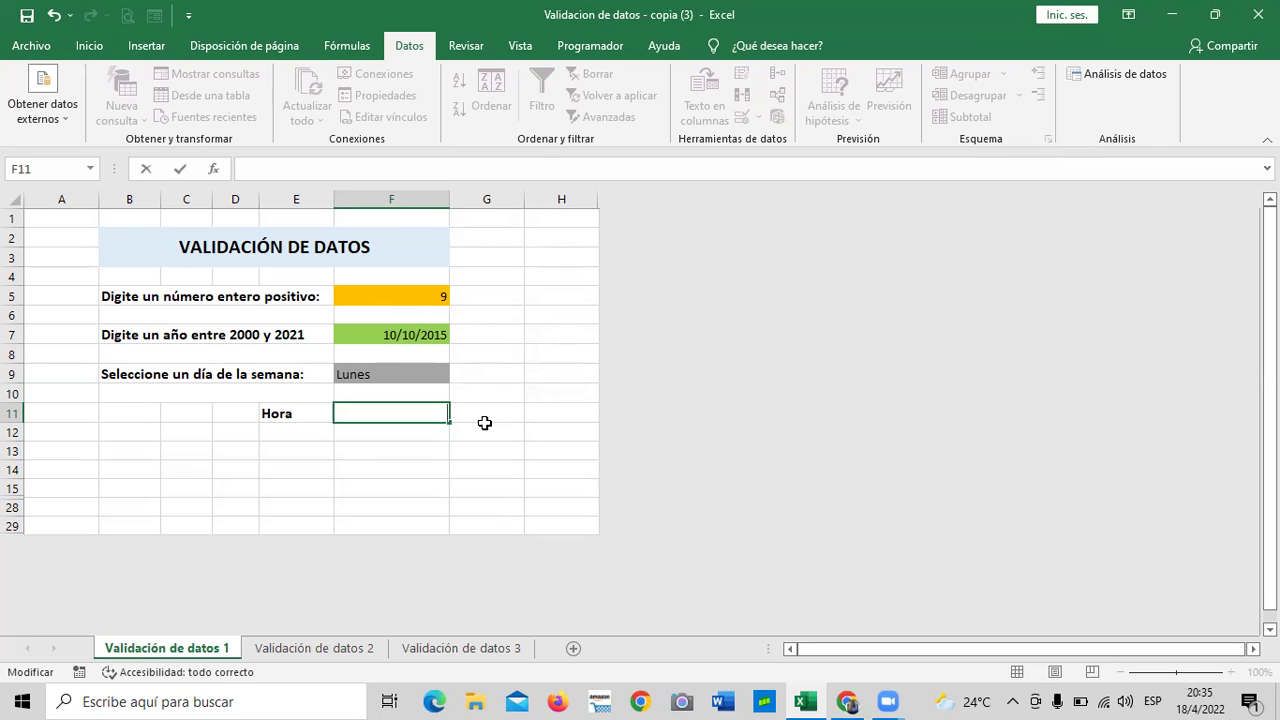
type("5:")
type("00")
key("Return")
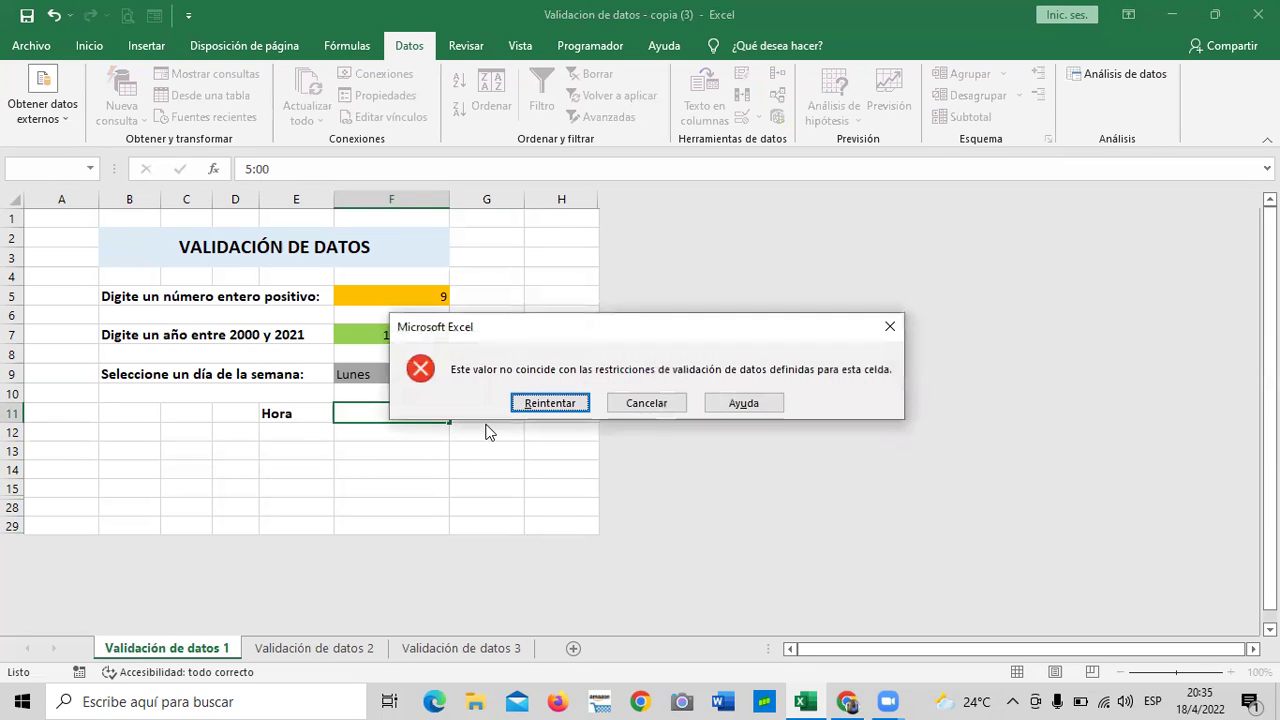
left_click(548, 403)
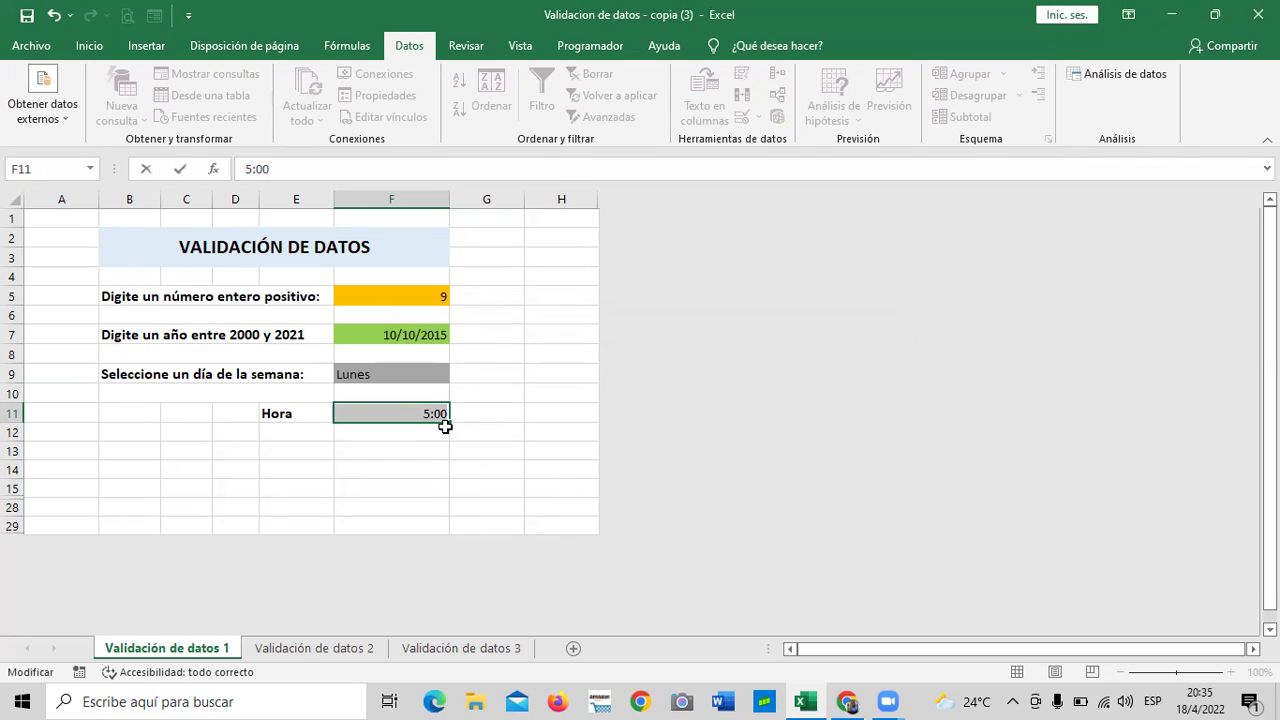
key("BackSpace")
type("pm")
key("BackSpace")
key("BackSpace")
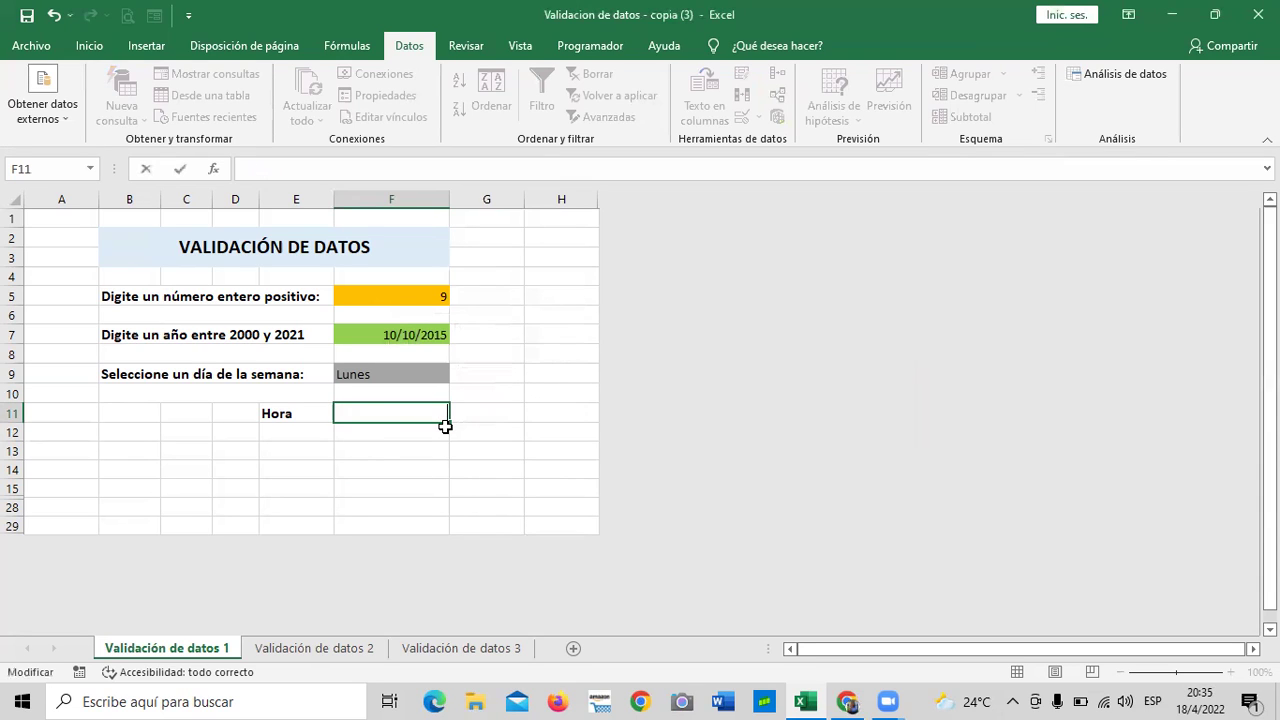
type("5:00 pm")
key("Return")
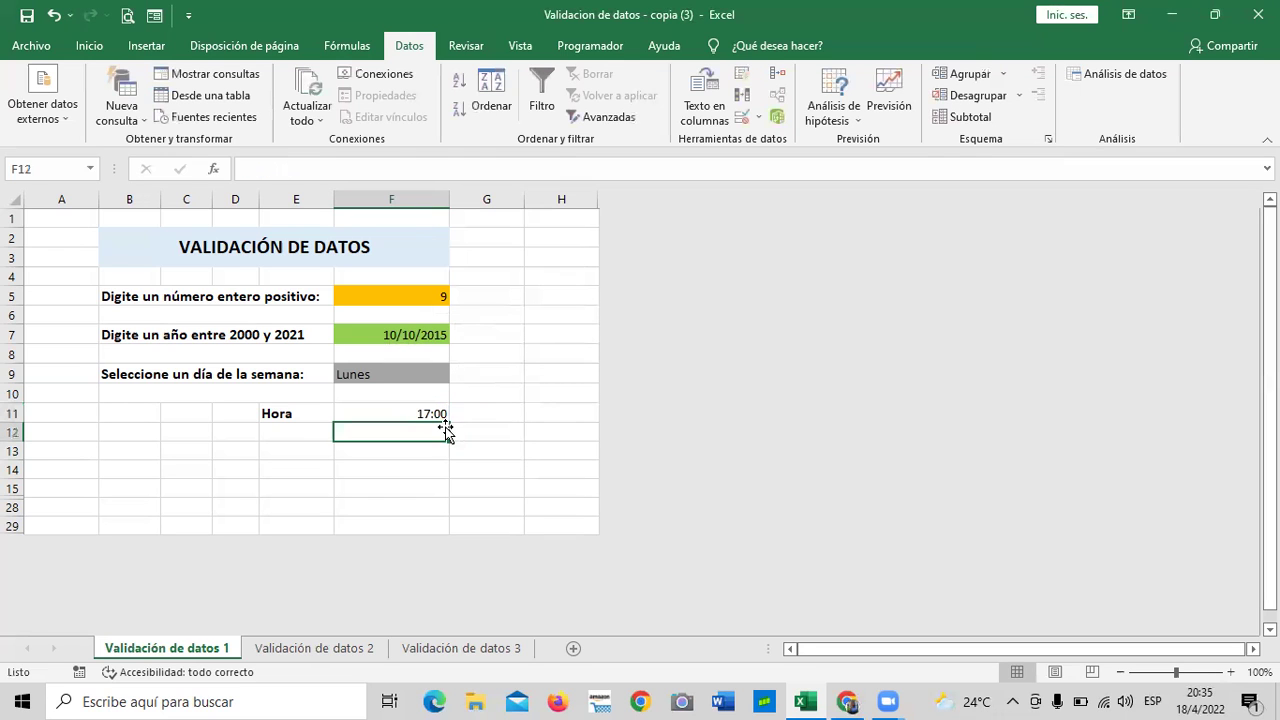
left_click(488, 398)
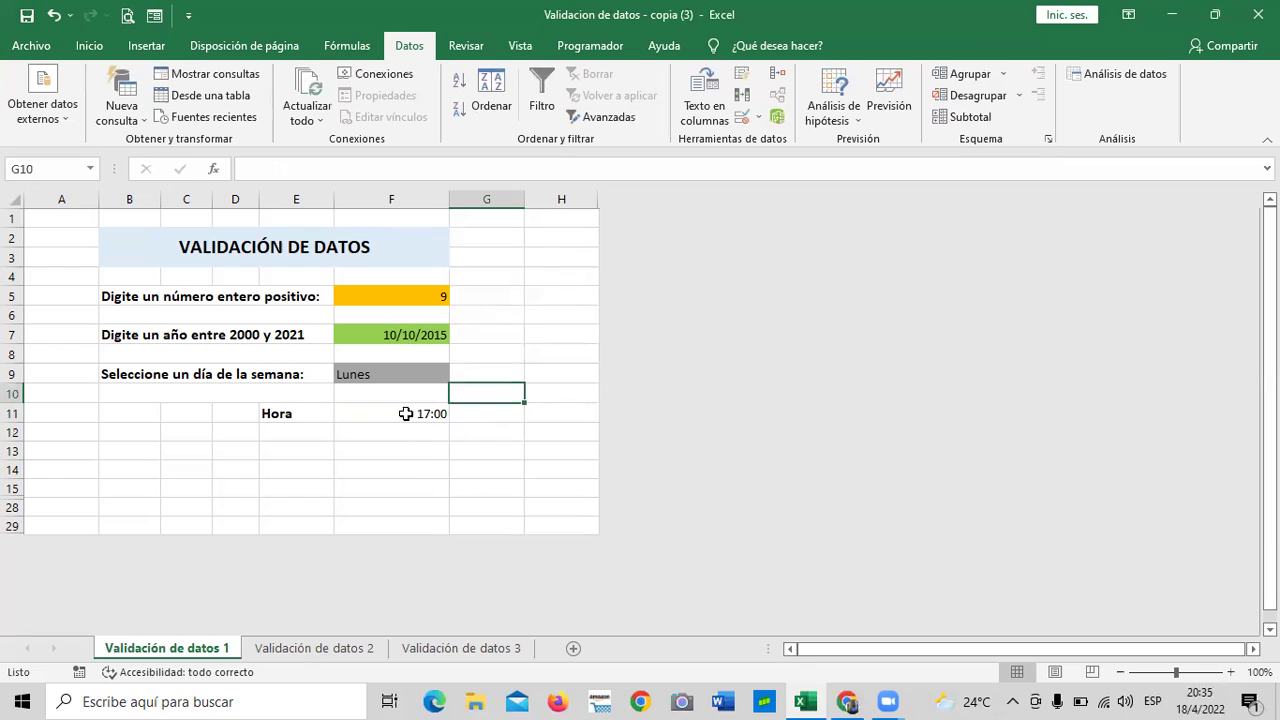
left_click(409, 413)
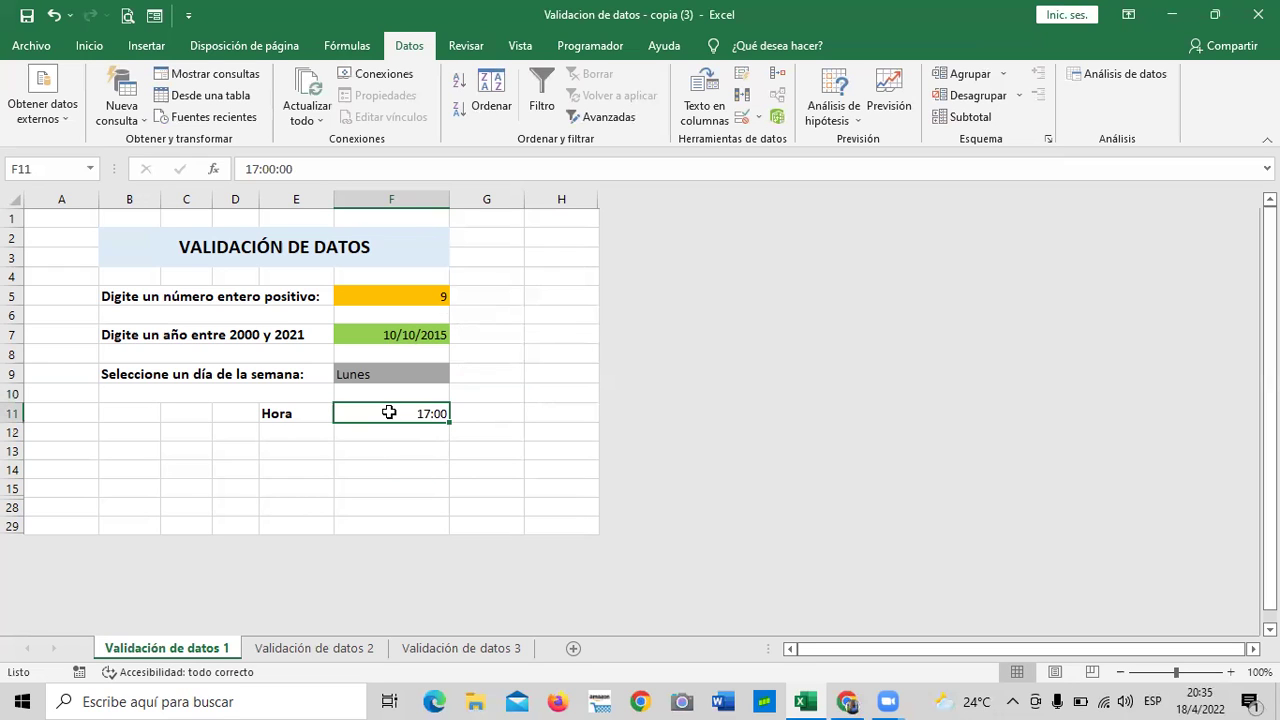
left_click(484, 458)
left_click(408, 417)
type("12:00")
key("Return")
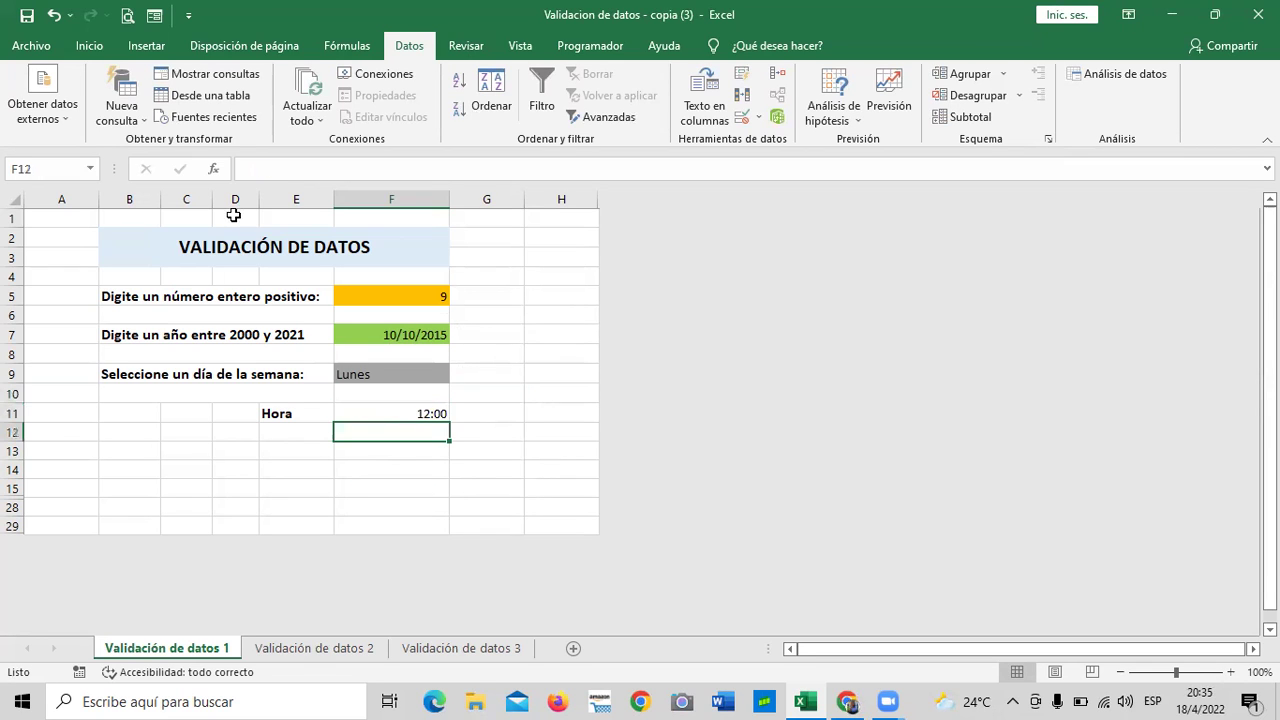
left_click(413, 413)
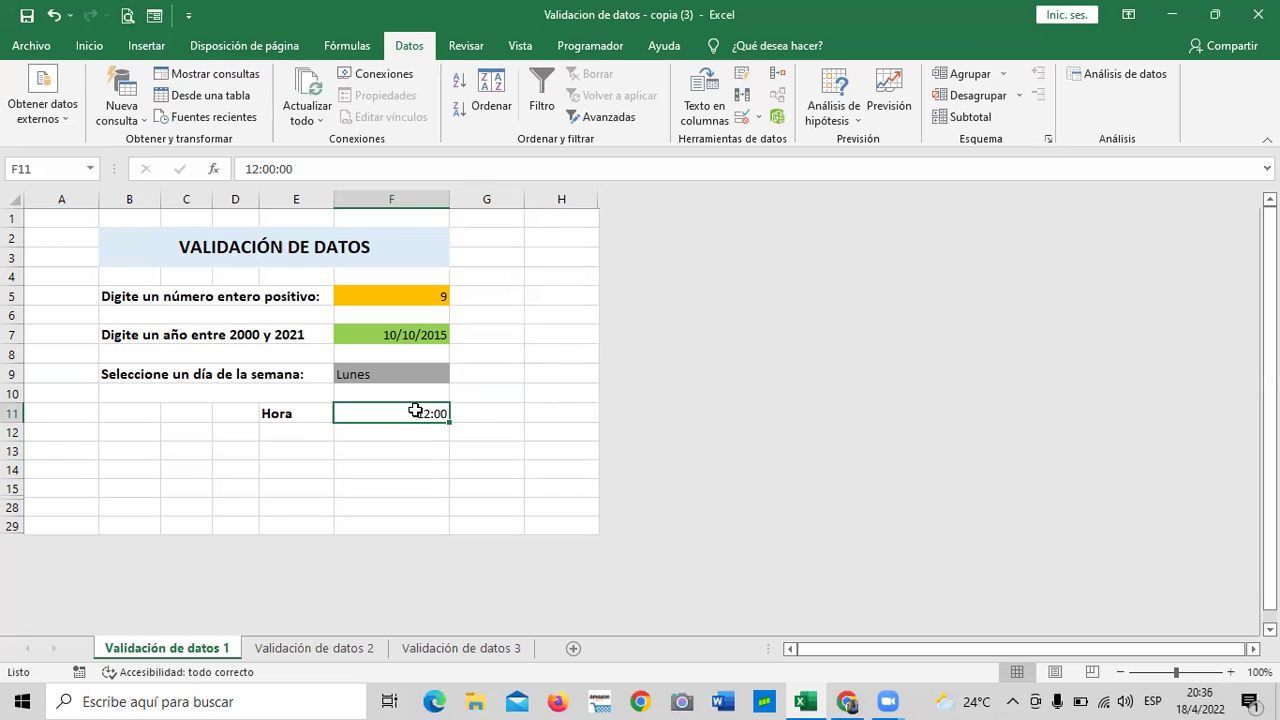
key("BackSpace")
type("13")
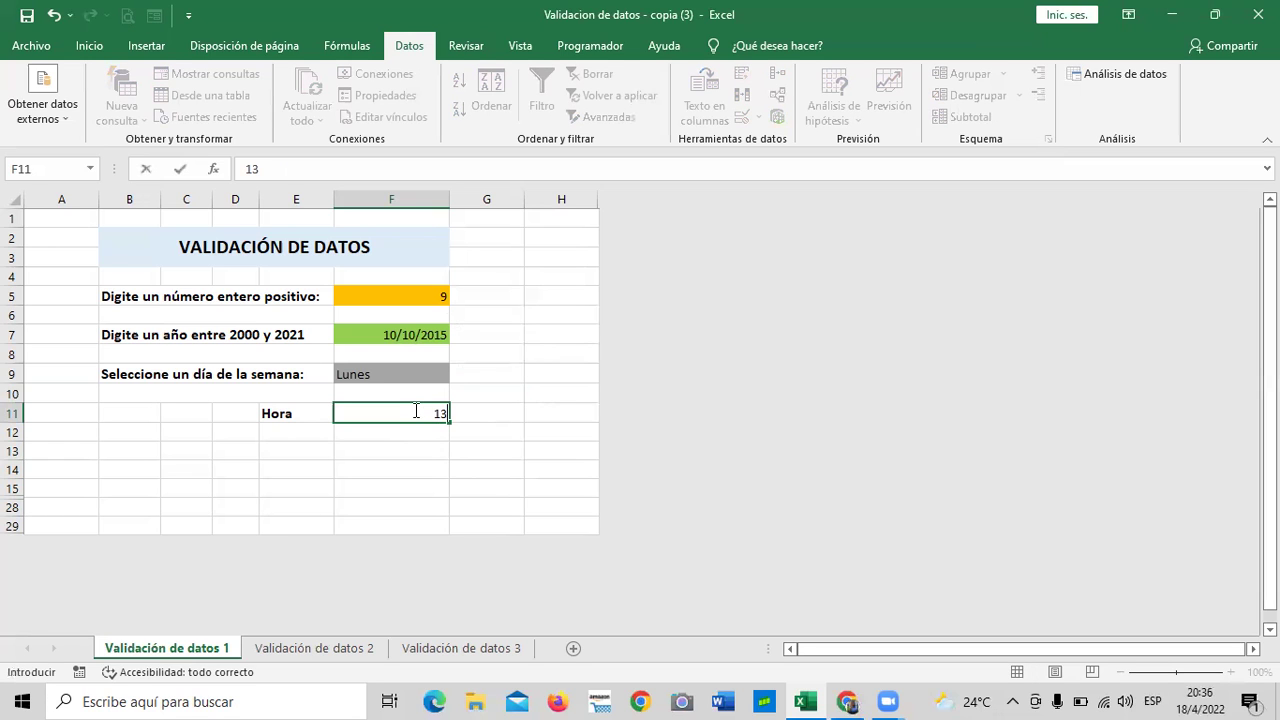
type(":00")
key("Return")
left_click(497, 418)
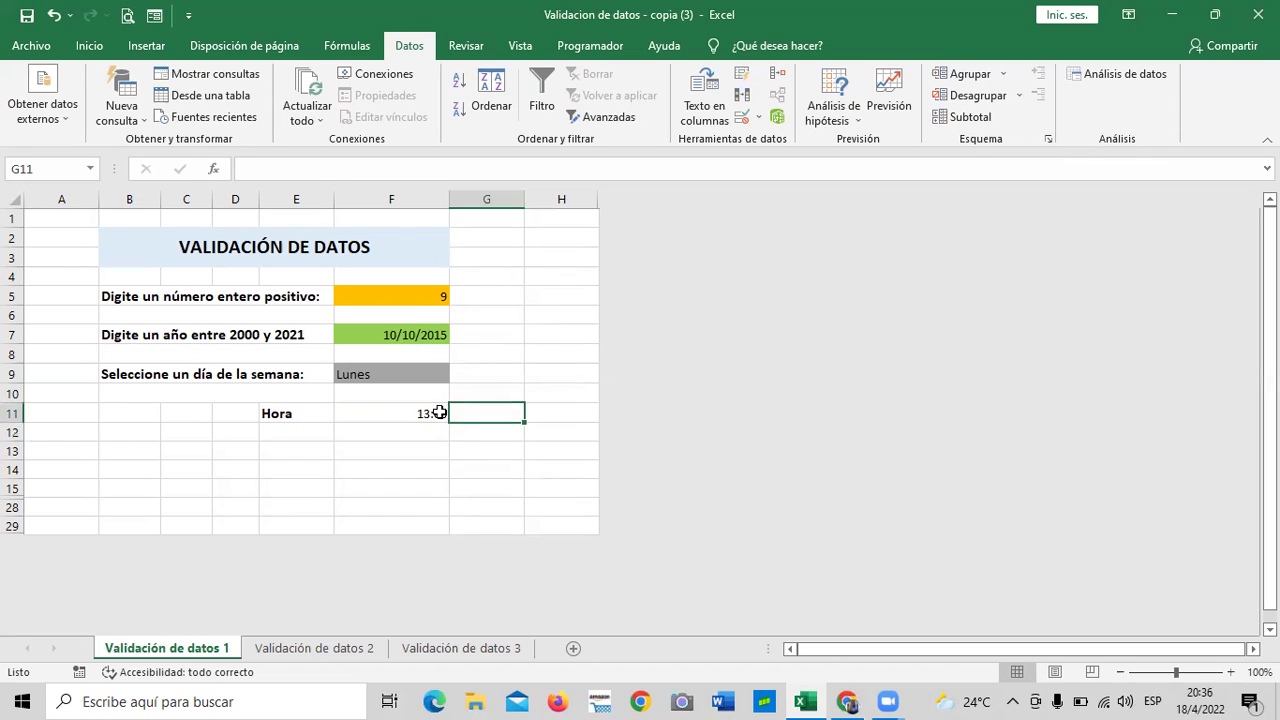
left_click(423, 412)
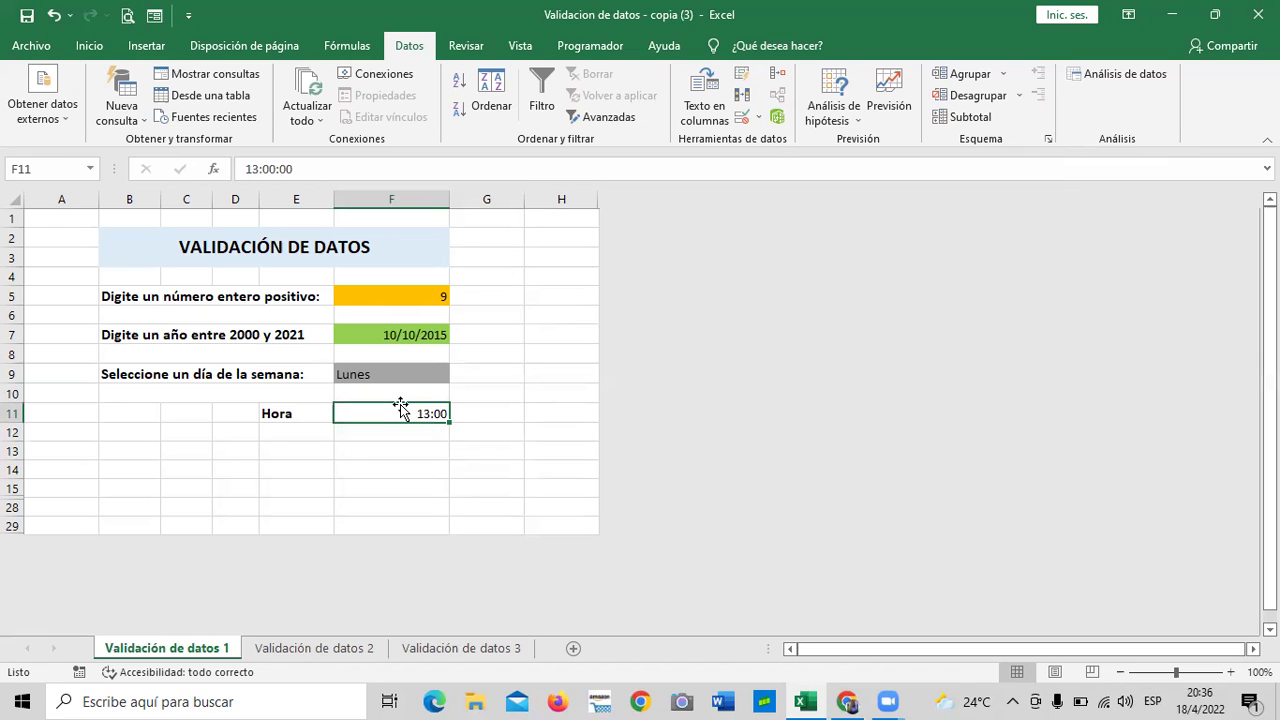
type("17:00")
key("Return")
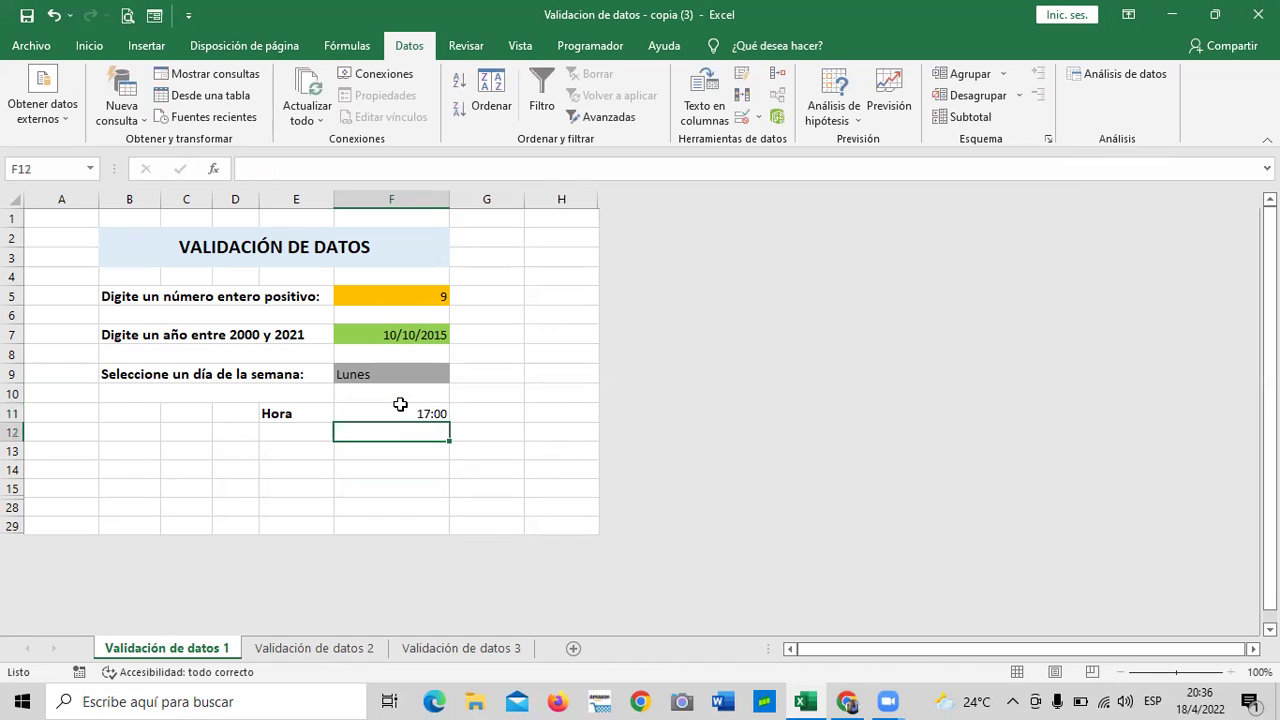
left_click(403, 413)
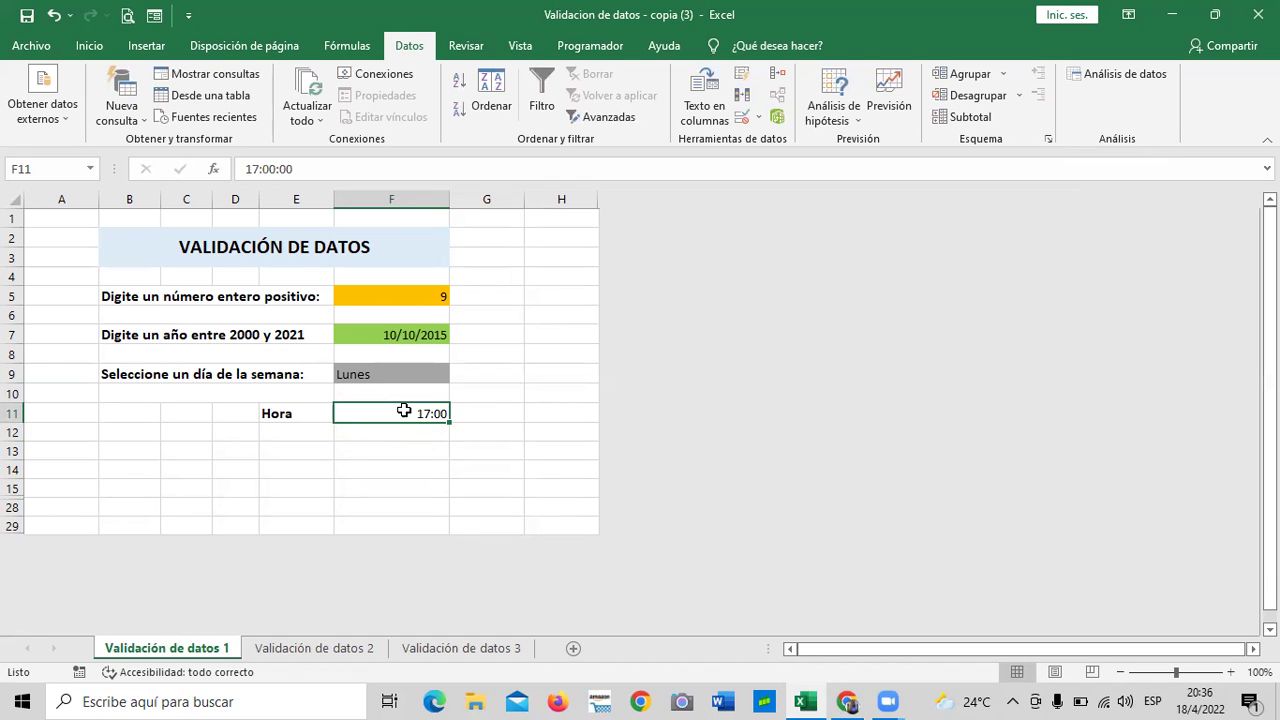
left_click(258, 169)
key("BackSpace")
key("BackSpace")
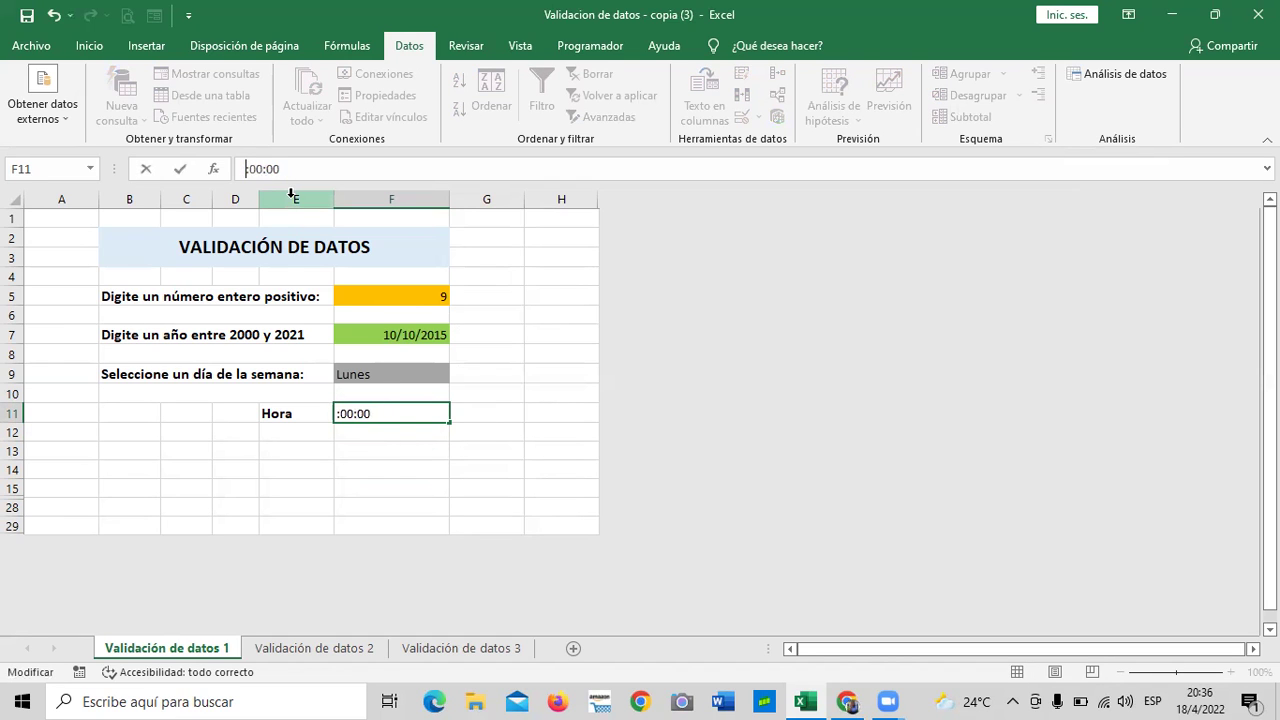
type("20")
key("Return")
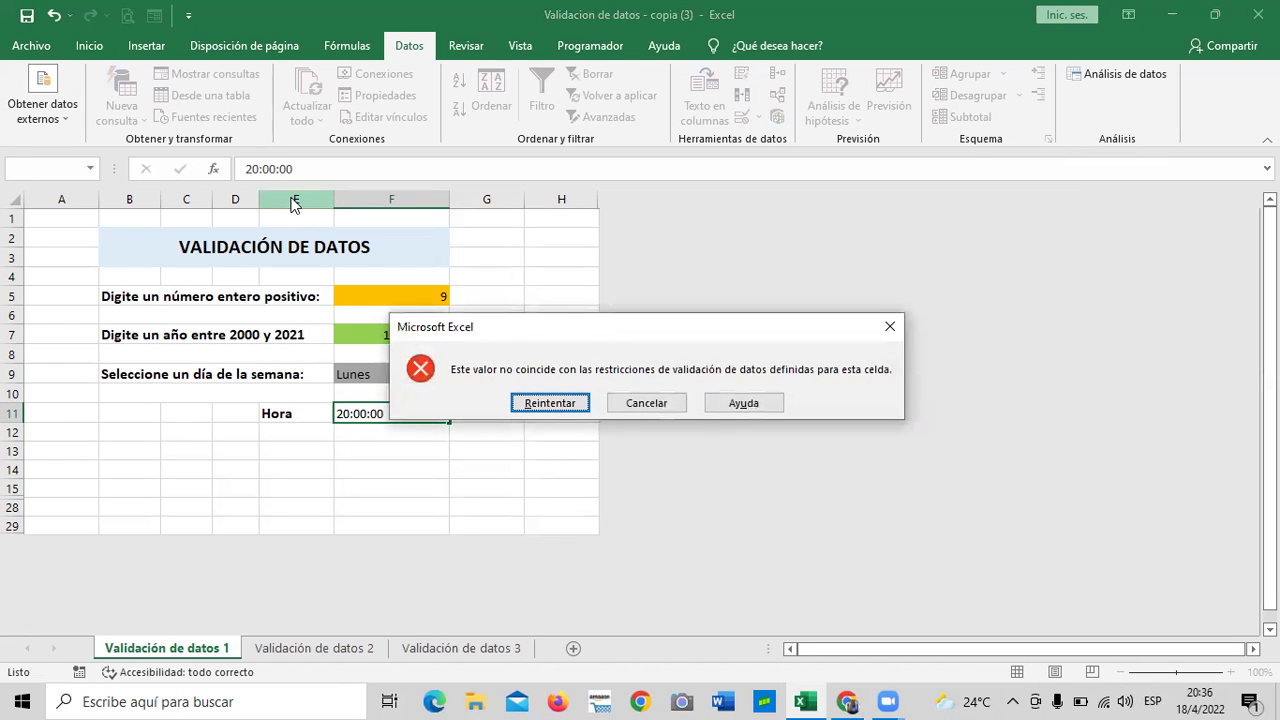
left_click(576, 402)
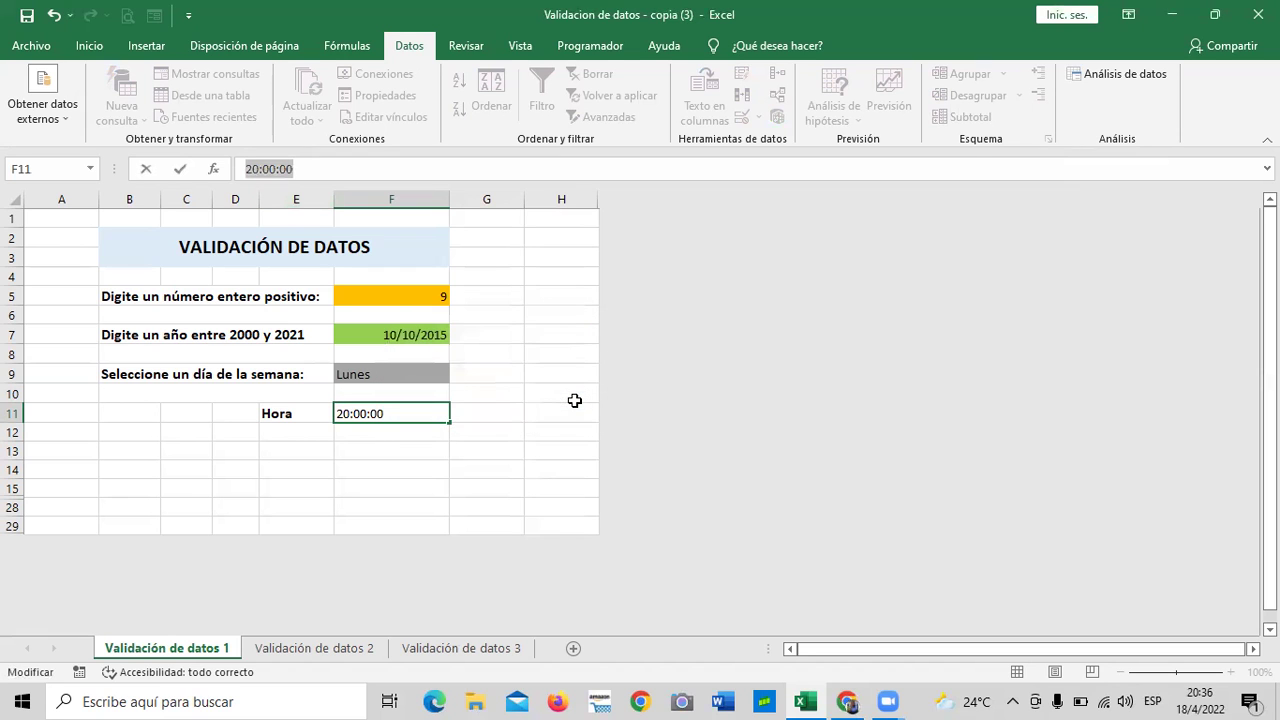
key("Return")
left_click(630, 403)
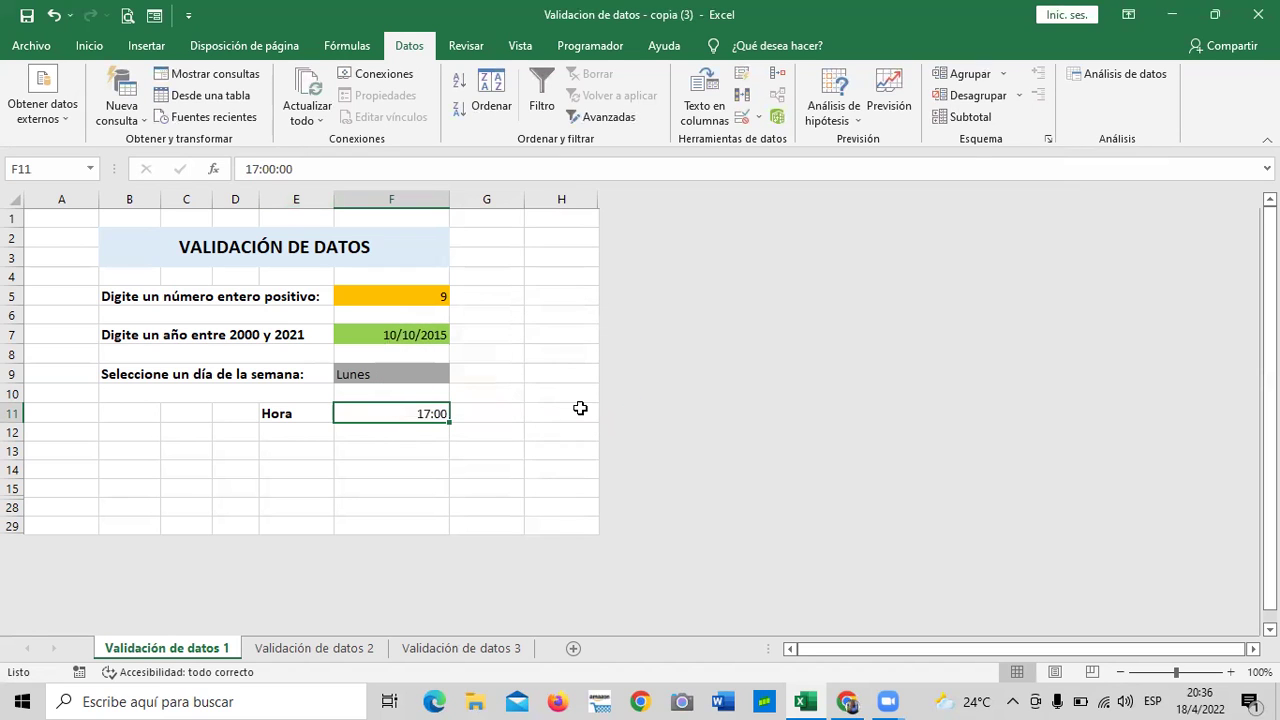
left_click(534, 436)
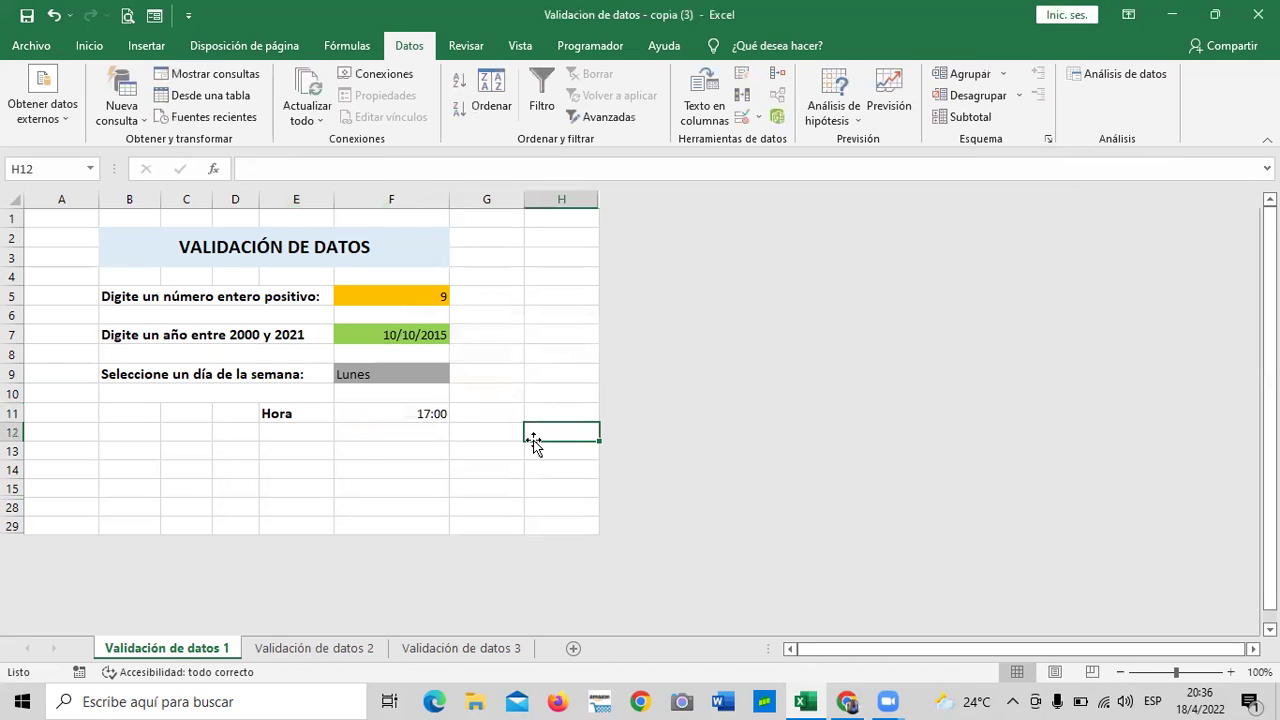
left_click(532, 343)
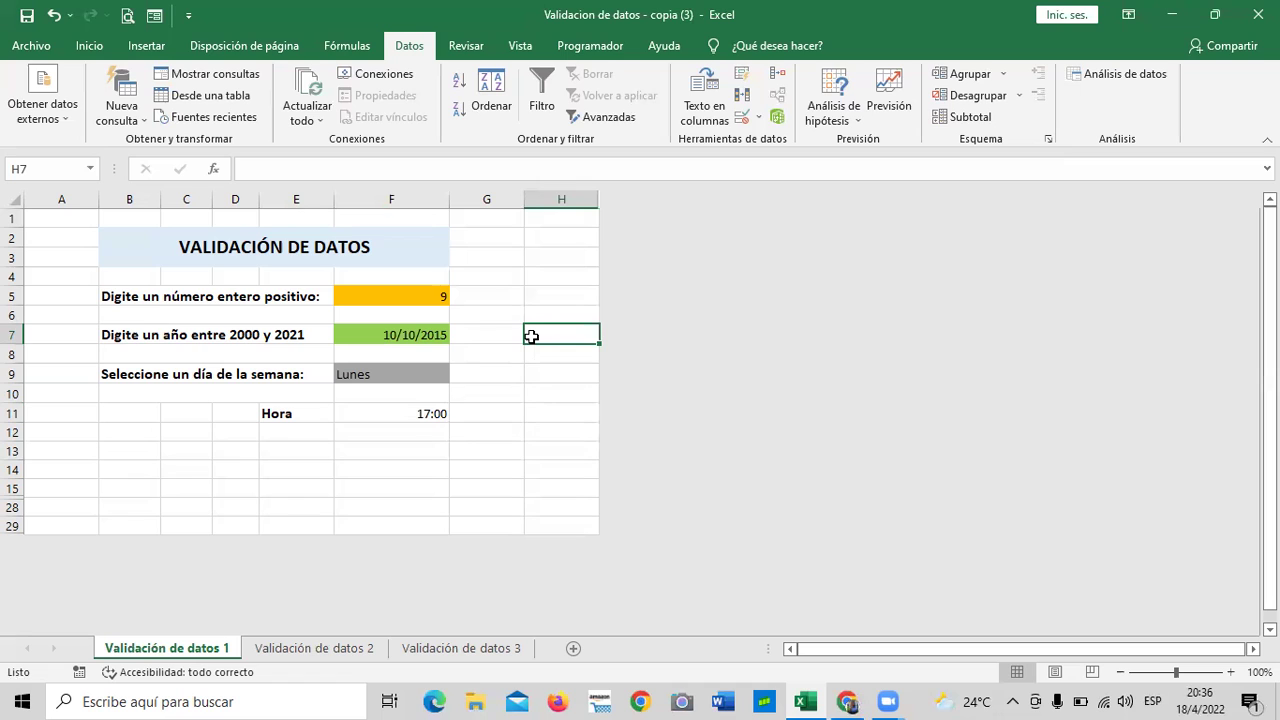
left_click(452, 474)
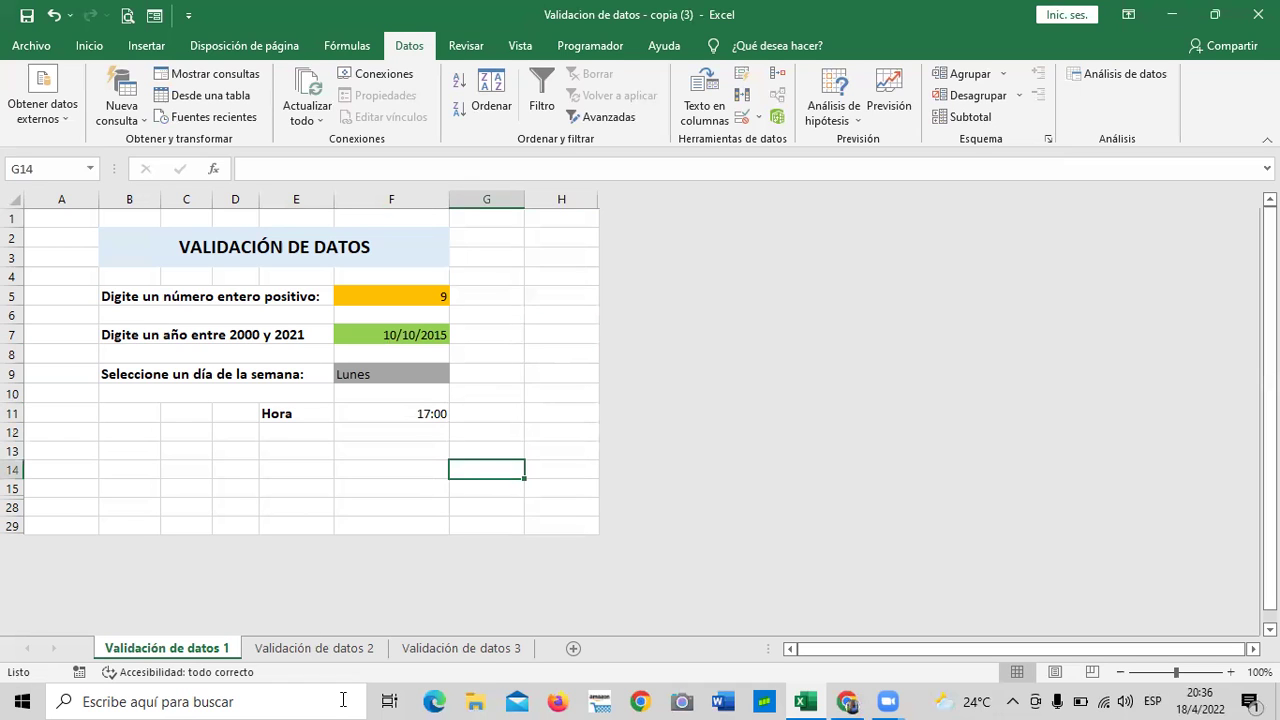
Step: Pass through Validación de datos 3 to the Validación de datos 2 employee salary sheet
left_click(508, 653)
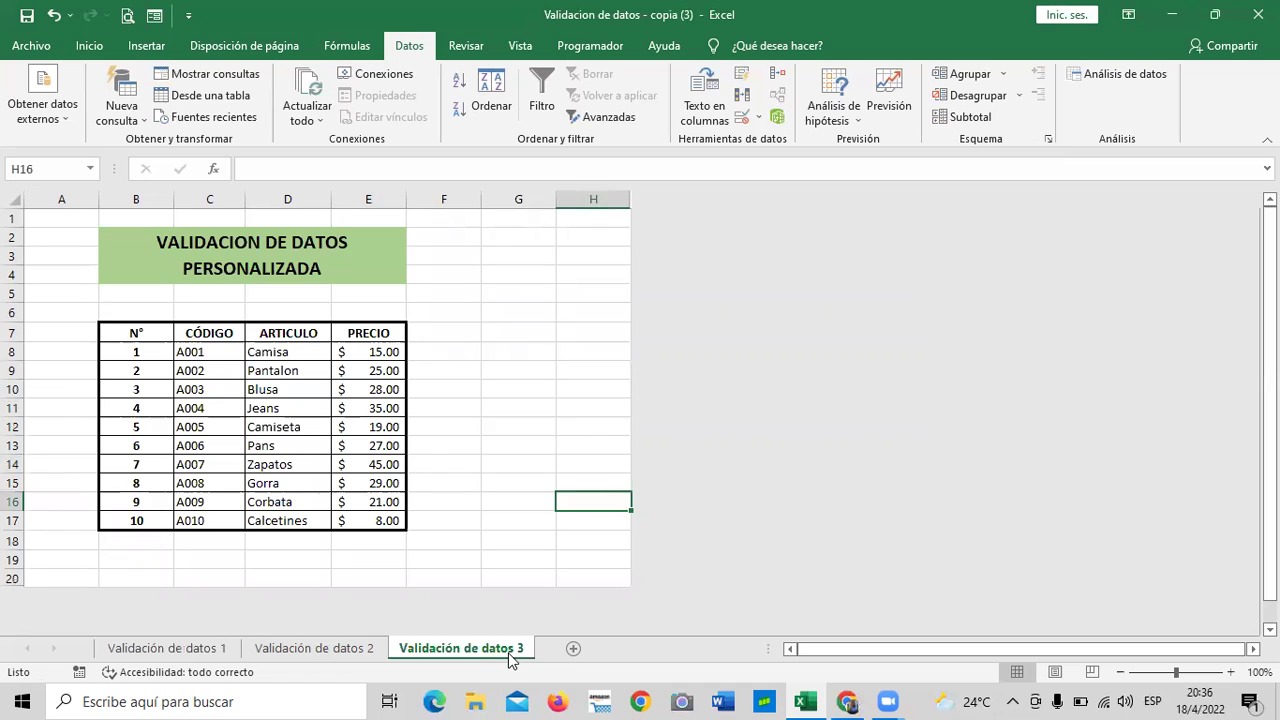
left_click(306, 651)
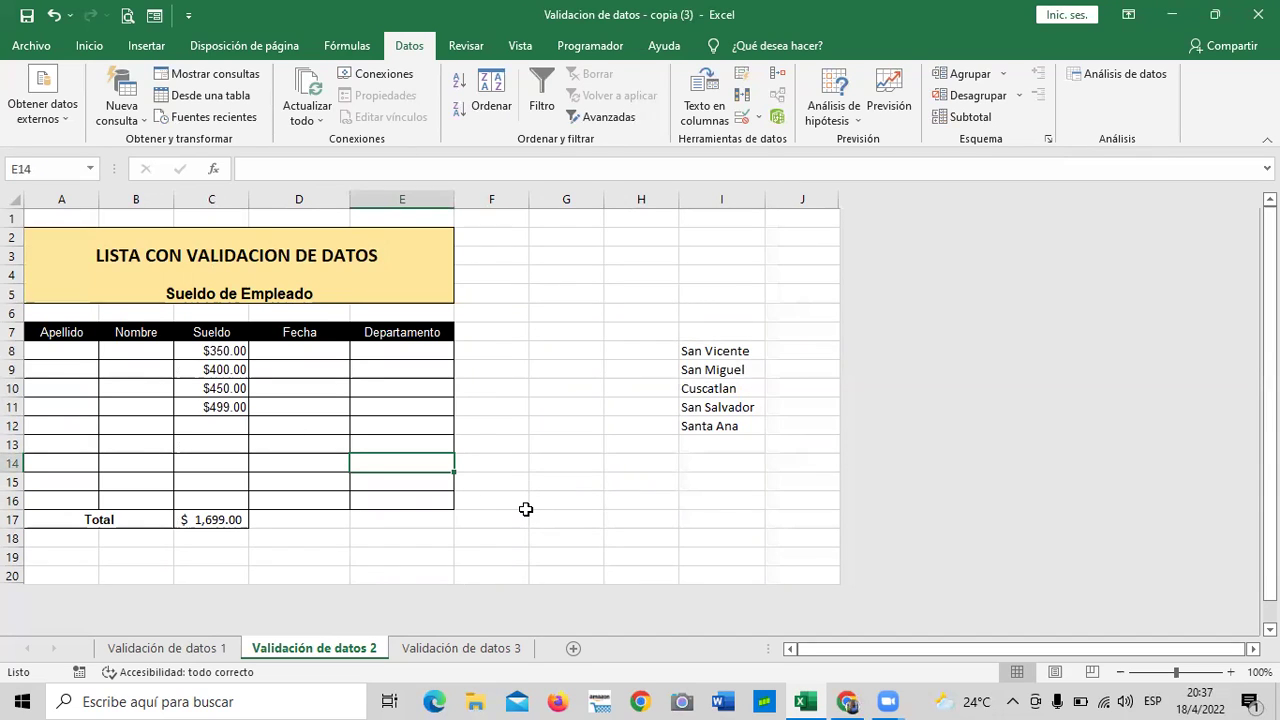
Step: Select the department list I8:I12, then check the salary input messages on C8–C11
left_click(708, 352)
left_click_drag(704, 380, 700, 428)
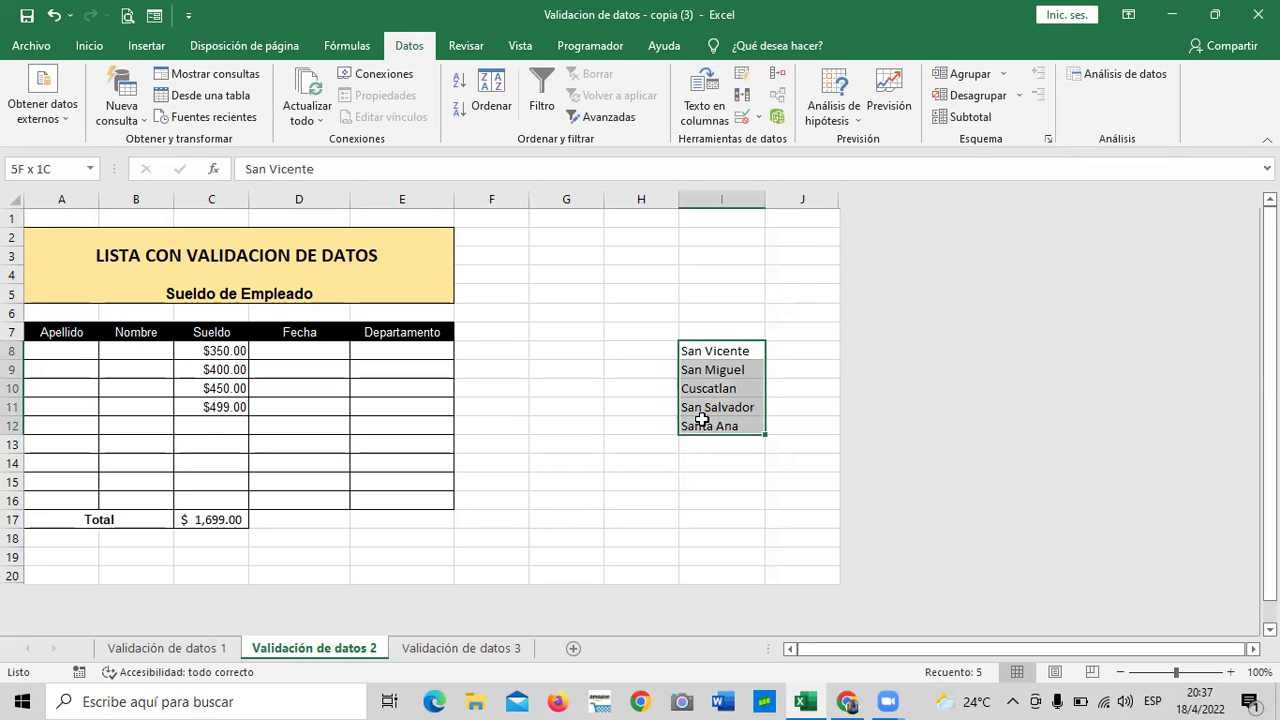
left_click(617, 480)
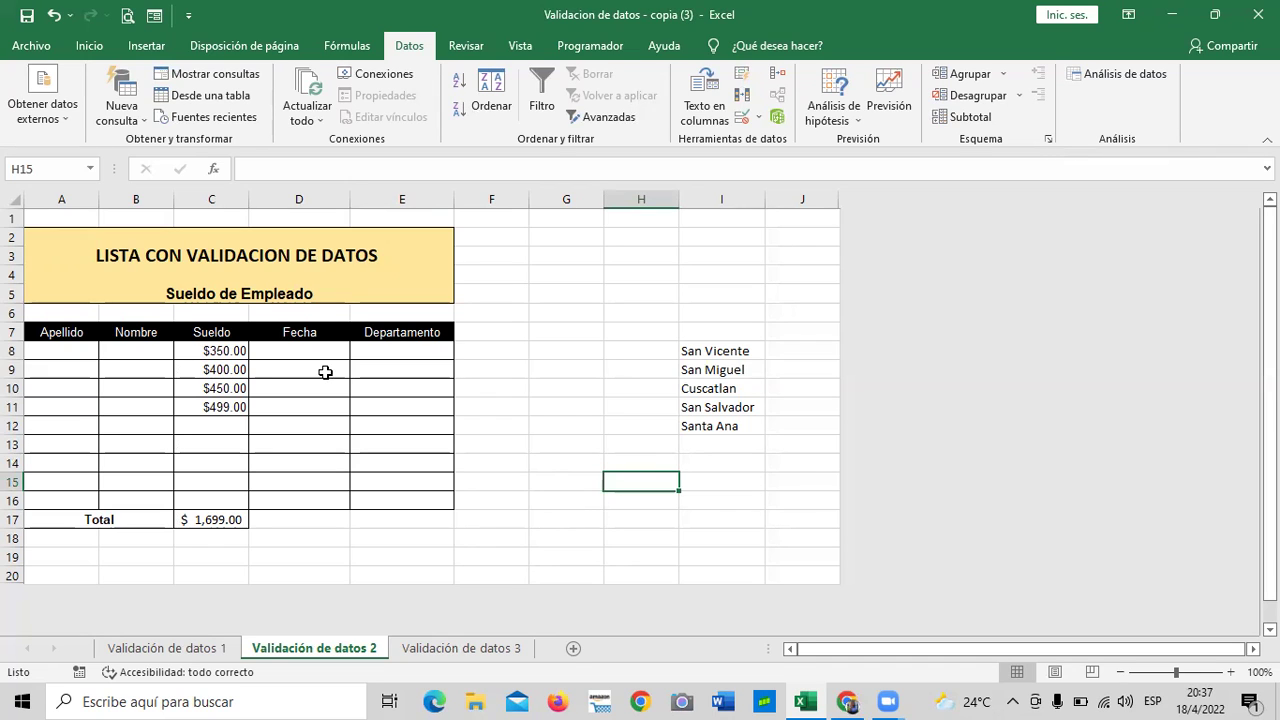
left_click(66, 352)
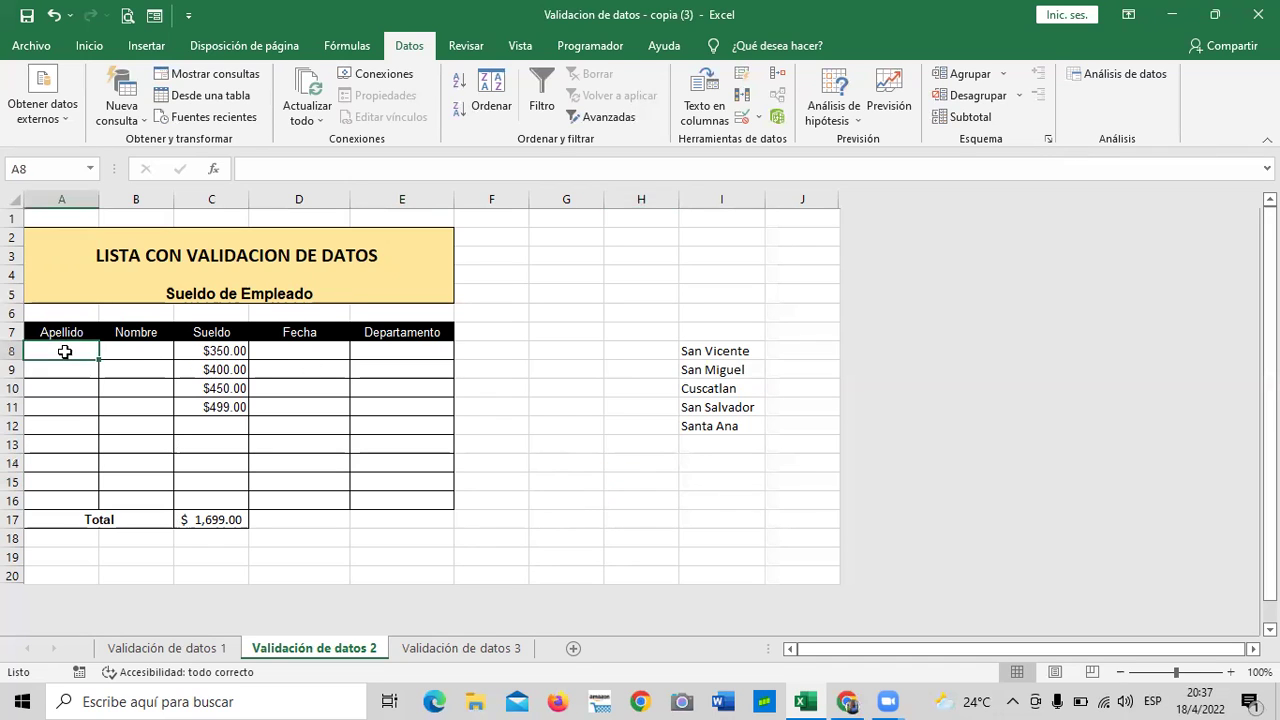
left_click(133, 352)
left_click(148, 412)
left_click(229, 406)
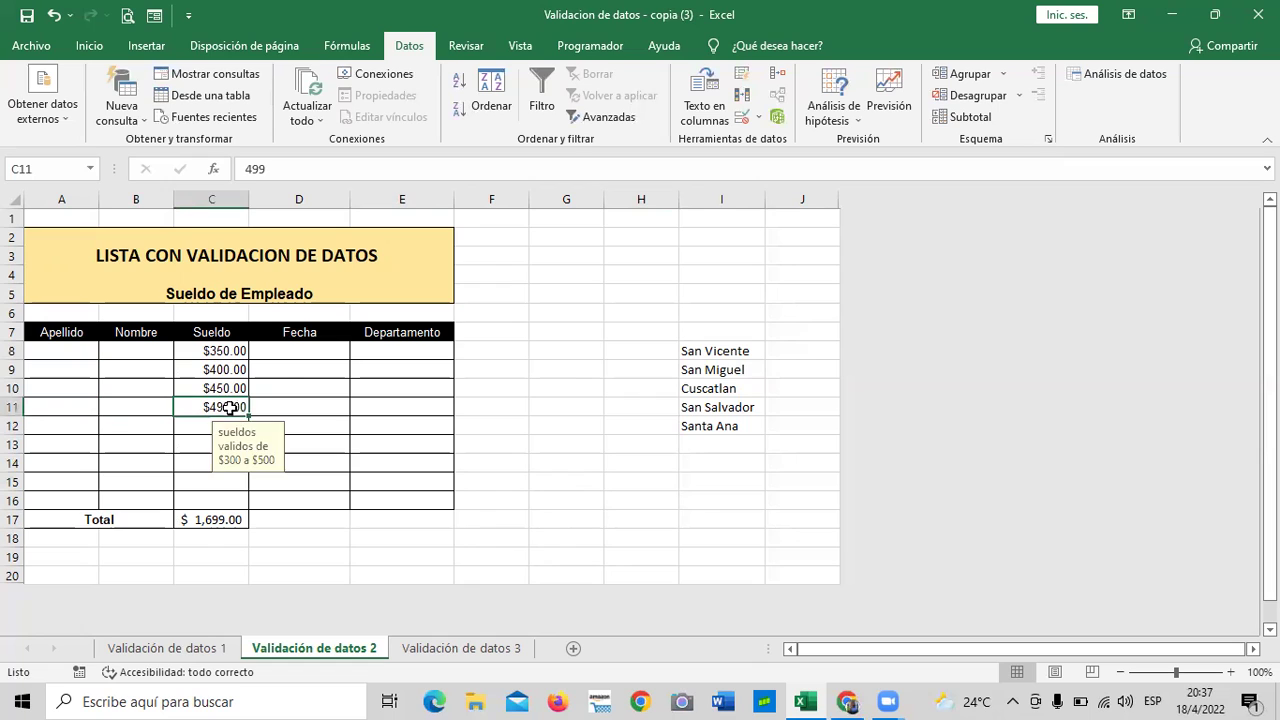
left_click(220, 368)
left_click(222, 350)
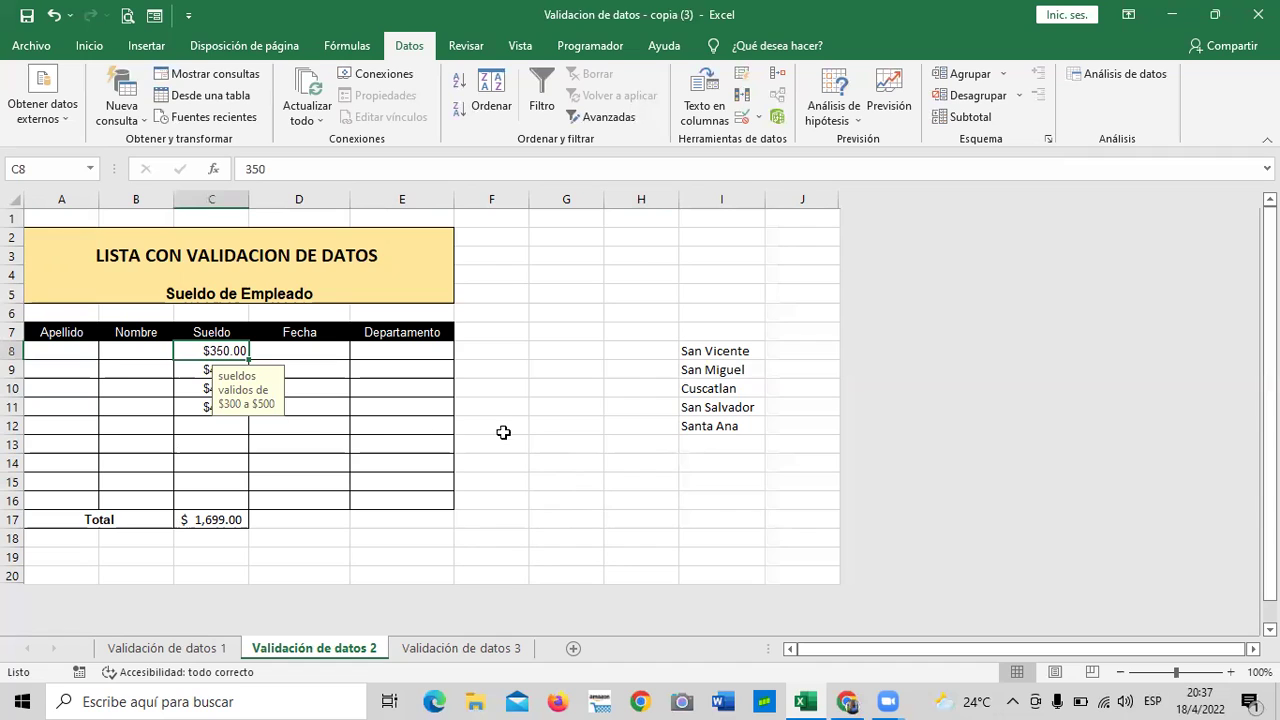
left_click(514, 404)
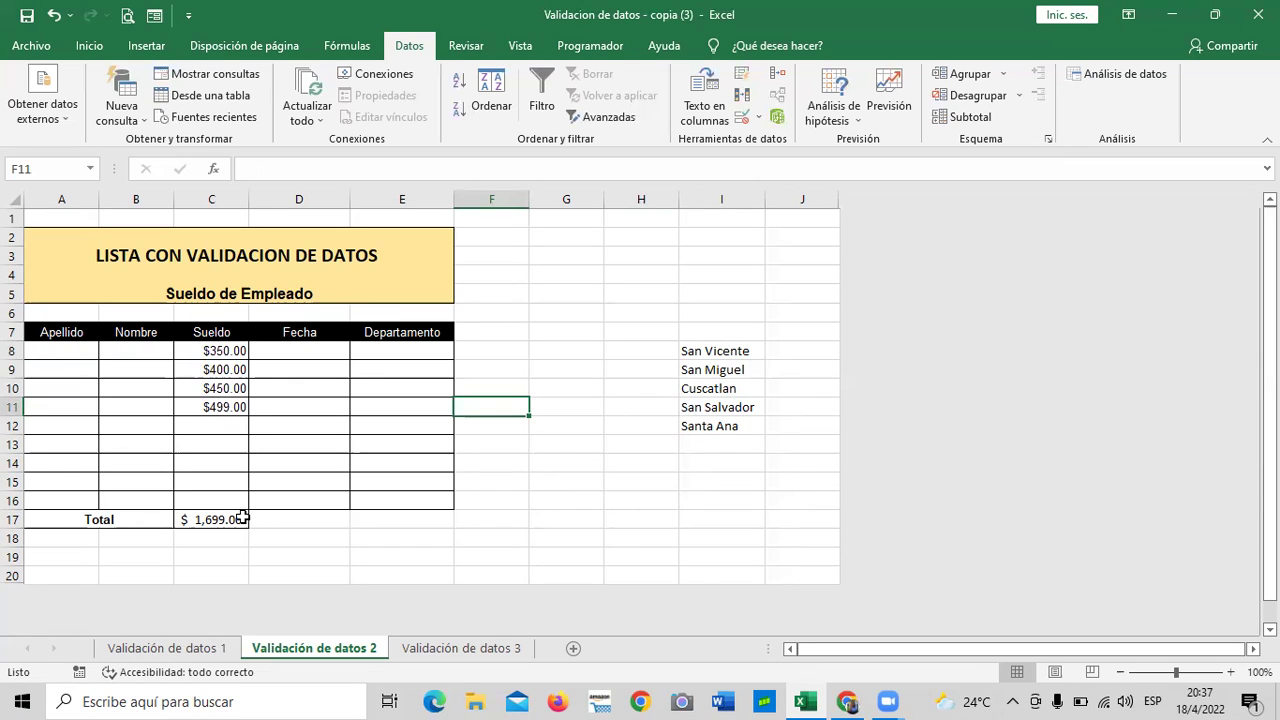
left_click(208, 352)
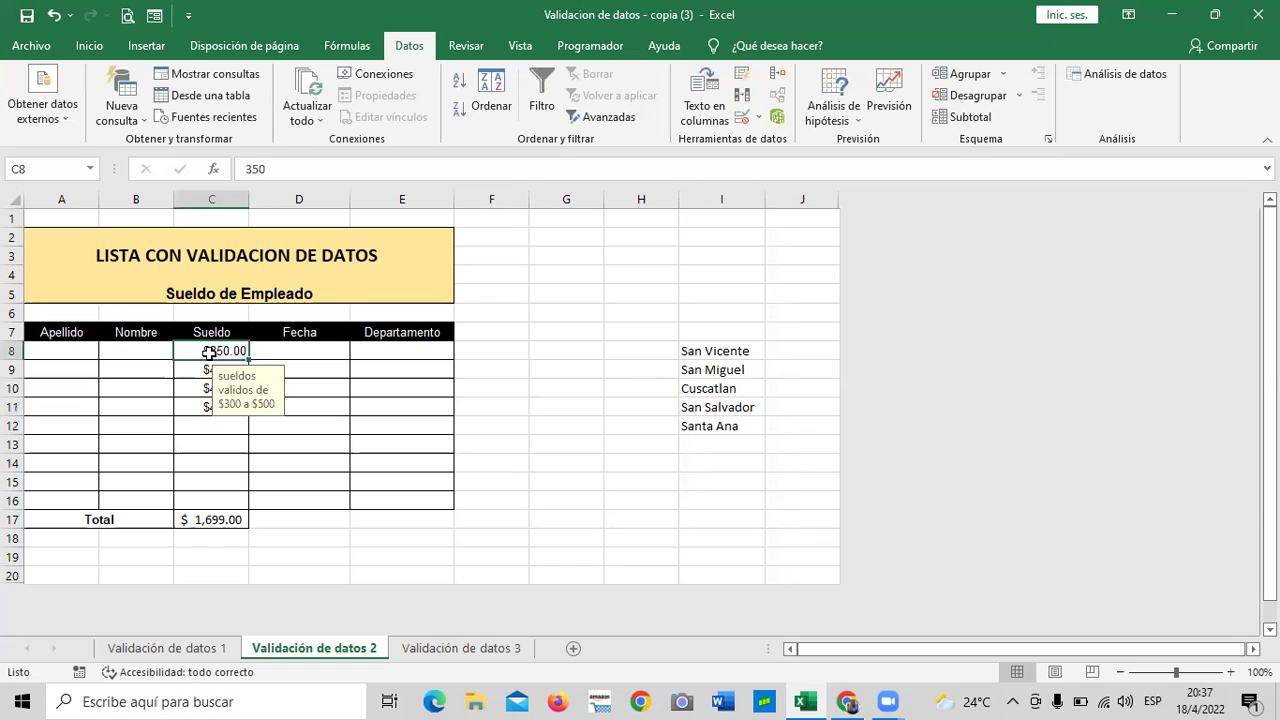
left_click(196, 372)
left_click(200, 350)
Step: Inspect the date rules in the Fecha column and the Departamento cells from E8 down
left_click(305, 353)
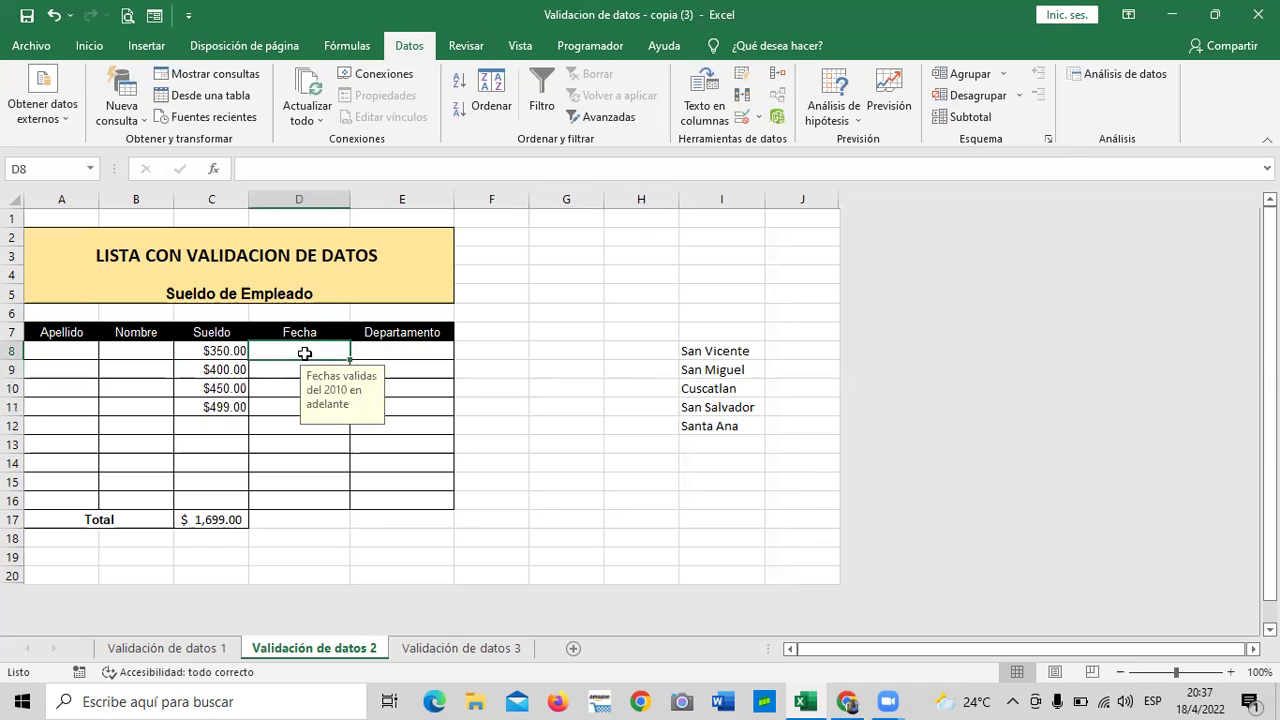
left_click(277, 371)
left_click(278, 409)
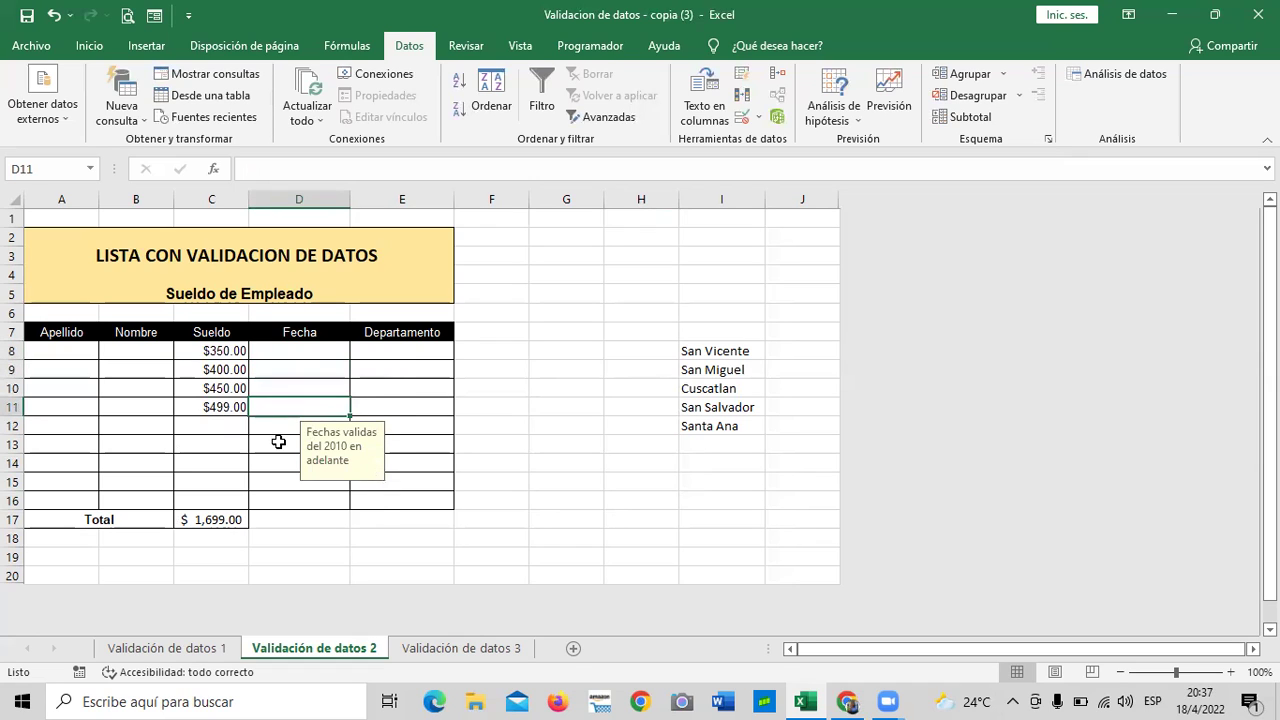
left_click(312, 349)
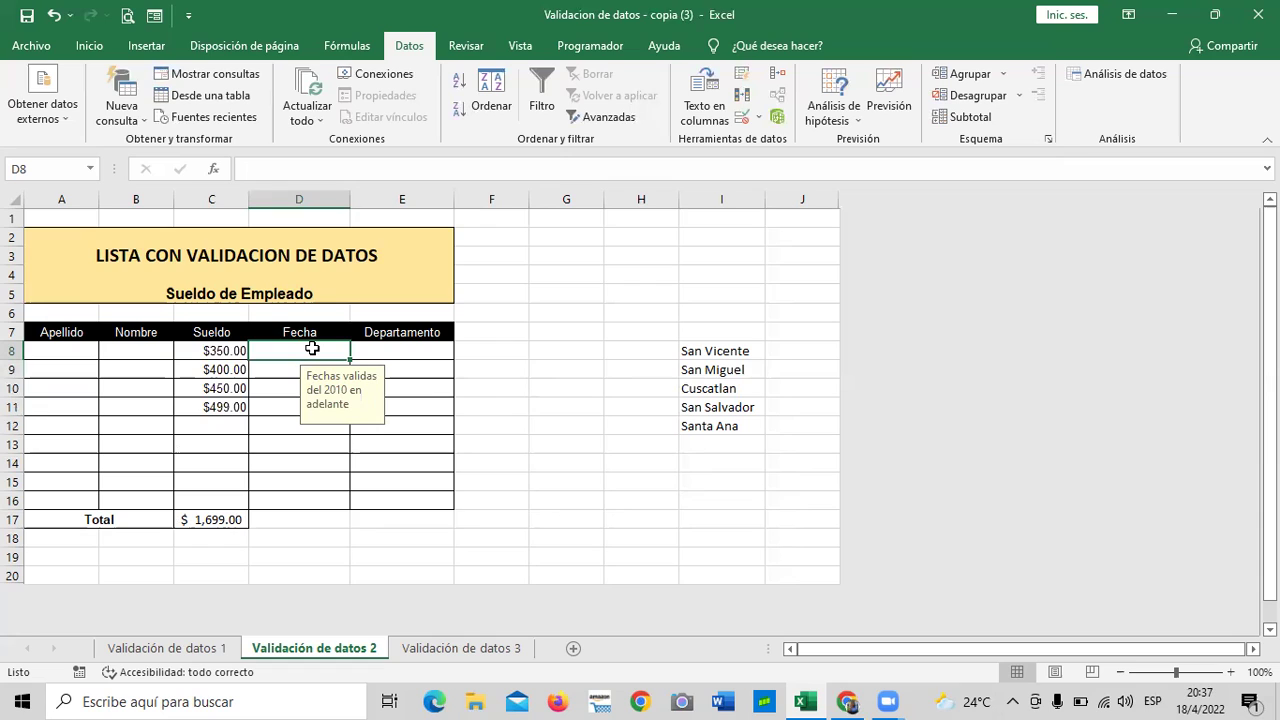
left_click(275, 405)
left_click(289, 347)
left_click(389, 352)
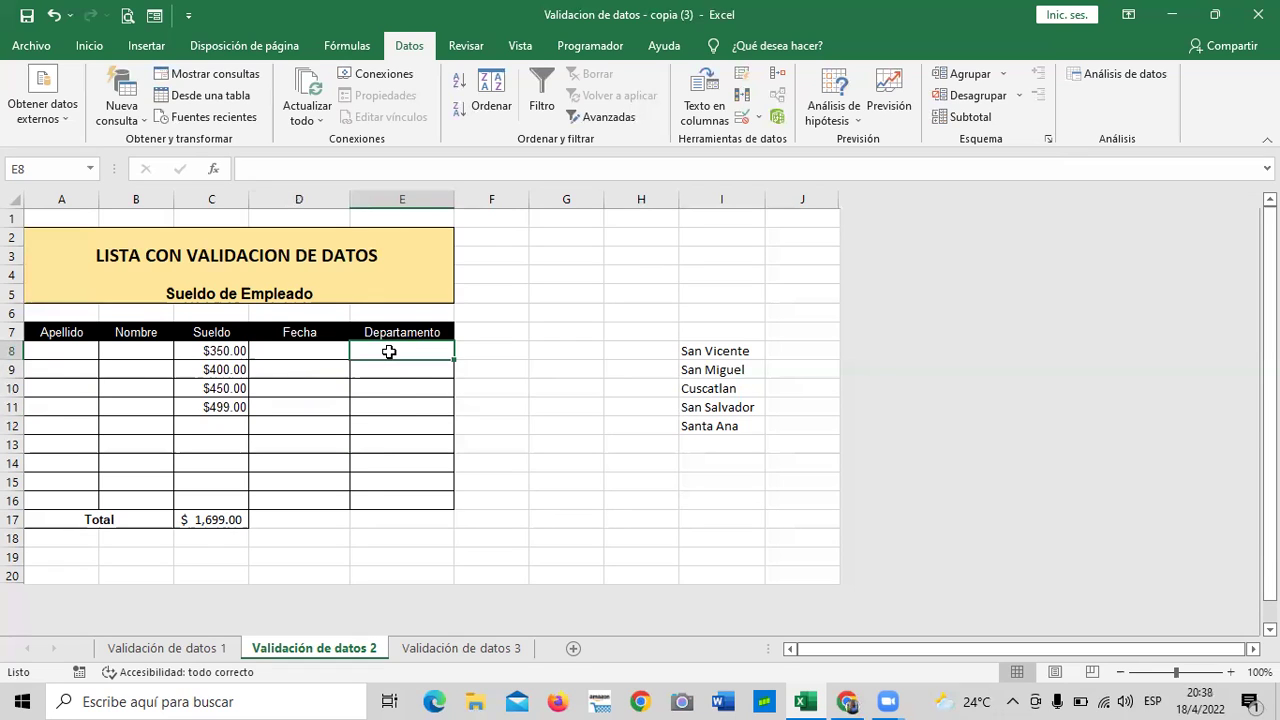
left_click(386, 370)
left_click(409, 478)
left_click(414, 404)
left_click(397, 344)
Step: Select empty salary cell C14 and view its whole-number 300–500 validation rule
left_click(260, 500)
left_click(209, 422)
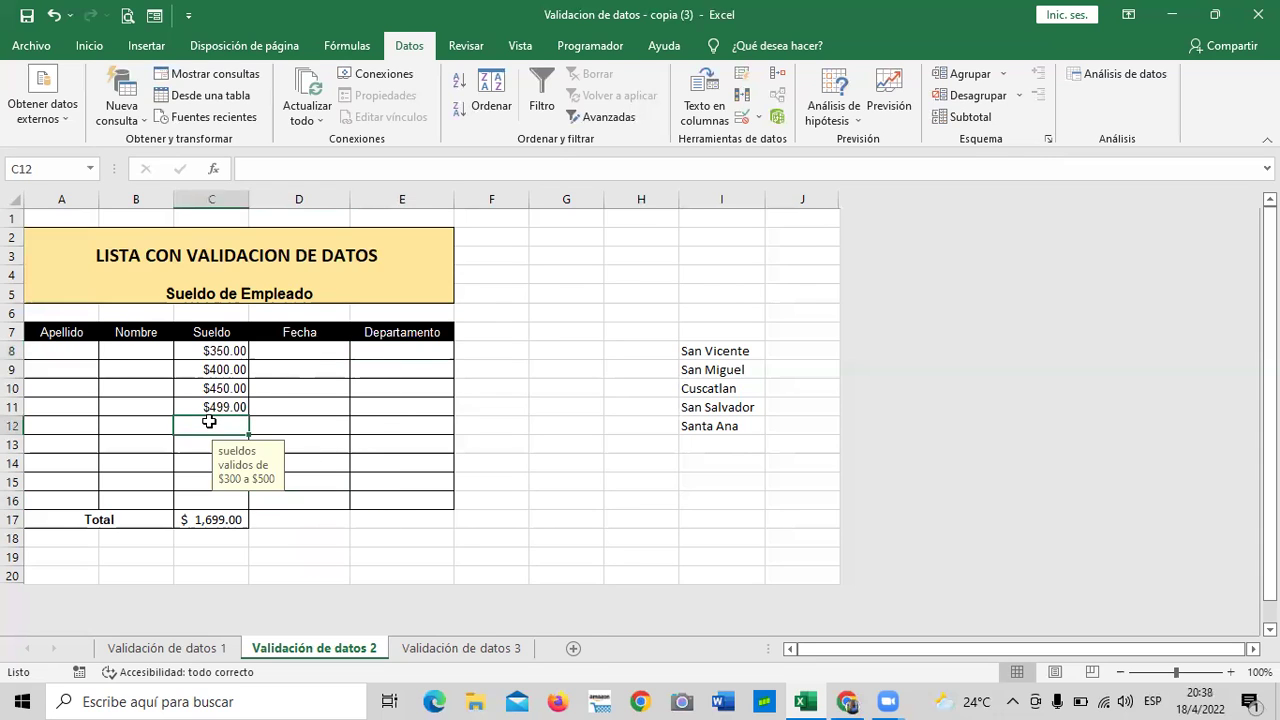
left_click(185, 481)
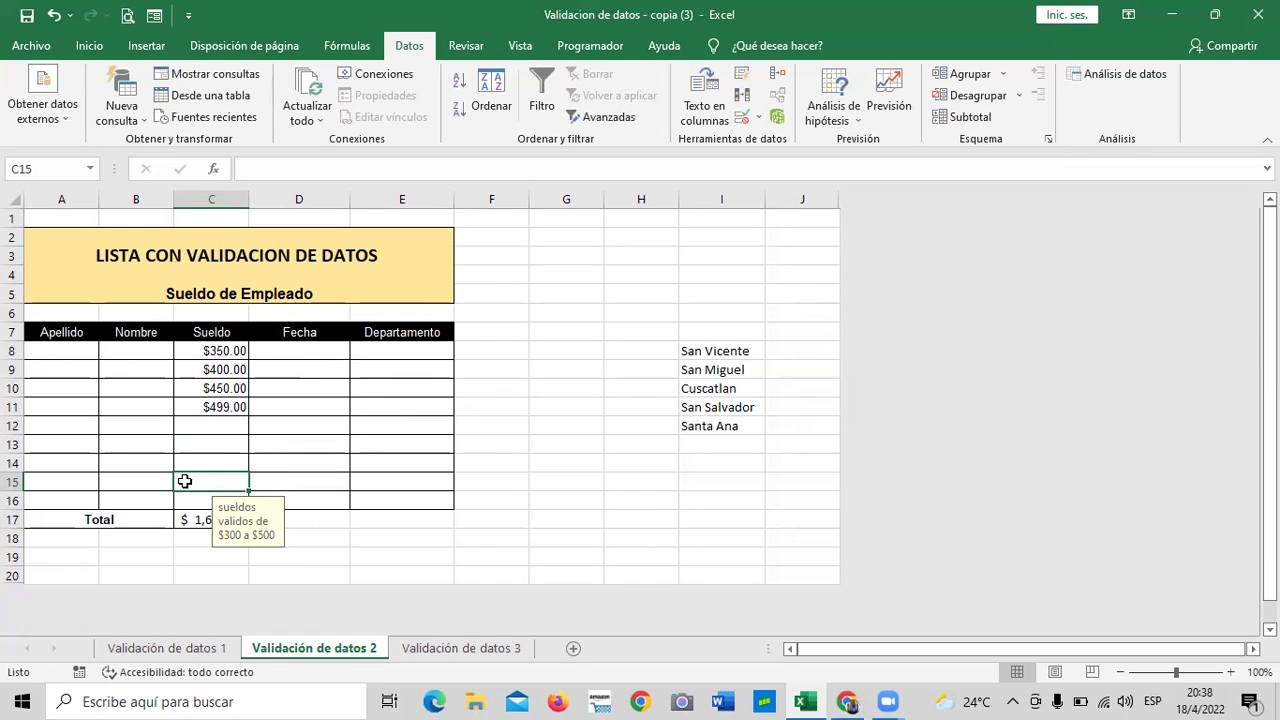
left_click(189, 428)
left_click(196, 460)
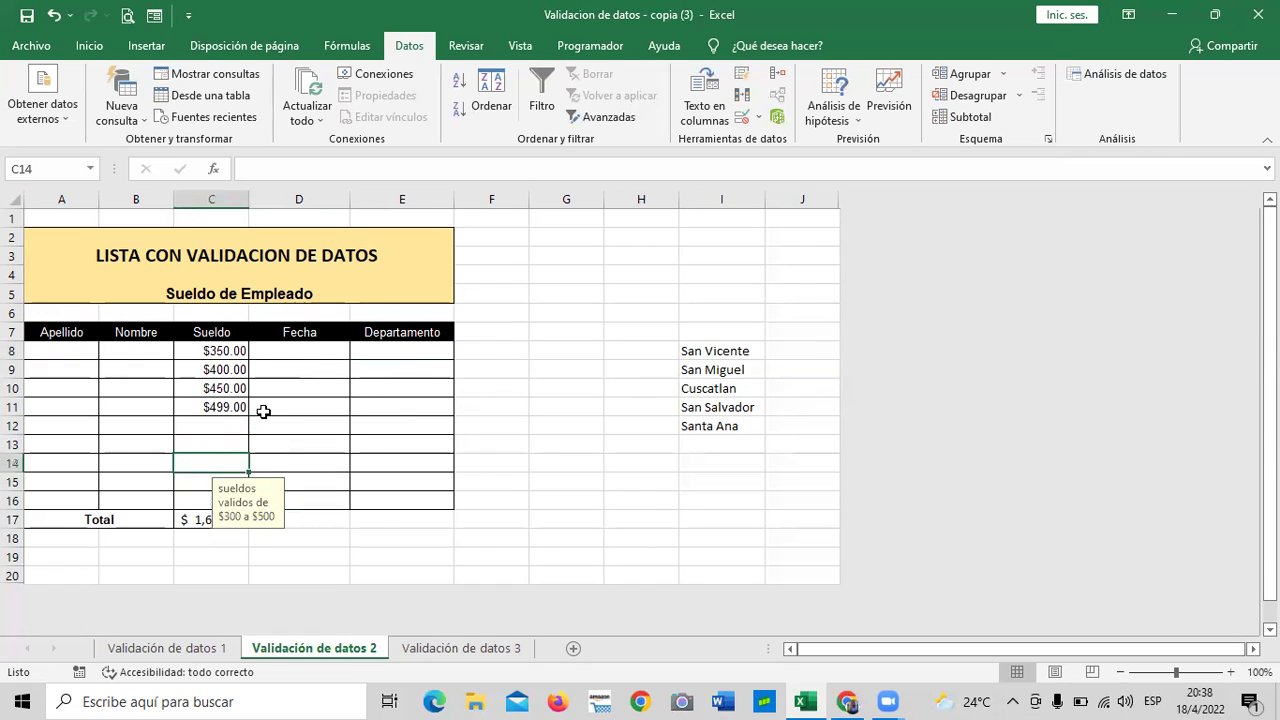
left_click(741, 120)
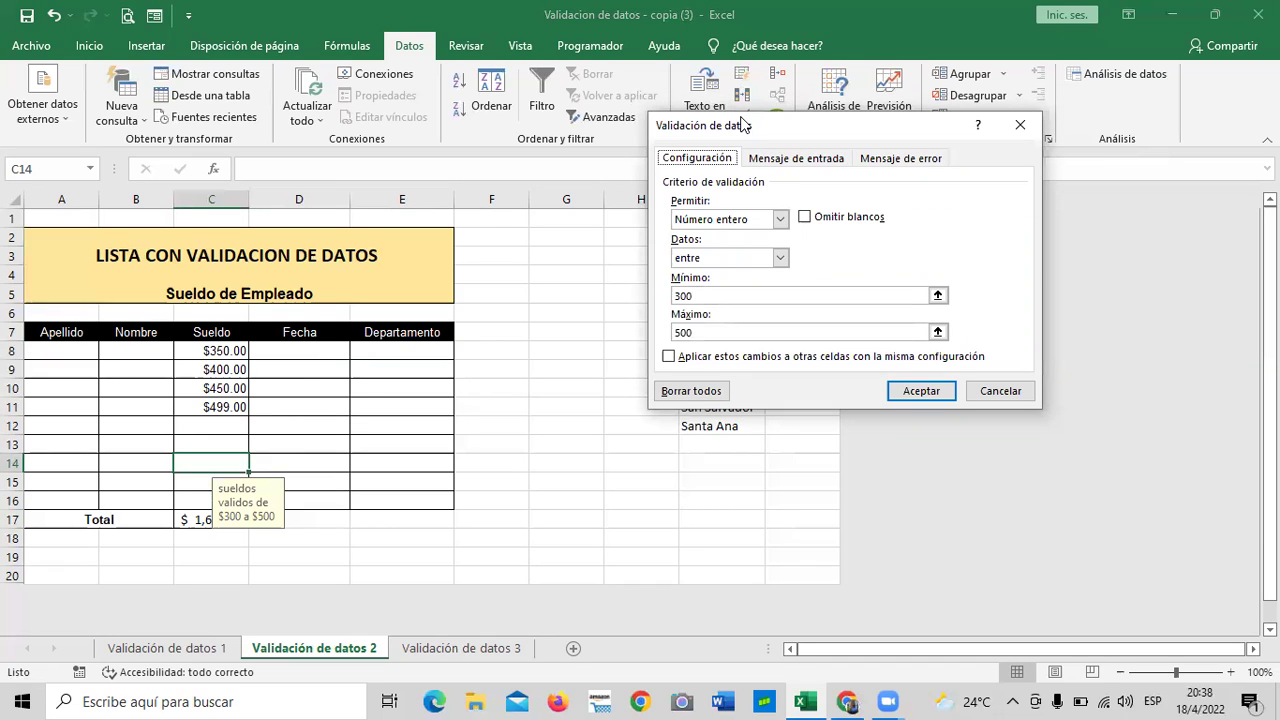
Step: Clear all data validation from the salary cells C8:C16
left_click(697, 395)
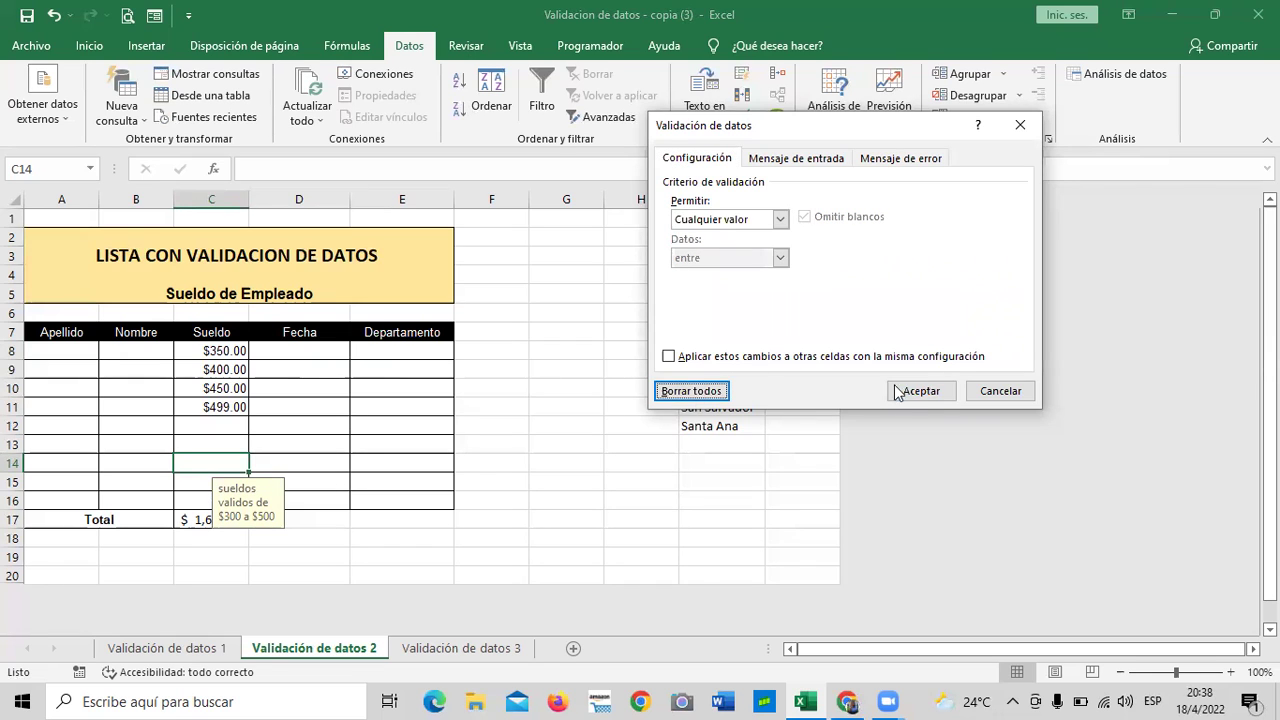
left_click(897, 390)
left_click_drag(222, 350, 224, 494)
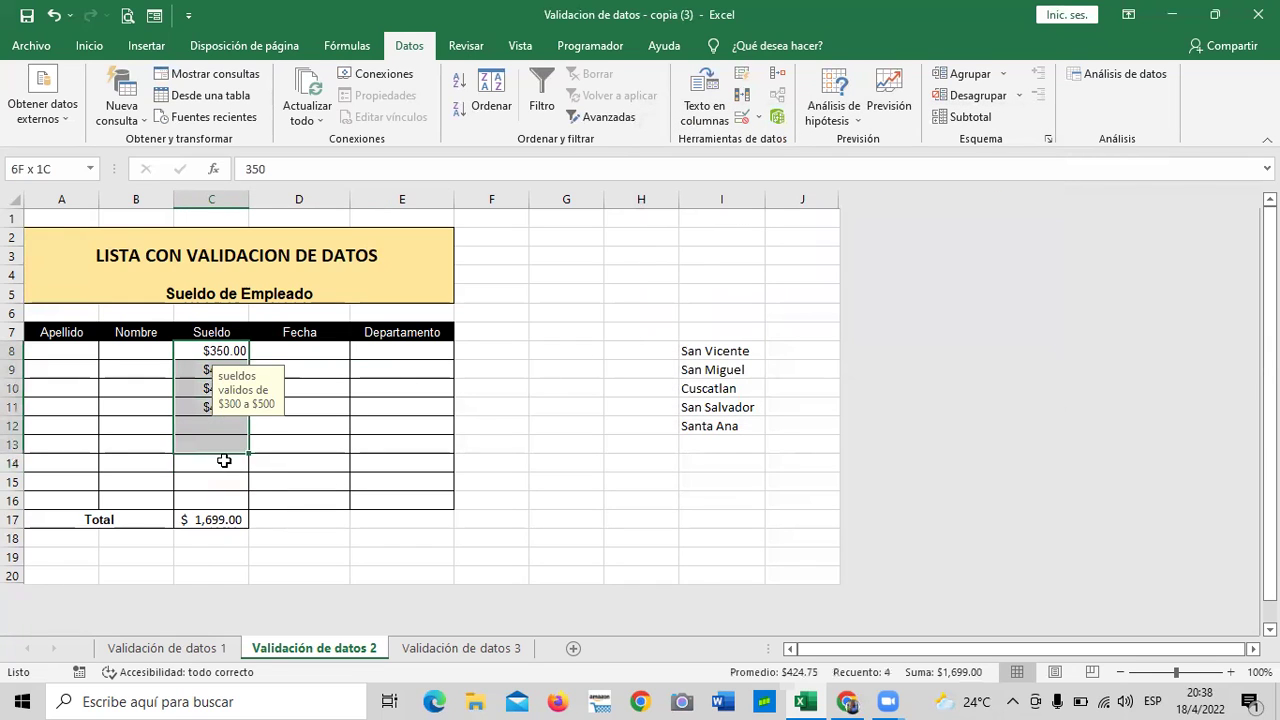
left_click(743, 118)
left_click(565, 402)
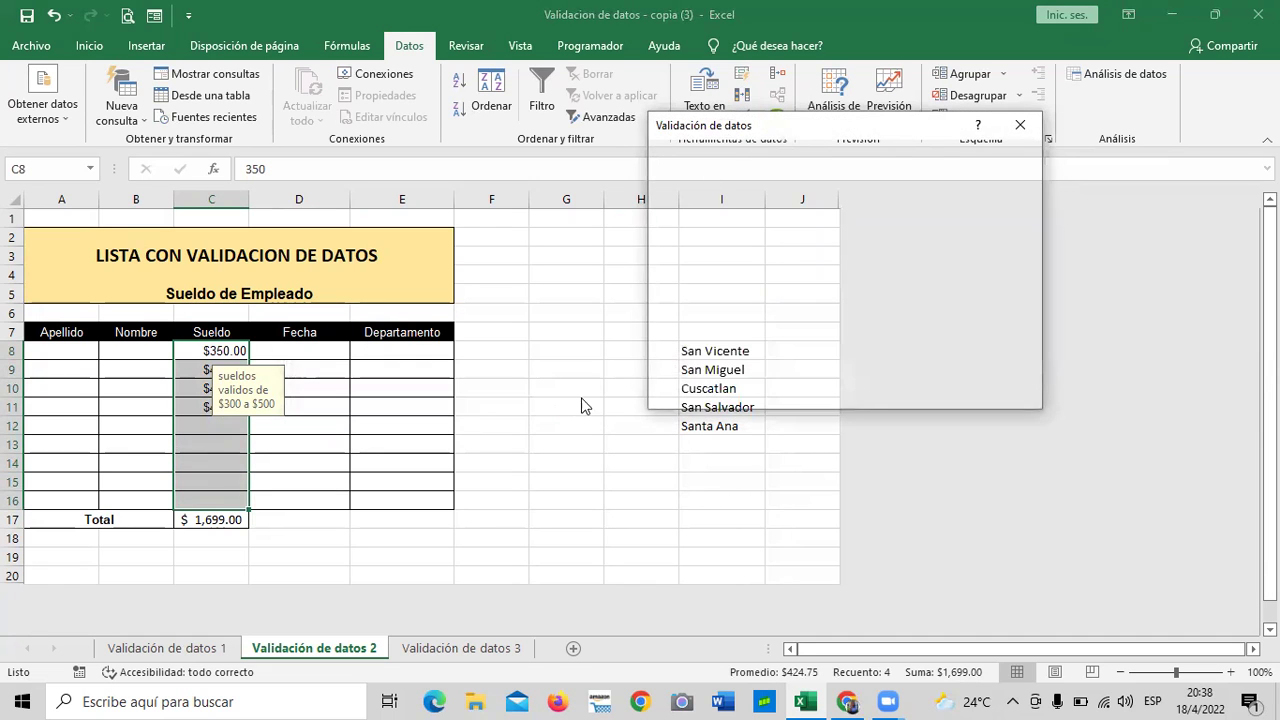
left_click(690, 391)
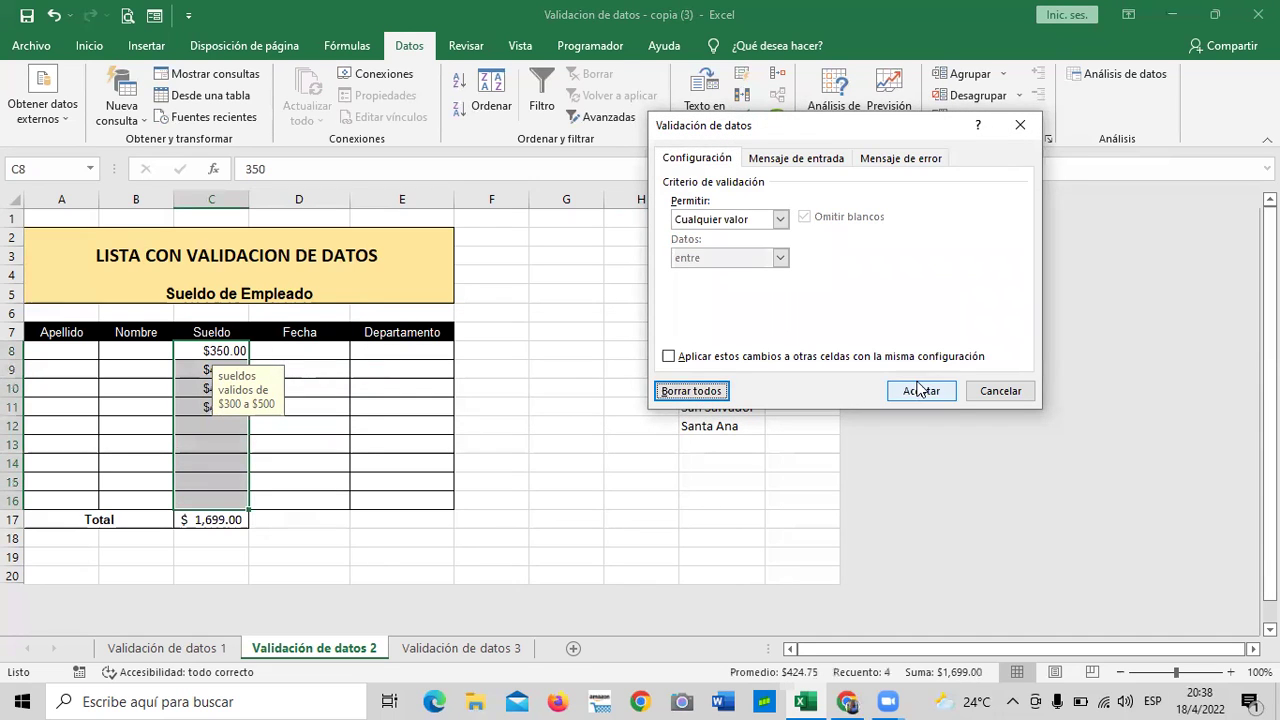
left_click(920, 390)
left_click(610, 518)
Step: Enter salaries of 600 in C11 and 800 in C12
left_click(205, 352)
left_click(200, 392)
left_click(200, 425)
left_click(209, 495)
left_click(207, 409)
type("600")
key("Return")
type("800")
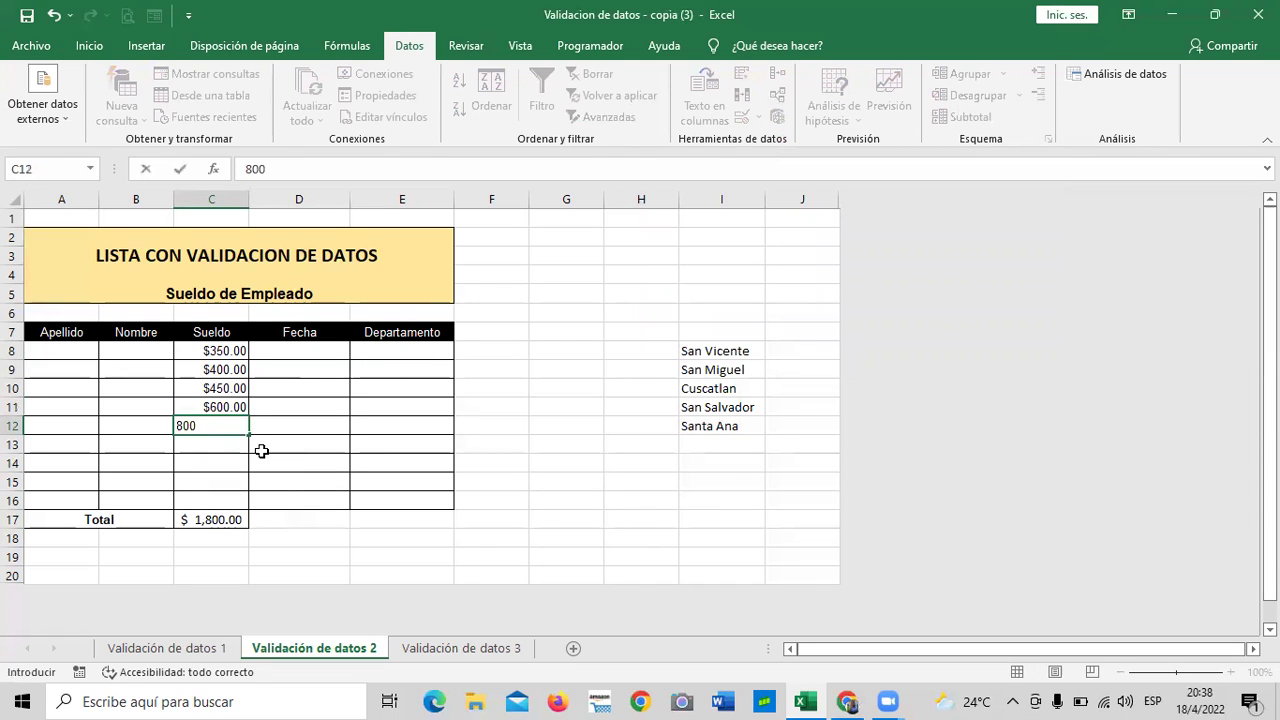
key("Return")
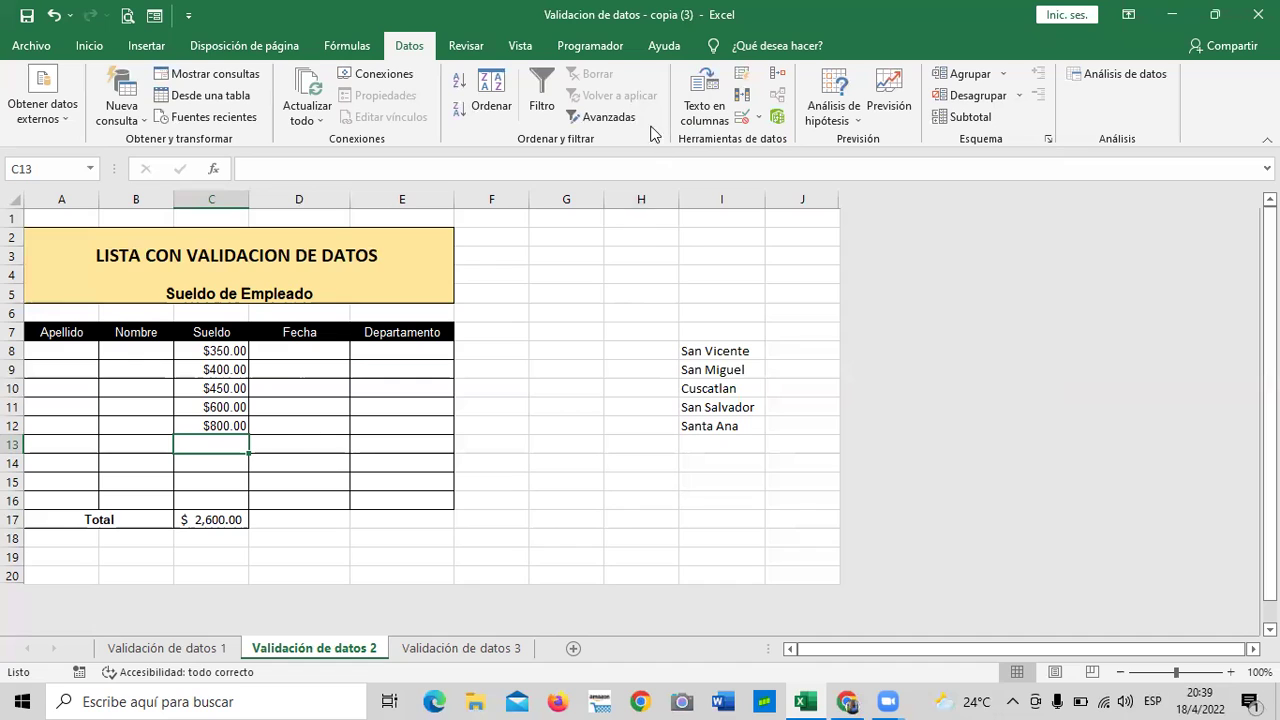
left_click(758, 118)
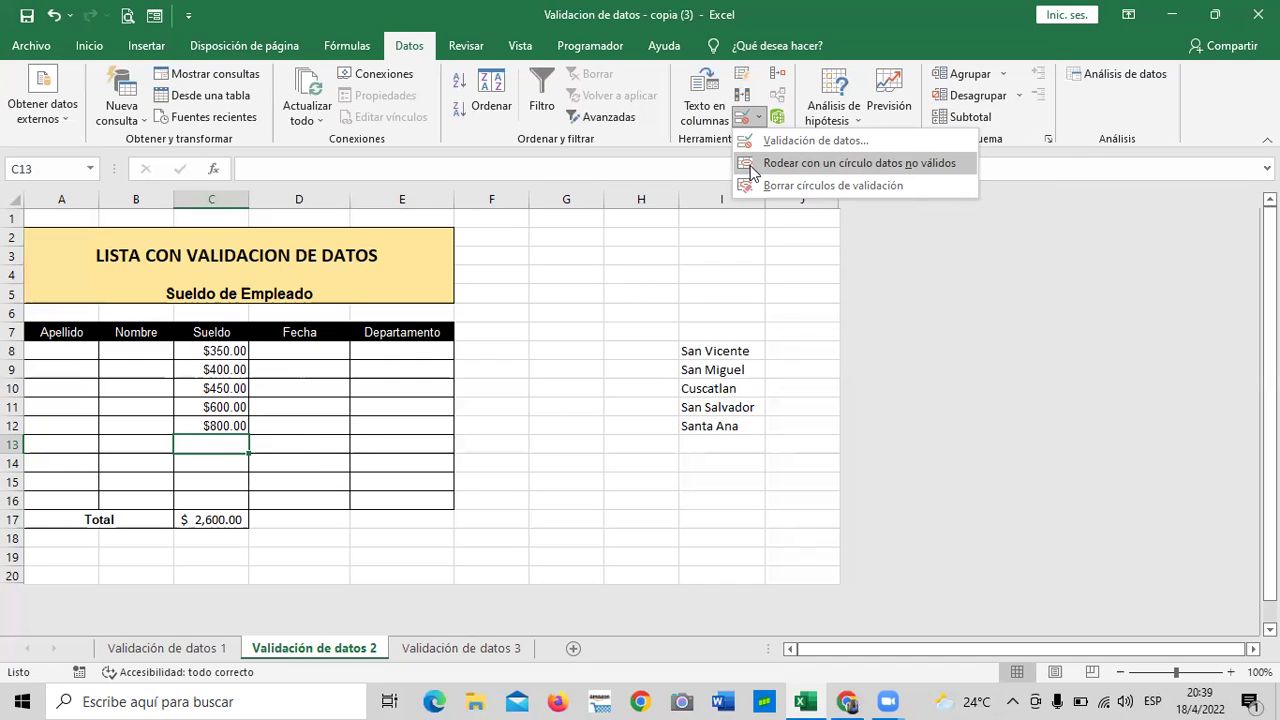
left_click(555, 382)
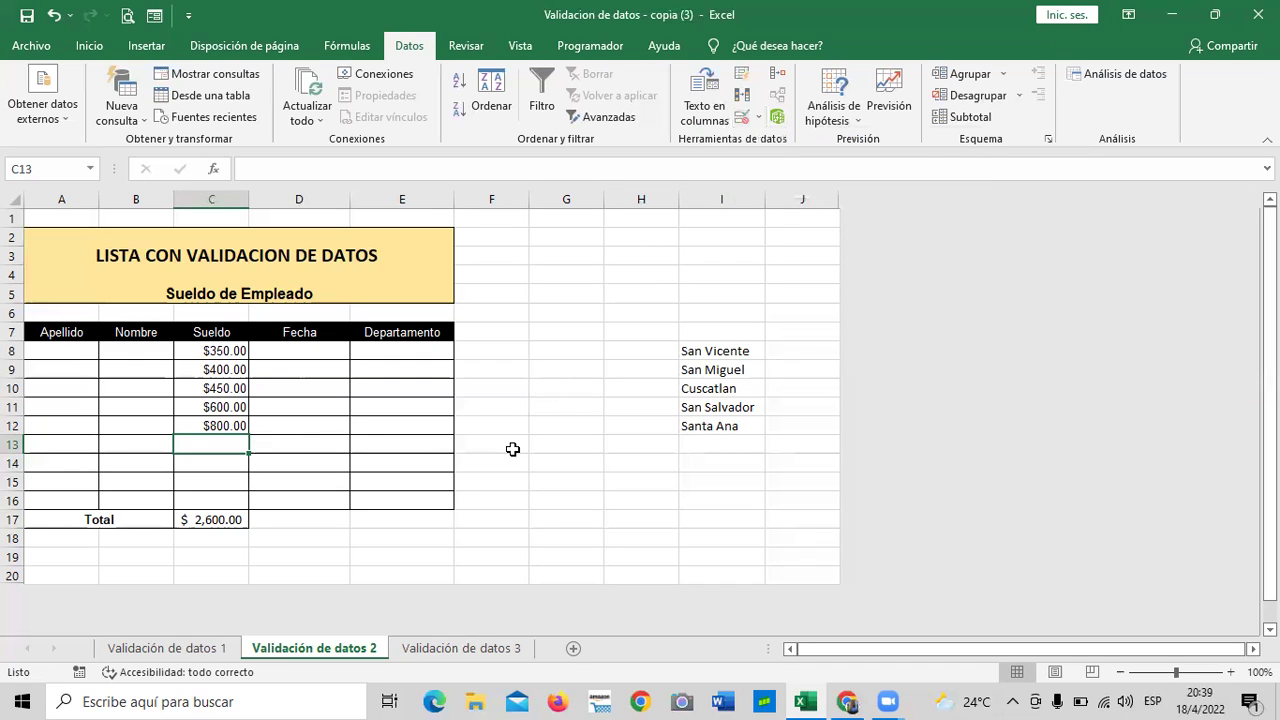
left_click(336, 445)
left_click_drag(218, 349, 228, 501)
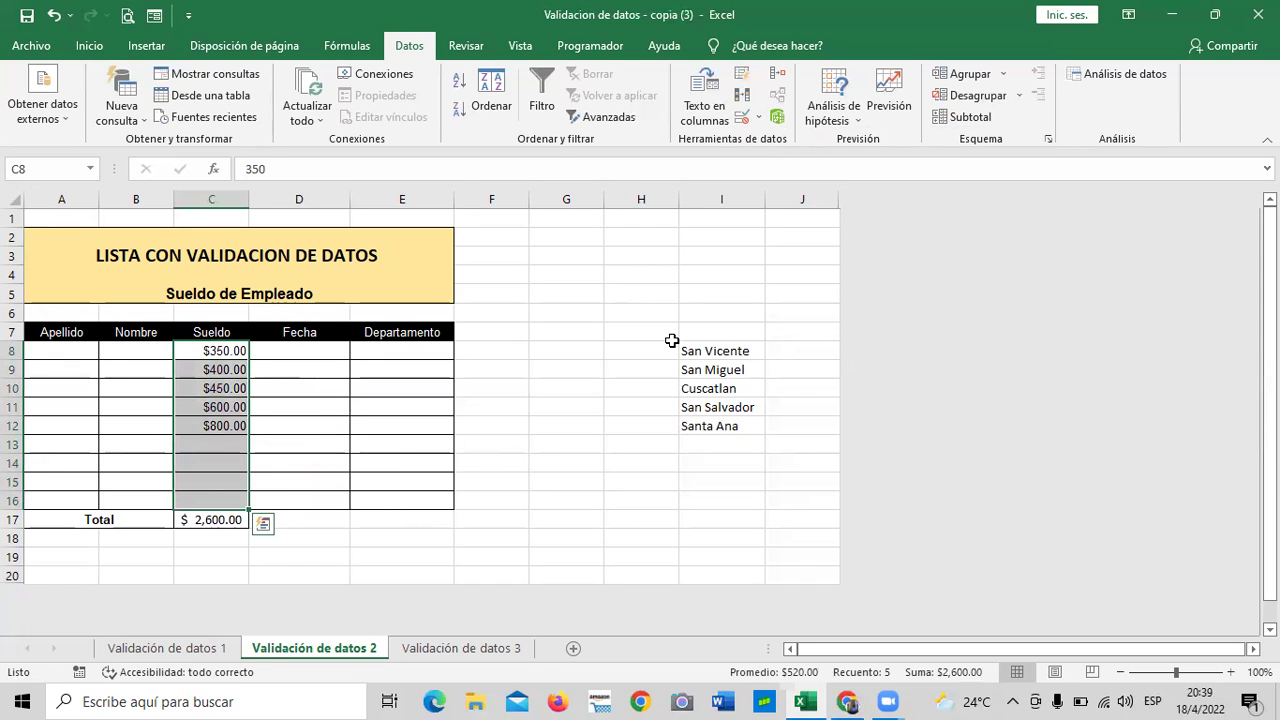
Step: Allow only whole numbers from 300 to 500 in the salary cells
left_click(741, 121)
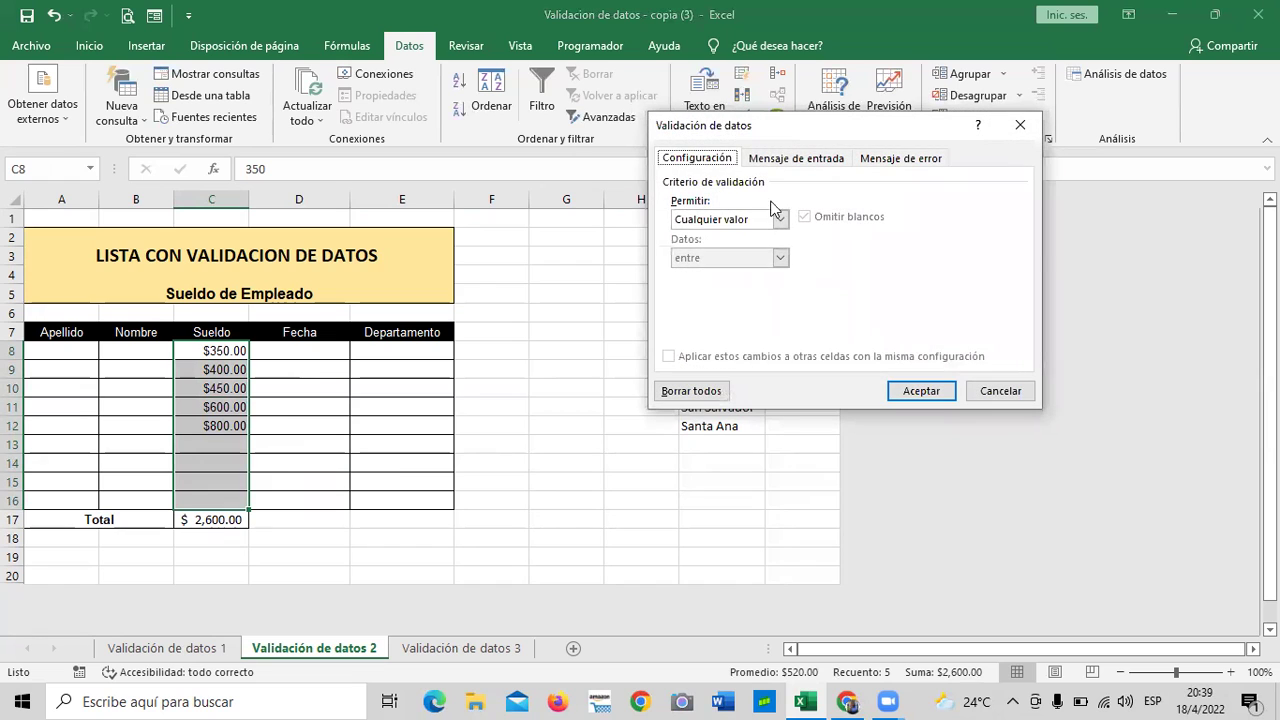
left_click(779, 218)
left_click(745, 248)
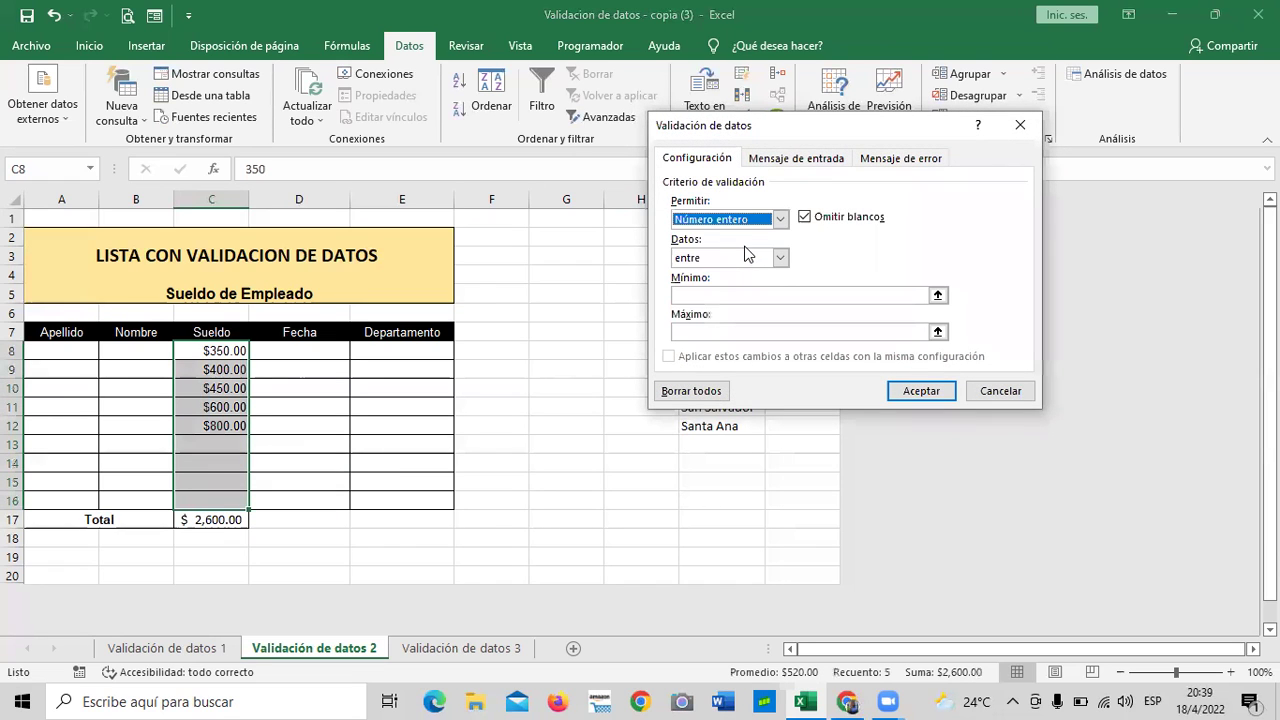
left_click(740, 295)
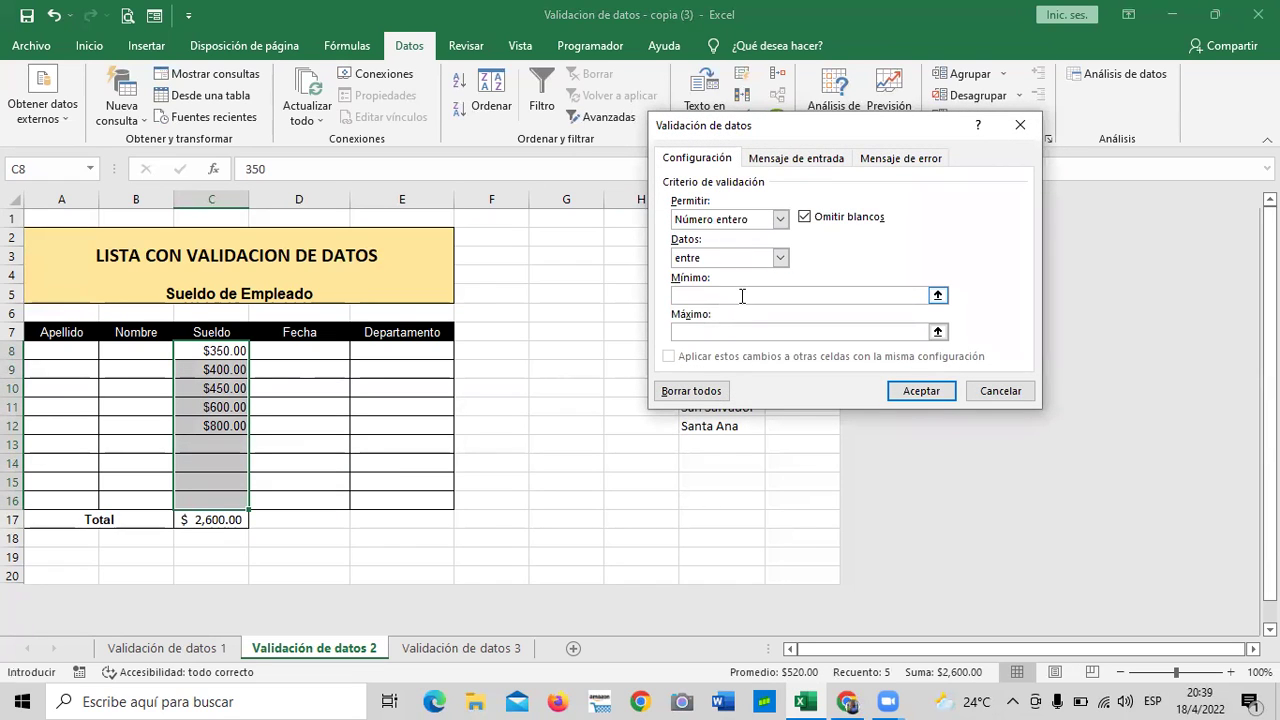
type("300")
left_click(761, 330)
type("500")
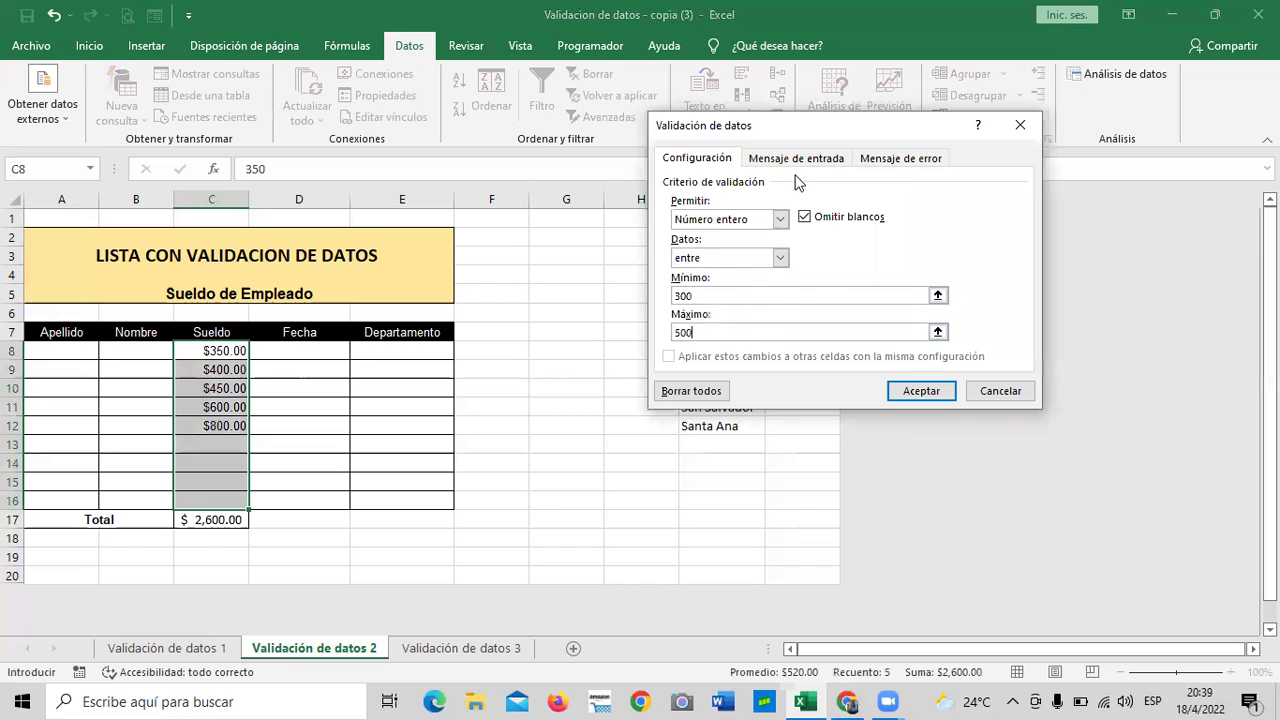
Step: Add the input message 'Sueldos entre $300 a $500' and apply the validation
left_click(798, 158)
left_click(731, 287)
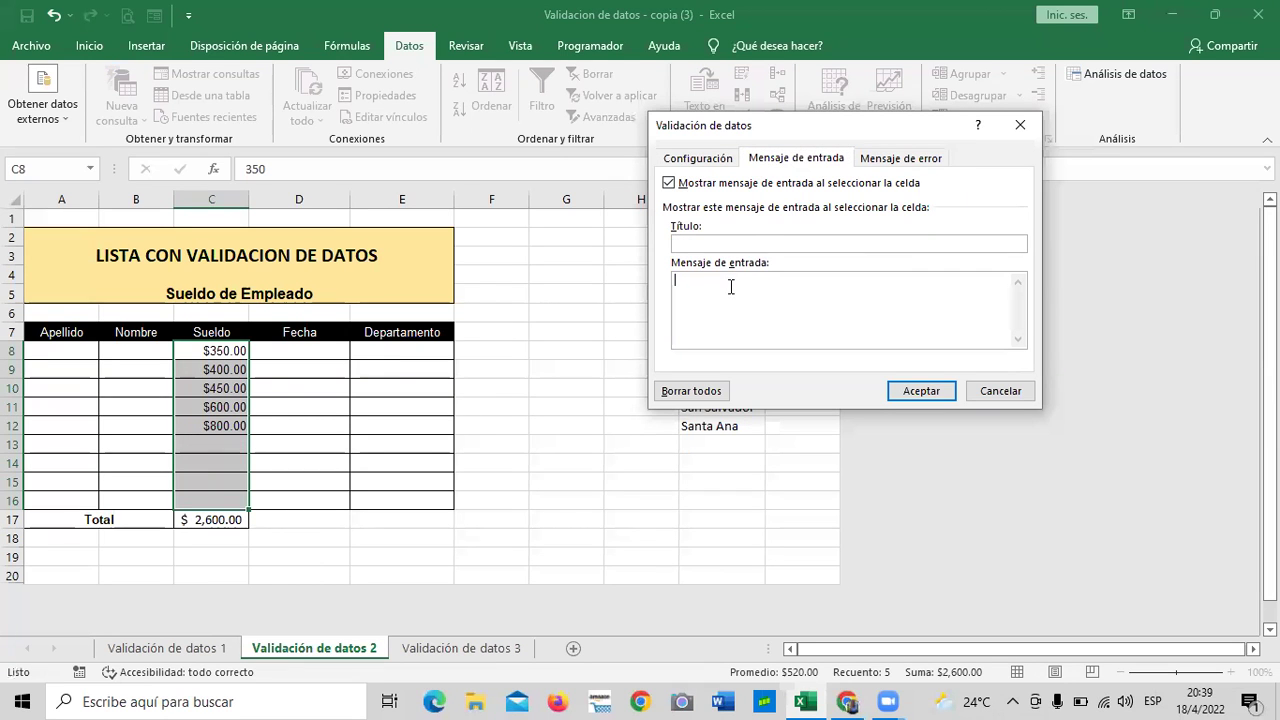
type("Sueldos ")
type("entre ")
type("$300 ")
type("a")
type("$500")
left_click(920, 391)
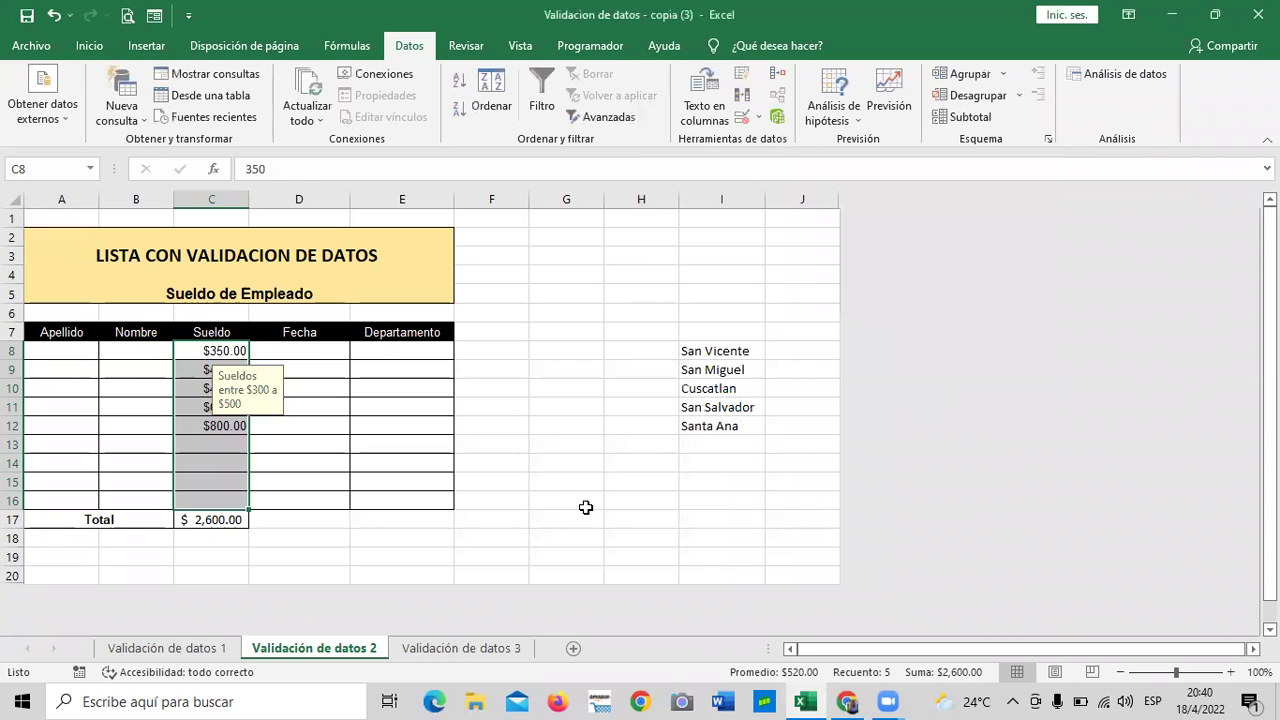
left_click(584, 506)
left_click(209, 469)
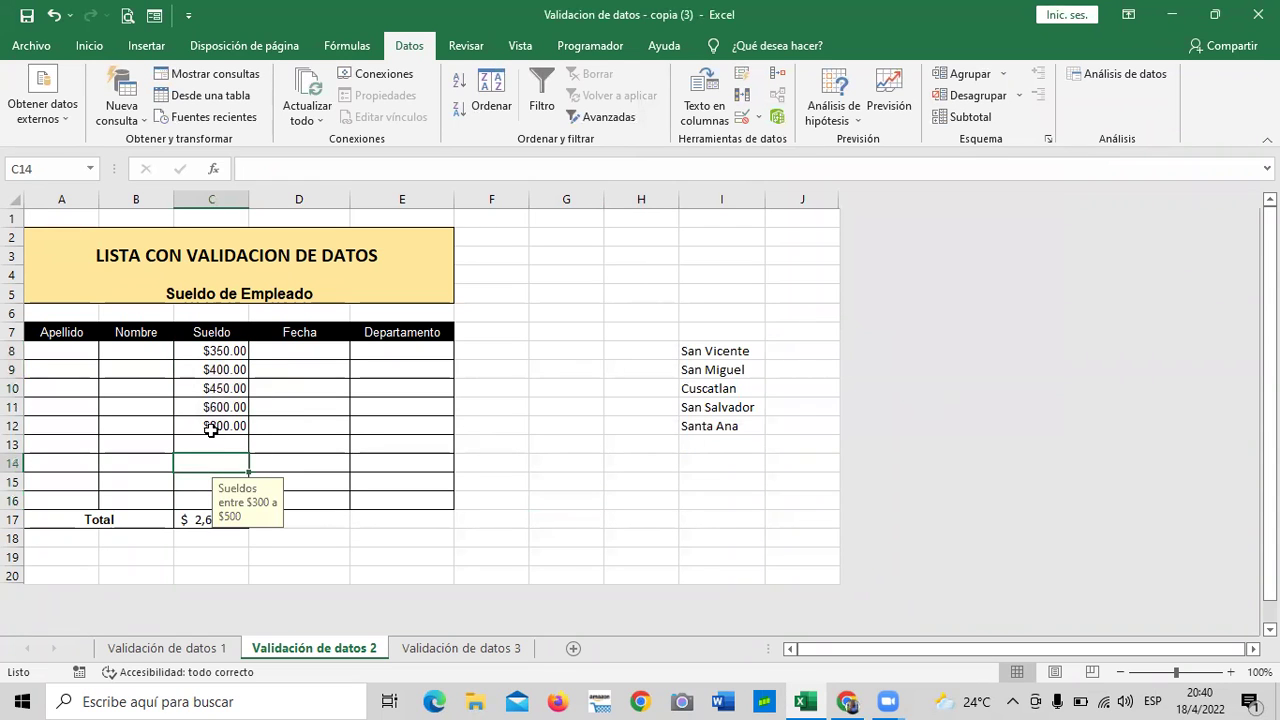
Step: Check the input message on the salary cells C11 through C15
left_click(211, 428)
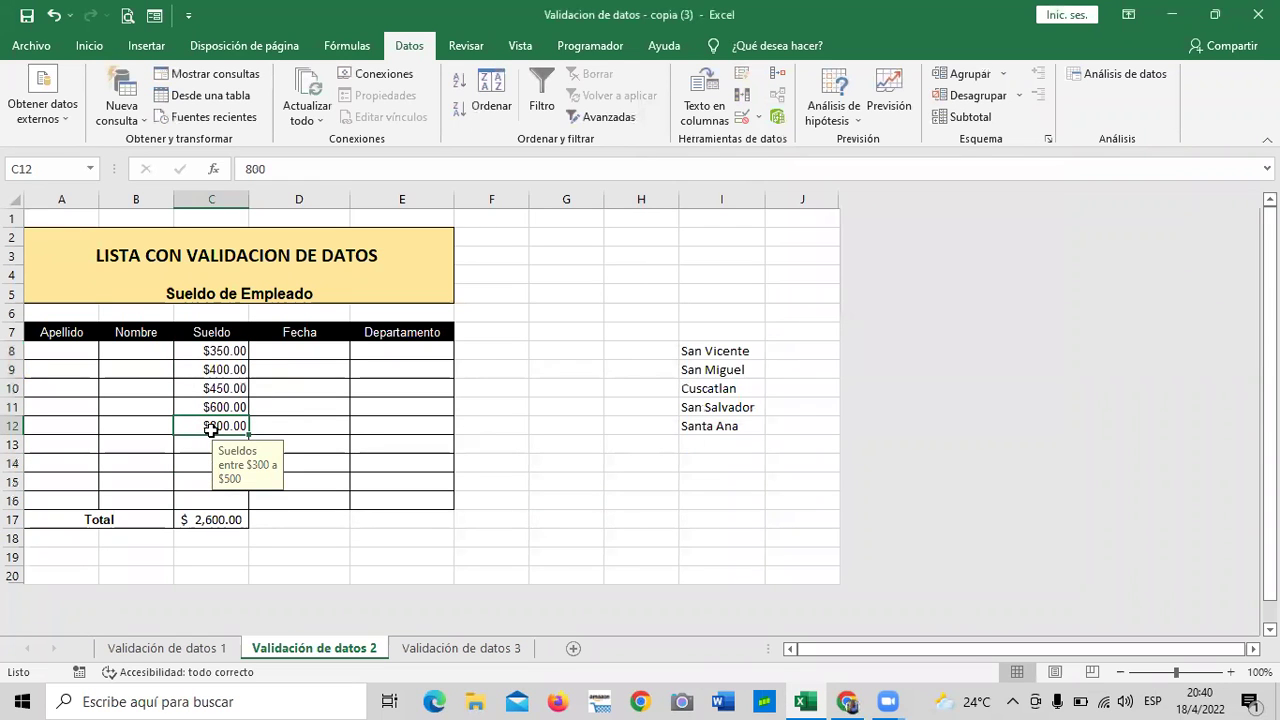
left_click(208, 406)
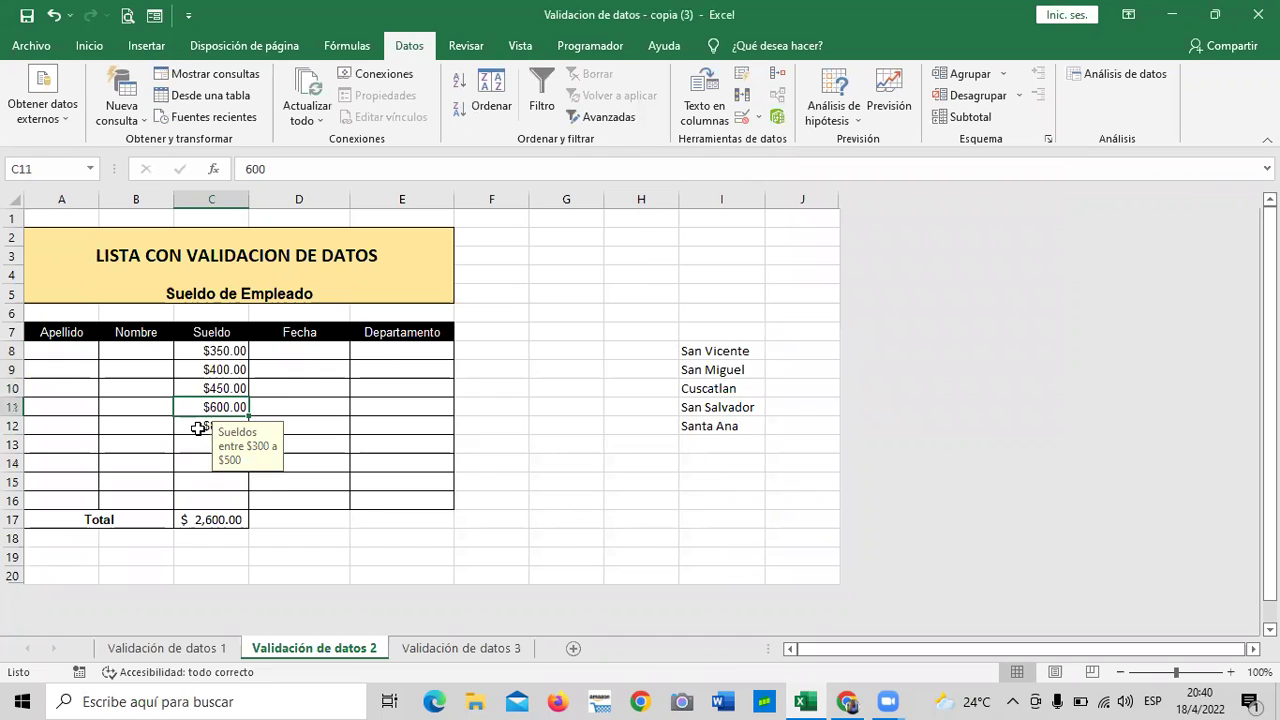
left_click(196, 428)
left_click(188, 445)
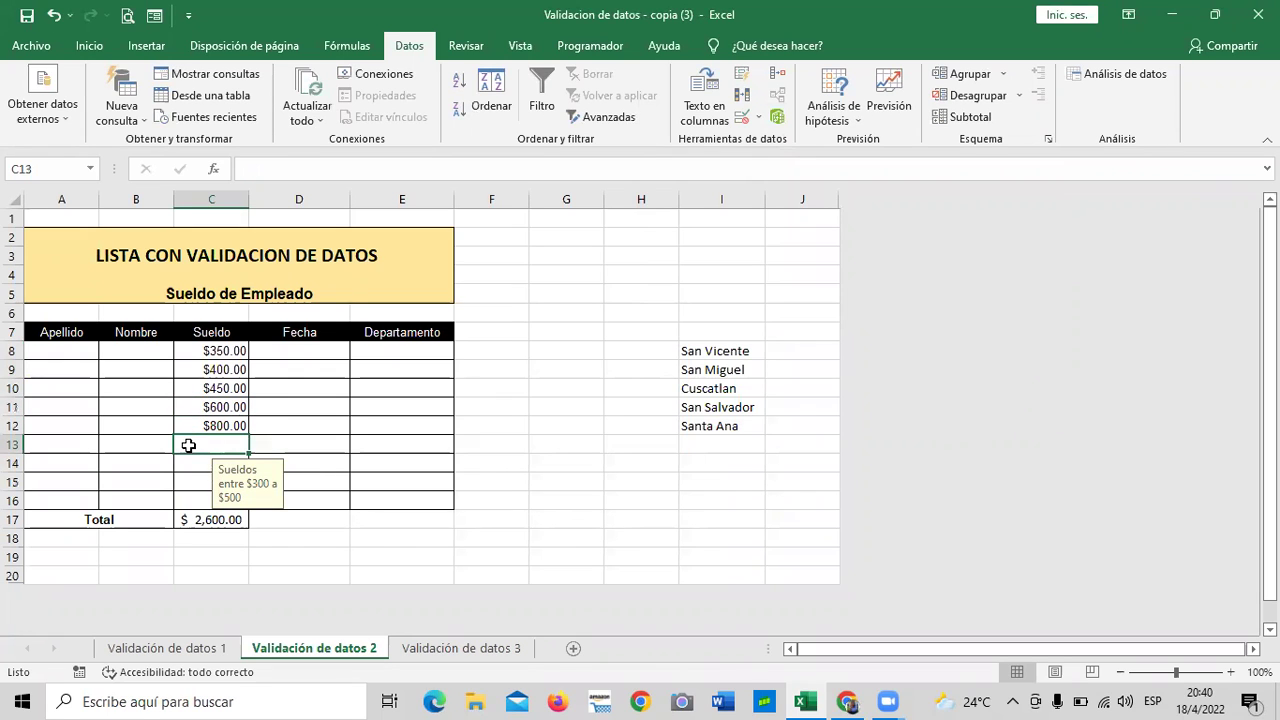
left_click(192, 482)
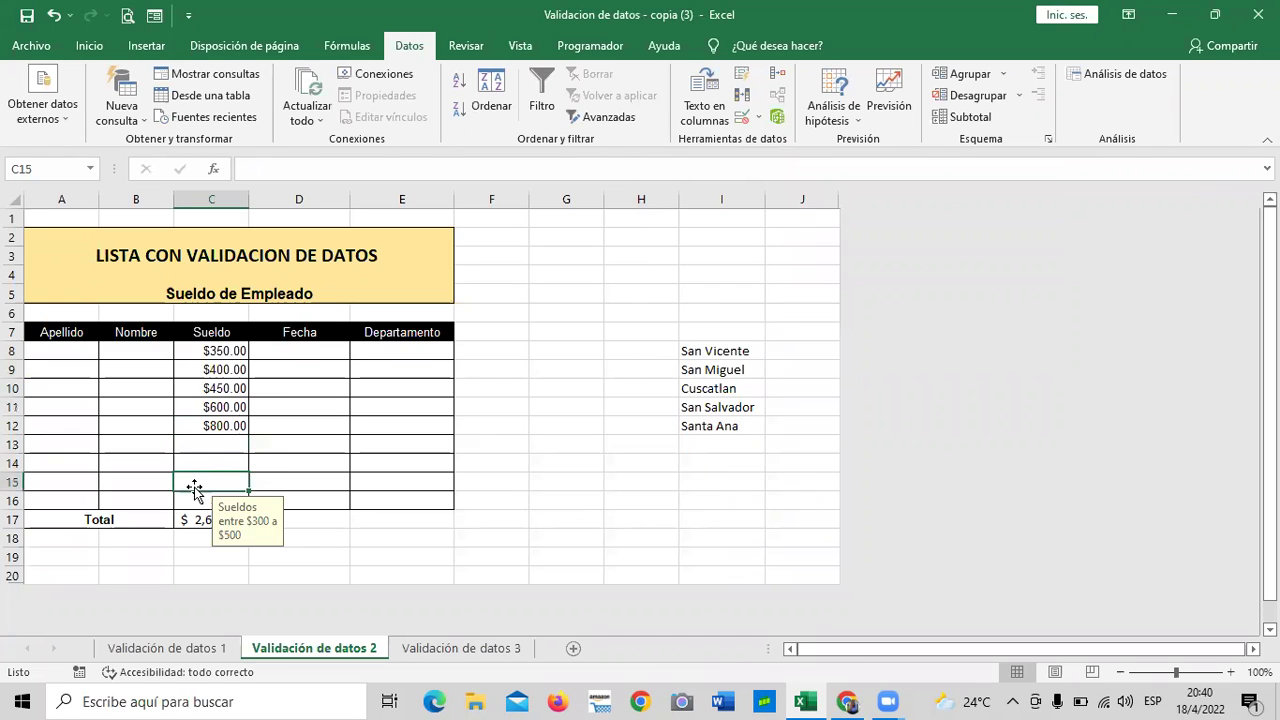
left_click(222, 405)
Step: Circle invalid data in C8:C16, marking $600.00 and $800.00 in red
left_click_drag(215, 350, 213, 492)
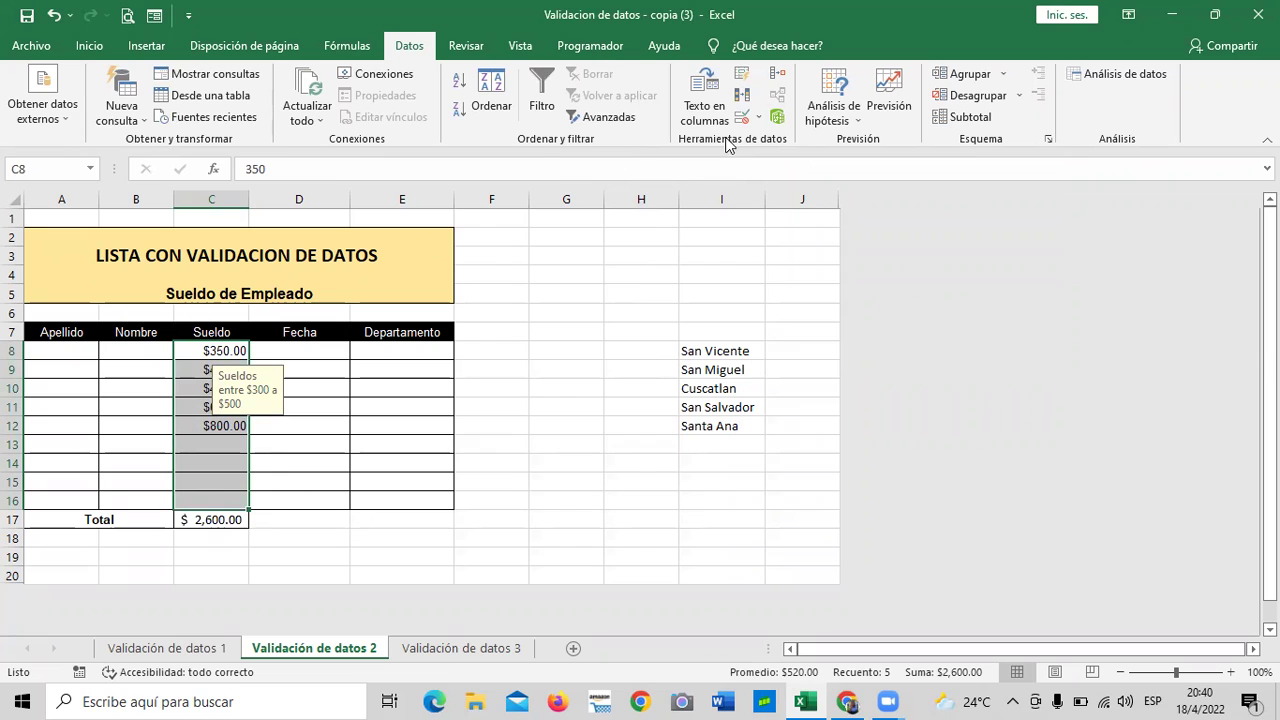
left_click(762, 118)
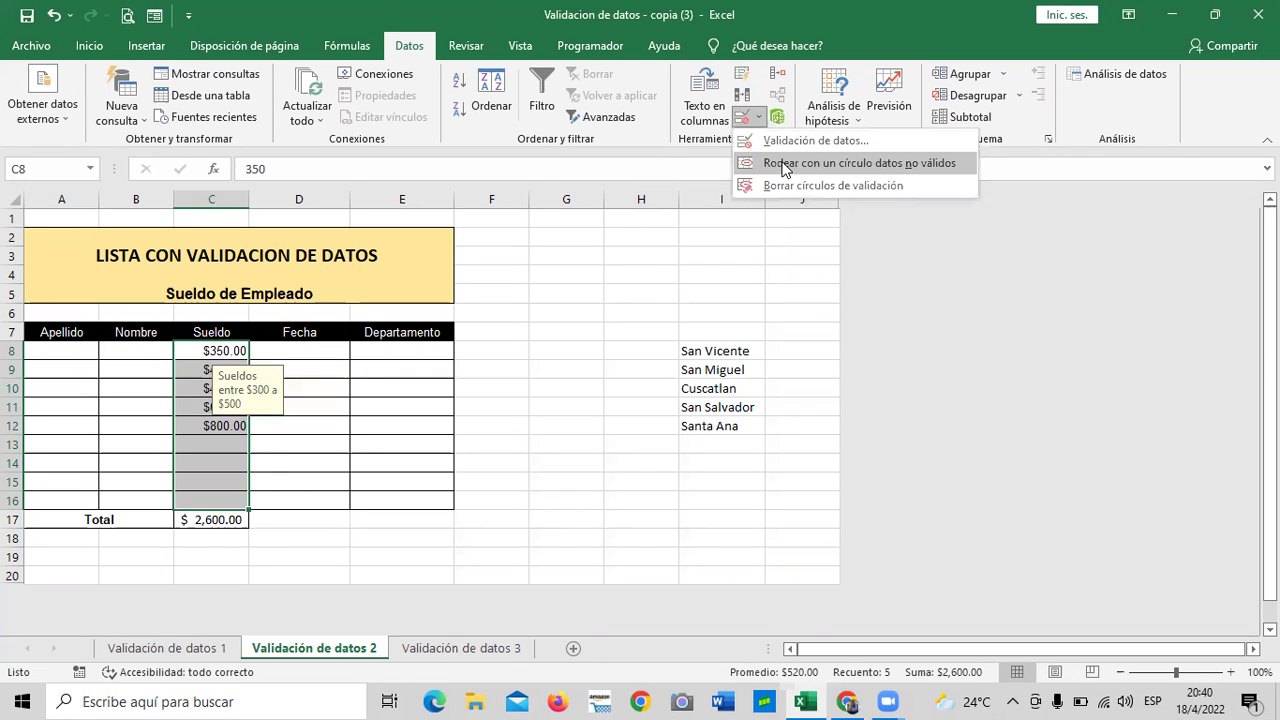
left_click(790, 161)
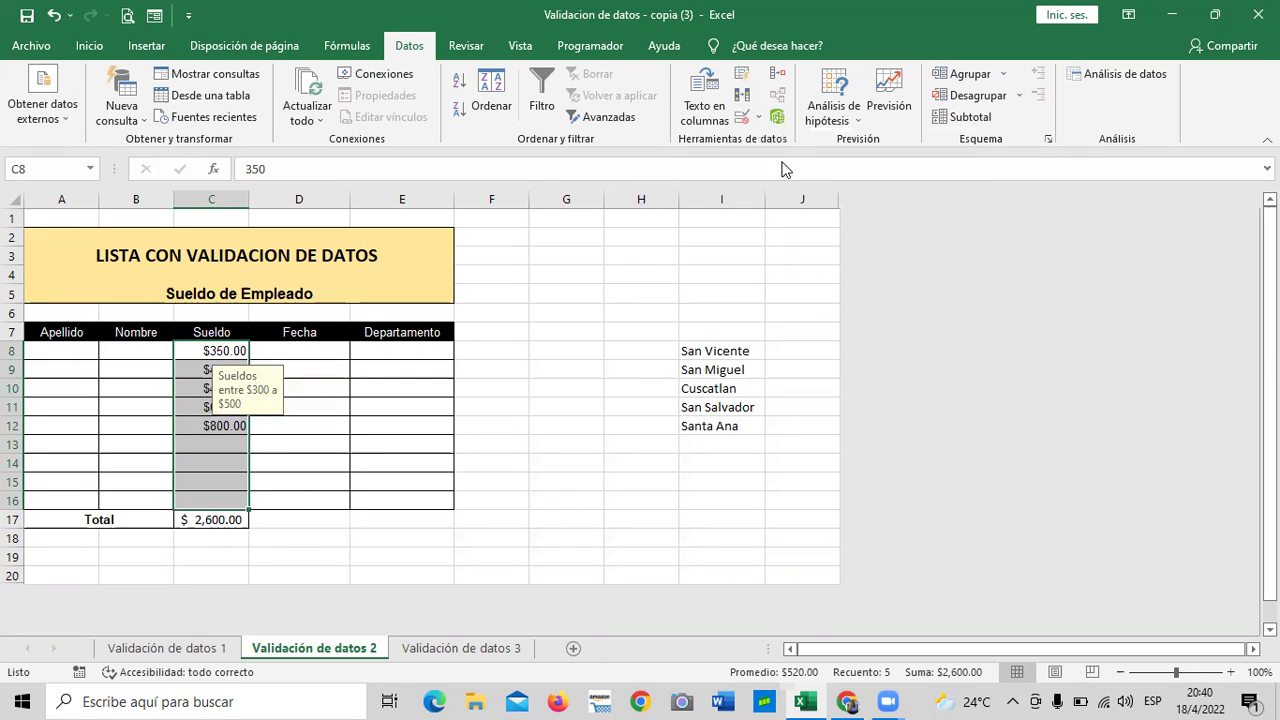
left_click(575, 498)
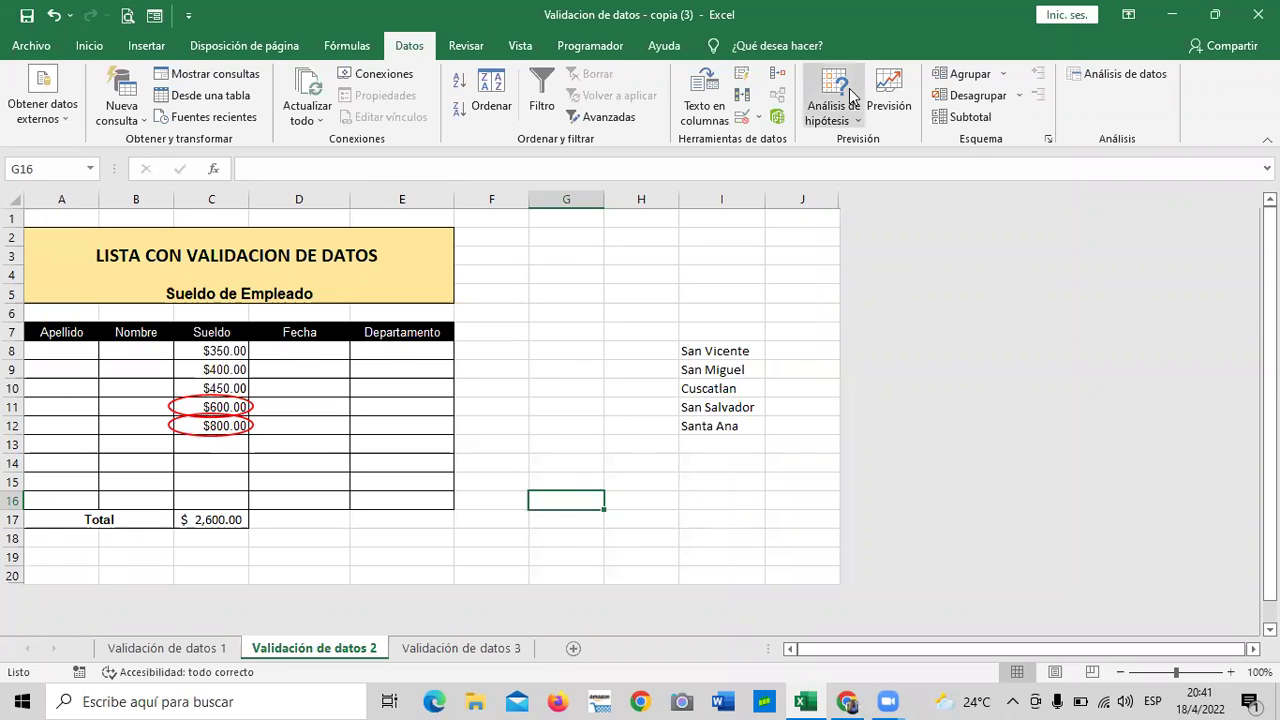
Step: Remove the red validation circles from the salary column
left_click(762, 120)
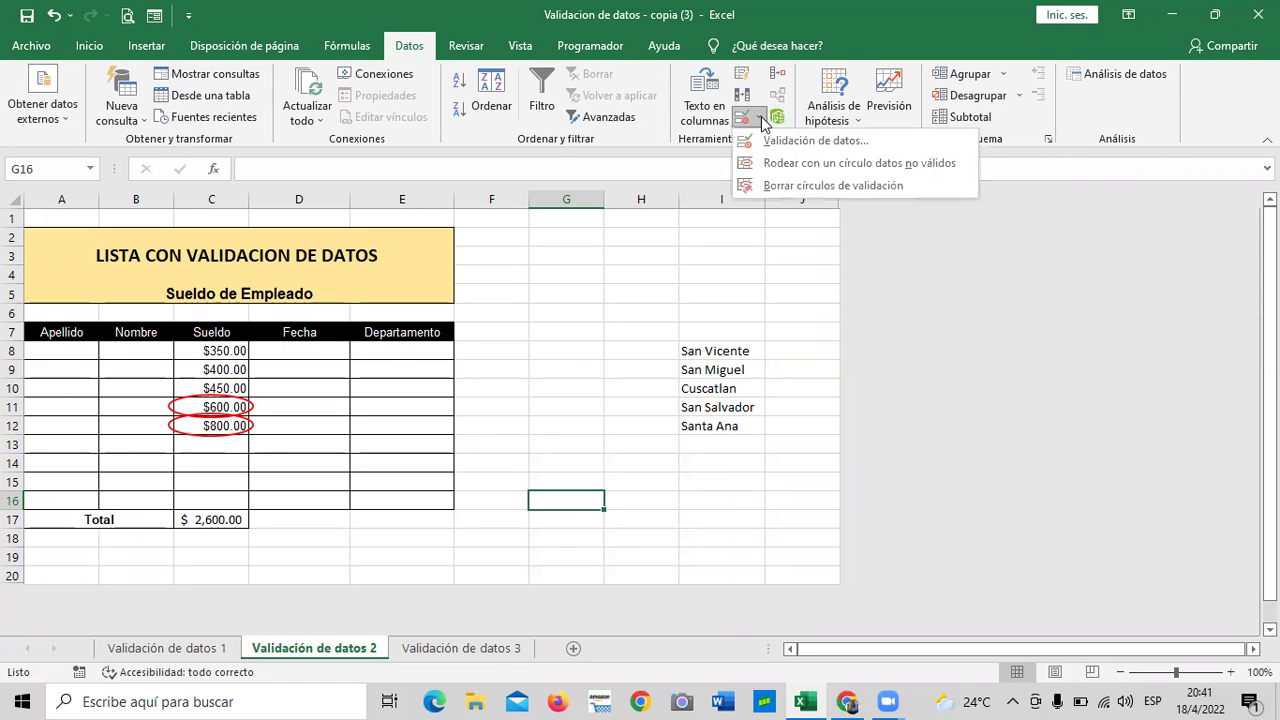
left_click(778, 186)
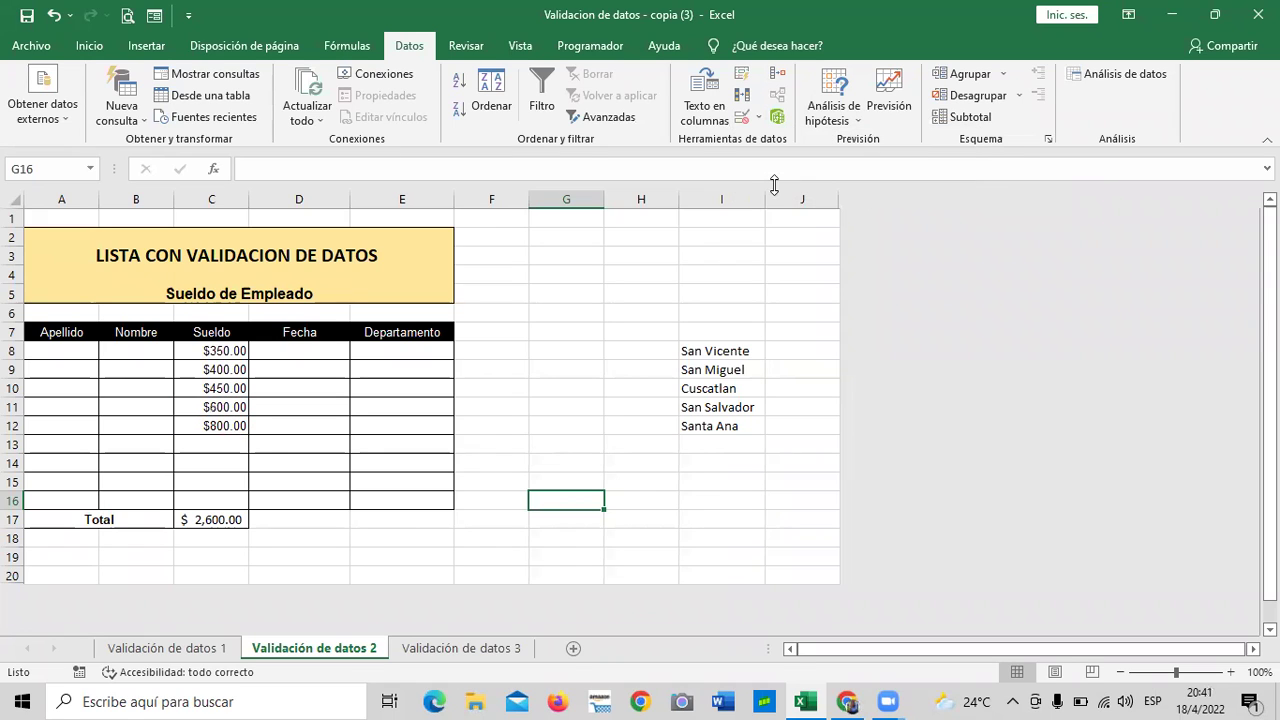
left_click(623, 287)
left_click(212, 502)
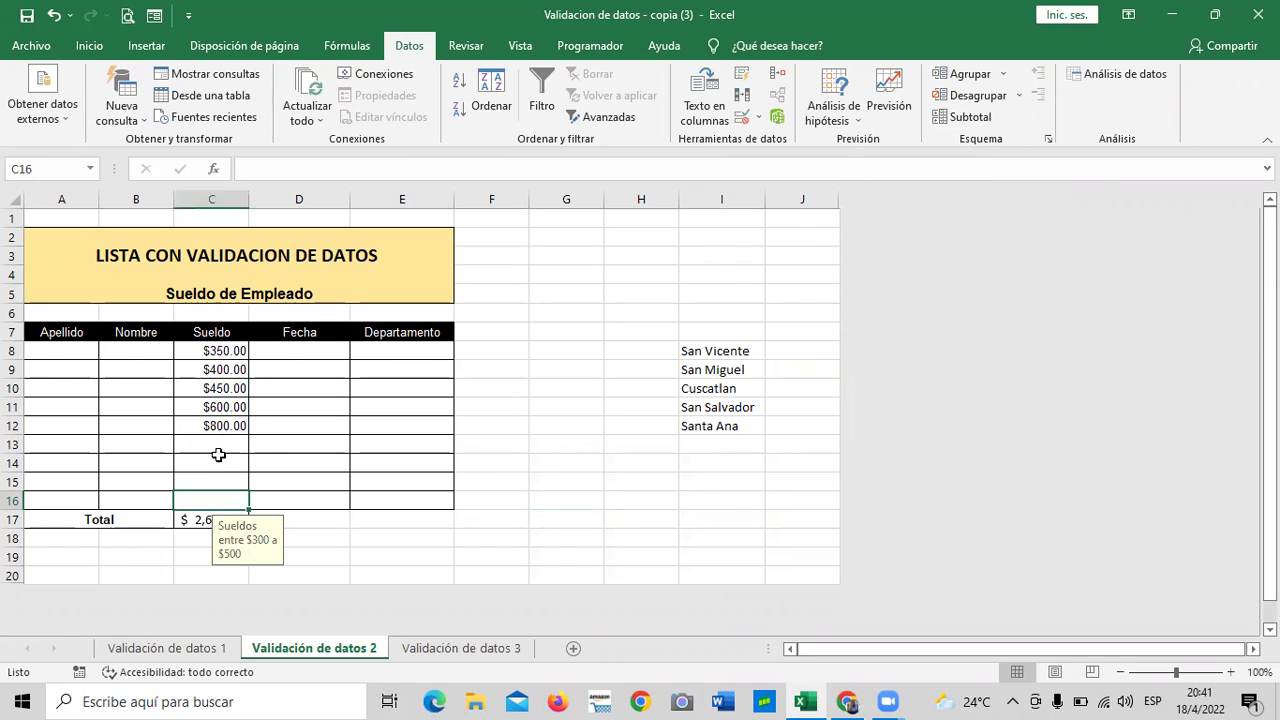
Step: Delete the 600 and 800 salaries from C11 and C12
left_click(205, 405)
key("BackSpace")
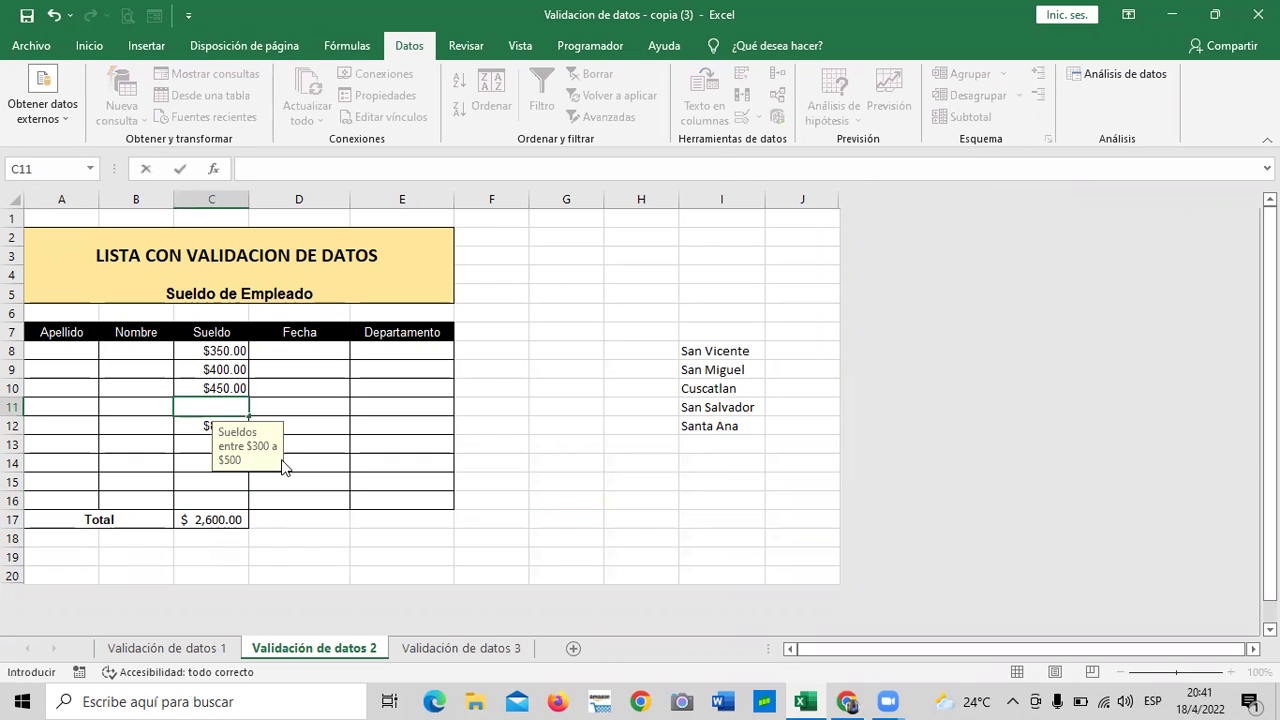
key("Return")
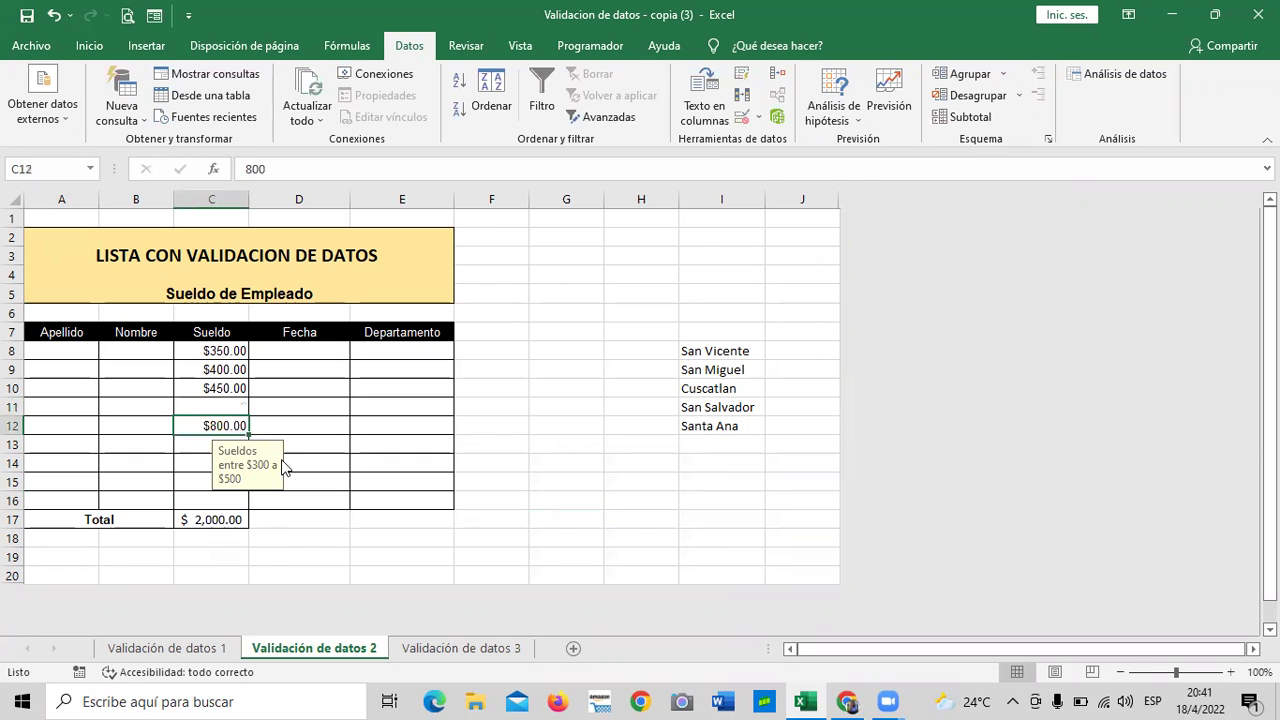
key("BackSpace")
key("Return")
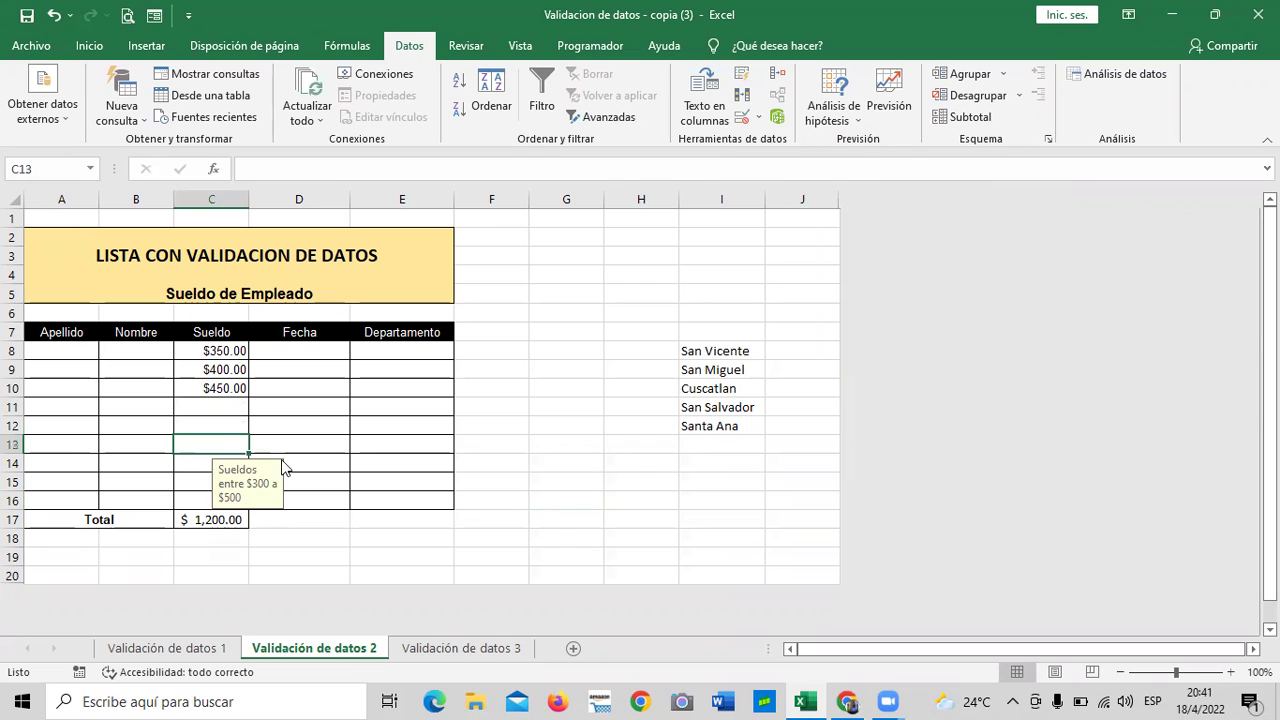
left_click(537, 464)
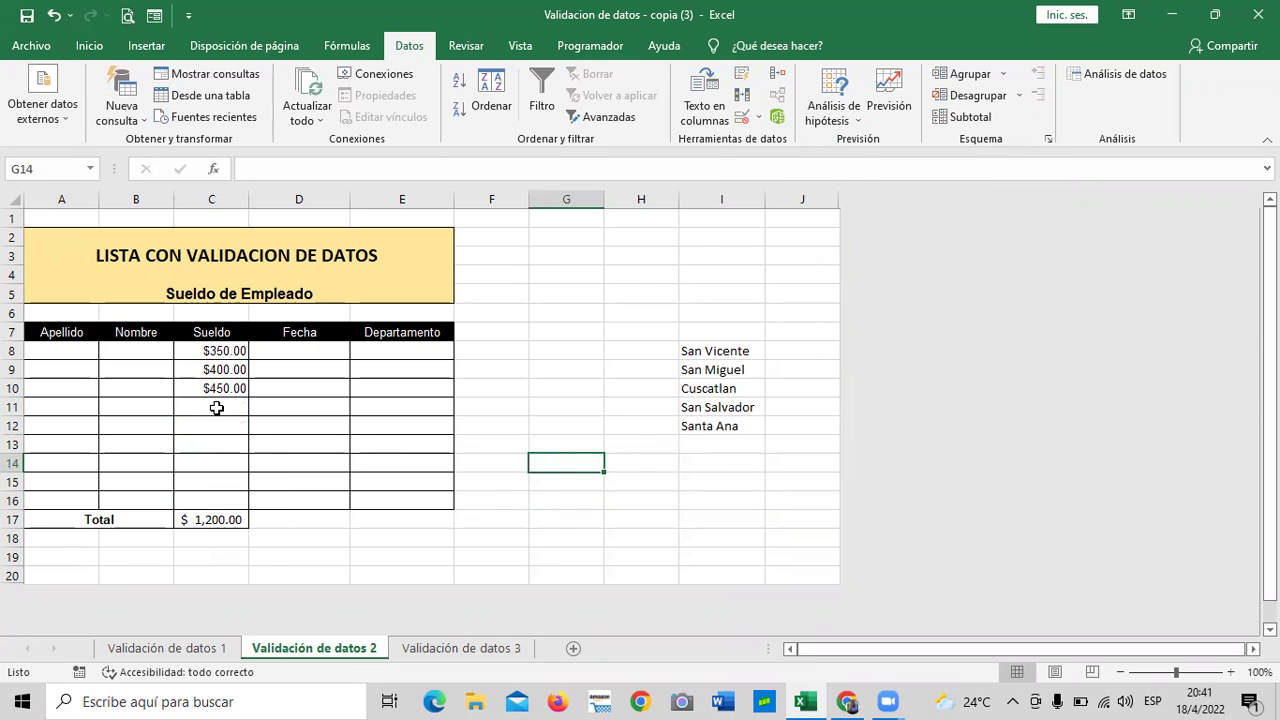
Step: Try entering 600 in C11 and cancel the rejected entry
left_click(216, 408)
type("600")
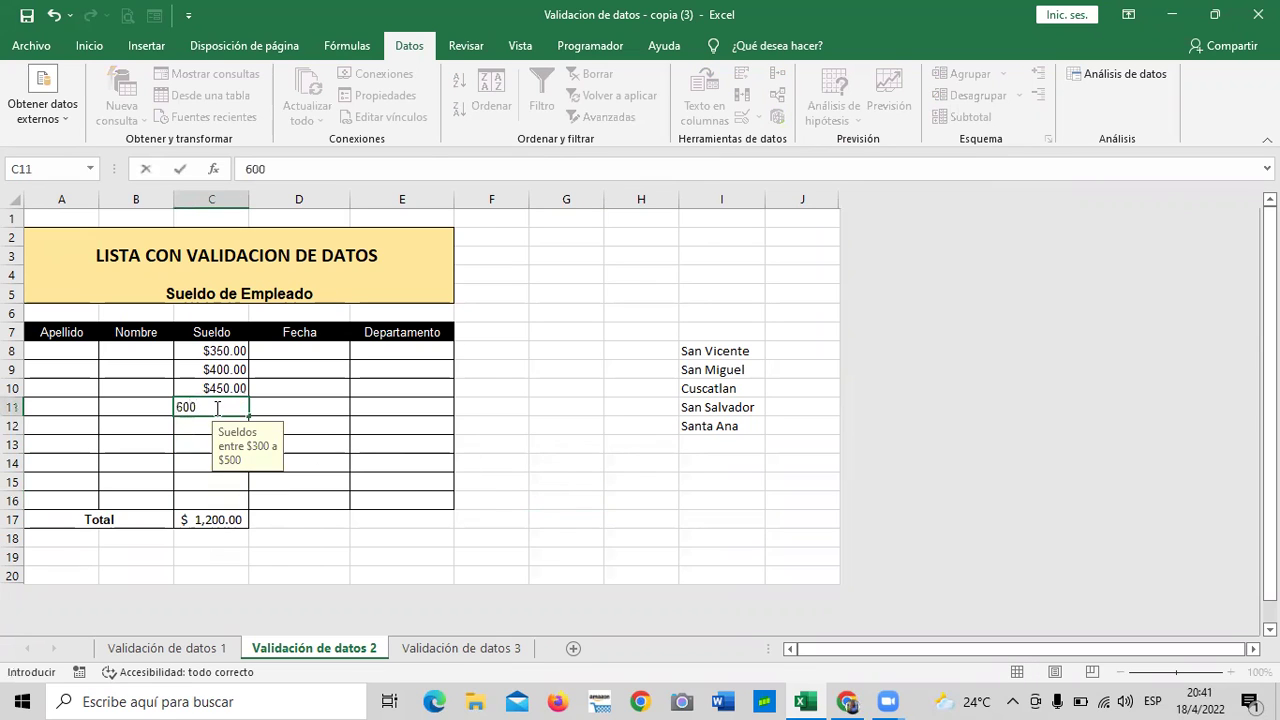
key("Return")
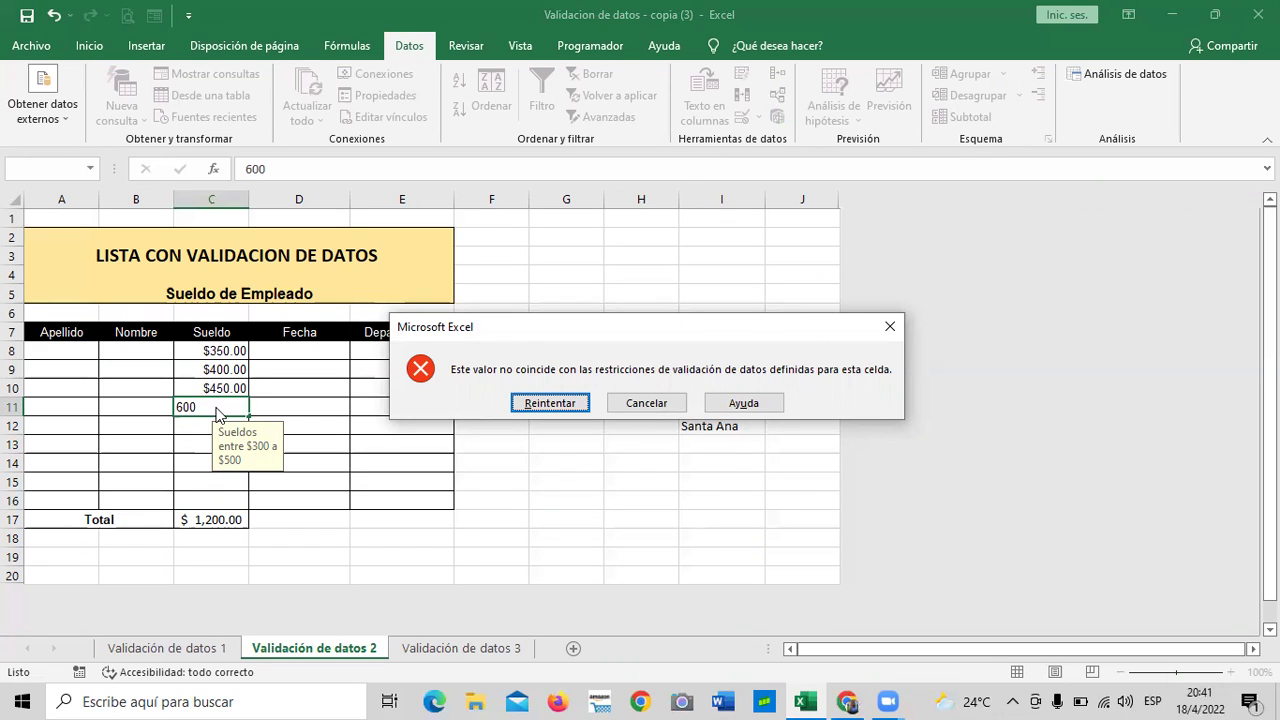
left_click(555, 403)
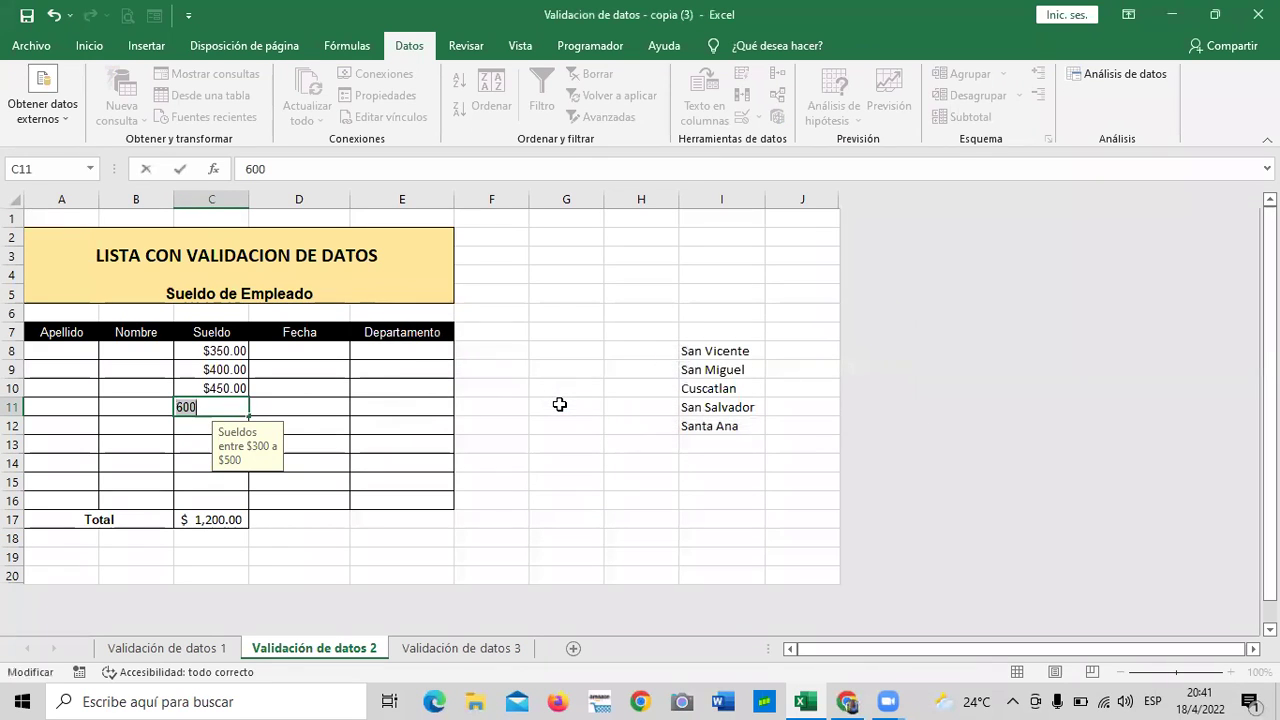
left_click(446, 449)
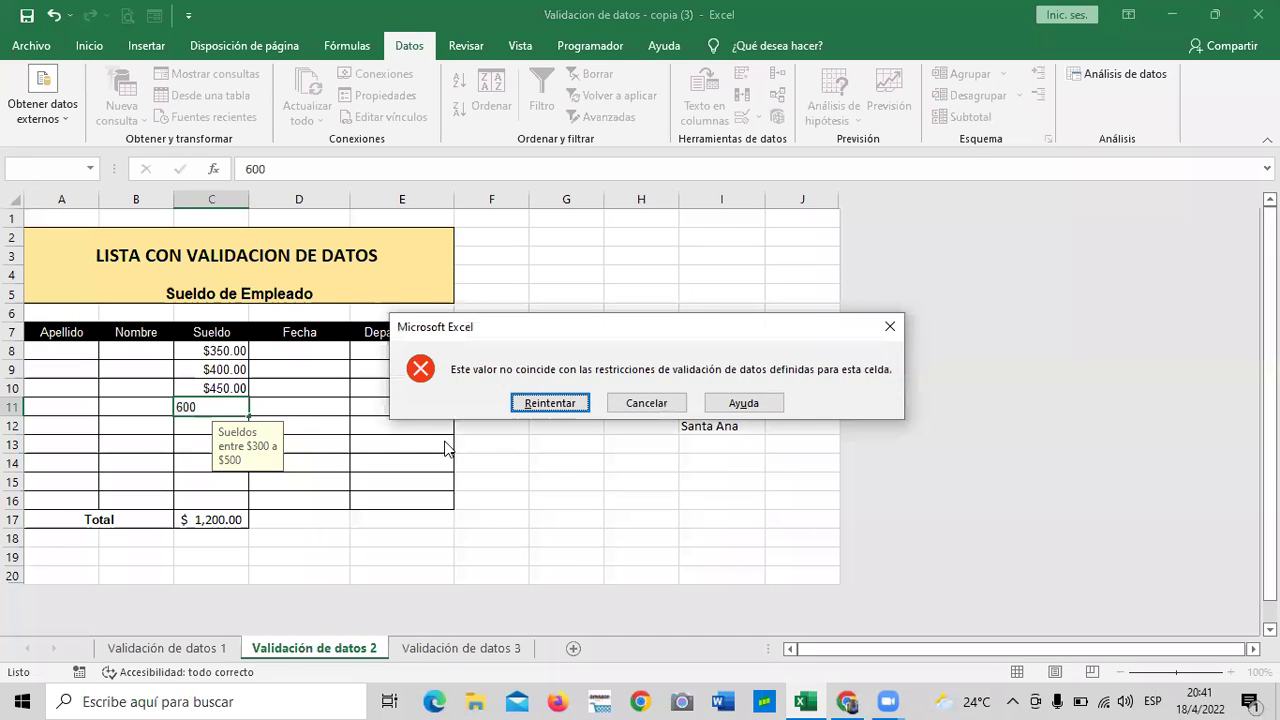
left_click(640, 404)
left_click(331, 449)
Step: Enter salaries of 500 in C11 and 450 in C12
left_click(230, 408)
type("500")
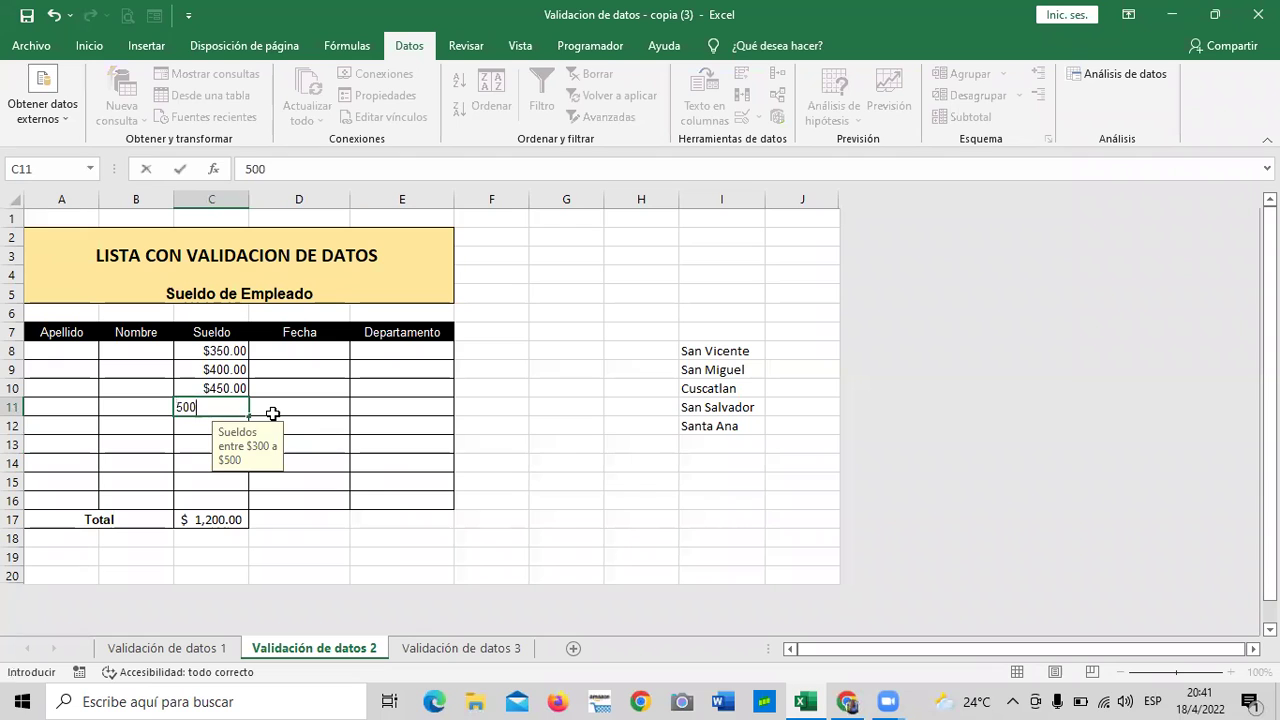
key("Return")
type("450")
key("Return")
Step: Try 200 and then 100 in C13, cancelling each rejected entry
type("2")
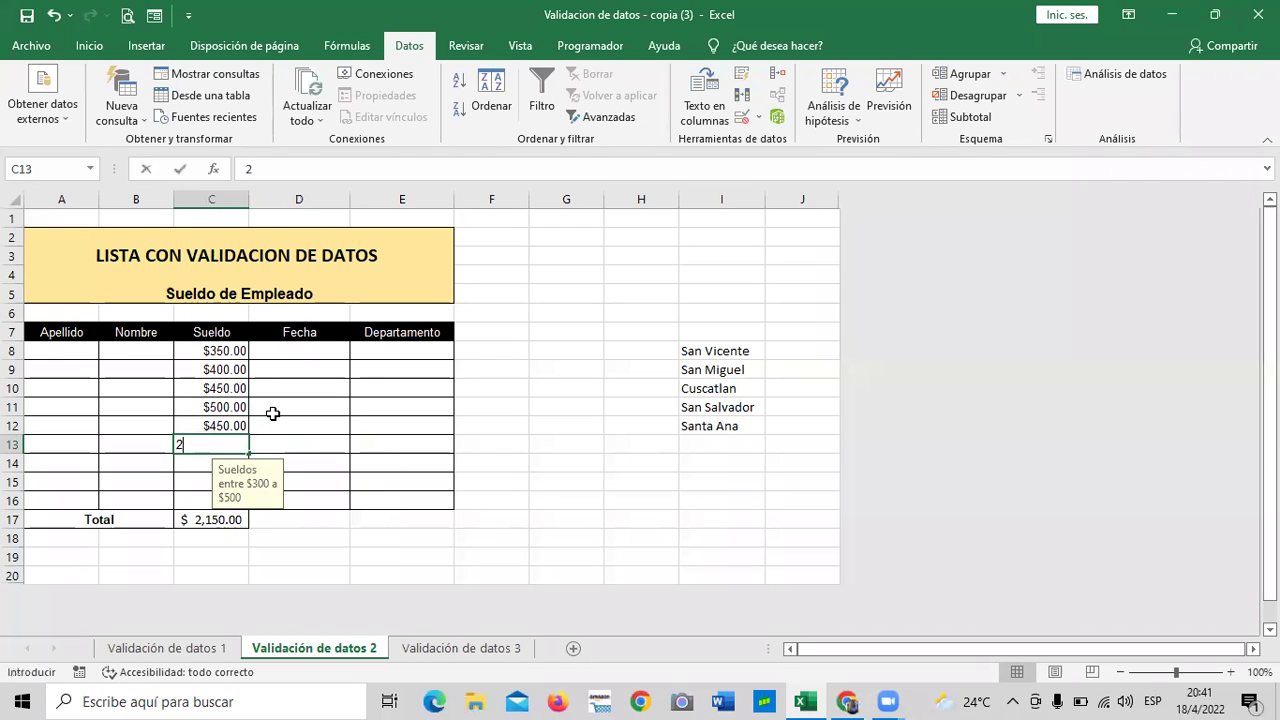
type("00")
key("Return")
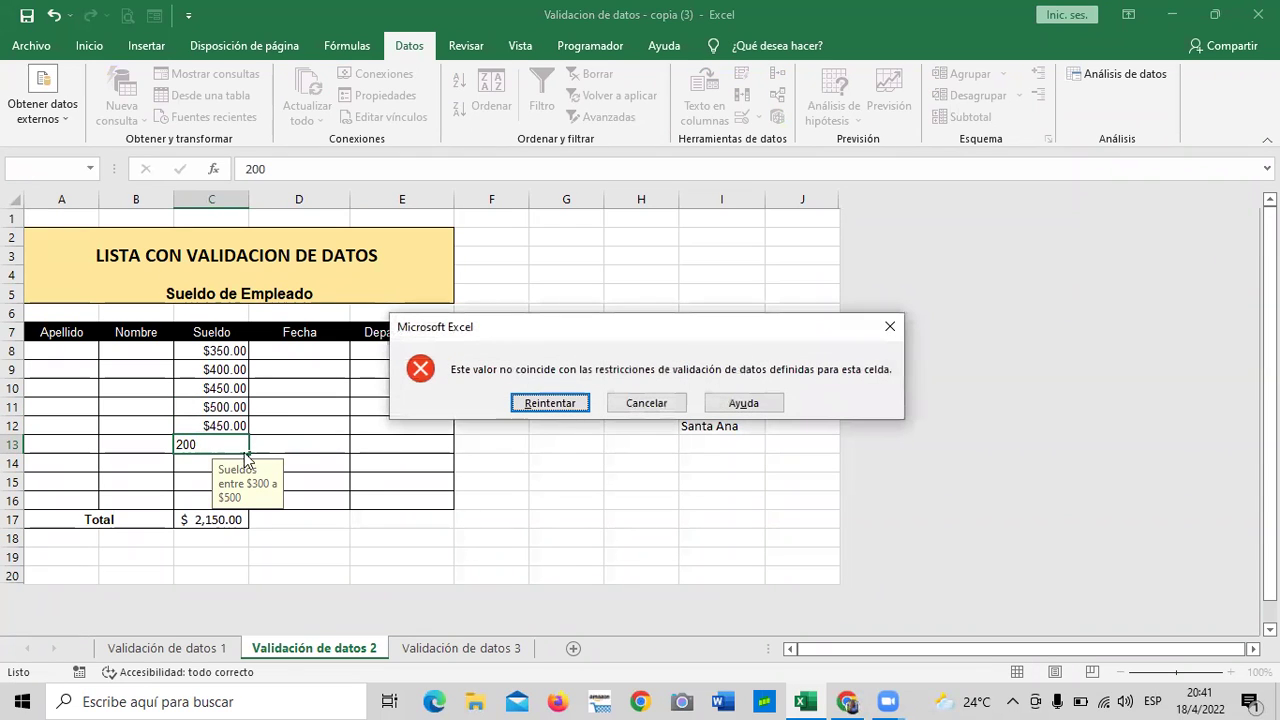
left_click(547, 406)
left_click(240, 446)
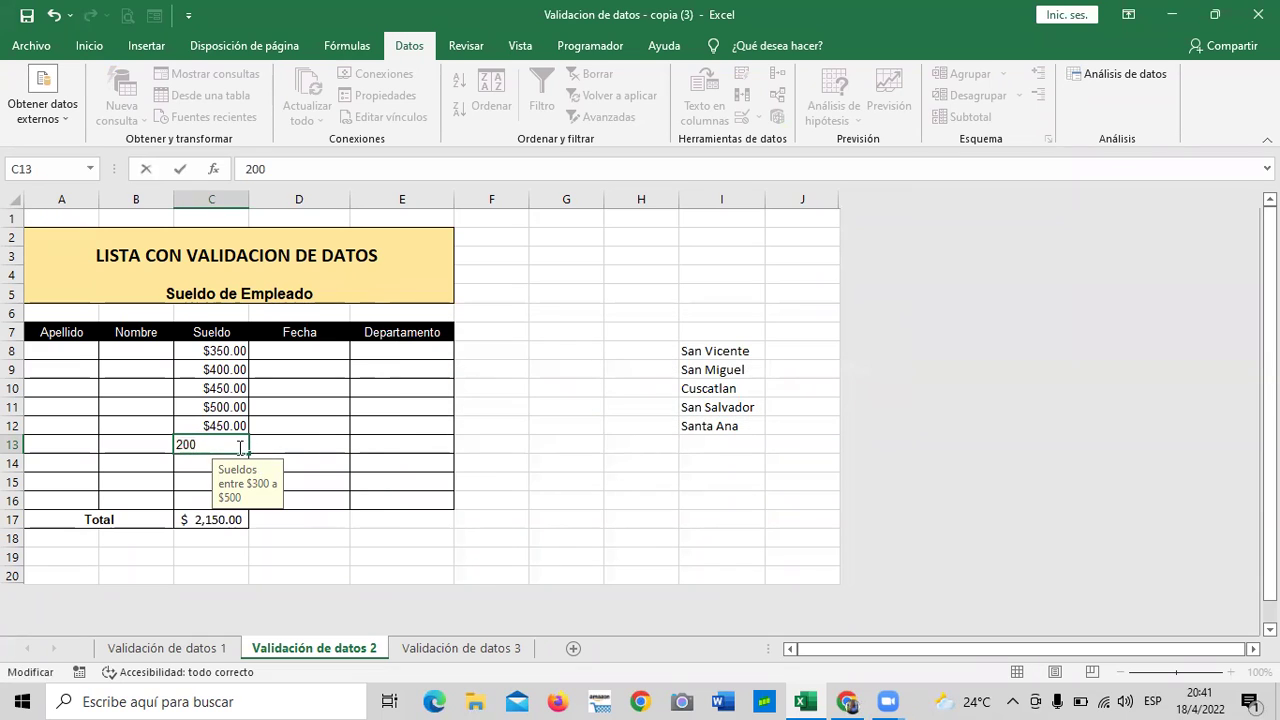
key("Return")
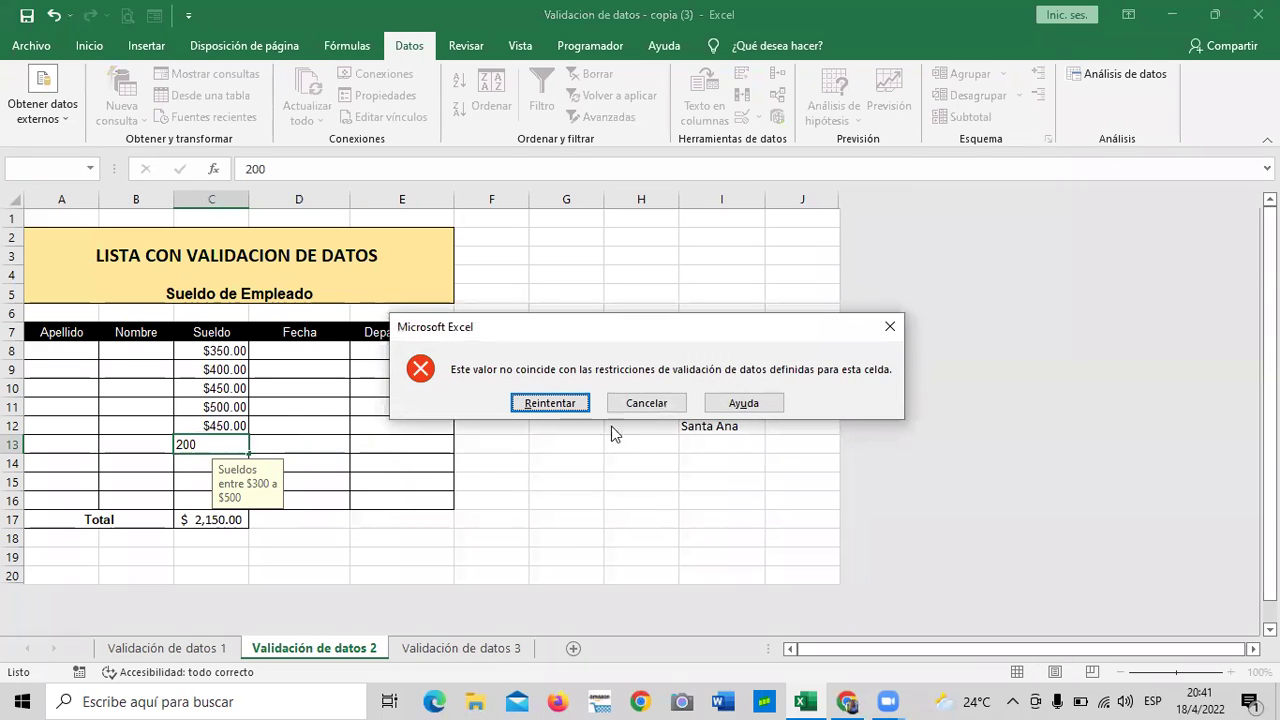
left_click(630, 403)
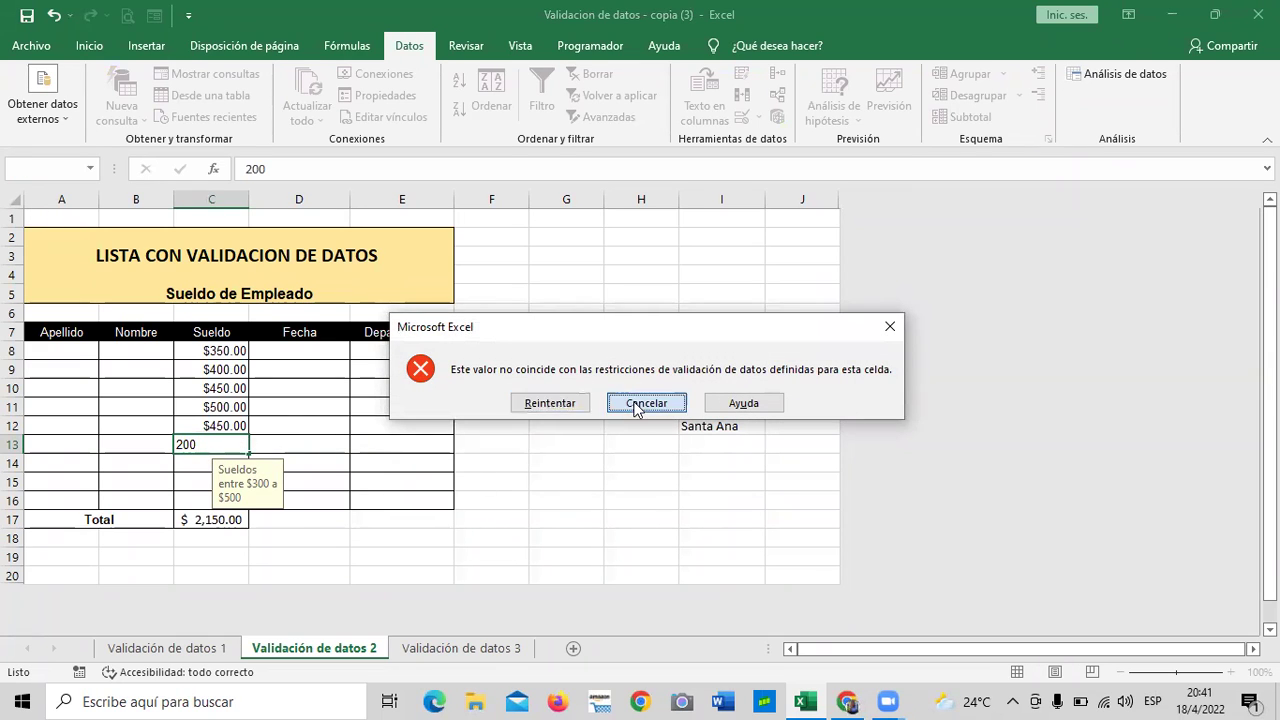
left_click(593, 522)
left_click(217, 443)
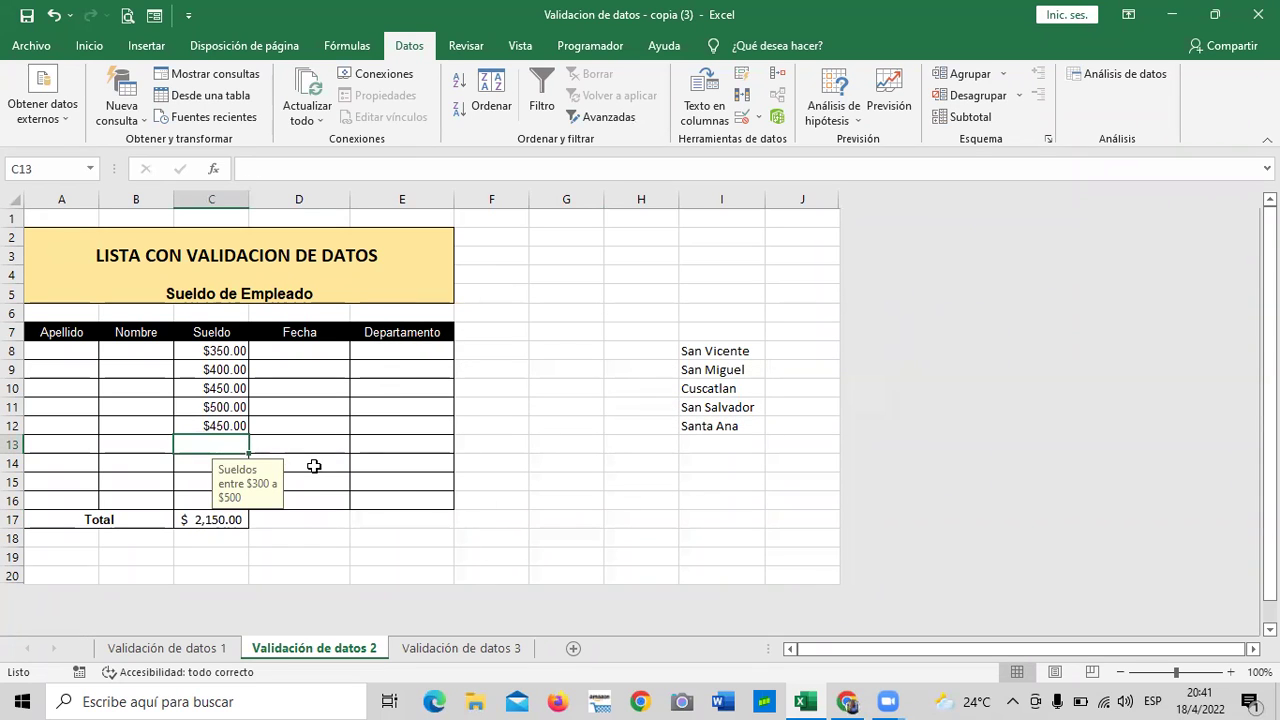
type("100")
key("Return")
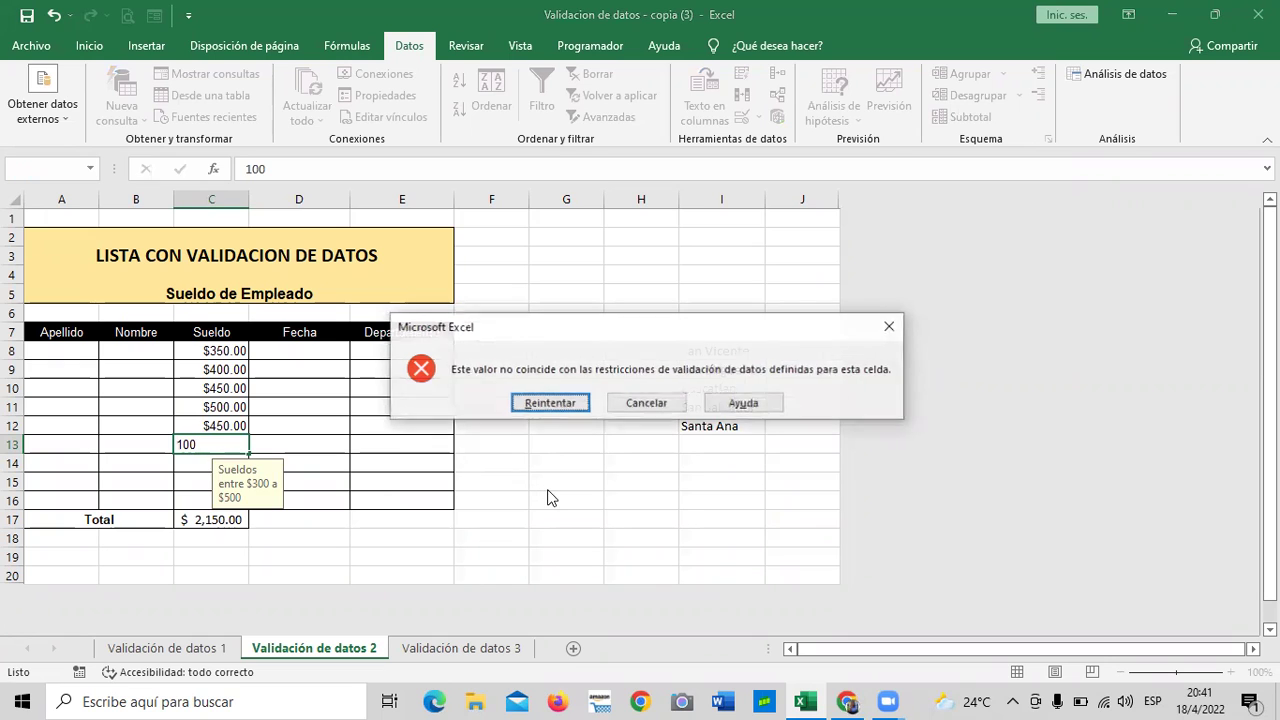
left_click(650, 403)
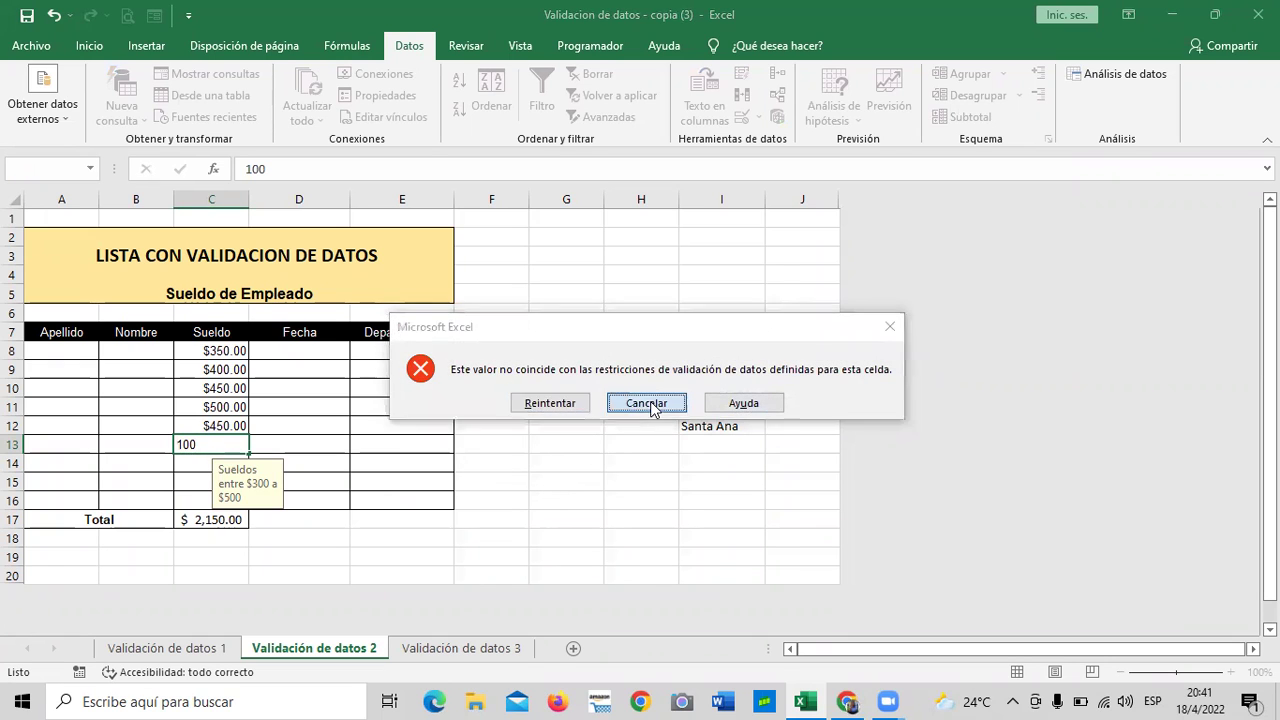
left_click(575, 502)
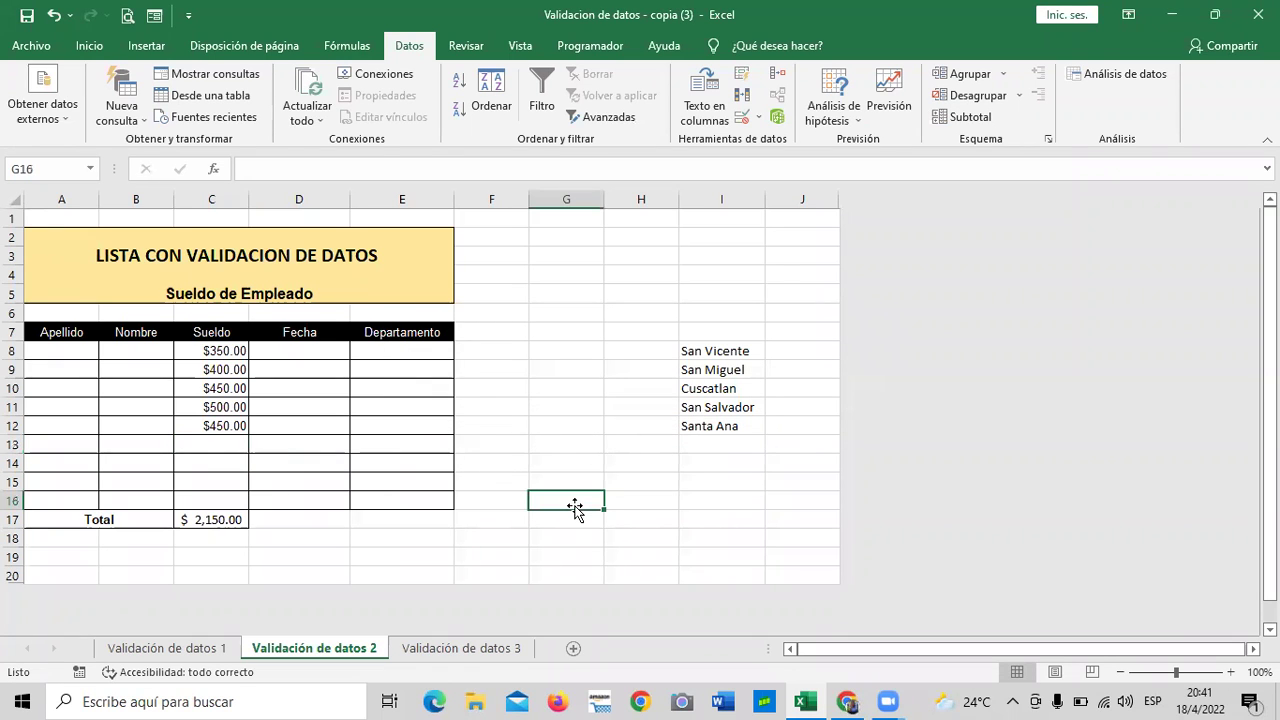
Step: Change the C8:C16 error alert style to Advertencia
left_click(332, 404)
left_click_drag(180, 348, 194, 496)
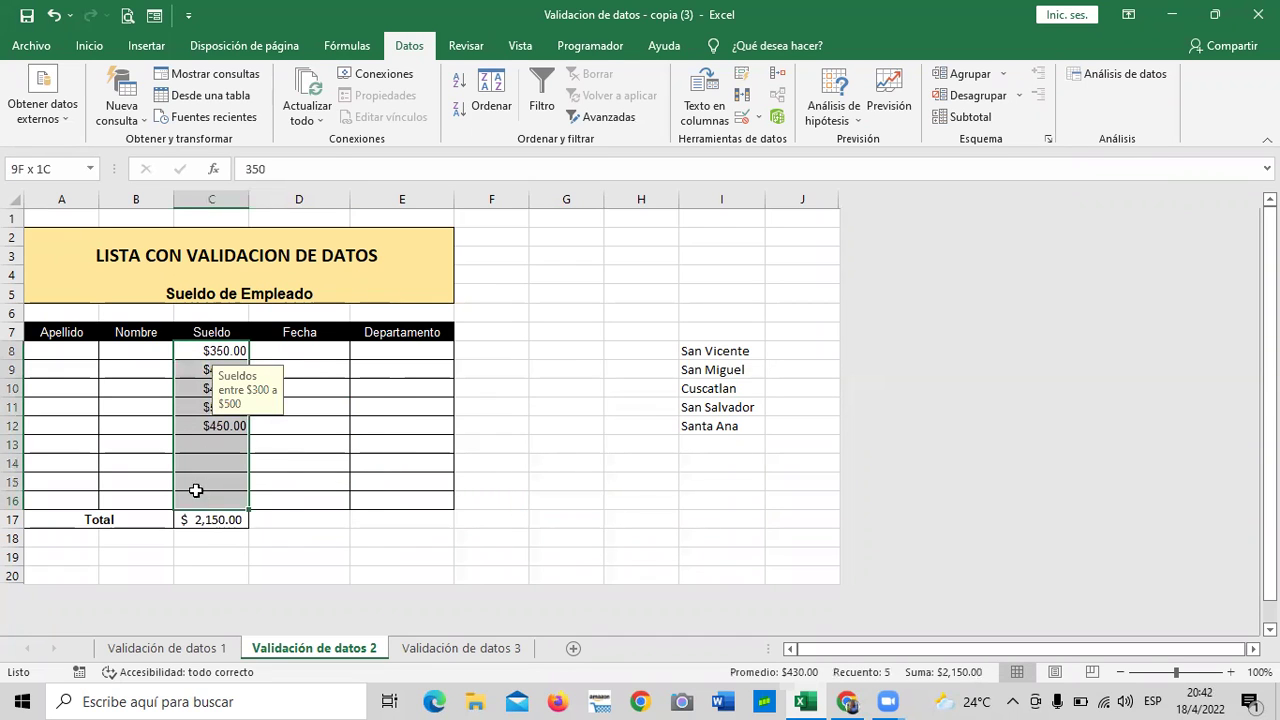
left_click(745, 117)
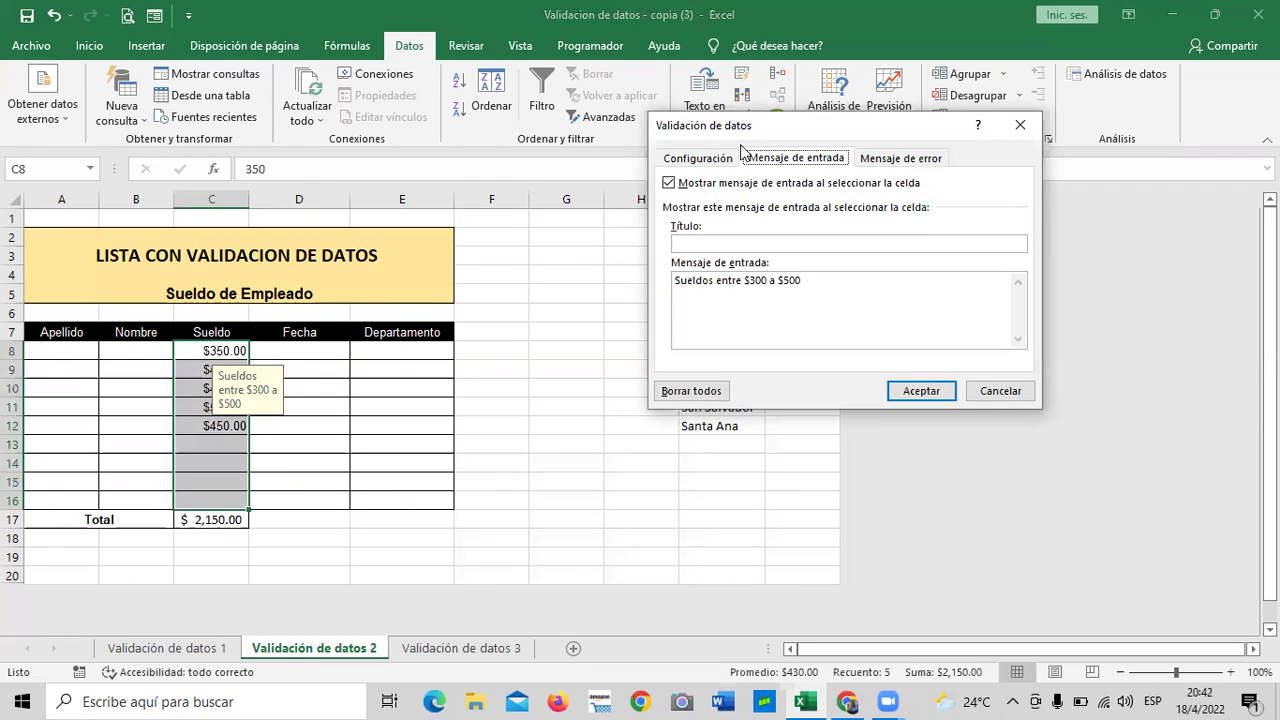
left_click(928, 160)
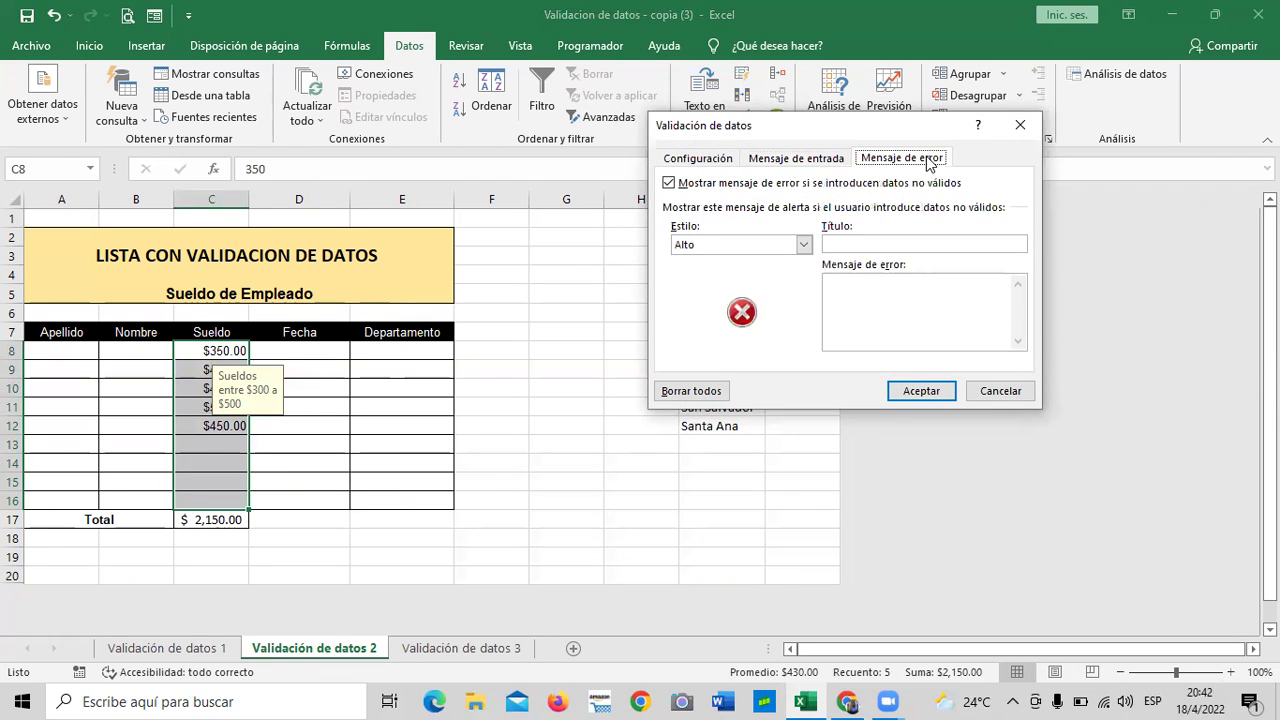
left_click_drag(911, 131, 843, 170)
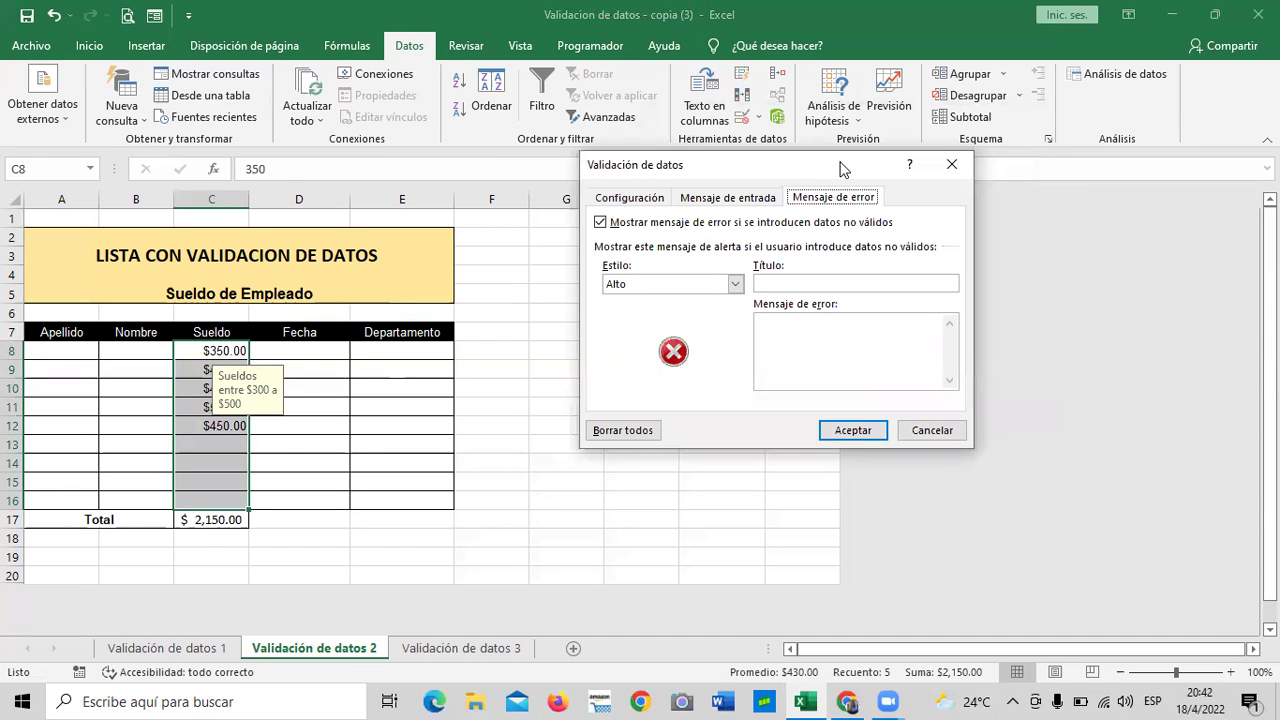
left_click(735, 285)
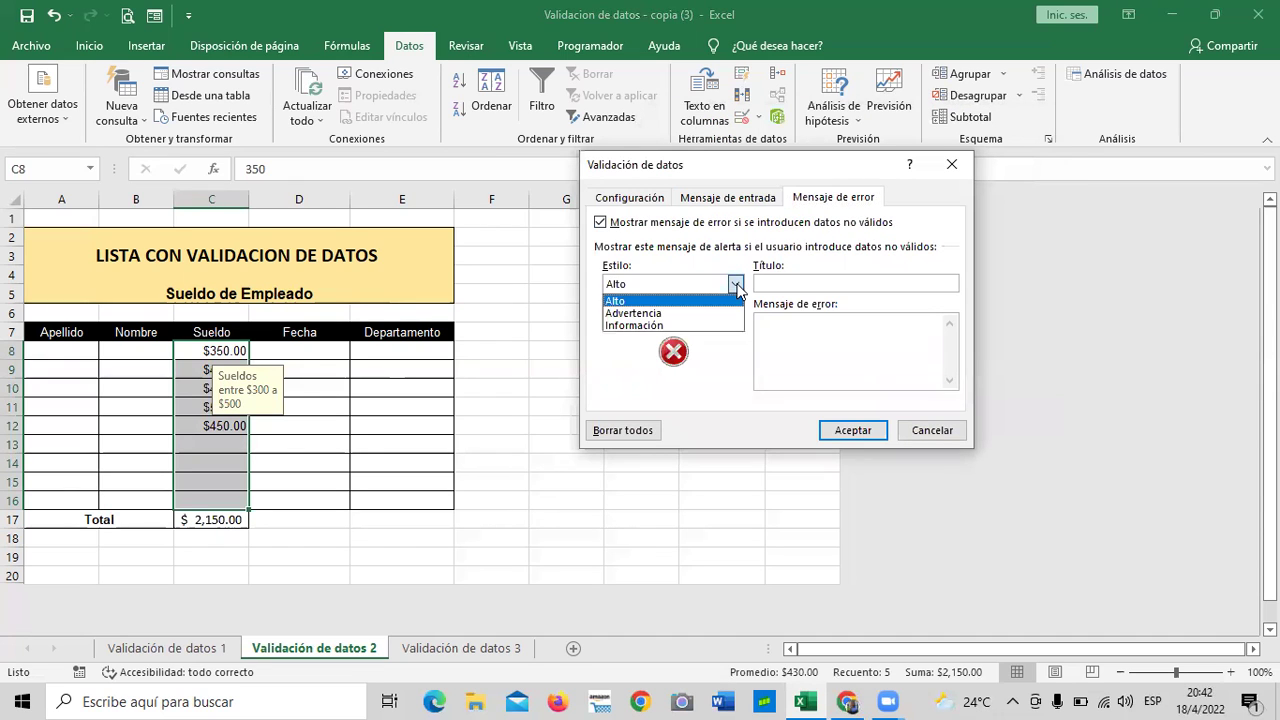
left_click(668, 314)
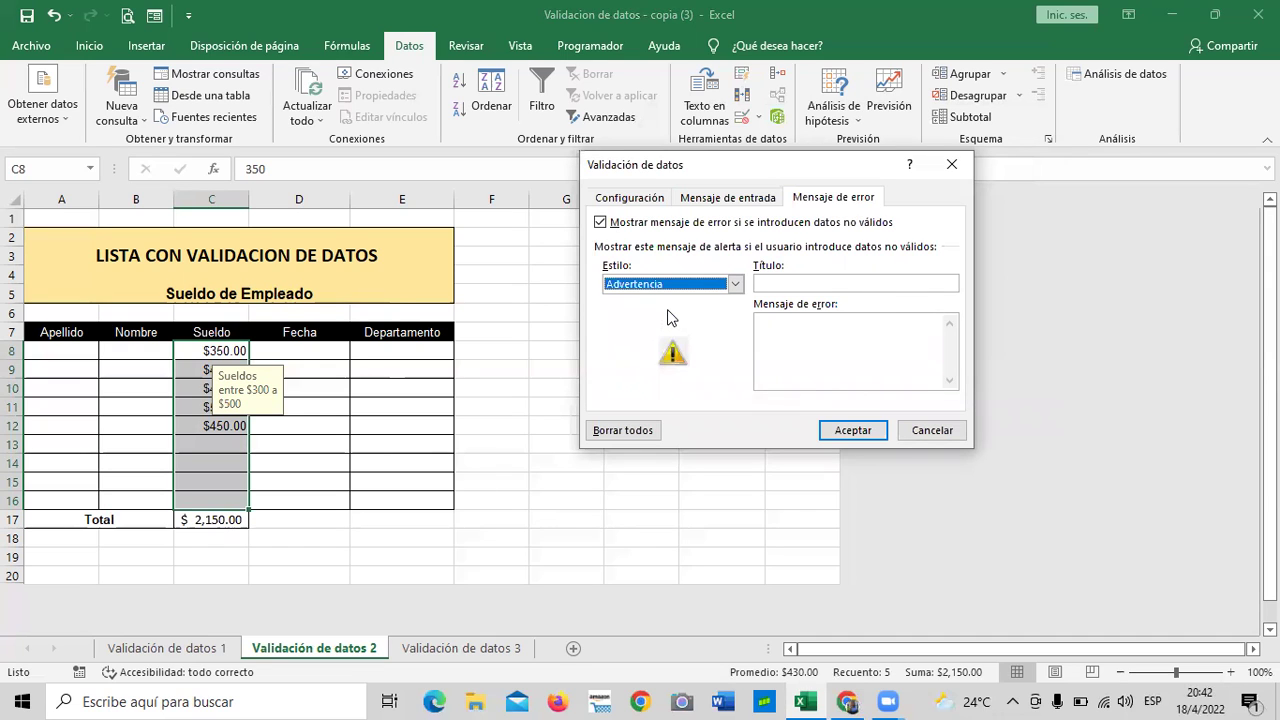
left_click(860, 432)
left_click(561, 492)
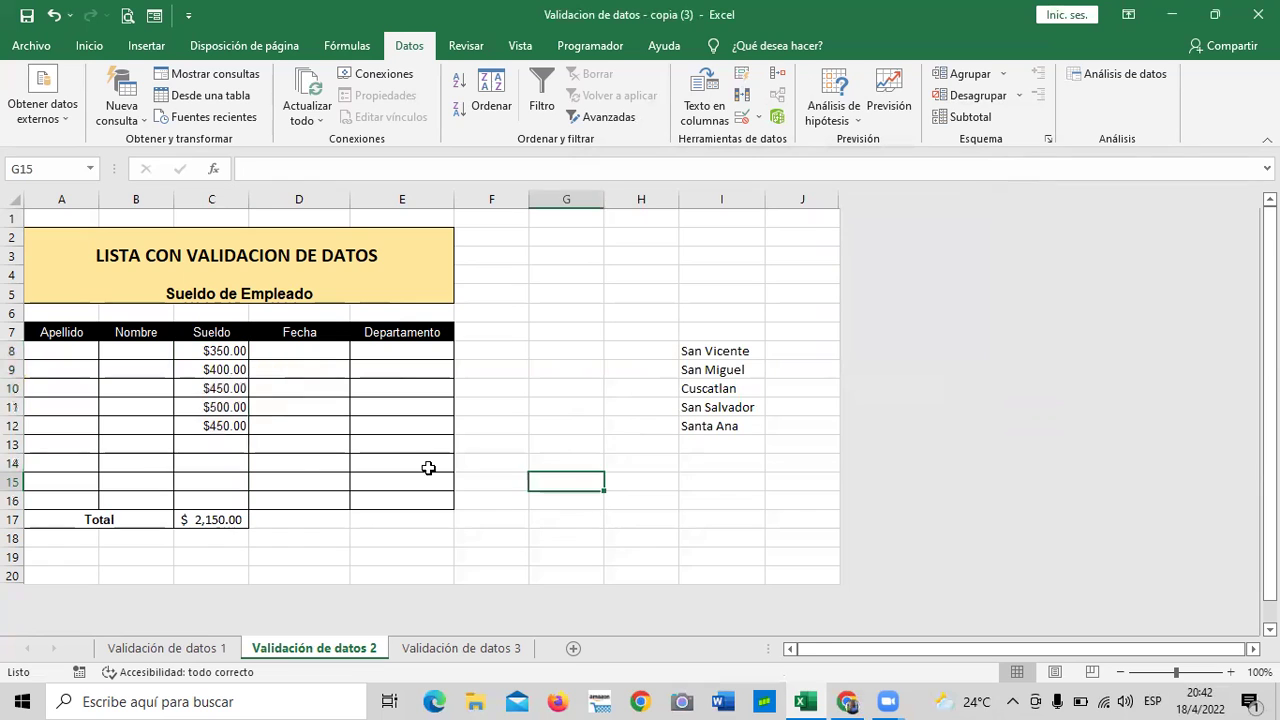
Step: Enter 200 in C13 and accept it past the warning, making the total $2,350.00
left_click(224, 438)
type("200")
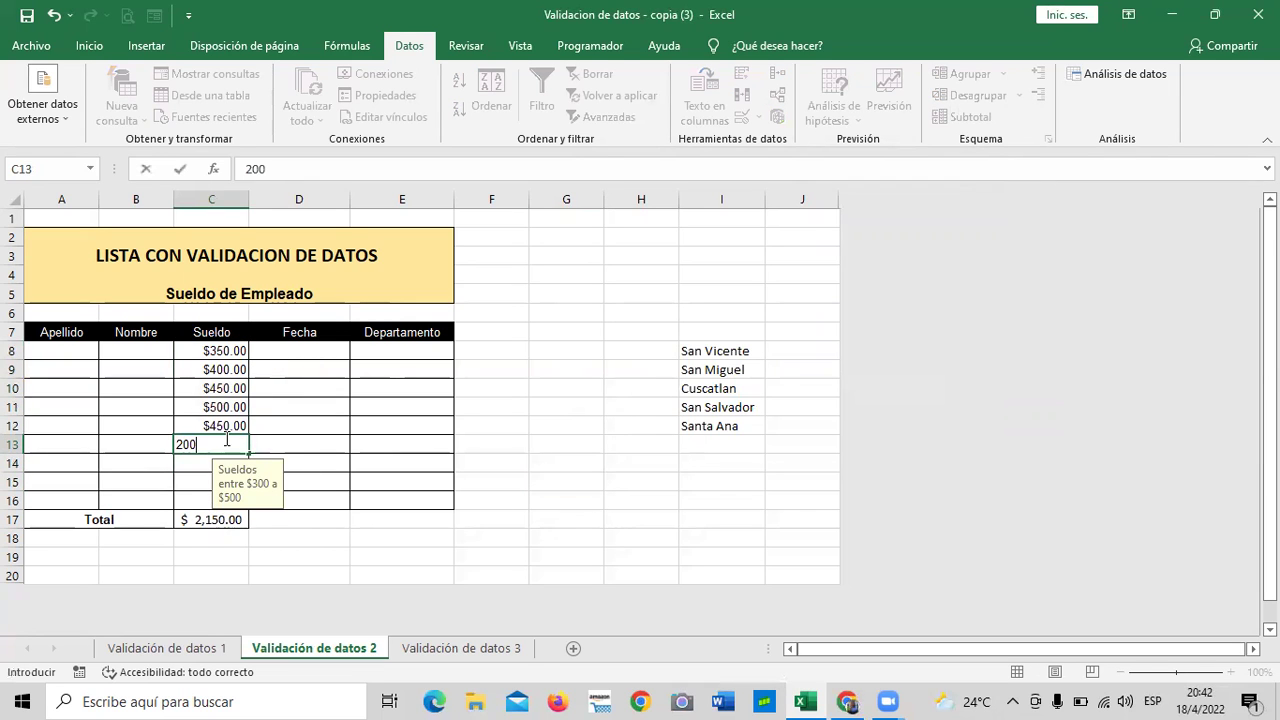
key("Return")
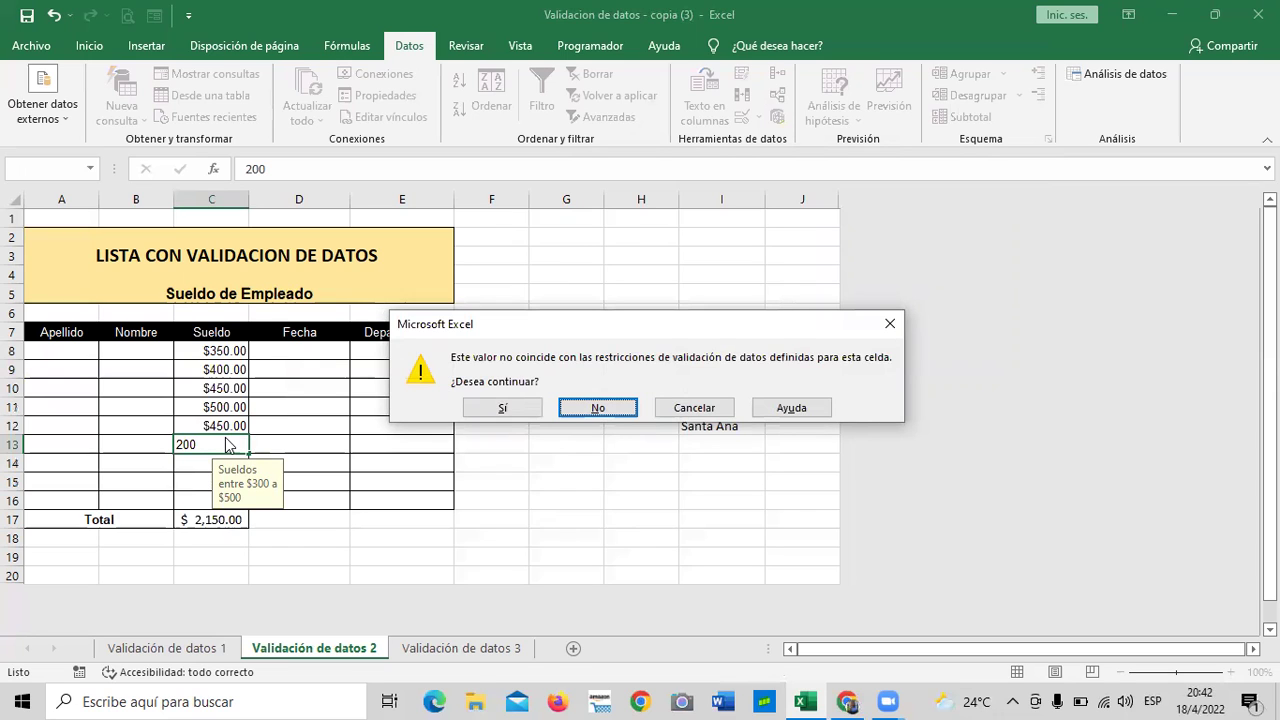
left_click(502, 407)
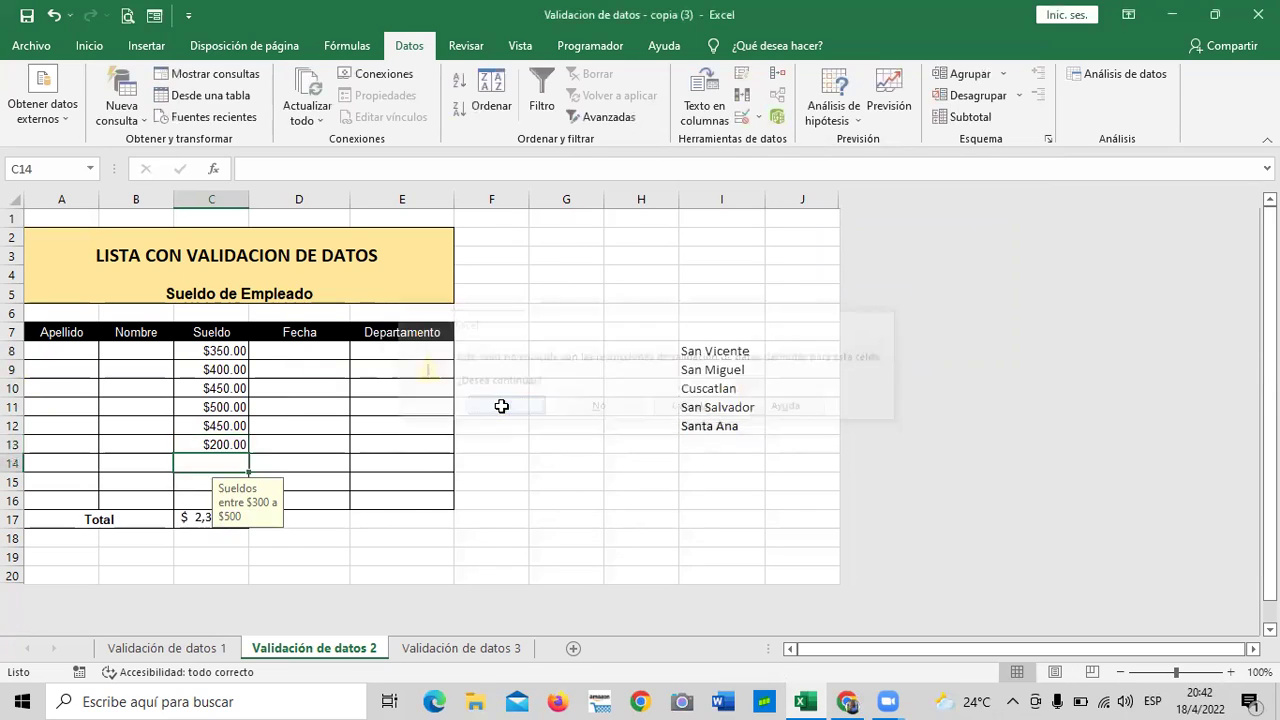
left_click(533, 397)
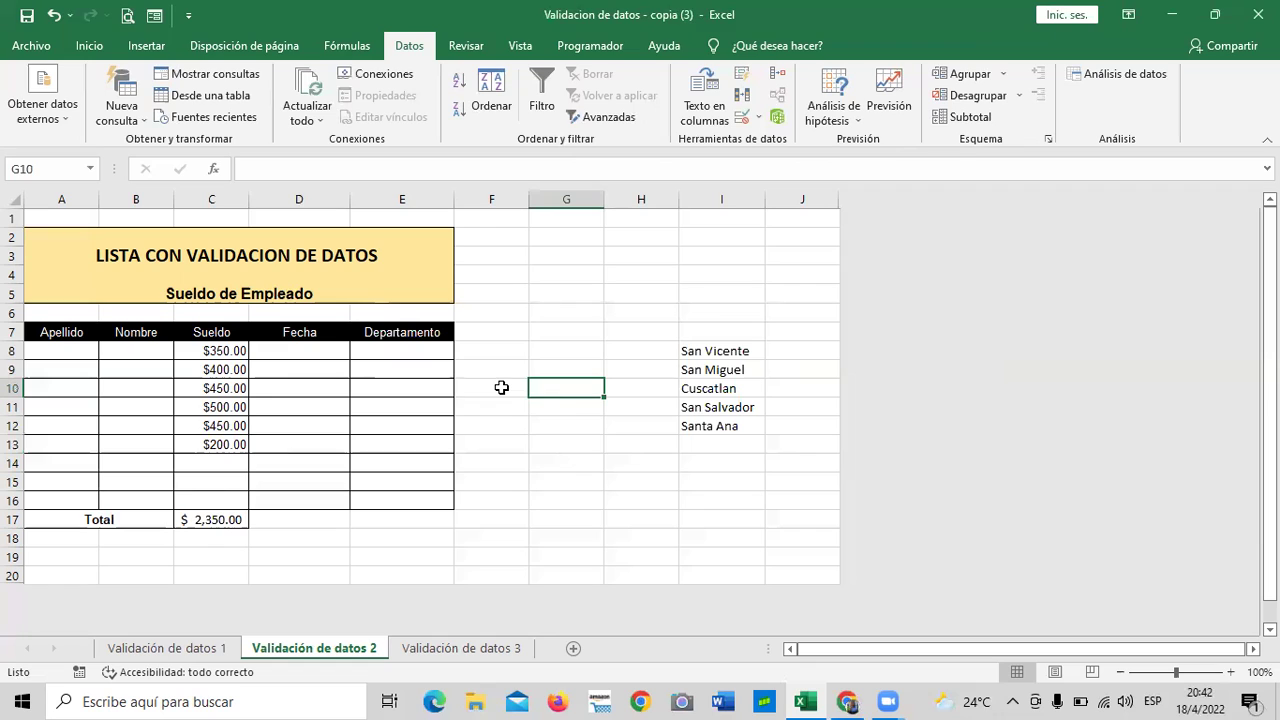
left_click(198, 476)
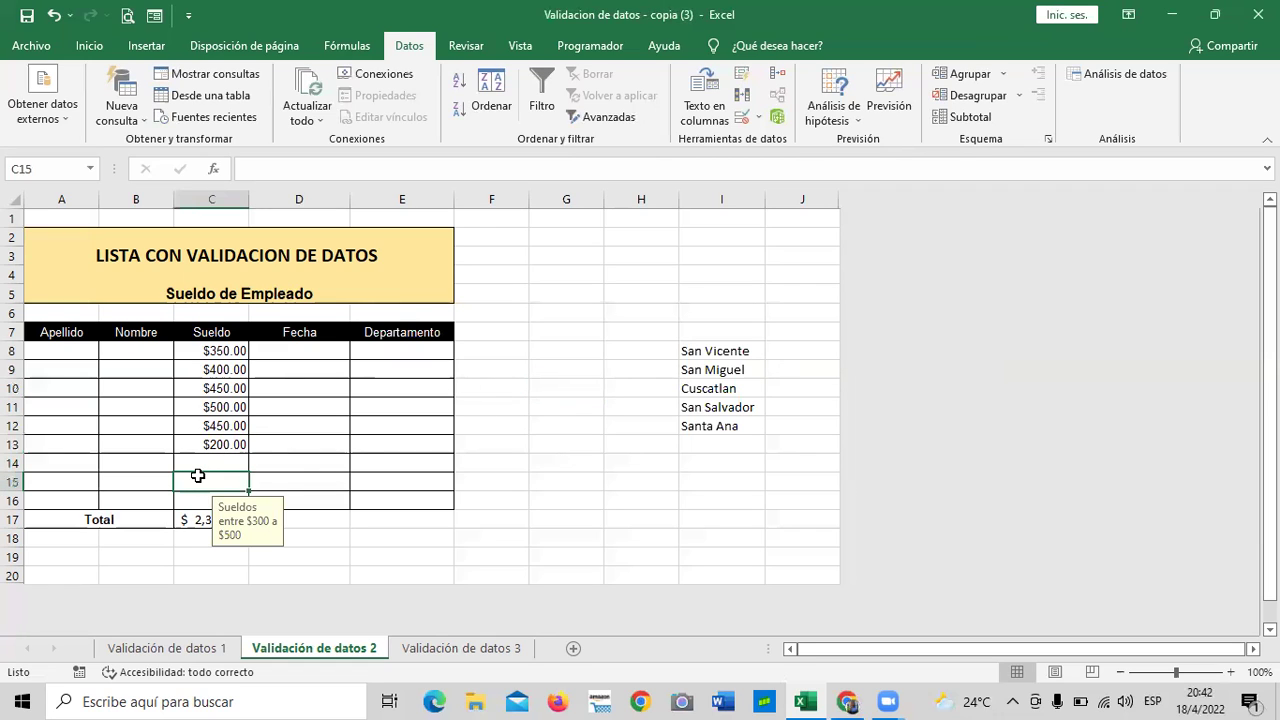
left_click(562, 402)
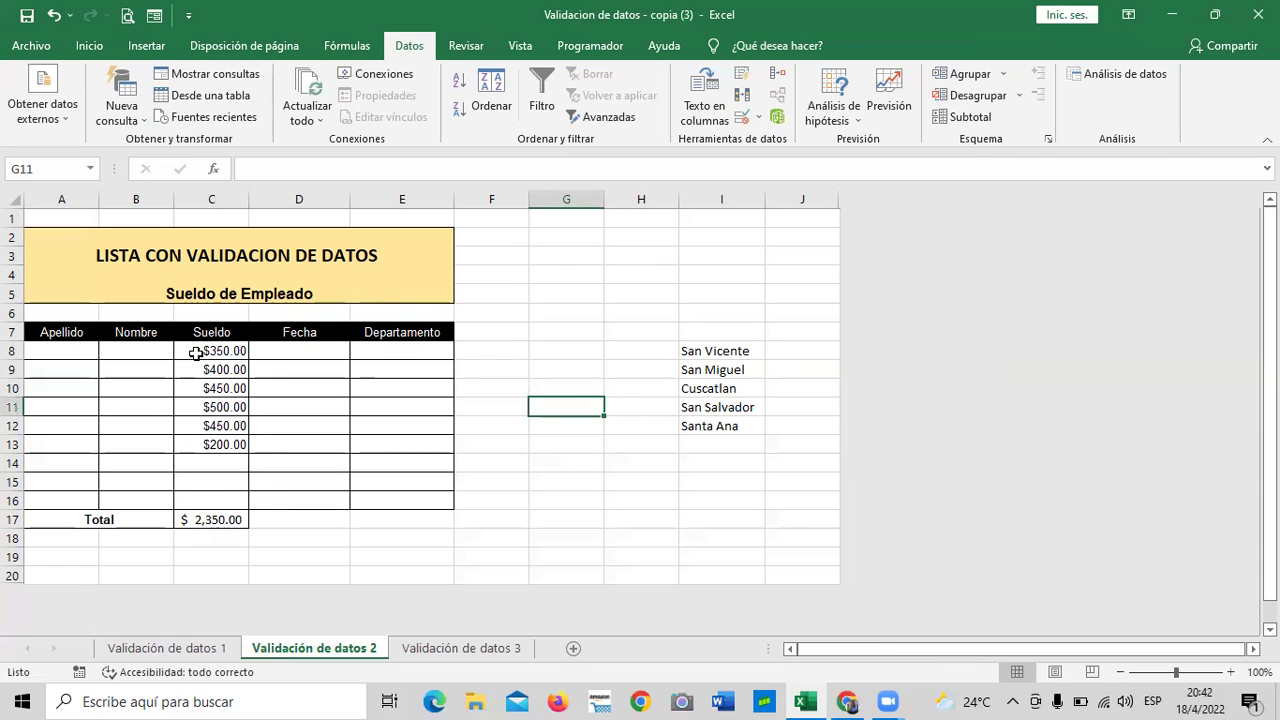
Step: Set the C8:C16 error alert style to Información
left_click_drag(196, 353, 204, 498)
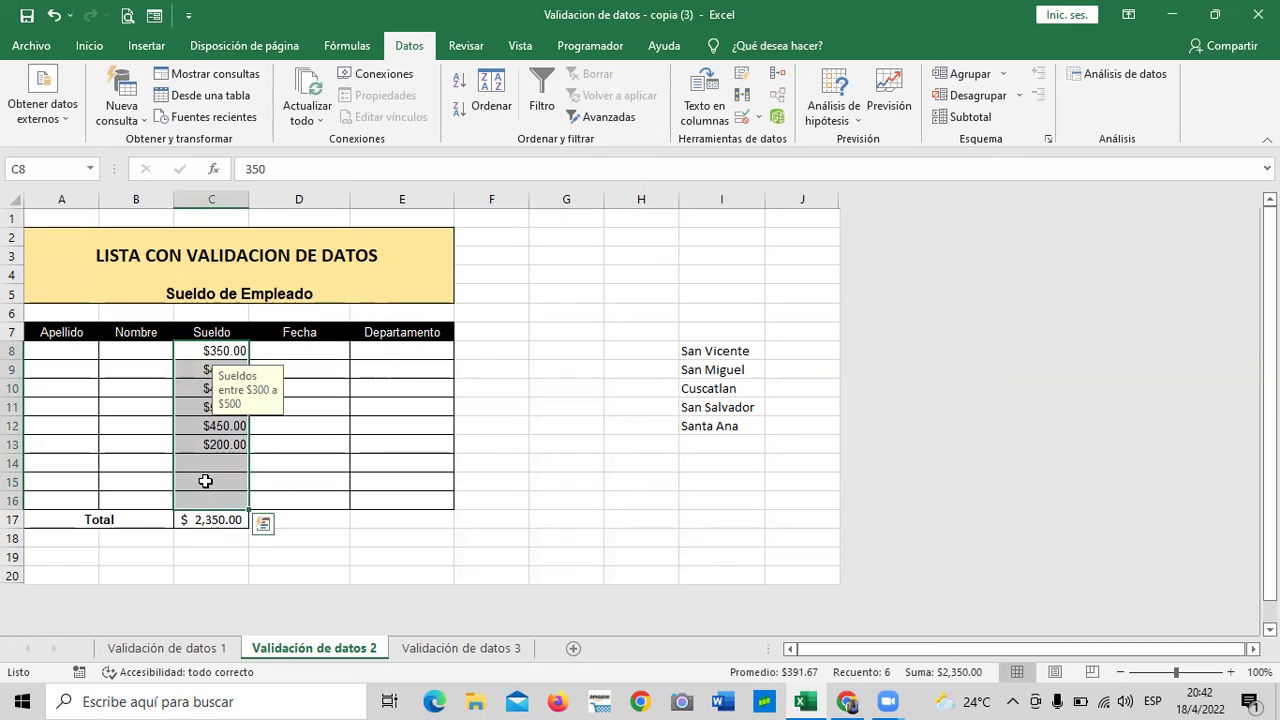
left_click(744, 119)
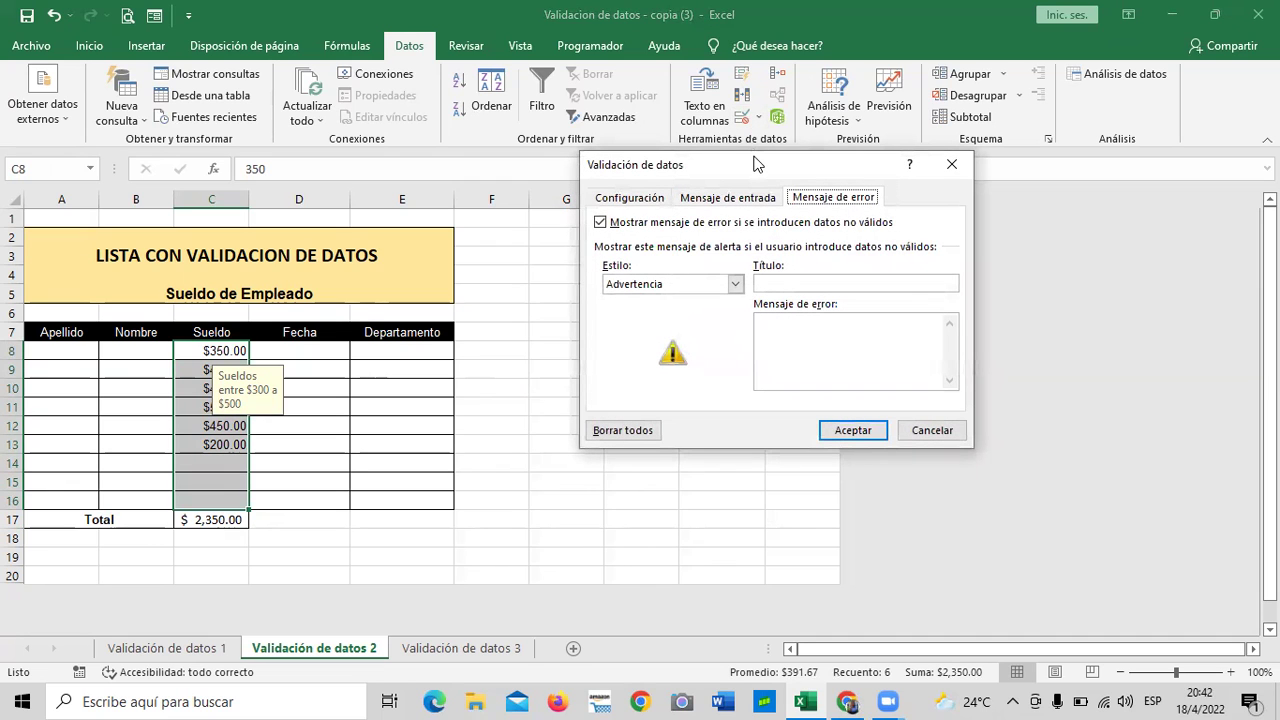
left_click(736, 284)
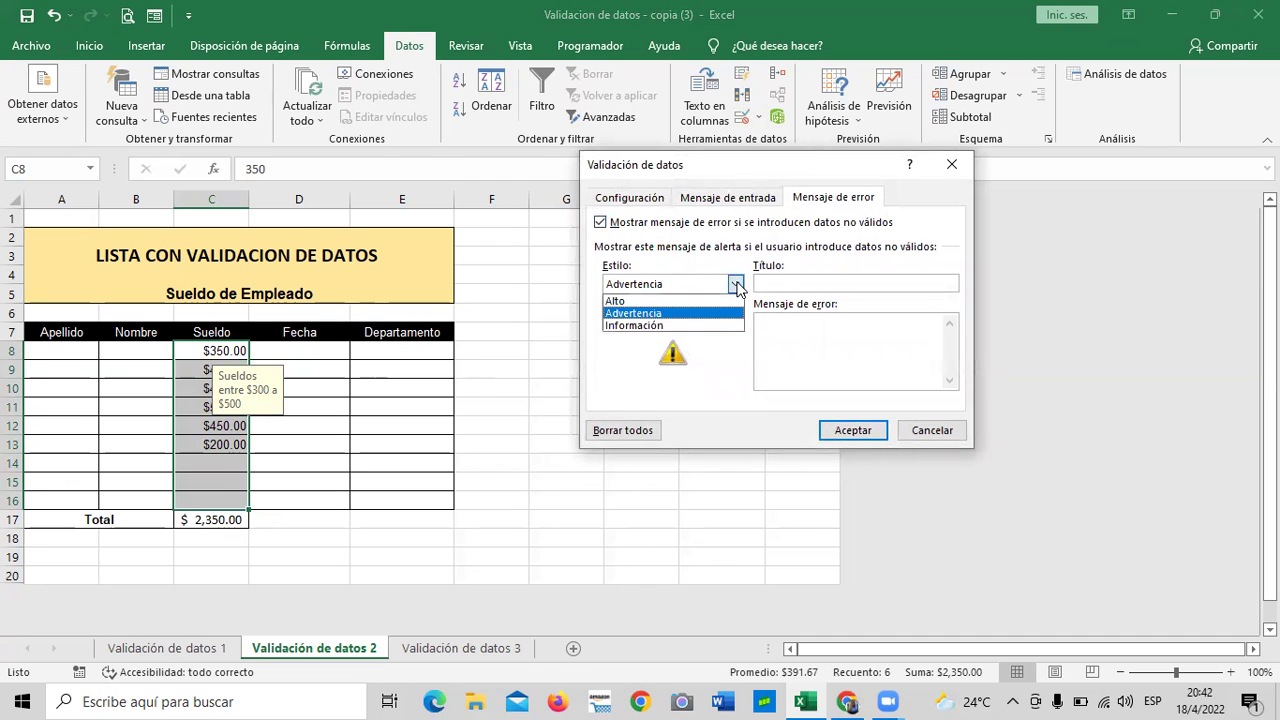
left_click(677, 328)
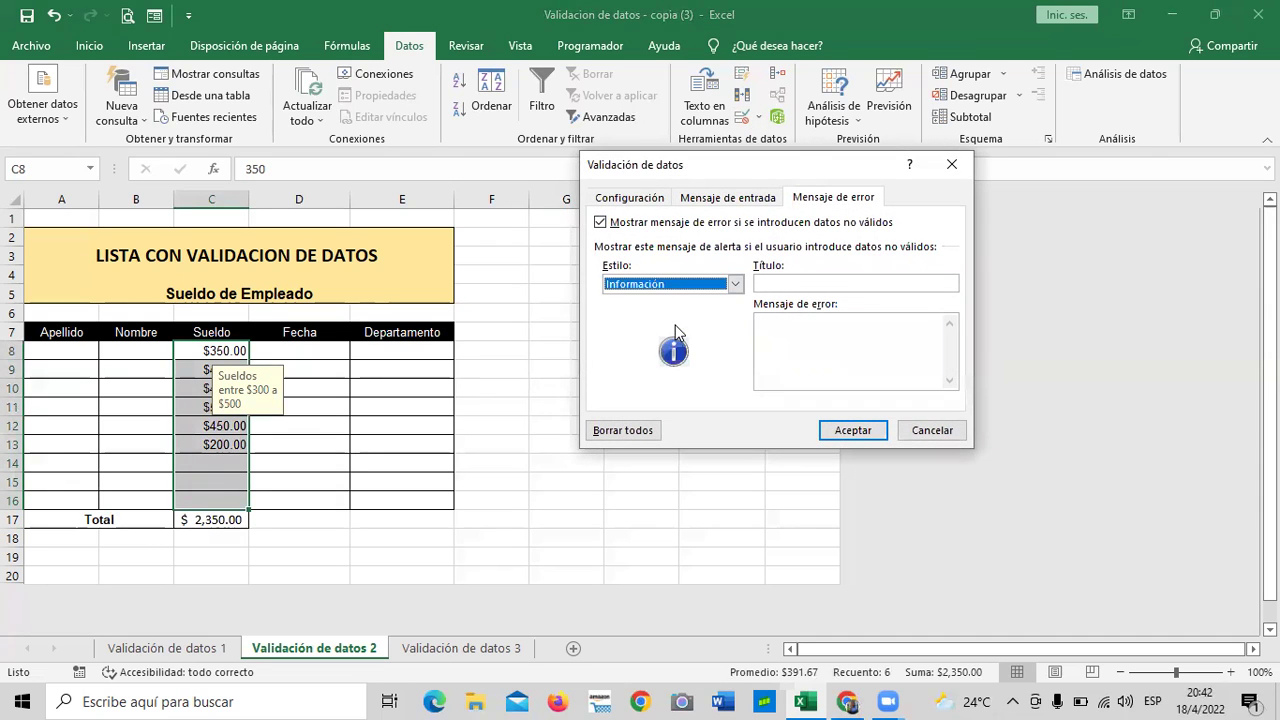
left_click(845, 430)
Step: Accept 250 in C14 past the alert, then clear C13:C14
left_click(620, 536)
left_click(218, 464)
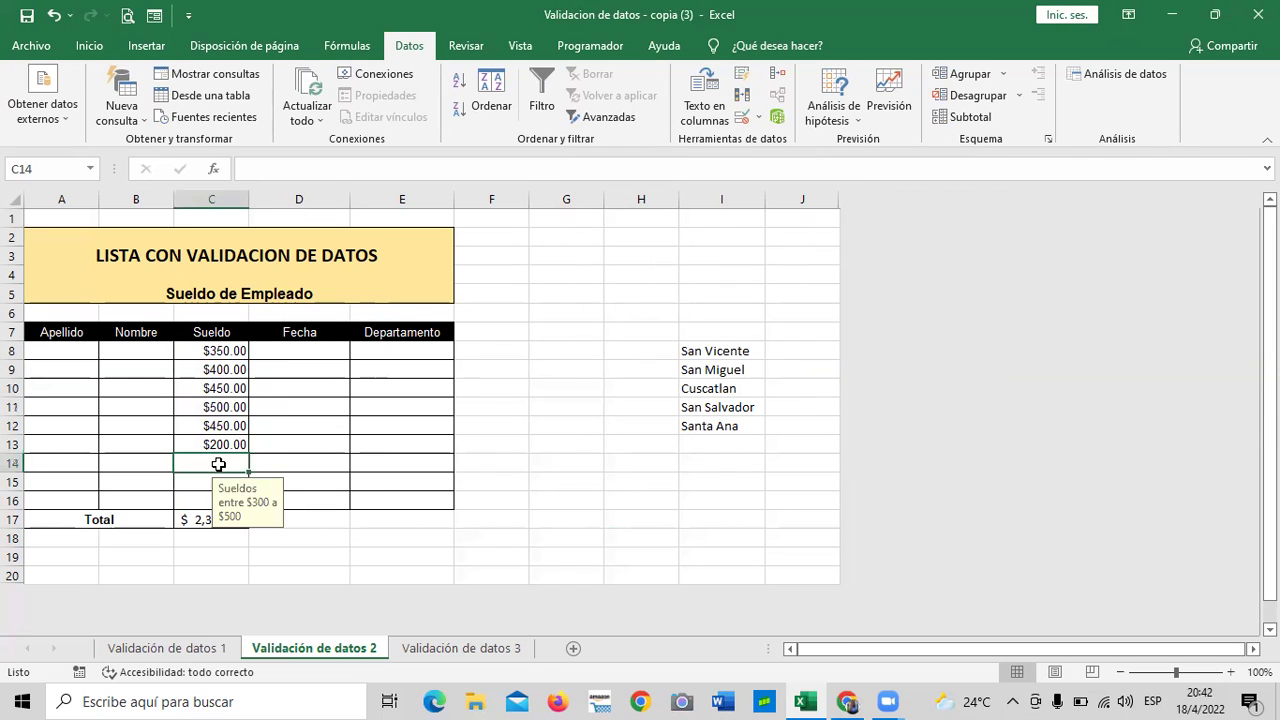
type("250")
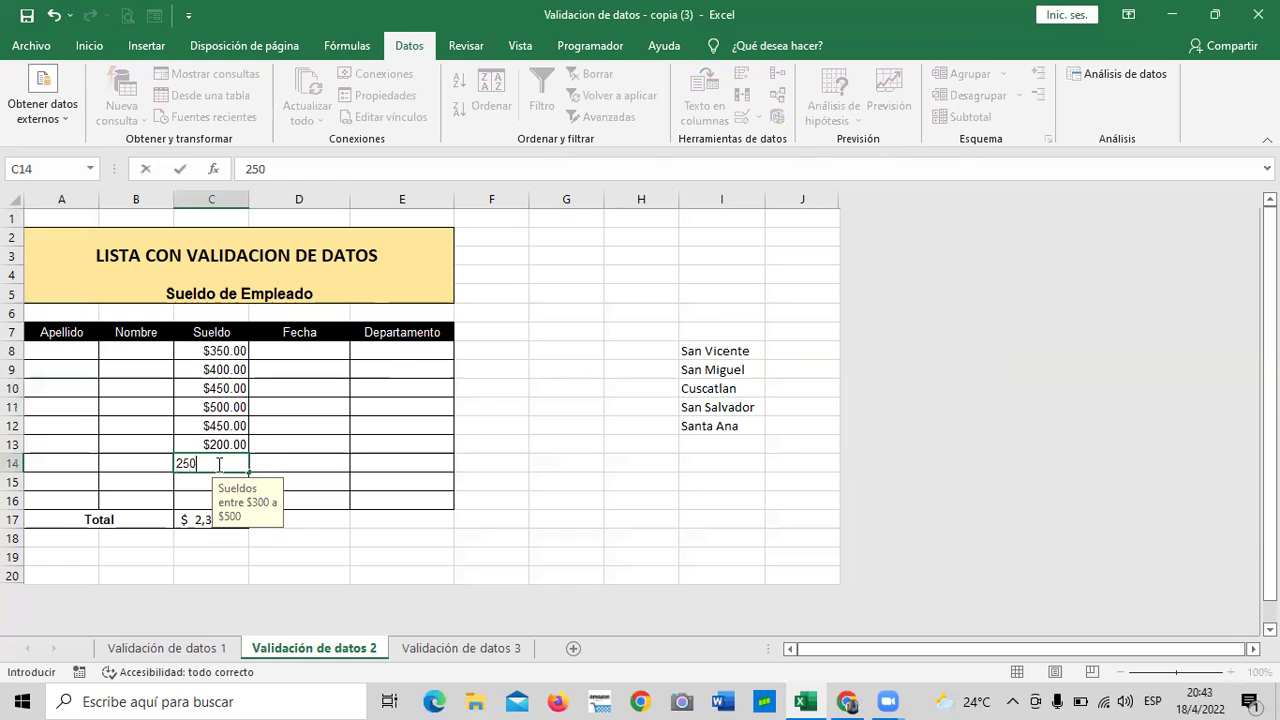
key("Return")
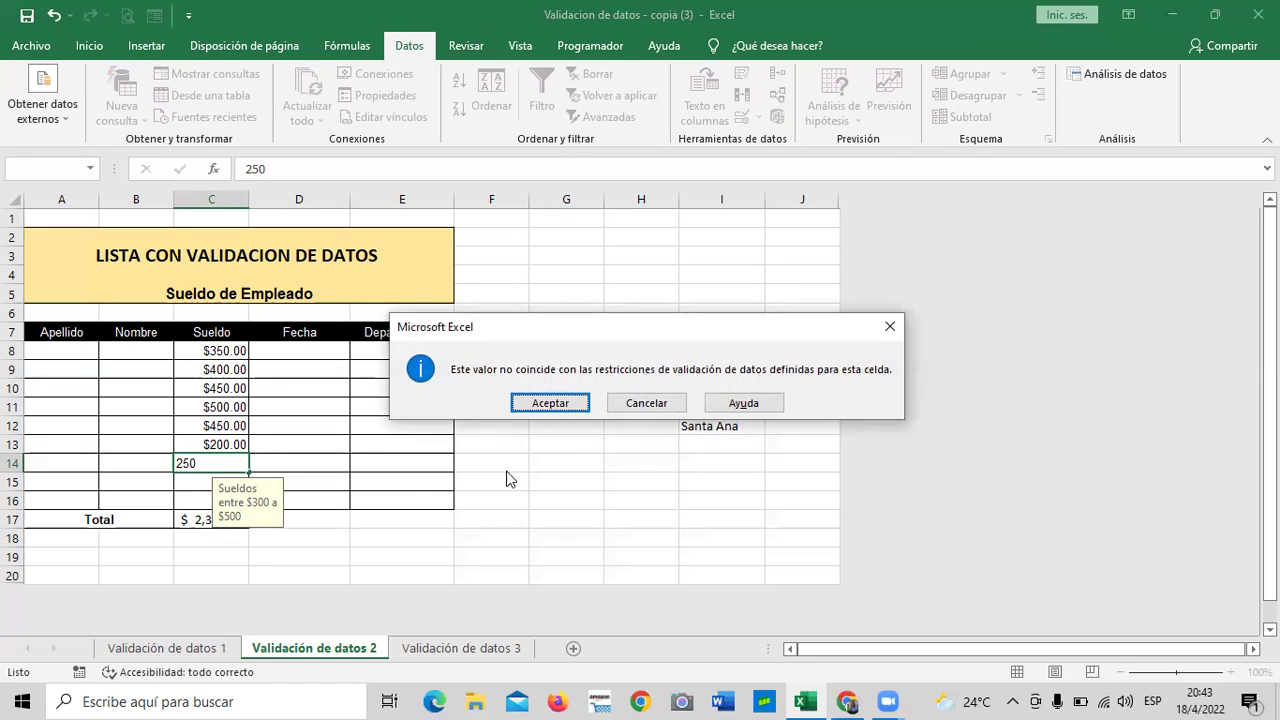
left_click(550, 403)
left_click(547, 402)
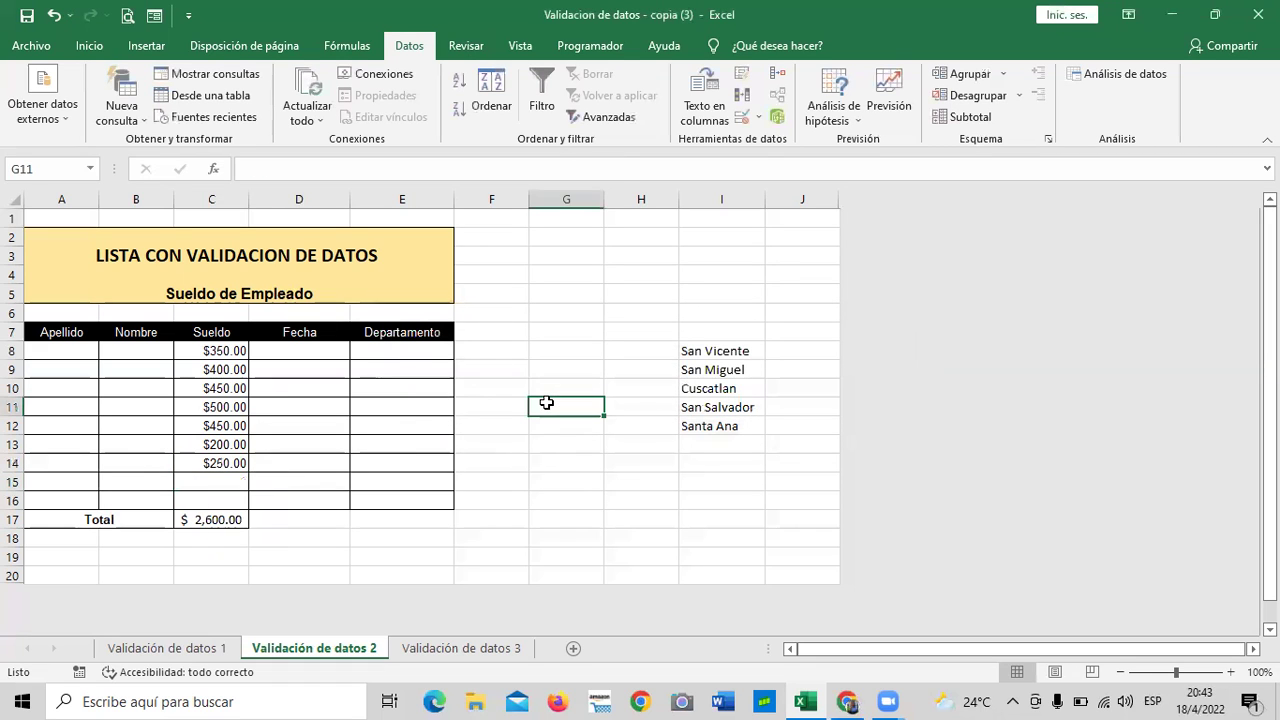
left_click_drag(224, 444, 216, 473)
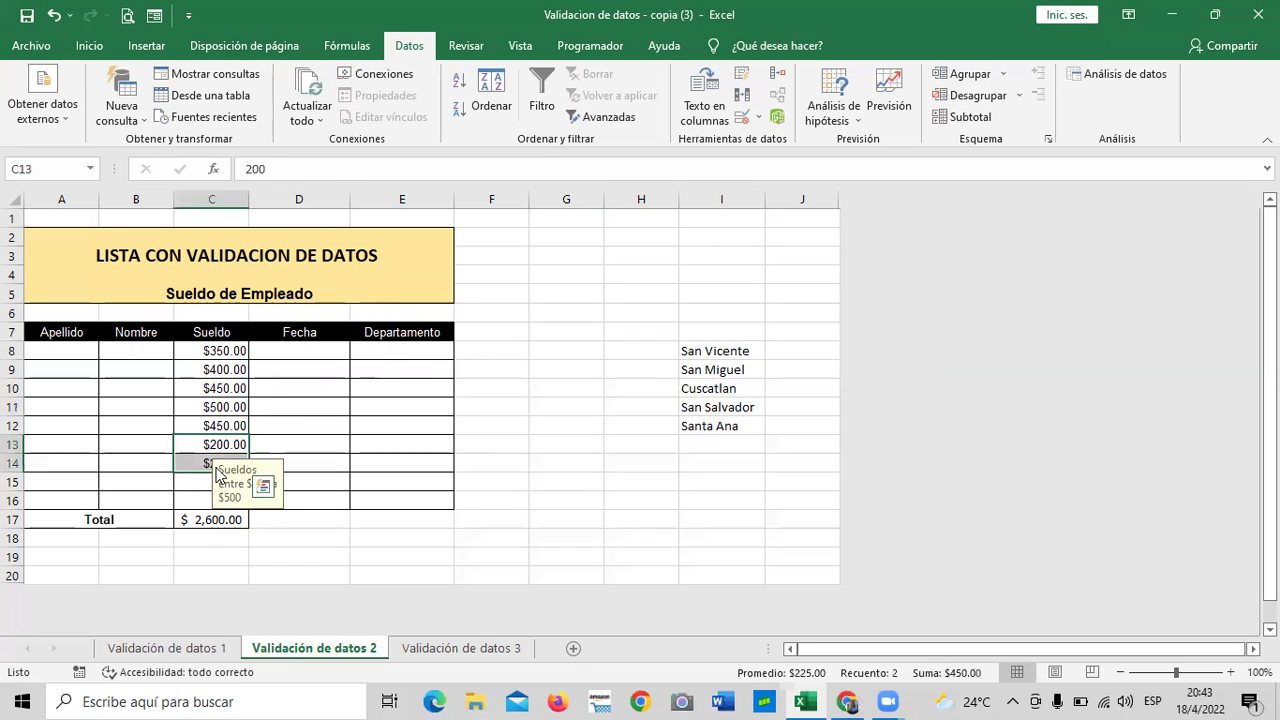
key("Delete")
Step: Set the C8:C16 alert to Alto with message 'sueldos validos unicamente entre $300 a $500'
left_click(623, 518)
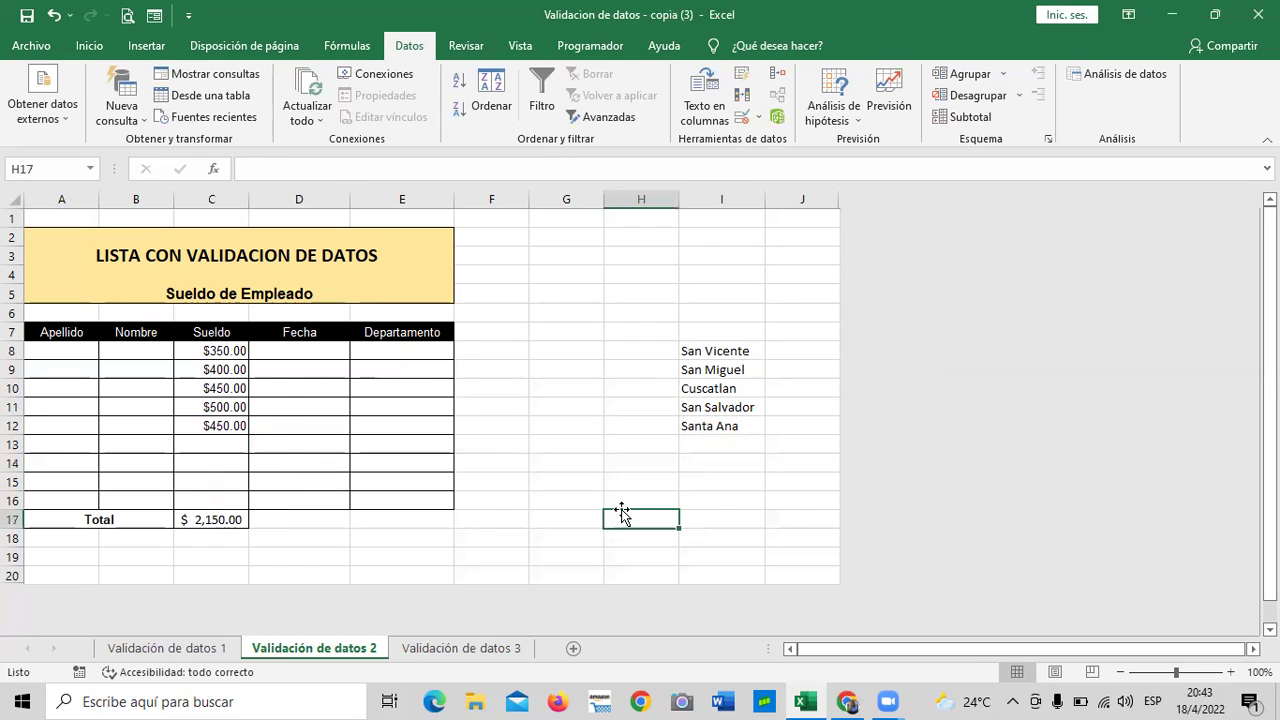
left_click_drag(227, 350, 216, 499)
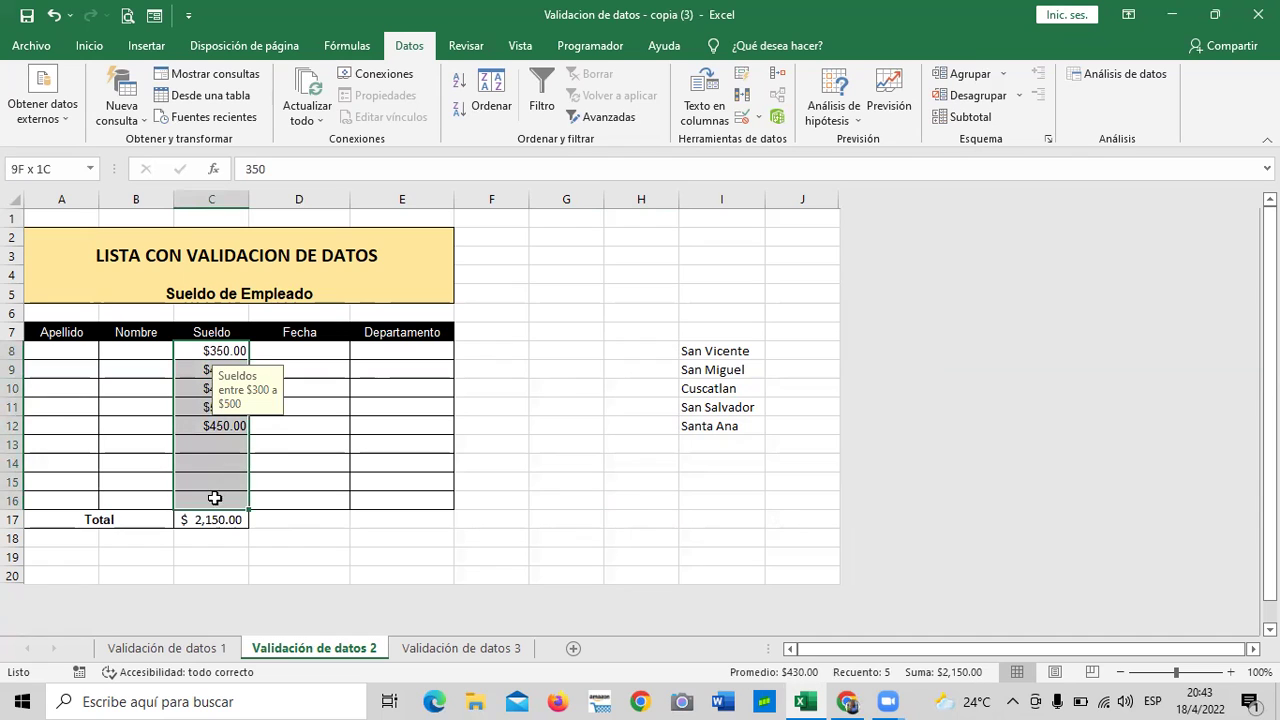
left_click(742, 117)
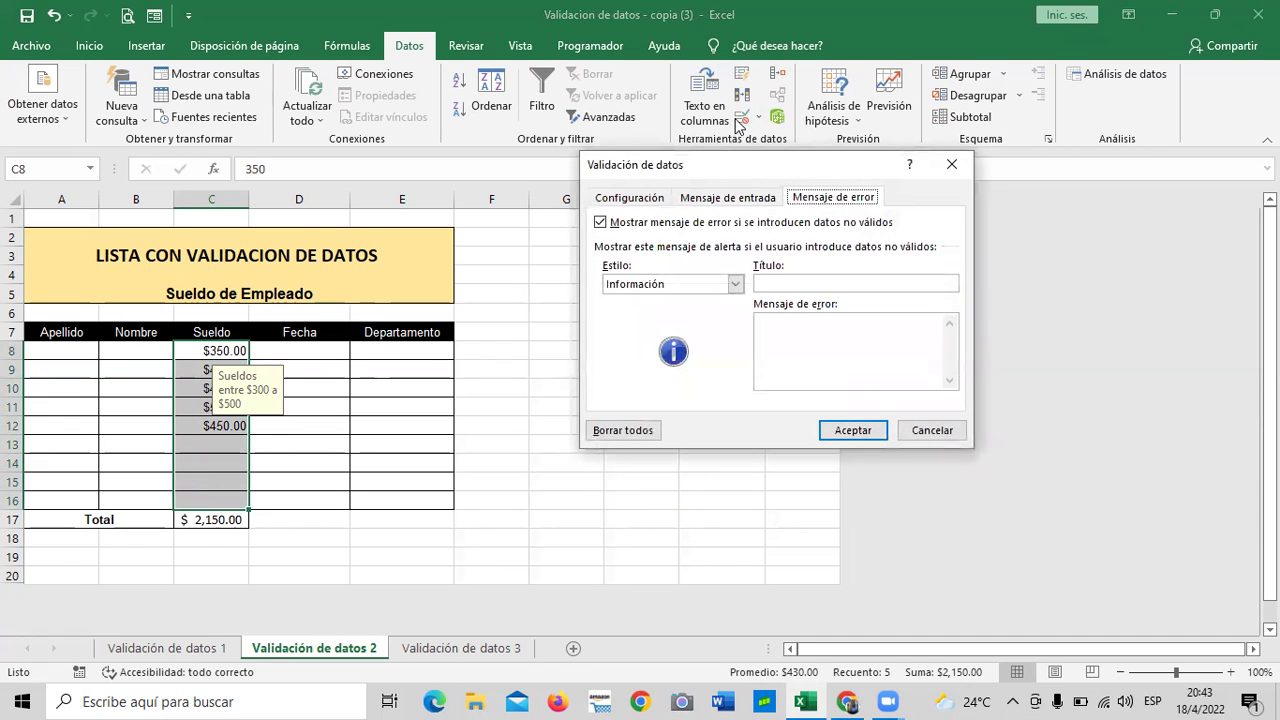
left_click(735, 284)
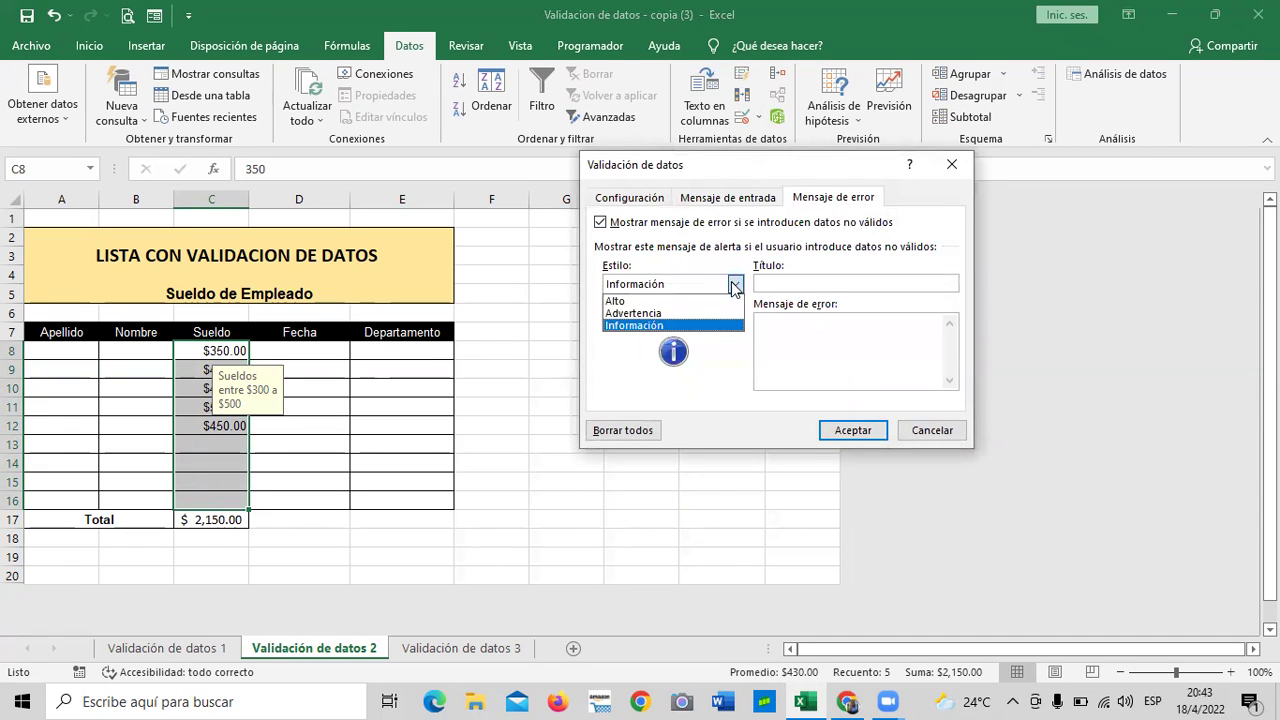
left_click(665, 298)
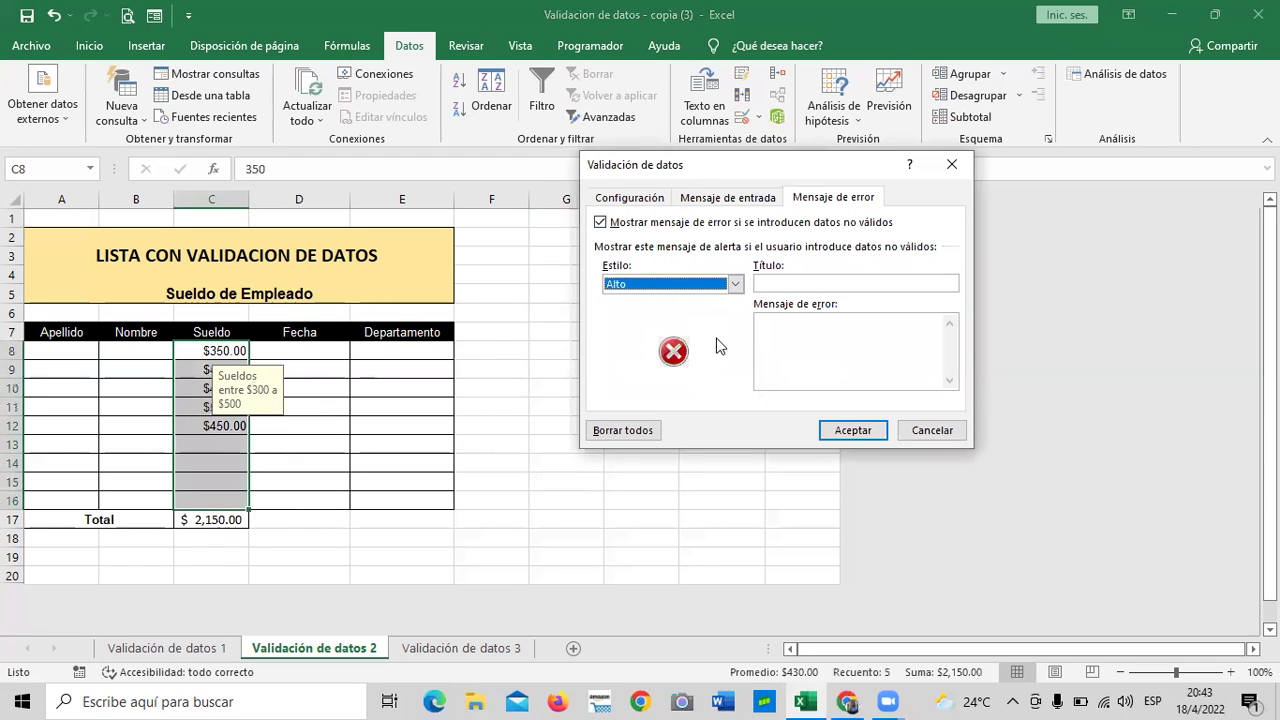
left_click(804, 330)
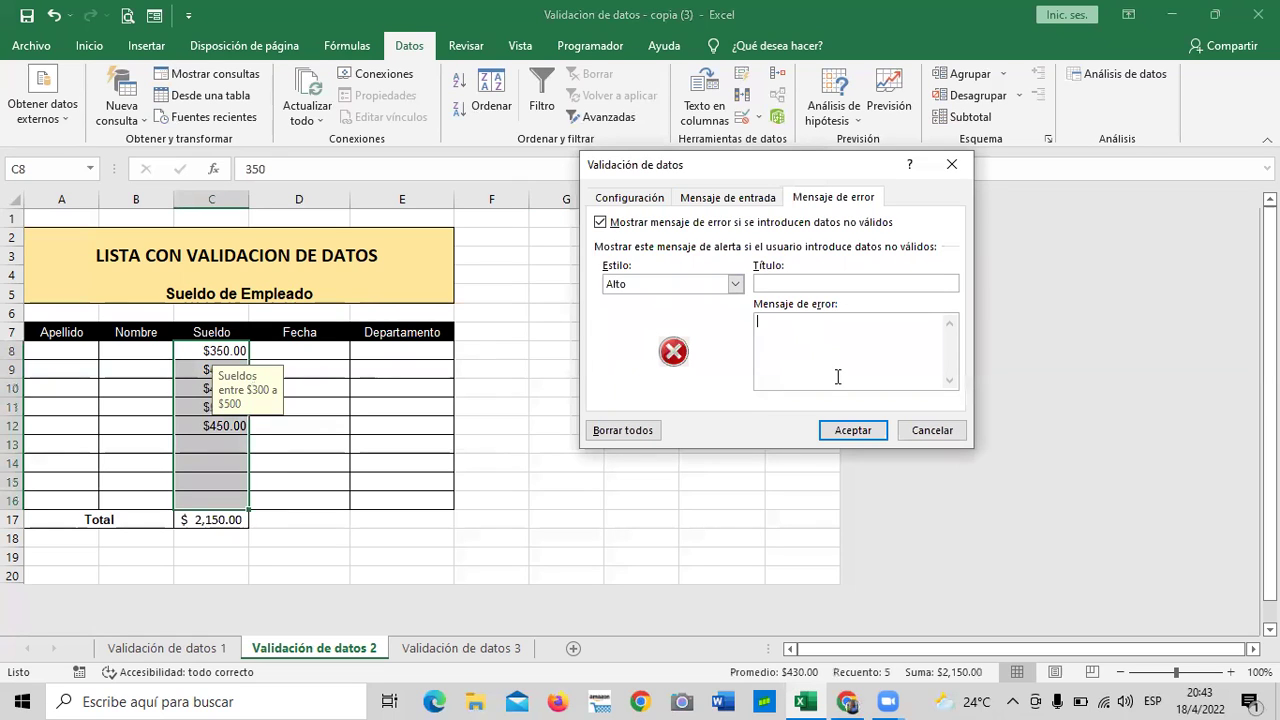
type("s")
type("ldos validos")
key("BackSpace")
key("BackSpace")
key("BackSpace")
type("dos ")
type("unicamnete")
key("BackSpace")
key("BackSpace")
key("BackSpace")
key("BackSpace")
key("BackSpace")
type("mente ")
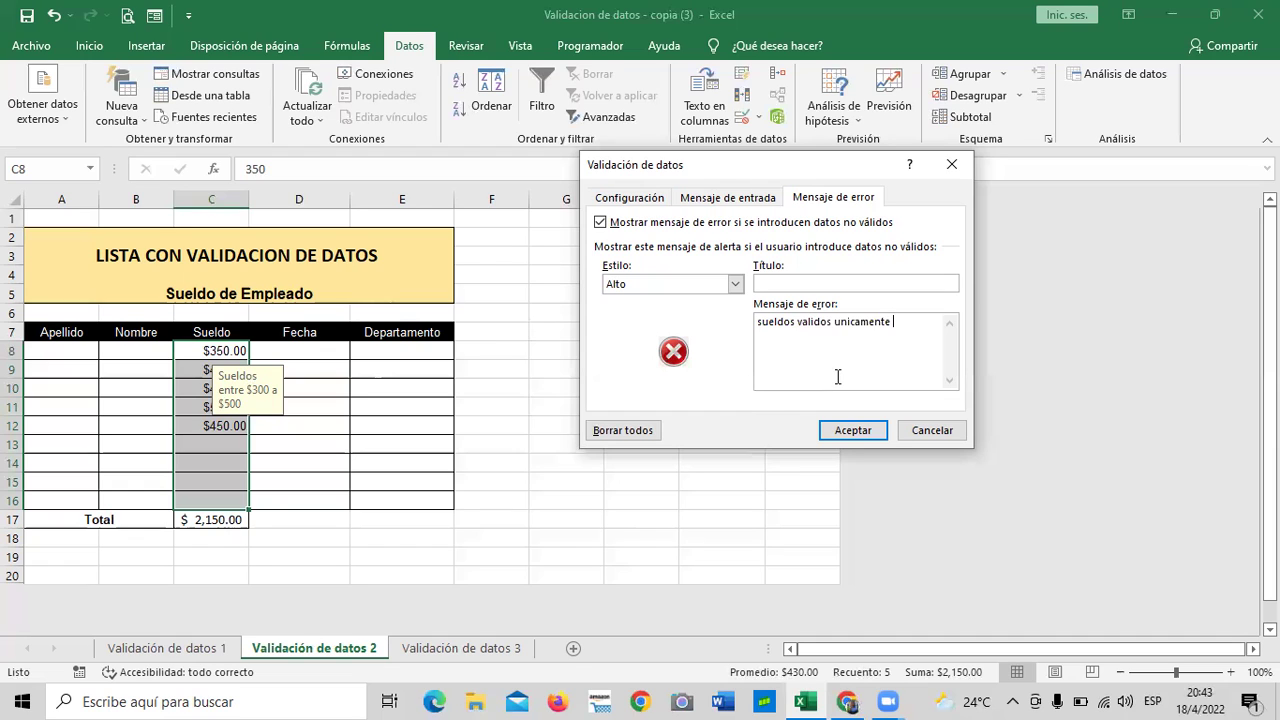
type("entre ")
type("$3")
type("00 a")
type(" $500")
Step: Apply the Alto alert and check that 200 in C13 is rejected
left_click(855, 428)
left_click(552, 503)
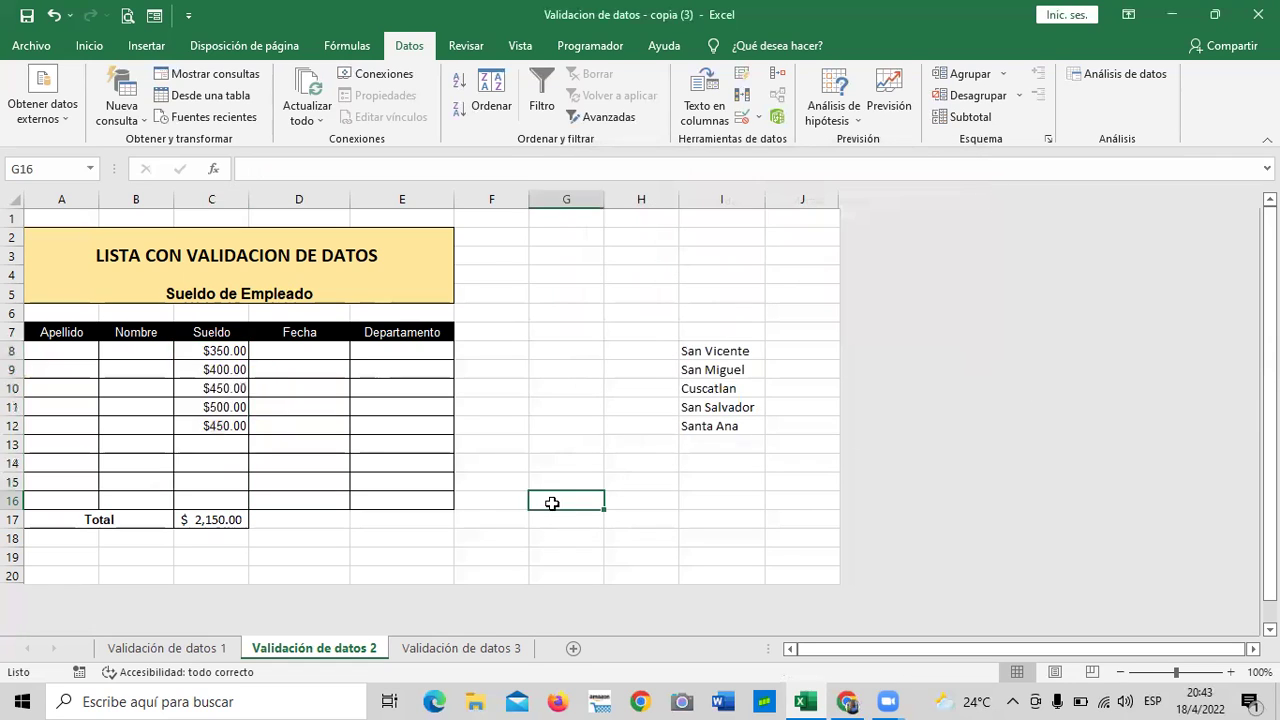
left_click(213, 442)
type("1")
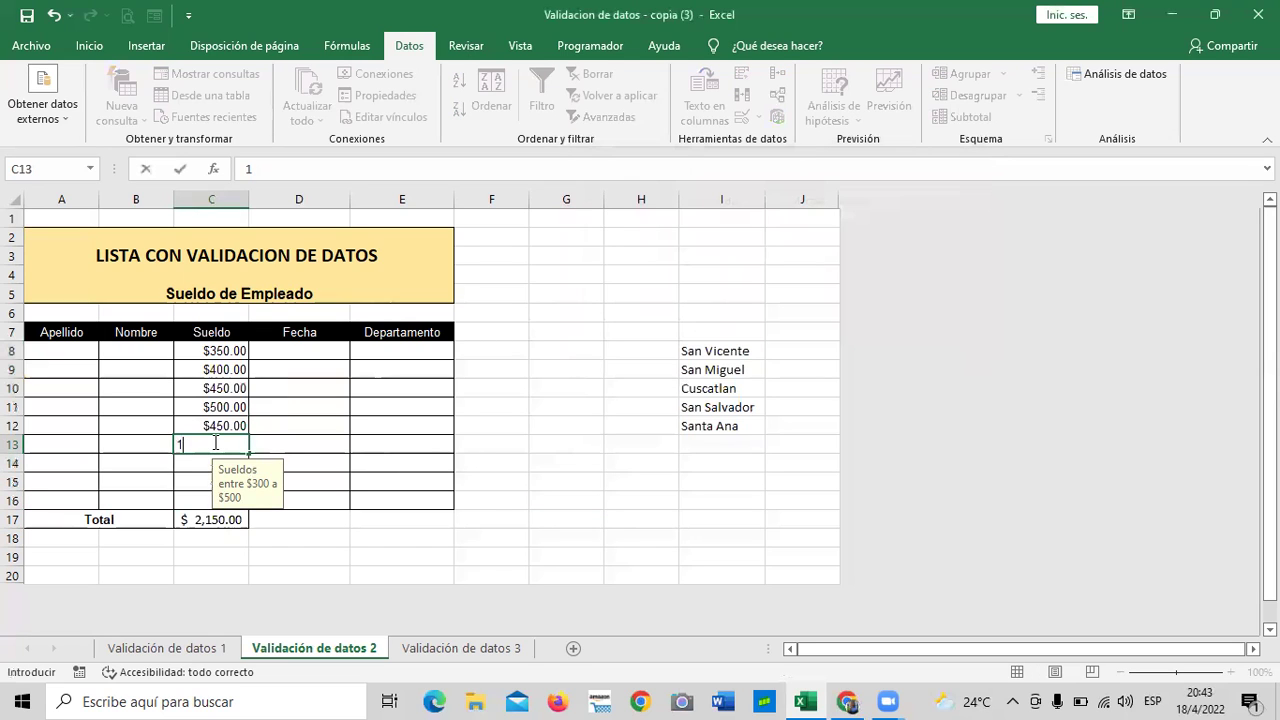
key("BackSpace")
type("200")
key("Return")
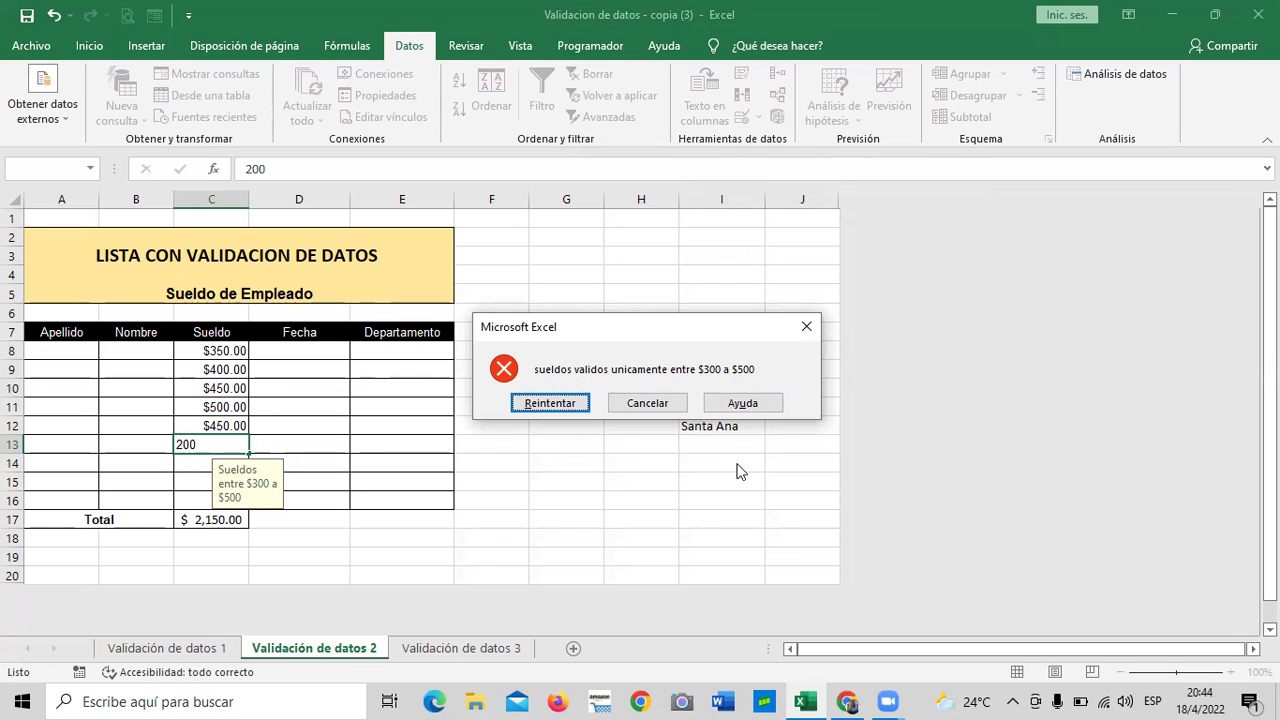
left_click(551, 404)
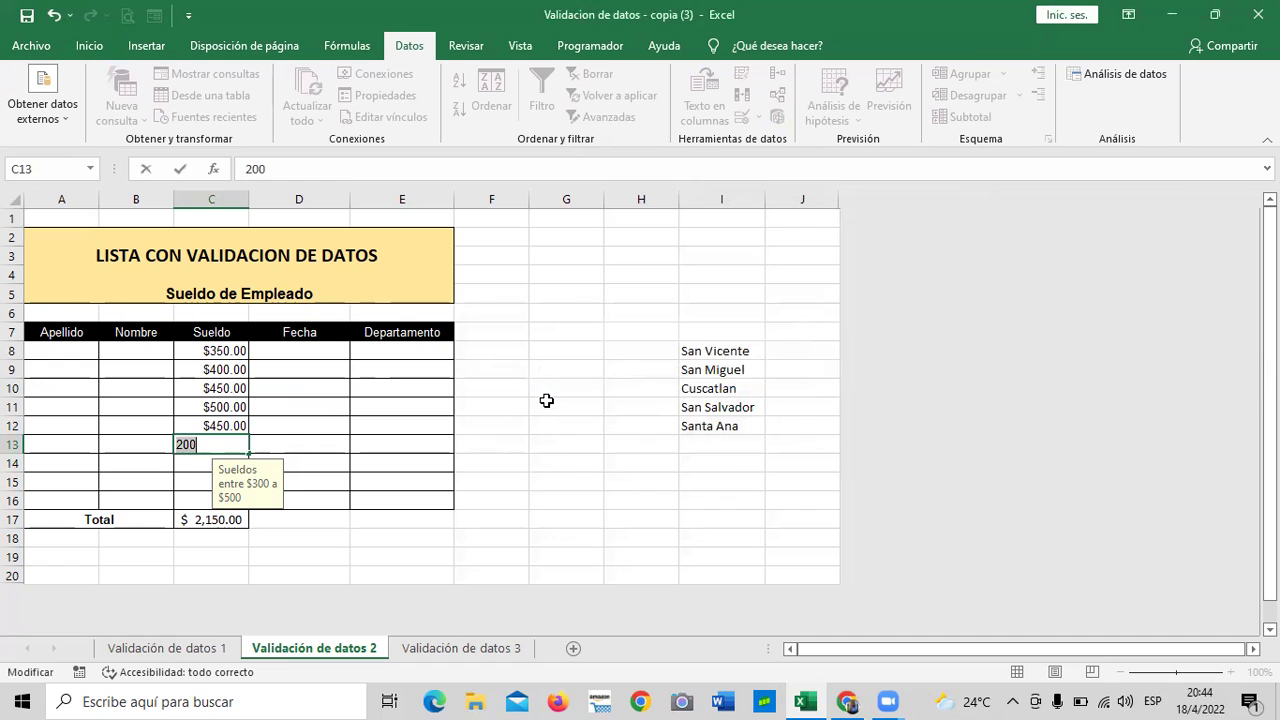
key("Return")
left_click(628, 402)
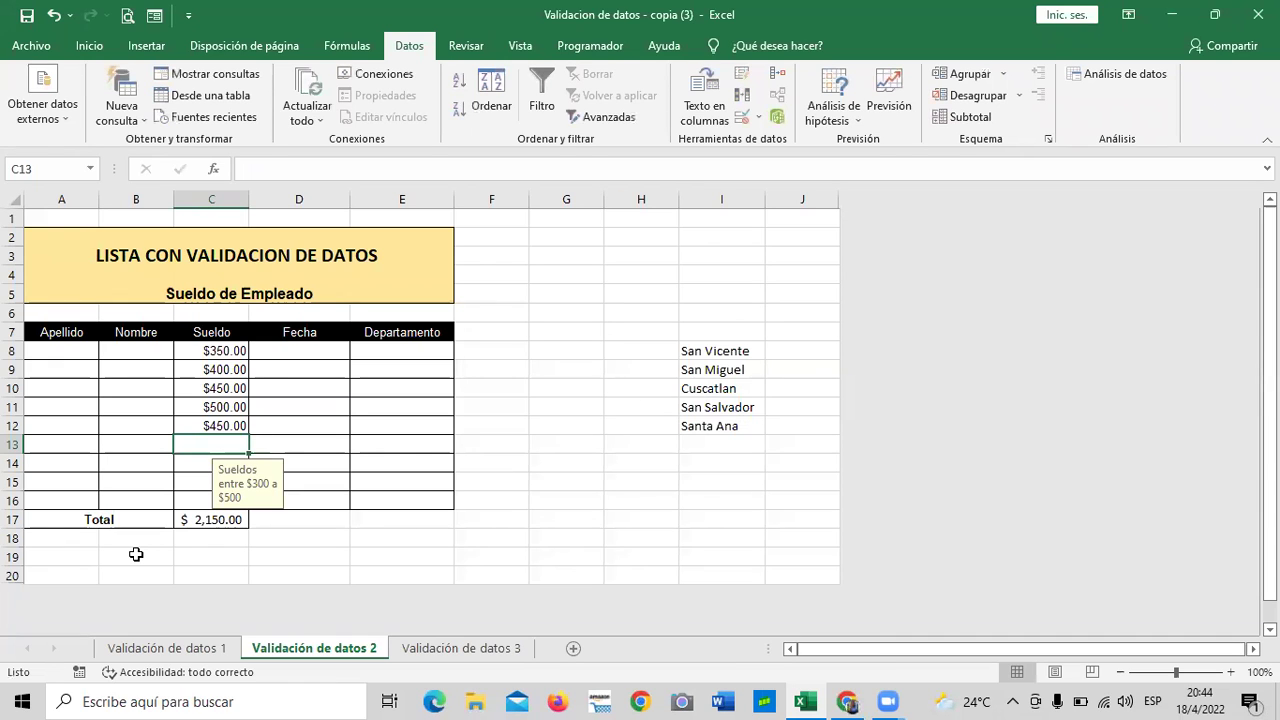
Step: Enter 350, 400, 500 and 350 into C13 through C16
type("350")
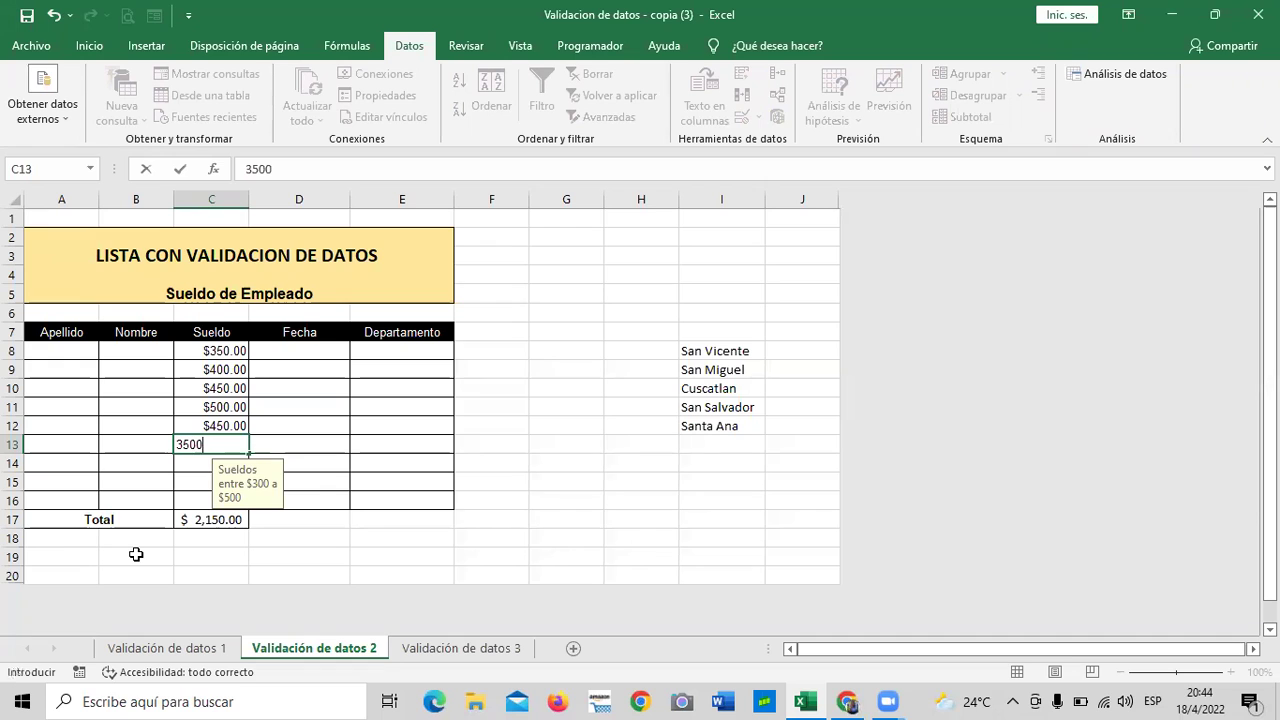
key("Return")
type("400")
key("Return")
type("500")
key("Return")
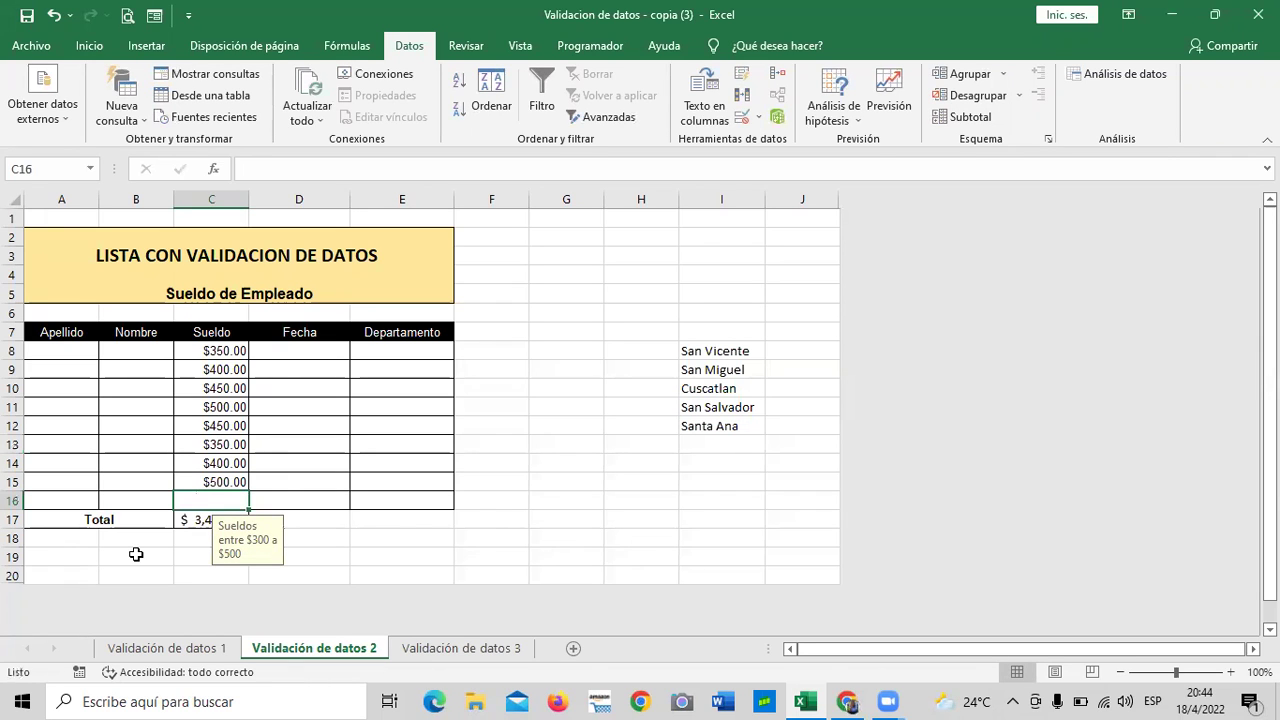
type("350")
key("Return")
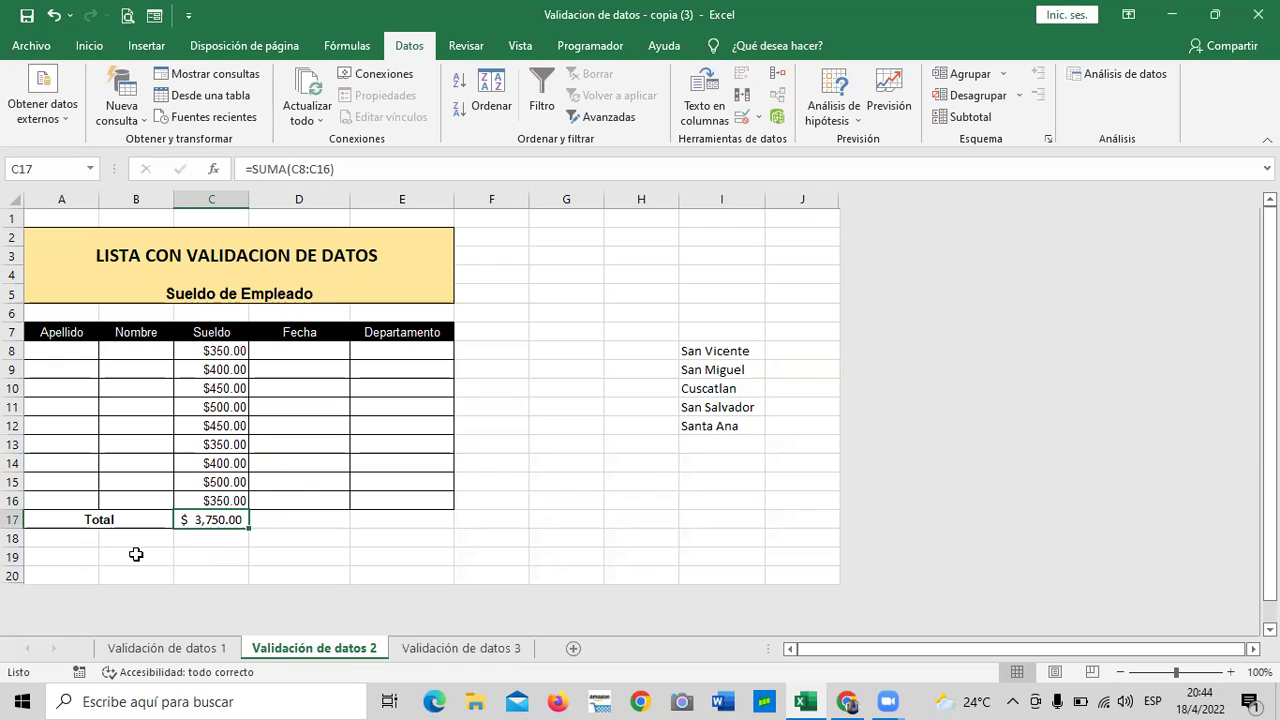
Step: Check the date input message on D8 and the other Fecha cells
left_click(605, 528)
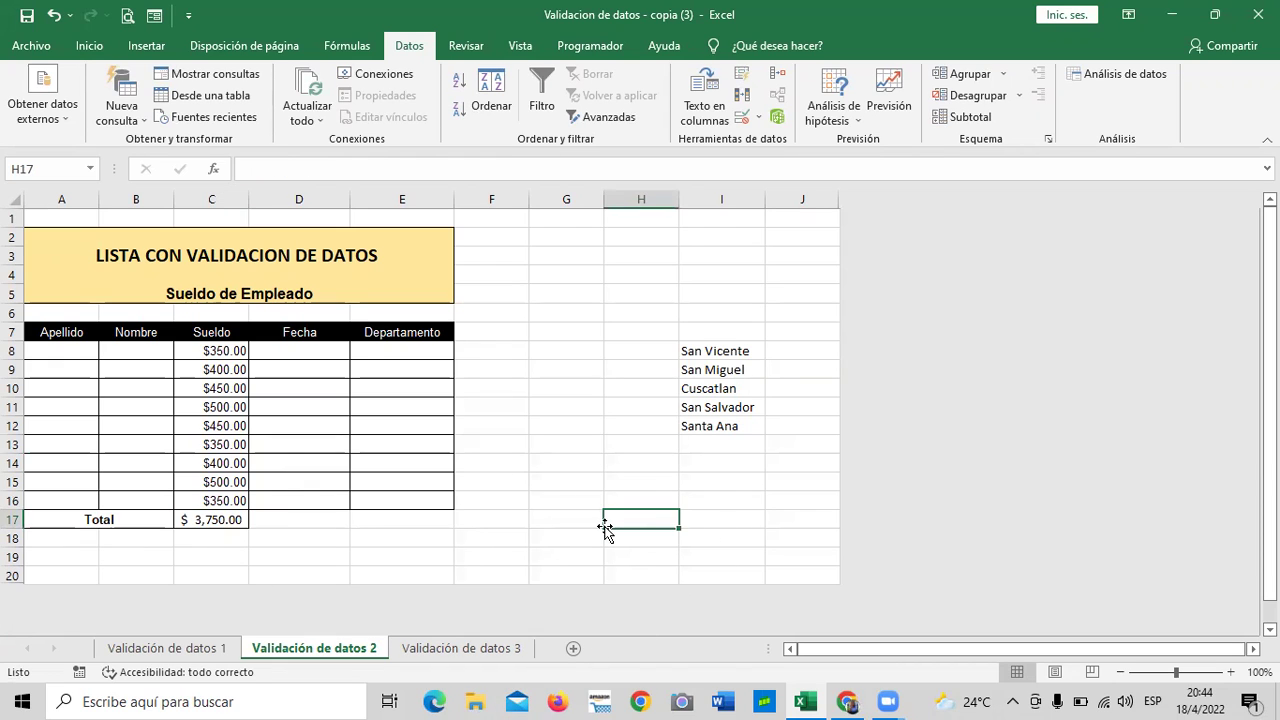
left_click(300, 337)
left_click(300, 350)
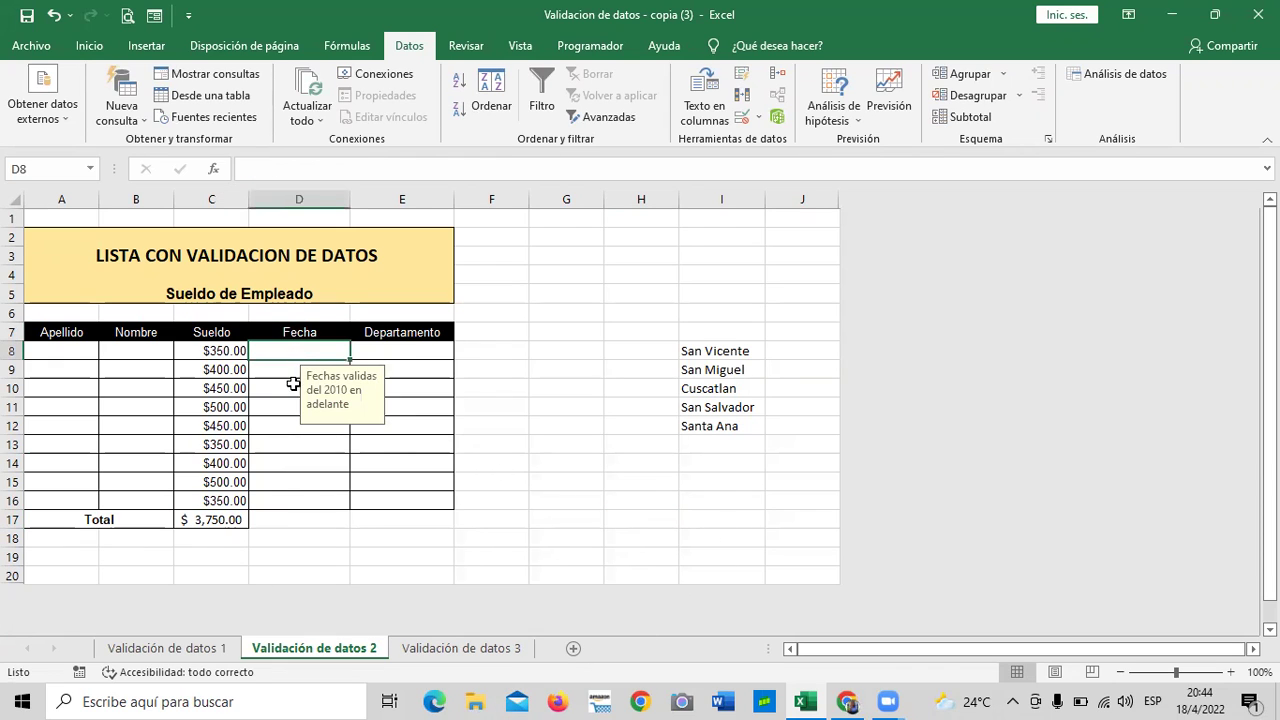
left_click(293, 383)
left_click(284, 458)
Step: Select the Departamento cells E8 through E16
left_click_drag(488, 407, 530, 407)
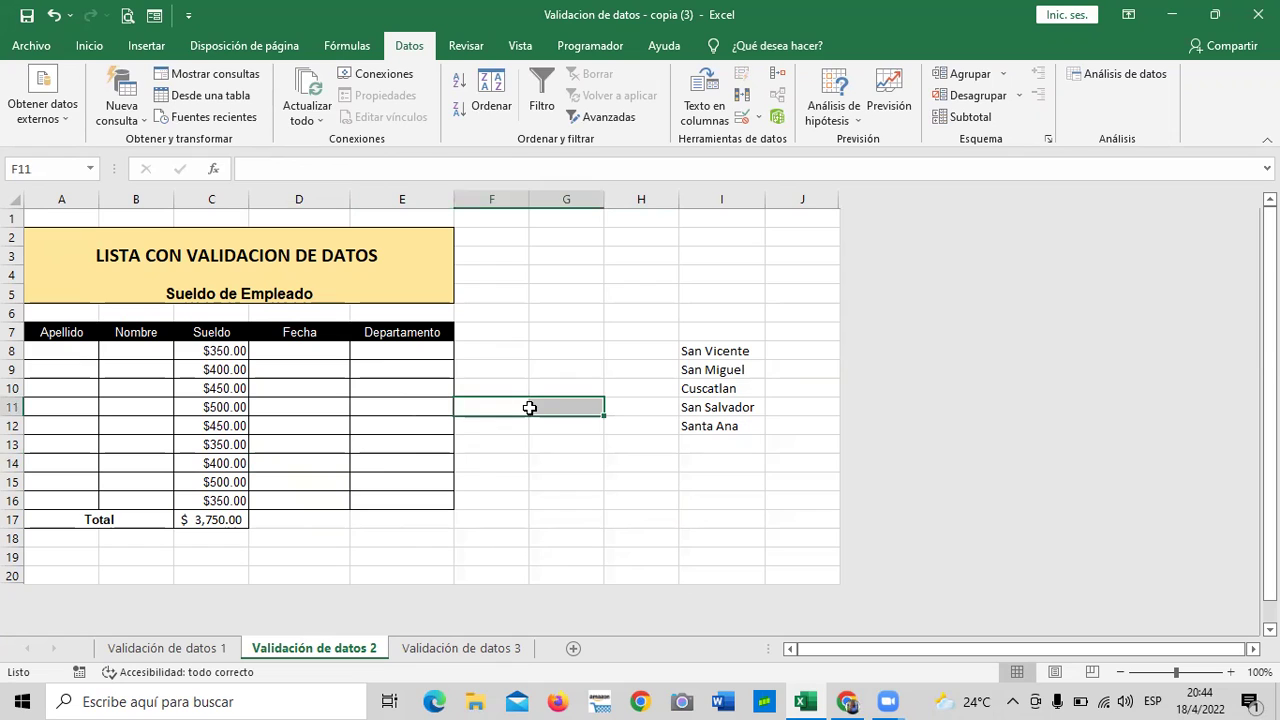
left_click(573, 514)
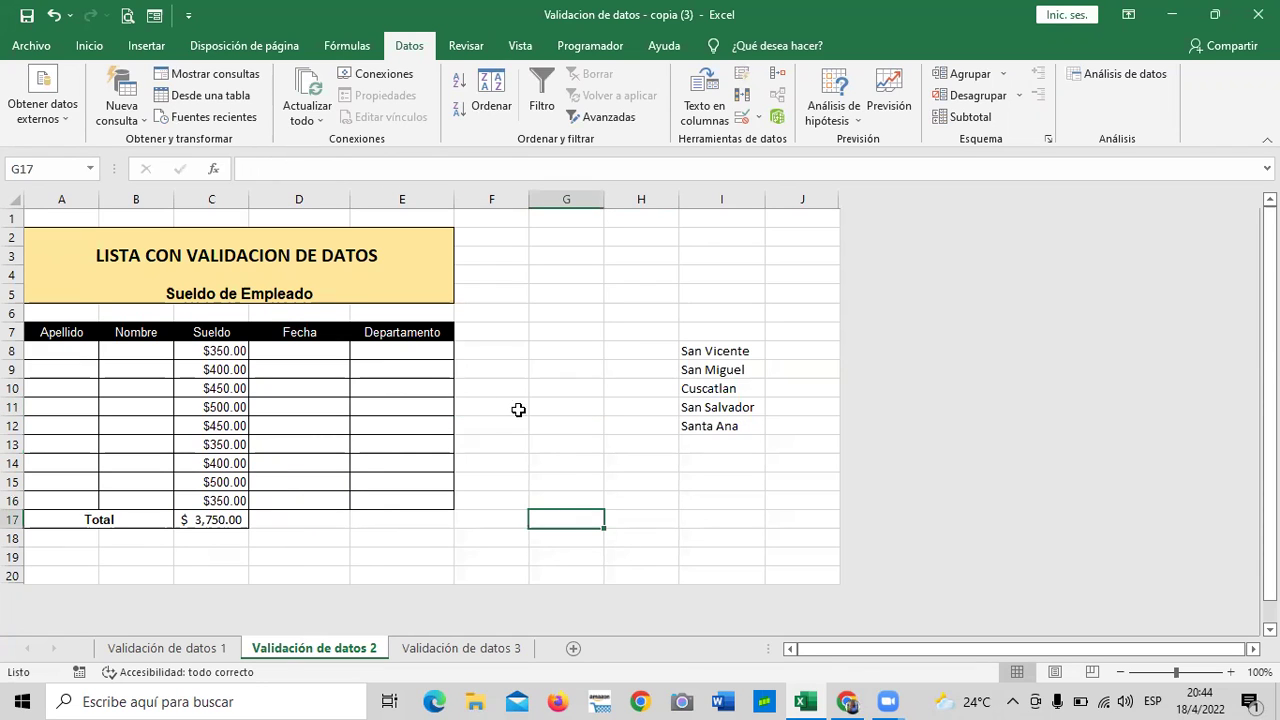
left_click_drag(426, 350, 417, 506)
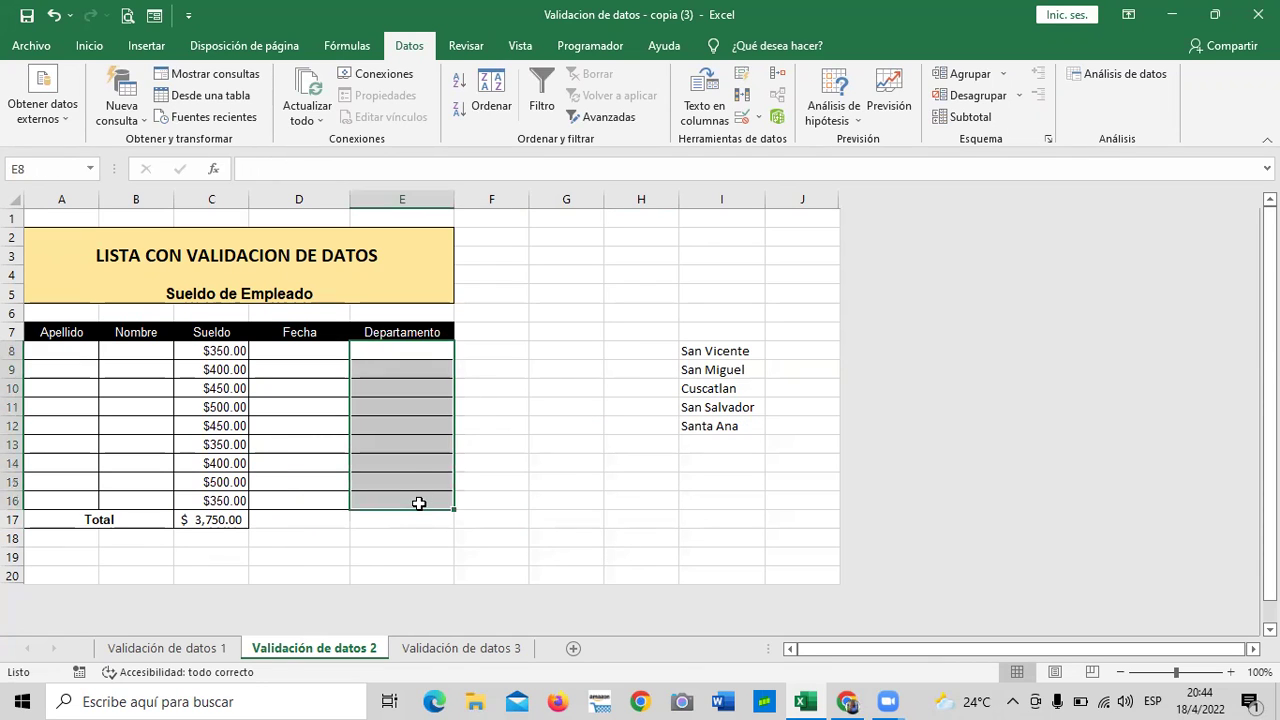
Step: Give E8:E16 a Lista validation rule with source =$I$8:$I$12
left_click(568, 404)
left_click_drag(428, 359, 433, 508)
left_click(748, 121)
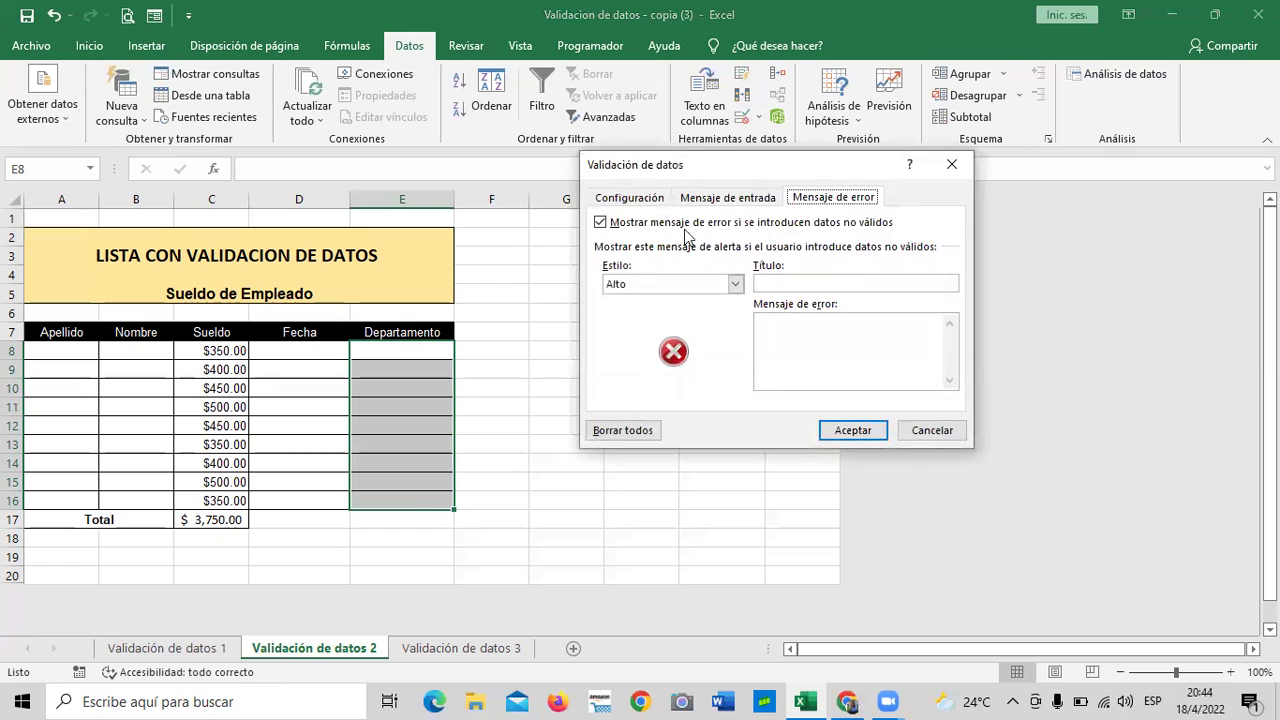
left_click(630, 199)
left_click(711, 258)
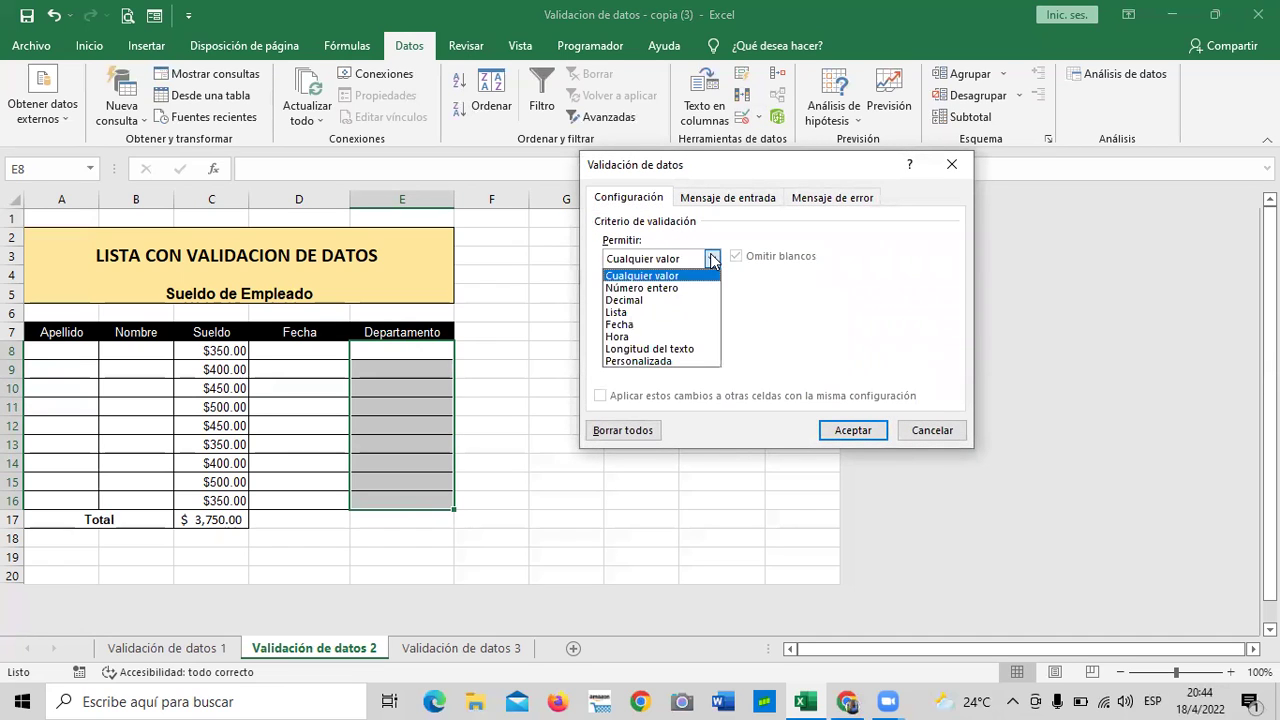
left_click(634, 314)
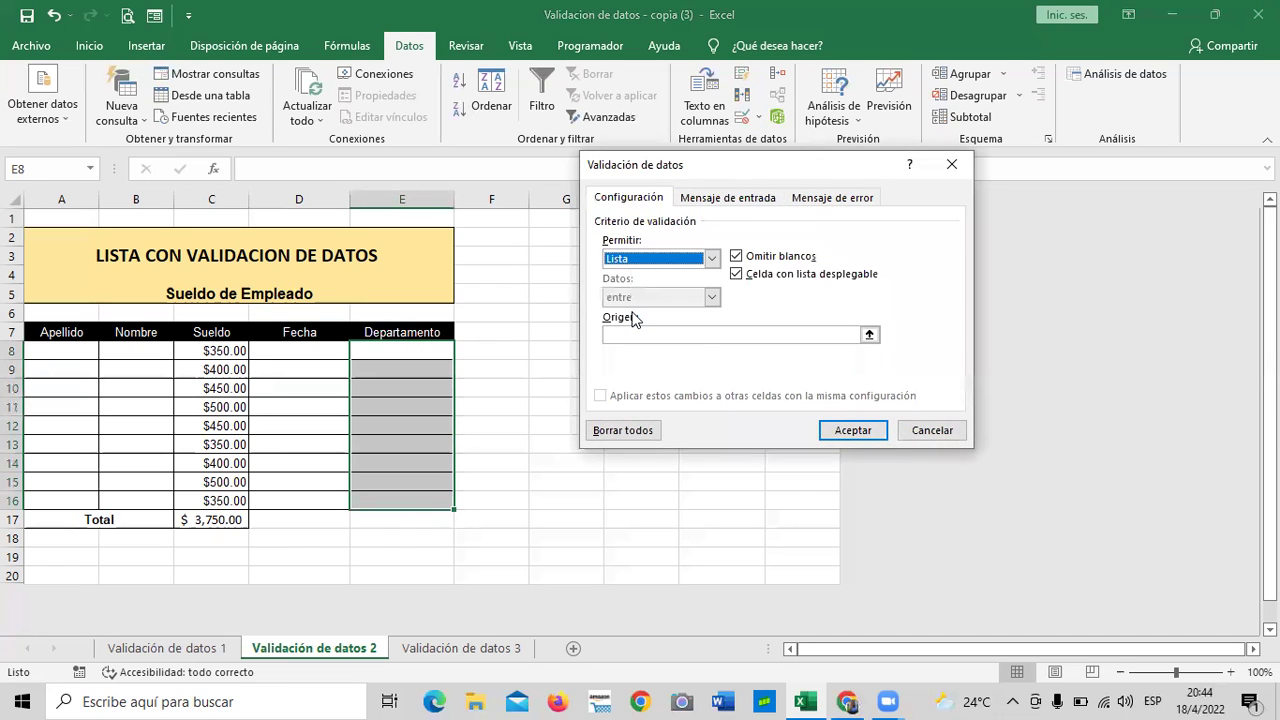
left_click(869, 334)
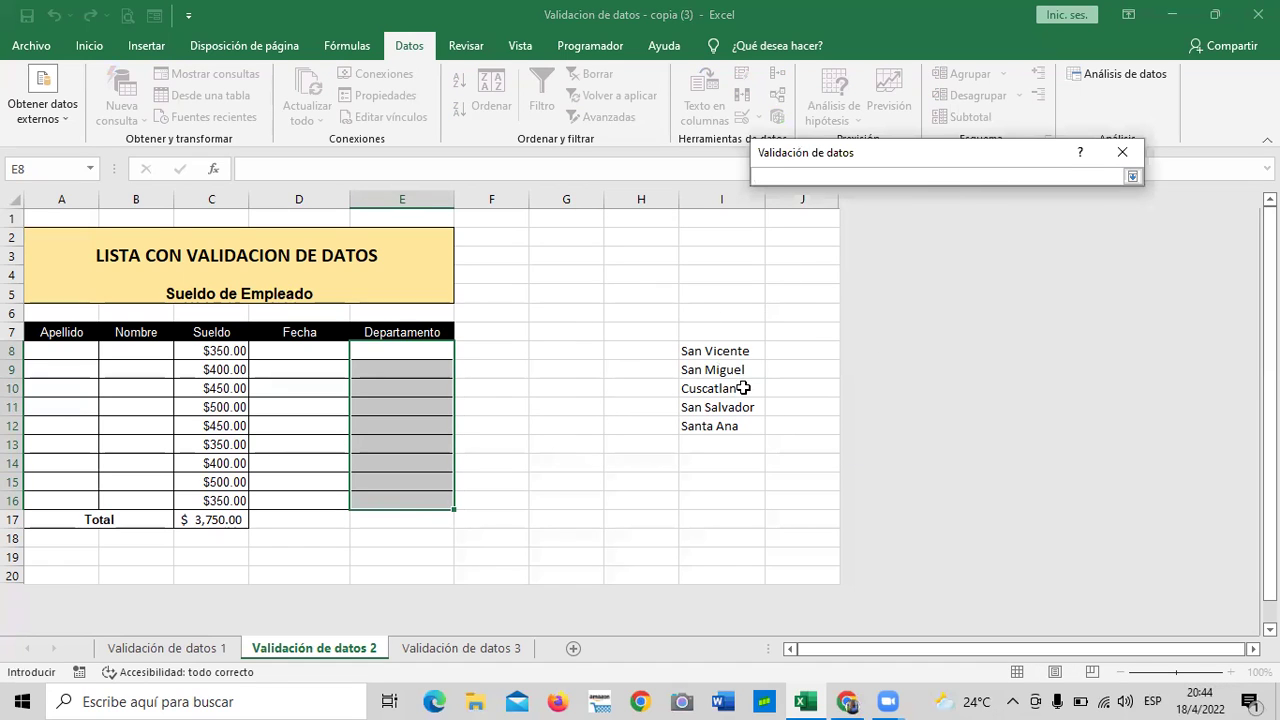
left_click_drag(708, 352, 706, 428)
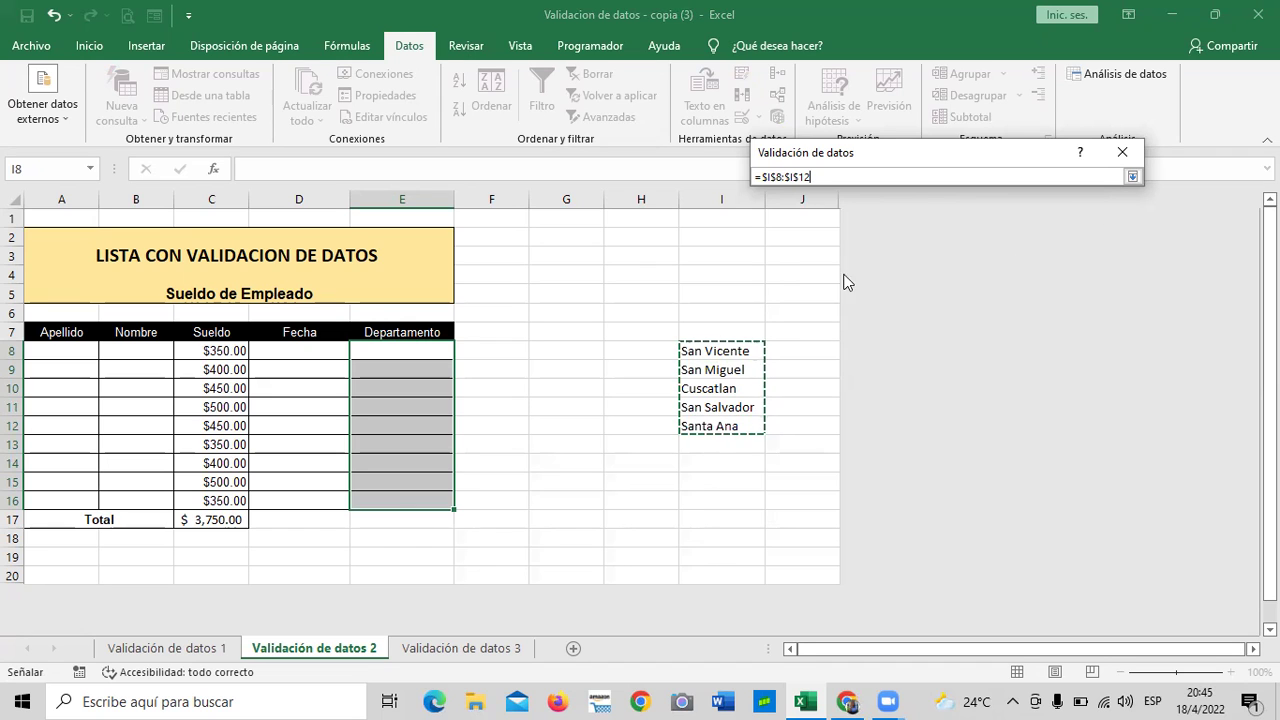
left_click(1132, 176)
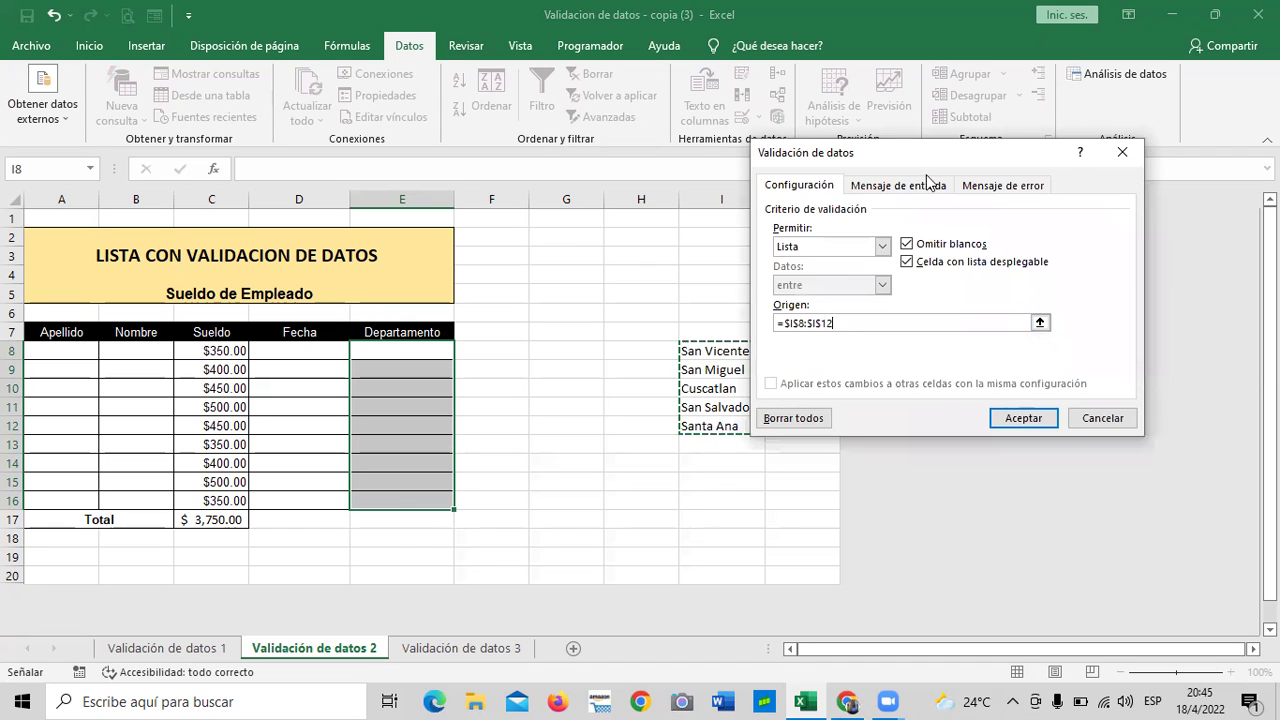
Step: Confirm the list rule, then pick Cuscatlan, San Salvador, Santa Ana, Cuscatlan for E8–E11
left_click(1038, 420)
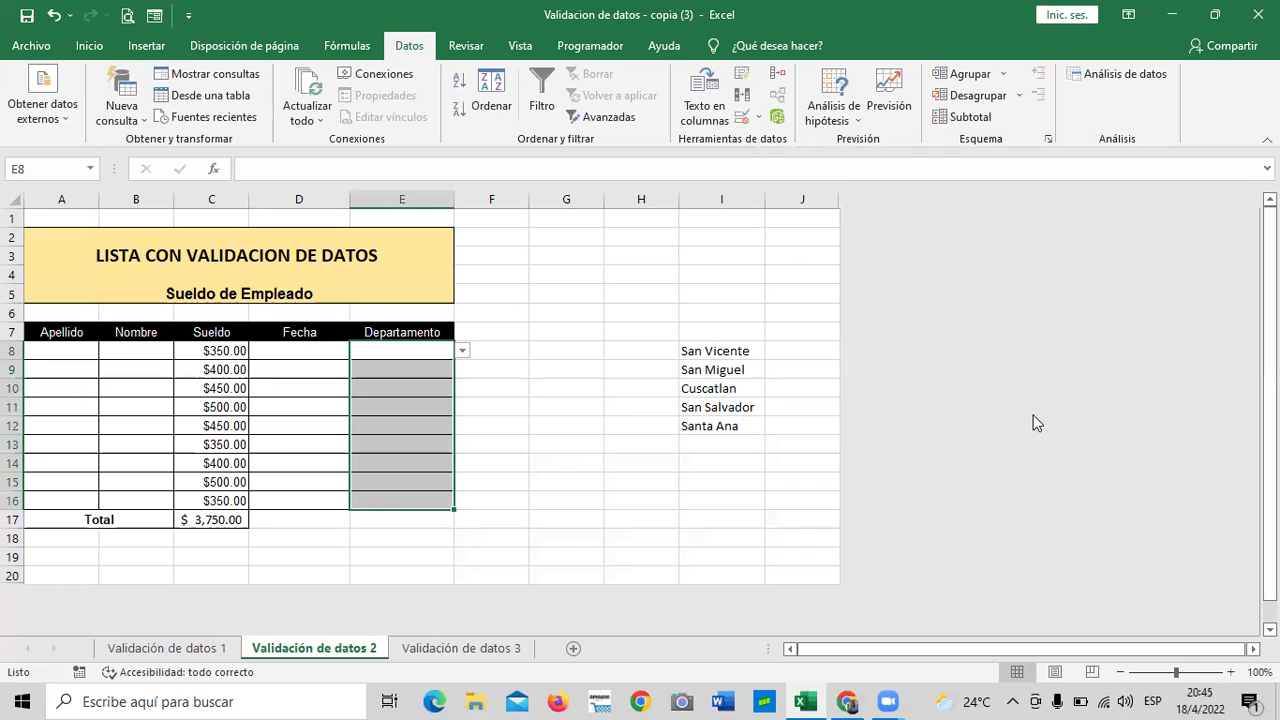
left_click(610, 531)
left_click(385, 350)
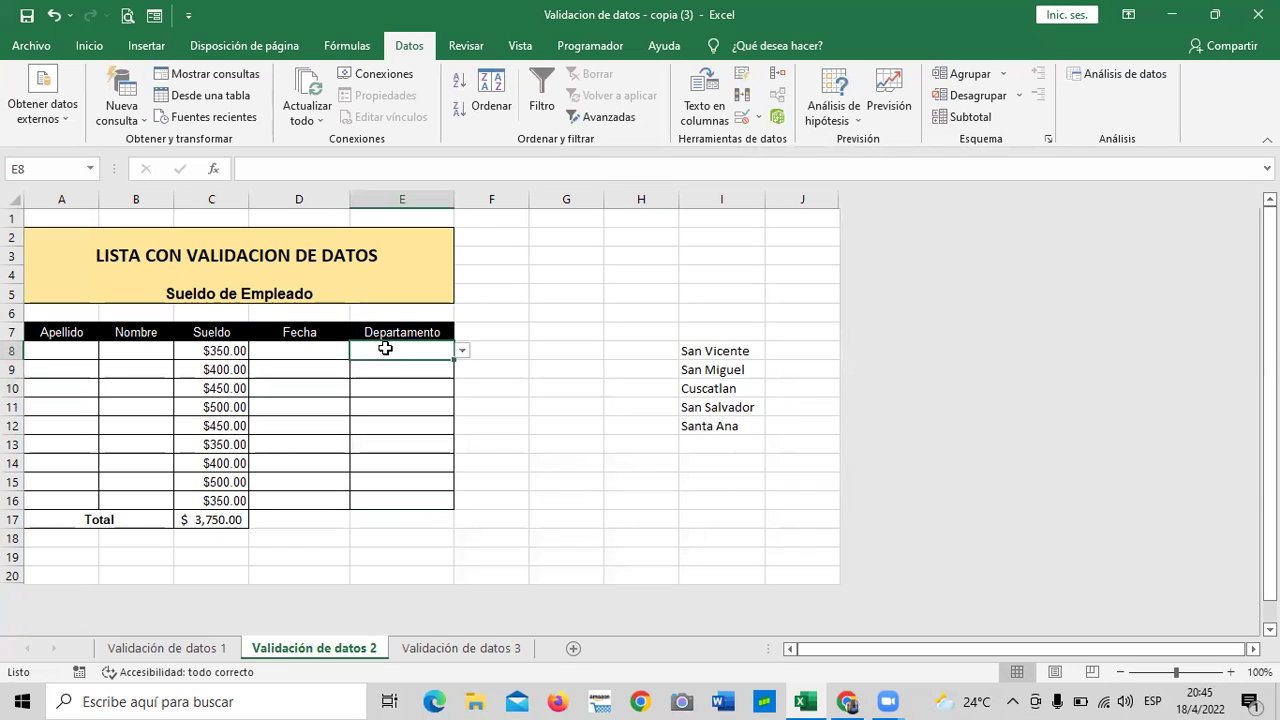
left_click(462, 352)
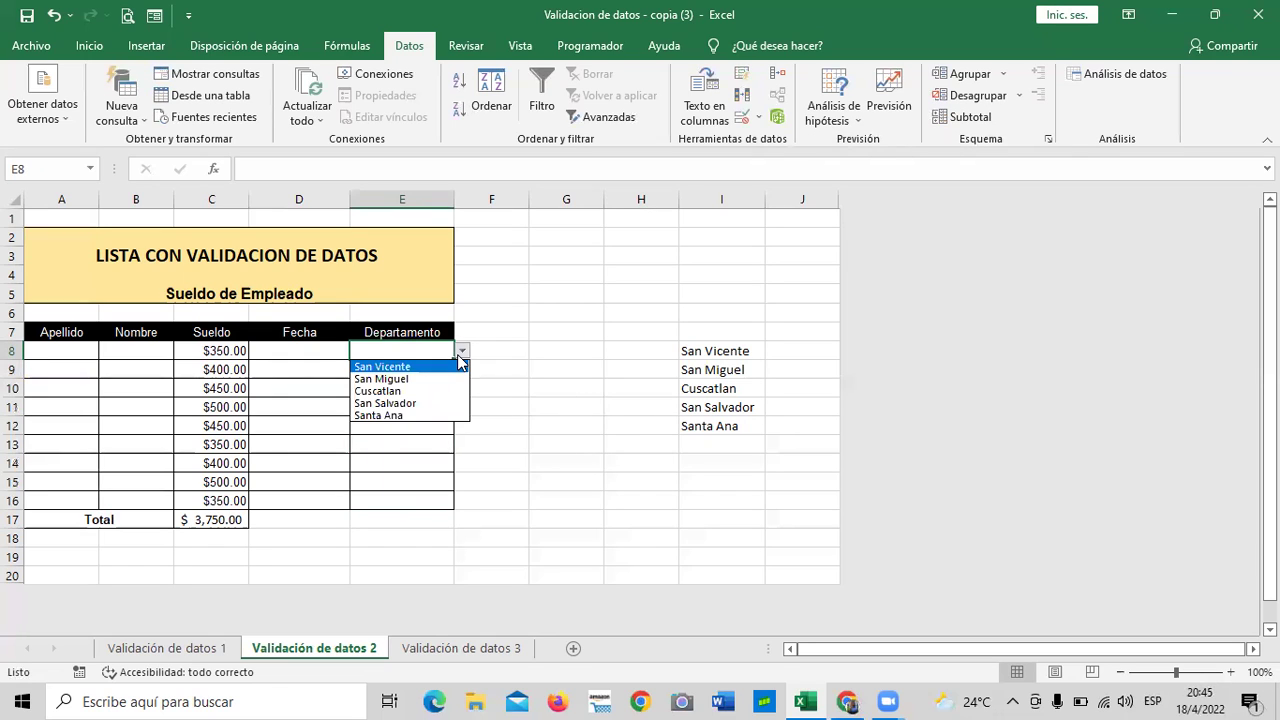
left_click(378, 390)
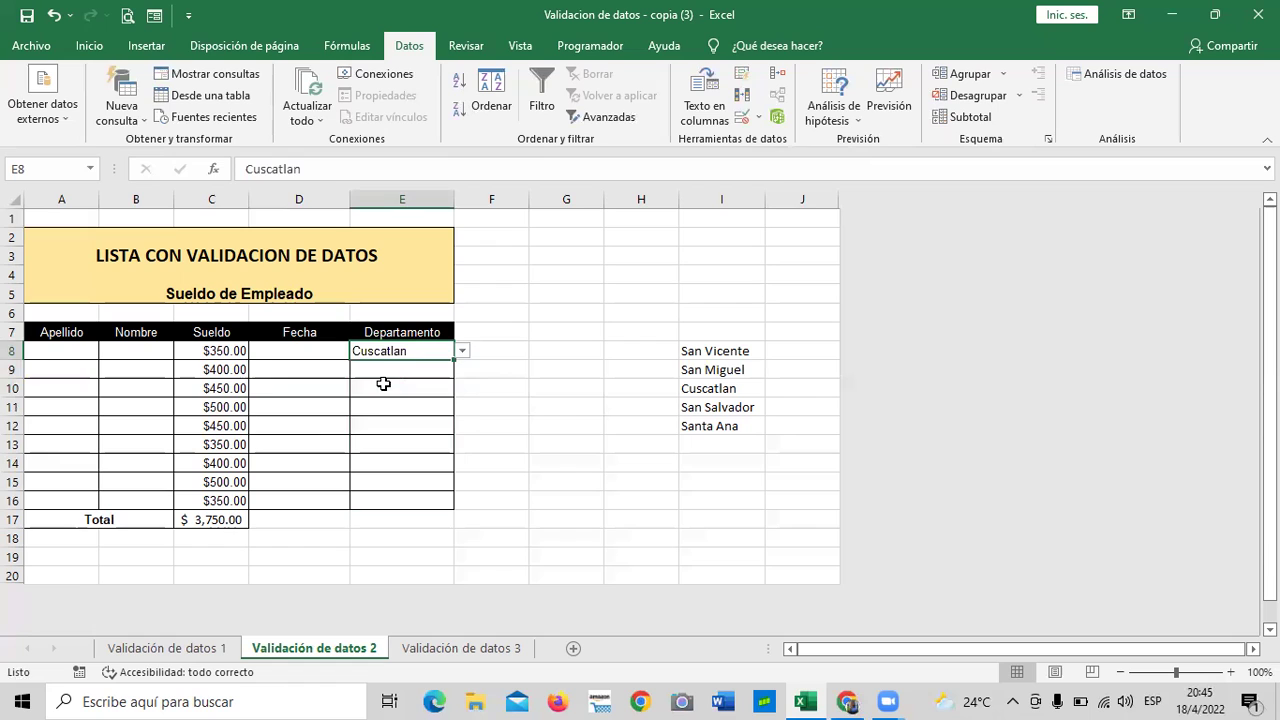
left_click(408, 375)
left_click(462, 369)
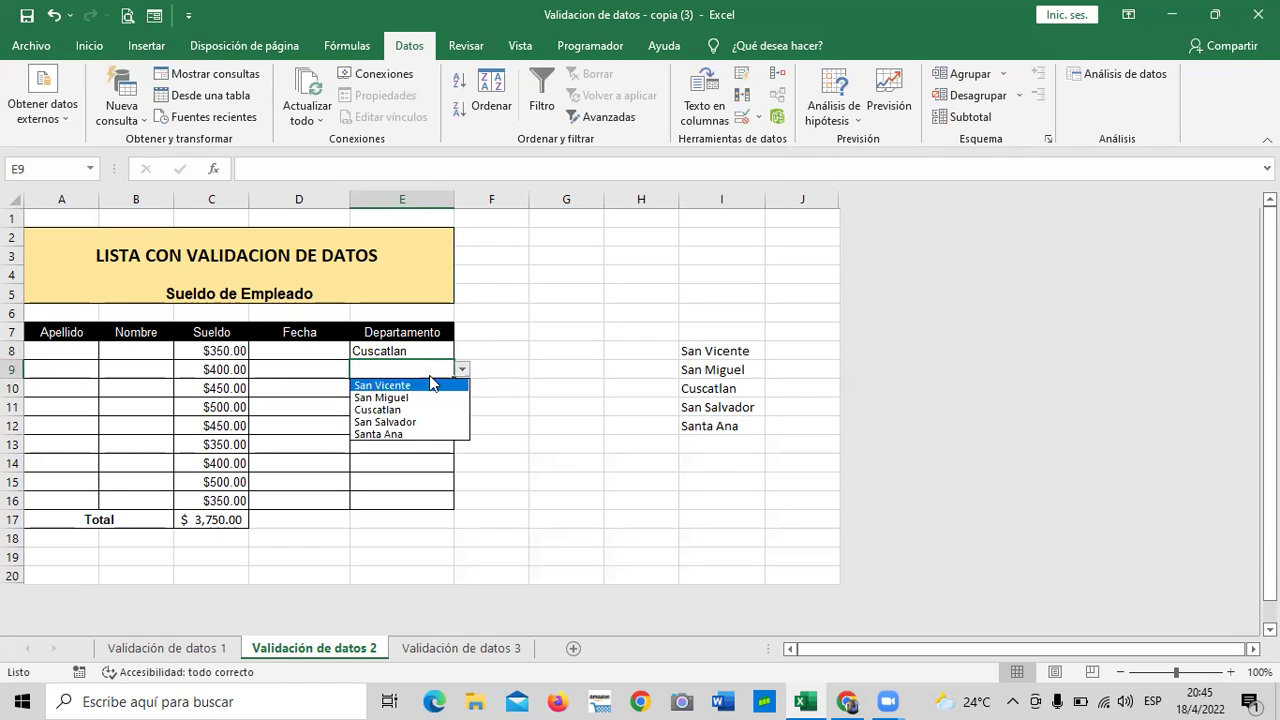
left_click(410, 422)
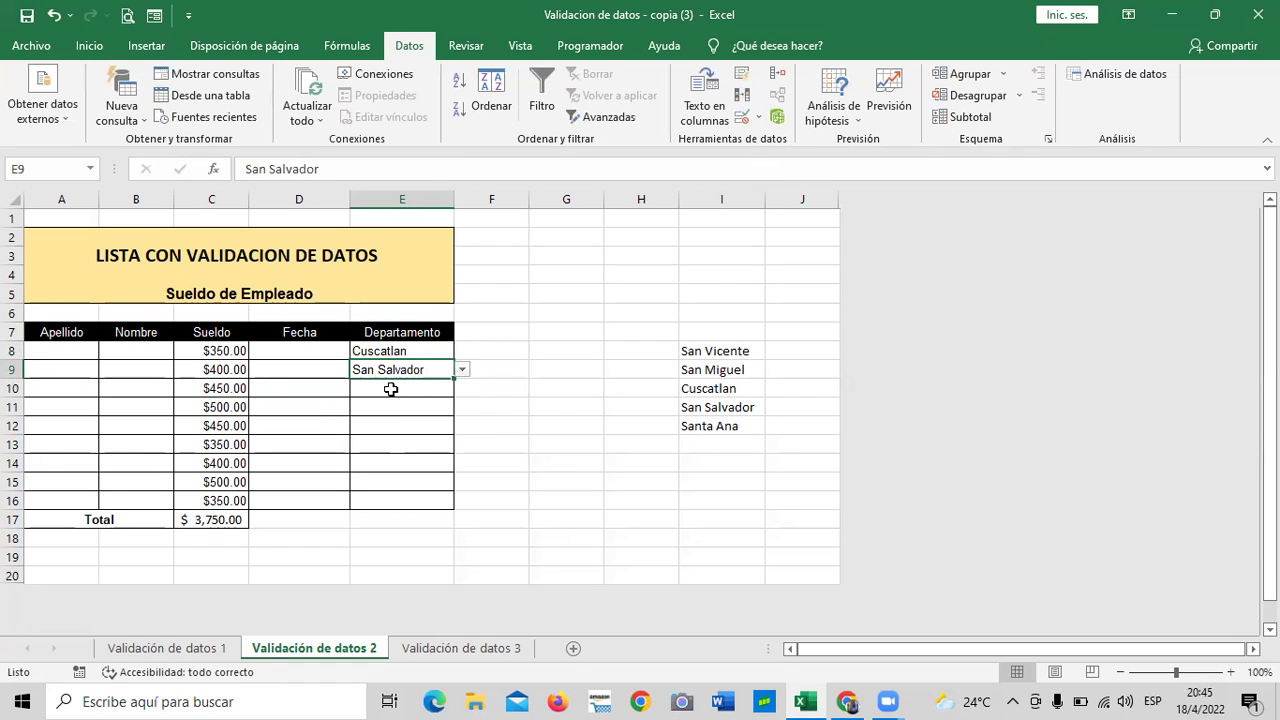
left_click(388, 387)
left_click(461, 389)
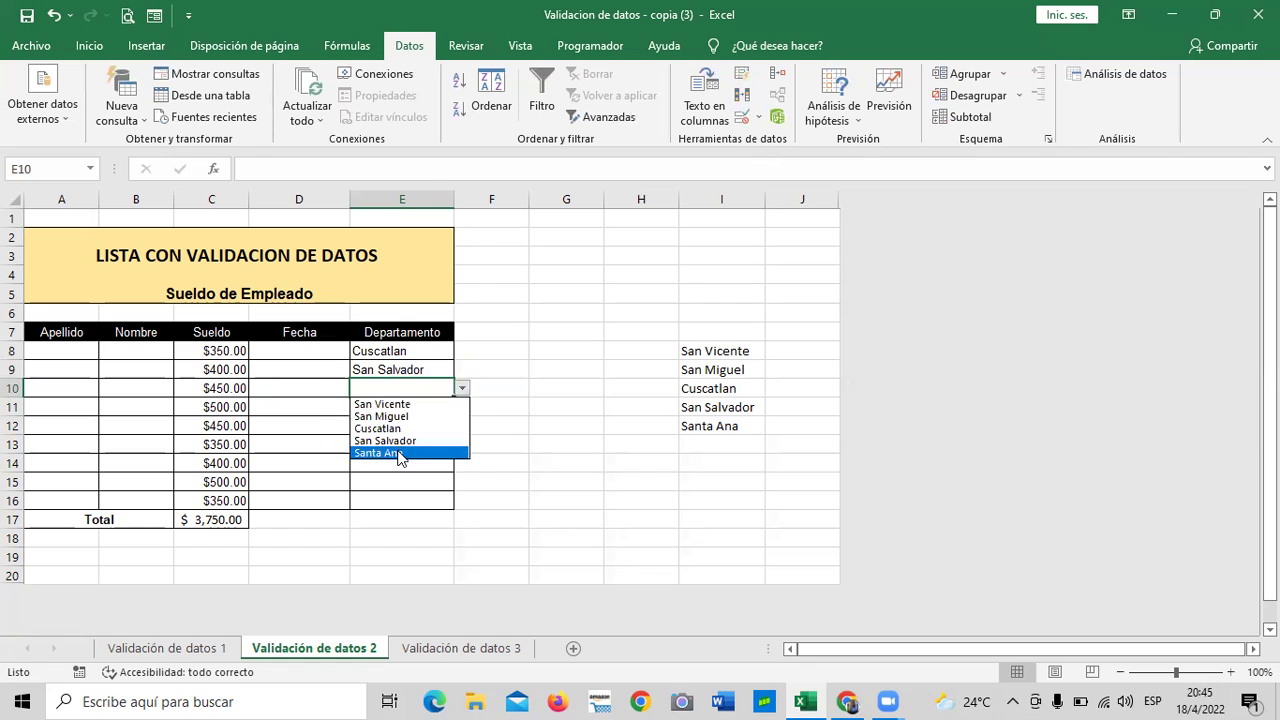
left_click(400, 451)
left_click(405, 404)
left_click(462, 407)
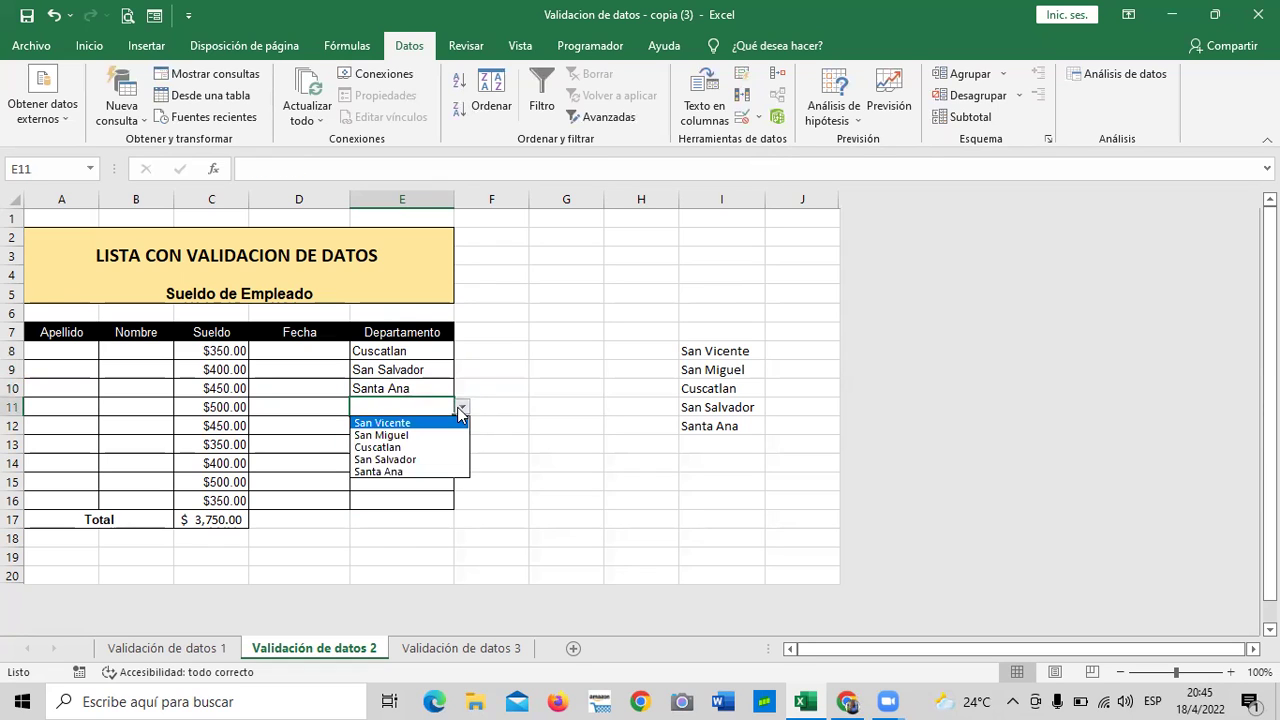
left_click(417, 447)
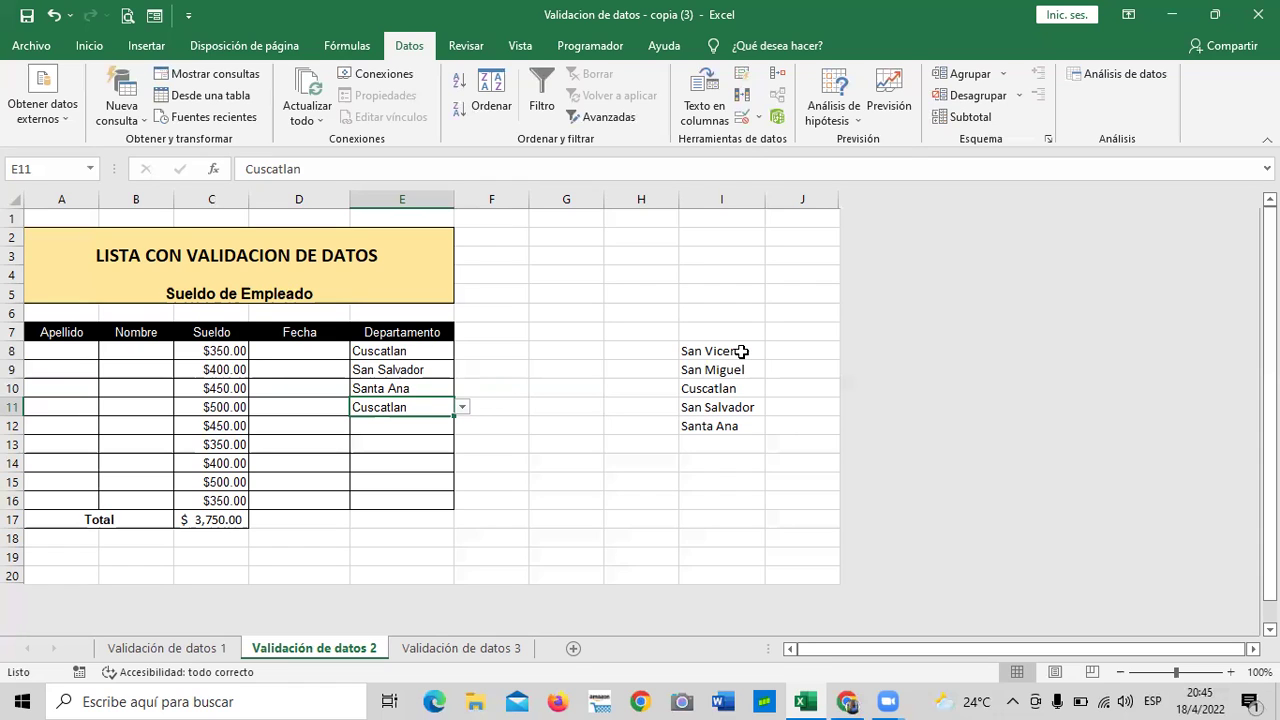
Step: Pick Cuscatlan, San Salvador, San Miguel, Santa Ana, San Vicente for E12–E16 from the dropdowns
left_click(420, 420)
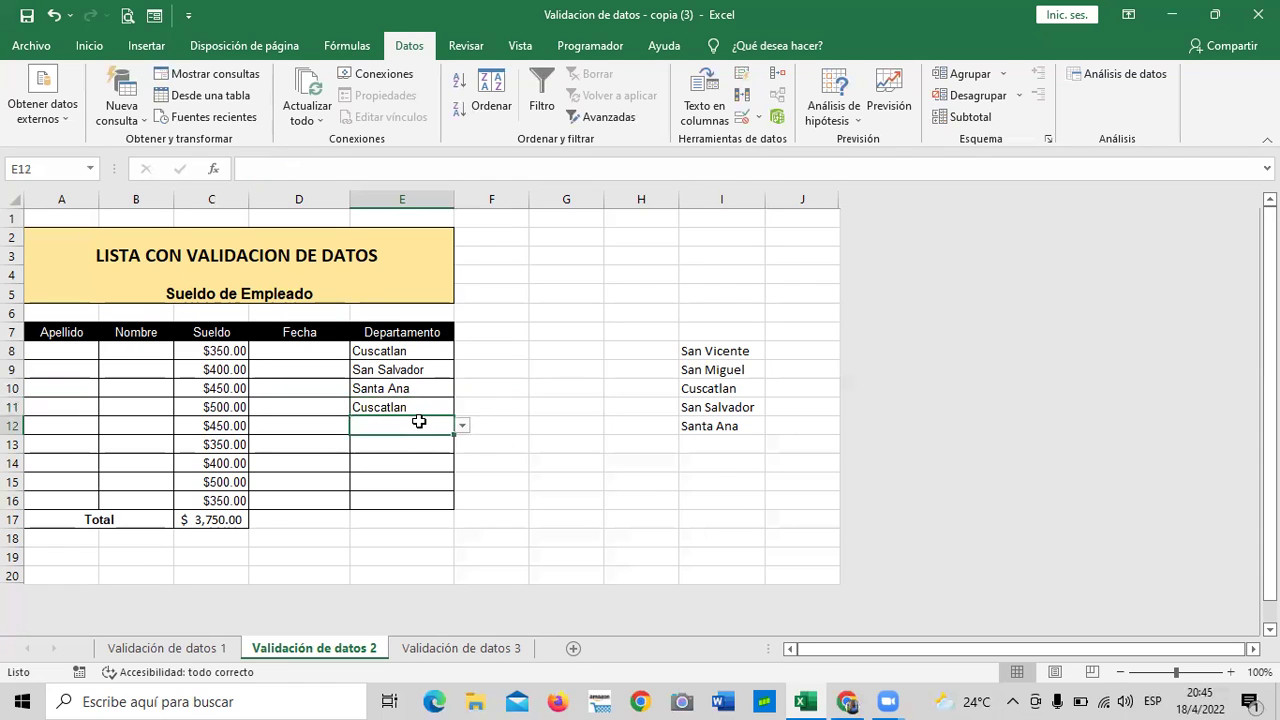
left_click(463, 426)
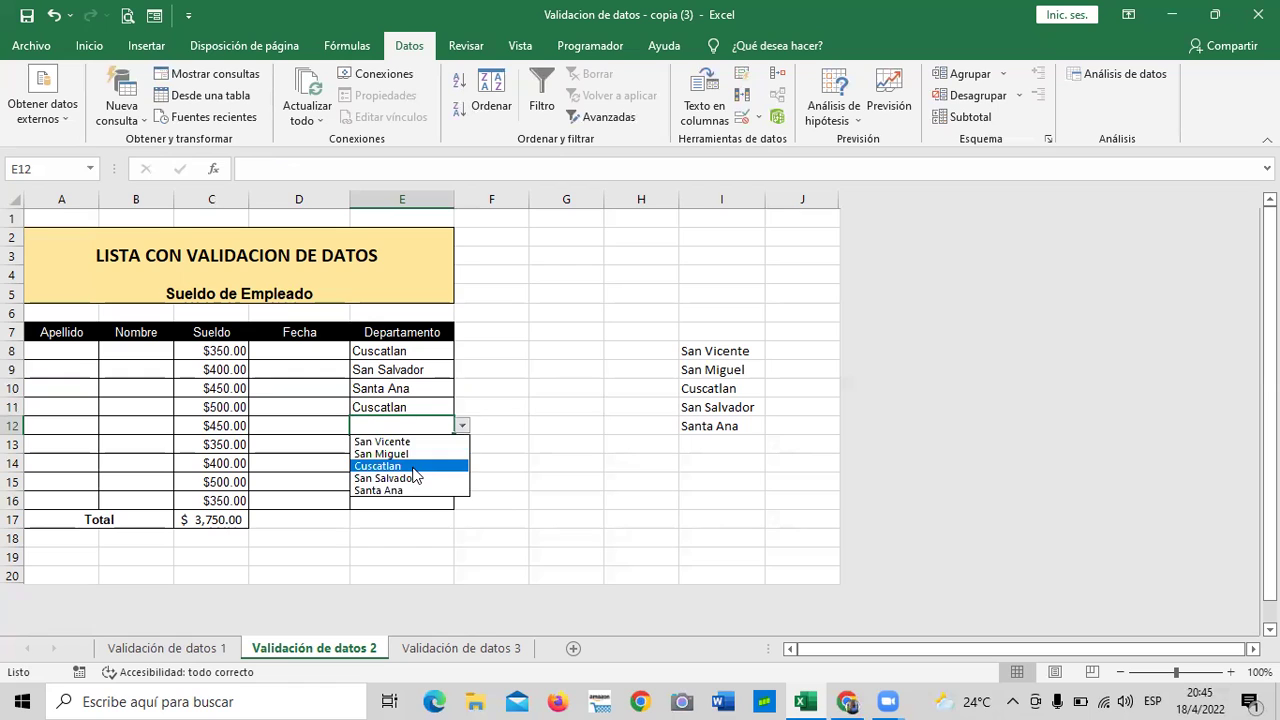
left_click(411, 465)
left_click(408, 444)
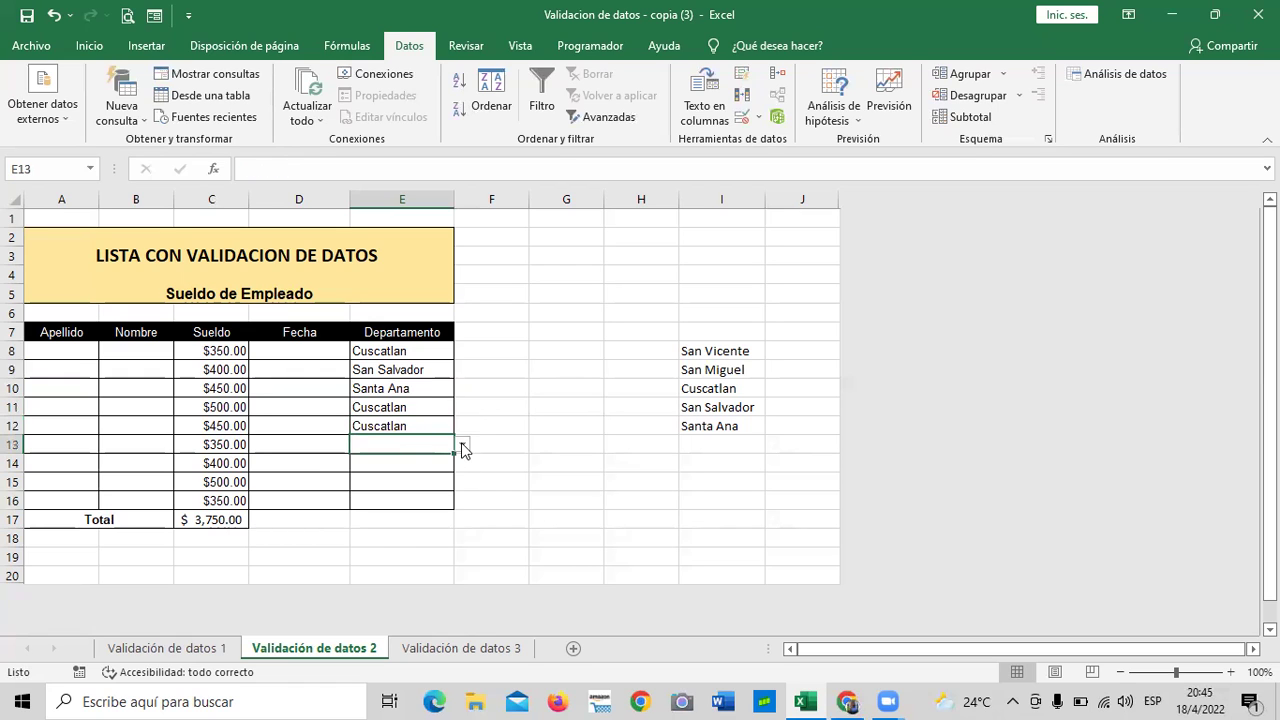
left_click(463, 444)
left_click(425, 497)
left_click(420, 463)
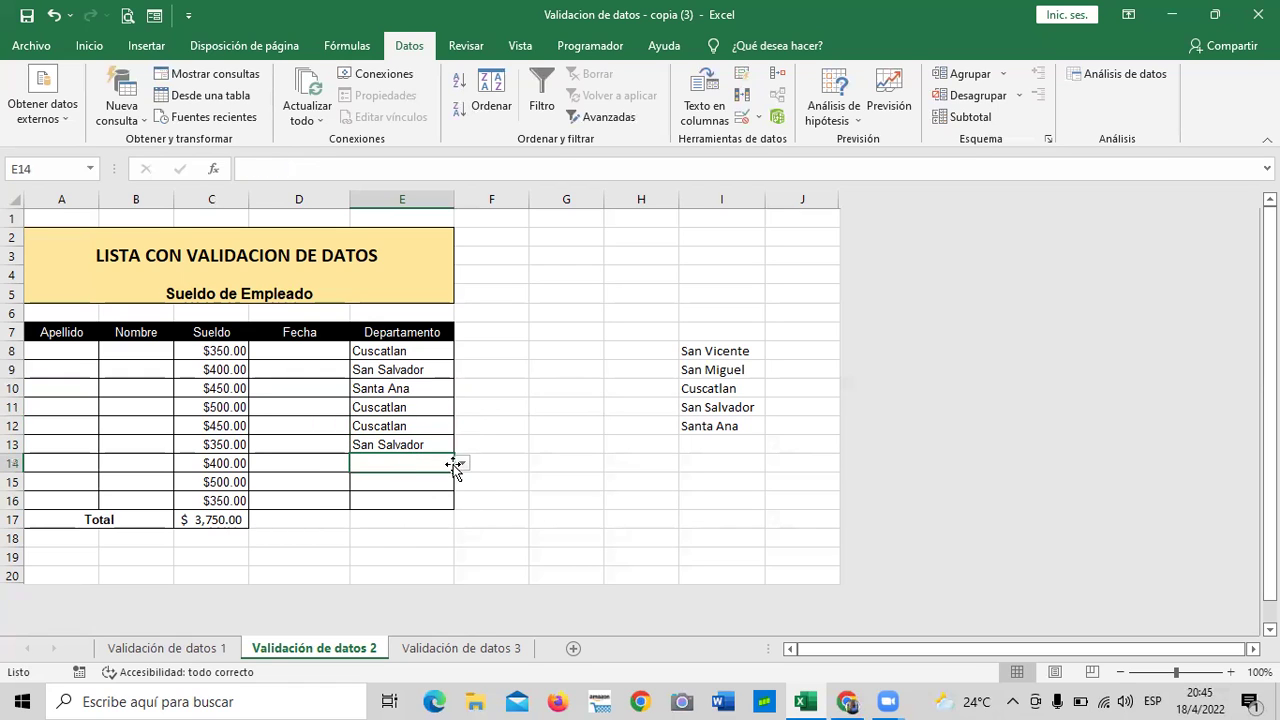
left_click(463, 468)
left_click(443, 489)
left_click(426, 486)
left_click(463, 482)
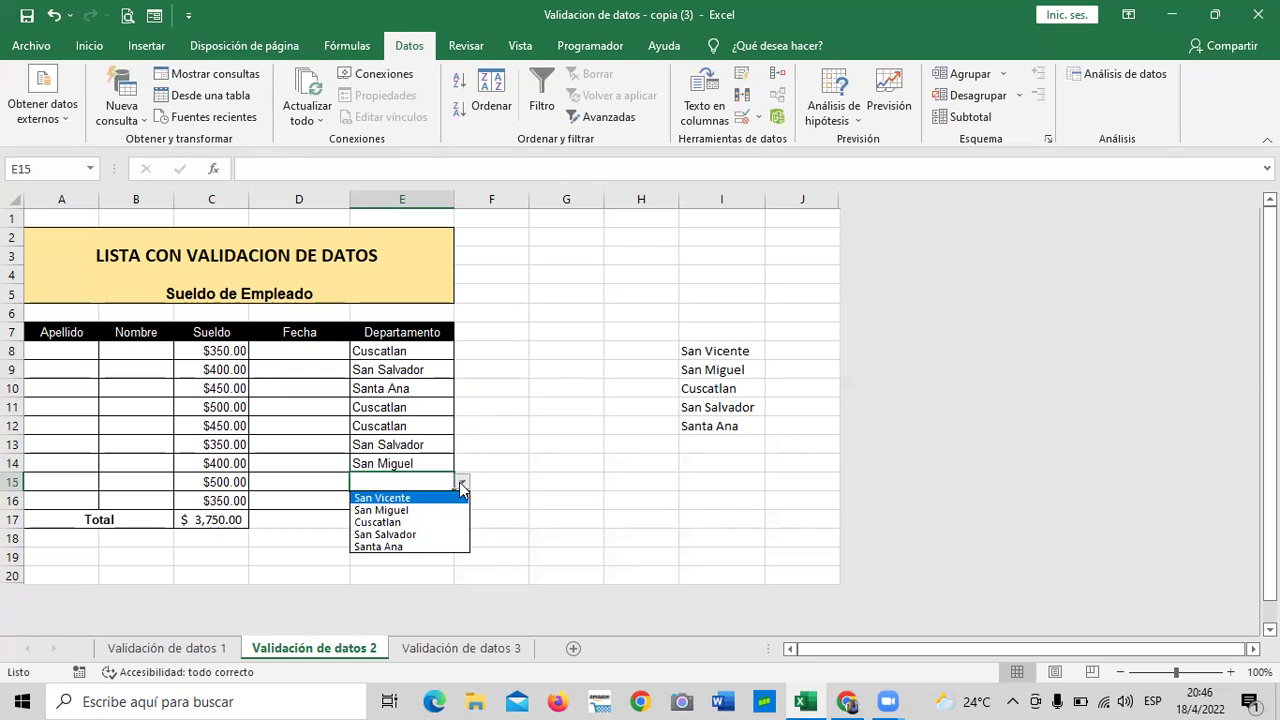
left_click(410, 546)
left_click(415, 502)
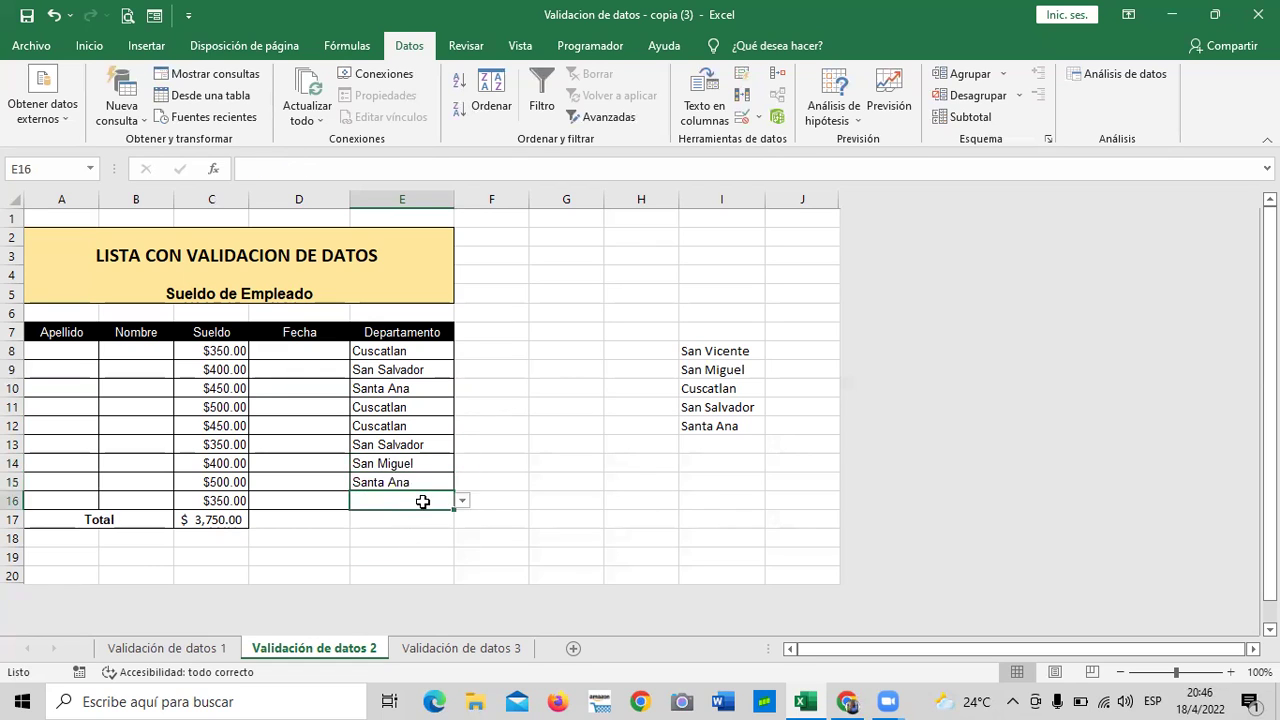
left_click(463, 502)
left_click(428, 516)
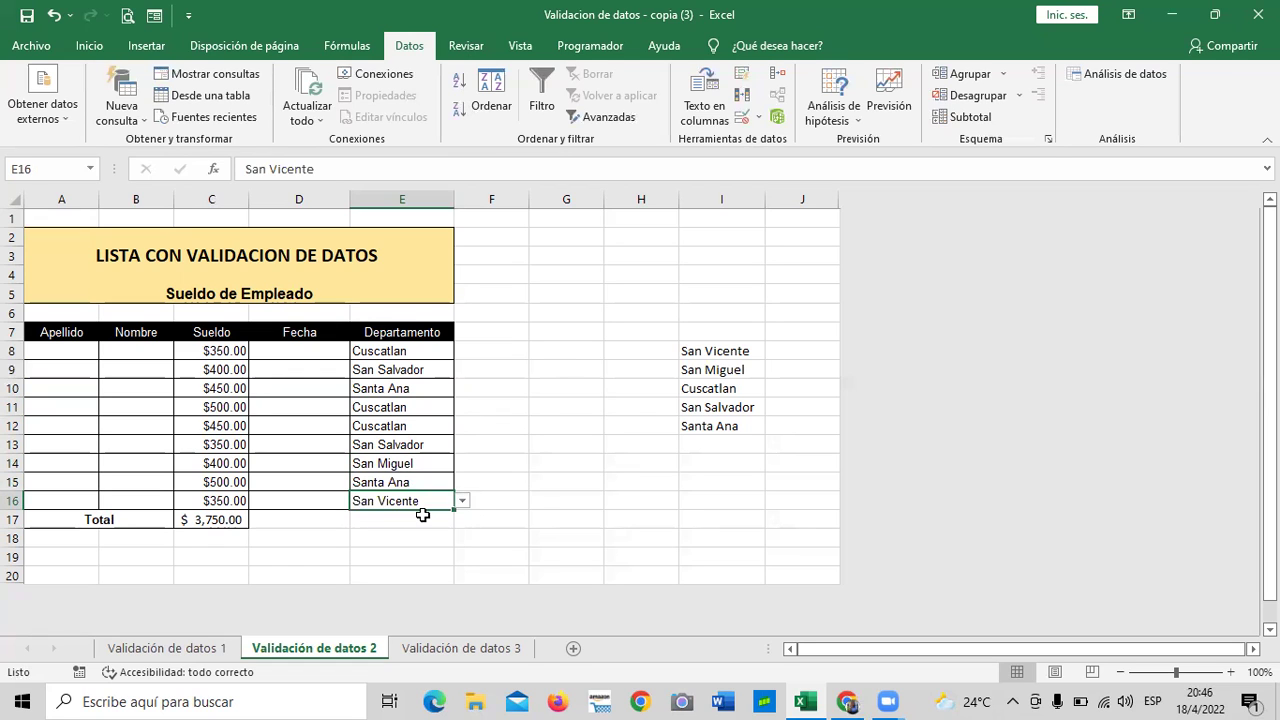
left_click(537, 496)
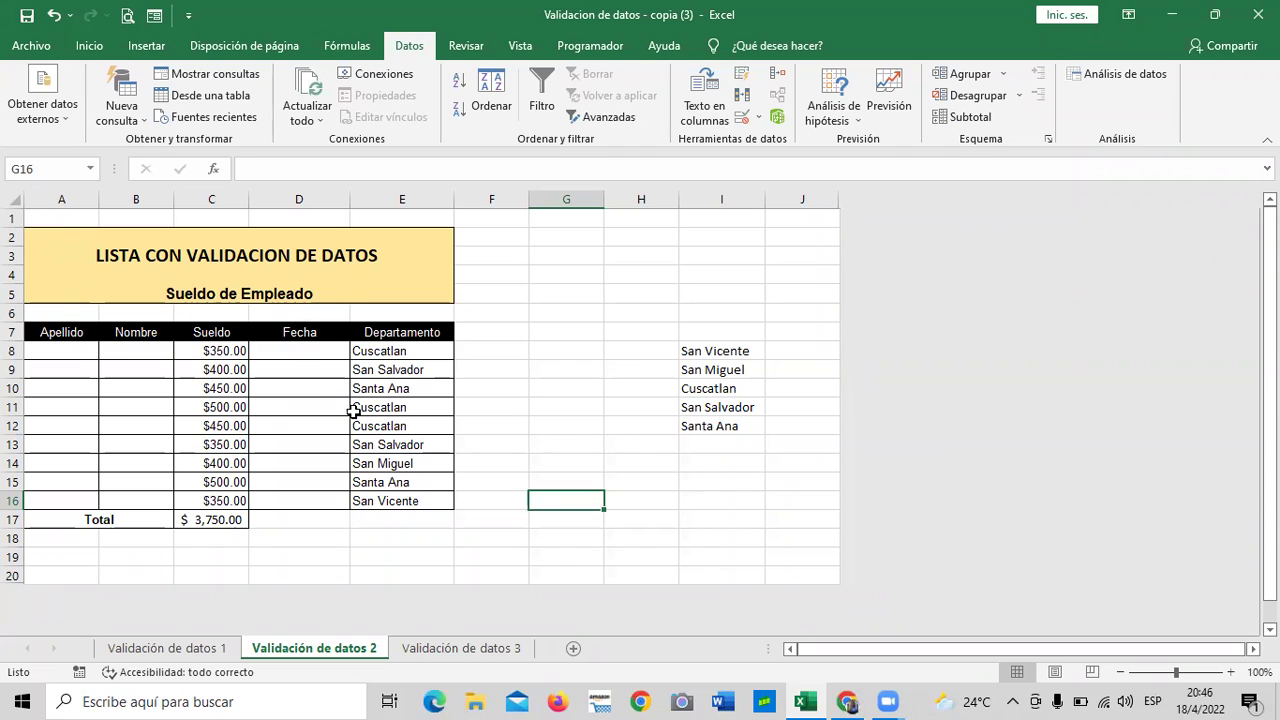
left_click(395, 352)
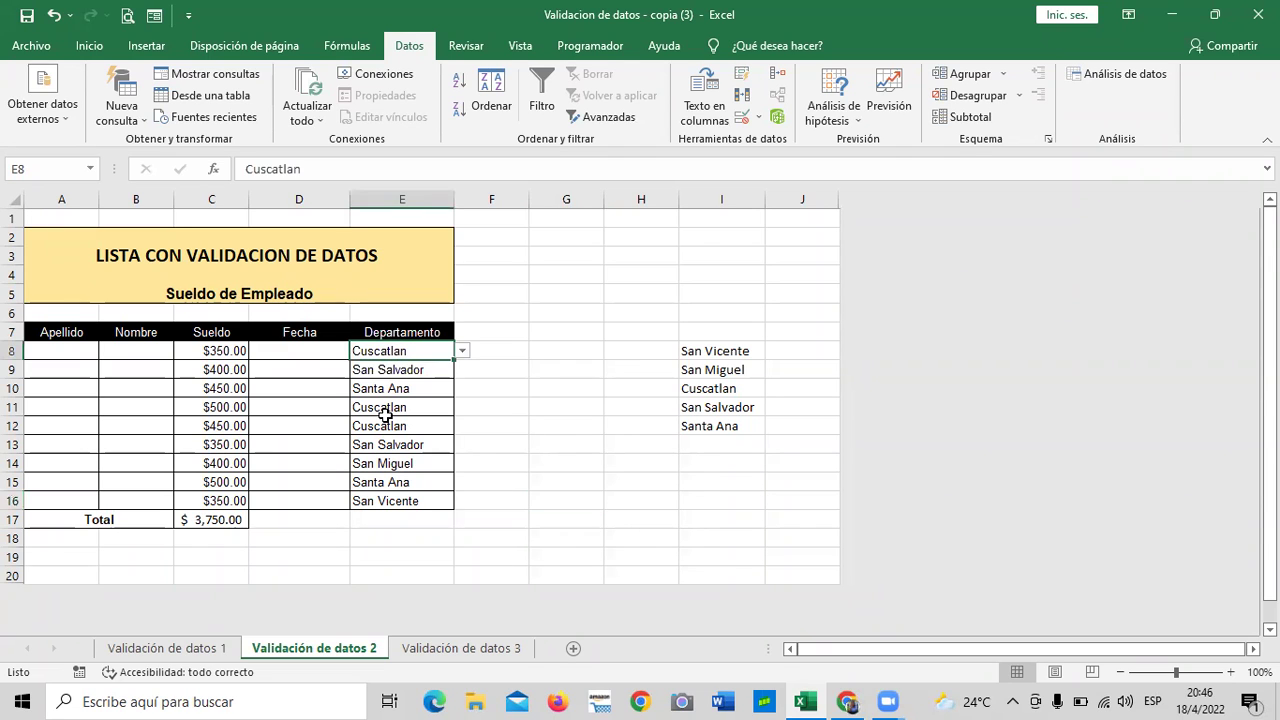
Step: Go to the Validación de datos 3 sheet and inspect the code cells C8–C17
left_click(460, 650)
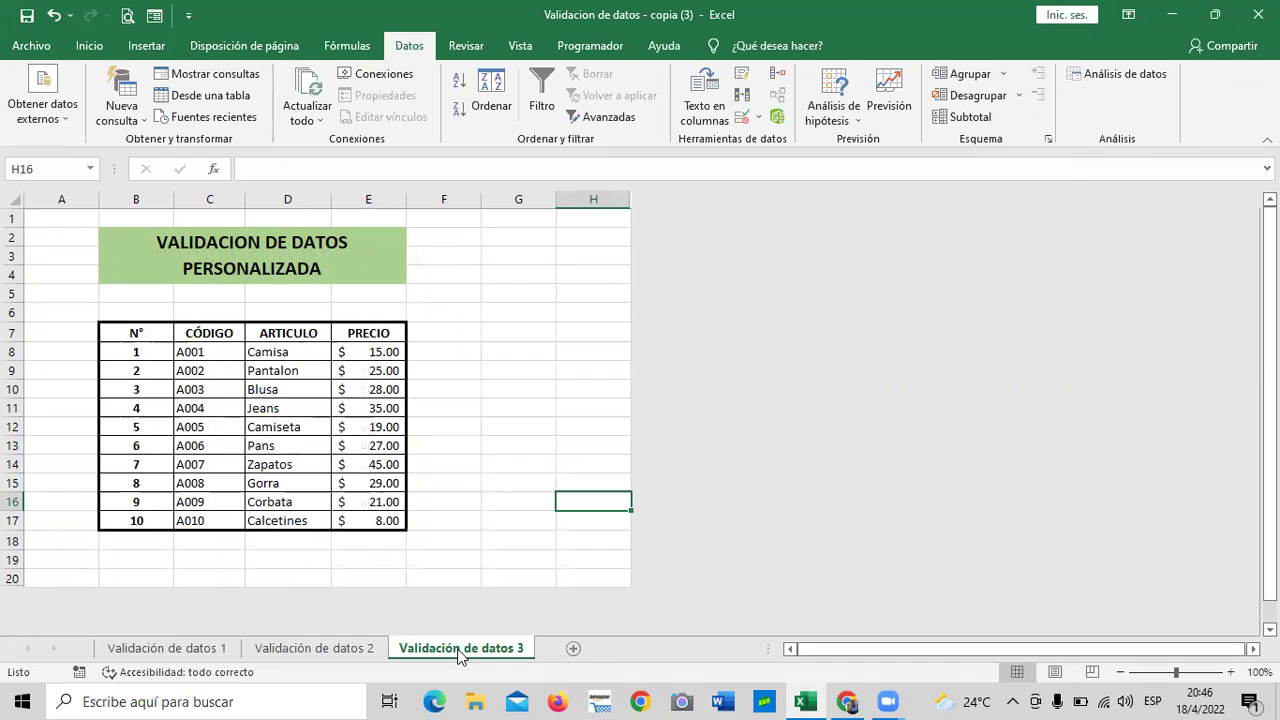
left_click(526, 404)
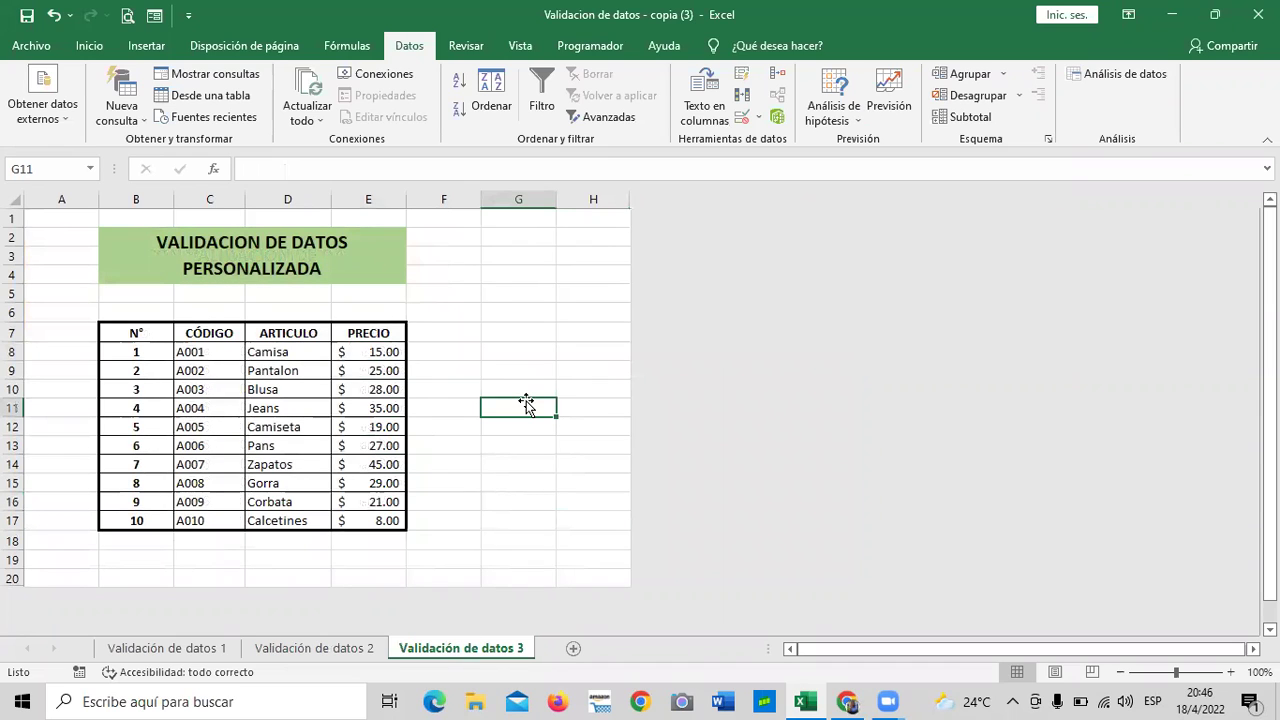
left_click(279, 352)
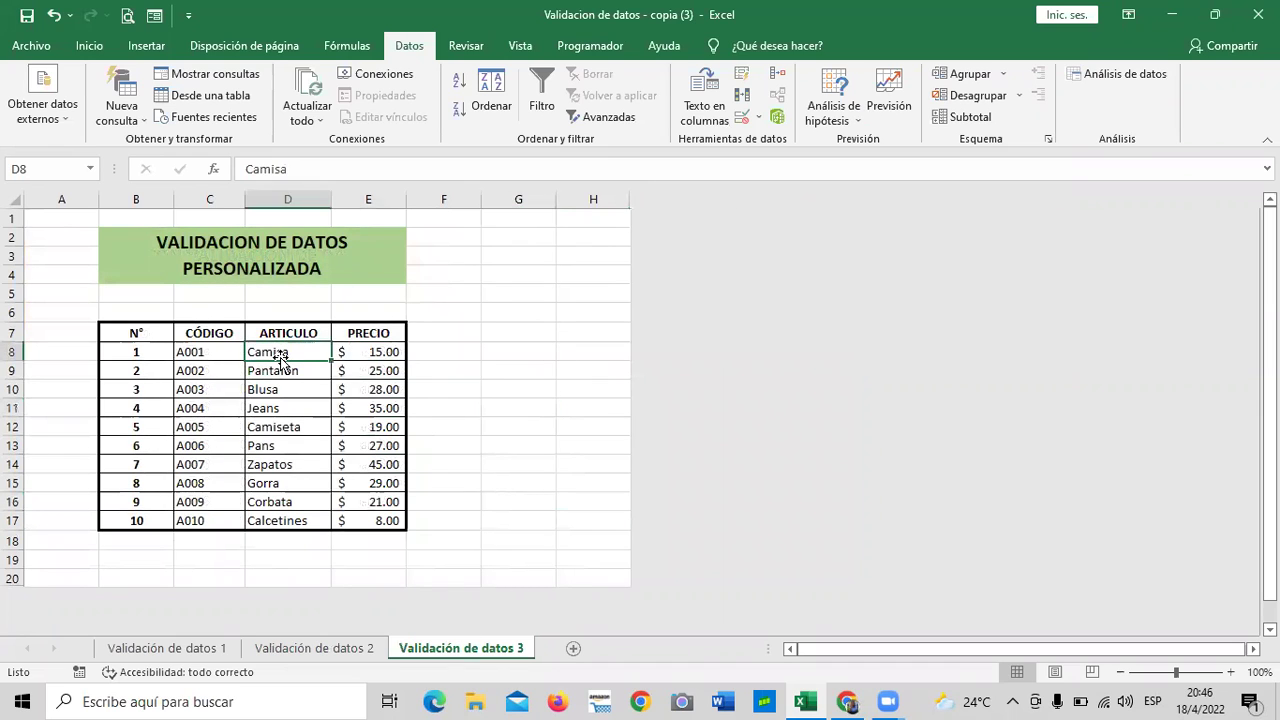
left_click(186, 356)
left_click(198, 480)
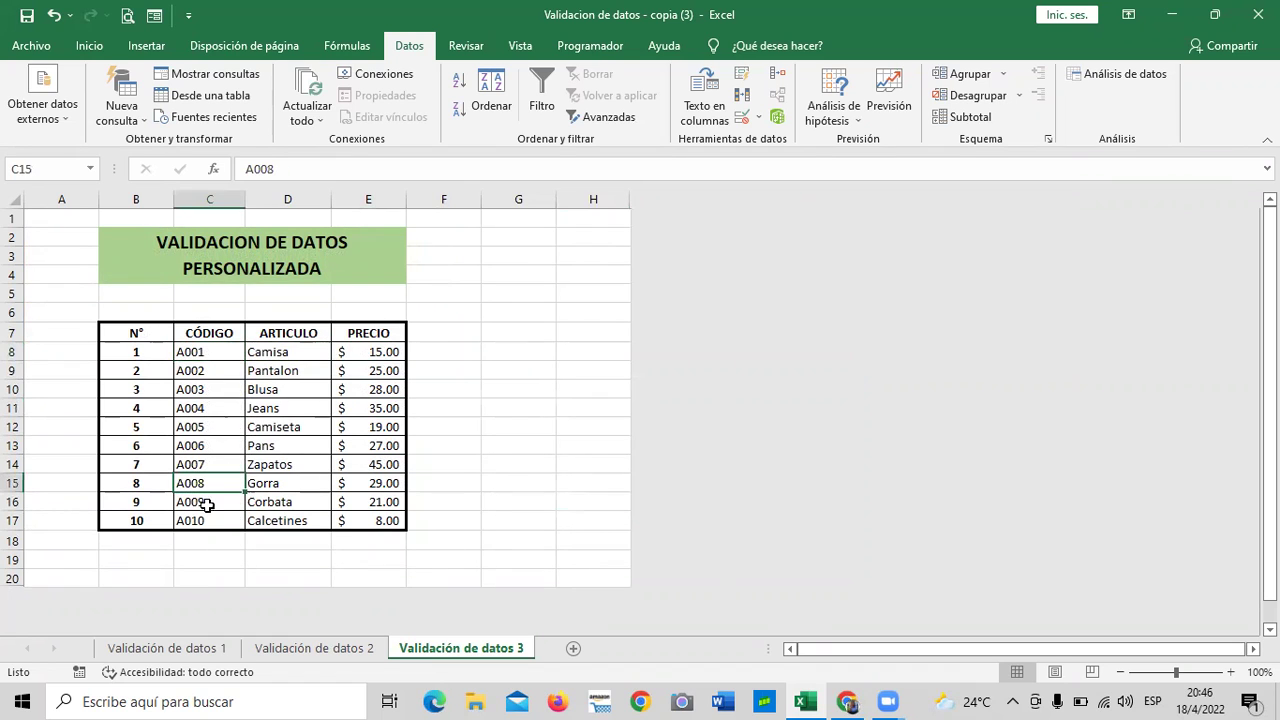
left_click(212, 527)
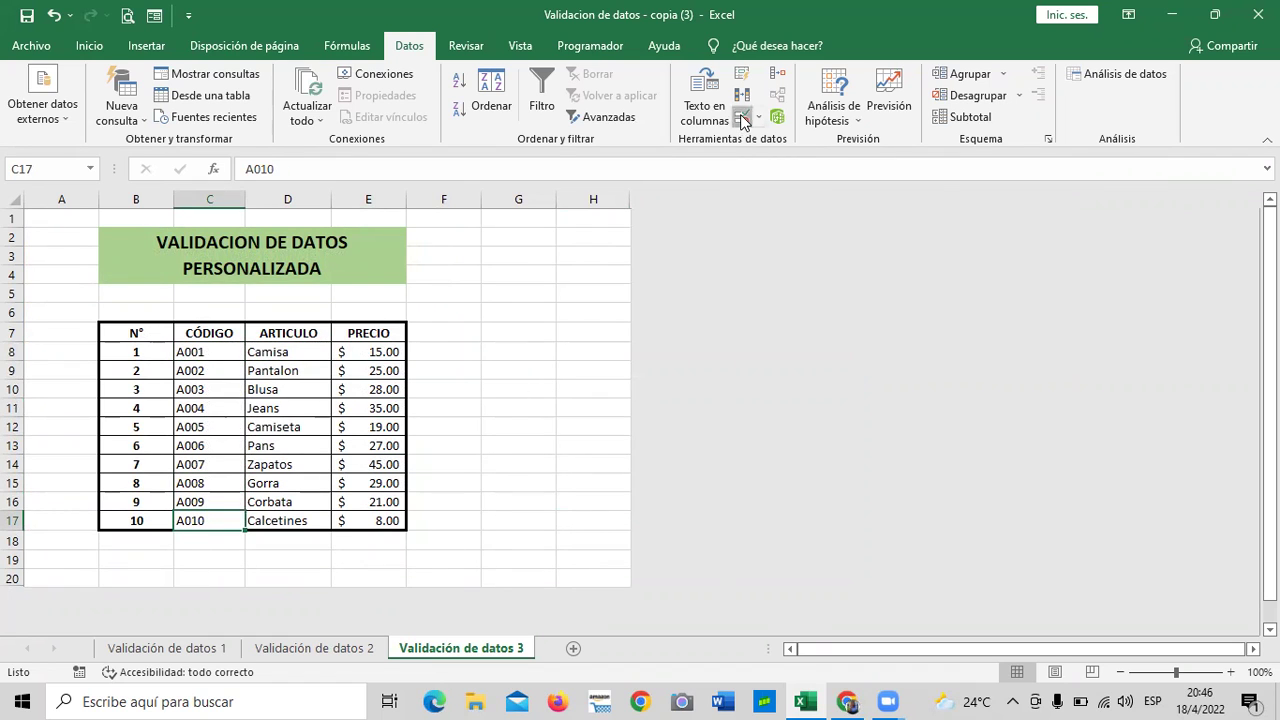
Step: Show C8's Personalizada validation rule =CONTAR.SI(C:C;C8)=1, moving the dialog left
left_click(742, 118)
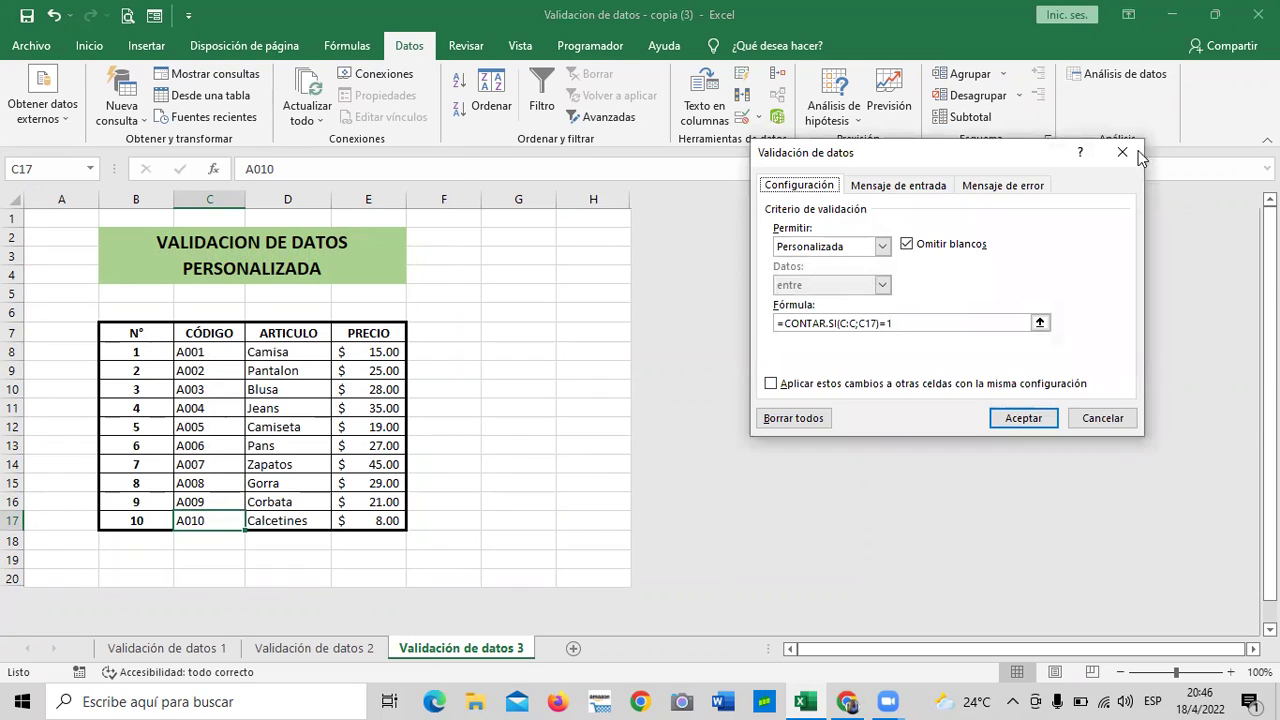
left_click(1122, 152)
left_click(188, 351)
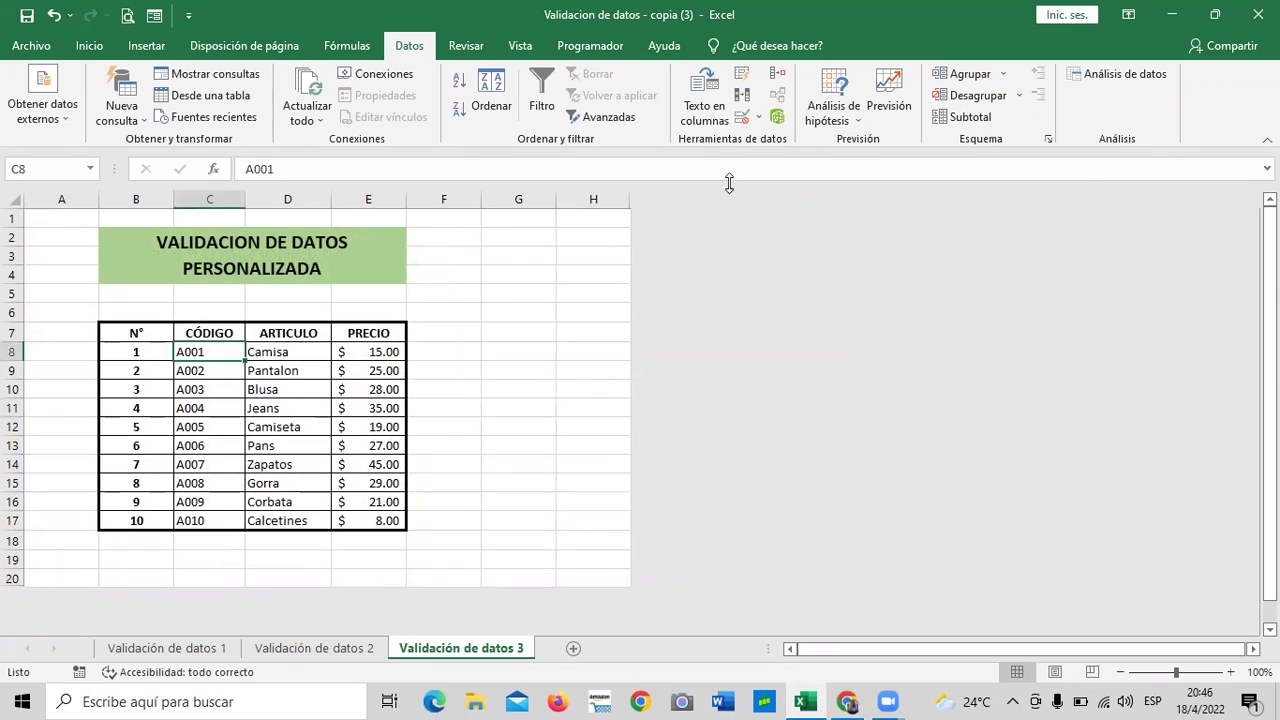
left_click(744, 120)
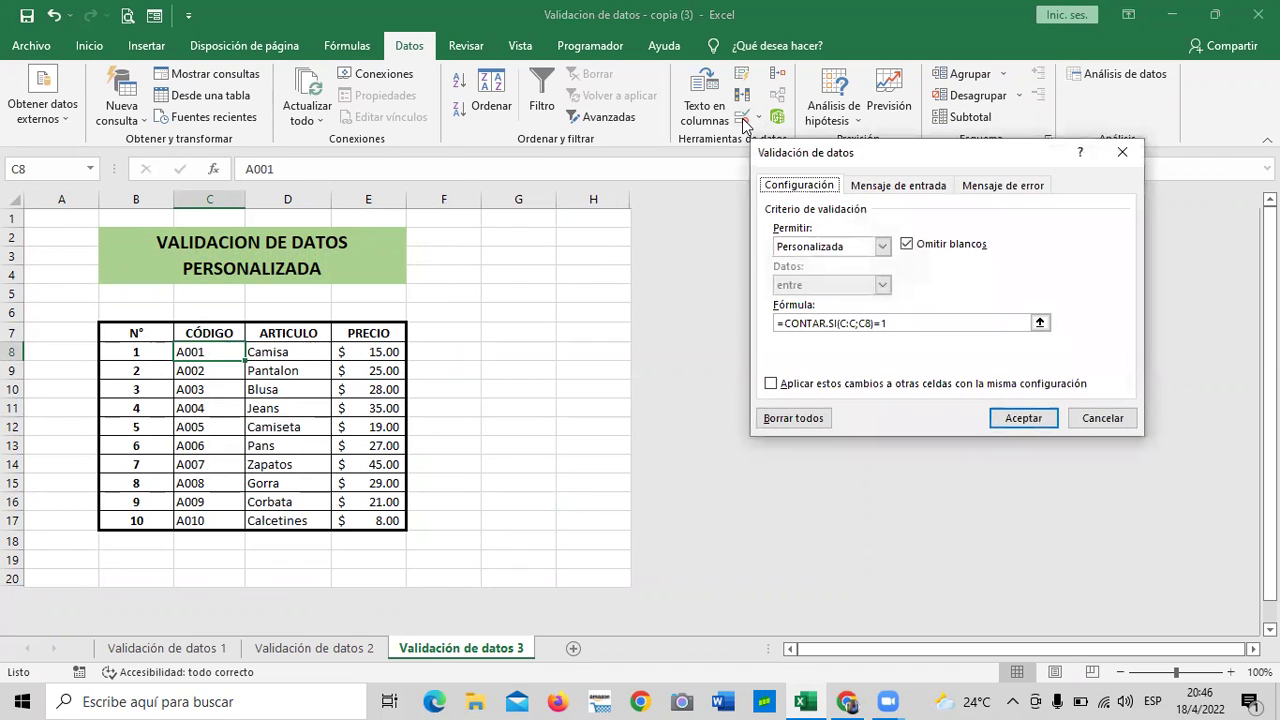
left_click_drag(897, 163, 776, 169)
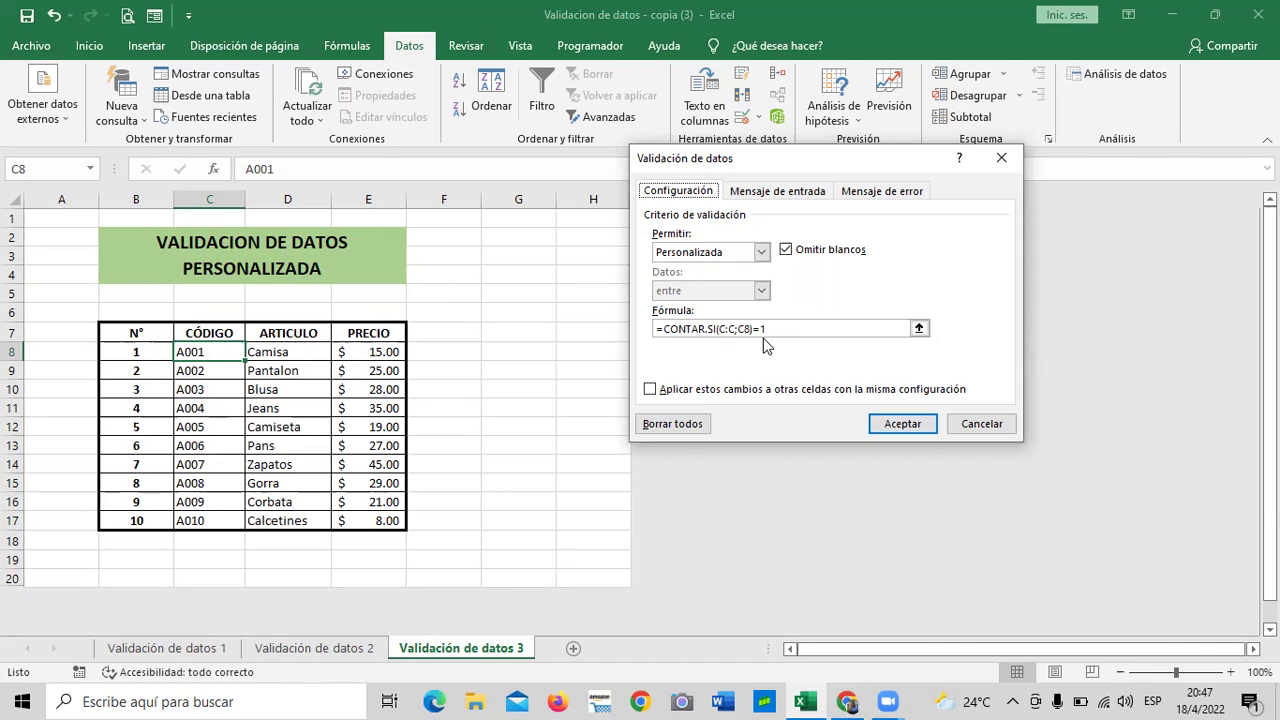
Step: Clear column C's custom =CONTAR.SI(C:C;C1)=1 validation back to Cualquier valor
left_click(761, 252)
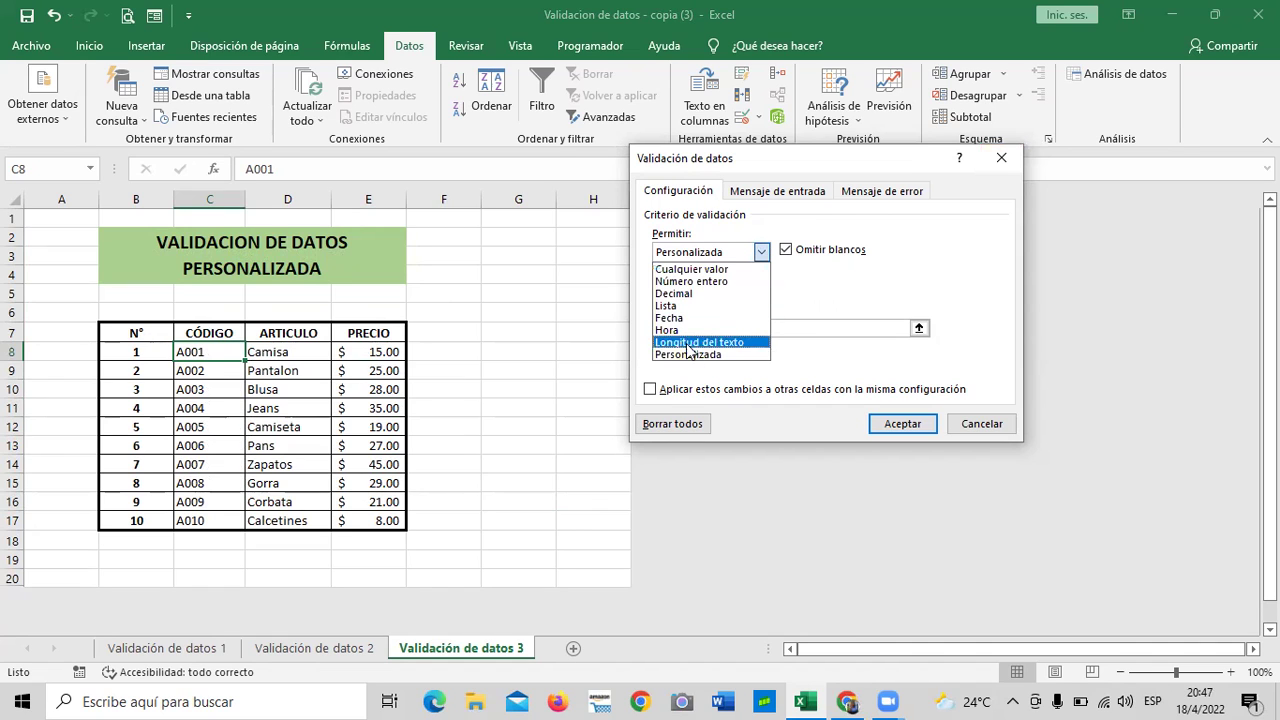
left_click(979, 425)
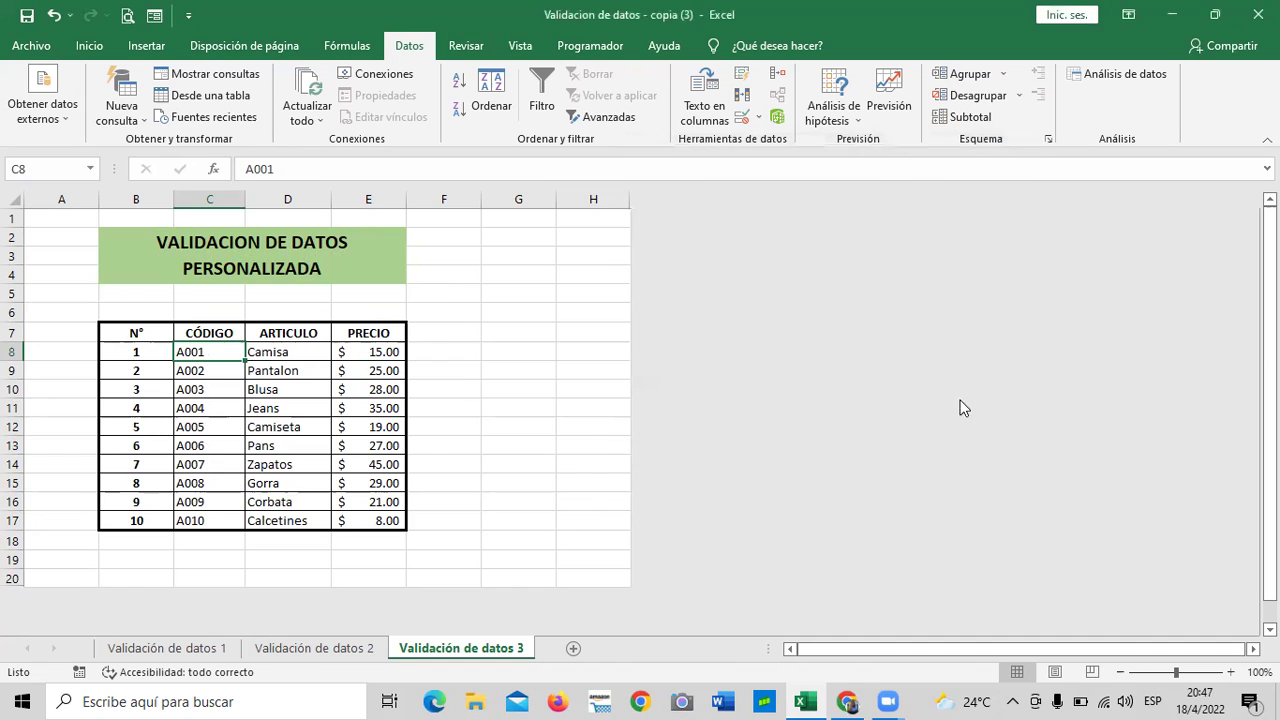
left_click(466, 349)
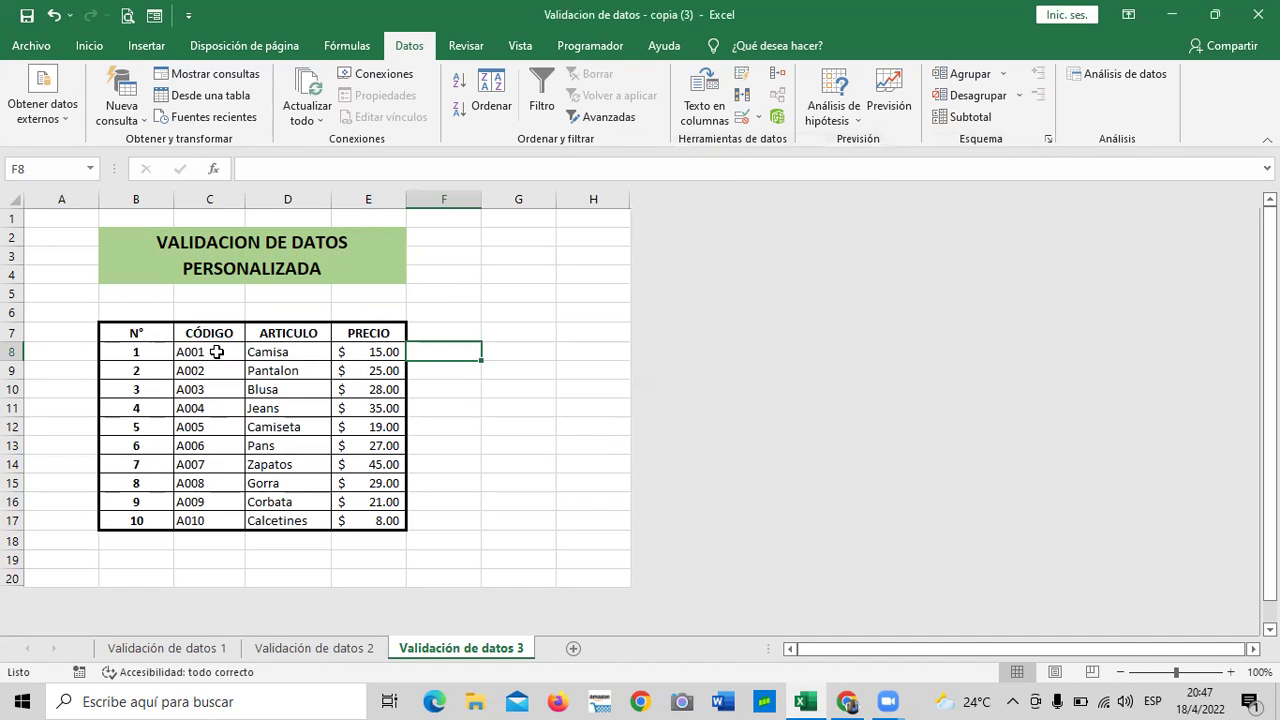
left_click(209, 199)
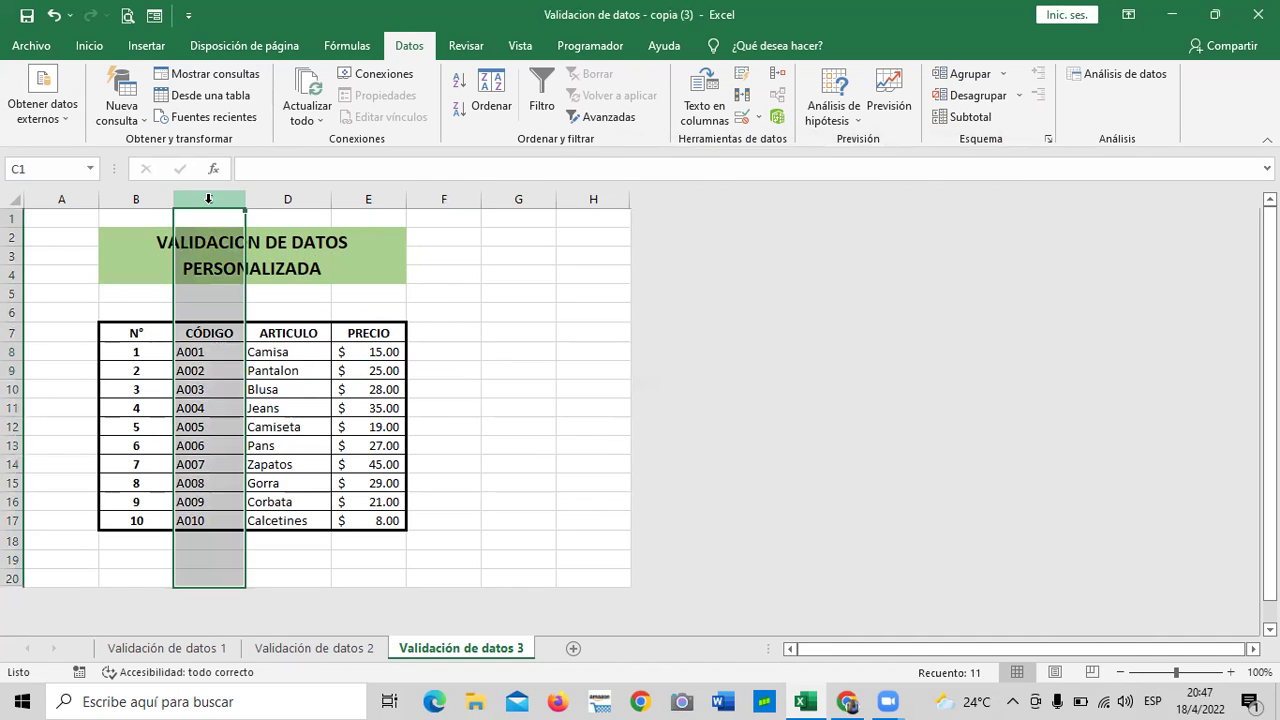
left_click(742, 117)
left_click(537, 398)
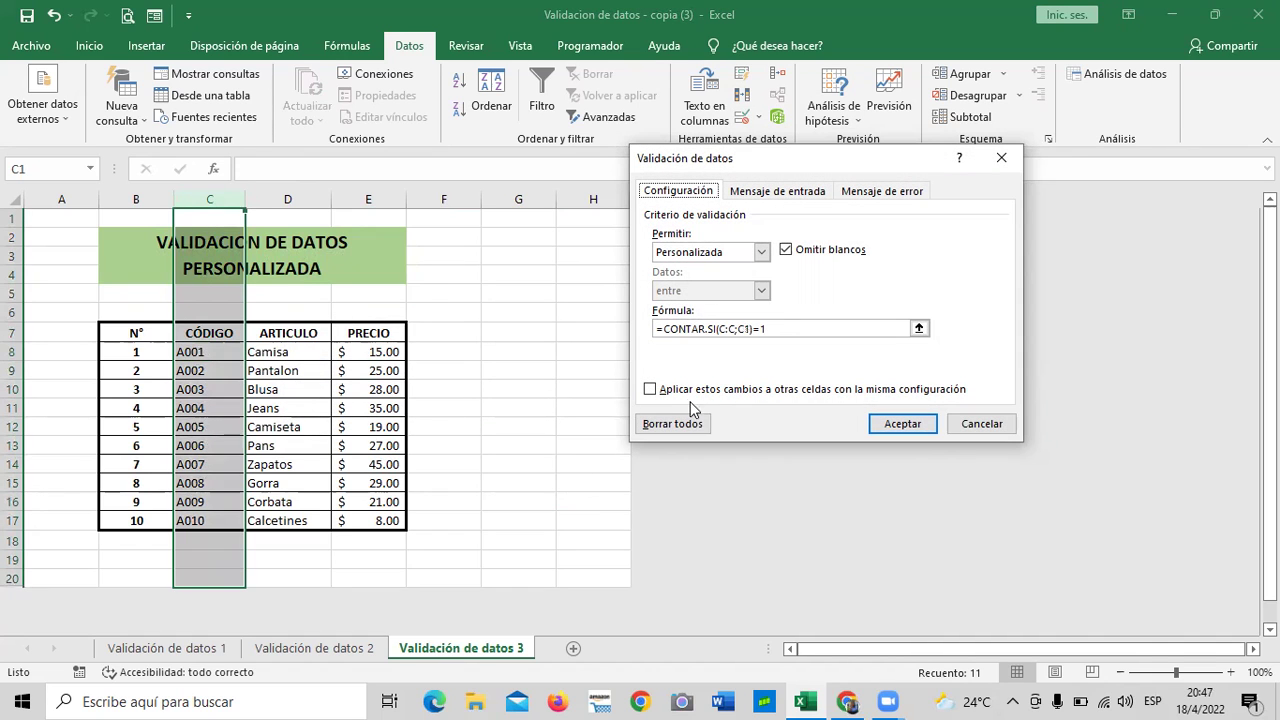
left_click(688, 425)
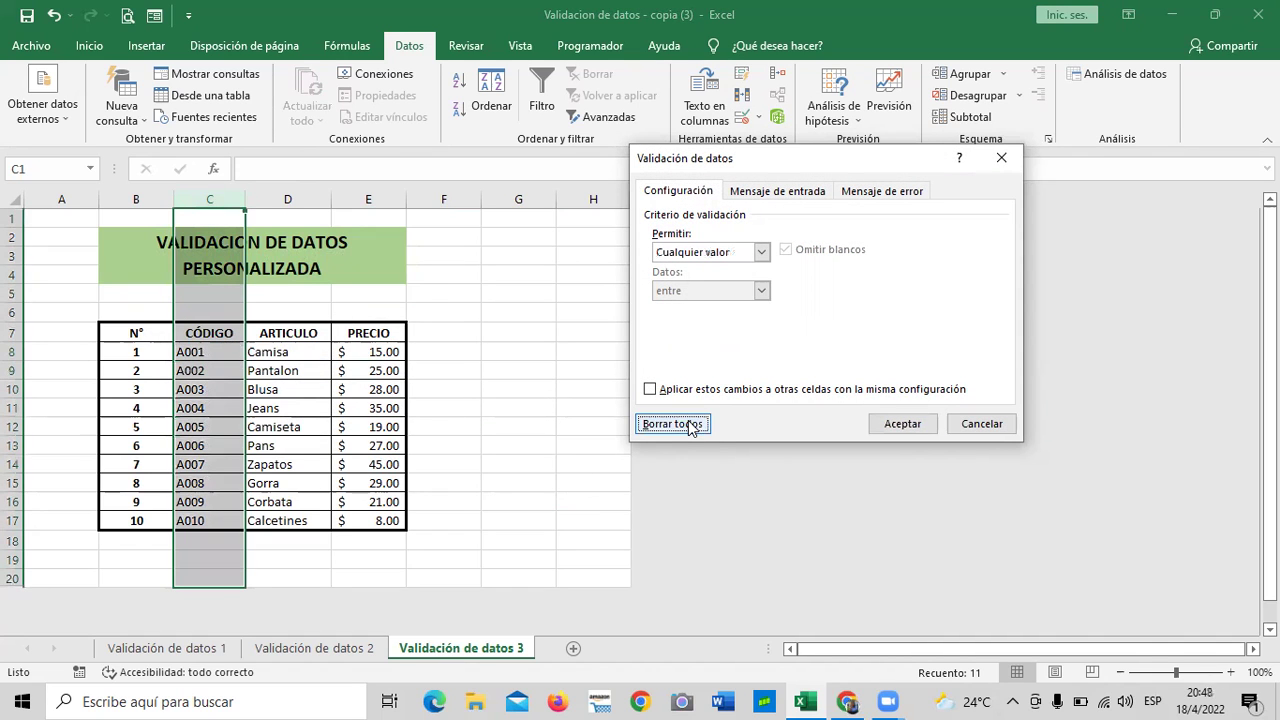
left_click(924, 420)
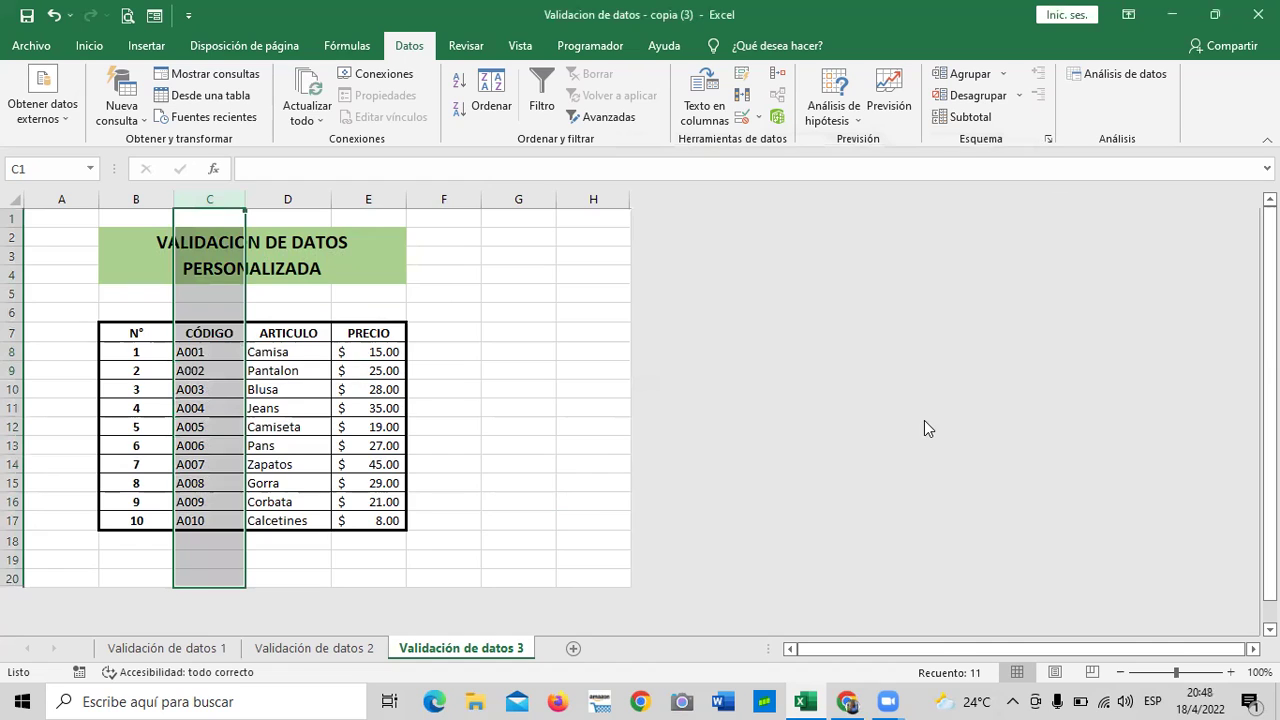
left_click(521, 305)
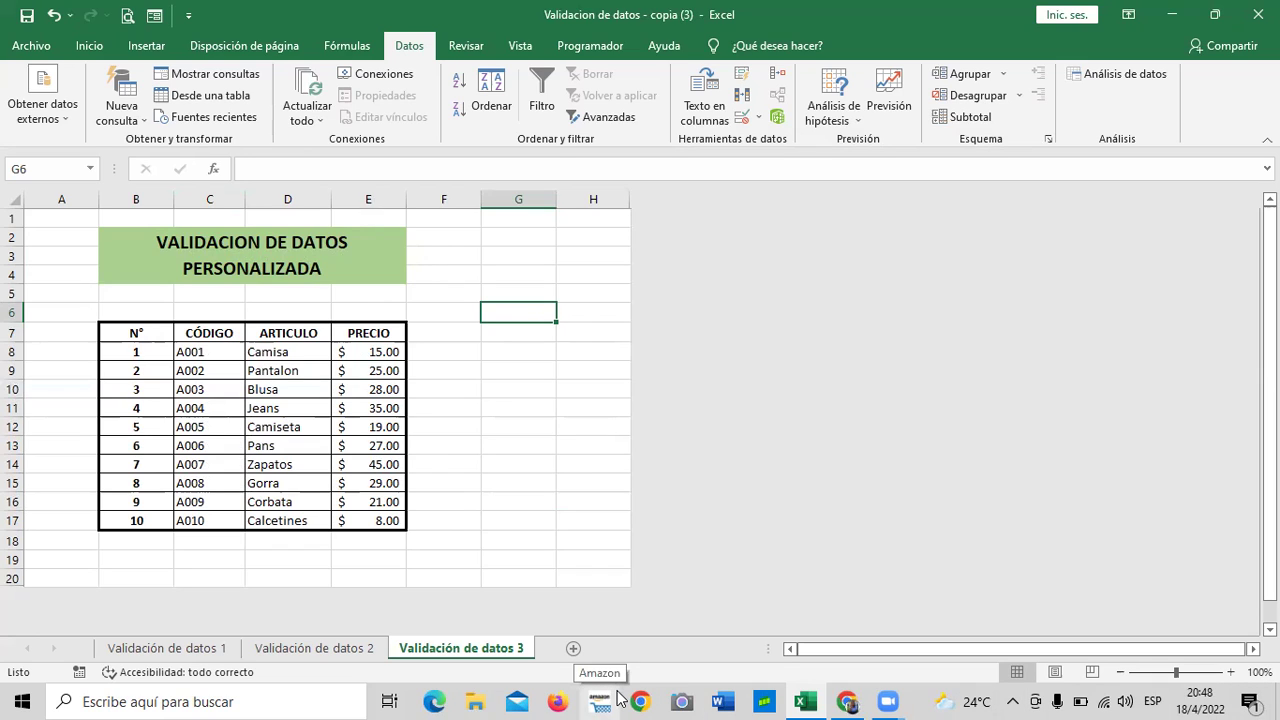
left_click(521, 407)
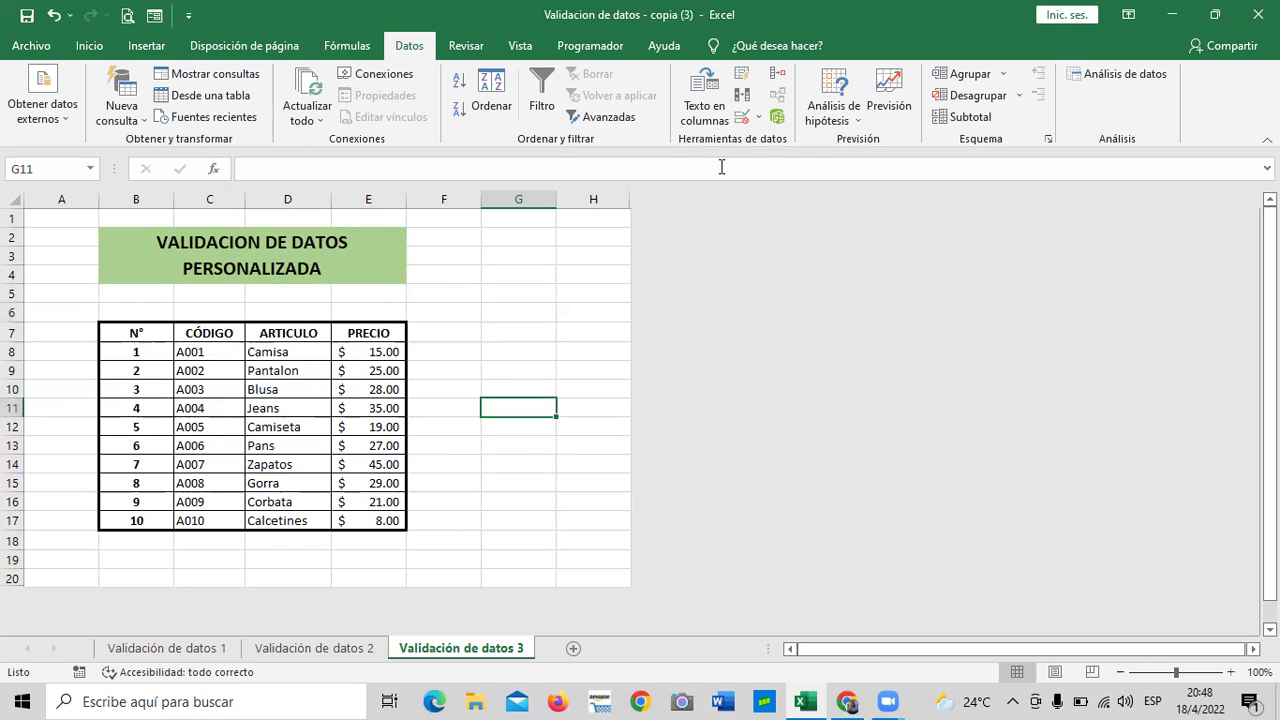
left_click(558, 294)
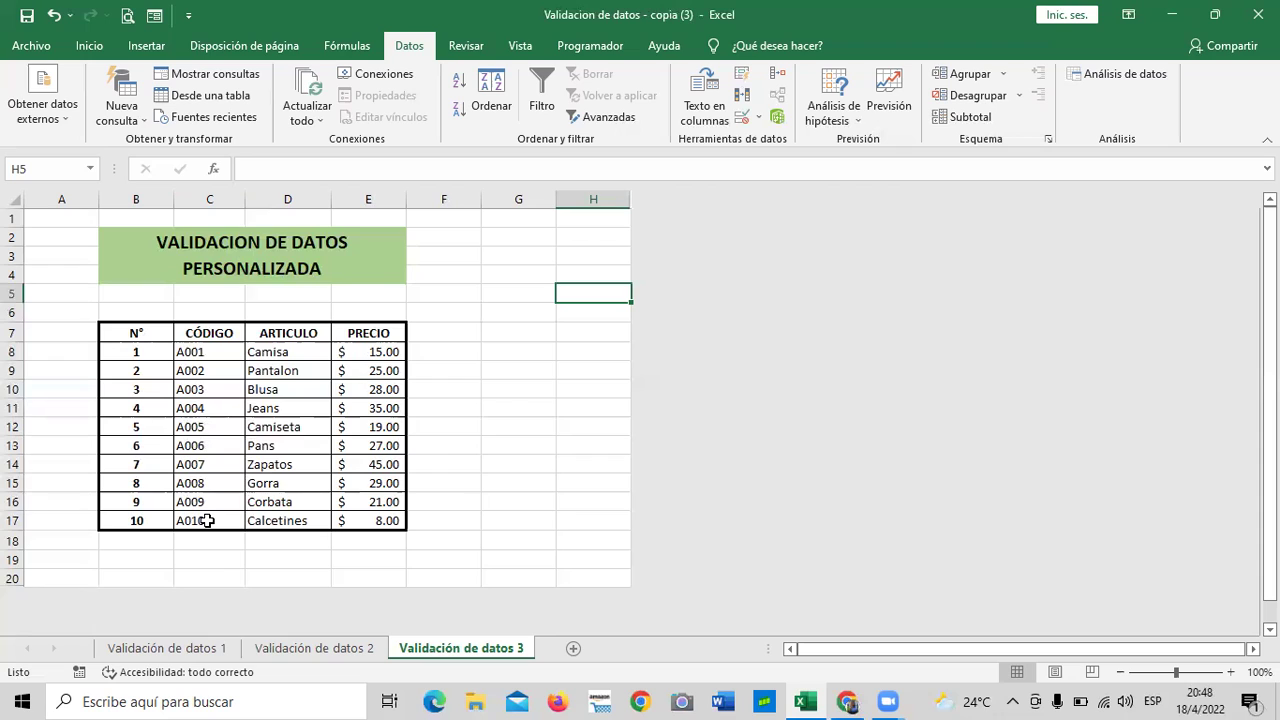
left_click(514, 409)
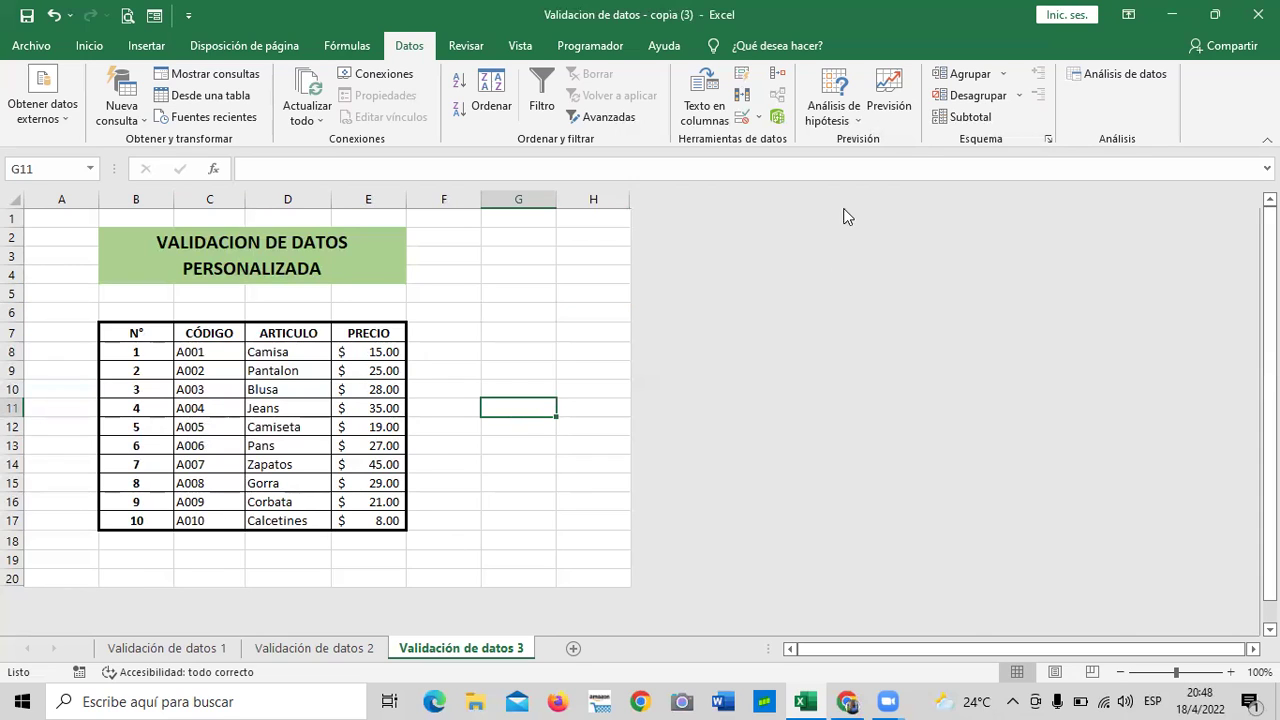
left_click(211, 197)
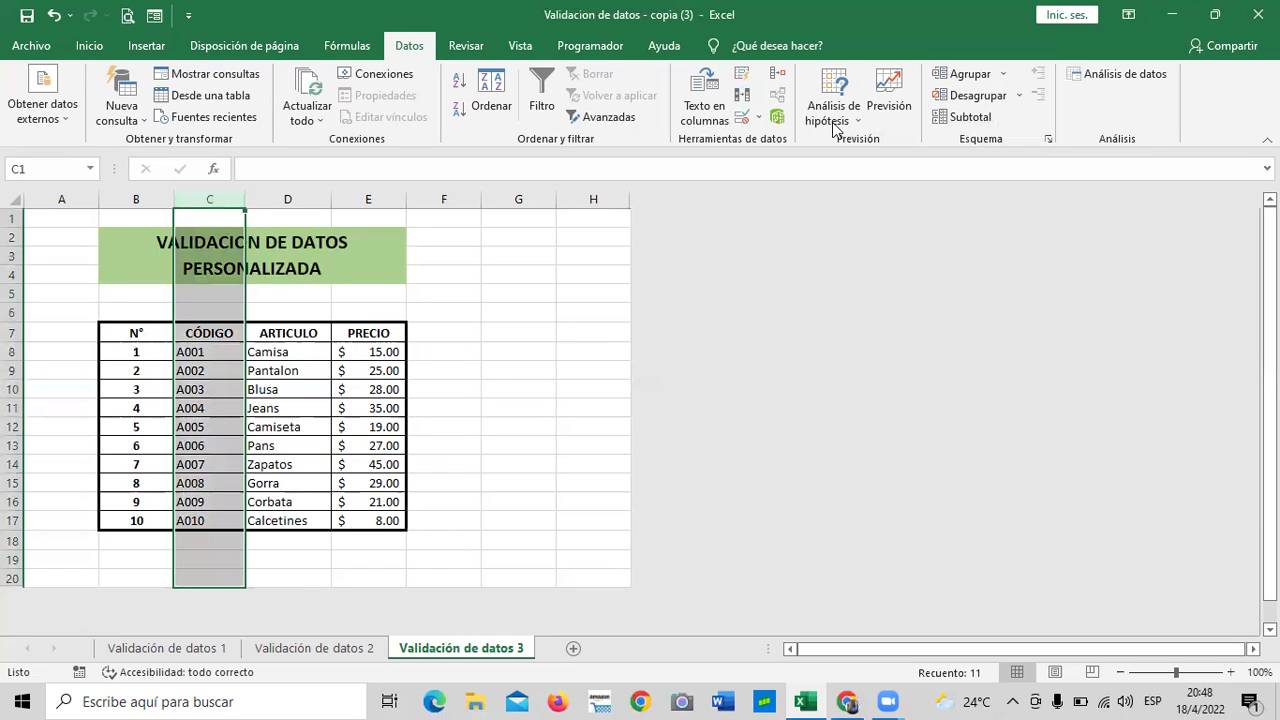
Step: Set column C's validation to Personalizada with the formula =contar.si(C:C;C1)=1
left_click(741, 118)
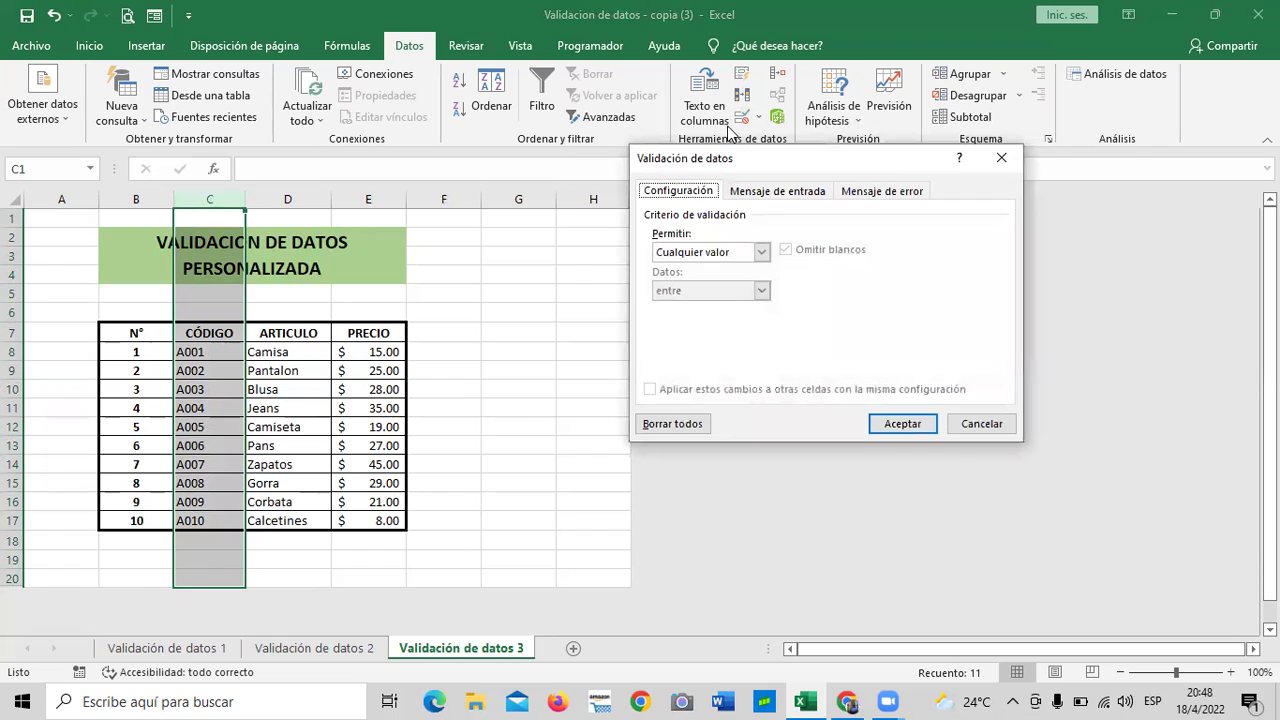
left_click(761, 252)
left_click(695, 356)
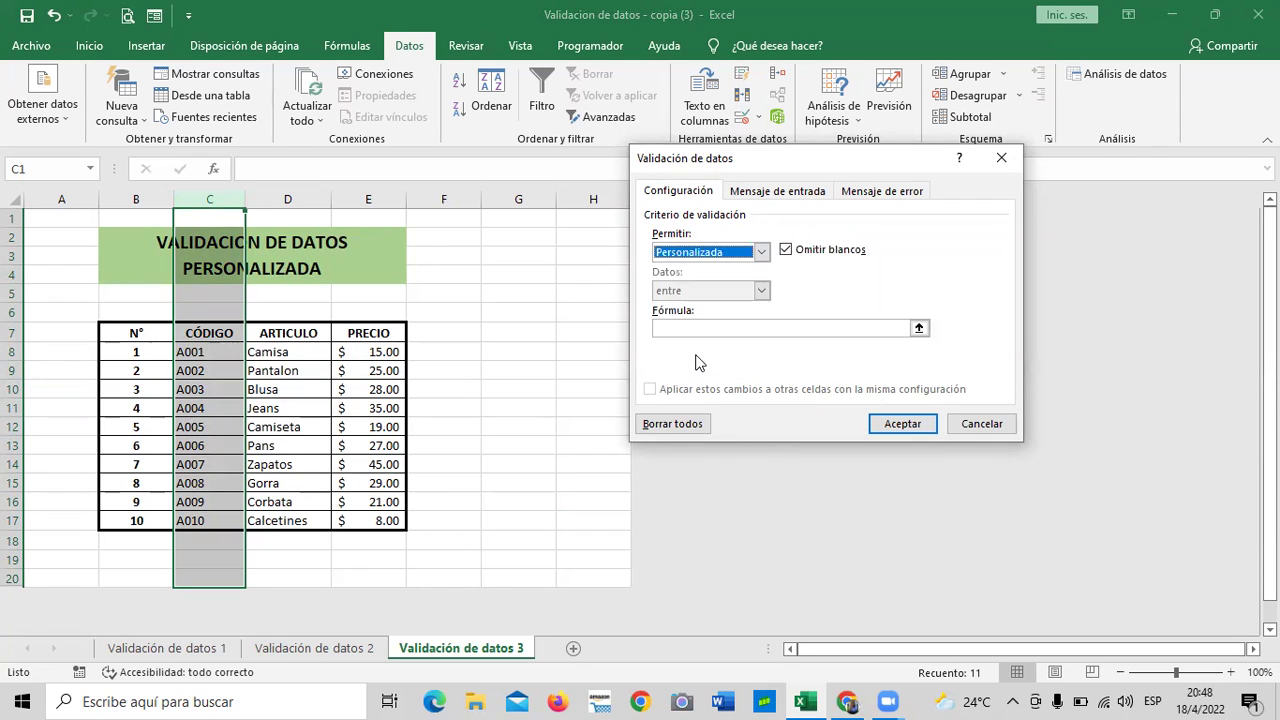
left_click(714, 328)
type("=")
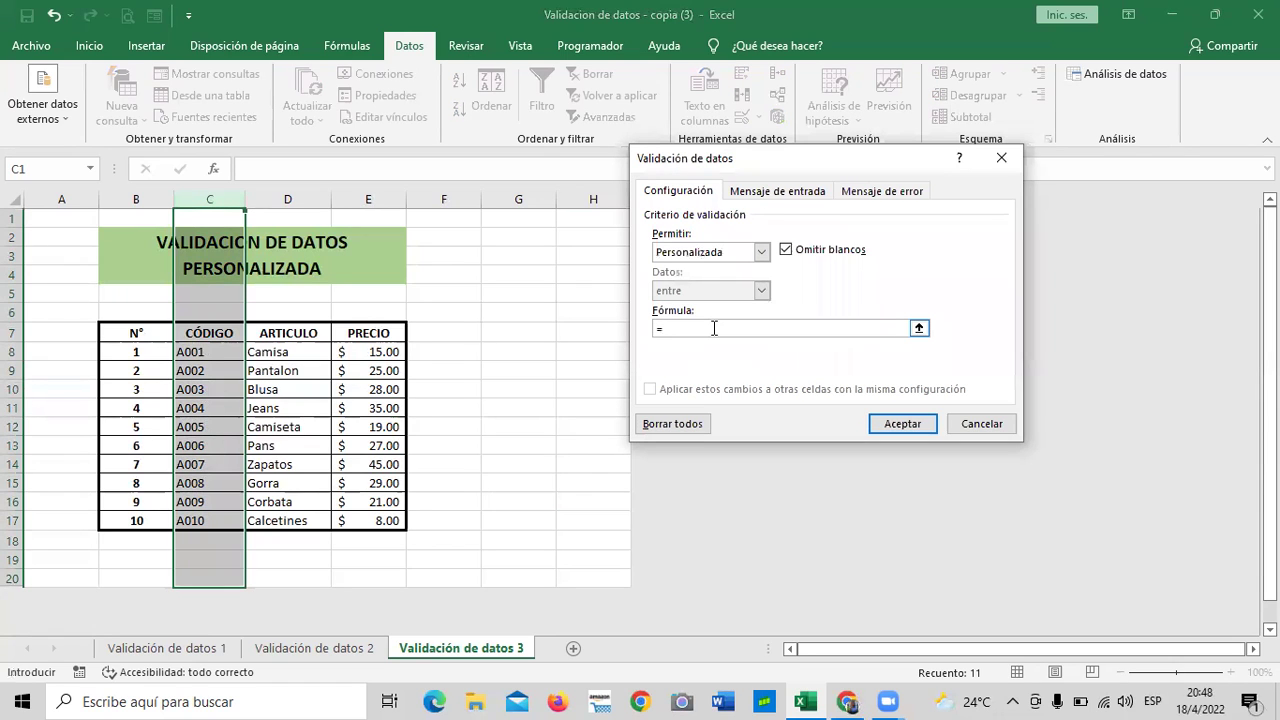
type("contar")
type(".si(")
type("C:")
type("C")
type(";")
type("C1")
type(")=")
type("1")
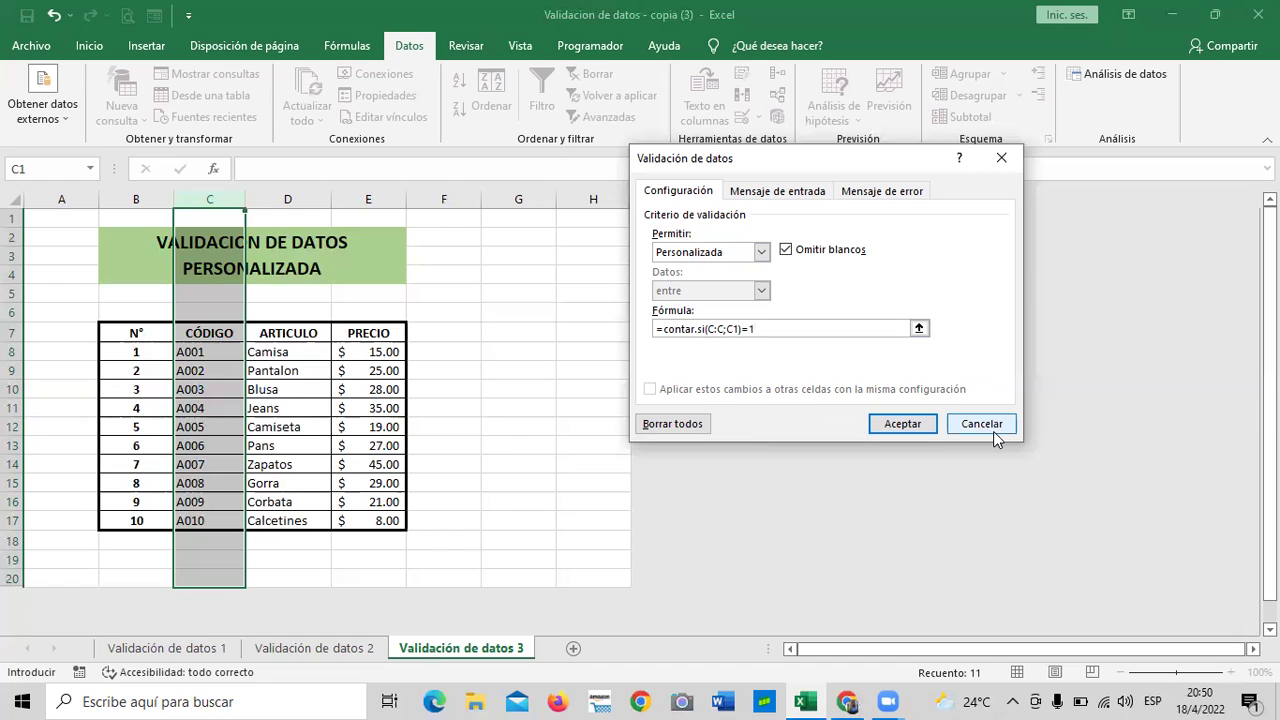
left_click(920, 422)
left_click(537, 366)
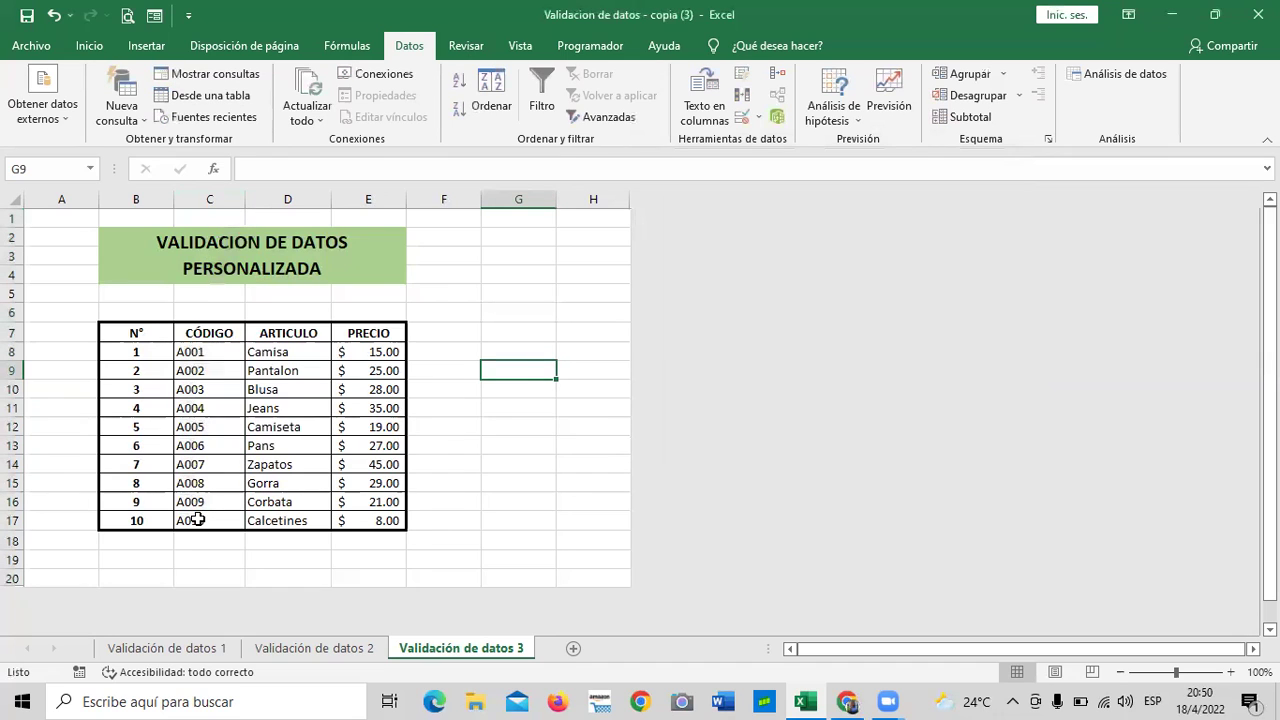
left_click(209, 484)
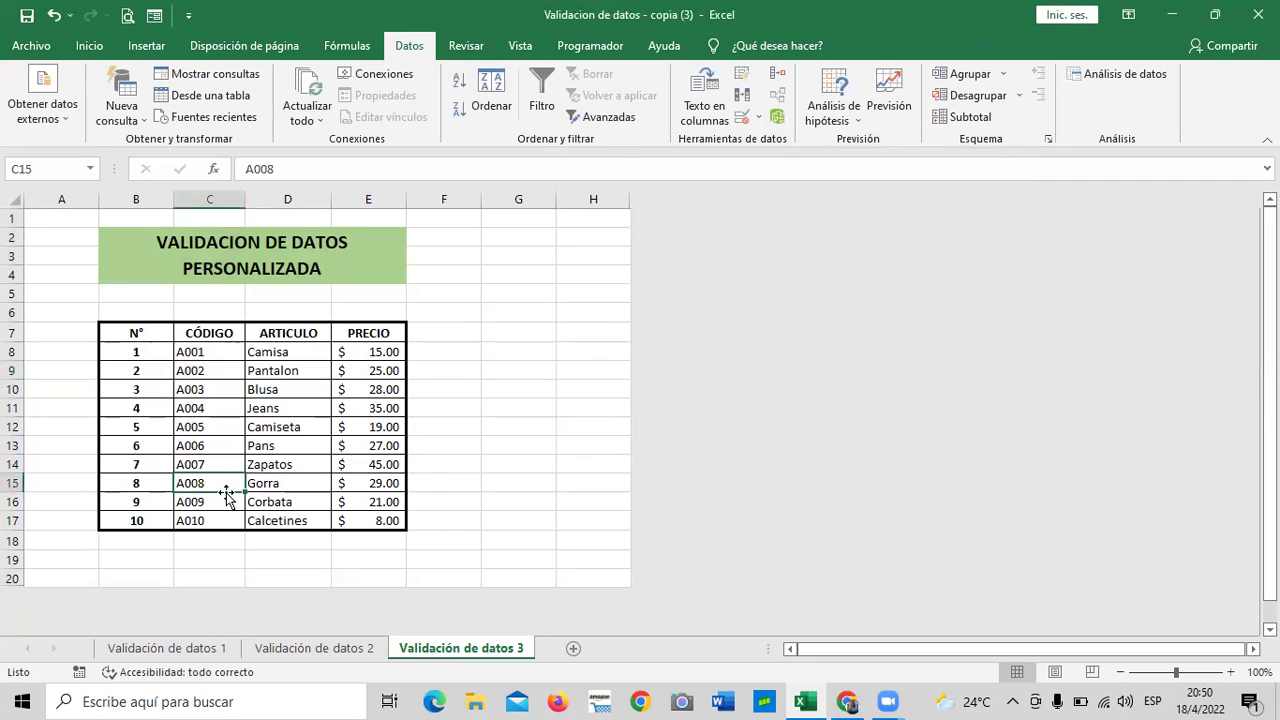
left_click(360, 166)
key("BackSpace")
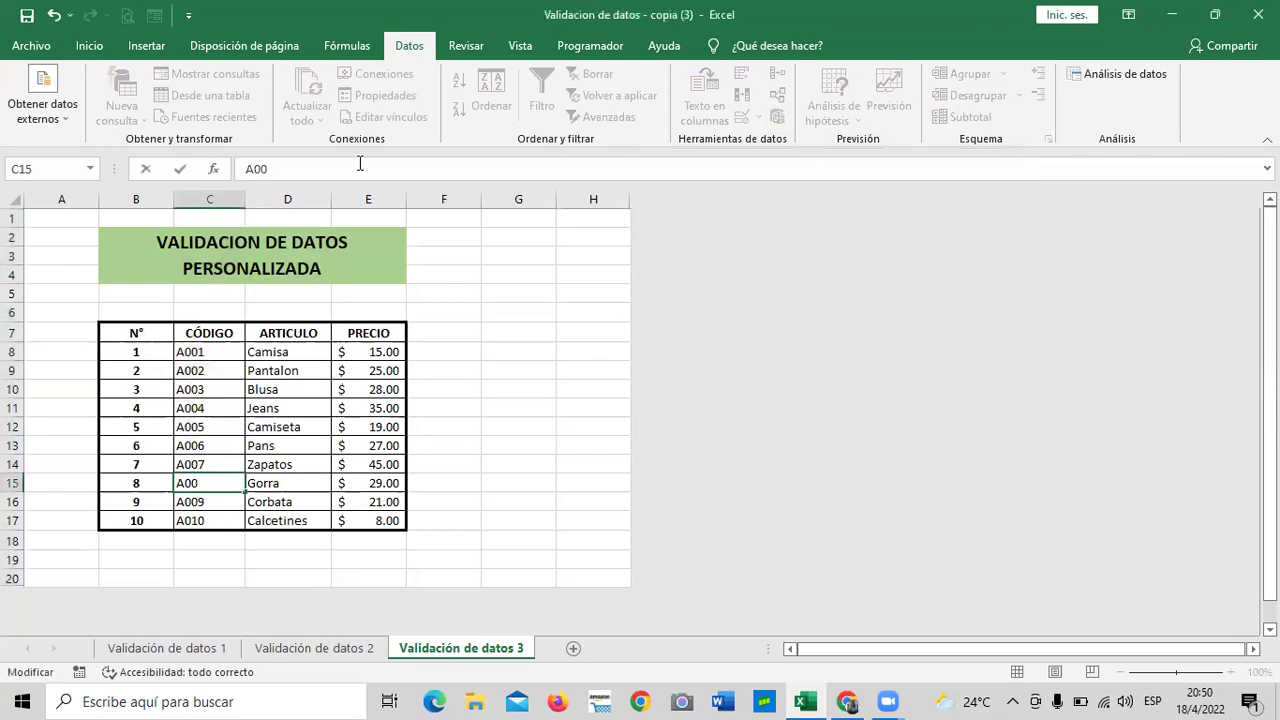
type("5")
key("Return")
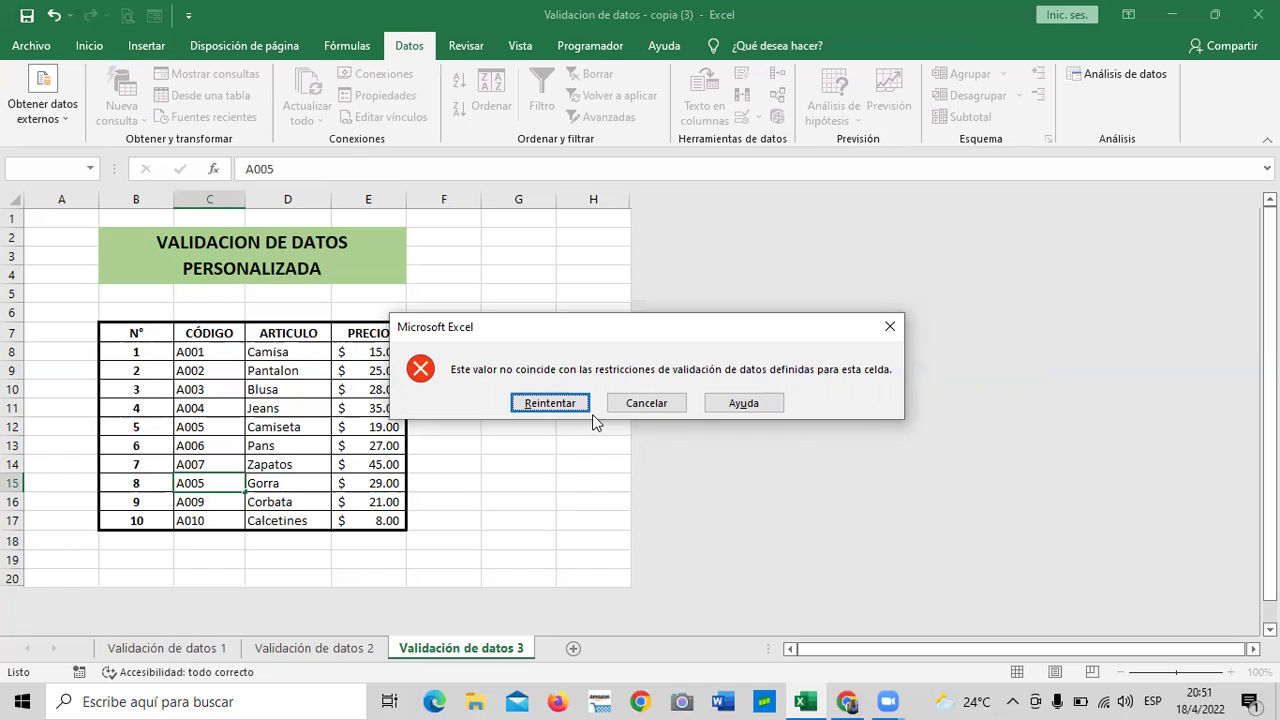
left_click(643, 403)
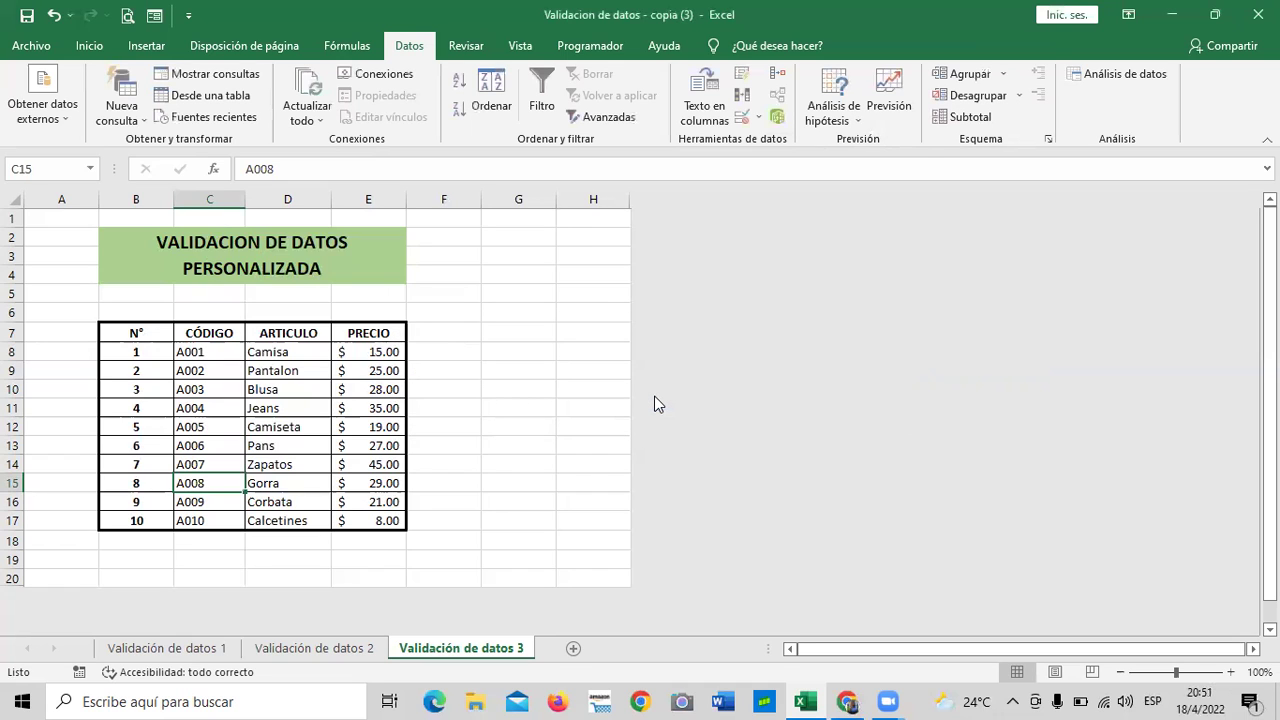
left_click(462, 465)
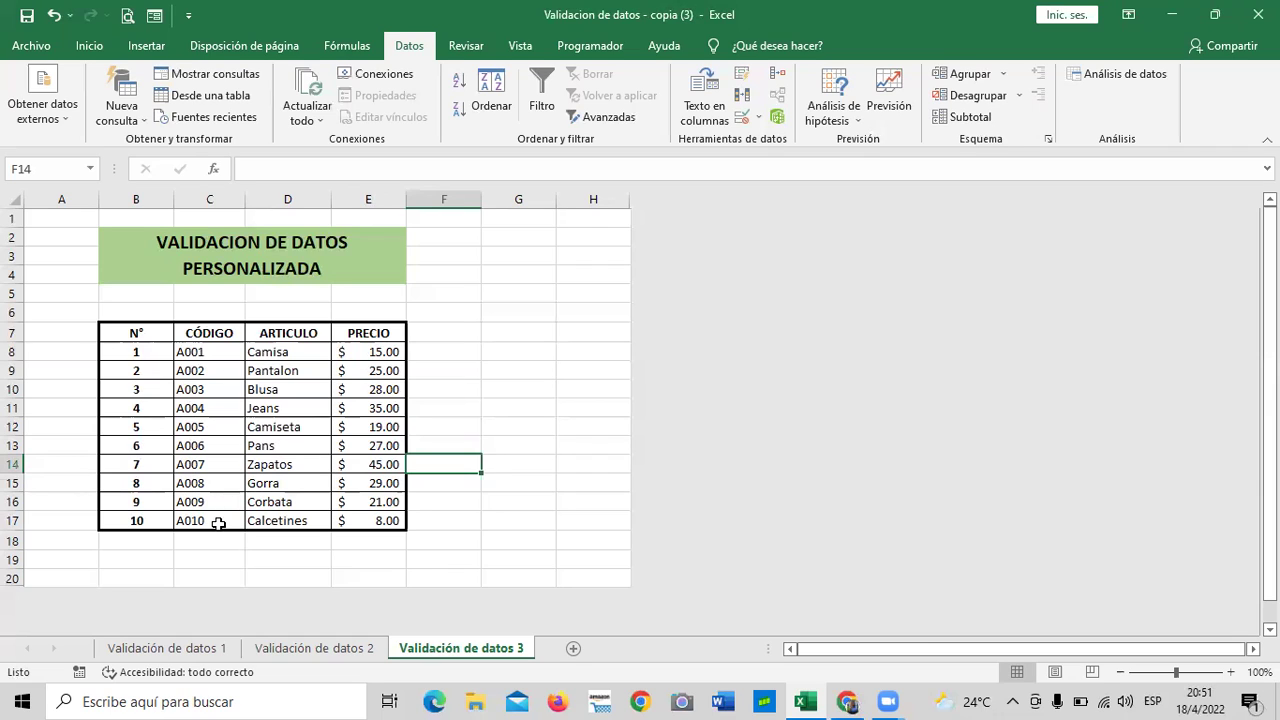
left_click(219, 521)
left_click(331, 172)
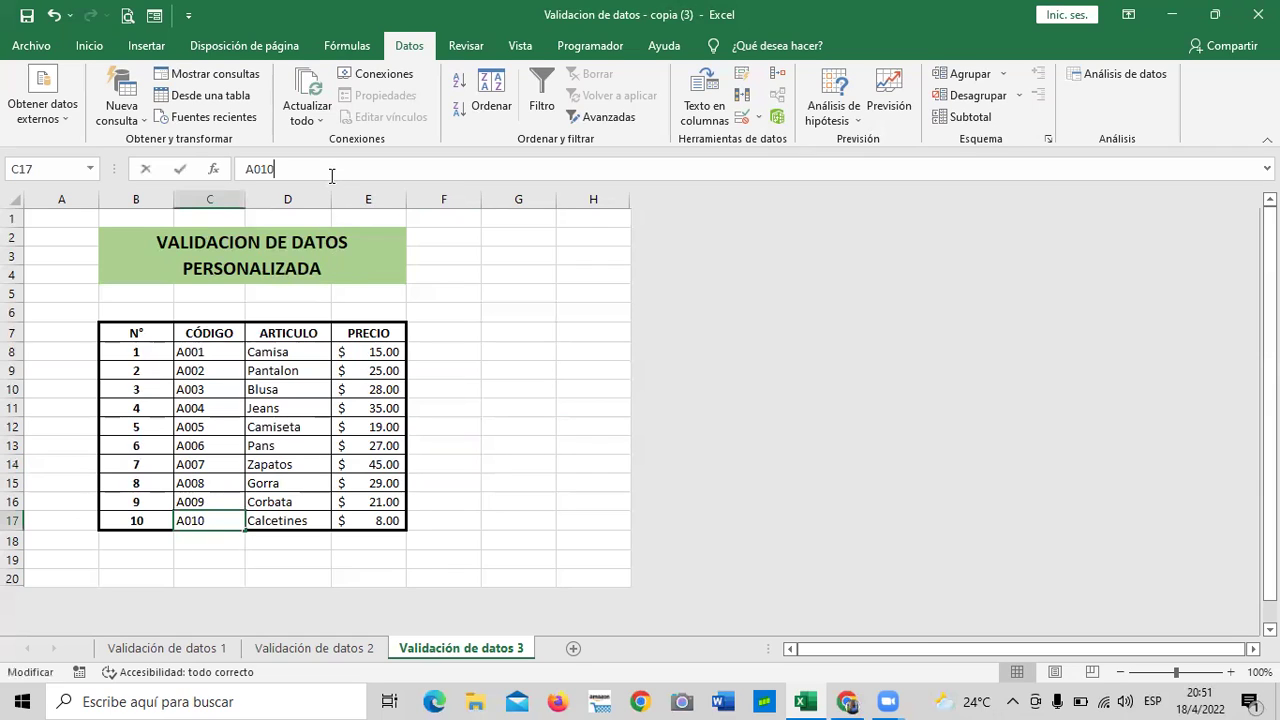
key("BackSpace")
key("BackSpace")
type("3")
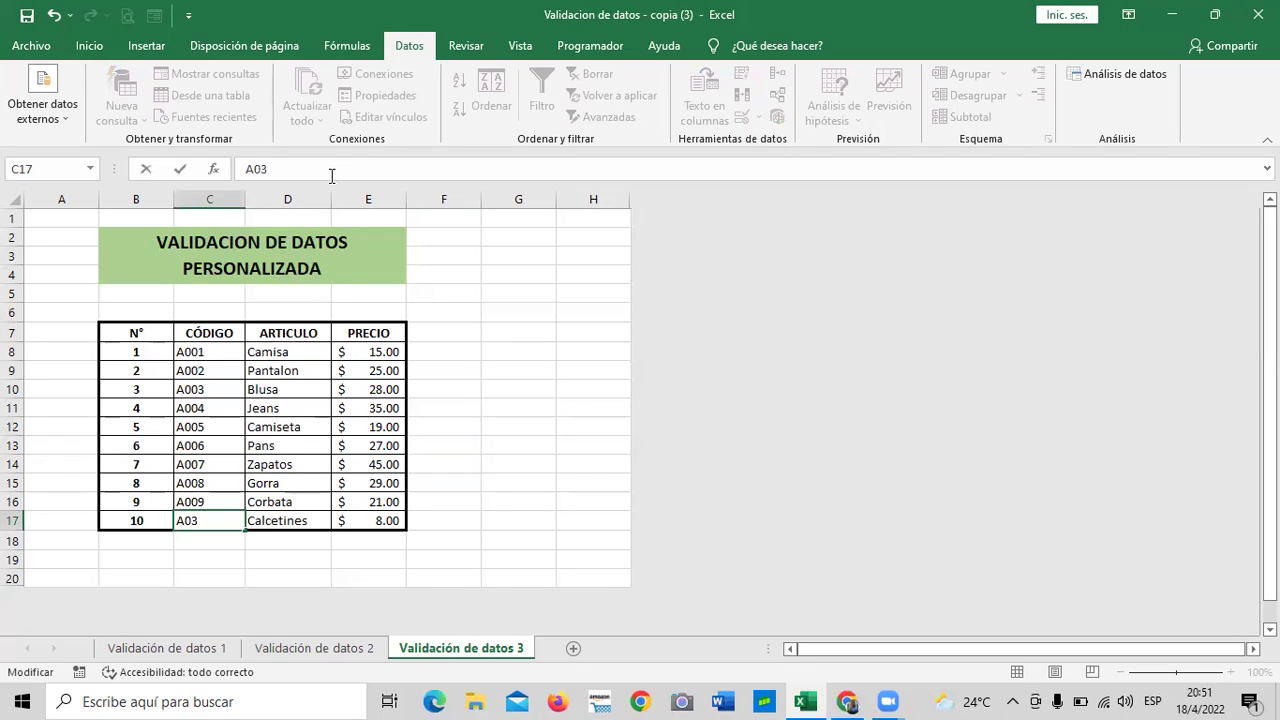
key("BackSpace")
type("0")
type("9")
key("Return")
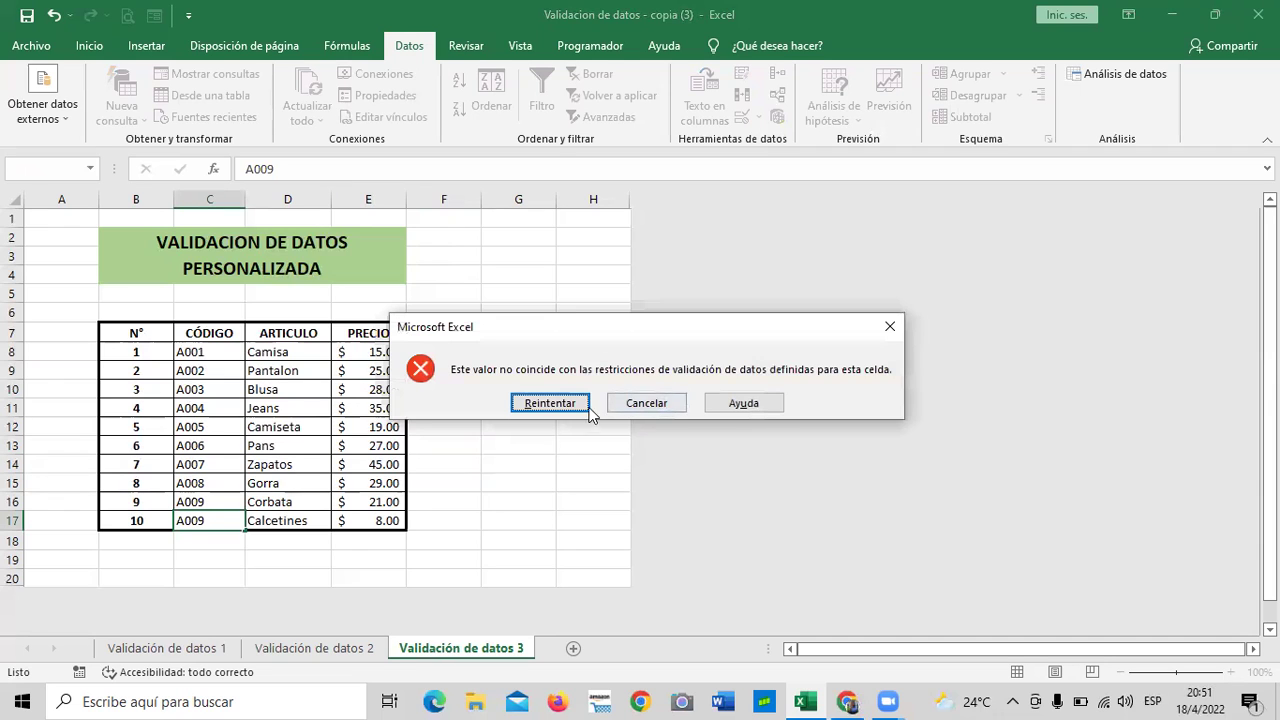
left_click(561, 396)
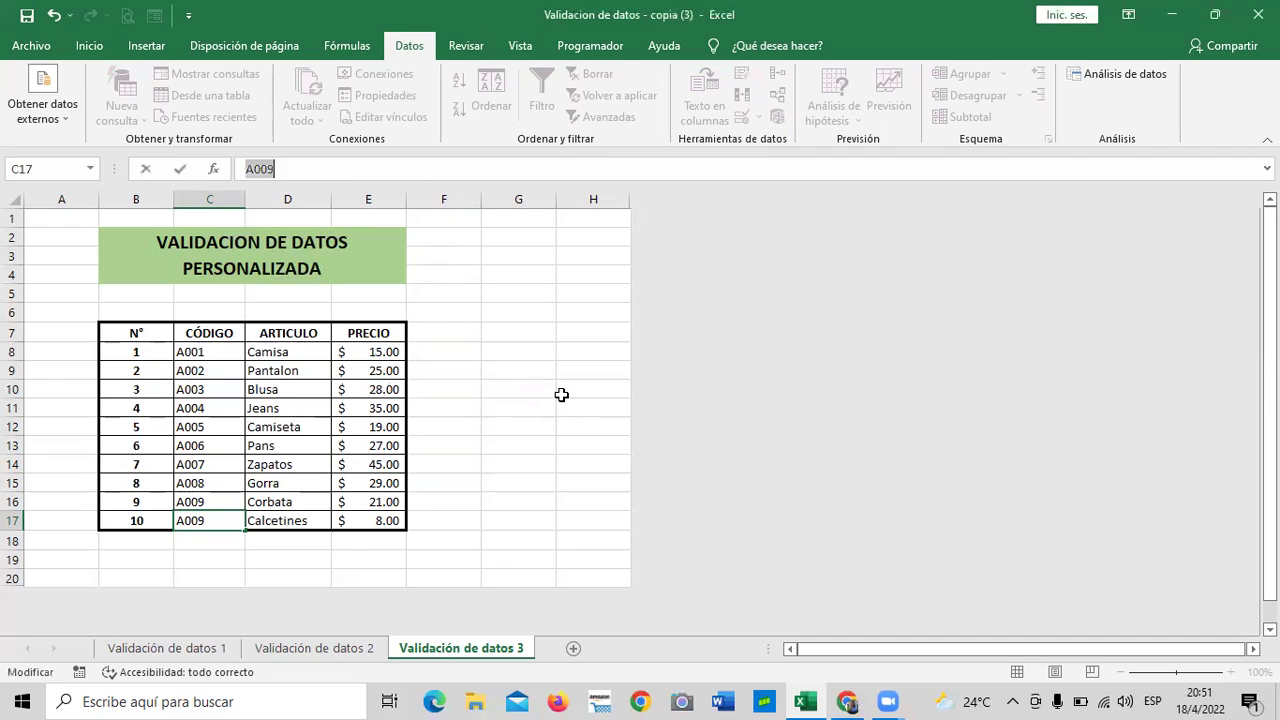
key("Return")
left_click(630, 401)
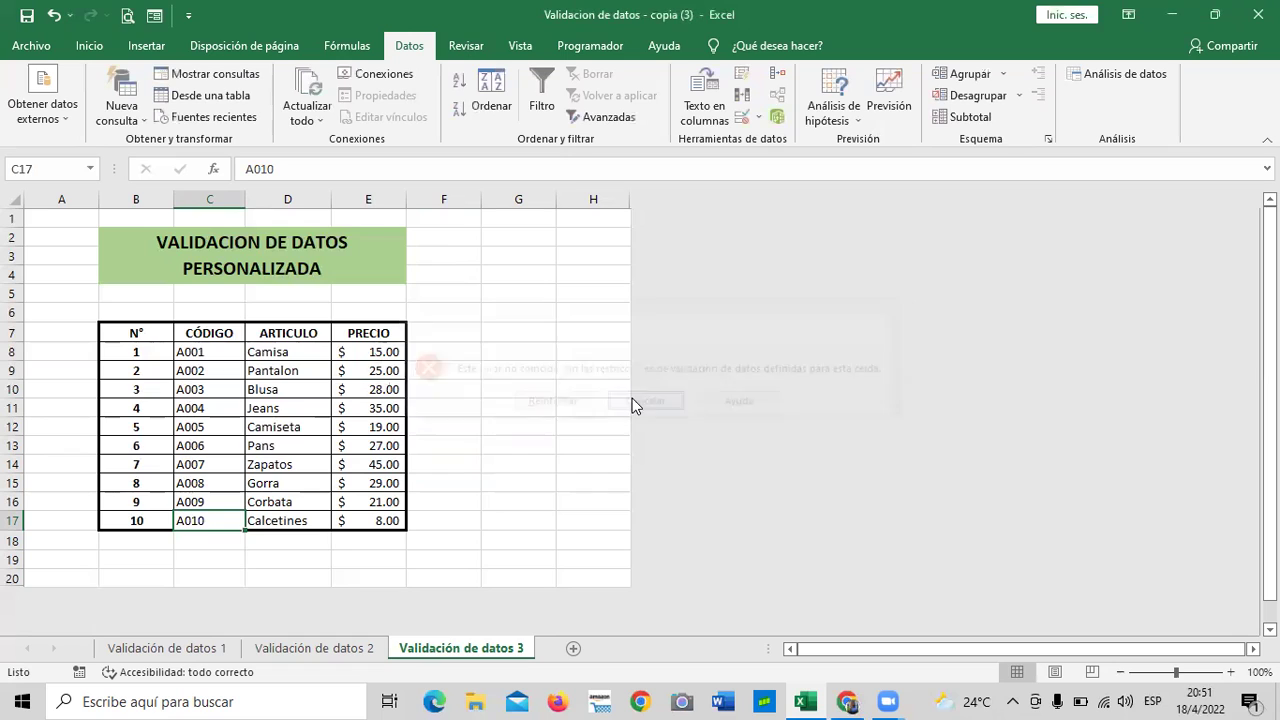
left_click(570, 368)
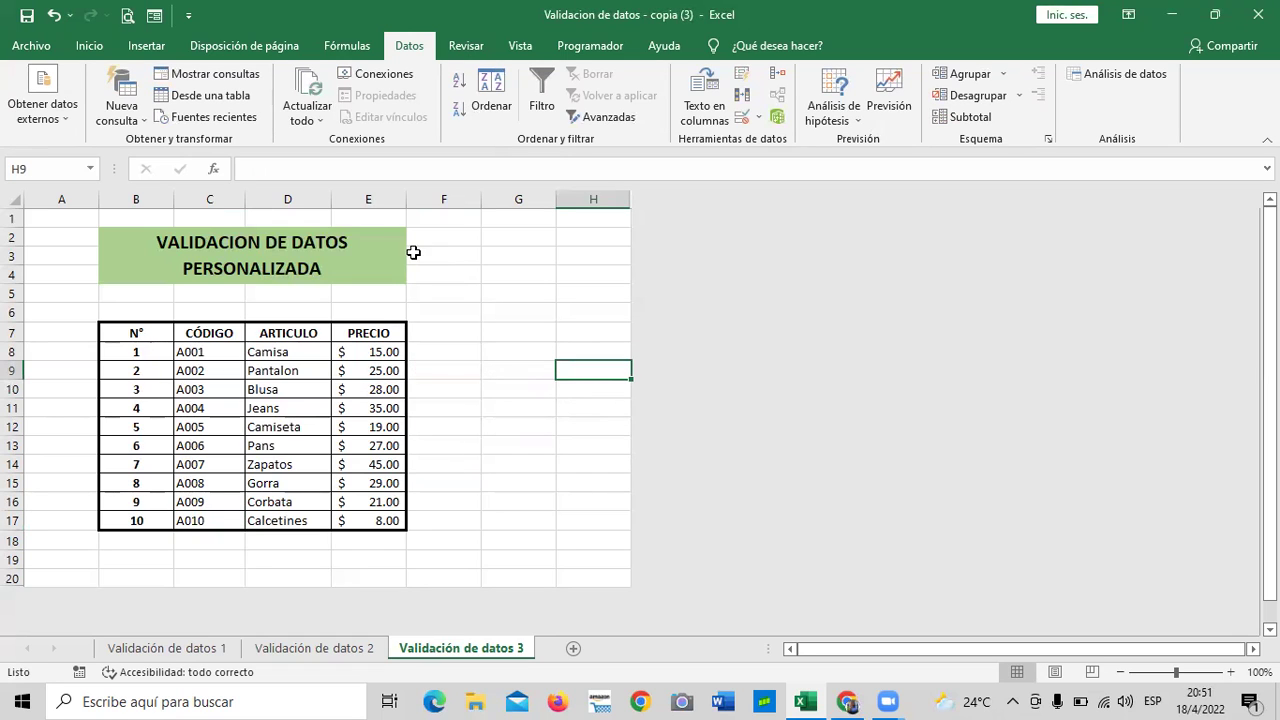
left_click(204, 520)
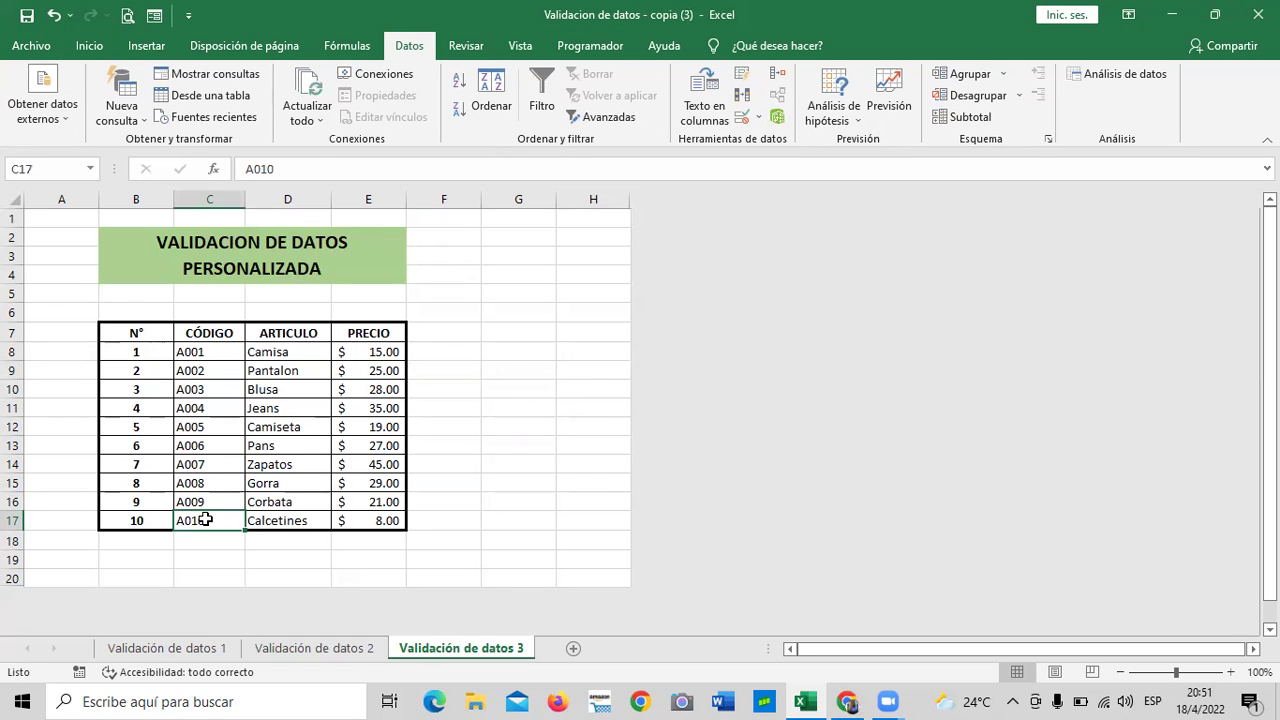
left_click(563, 500)
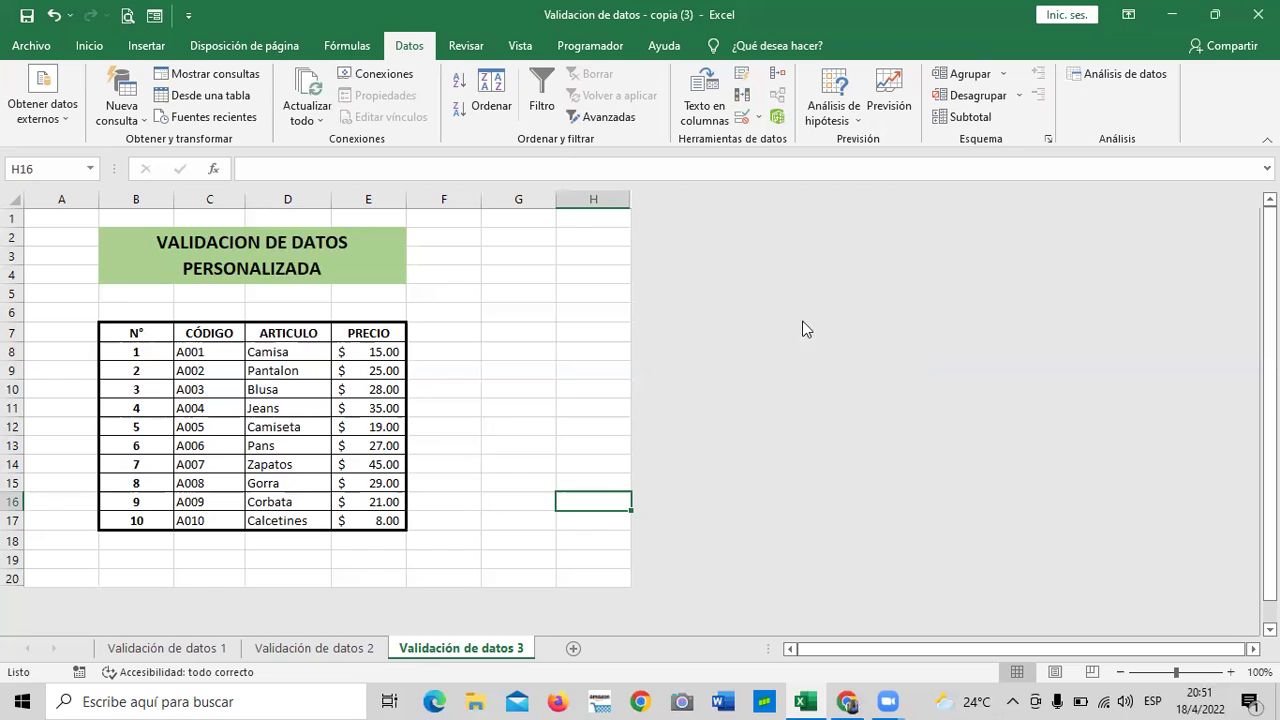
Step: Check the validation settings on the Camisa cell D8 without changing them
left_click(512, 351)
left_click(312, 405)
left_click(287, 489)
left_click(280, 385)
left_click(276, 352)
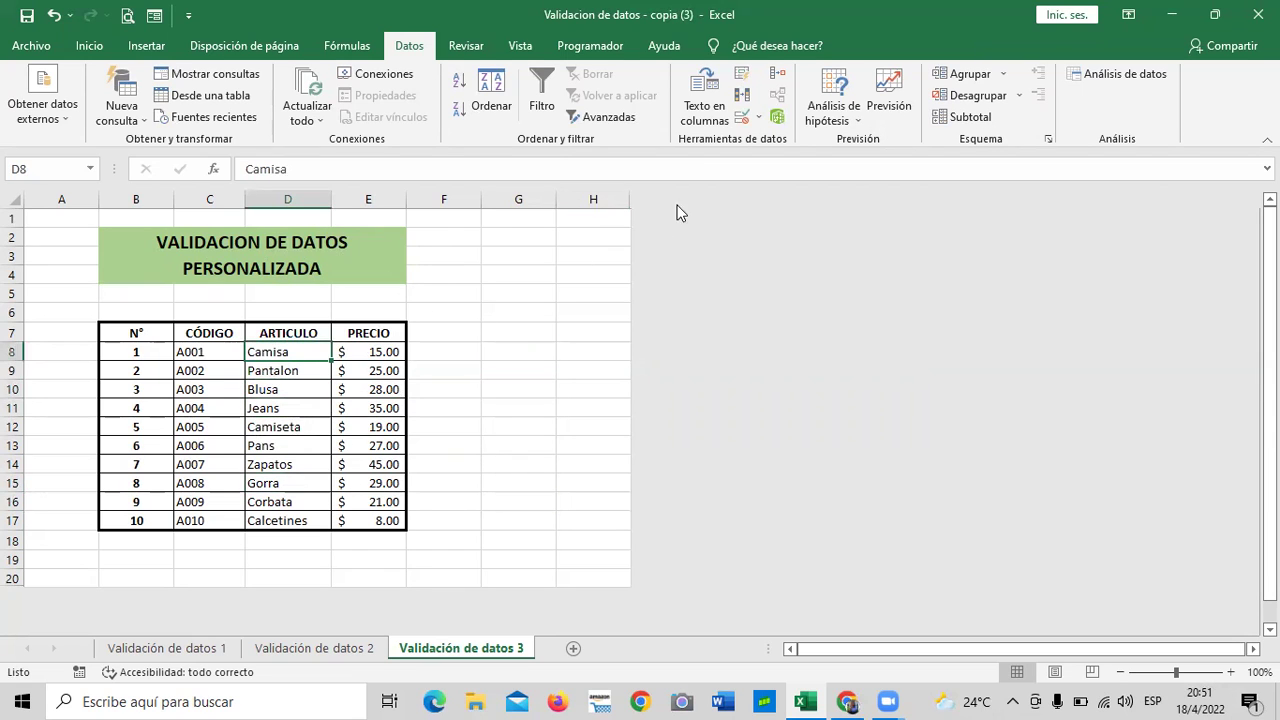
left_click(744, 118)
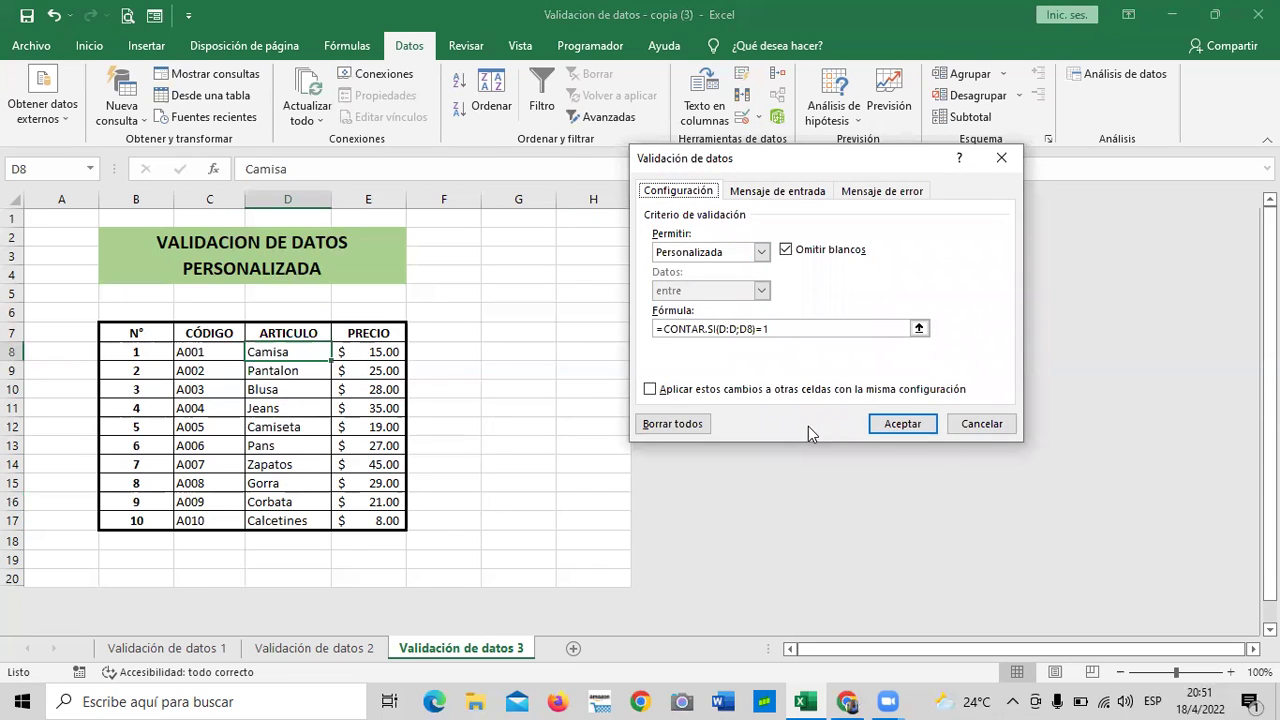
left_click(960, 425)
Step: Clear all validation from the ARTICULO column D
left_click(562, 408)
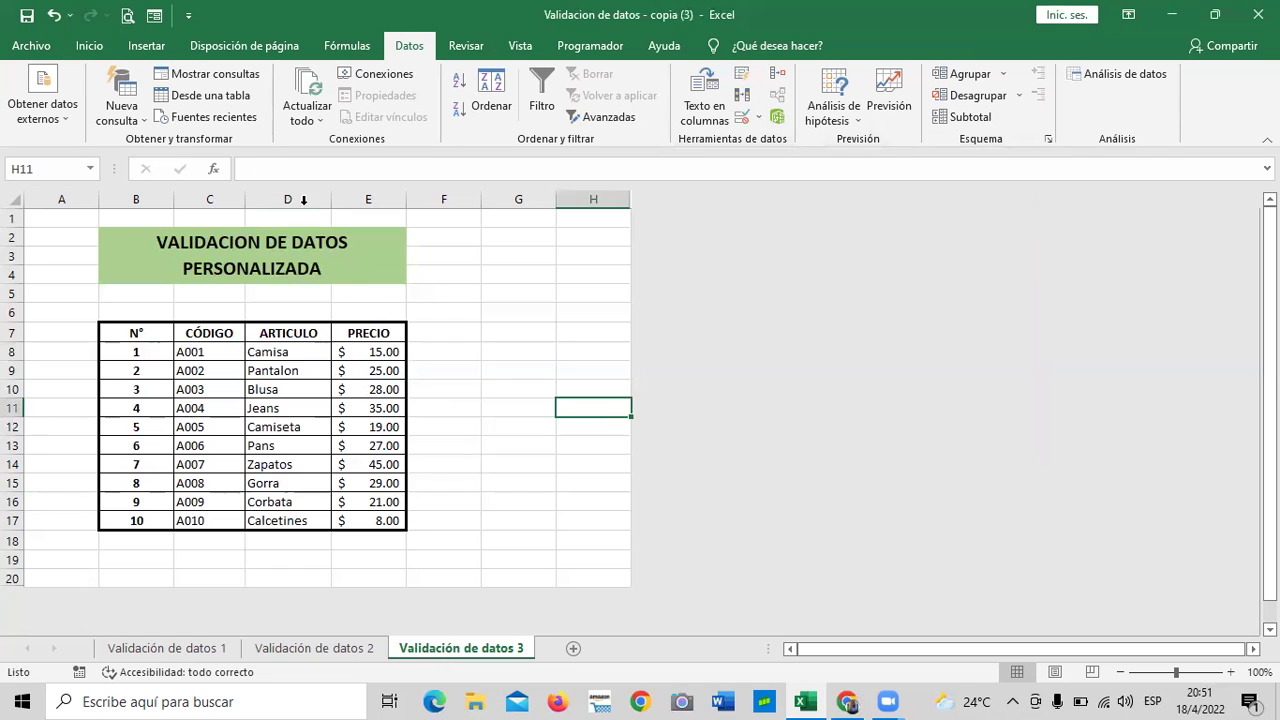
left_click(303, 200)
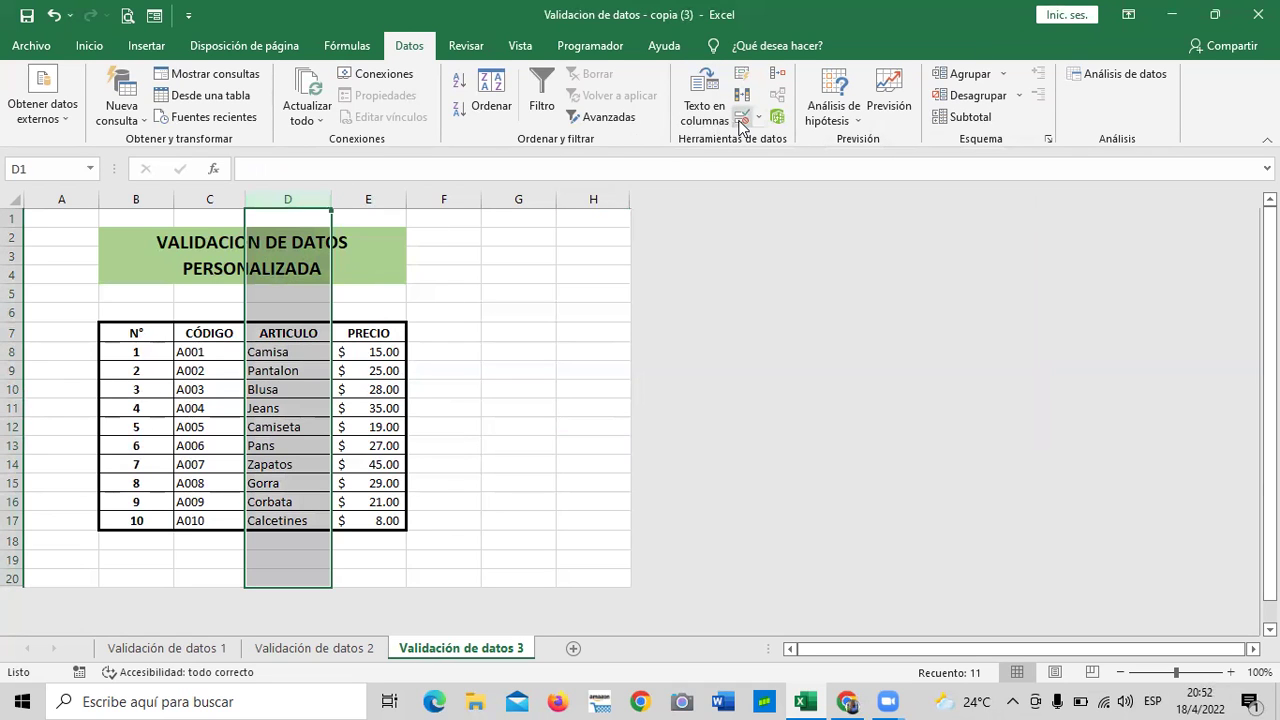
left_click(741, 119)
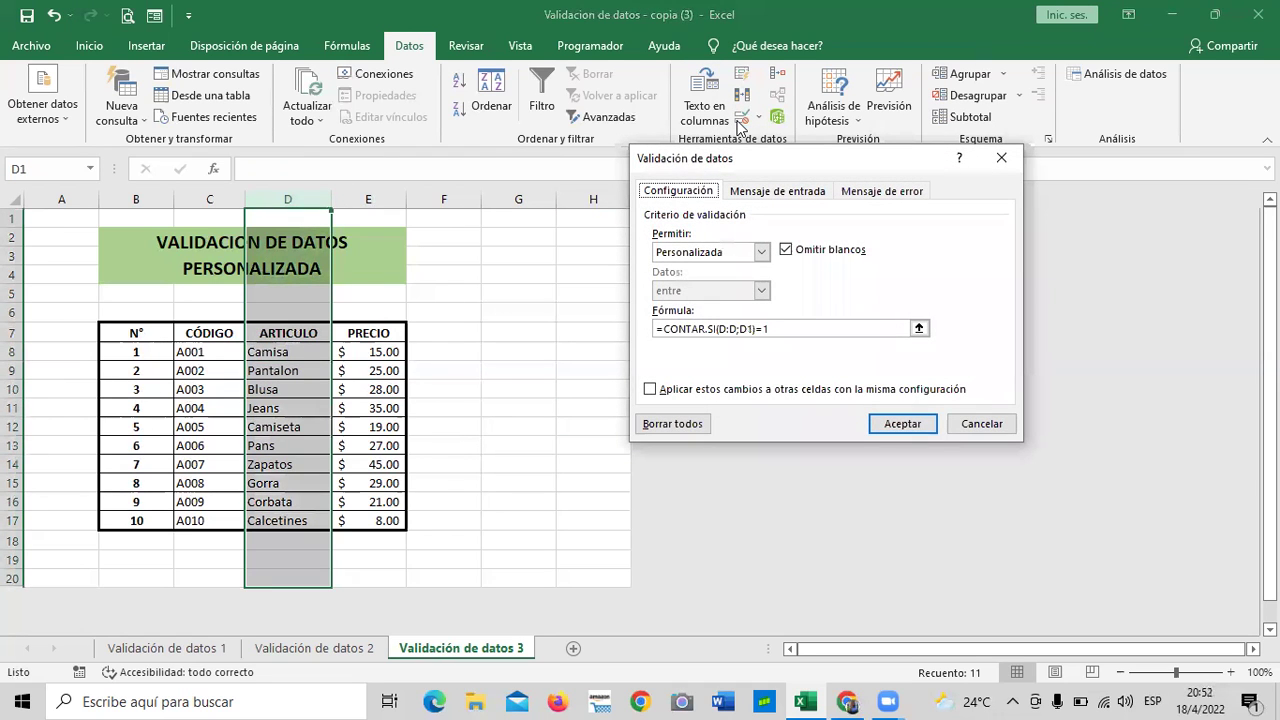
left_click(687, 426)
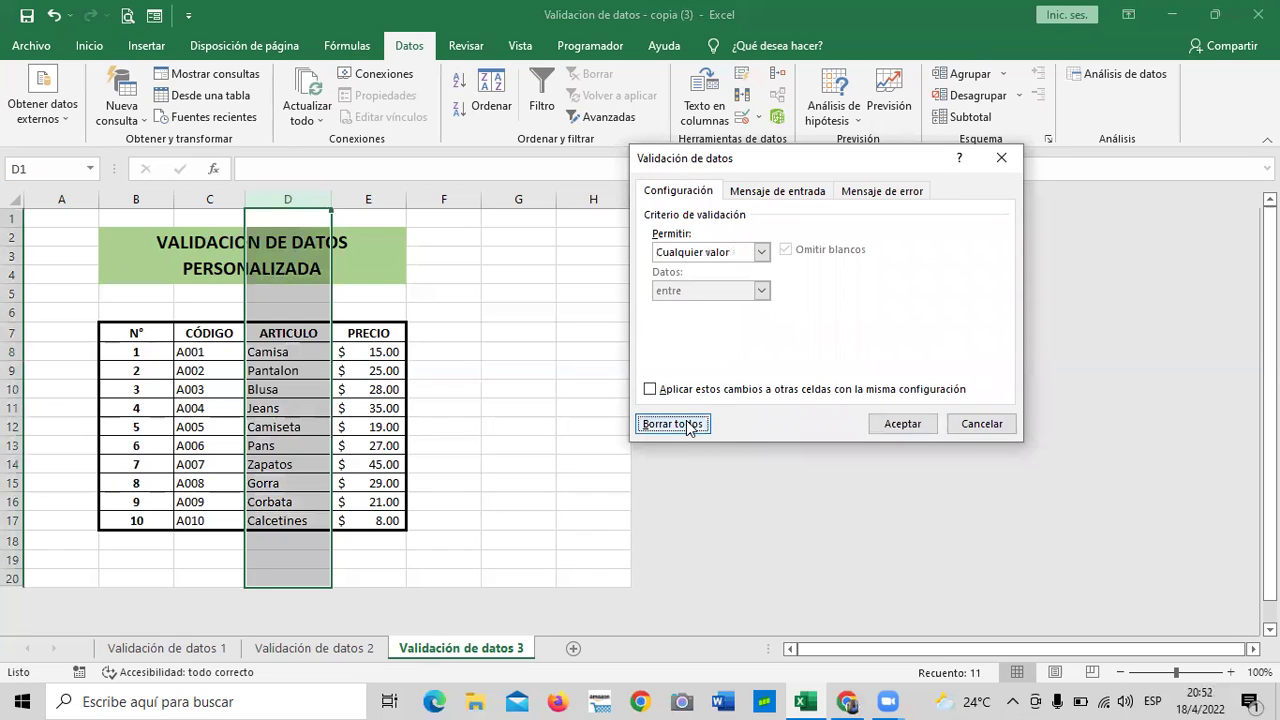
left_click(900, 424)
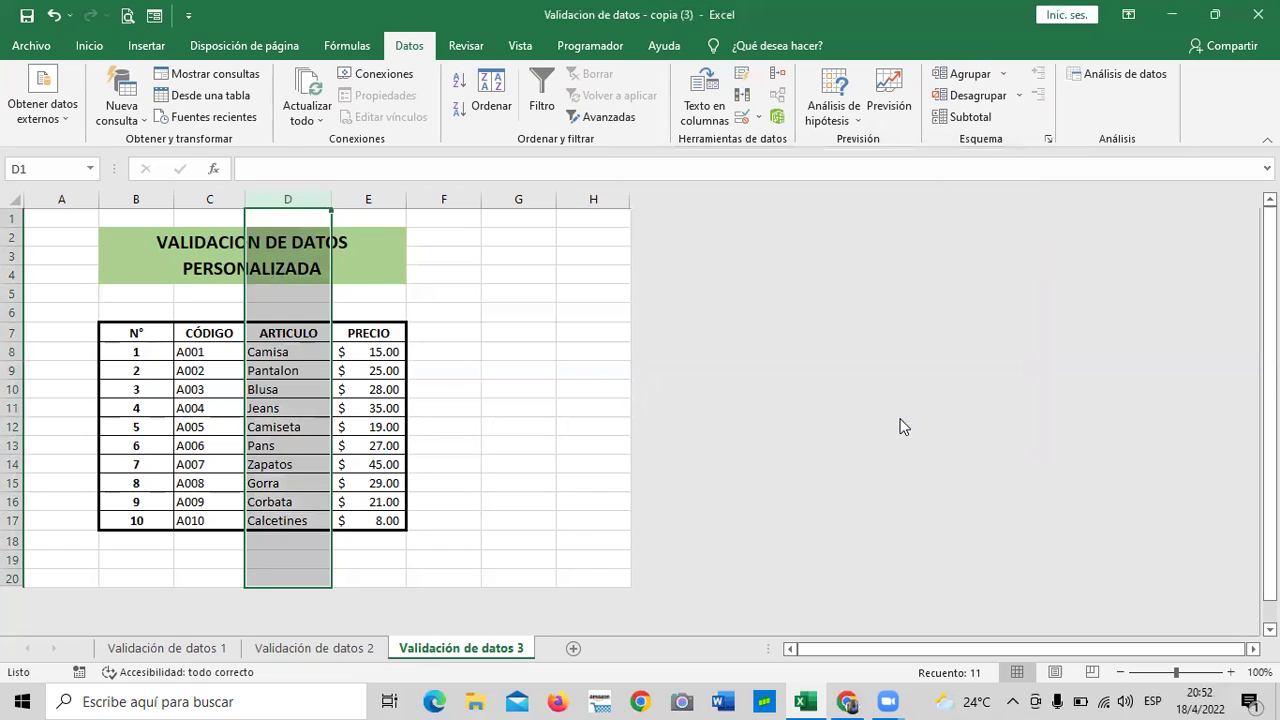
Step: Reselect column D and bring back its Validación de datos dialog
left_click(518, 350)
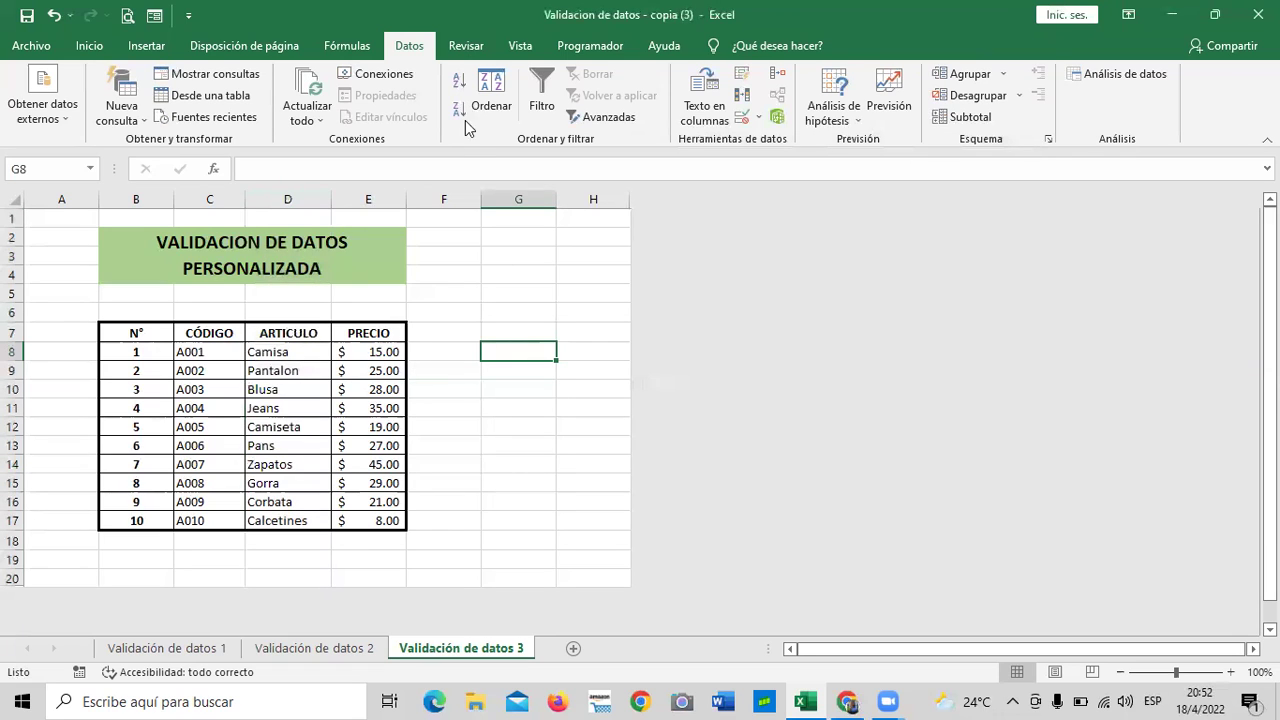
left_click_drag(546, 440, 537, 420)
left_click(489, 523)
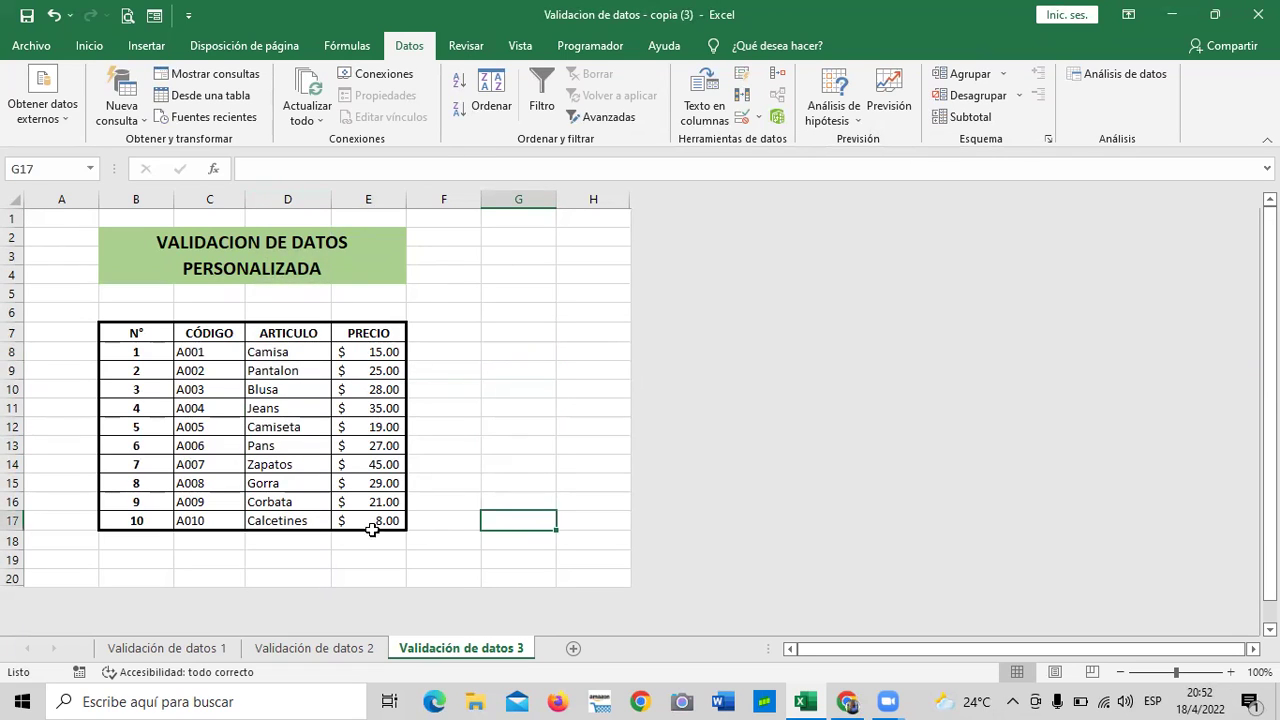
left_click(285, 370)
left_click(287, 520)
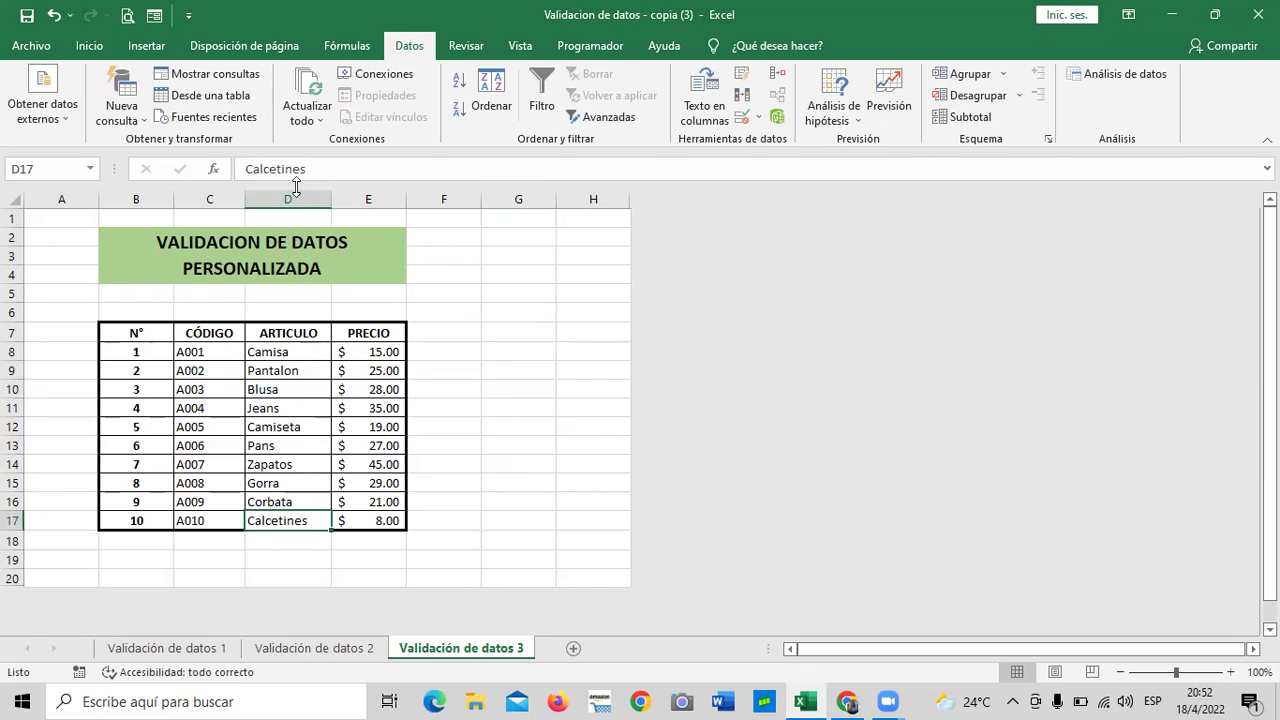
left_click(491, 226)
left_click(294, 196)
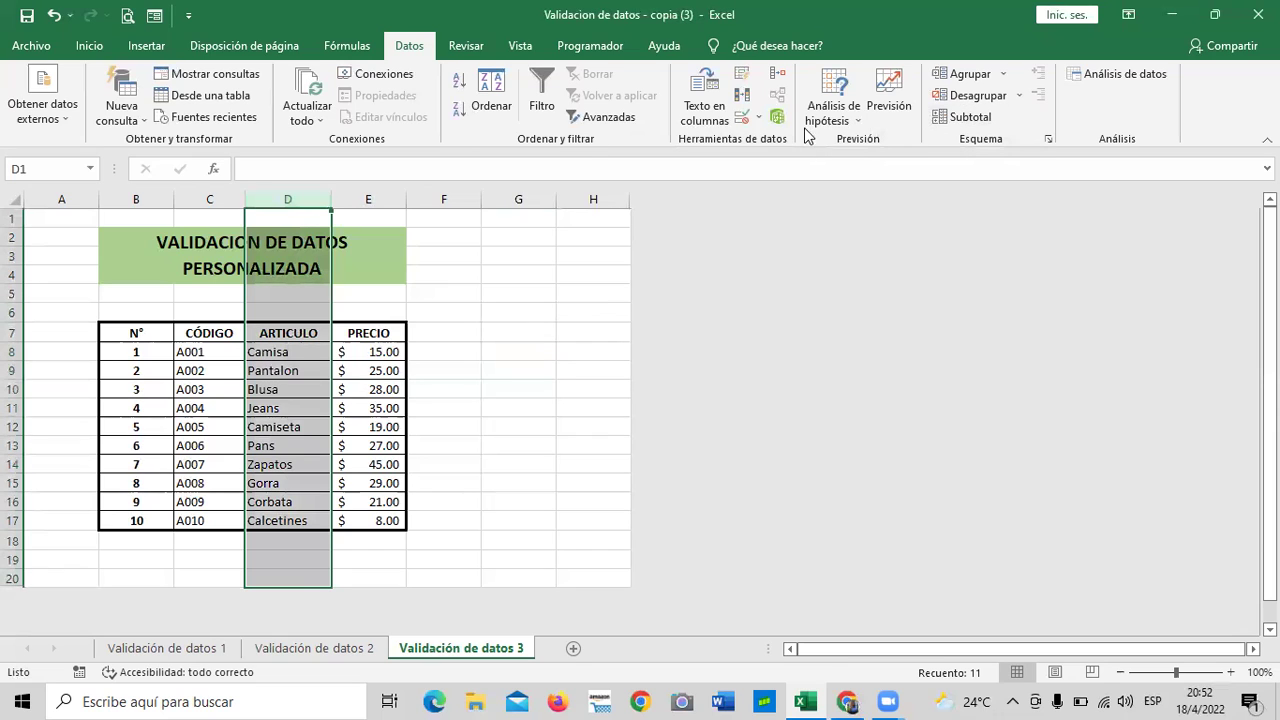
left_click(743, 118)
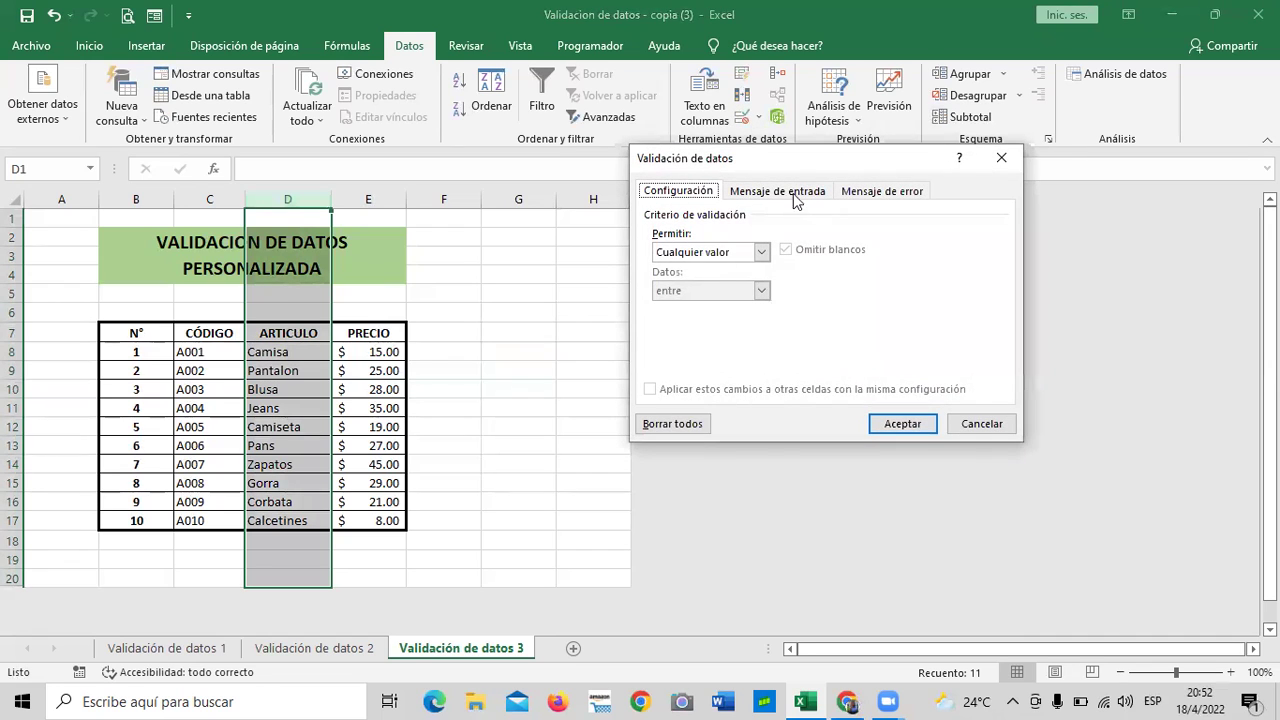
left_click_drag(815, 167, 781, 167)
Step: Choose Personalizada and enter a =contar.si duplicate-check formula for column D
left_click(726, 252)
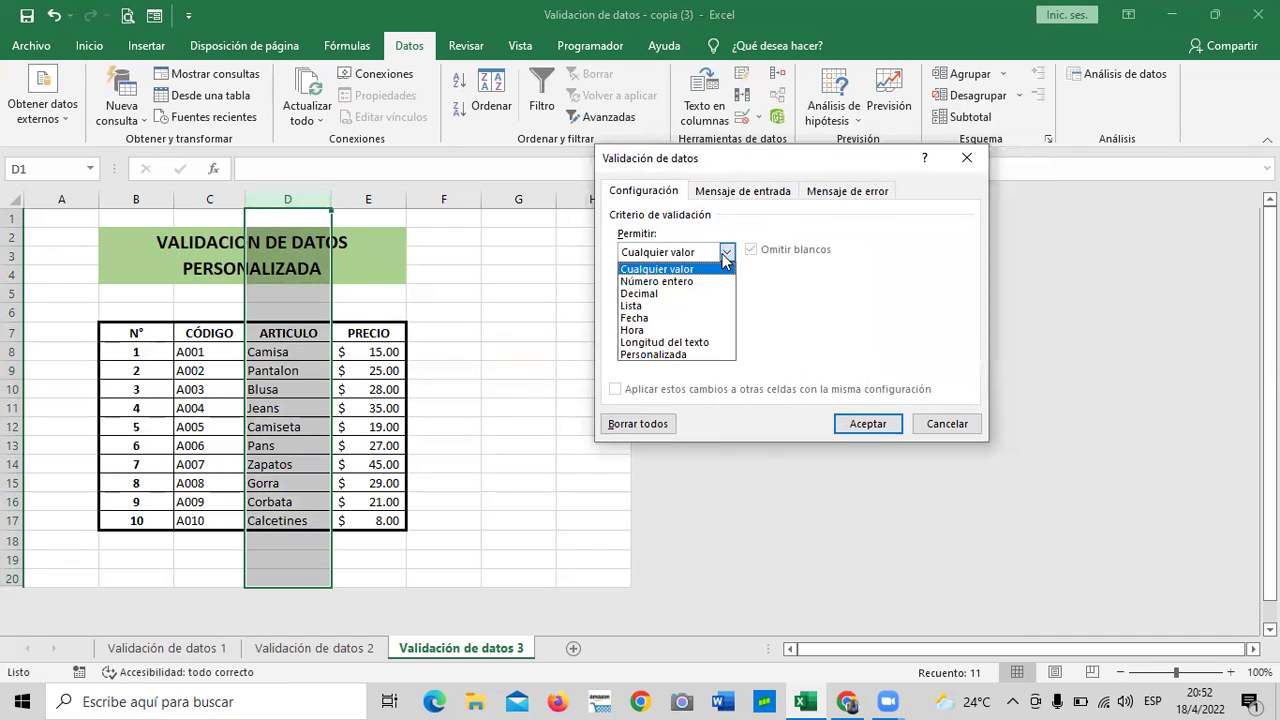
left_click(684, 355)
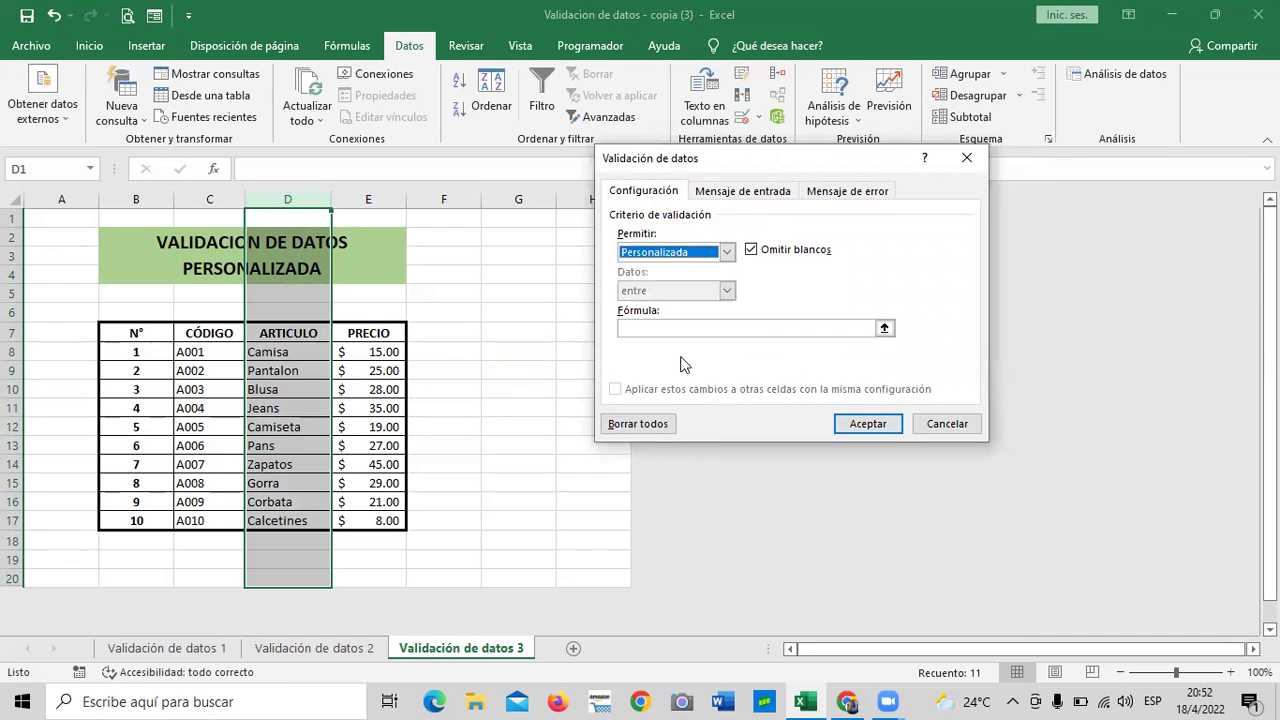
left_click(733, 329)
type("=")
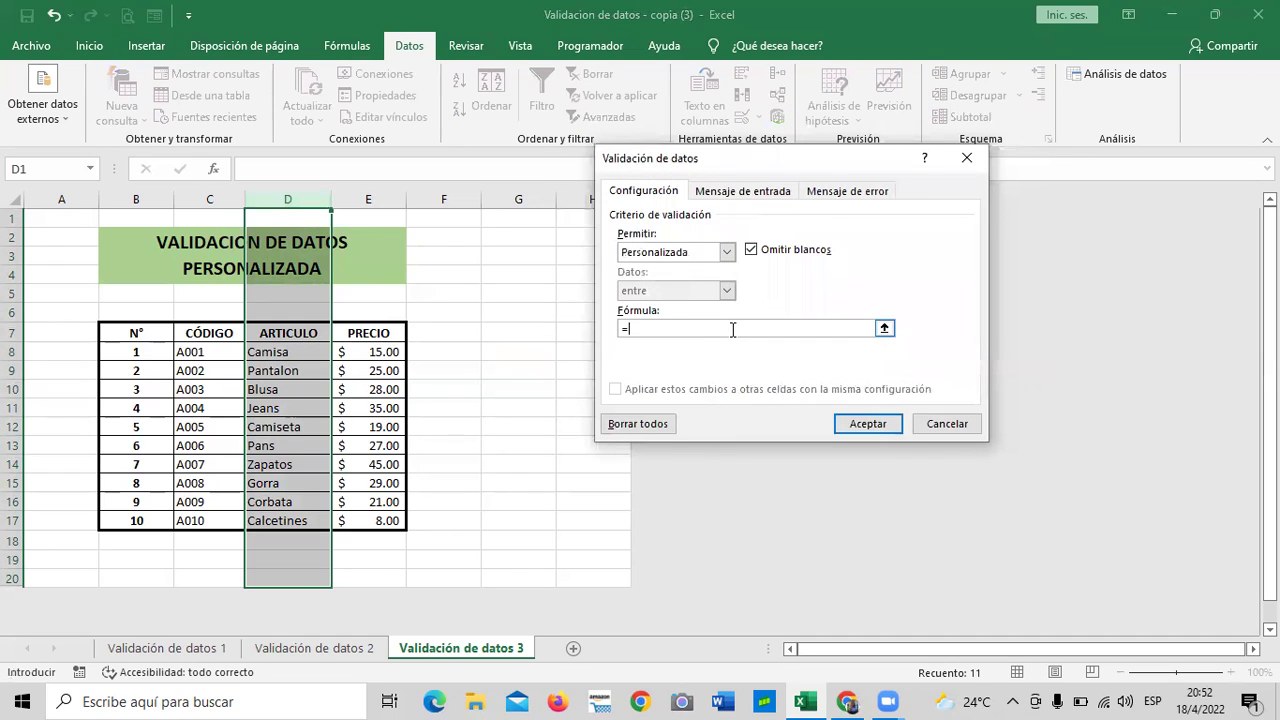
type("contar")
type(".si")
type("(")
type("D:")
type("D;")
type("D")
type("1")
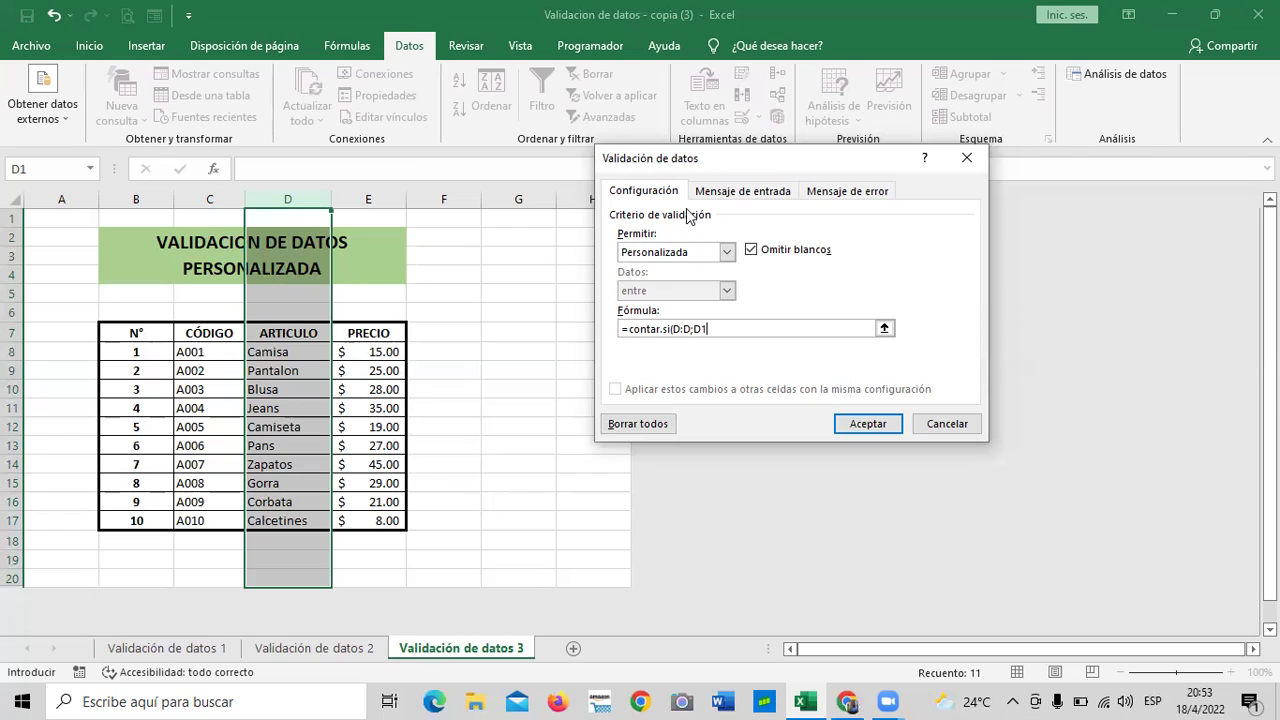
key("BackSpace")
key("BackSpace")
key("BackSpace")
type("8")
type("D17")
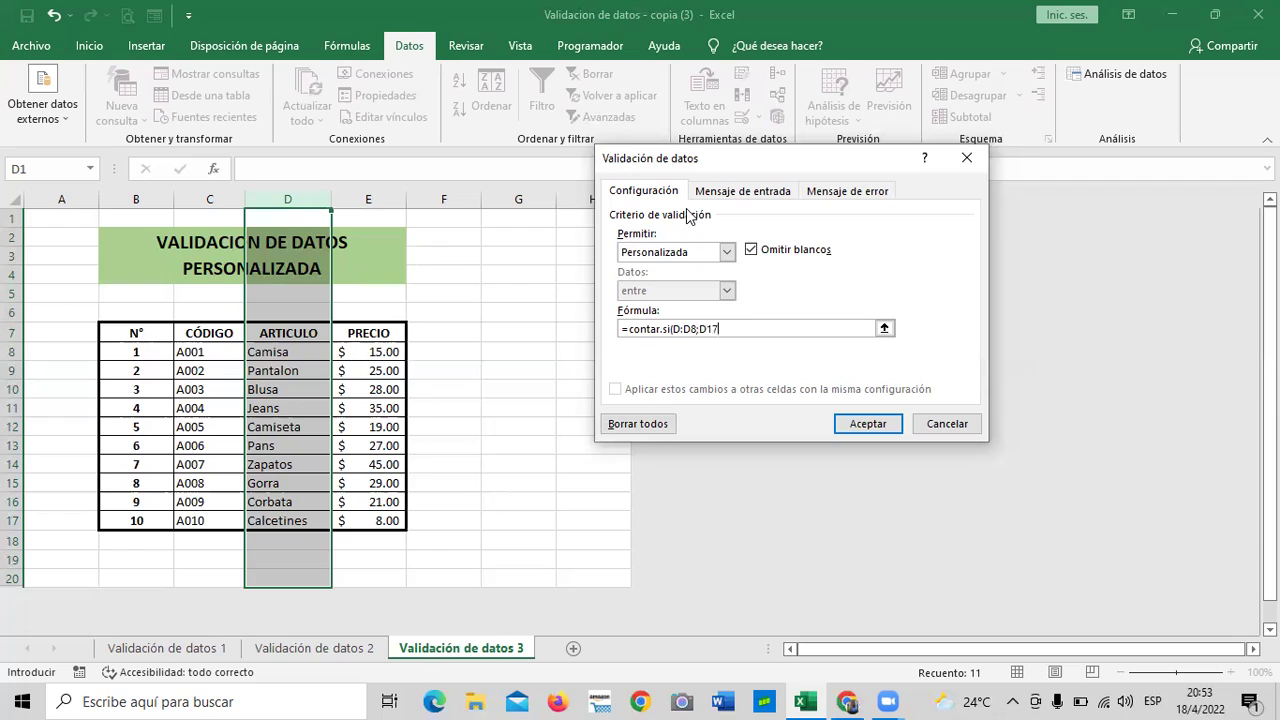
type(")")
type("=1")
key("BackSpace")
key("BackSpace")
type("=1")
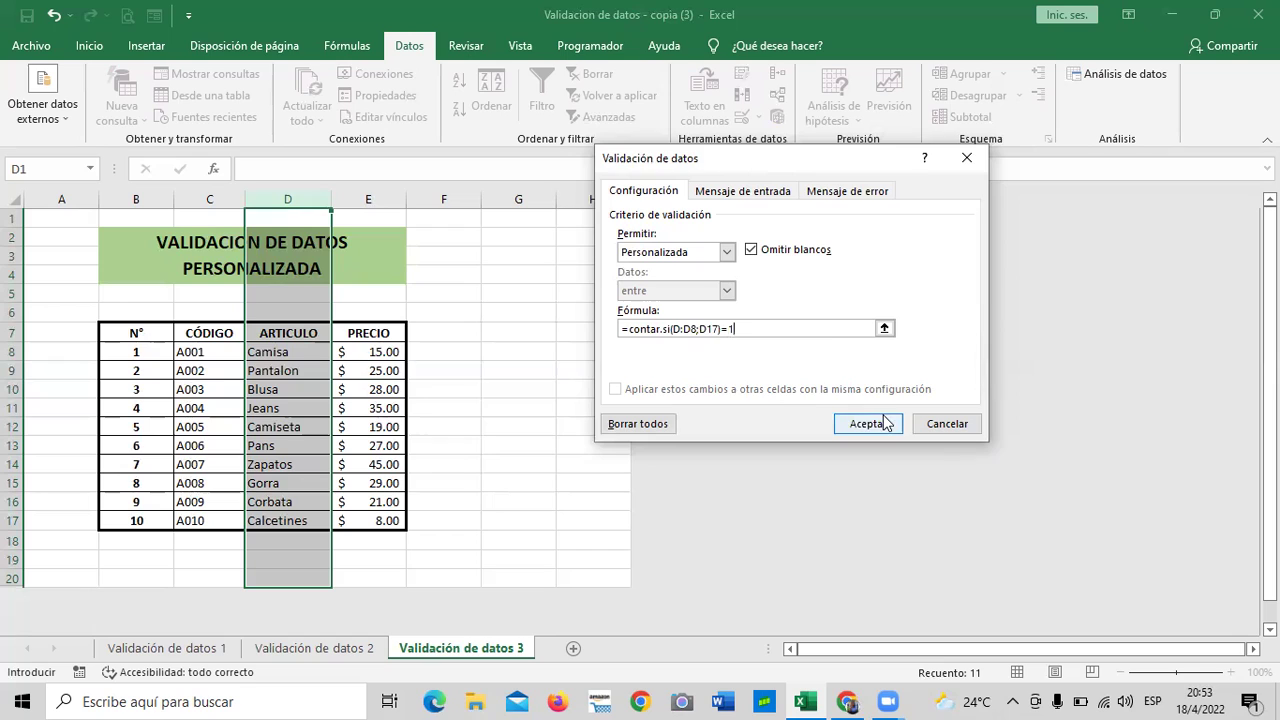
left_click(886, 423)
Step: Fix the D:D8 range error so the rule reads =contar.si(D:D;D17)=1, and confirm
left_click(660, 402)
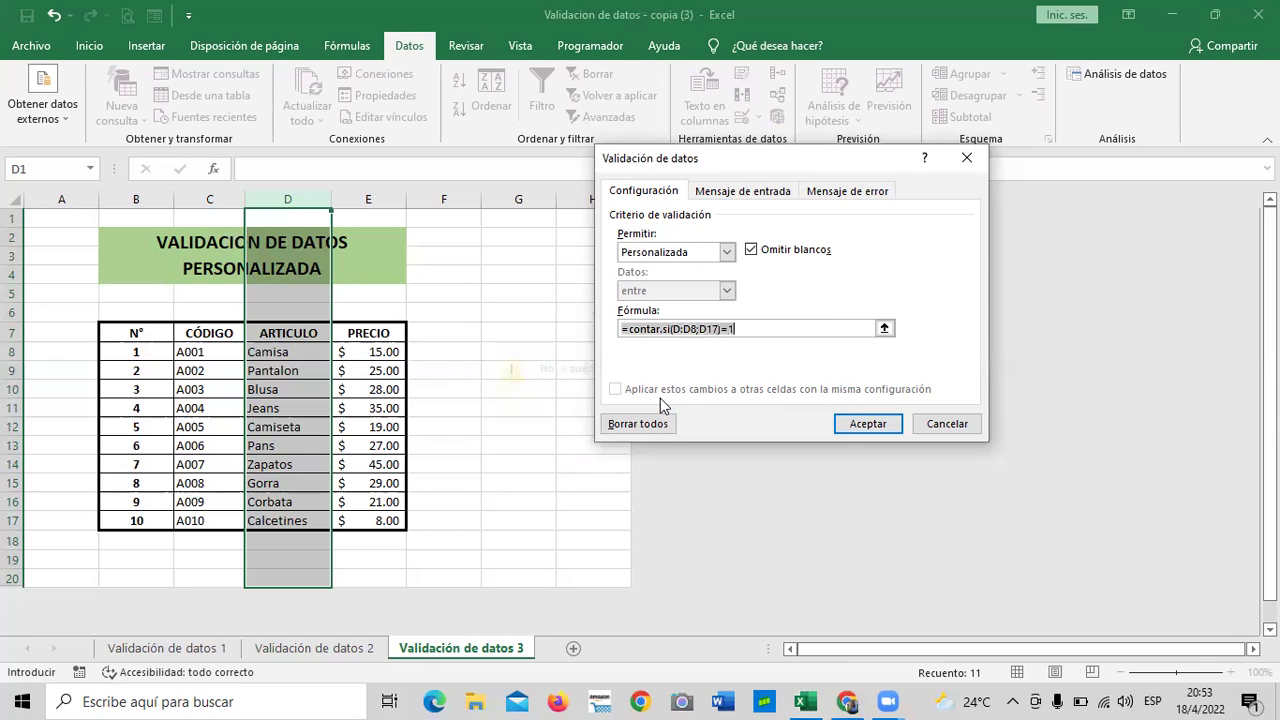
left_click(779, 327)
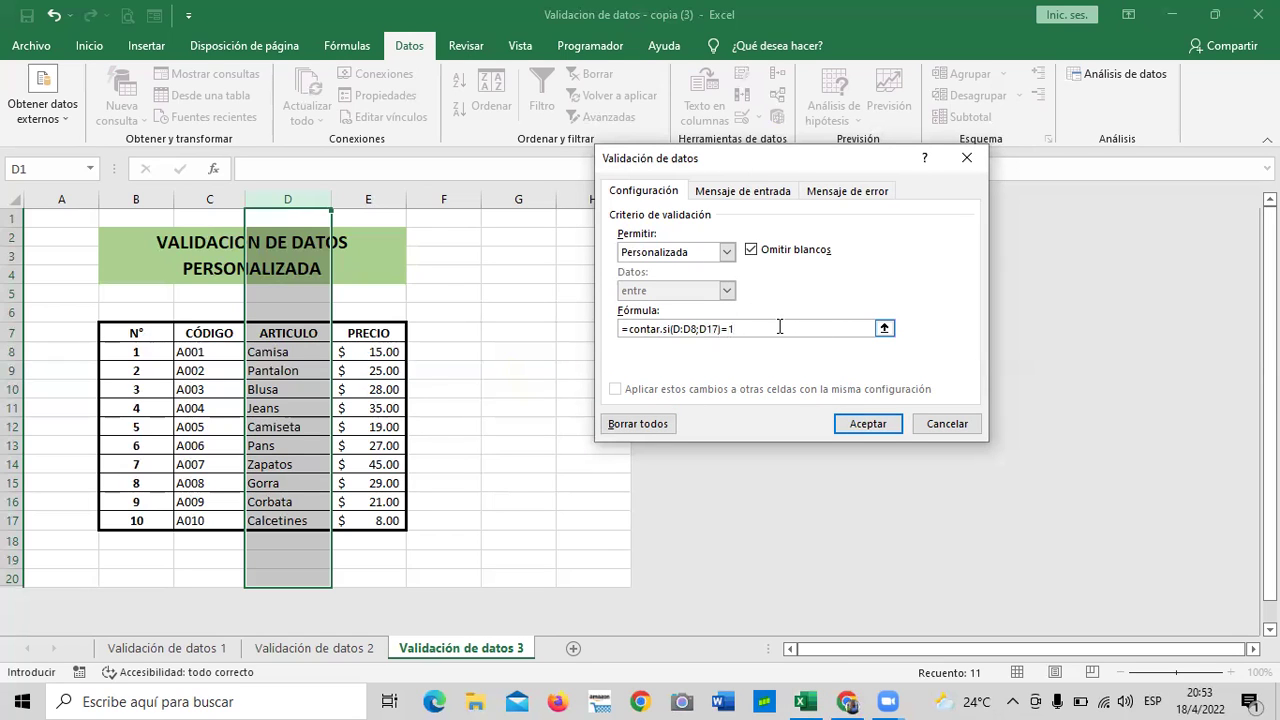
left_click(698, 329)
key("BackSpace")
left_click(755, 327)
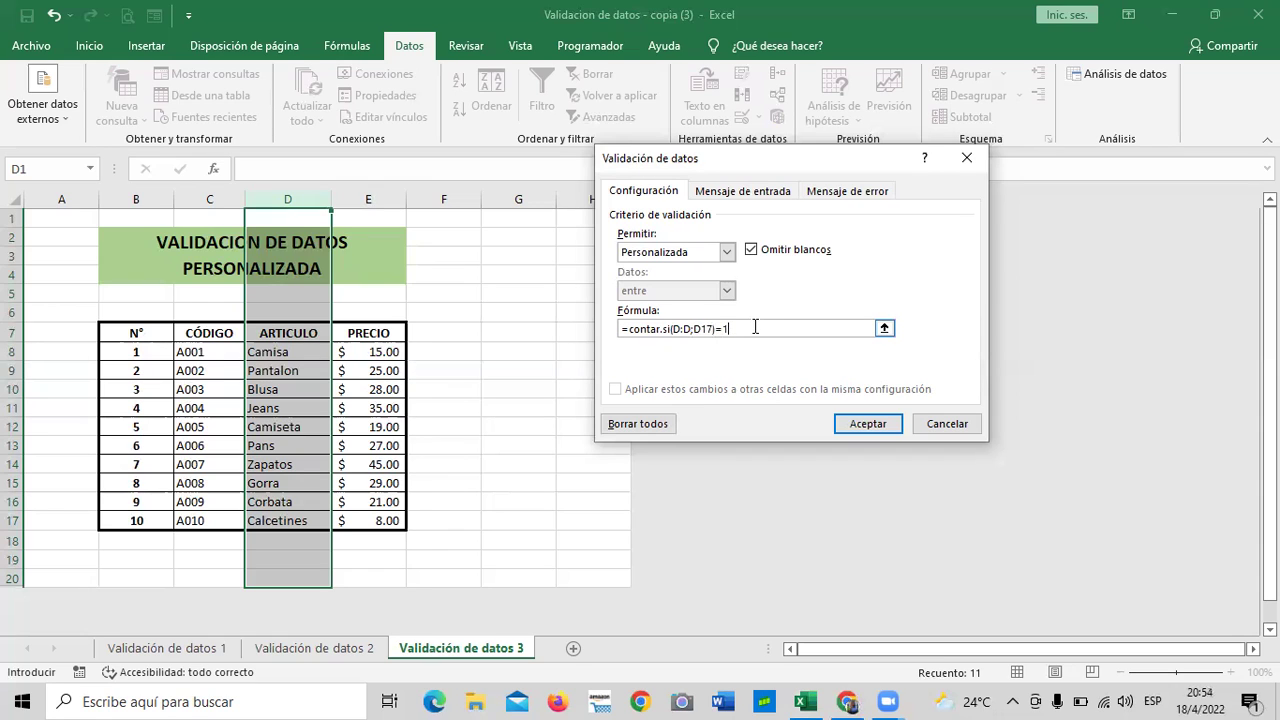
left_click(866, 424)
left_click(558, 337)
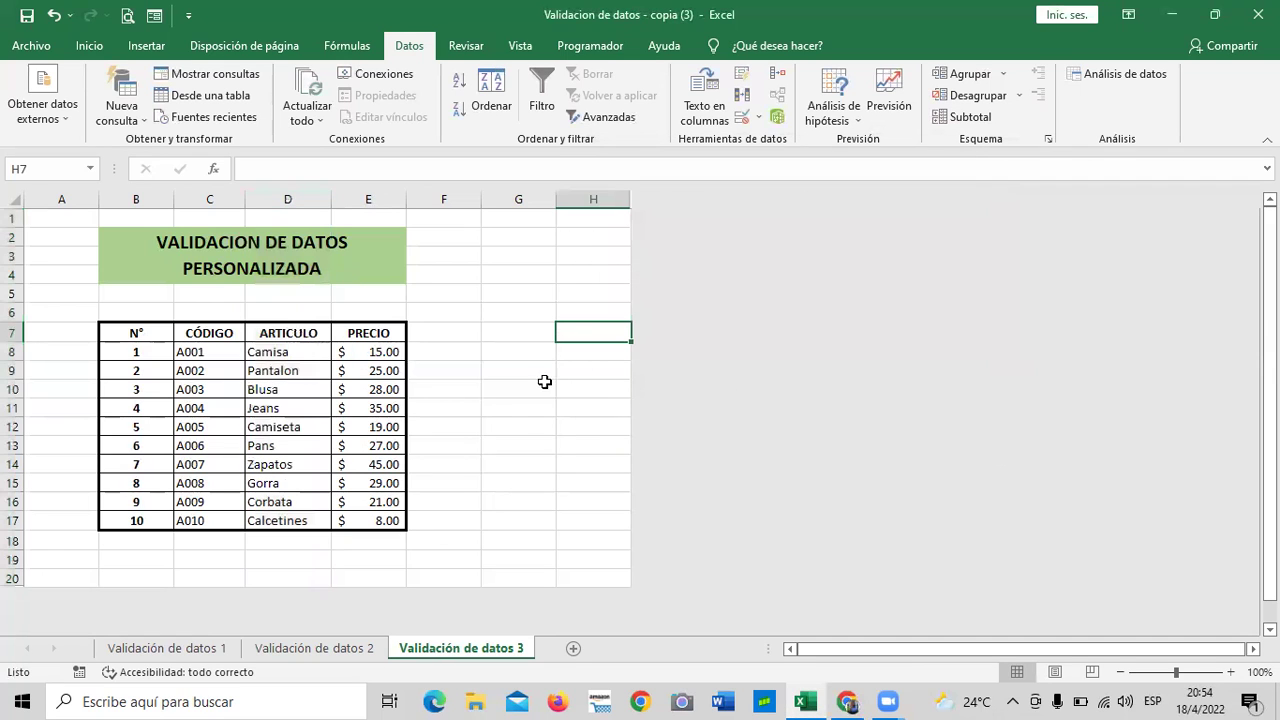
left_click(549, 462)
left_click(282, 348)
left_click(287, 463)
left_click(275, 521)
left_click(285, 351)
left_click(287, 371)
left_click(264, 520)
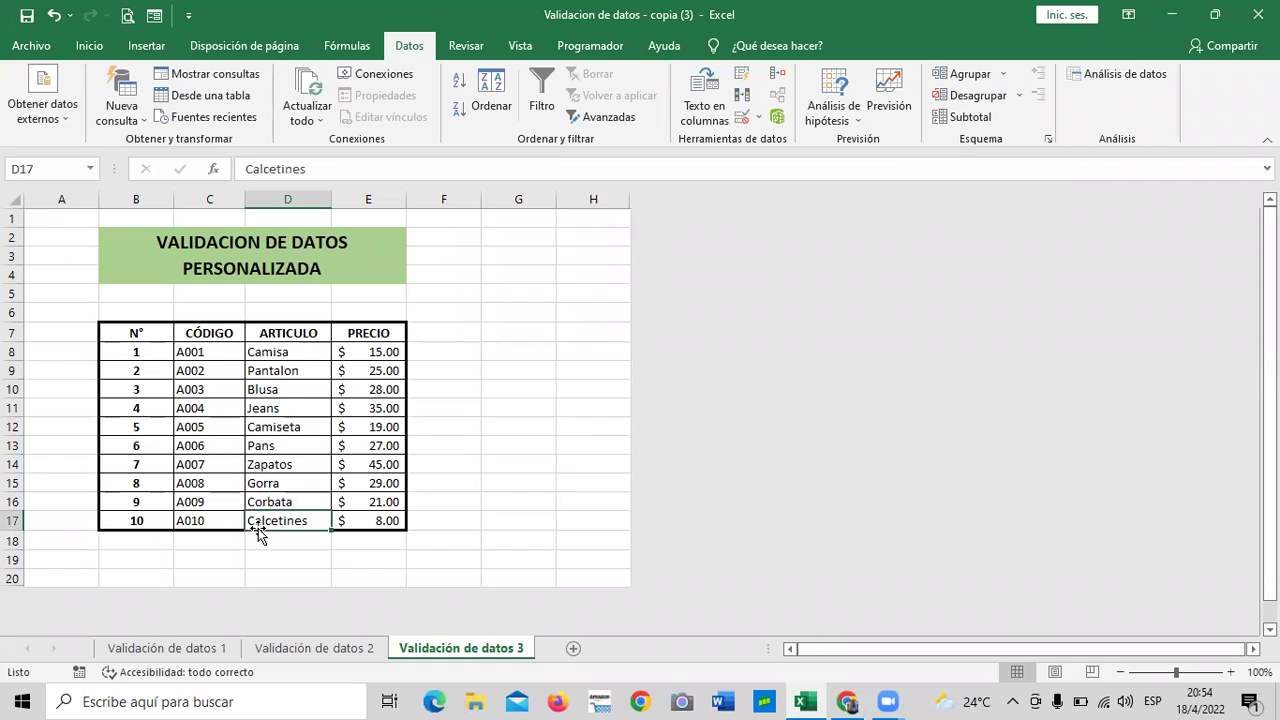
left_click(741, 120)
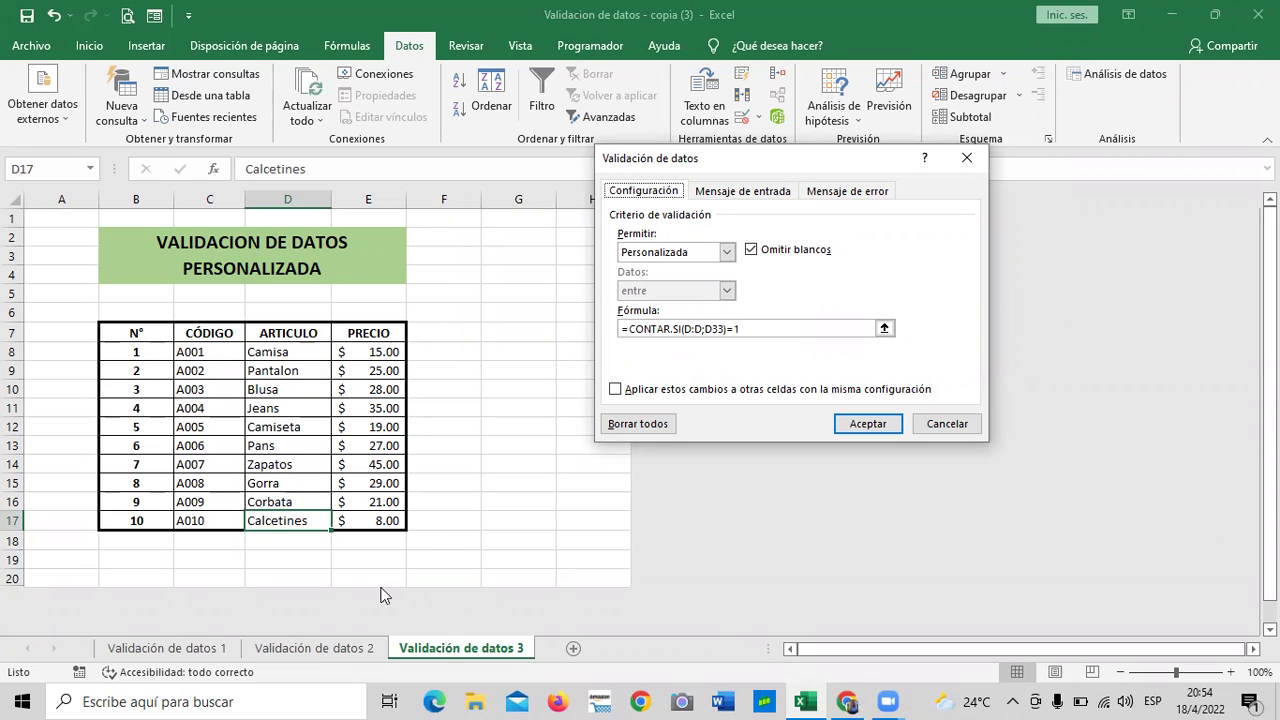
left_click(940, 427)
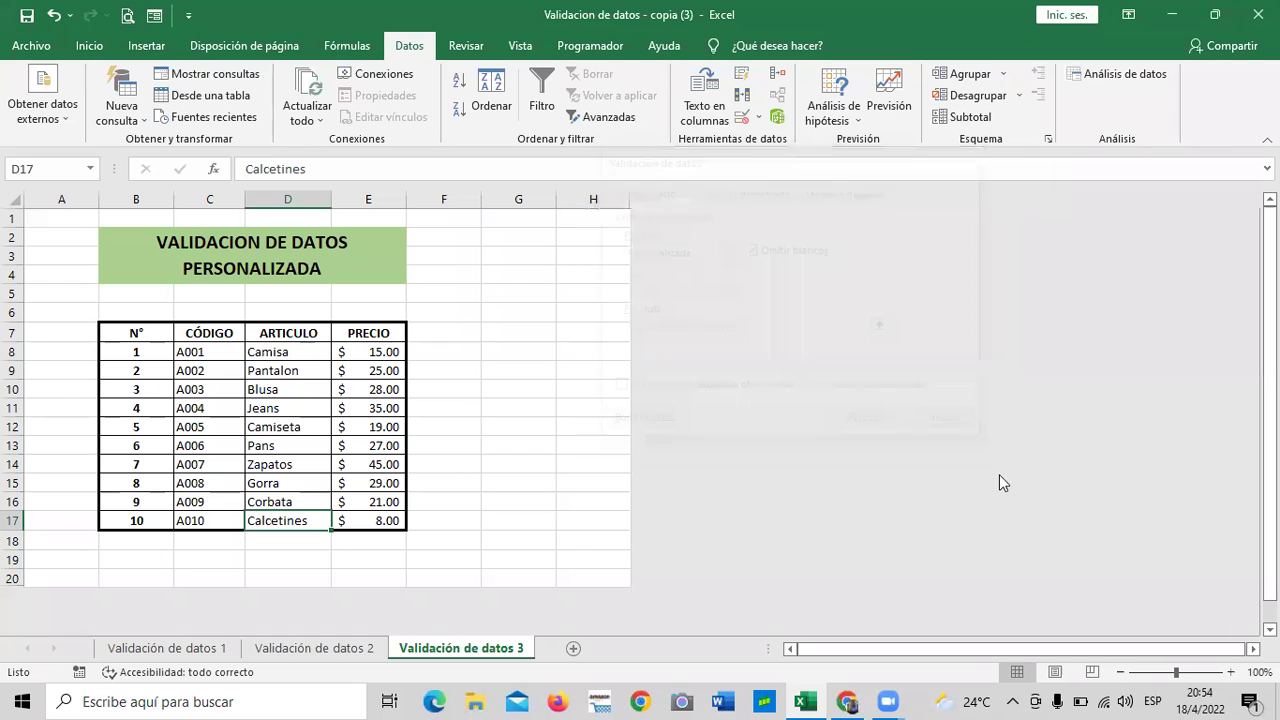
left_click(278, 352)
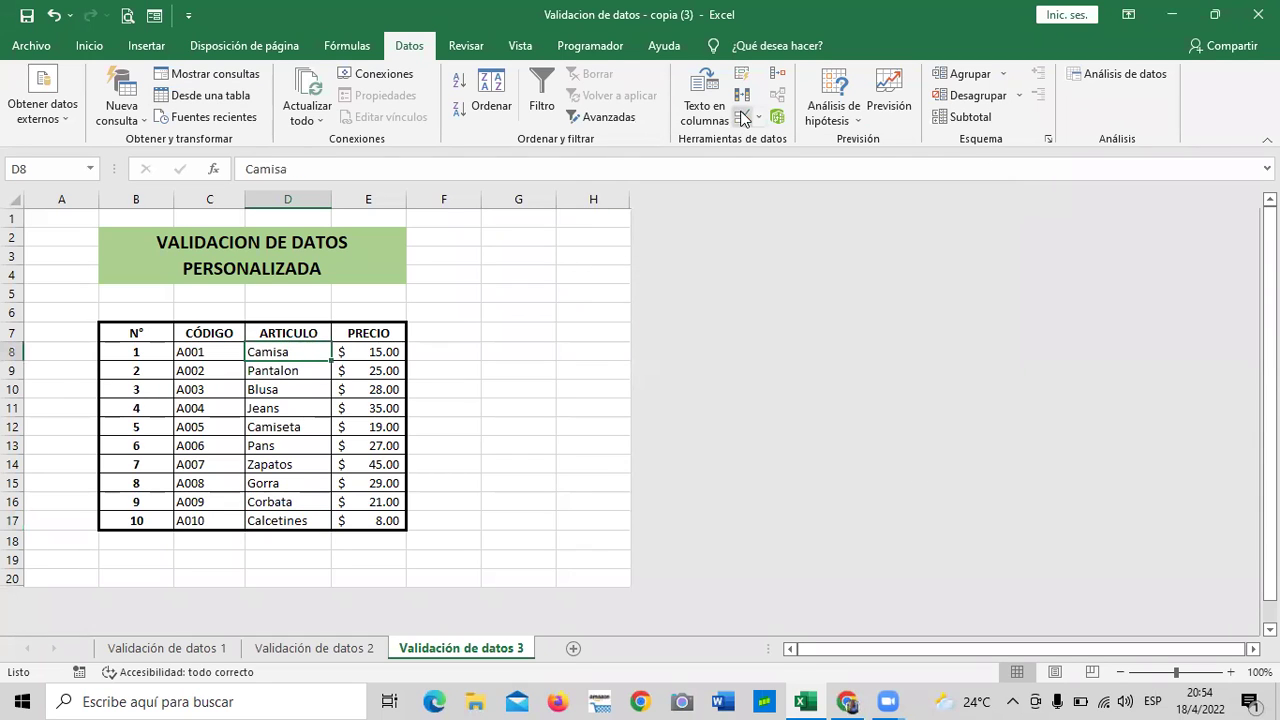
left_click(742, 118)
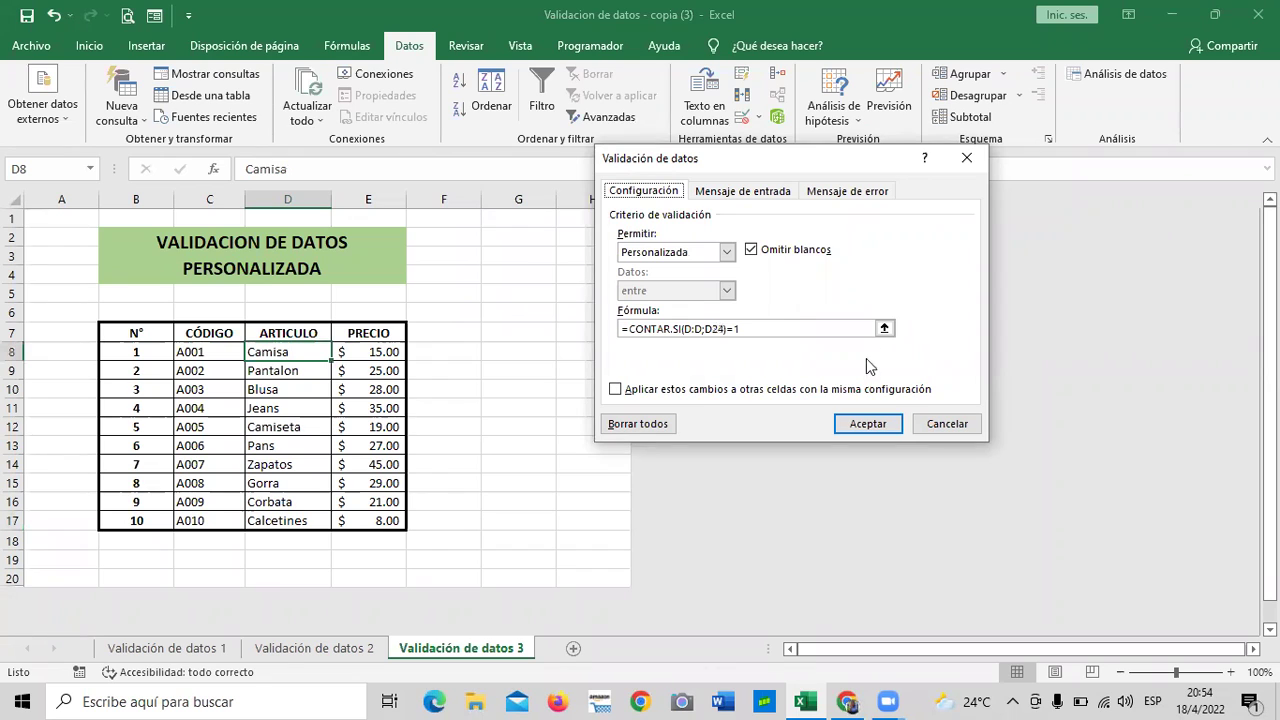
left_click(946, 423)
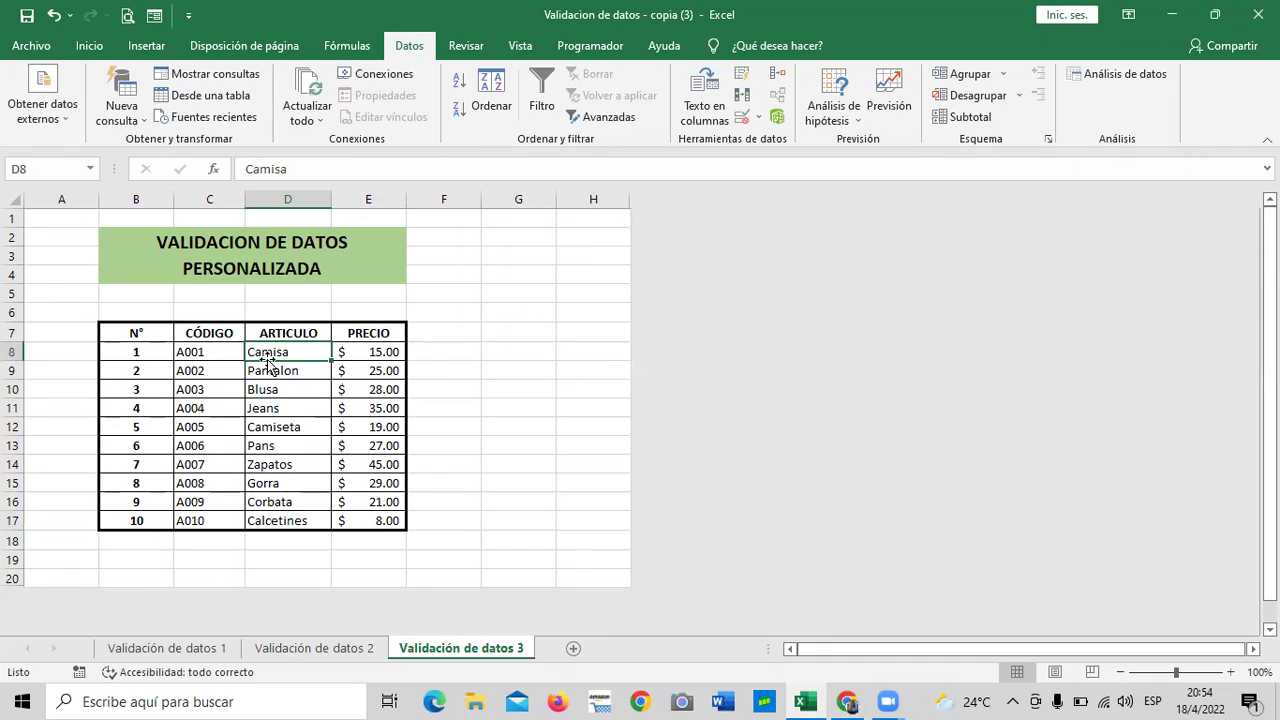
Step: Clear all existing validation from column D
left_click(288, 199)
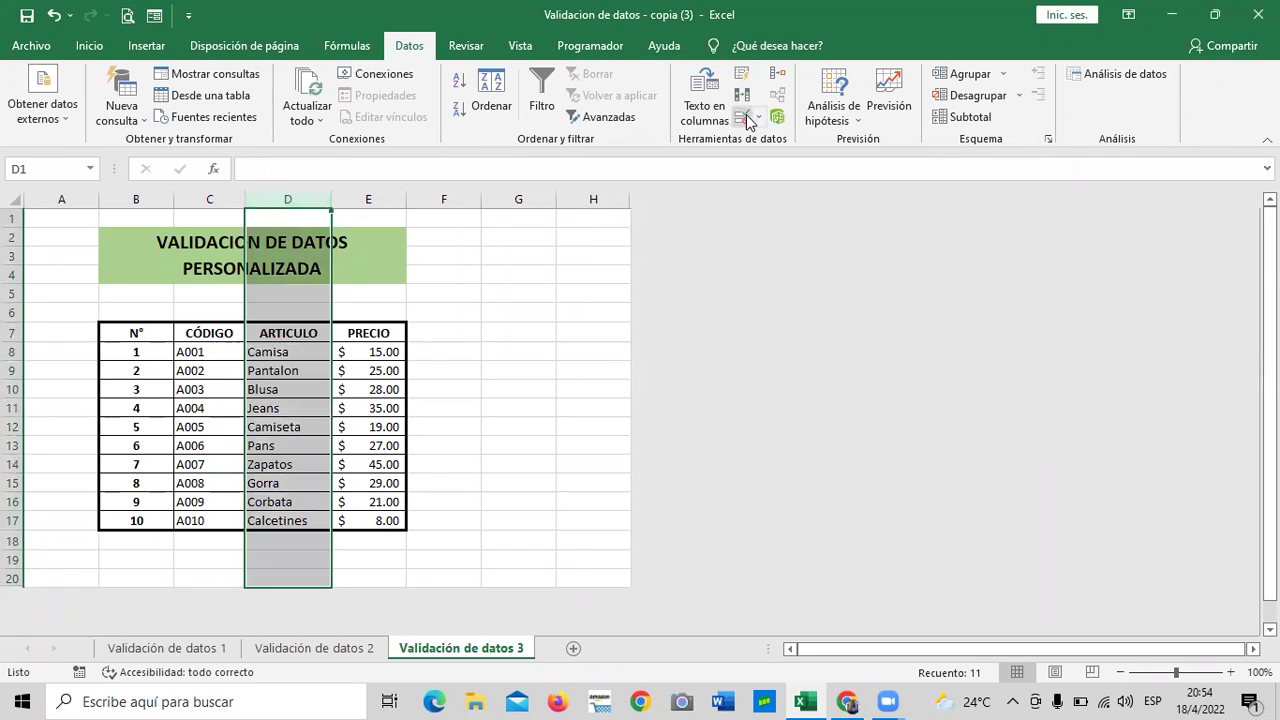
left_click(744, 118)
left_click(652, 424)
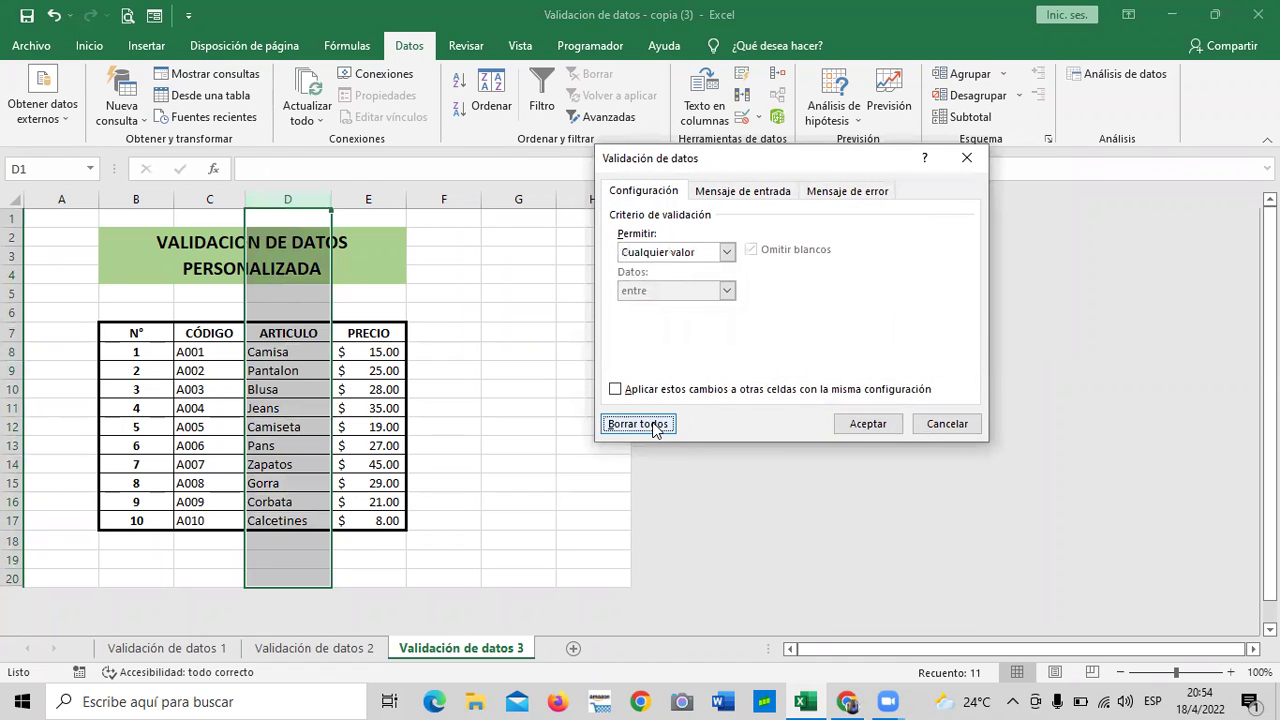
left_click(868, 424)
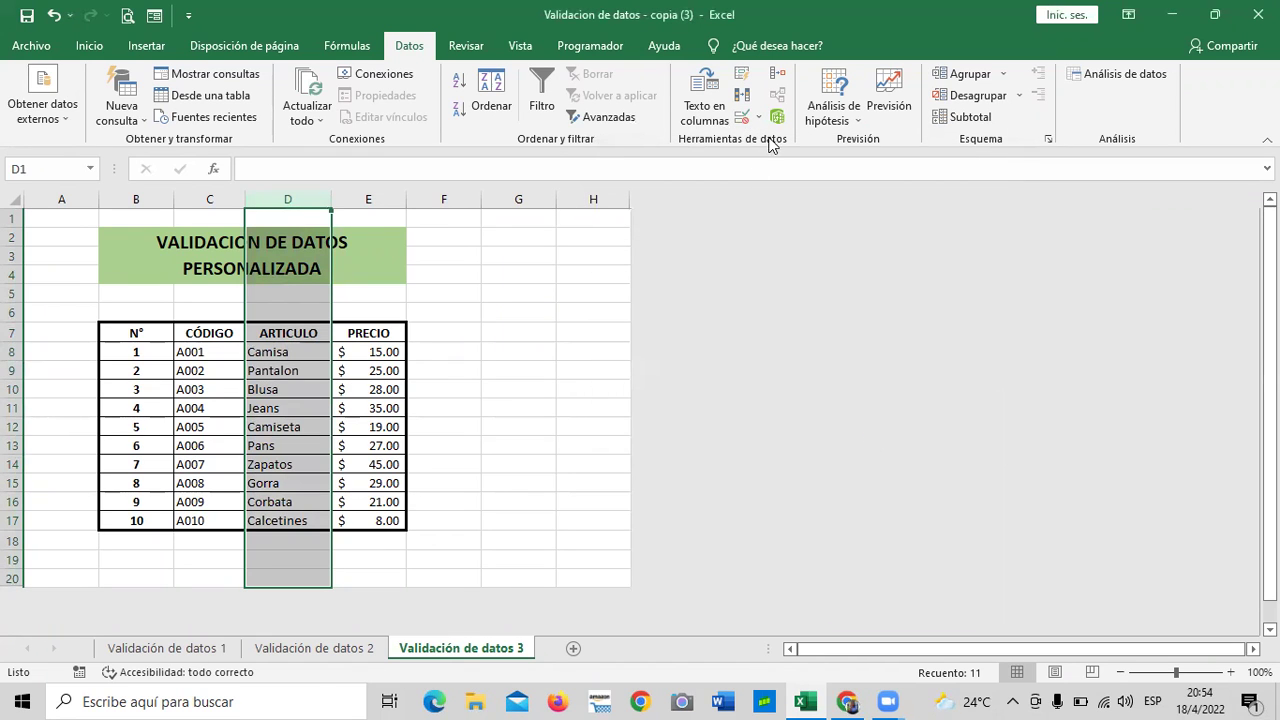
Step: Give column D the custom validation formula =contar.si(D:D;D1)=2
left_click(742, 117)
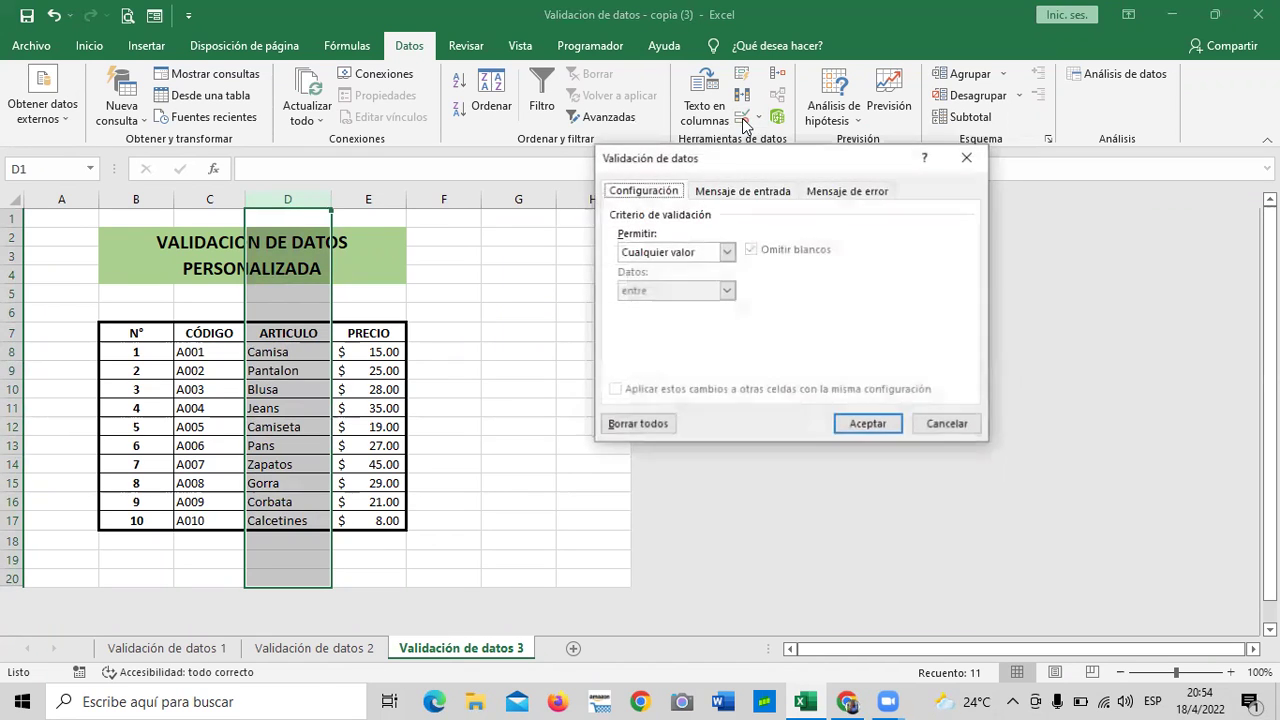
left_click(726, 252)
left_click(667, 355)
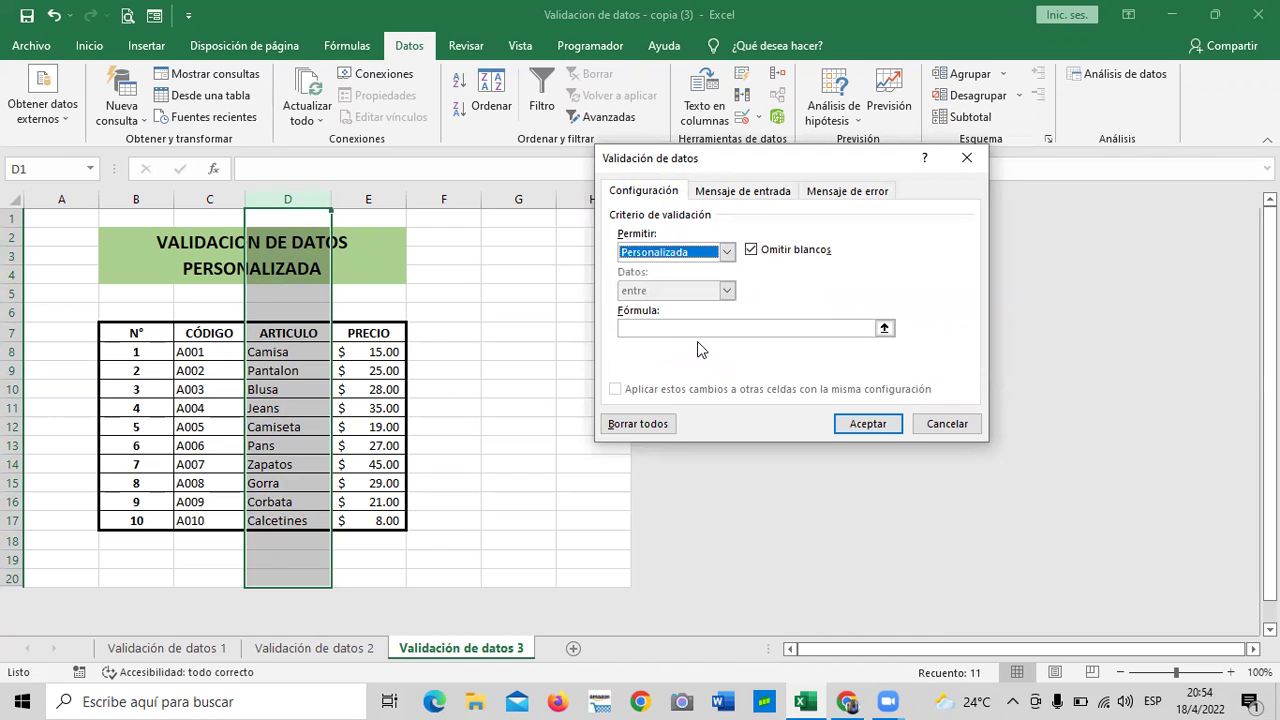
key("alt+Down")
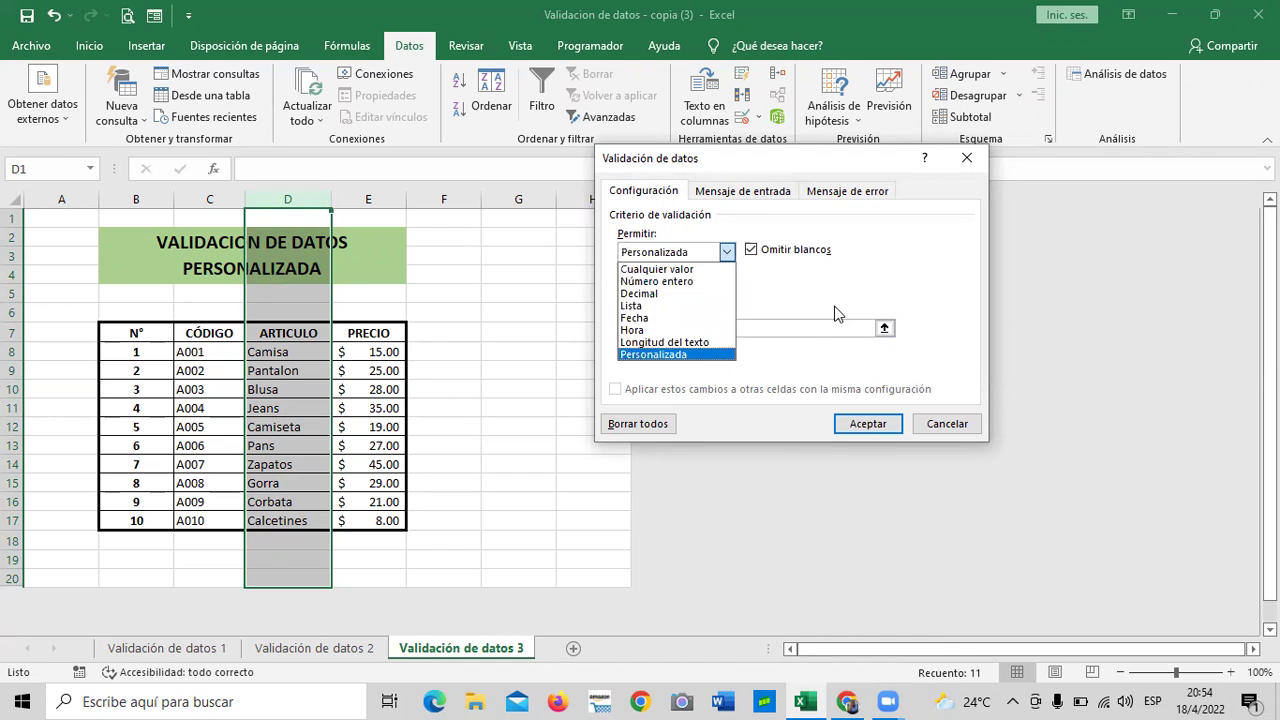
left_click(815, 328)
type("=")
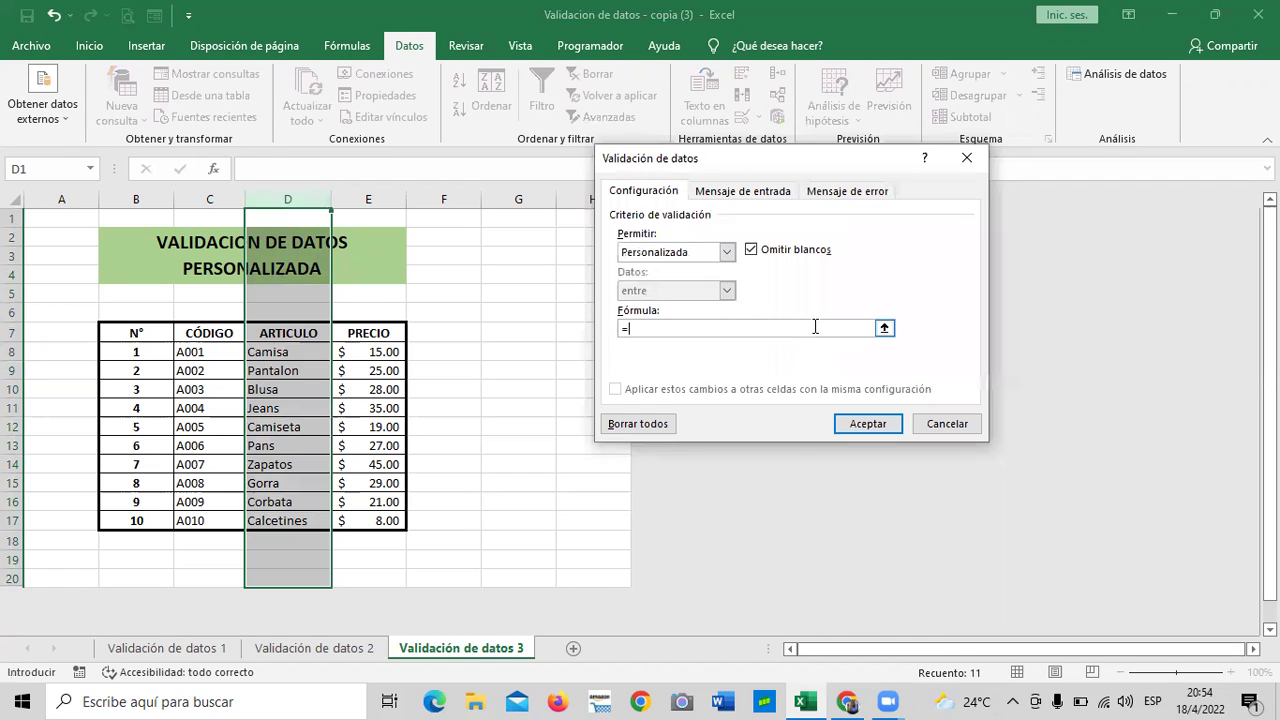
type("contar.")
type("si(D:D")
type(";D")
type("1)=2")
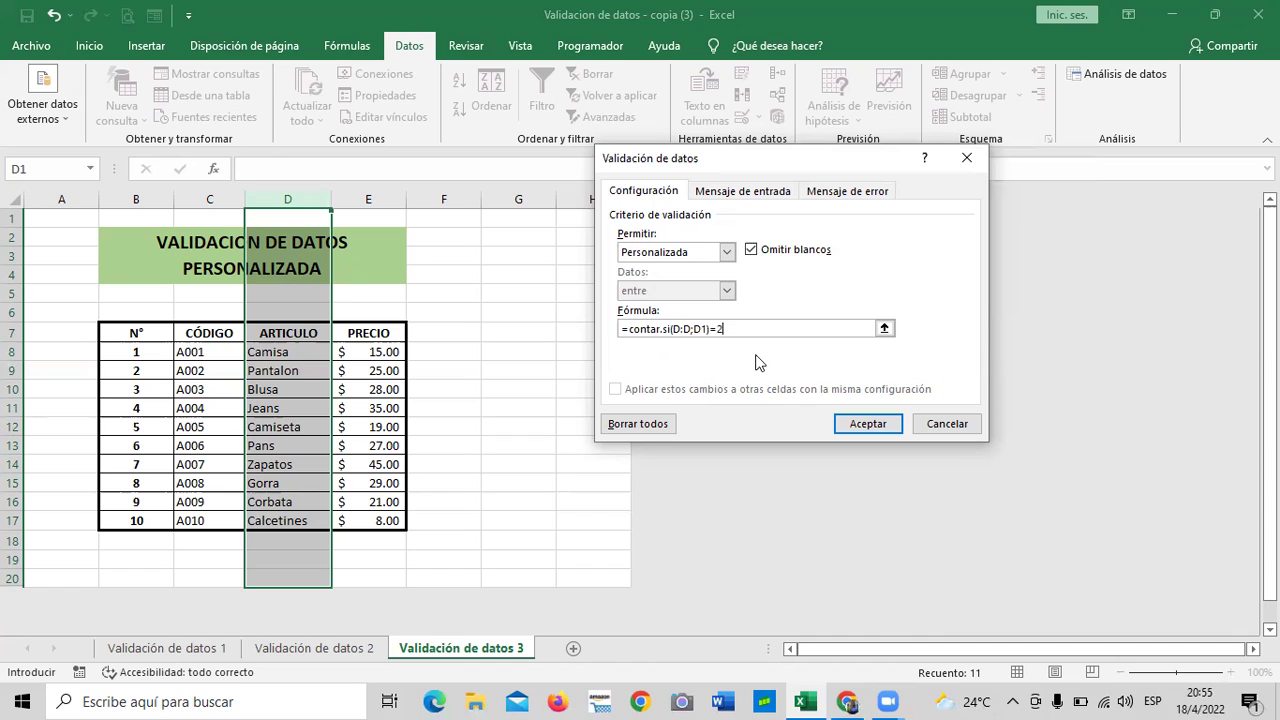
left_click(849, 425)
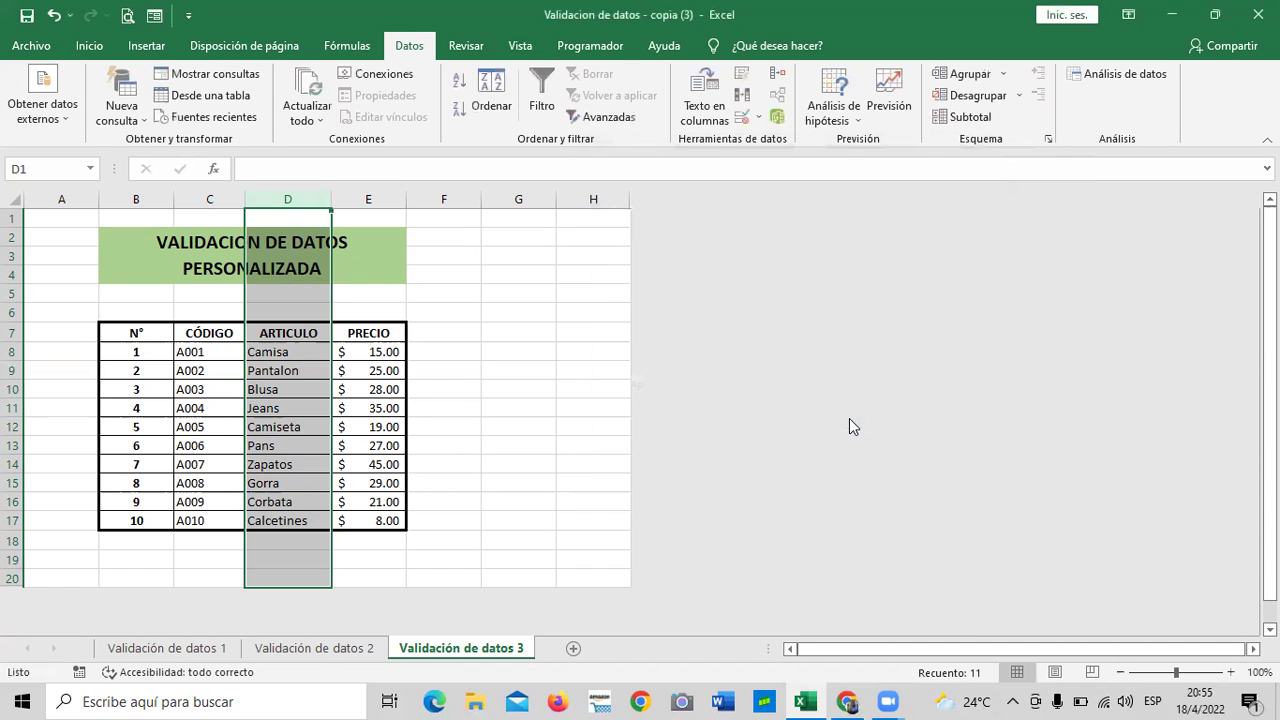
Step: Replace Pantalon in D9 with camisa
left_click(532, 349)
left_click(300, 352)
left_click(311, 371)
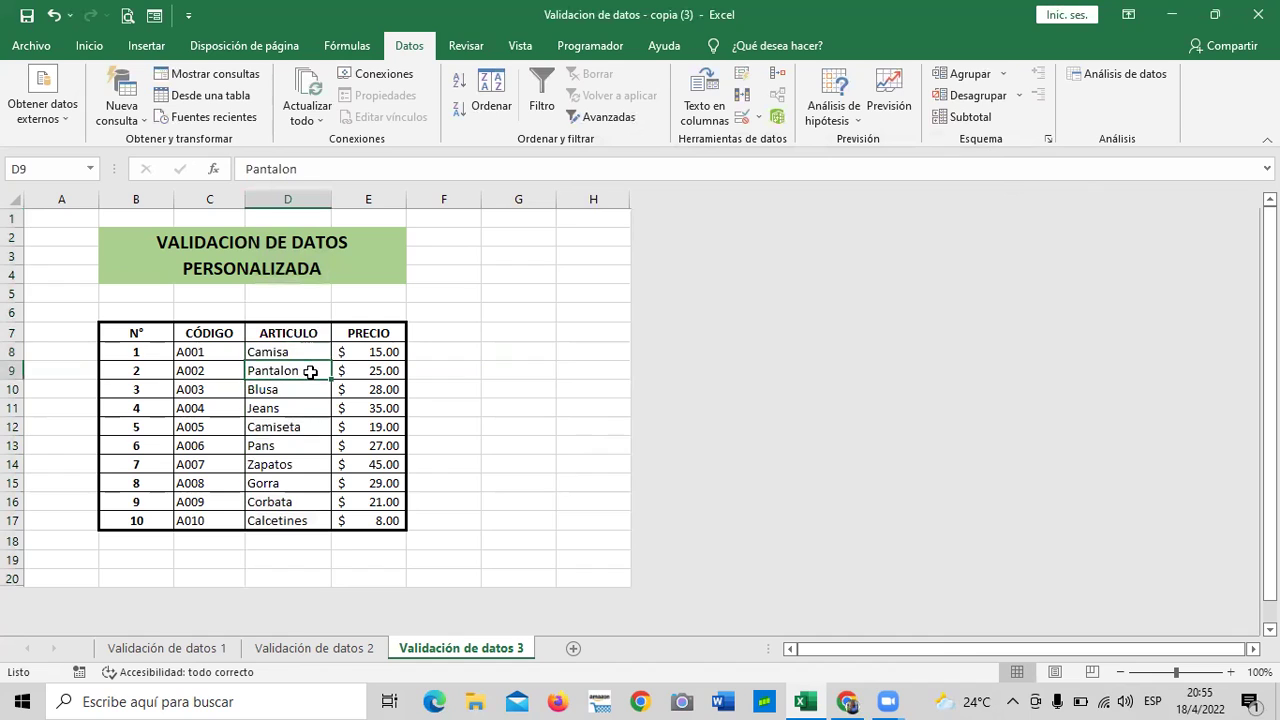
key("BackSpace")
type("camisa")
key("Return")
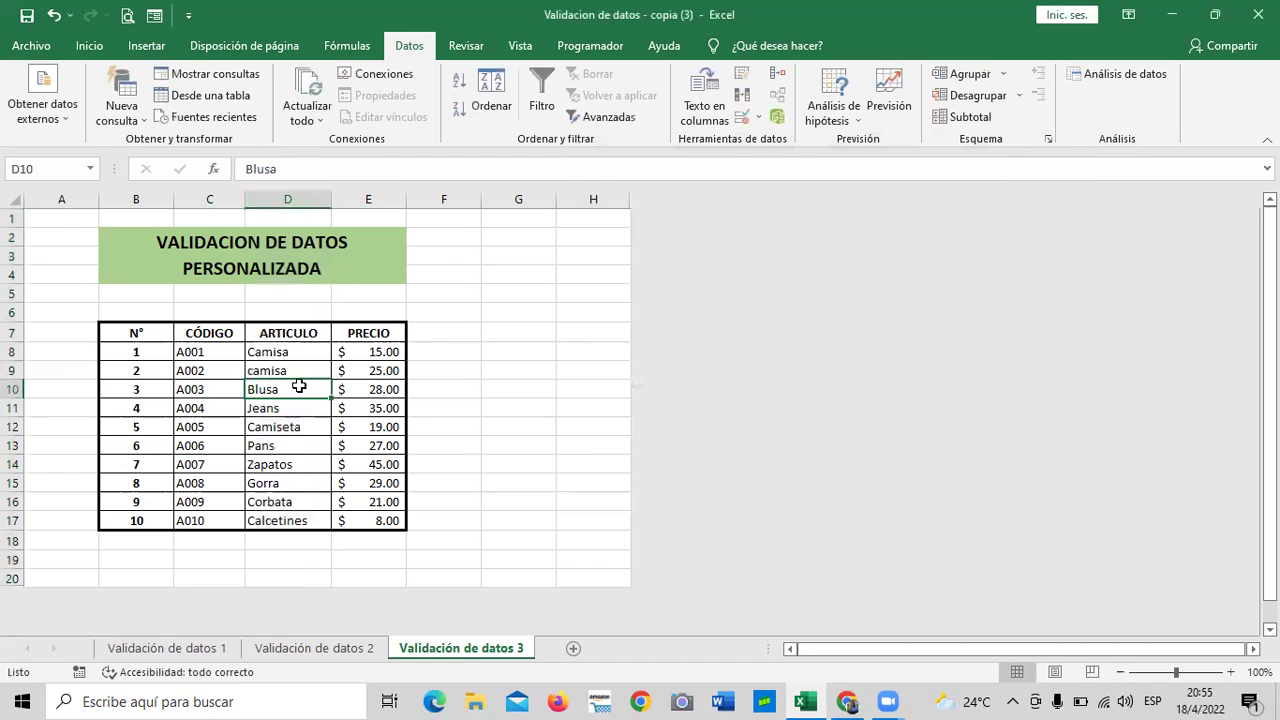
Step: Try a third camisa in D10 and cancel the rejection, keeping Blusa
type("c")
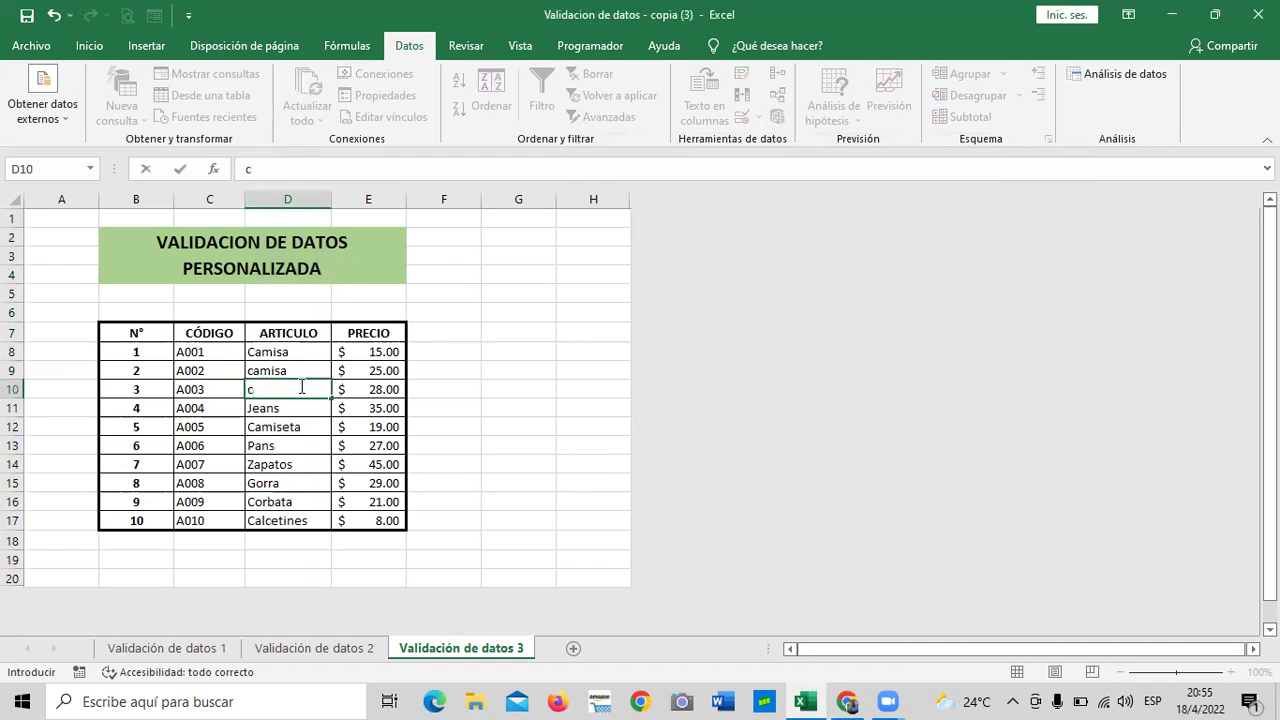
type("amisa")
key("Return")
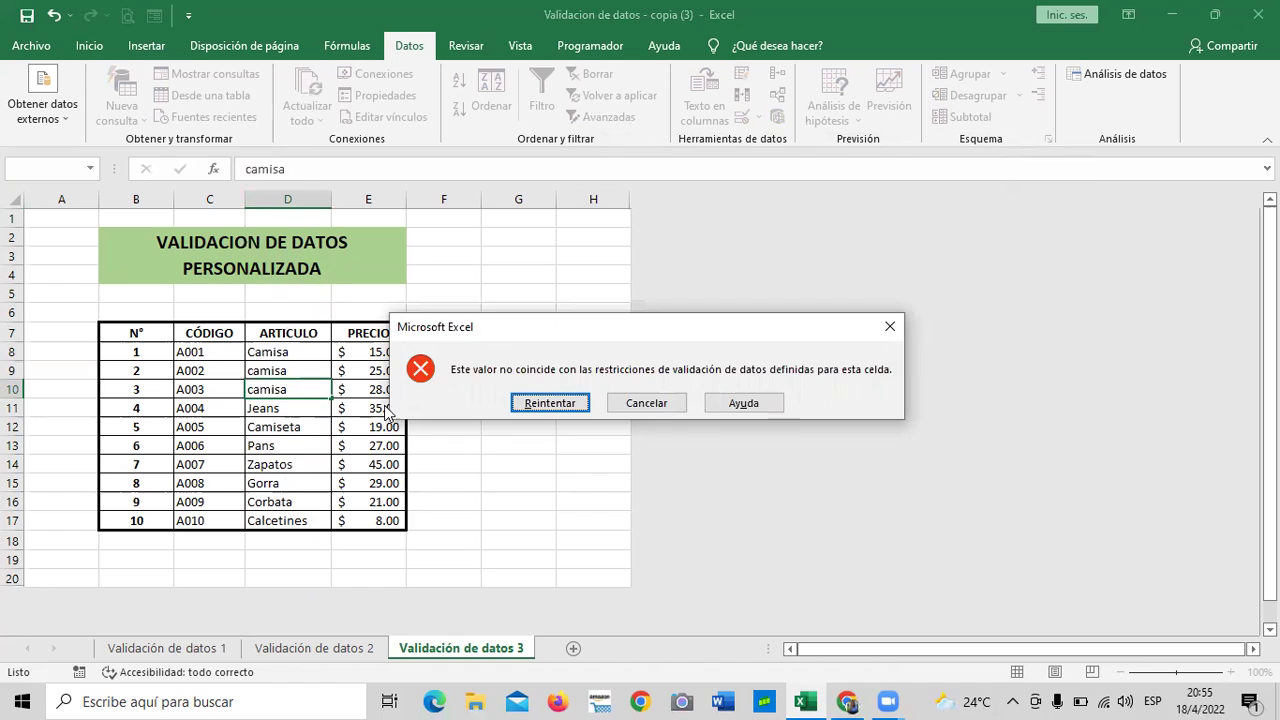
left_click(533, 400)
key("Return")
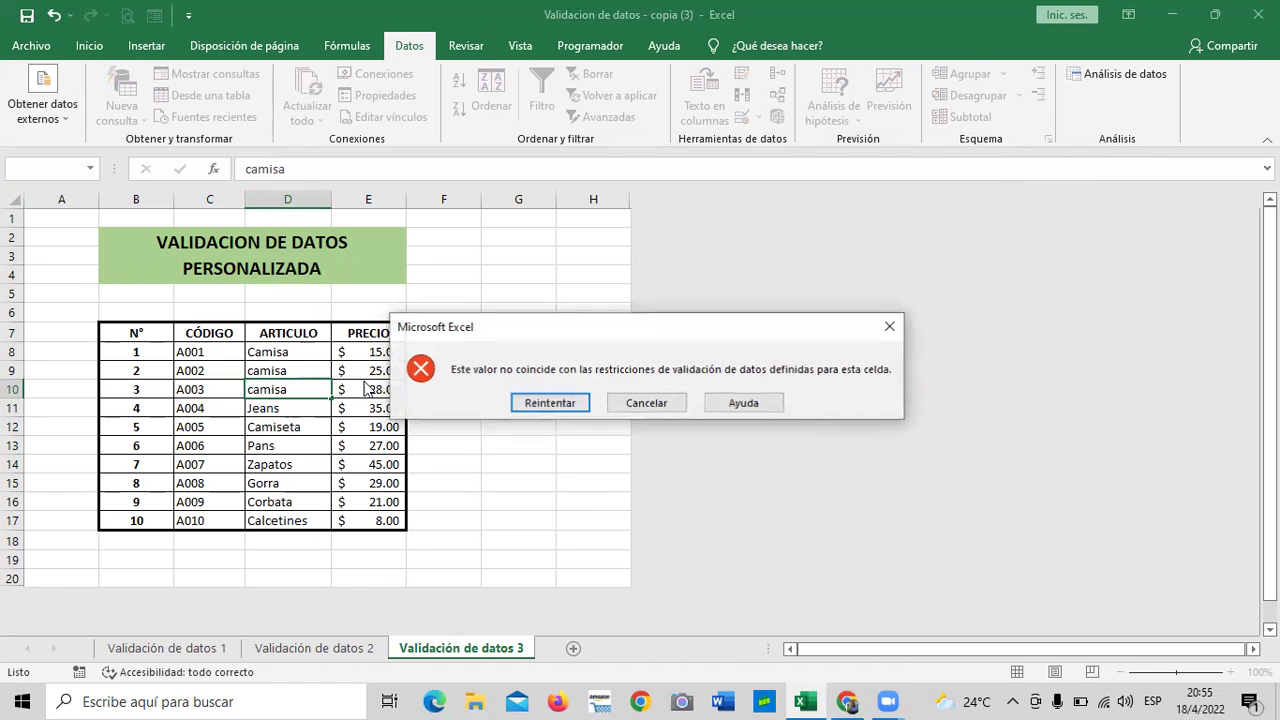
left_click(637, 405)
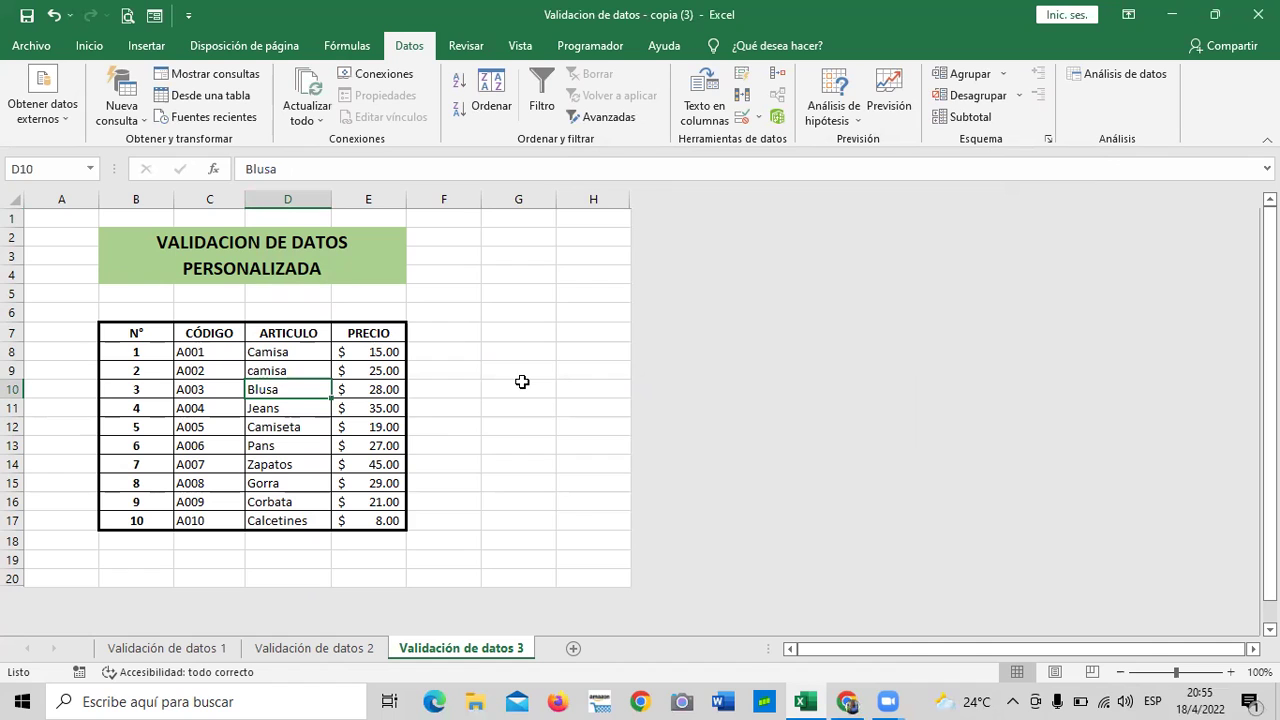
left_click(538, 364)
left_click(312, 354)
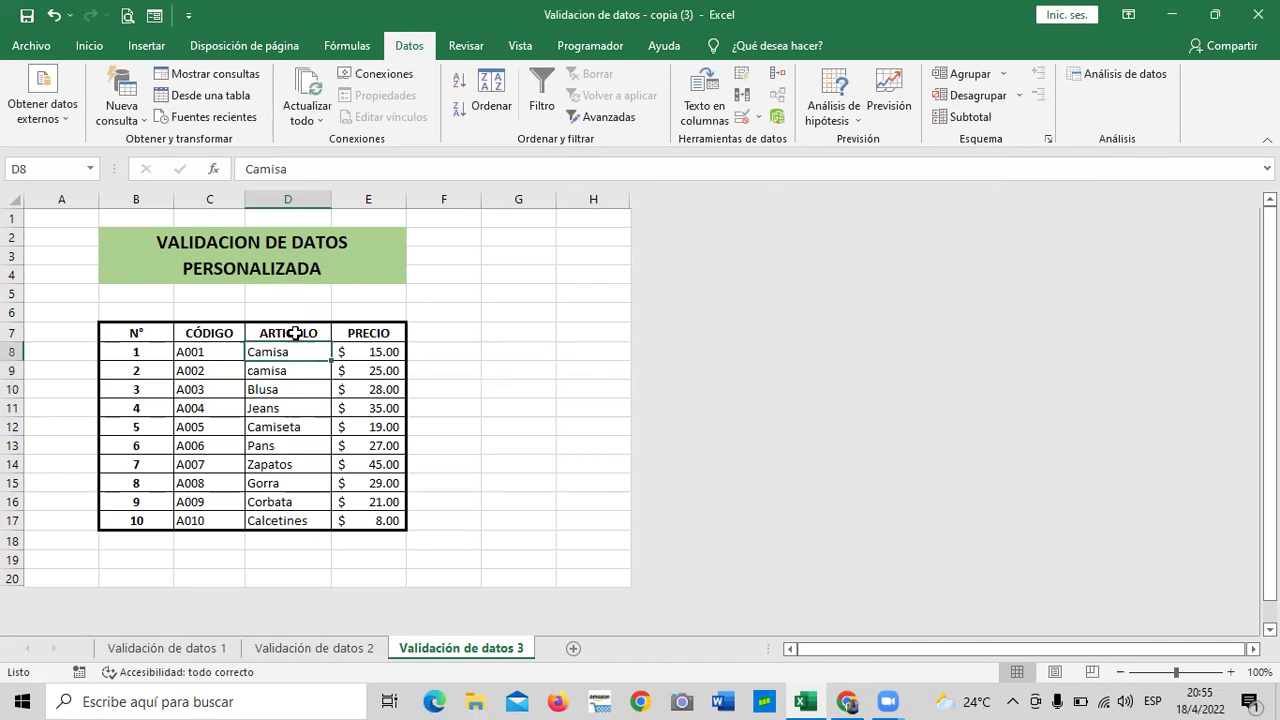
Step: Edit column D's formula ending from =2 to =1, giving =CONTAR.SI(D:D;D1)=1
left_click(304, 198)
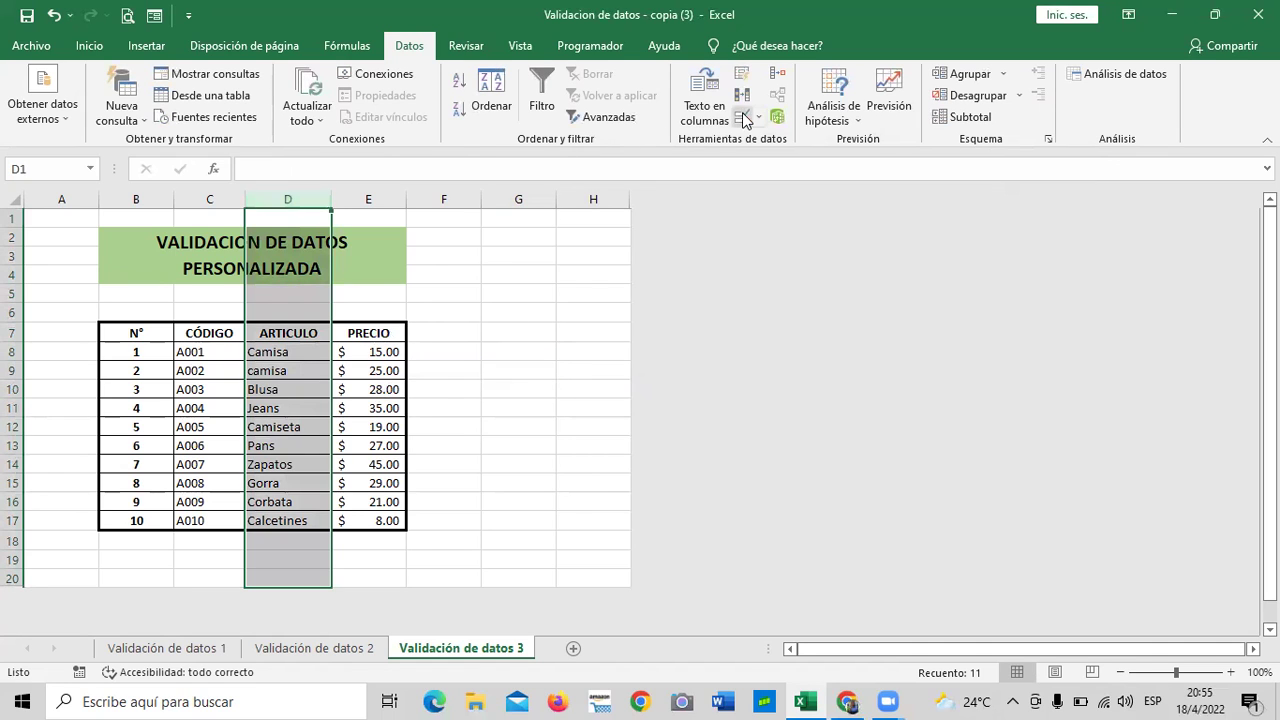
left_click(744, 118)
left_click(755, 328)
left_click(755, 328)
key("BackSpace")
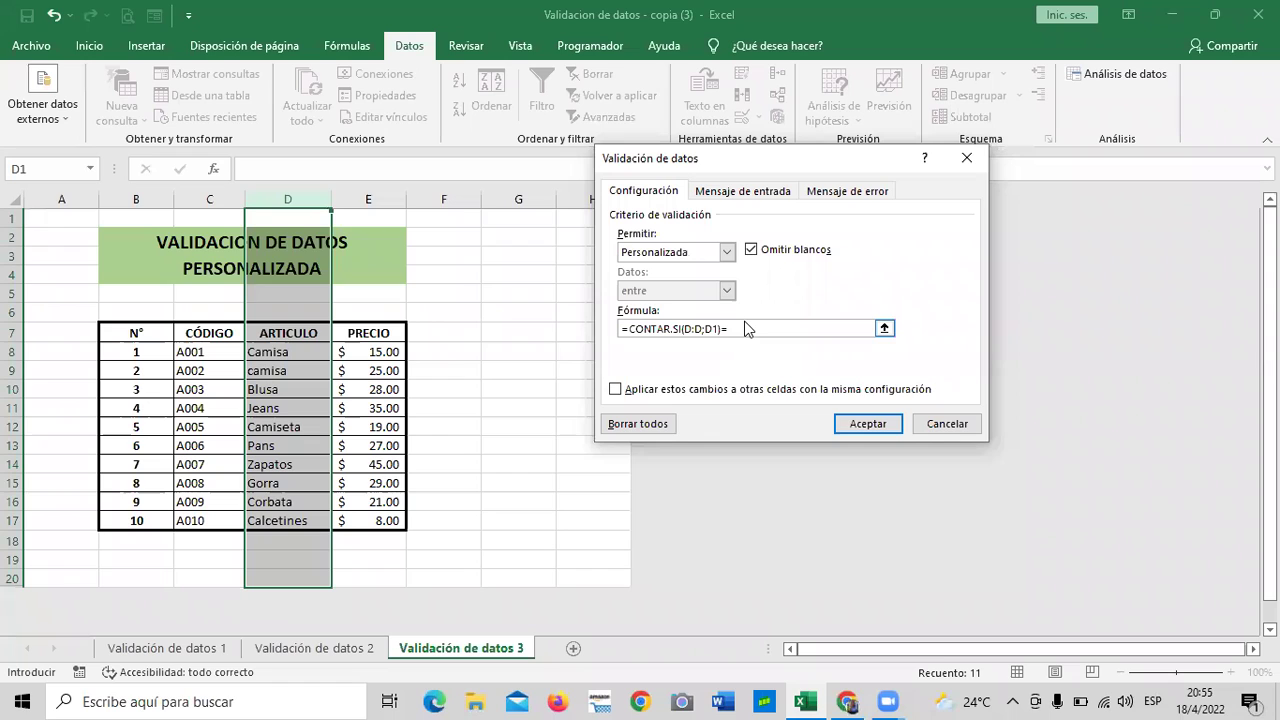
type("1")
left_click(864, 424)
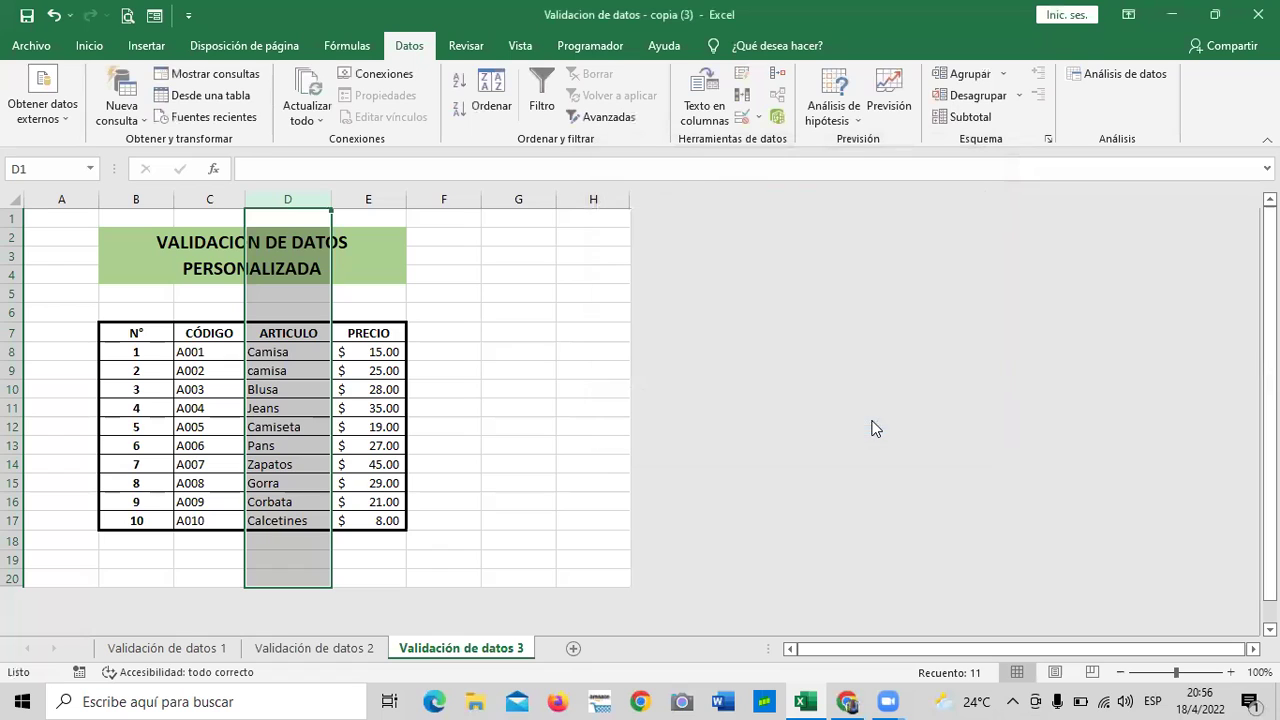
left_click(595, 378)
left_click(311, 366)
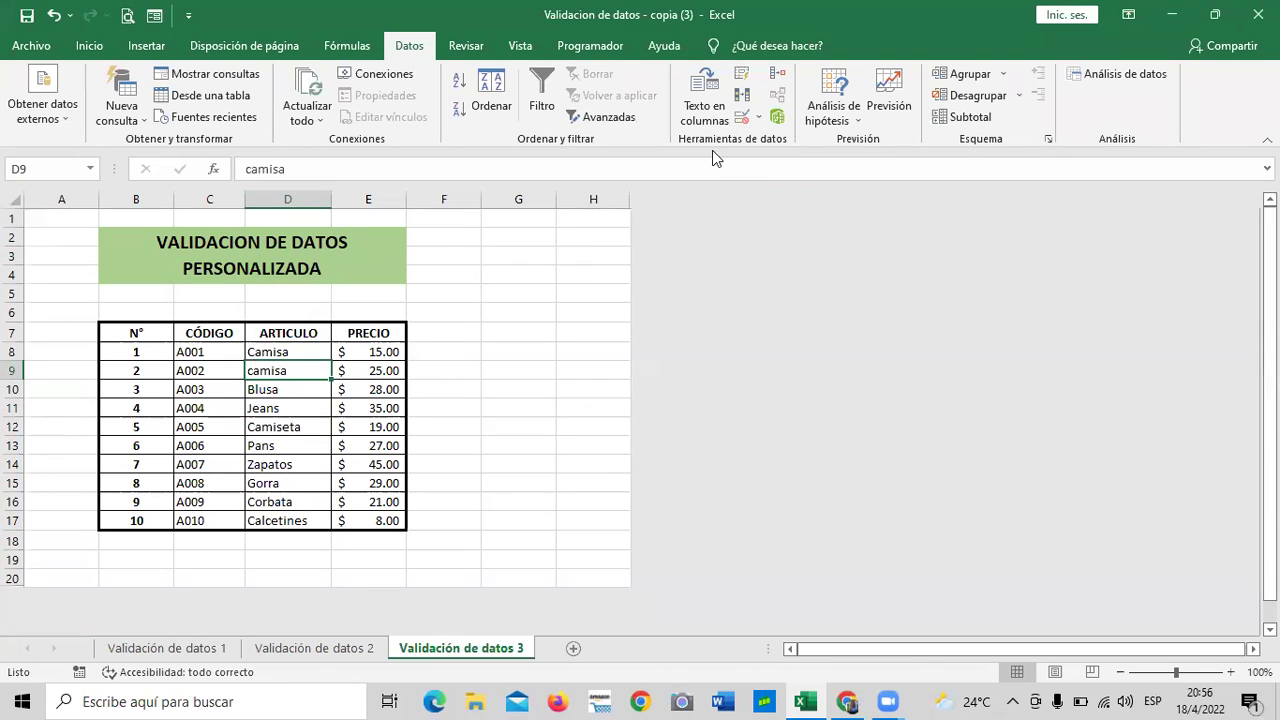
Step: Circle the invalid duplicate Camisa and camisa entries in D8 and D9
left_click(758, 118)
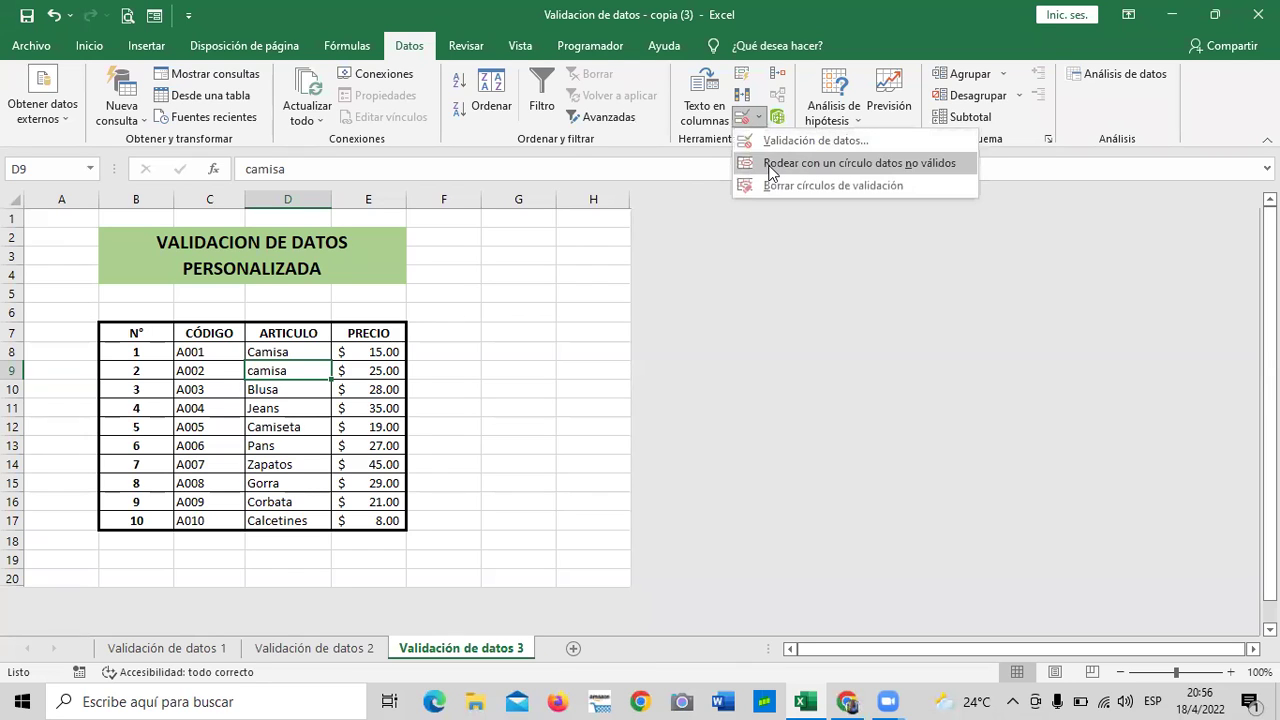
left_click(772, 162)
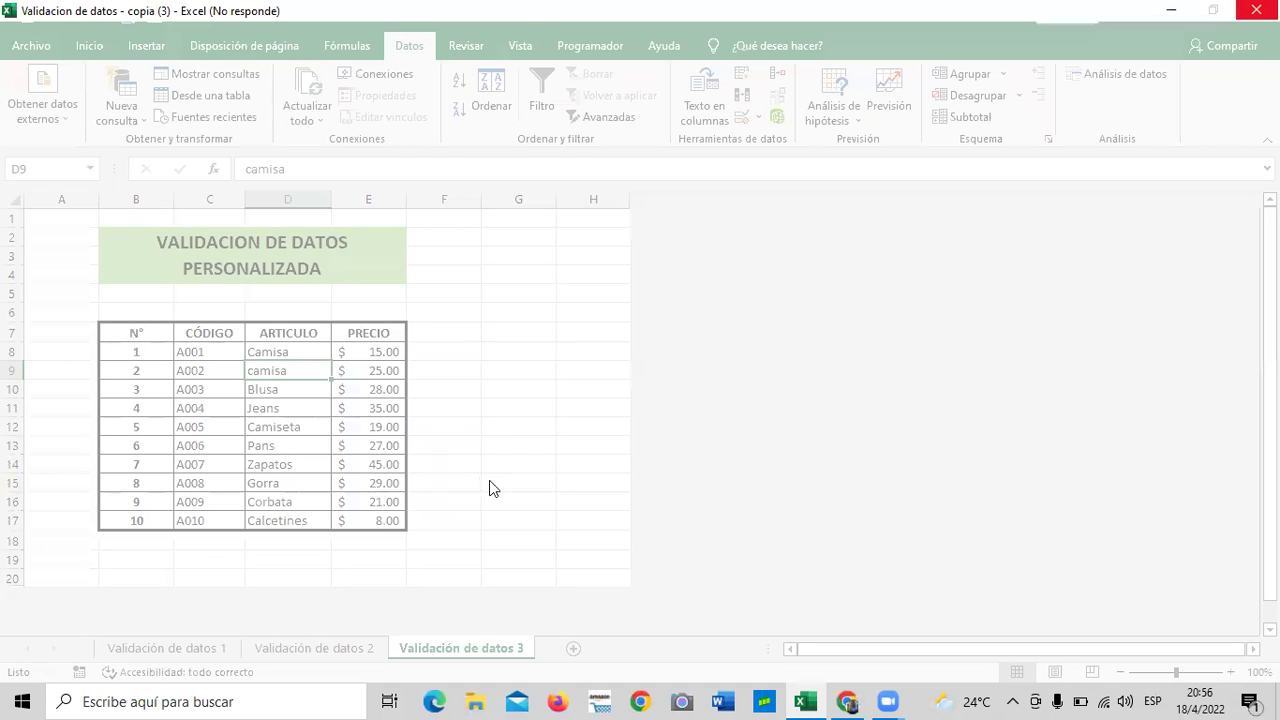
left_click(548, 408)
left_click(508, 310)
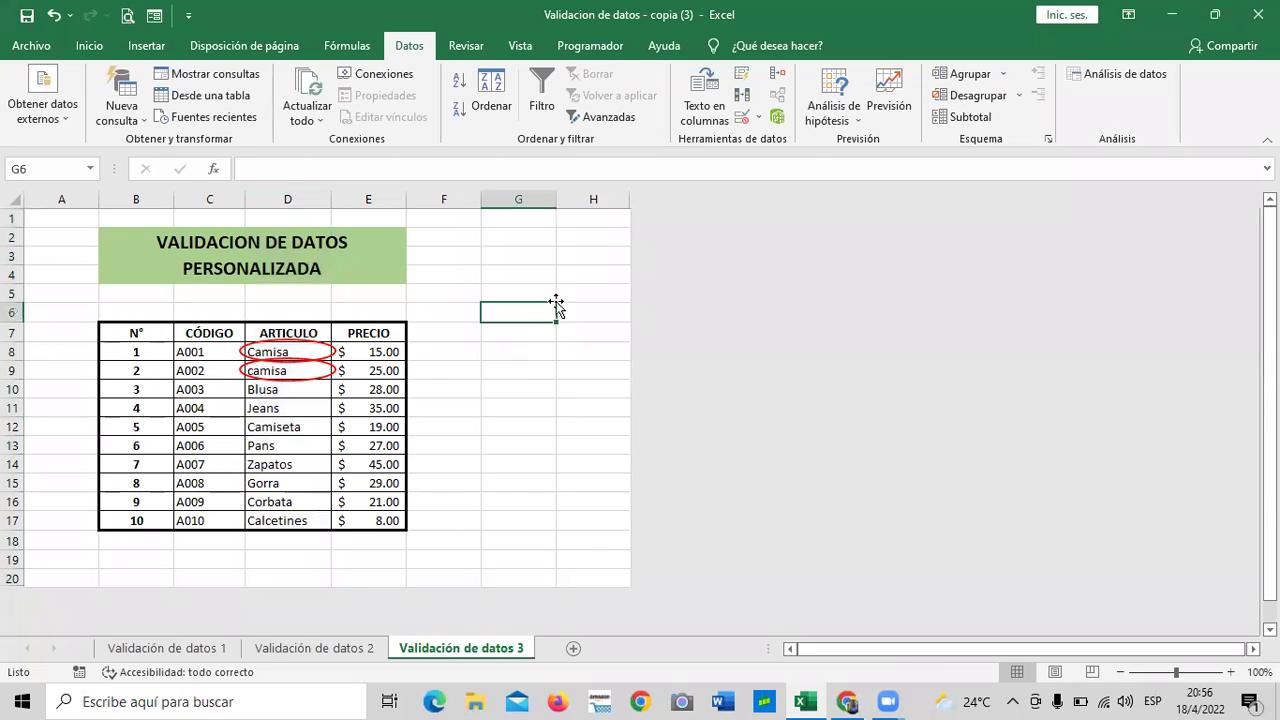
left_click(527, 373)
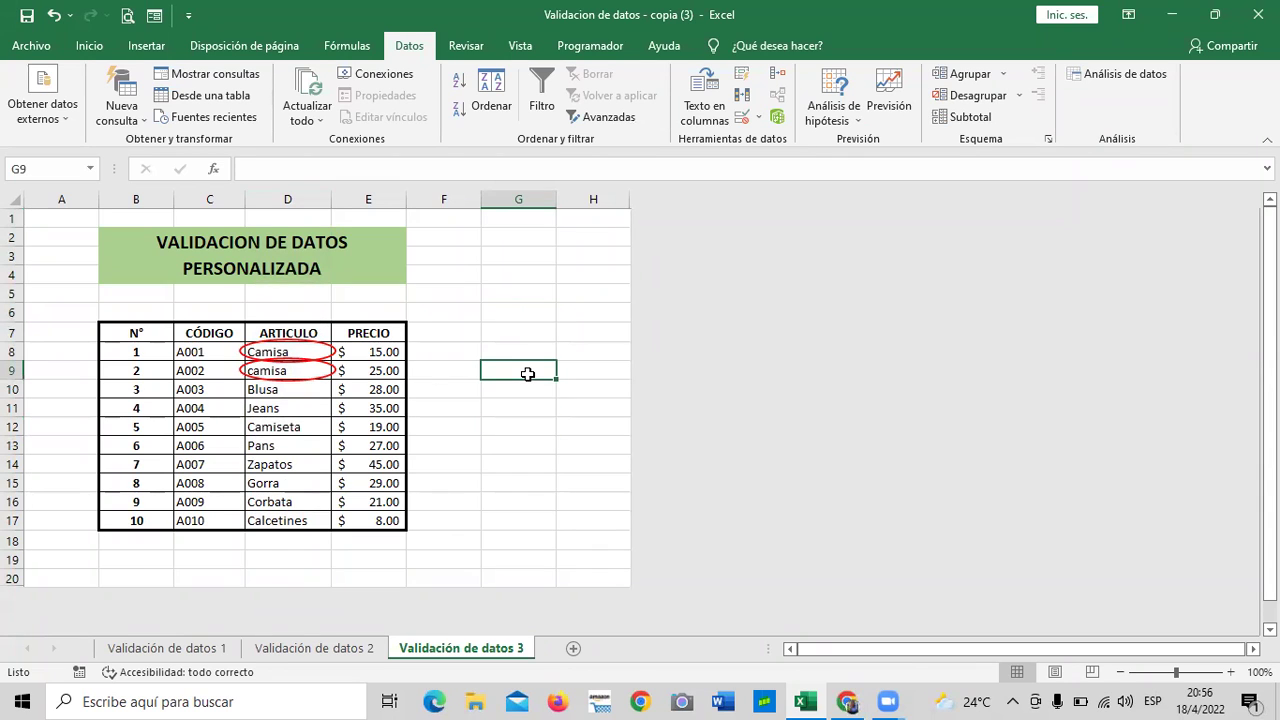
left_click(511, 442)
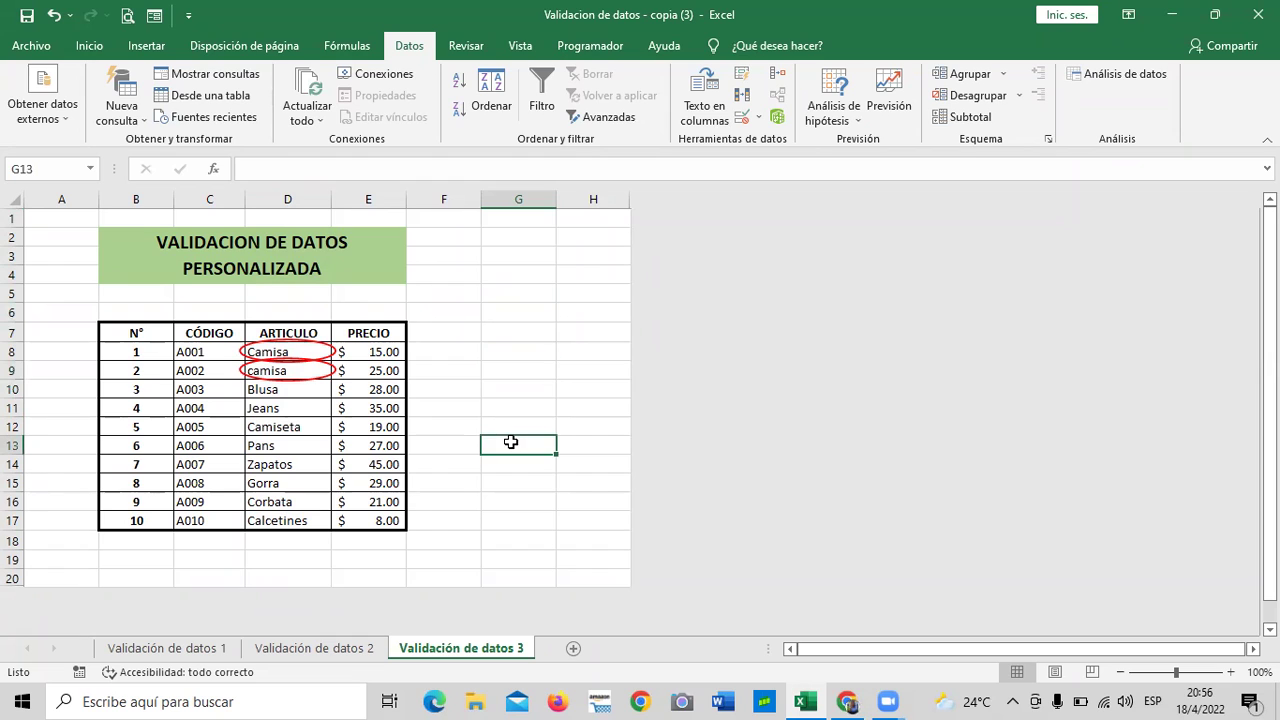
Step: Remove the validation circles and erase the duplicate camisa from D9
left_click(765, 118)
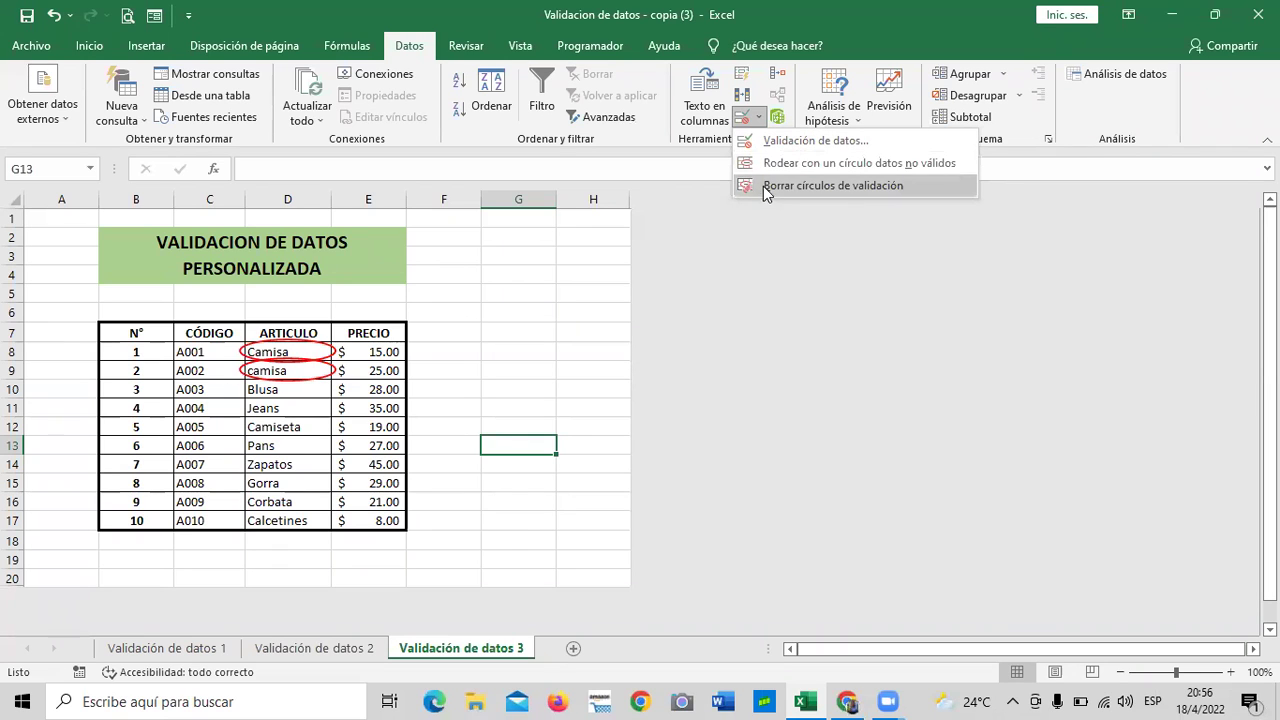
left_click(763, 187)
left_click(538, 332)
left_click(306, 372)
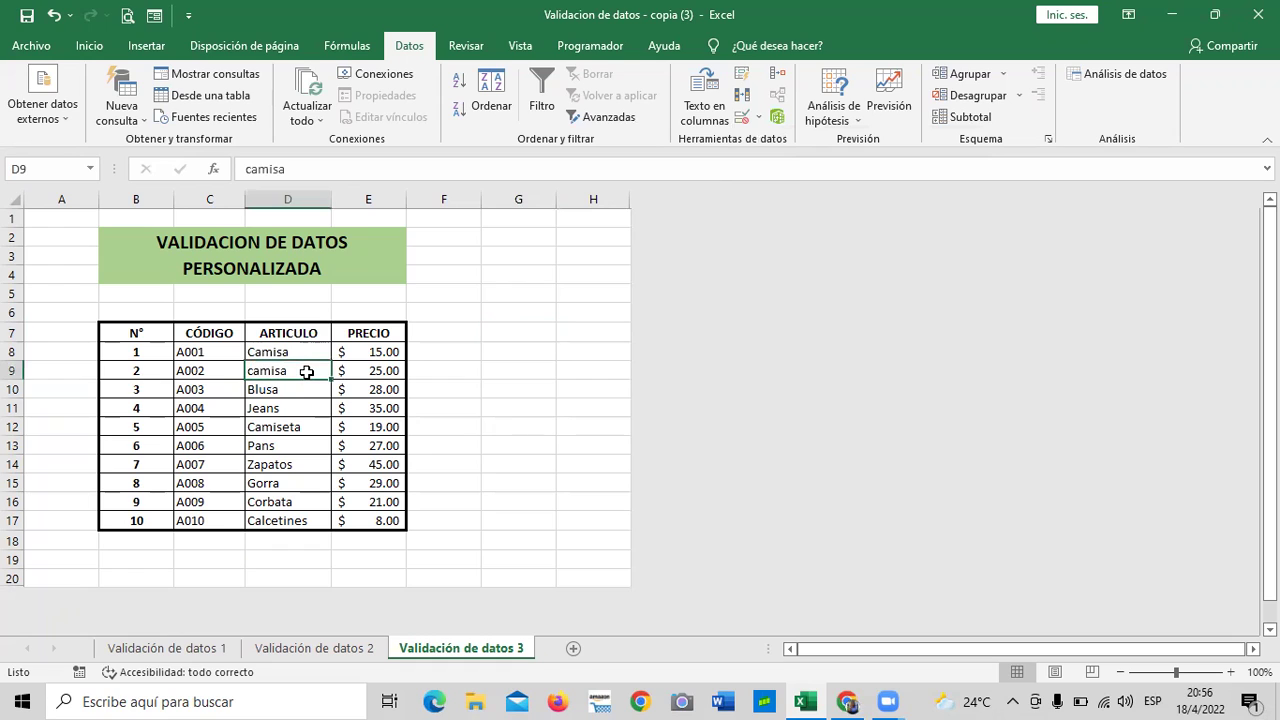
key("BackSpace")
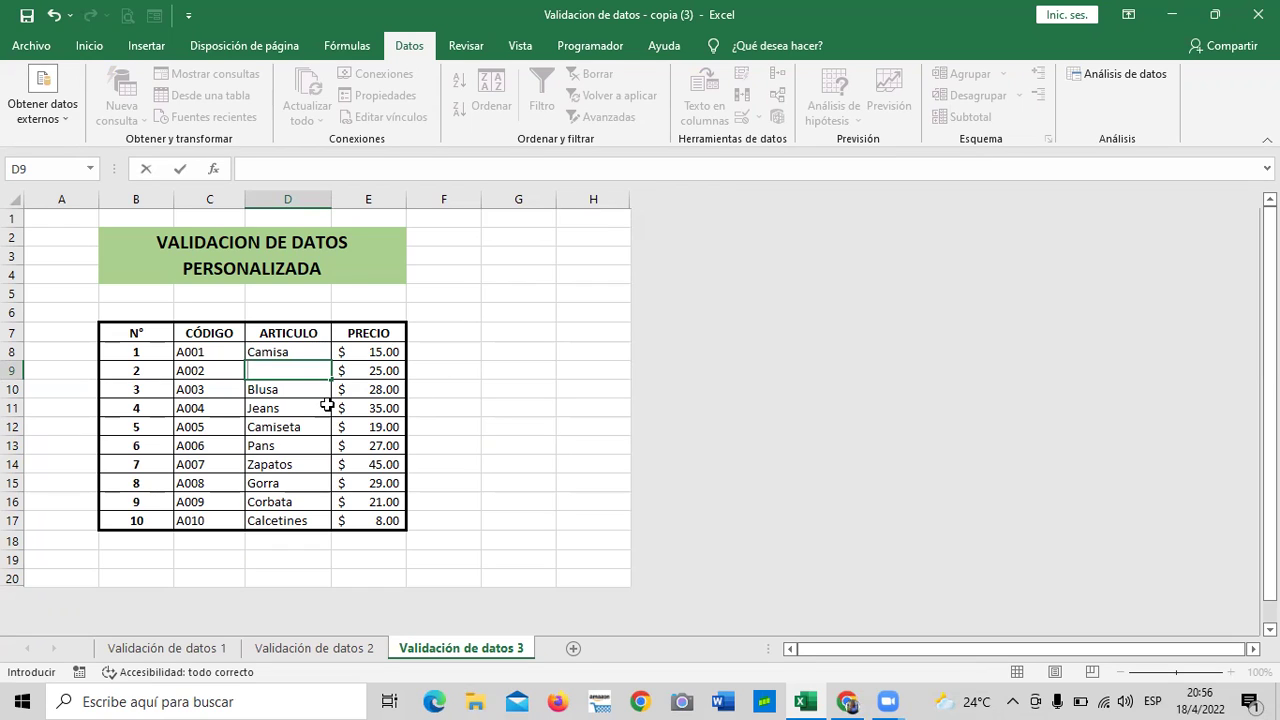
Step: Enter Pantalon into the emptied cell D9
left_click(486, 372)
left_click(294, 373)
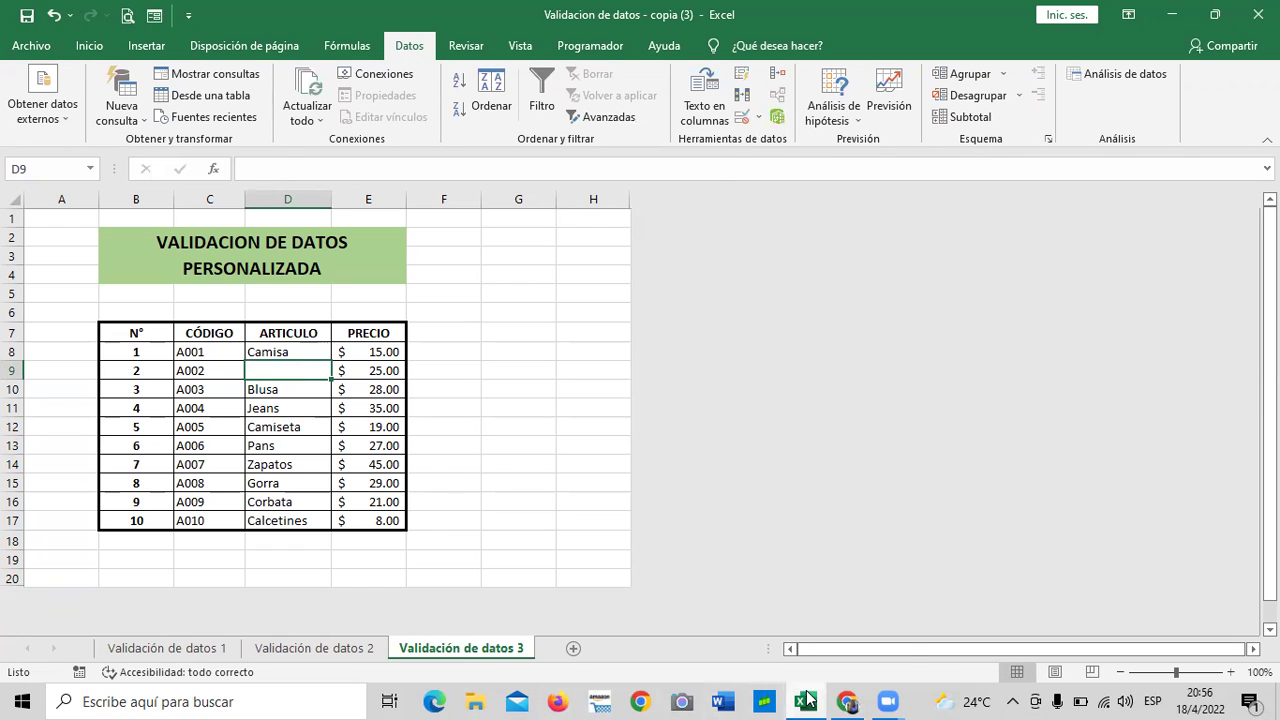
mouse_move(806, 700)
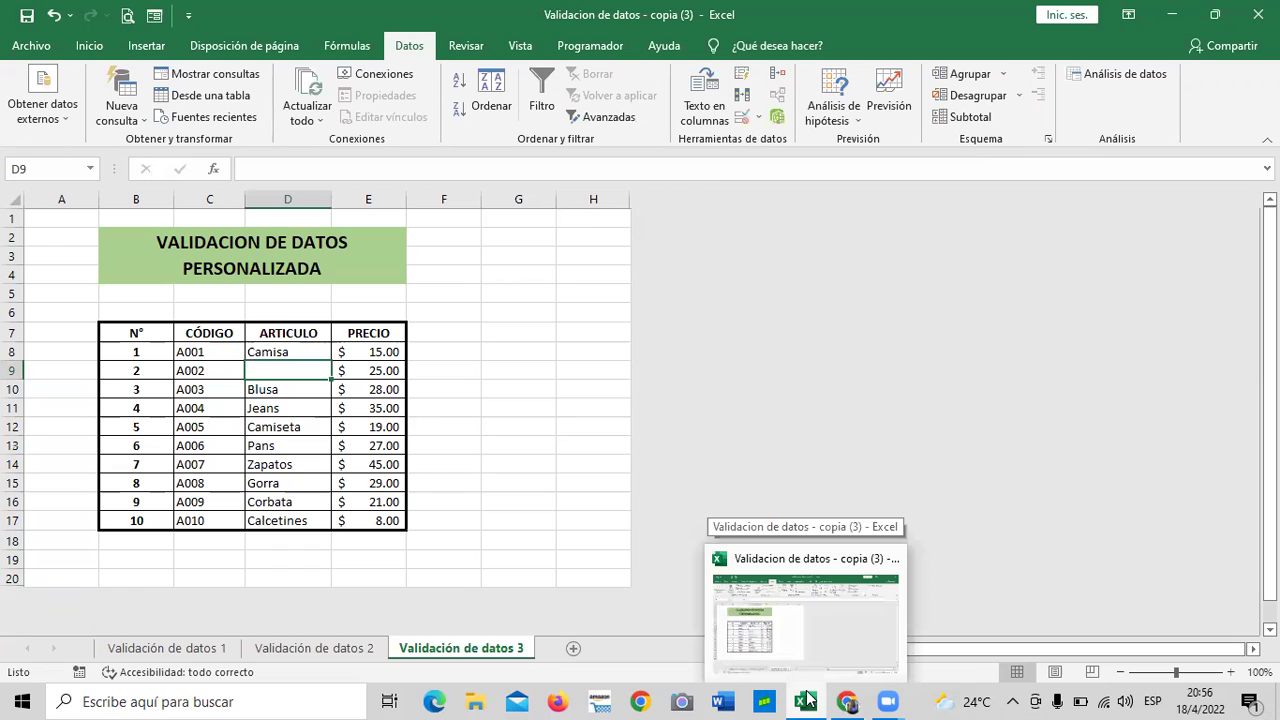
left_click(497, 433)
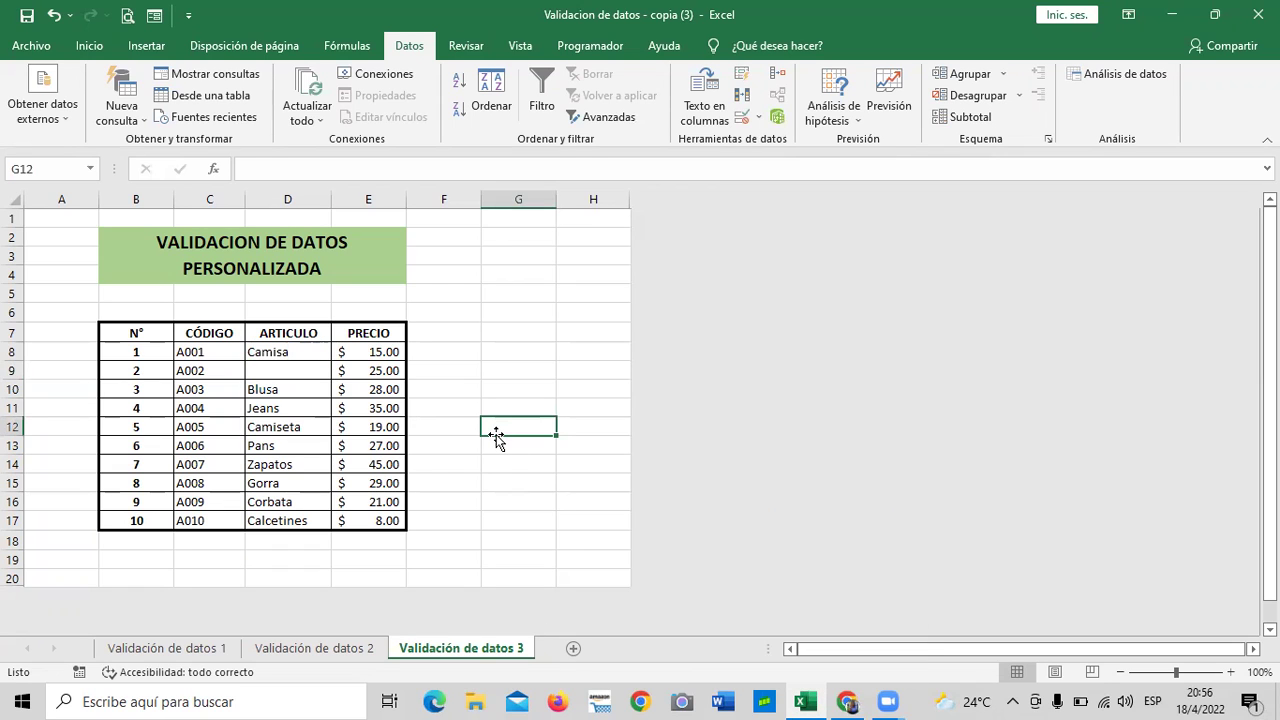
left_click(302, 371)
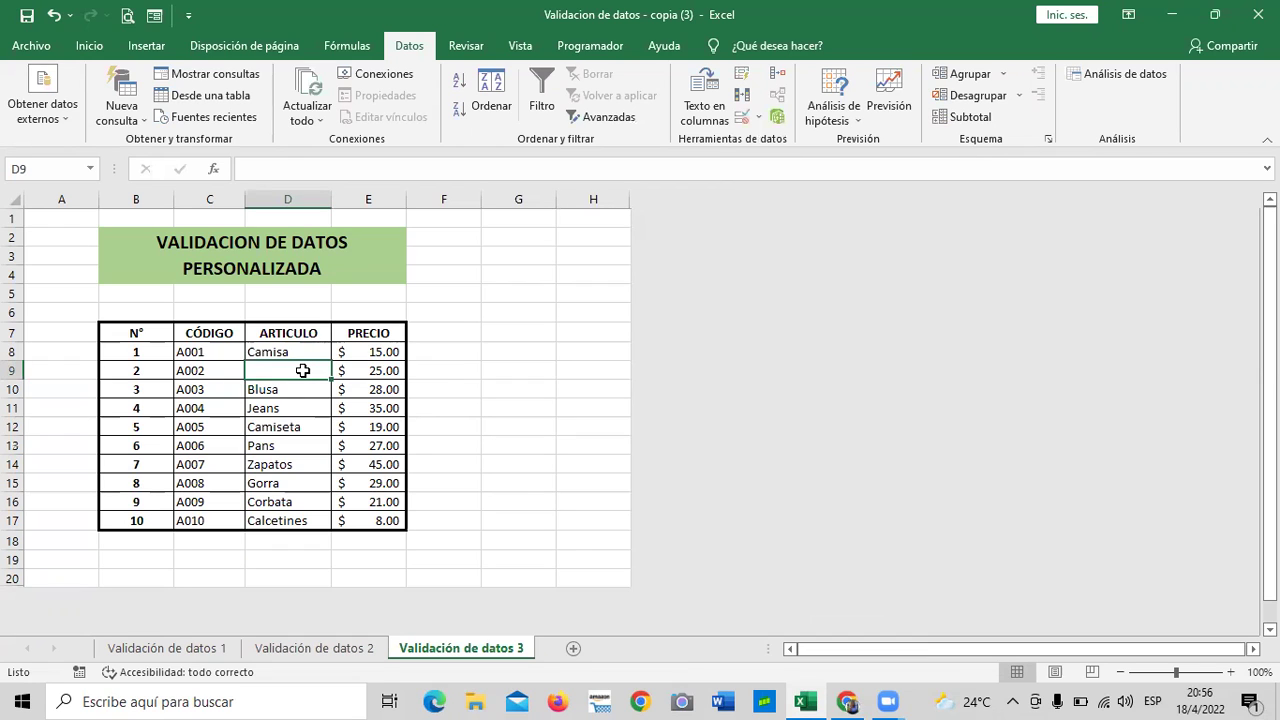
type("Pantalon")
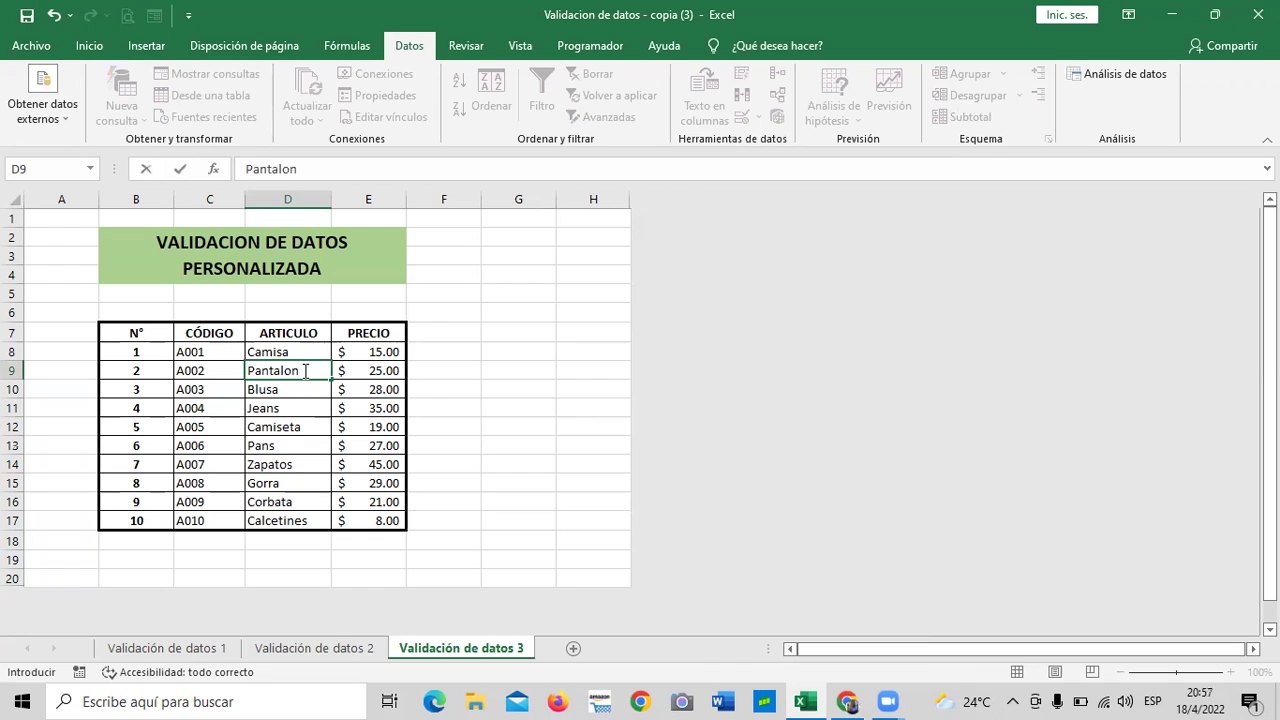
key("Return")
left_click(460, 382)
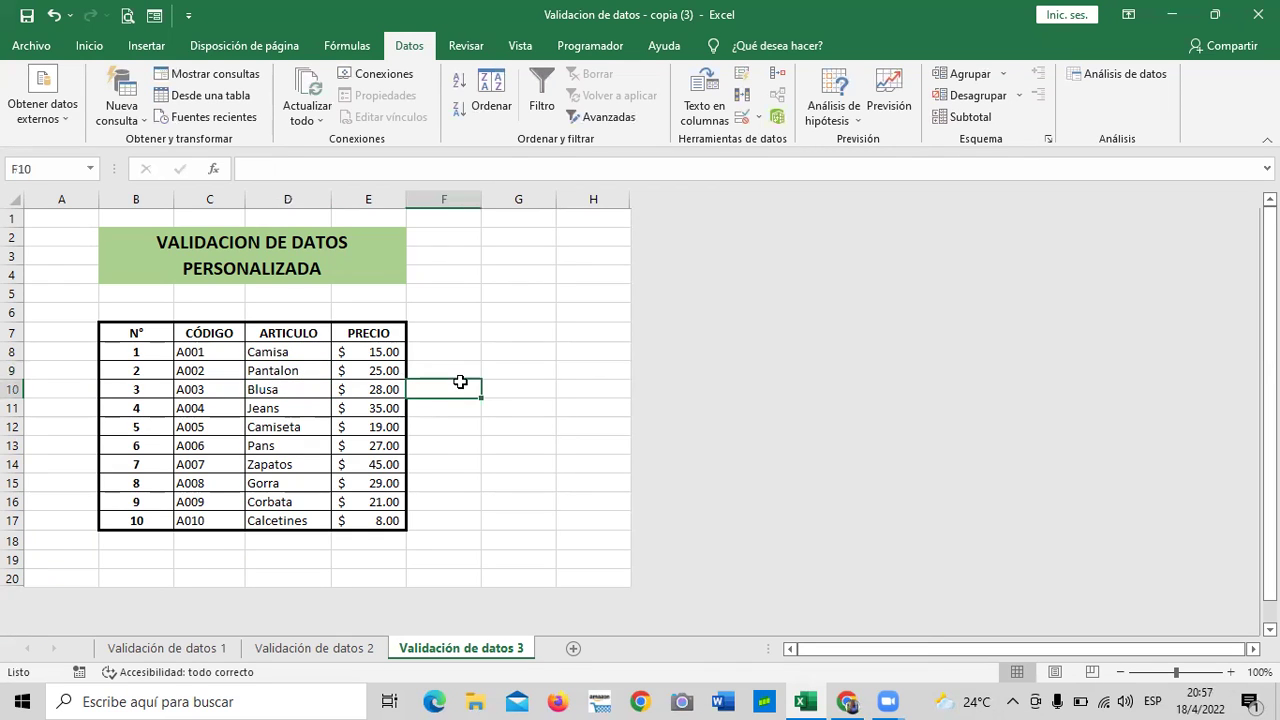
Step: Try entering Corbata in D17 and cancel the rejection so Calcetines stays
left_click(291, 371)
left_click(288, 392)
left_click(289, 409)
left_click(290, 428)
left_click(290, 447)
left_click(289, 516)
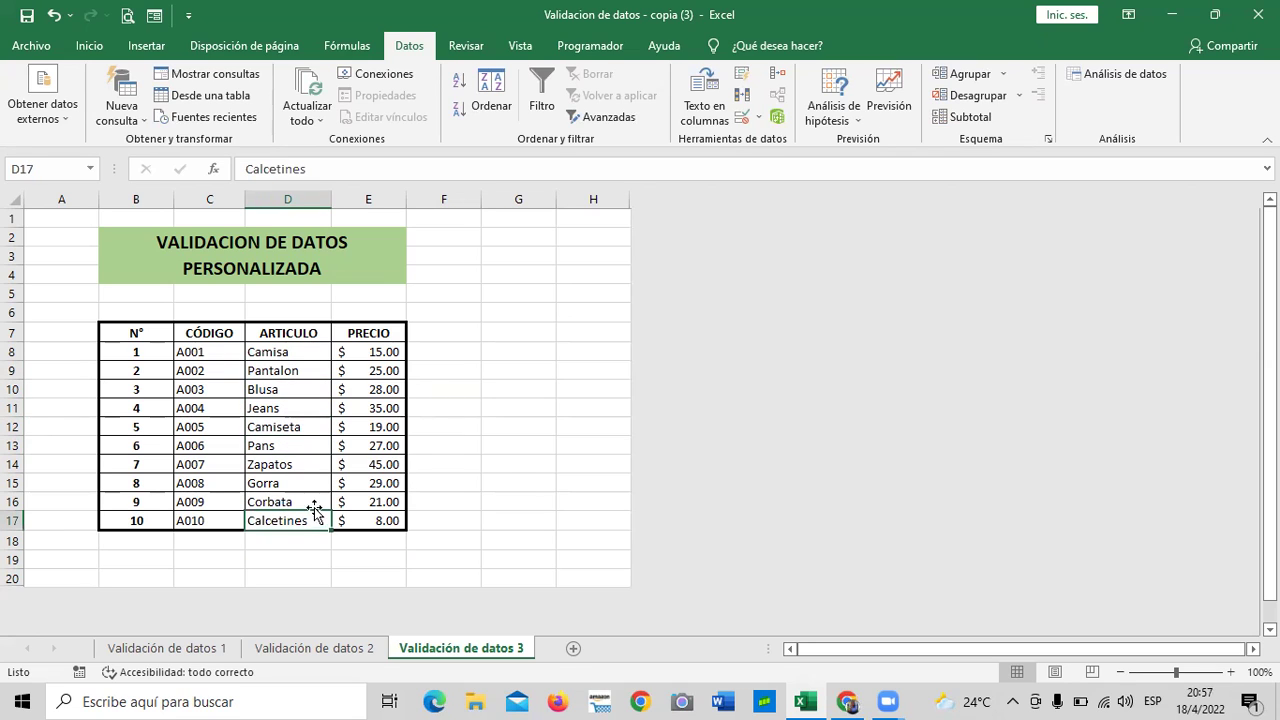
type("corbata")
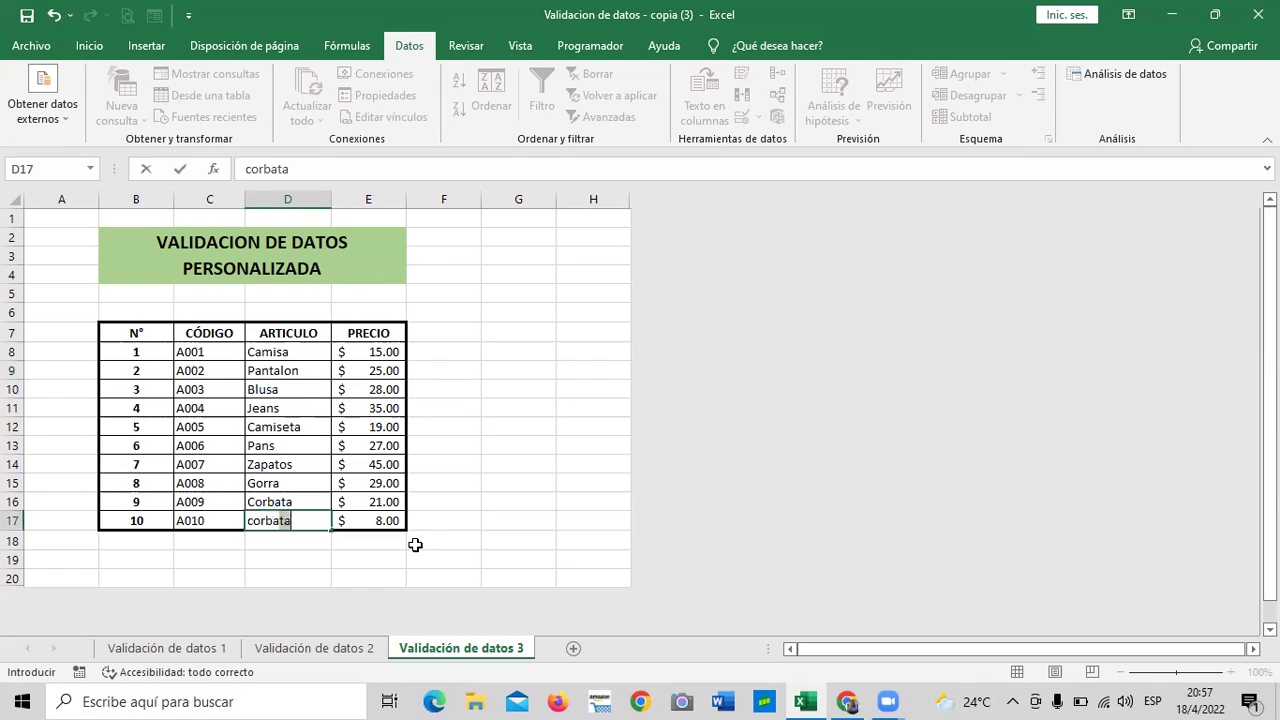
key("Return")
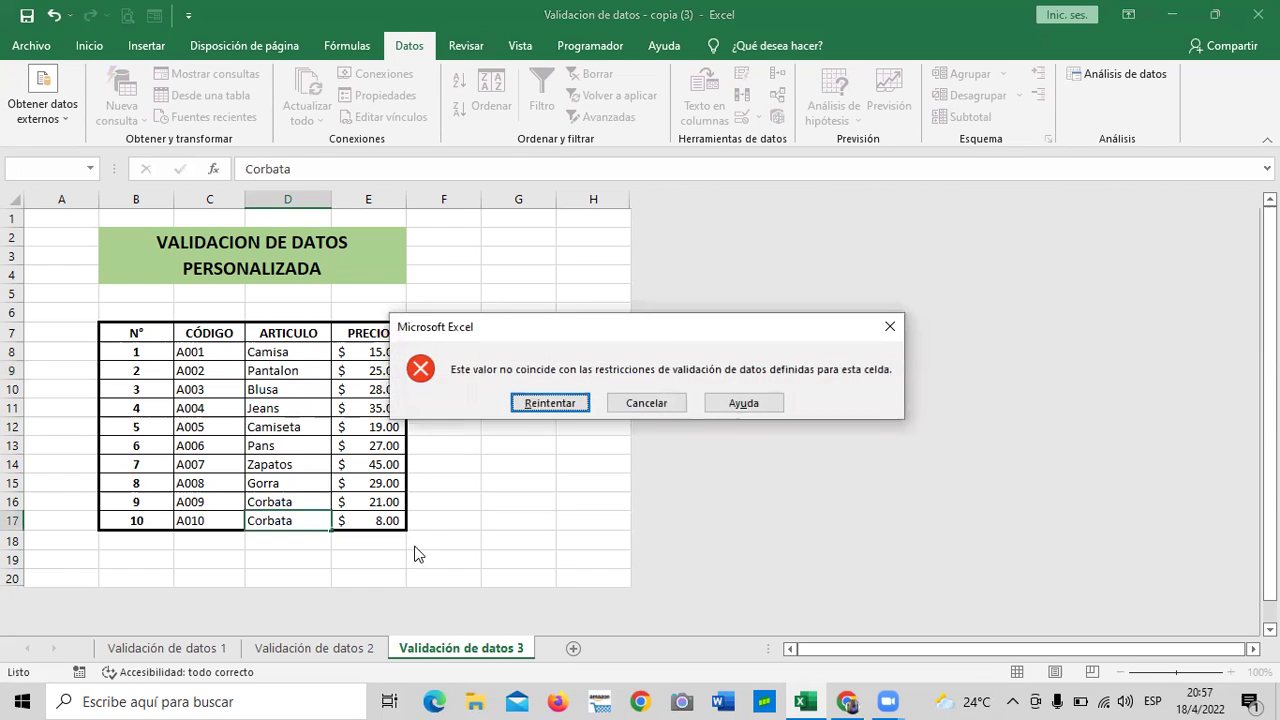
left_click(550, 404)
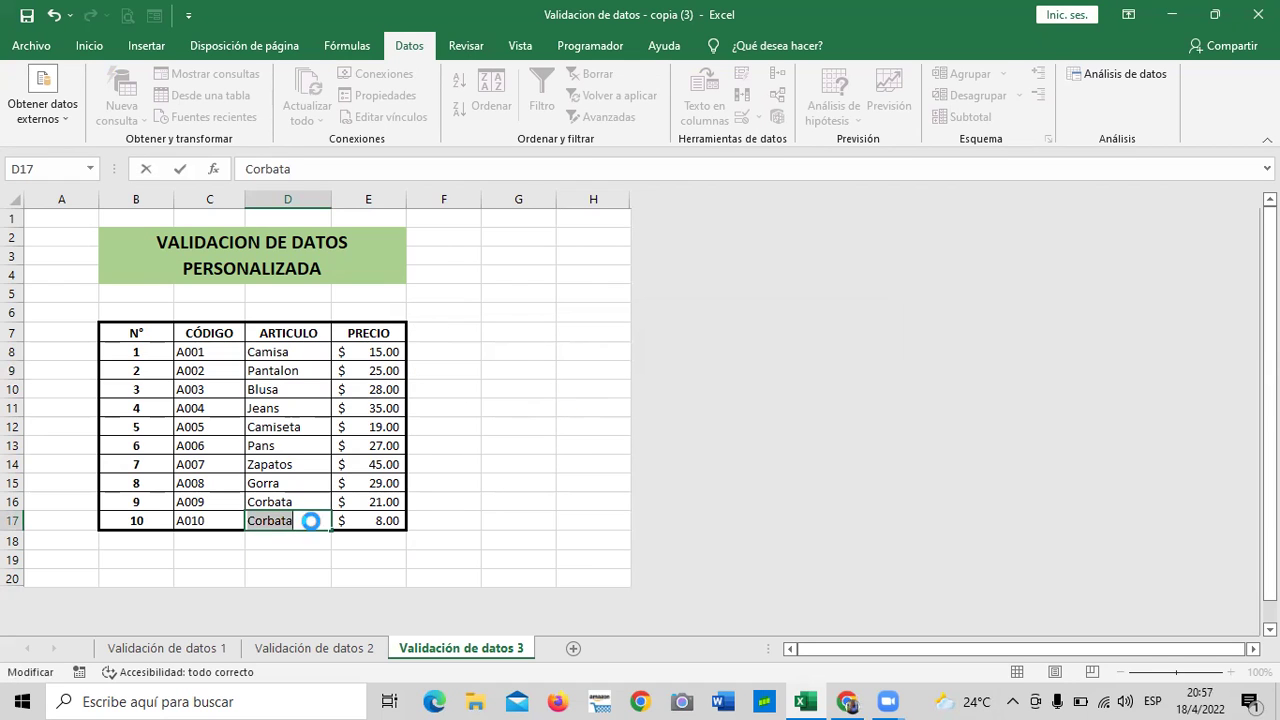
key("Return")
left_click(640, 403)
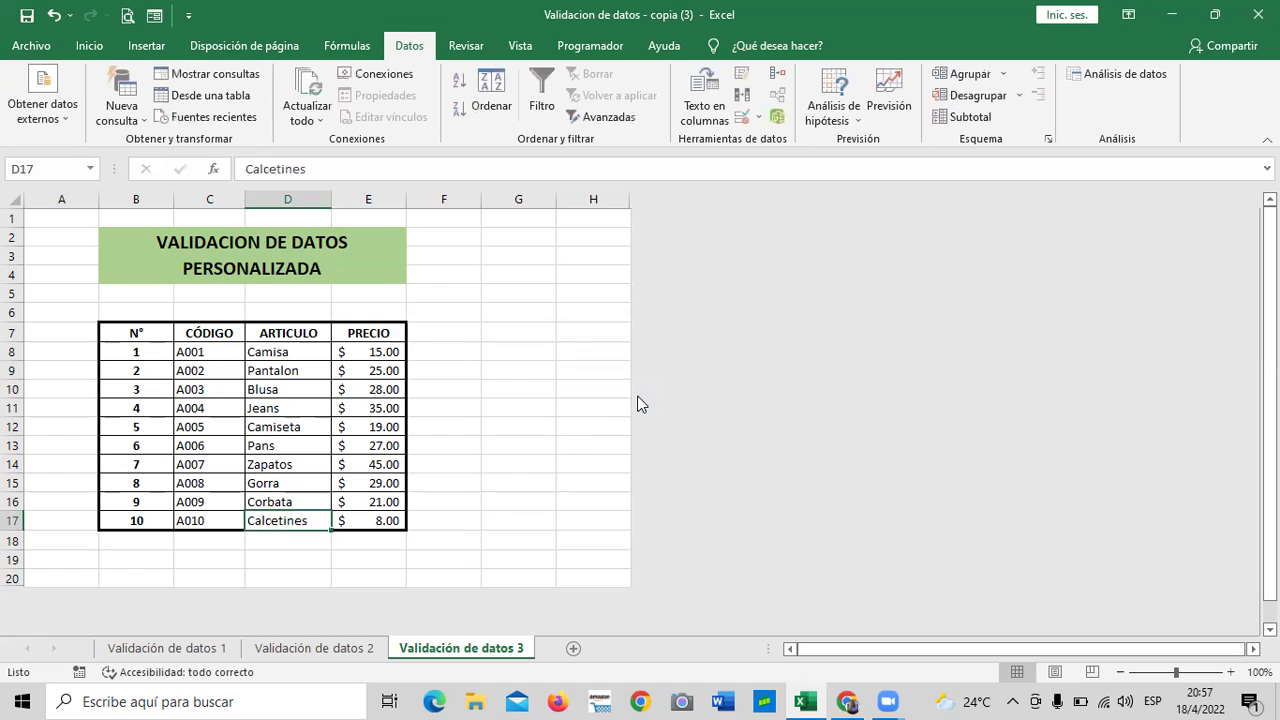
left_click(484, 480)
left_click(494, 410)
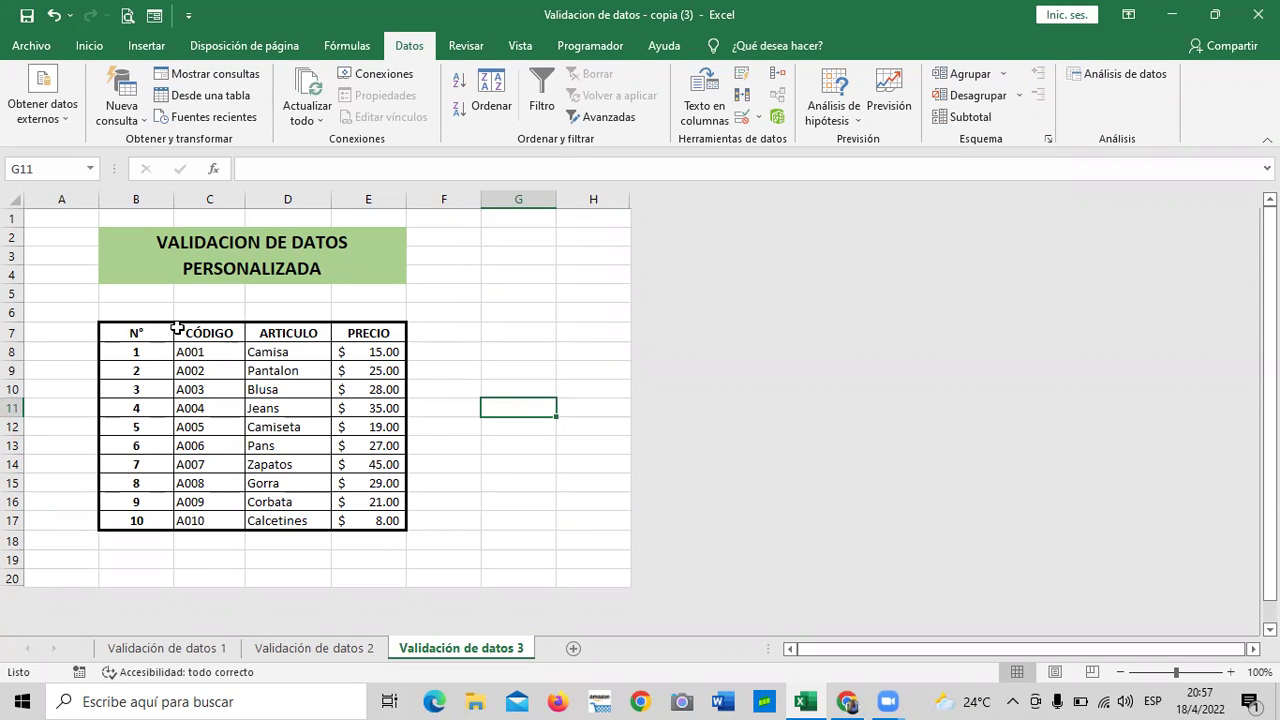
left_click(494, 297)
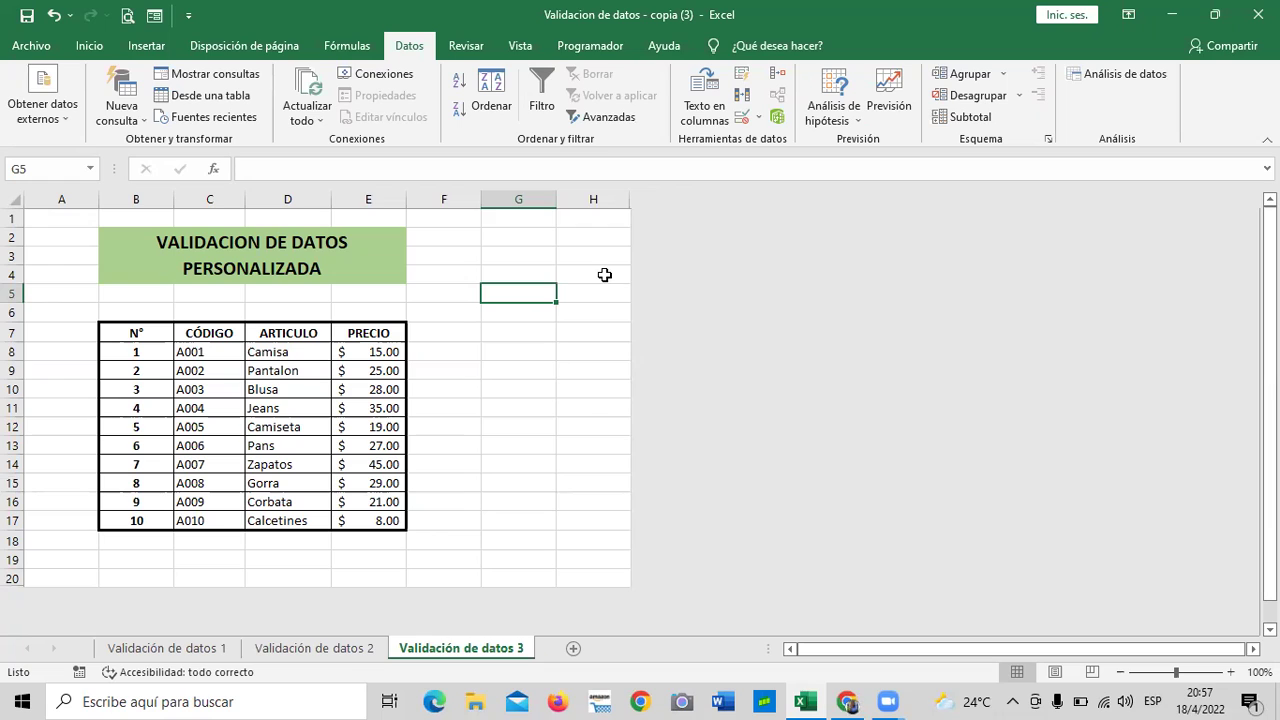
left_click(502, 430)
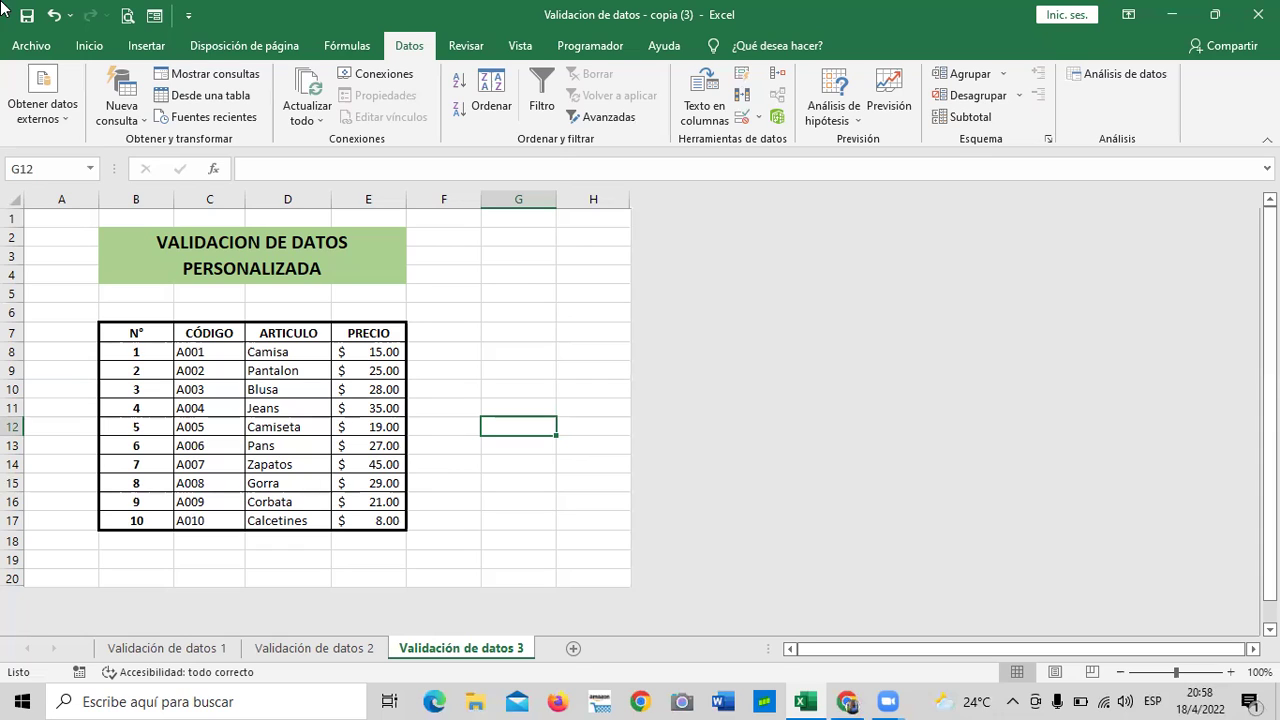
left_click(552, 312)
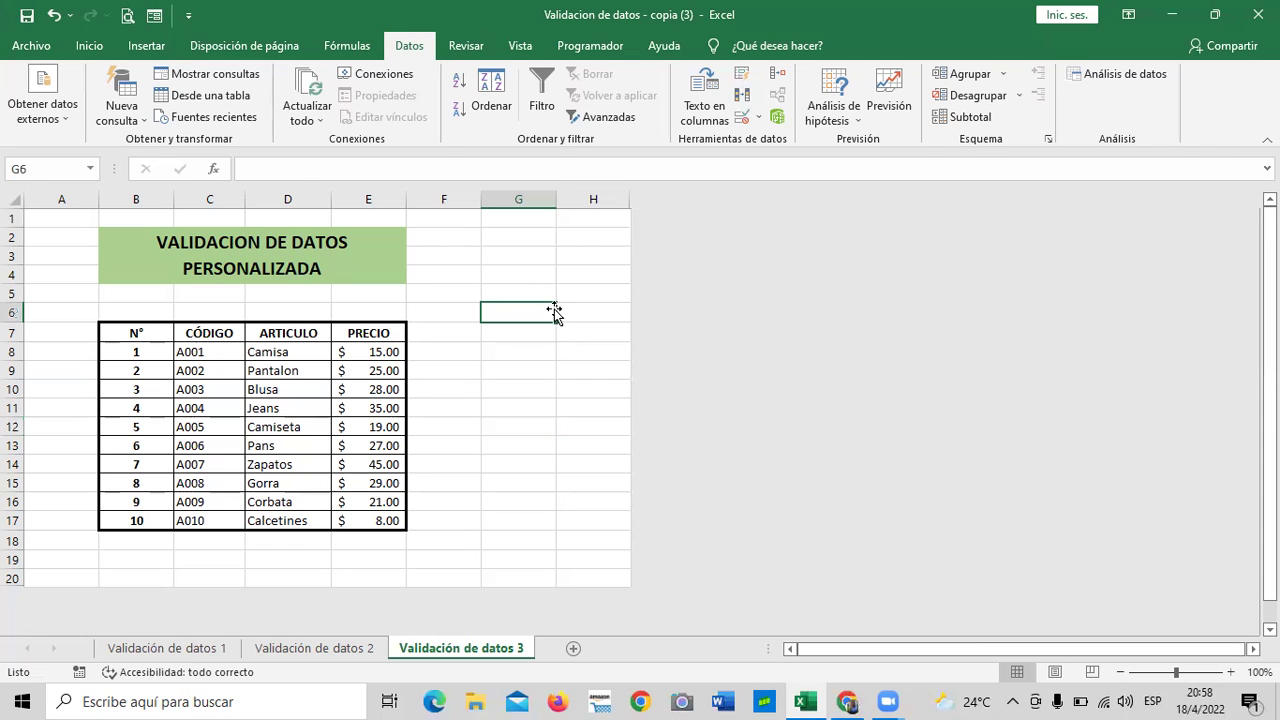
left_click(498, 465)
left_click(389, 517)
left_click(298, 519)
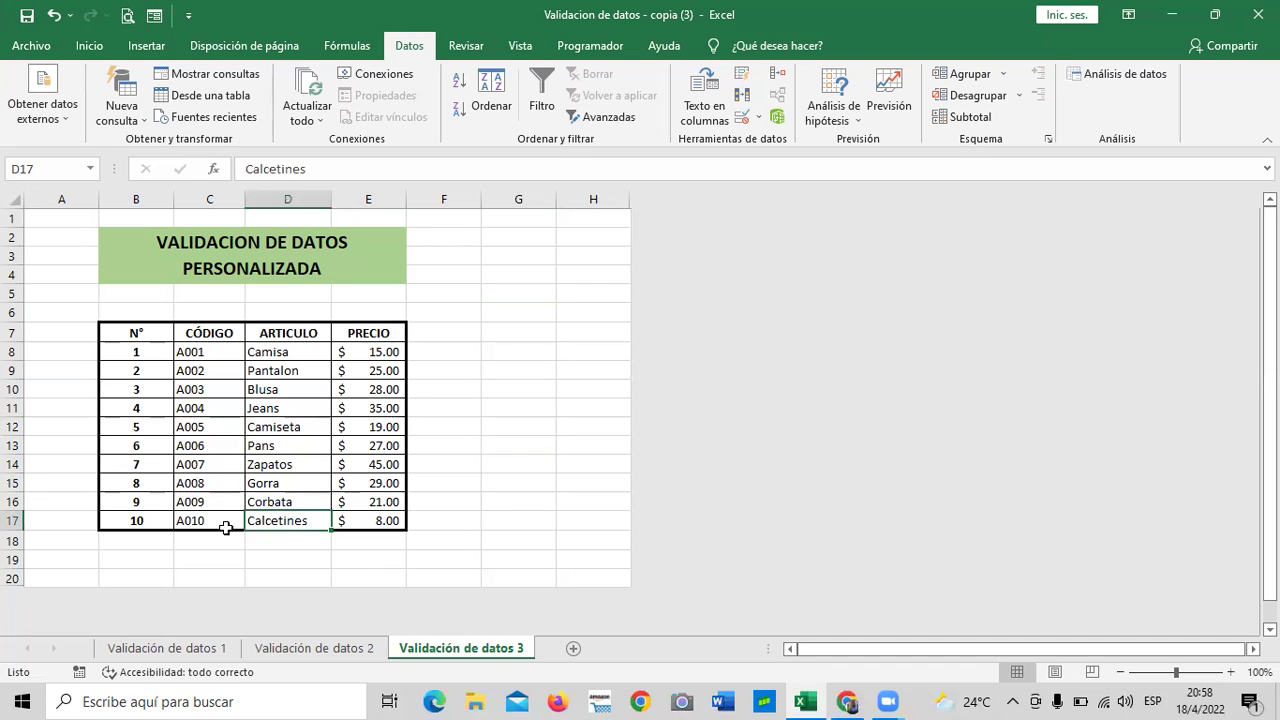
left_click(192, 517)
left_click(496, 273)
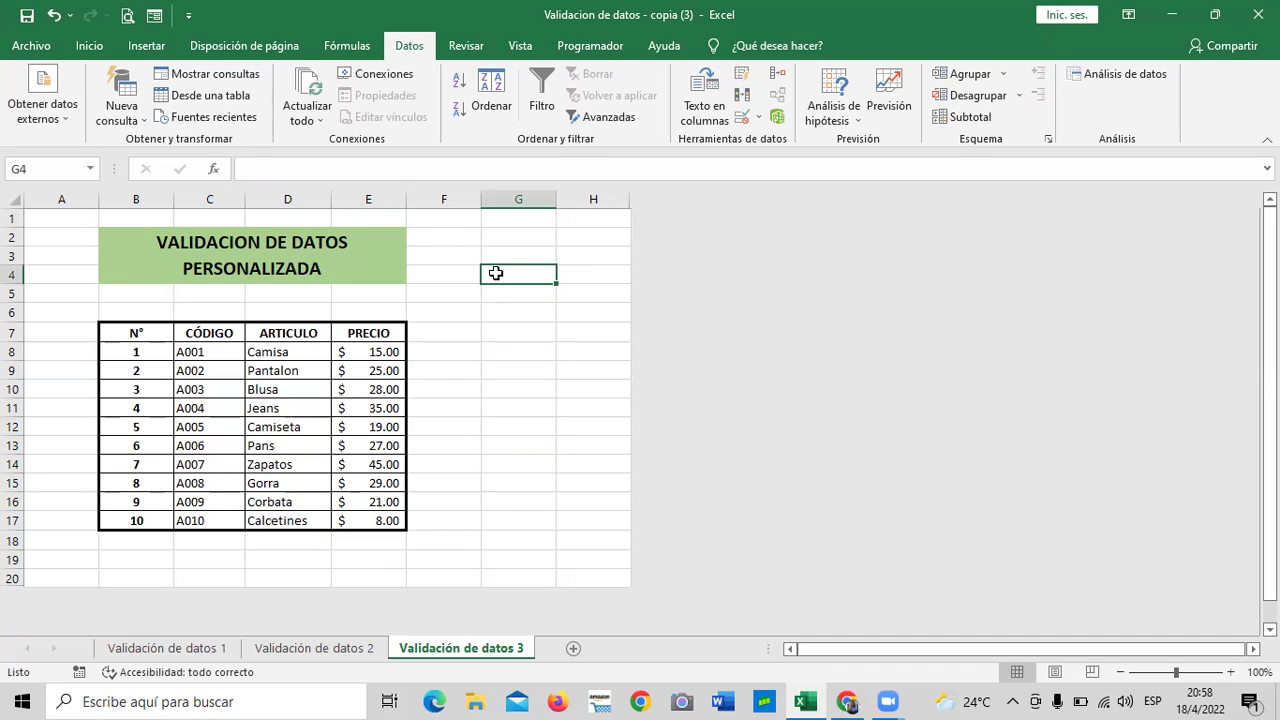
scroll(498, 336, "down", 3)
scroll(490, 342, "up", 3)
left_click(204, 356)
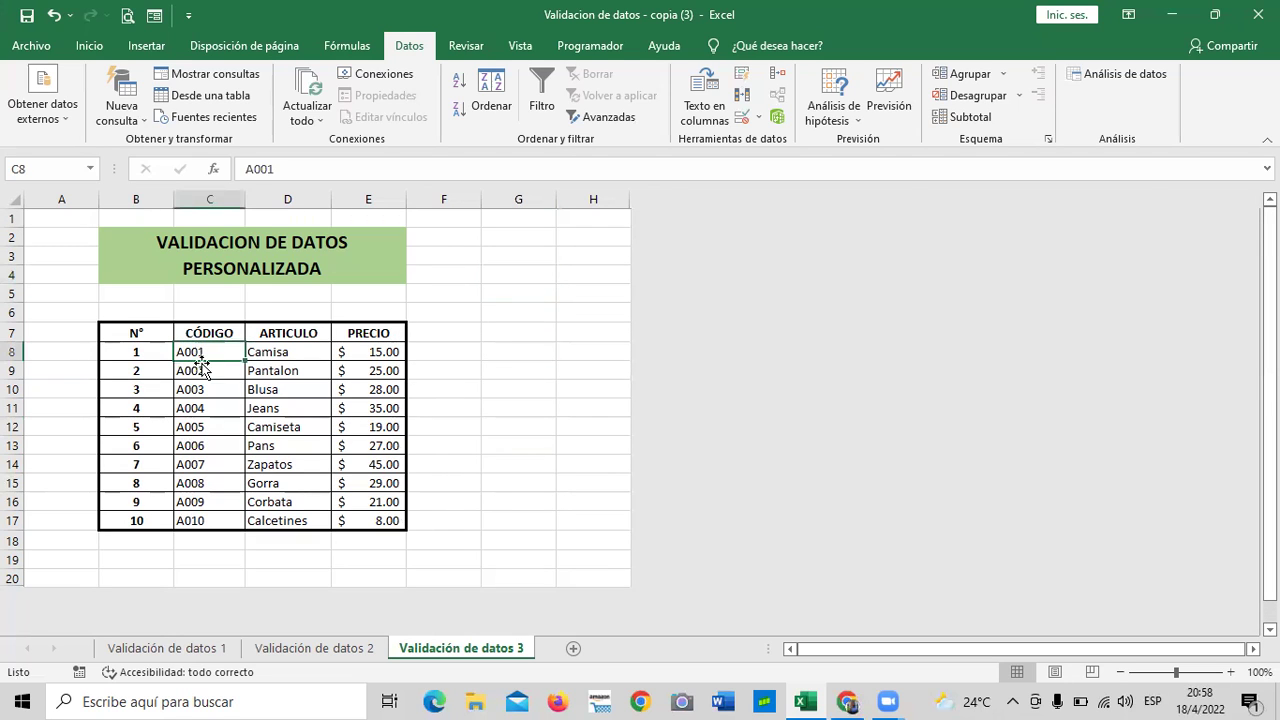
left_click(496, 358)
left_click(182, 464)
left_click(186, 518)
left_click(215, 424)
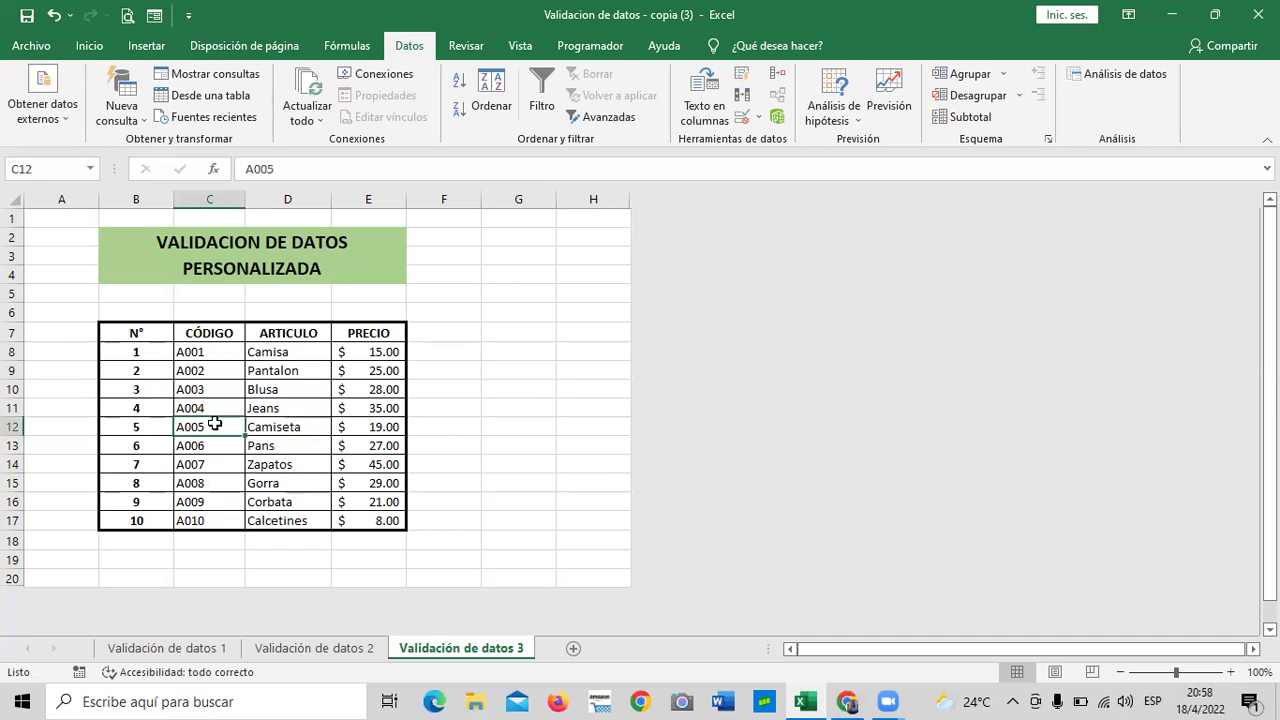
left_click(741, 117)
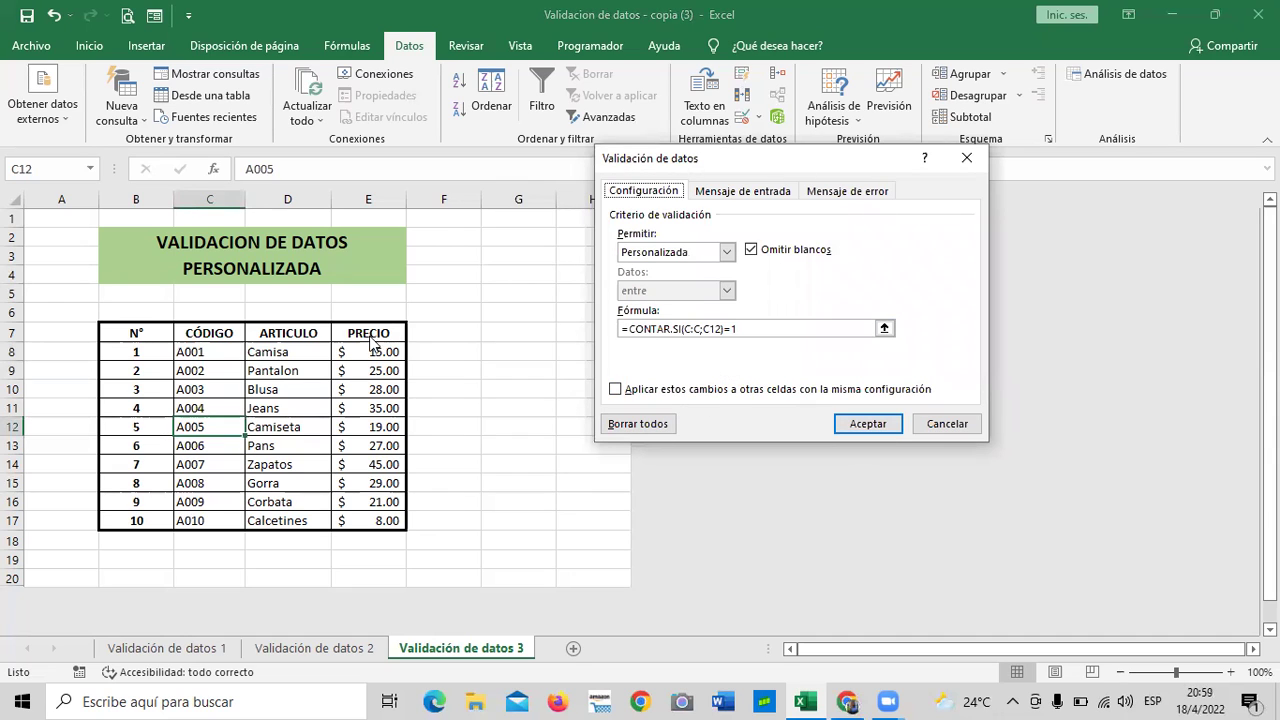
left_click(947, 424)
left_click(200, 350)
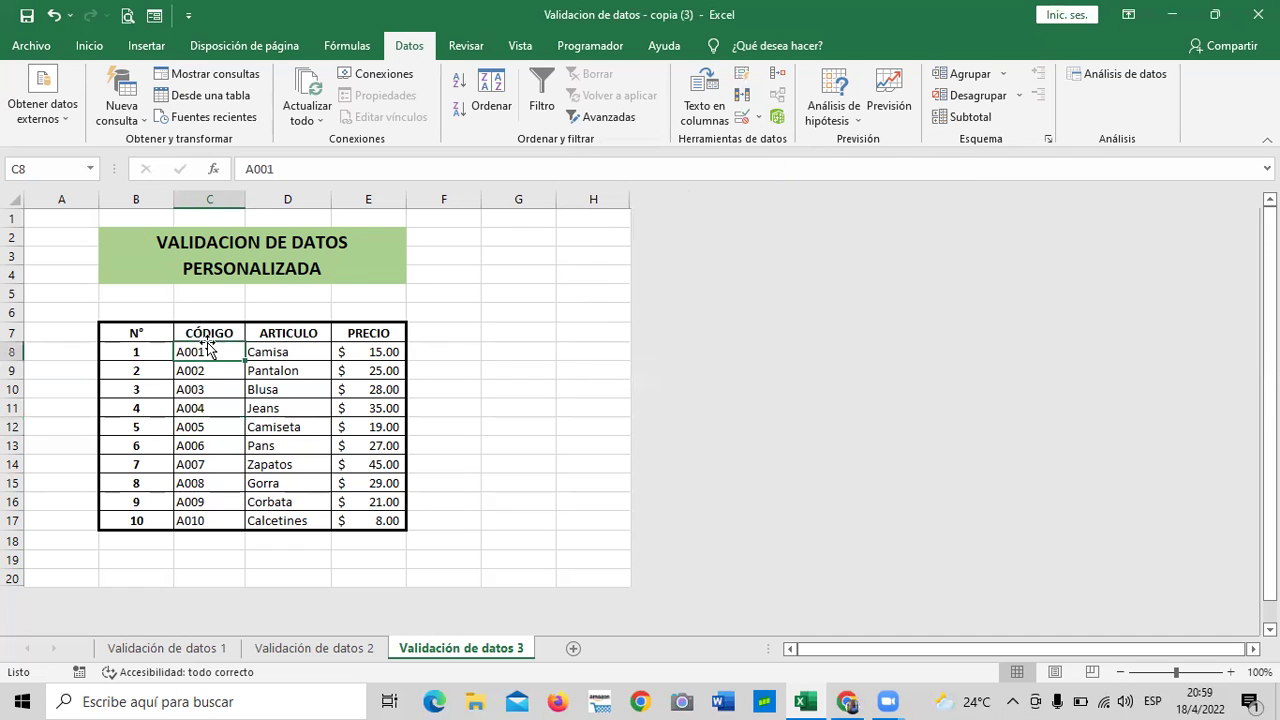
left_click(741, 117)
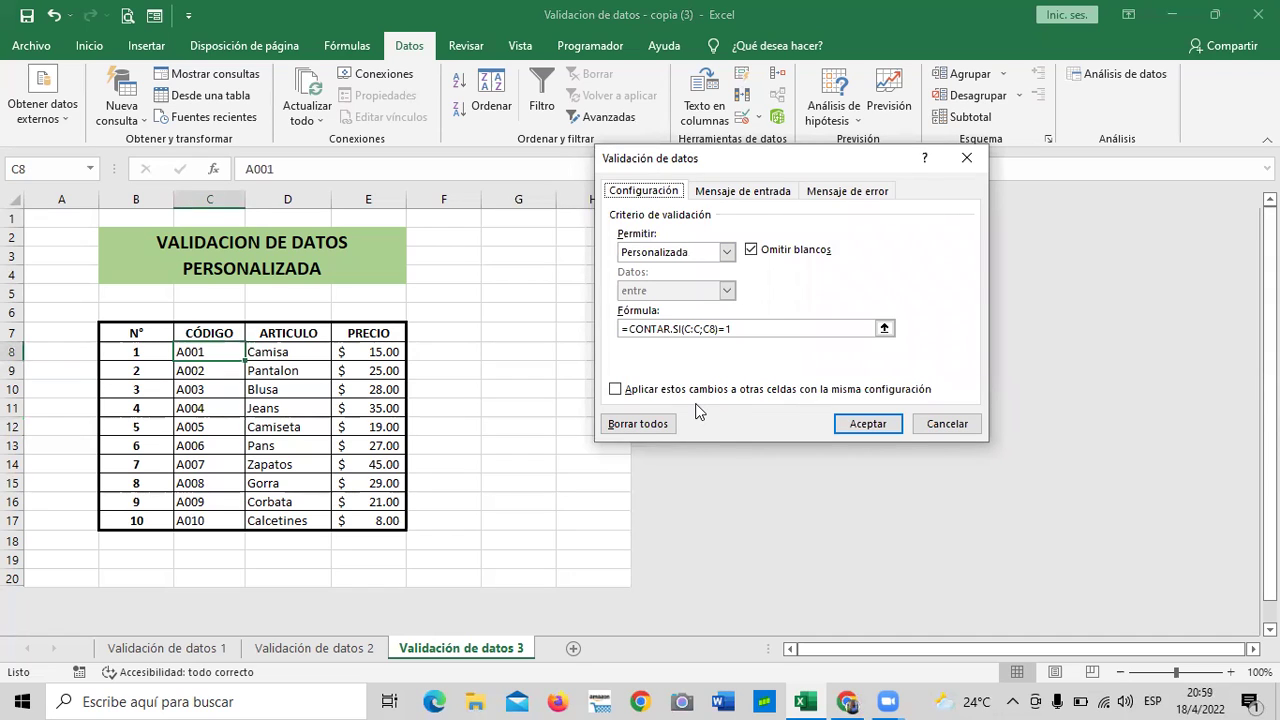
left_click(950, 424)
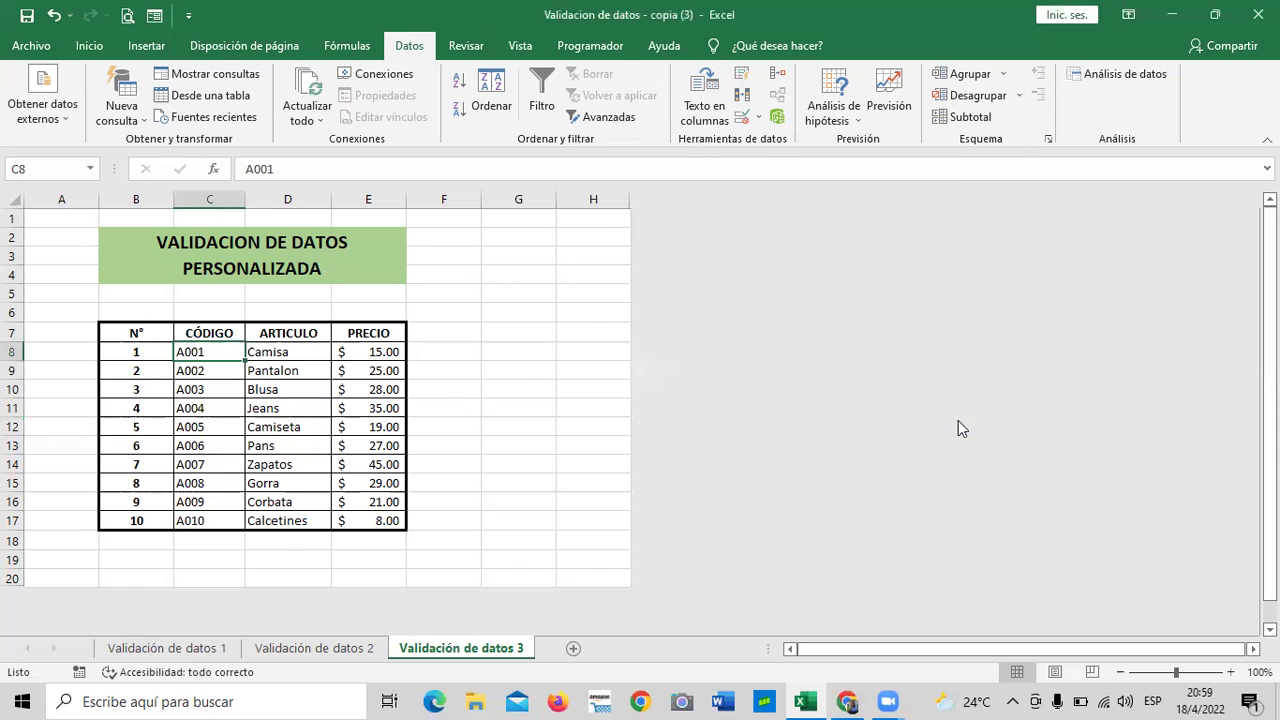
Step: Return to the Inglés Corporativo course in Chrome and open the 3.2 Laboratorio 1 quiz
left_click(848, 700)
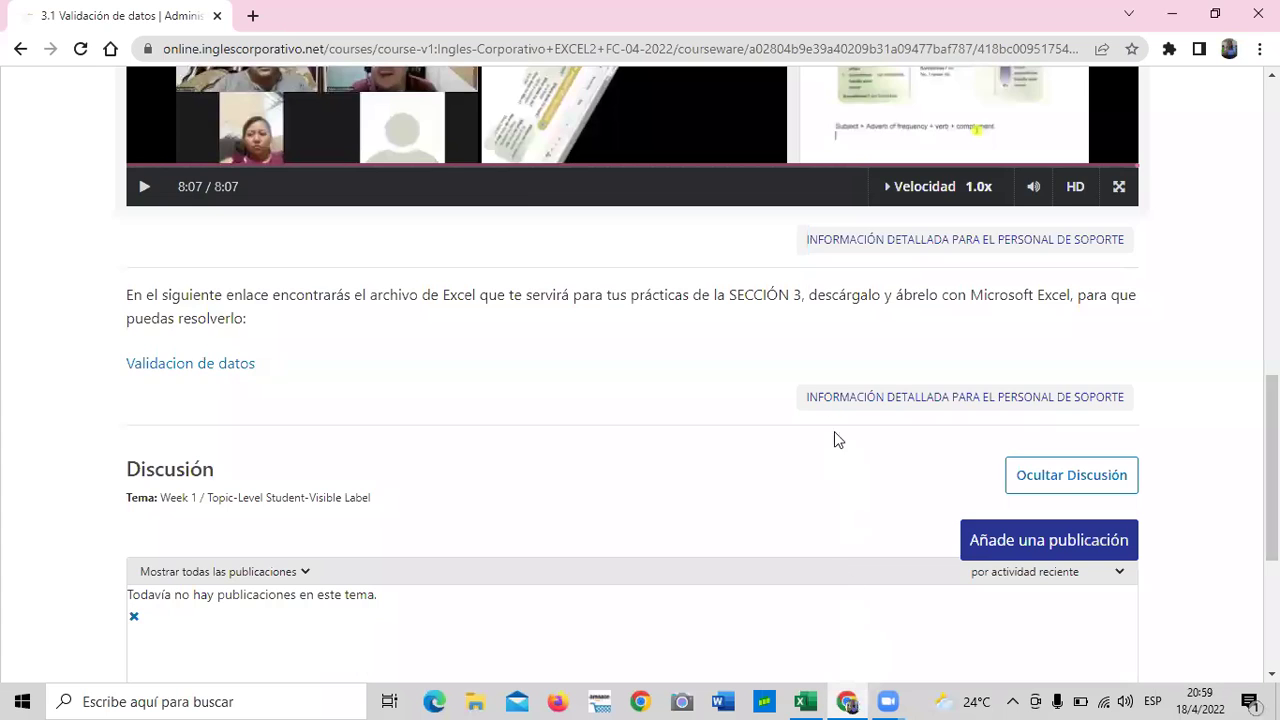
scroll(720, 490, "up", 5)
scroll(986, 450, "up", 3)
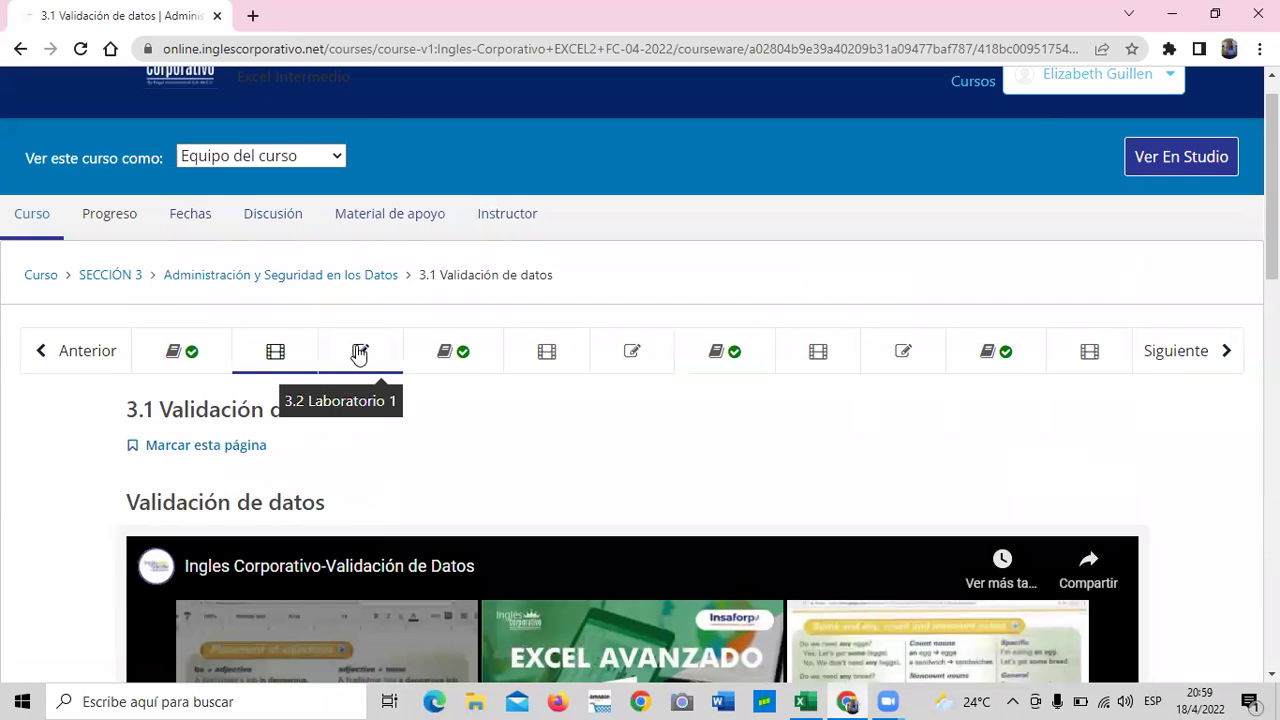
left_click(359, 355)
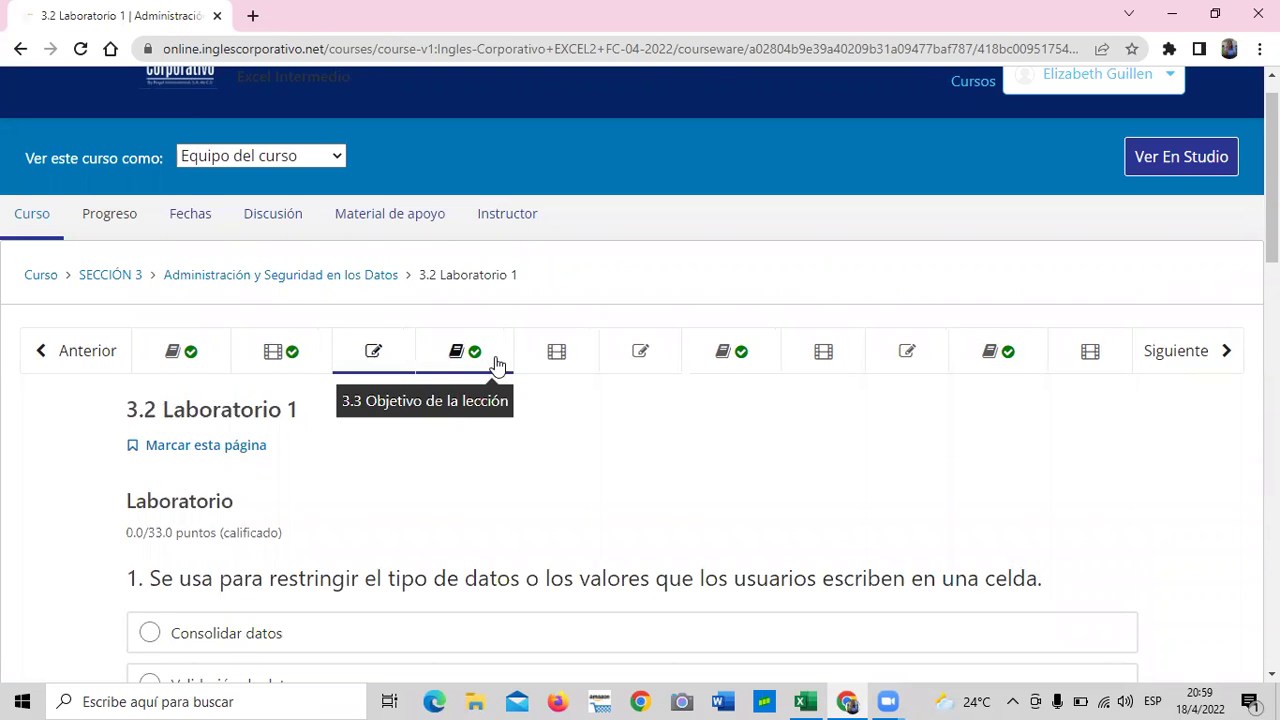
Step: Scroll through the data validation quiz questions, which show a 0.0/33.0 score
scroll(497, 364, "down", 2)
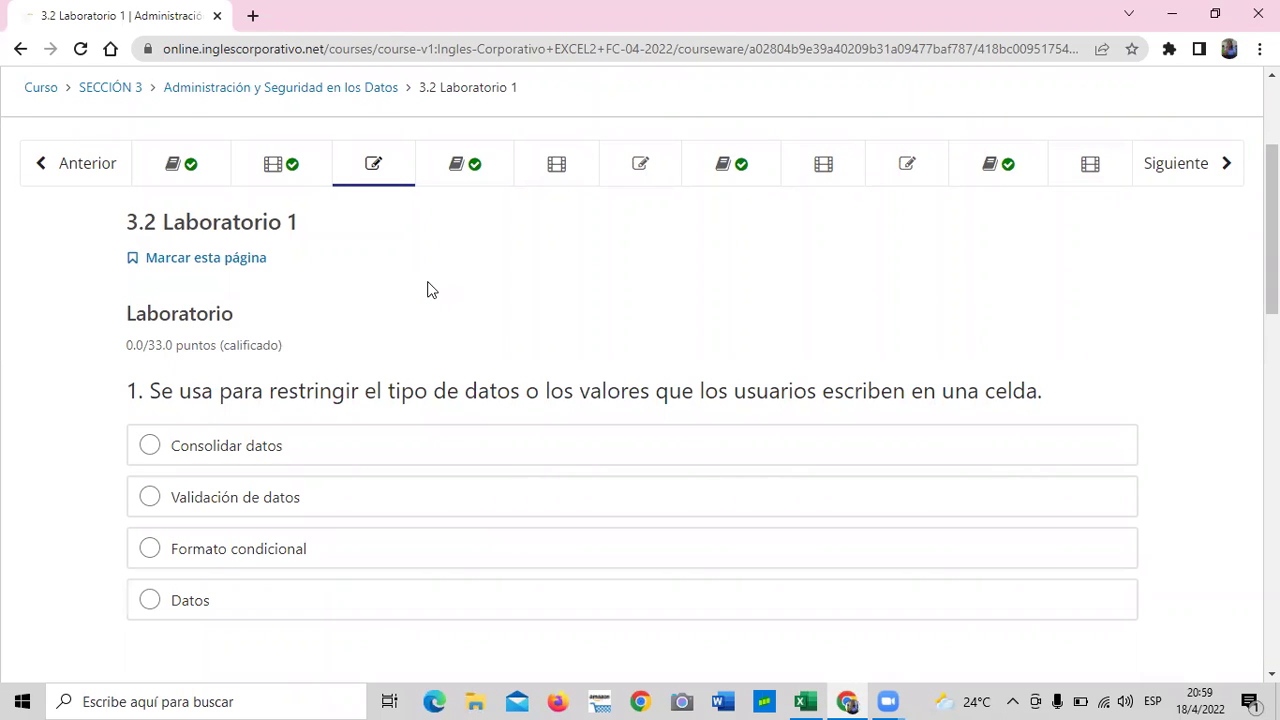
scroll(426, 291, "down", 3)
scroll(423, 368, "up", 3)
scroll(463, 294, "down", 5)
scroll(457, 329, "down", 5)
scroll(460, 337, "up", 5)
scroll(461, 338, "up", 3)
scroll(565, 297, "up", 3)
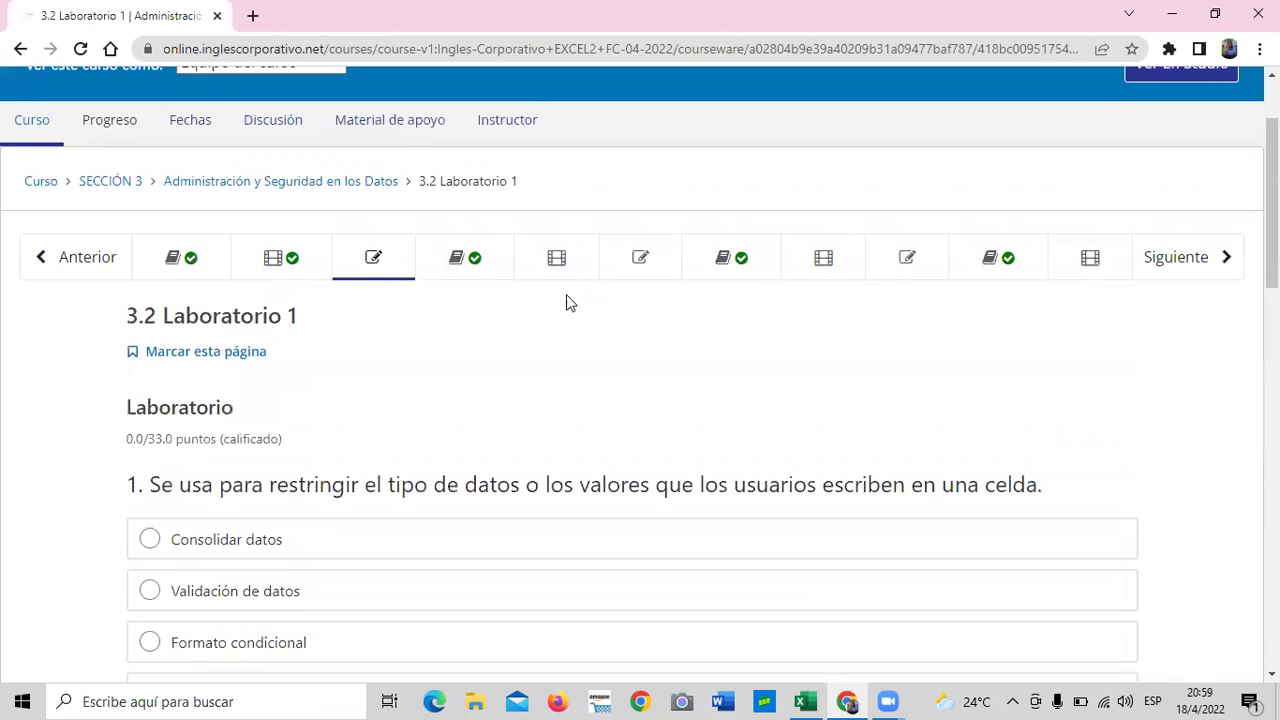
scroll(607, 333, "down", 1)
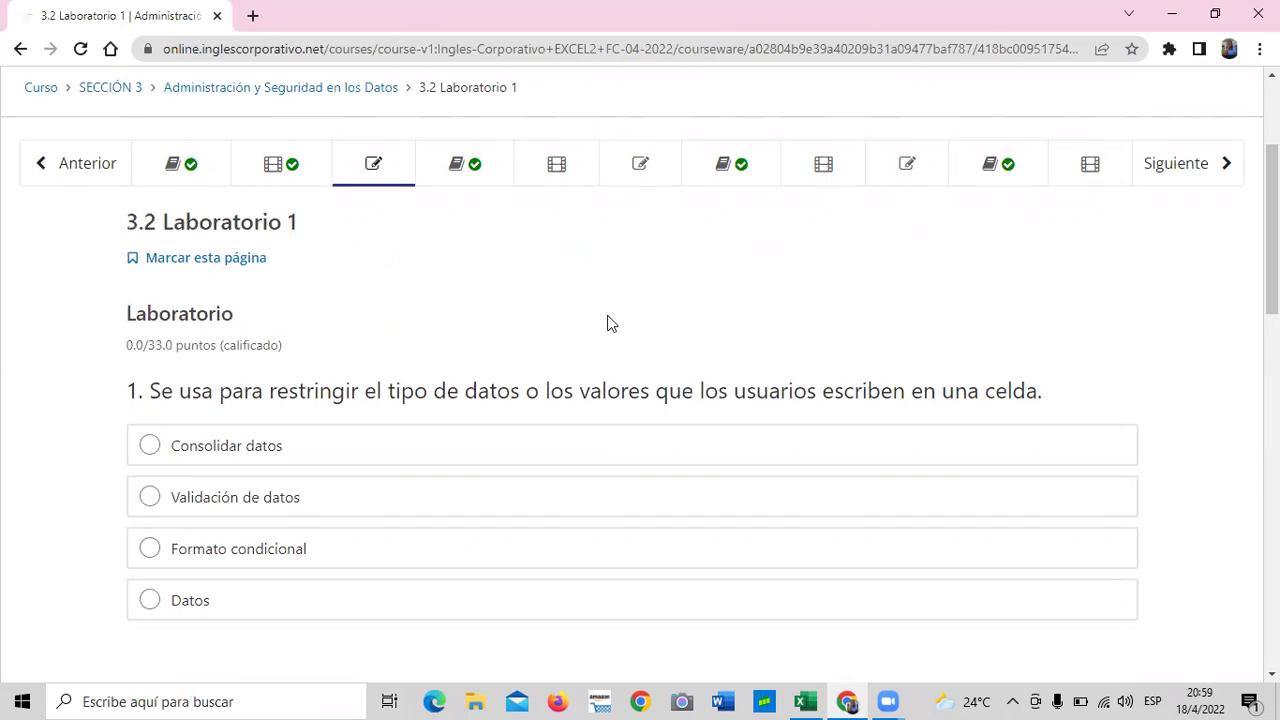
scroll(607, 323, "down", 1)
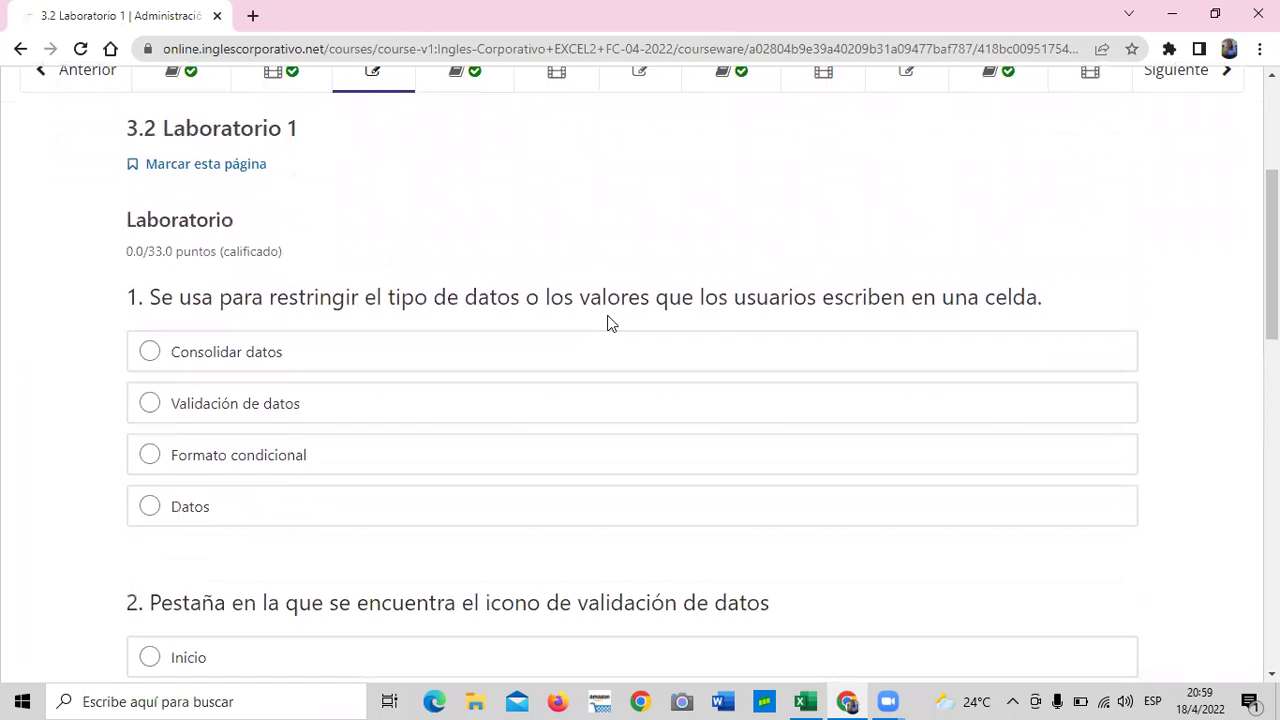
Step: Answer the four questions with Validación de datos, Datos, Personalizado and Detención
left_click(149, 403)
scroll(651, 371, "down", 1)
scroll(652, 373, "down", 2)
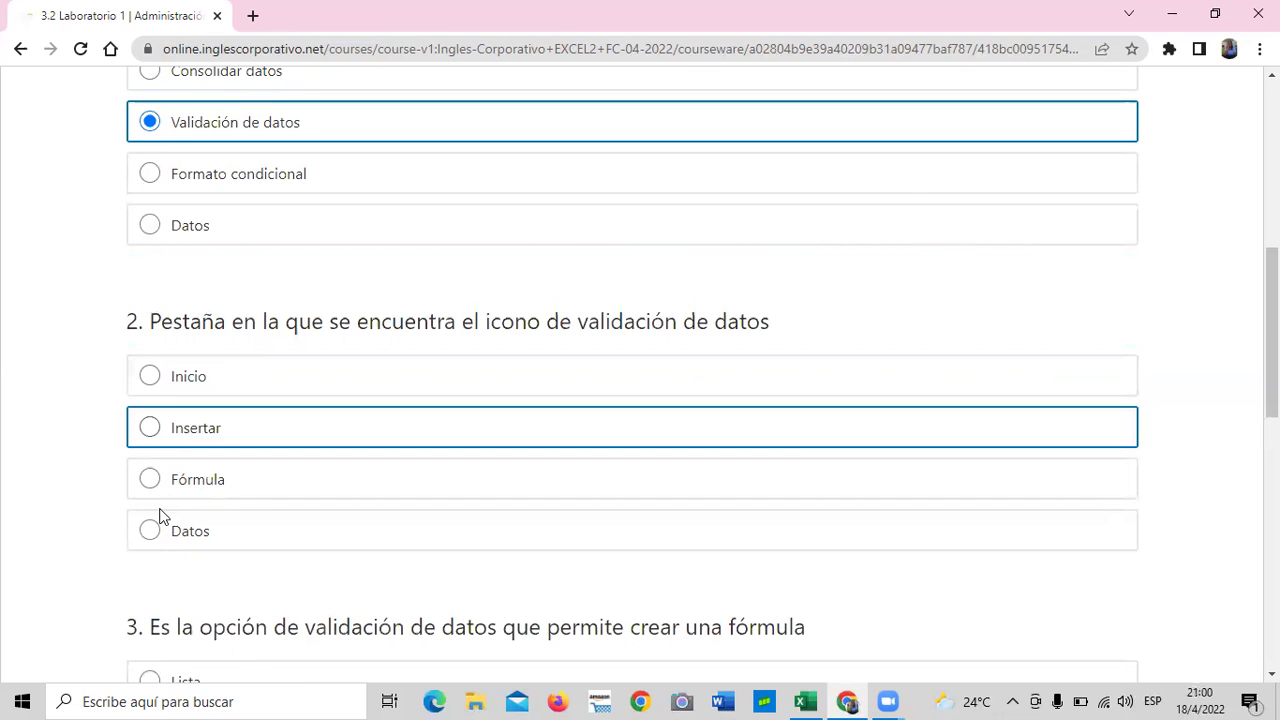
left_click(231, 532)
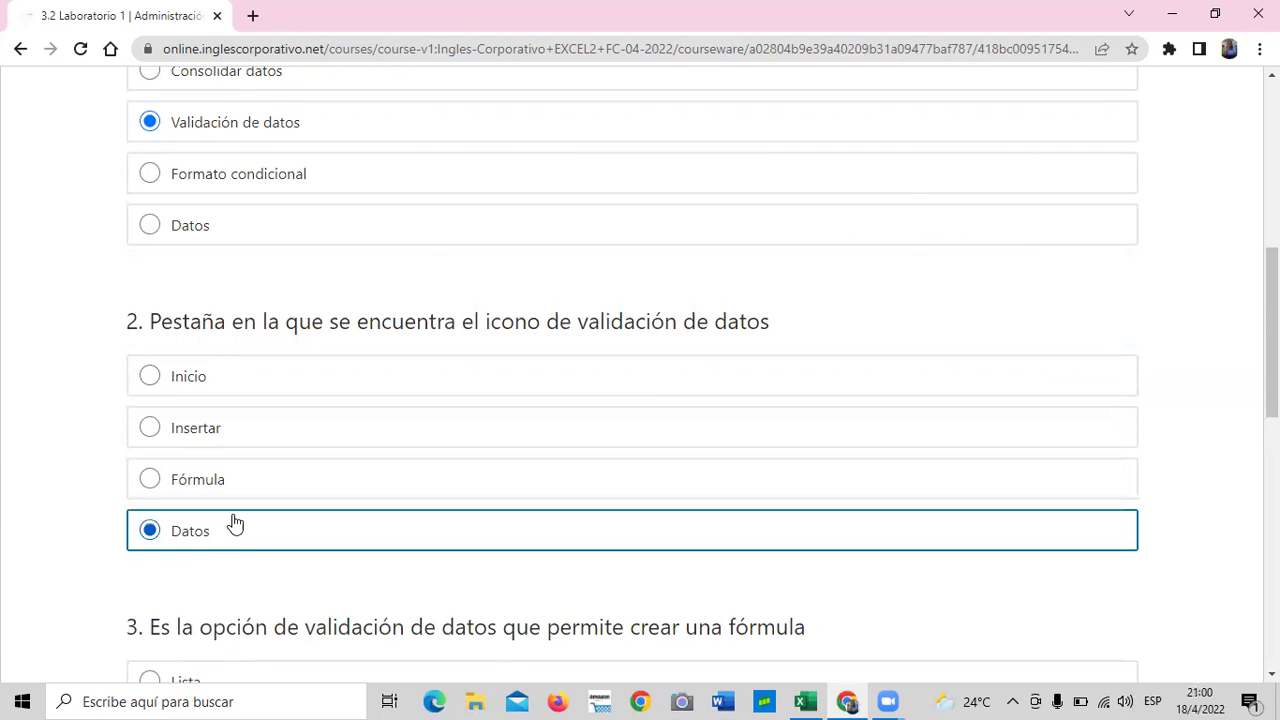
scroll(233, 524, "down", 3)
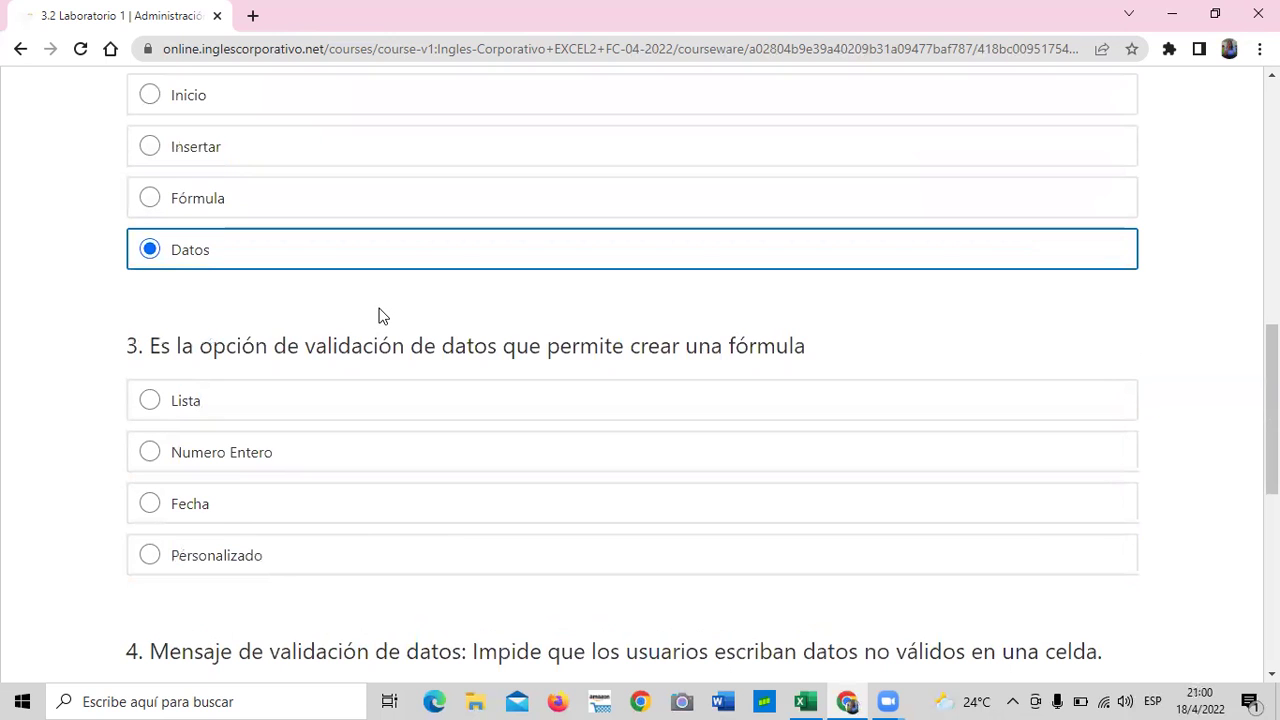
scroll(300, 430, "down", 1)
left_click(225, 468)
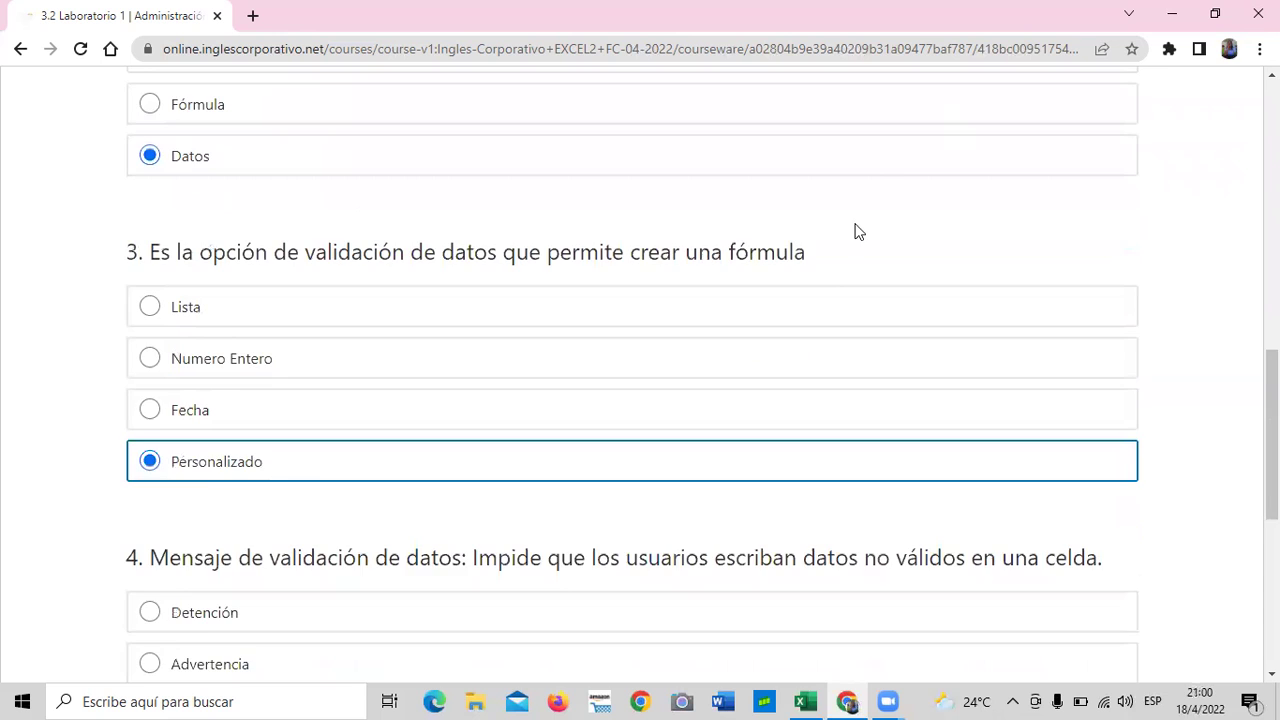
scroll(826, 266, "down", 3)
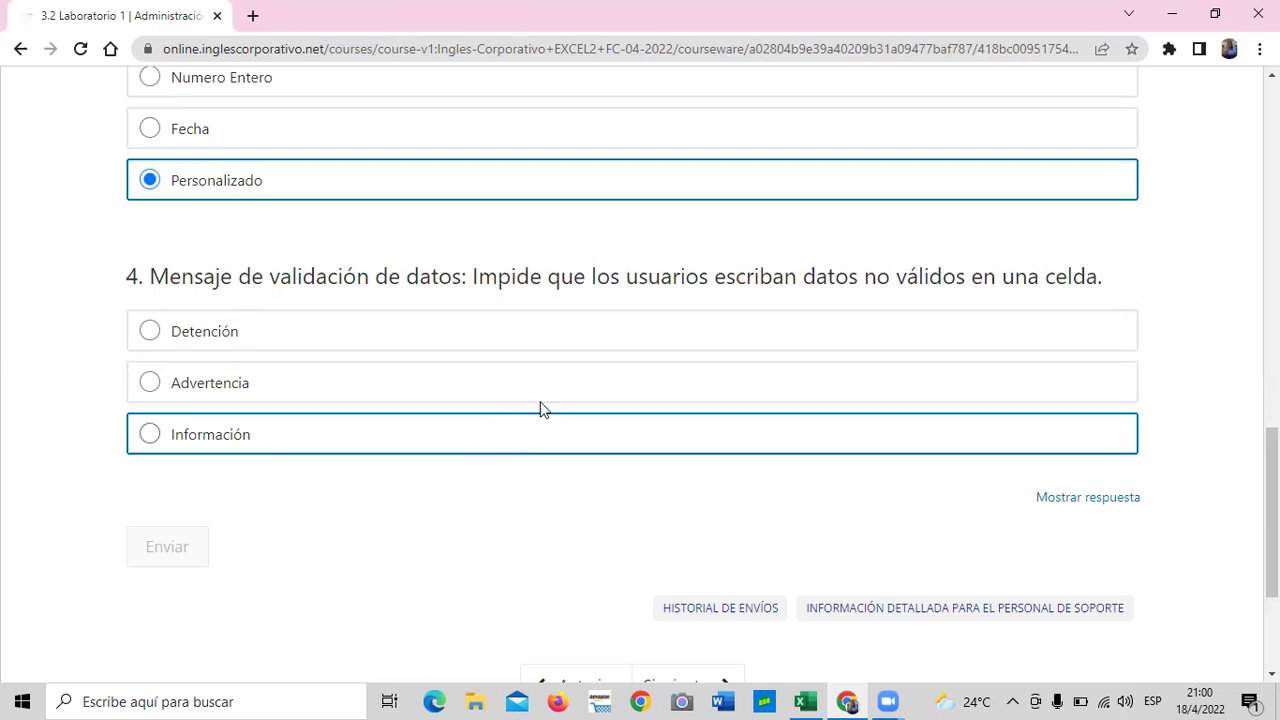
left_click(269, 329)
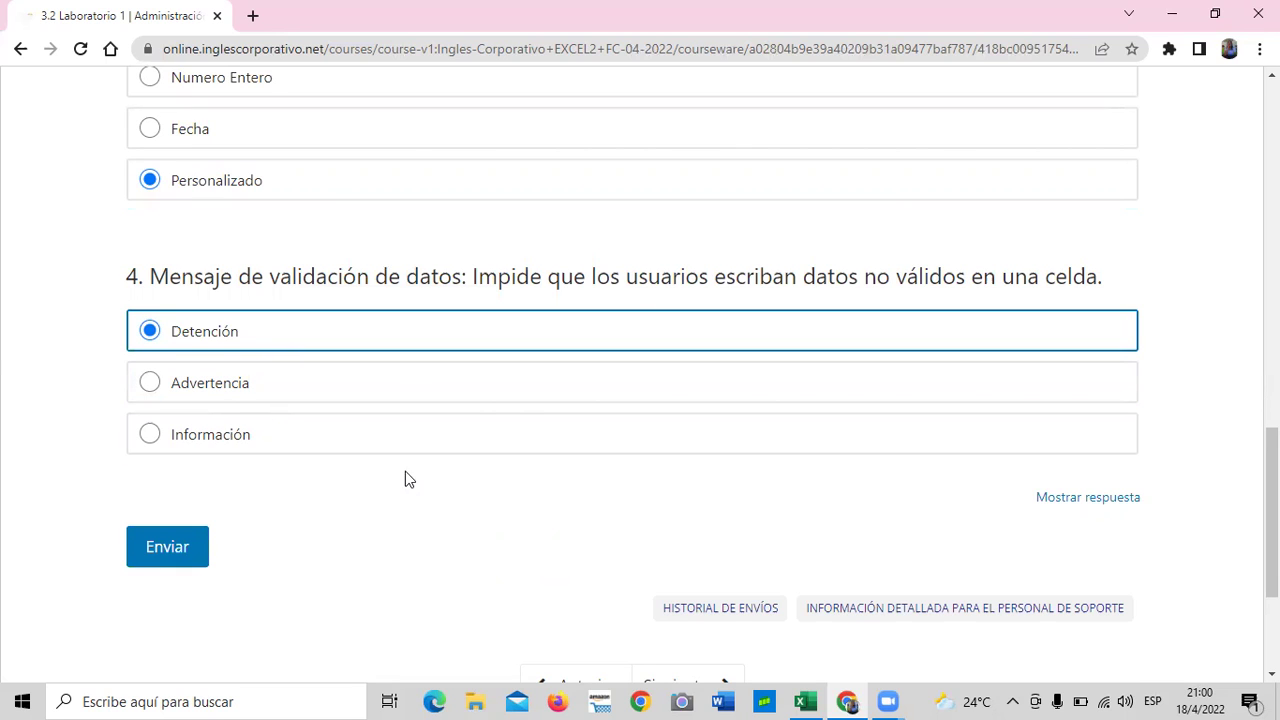
Step: Reveal the correct answers and review them, confirming Personalizado and Detención
left_click(1061, 503)
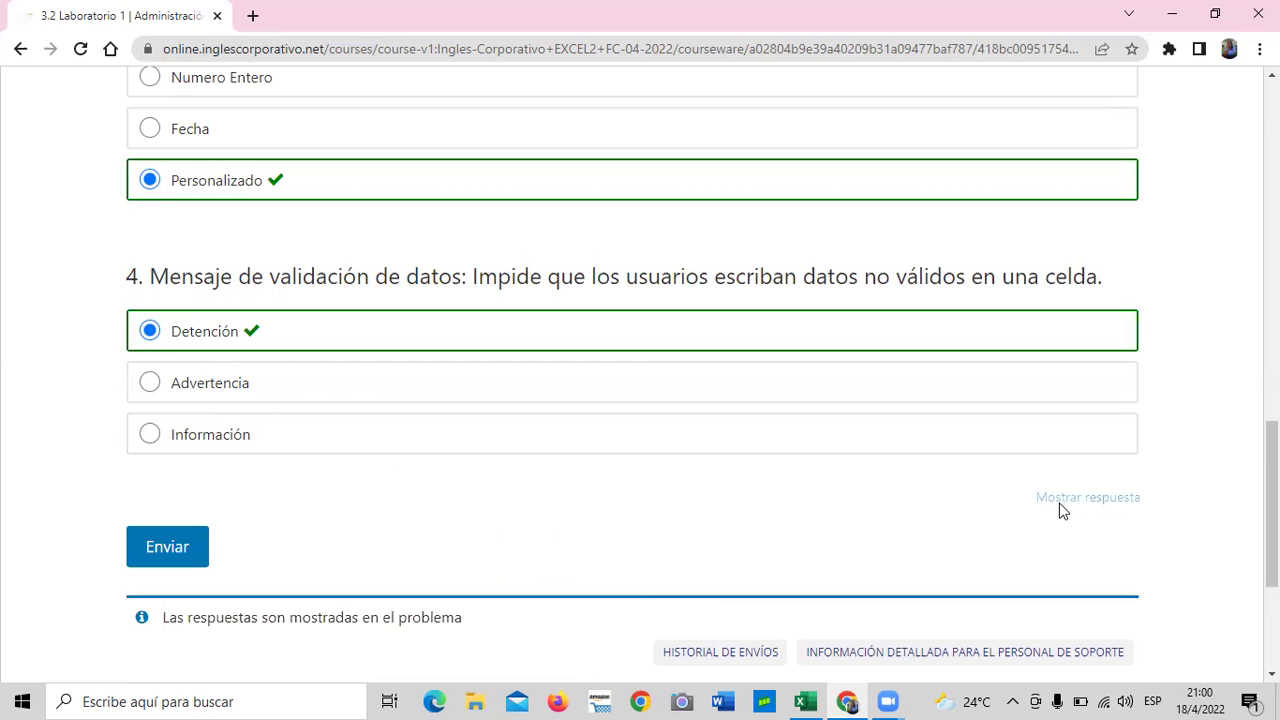
scroll(725, 522, "down", 2)
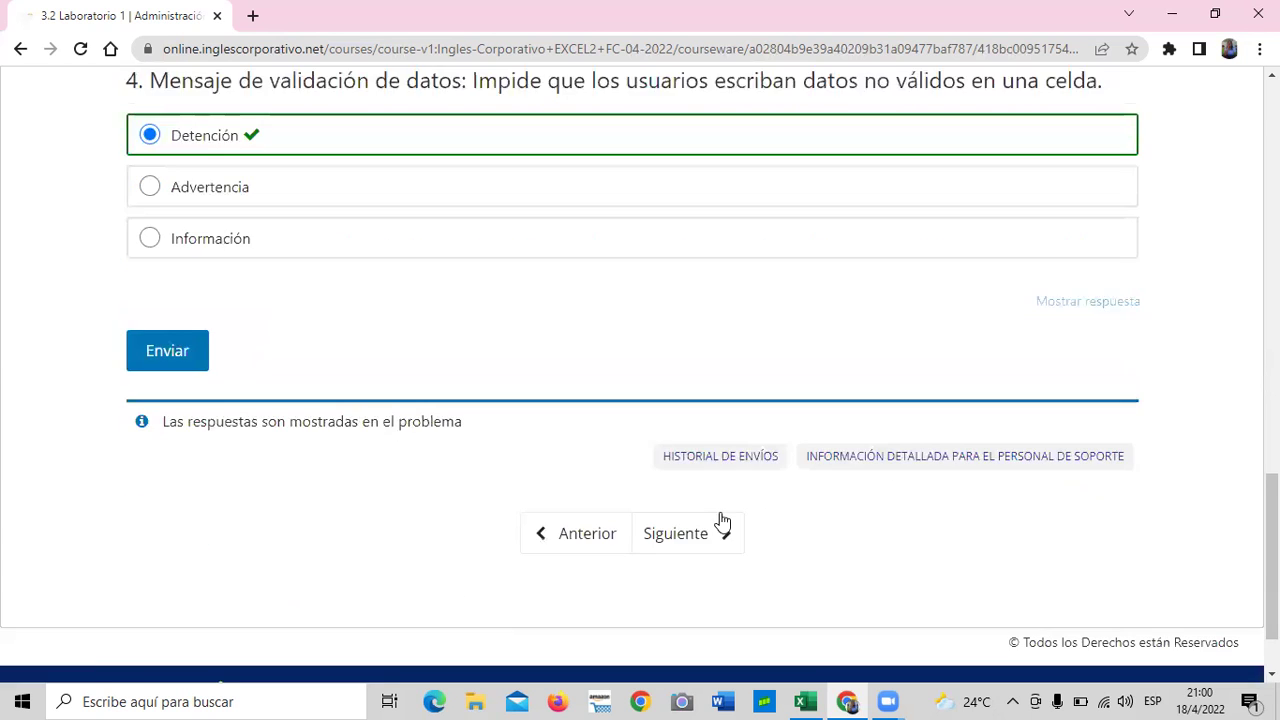
scroll(705, 516, "up", 5)
scroll(699, 512, "up", 5)
scroll(699, 512, "up", 5)
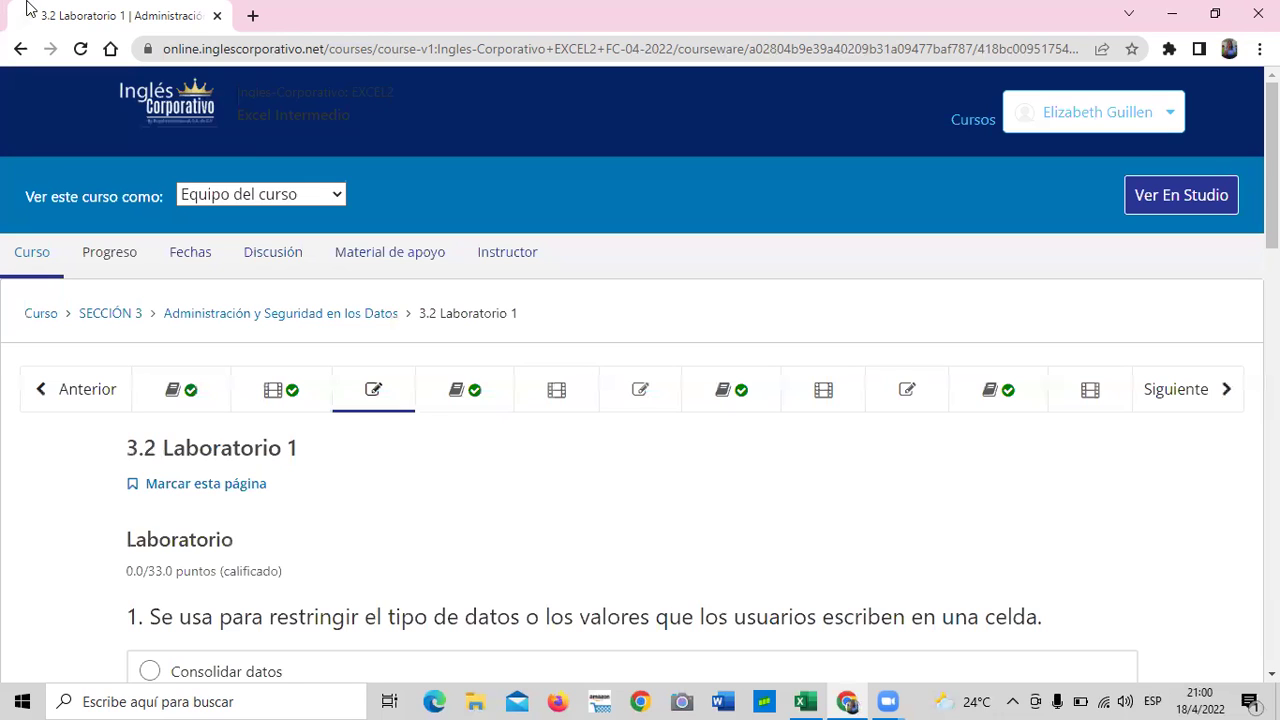
left_click(890, 700)
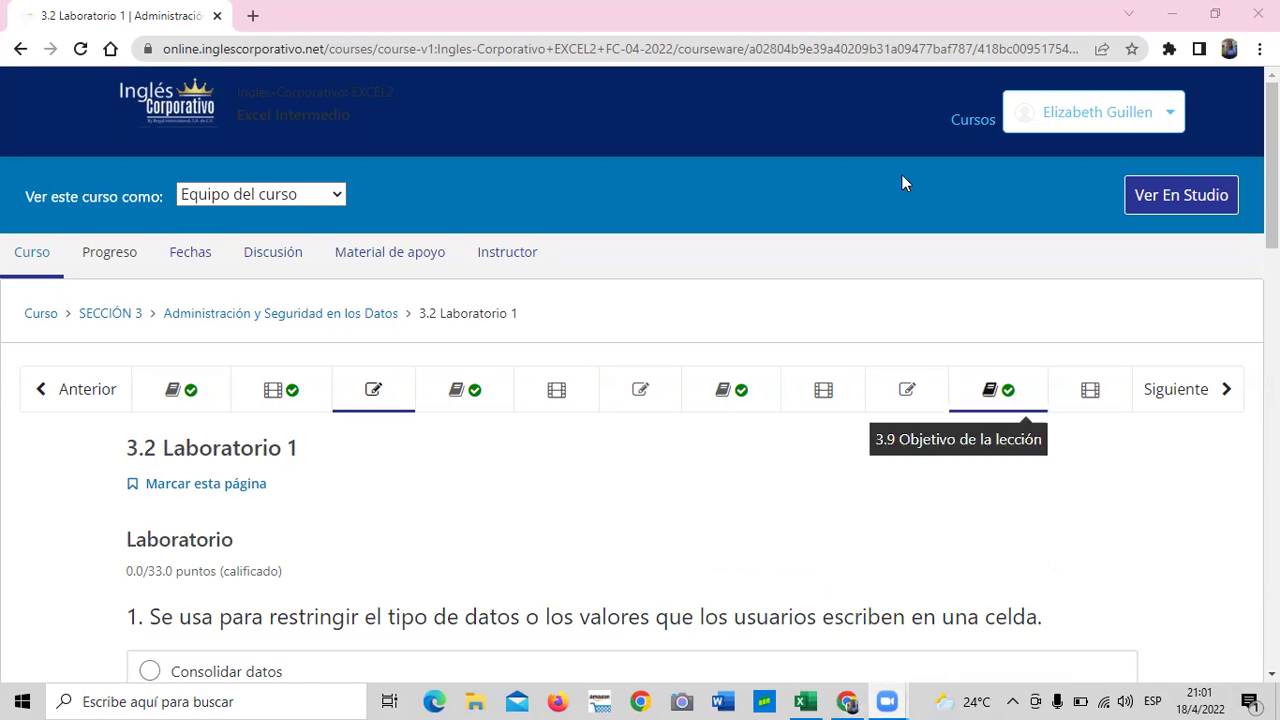